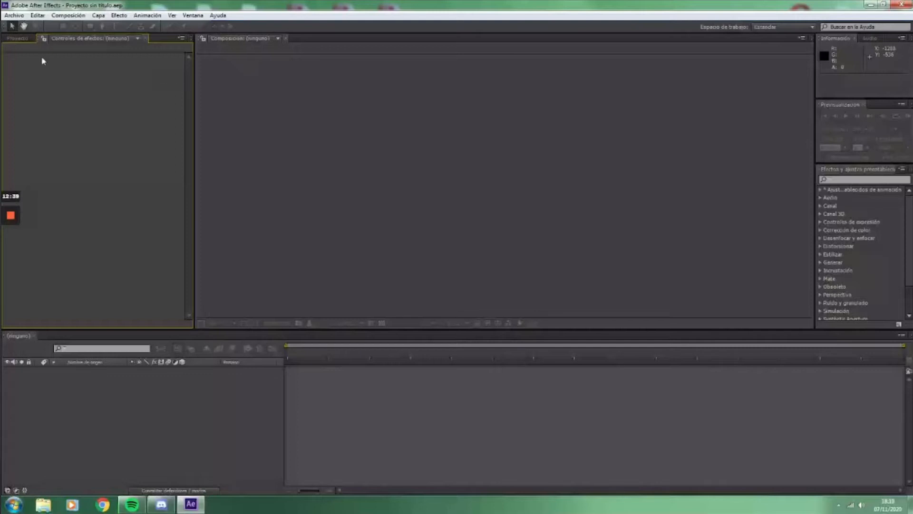
# - Show the Project panel and reset the Estándar workspace to its default panel layout
pyautogui.click(17, 38)
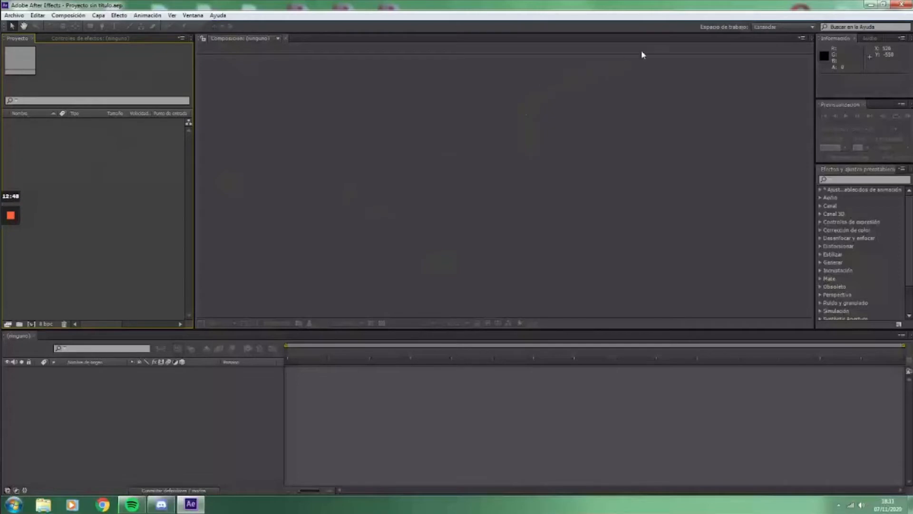
pyautogui.click(760, 28)
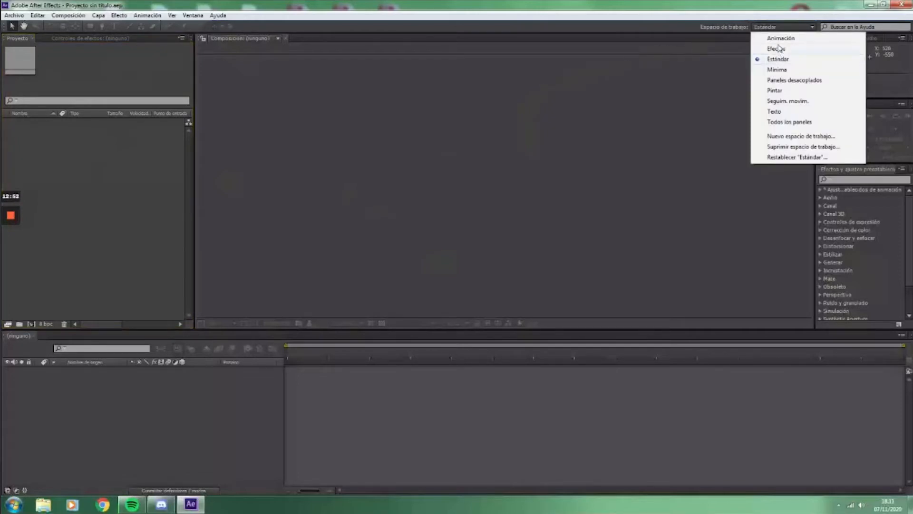
pyautogui.click(779, 28)
pyautogui.click(172, 15)
pyautogui.moveTo(193, 15)
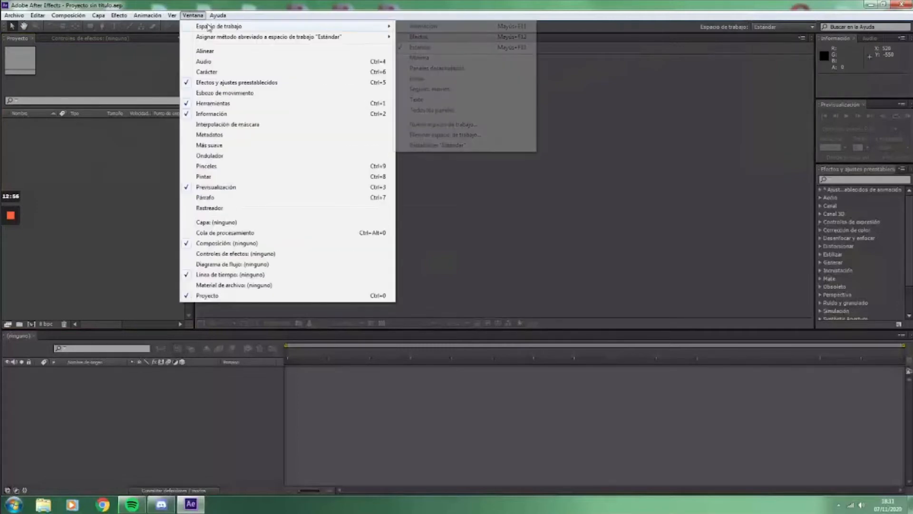
pyautogui.click(424, 149)
pyautogui.click(475, 261)
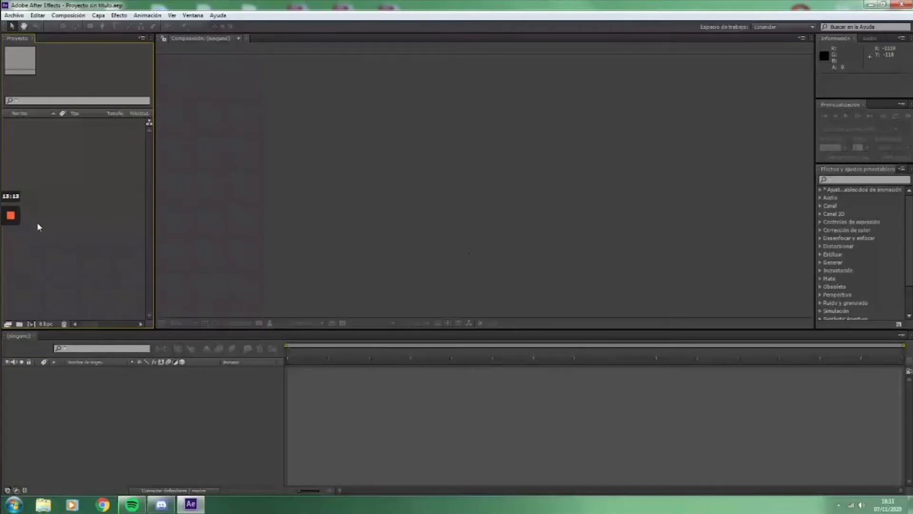
pyautogui.click(56, 412)
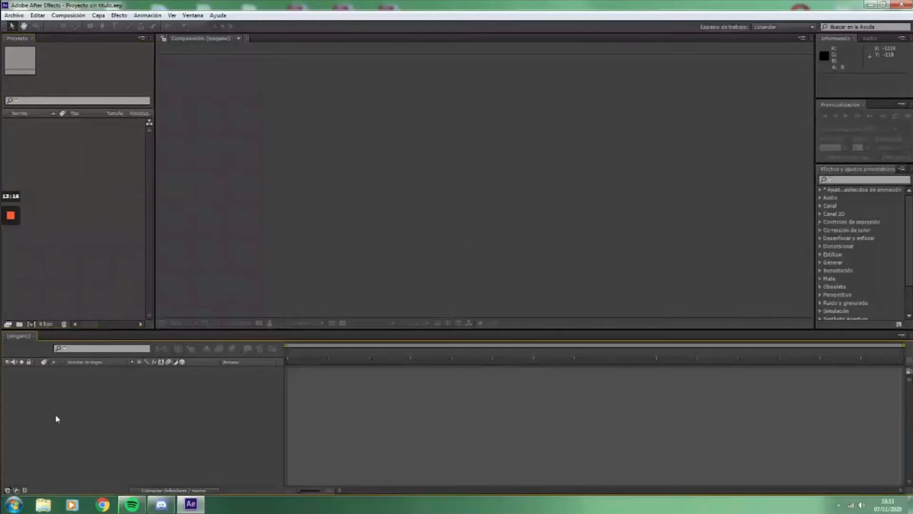
pyautogui.click(474, 181)
pyautogui.click(875, 247)
pyautogui.click(869, 151)
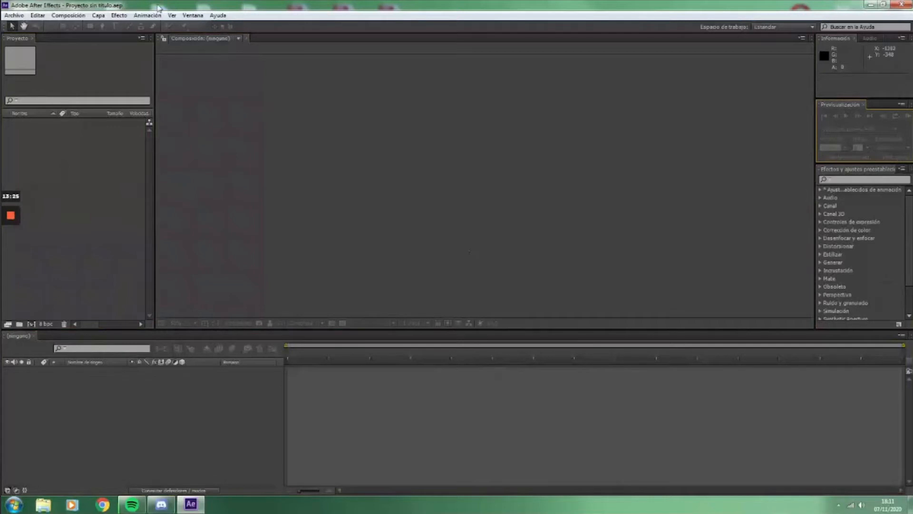
pyautogui.click(87, 154)
pyautogui.doubleClick(66, 174)
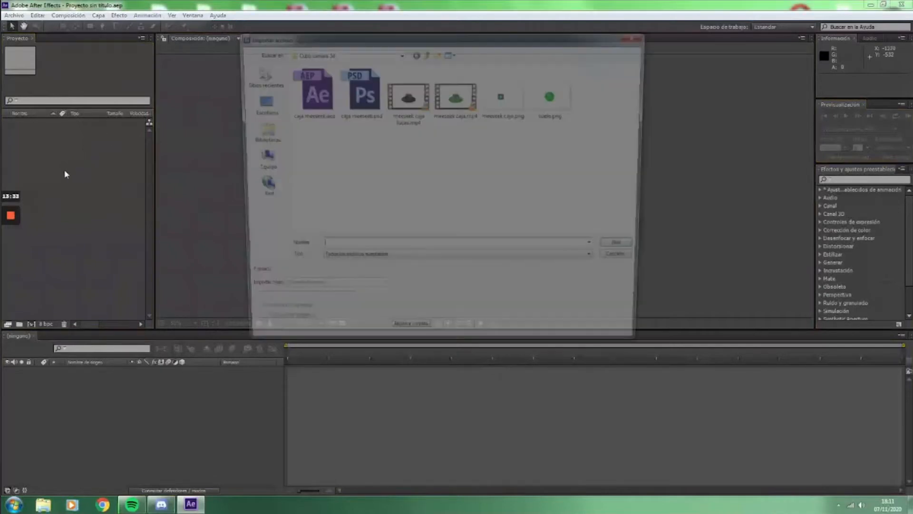
pyautogui.click(363, 52)
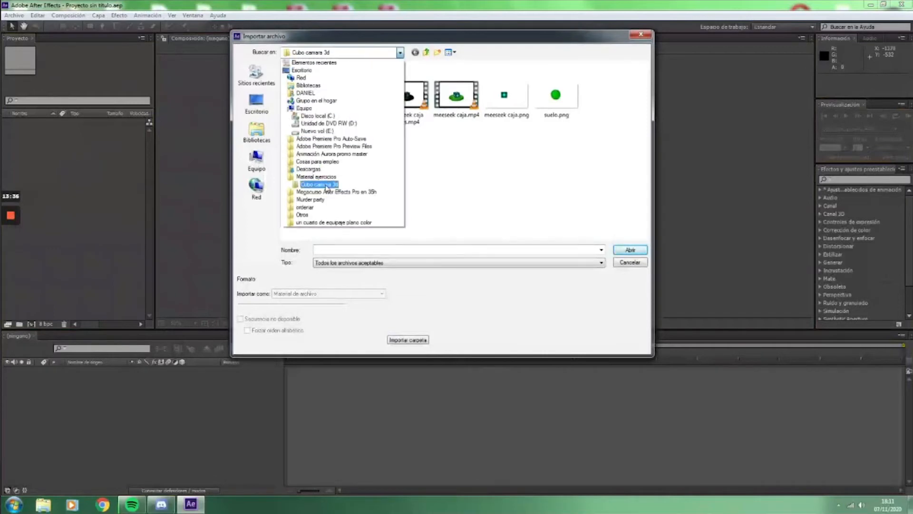
pyautogui.click(309, 180)
pyautogui.doubleClick(464, 107)
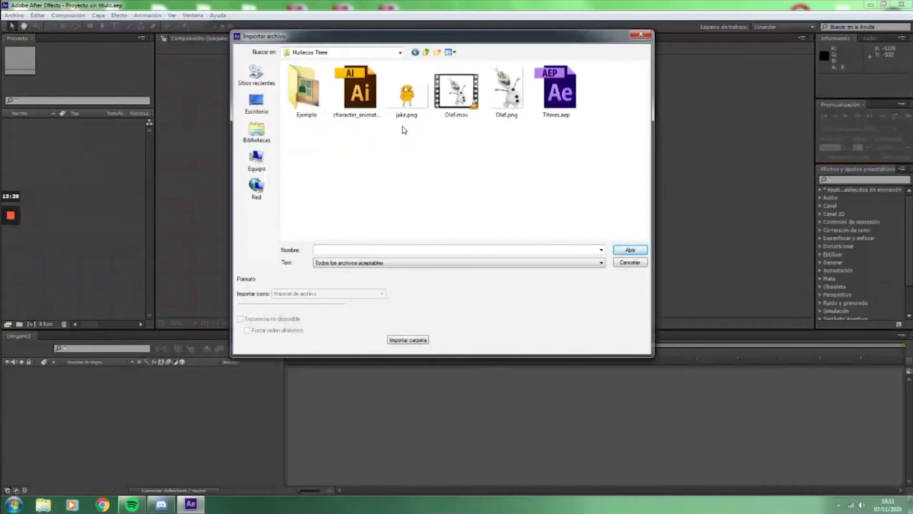
pyautogui.click(629, 262)
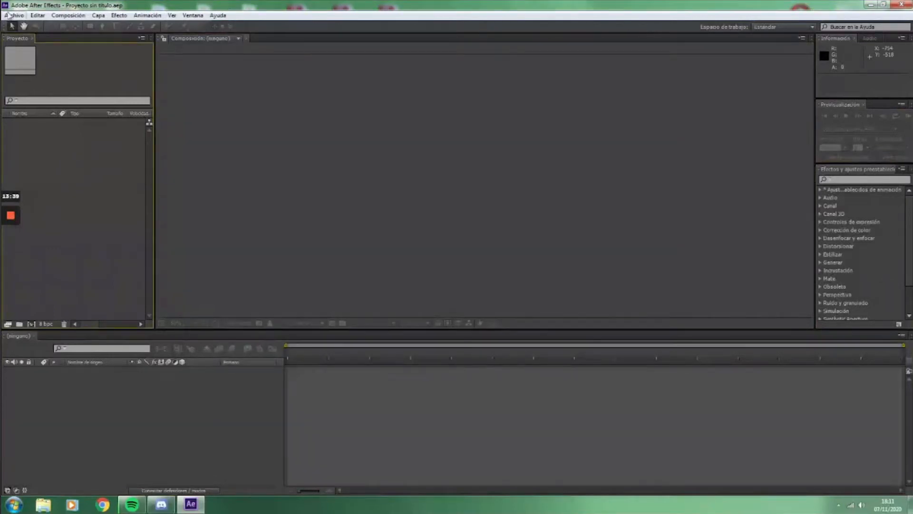
pyautogui.click(14, 15)
pyautogui.moveTo(91, 143)
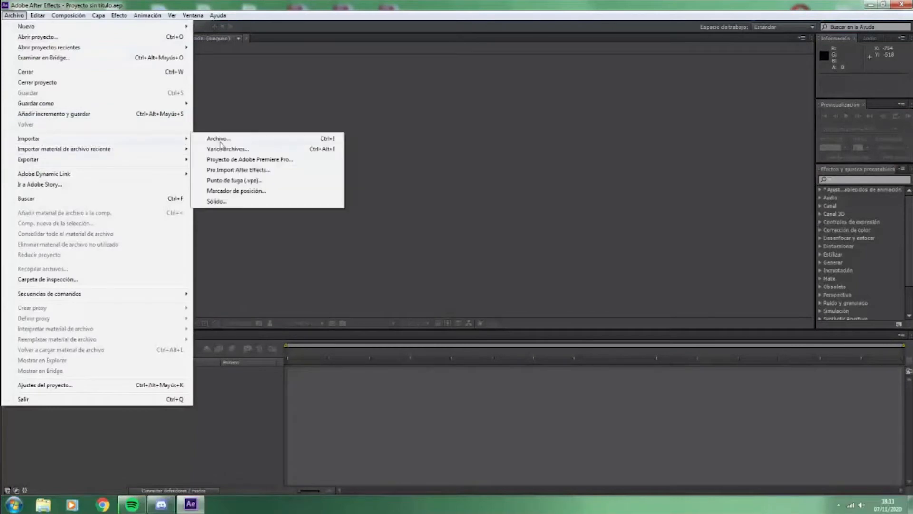
pyautogui.click(222, 143)
pyautogui.click(630, 263)
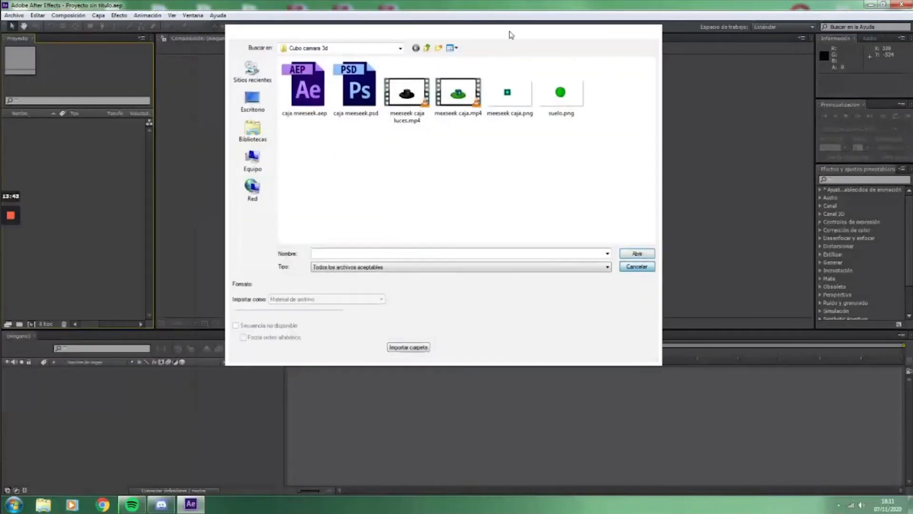
# - Import Olaf.png from the Muñecos Titere folder in the file explorer into the project, and maximize the project window again
pyautogui.moveTo(490, 6); pyautogui.dragTo(717, 124)
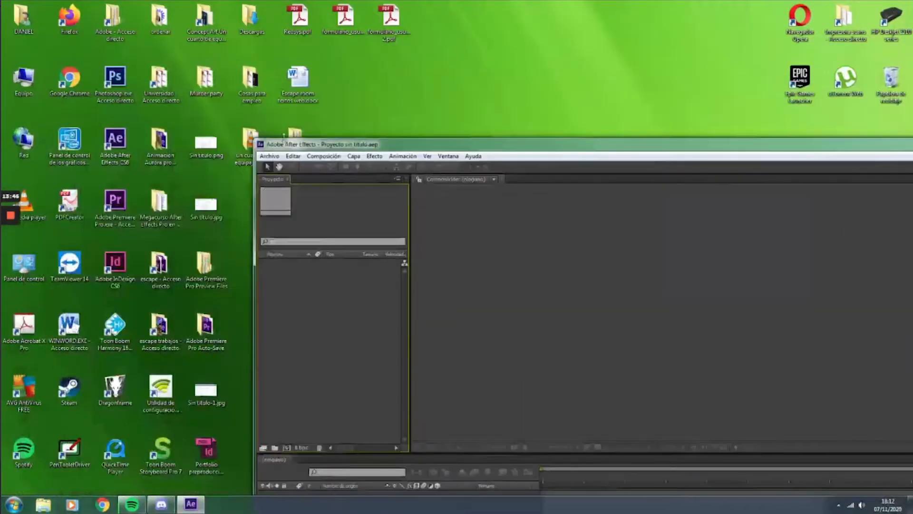
pyautogui.click(43, 504)
pyautogui.moveTo(374, 47); pyautogui.dragTo(109, 18)
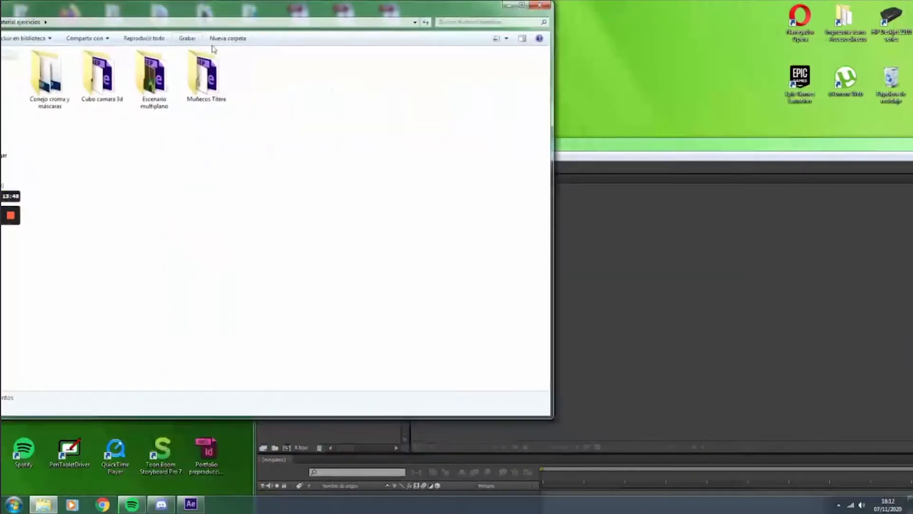
pyautogui.doubleClick(206, 75)
pyautogui.click(606, 153)
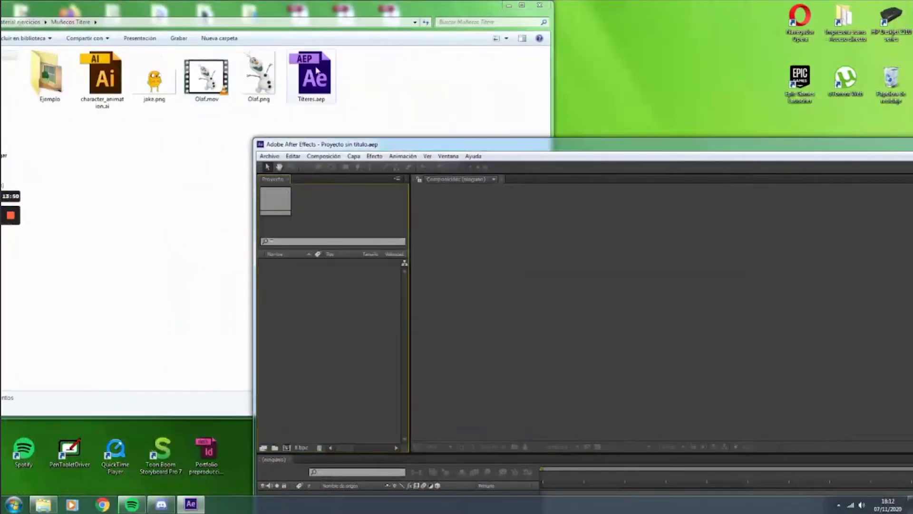
pyautogui.moveTo(257, 79); pyautogui.dragTo(331, 343)
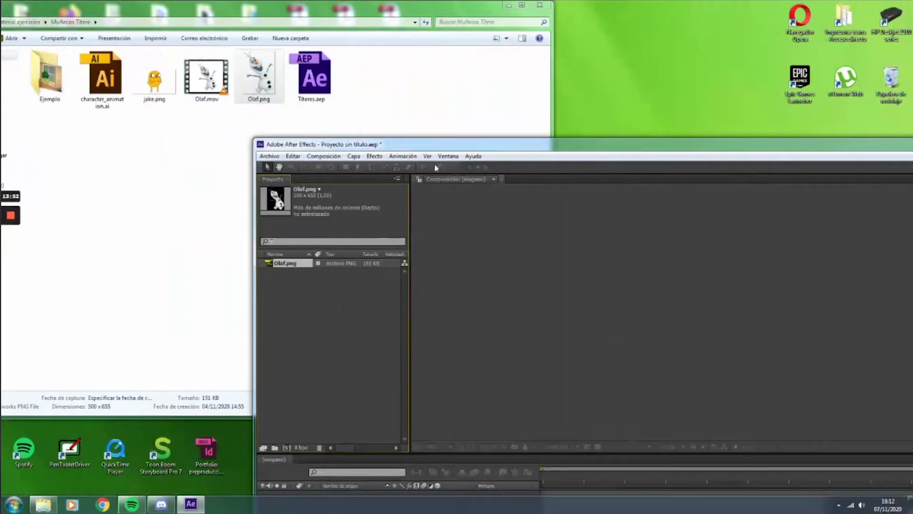
pyautogui.moveTo(474, 149); pyautogui.dragTo(285, 87)
pyautogui.moveTo(825, 80); pyautogui.dragTo(740, 61)
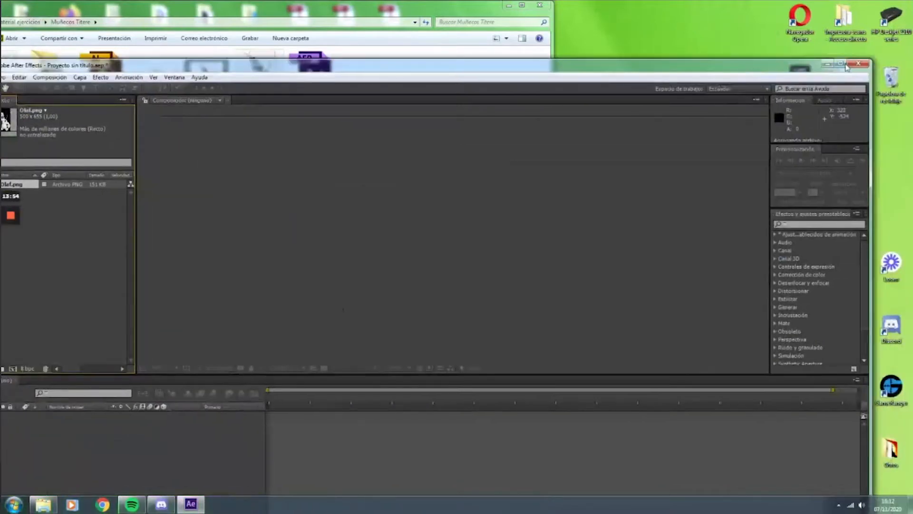
pyautogui.click(841, 64)
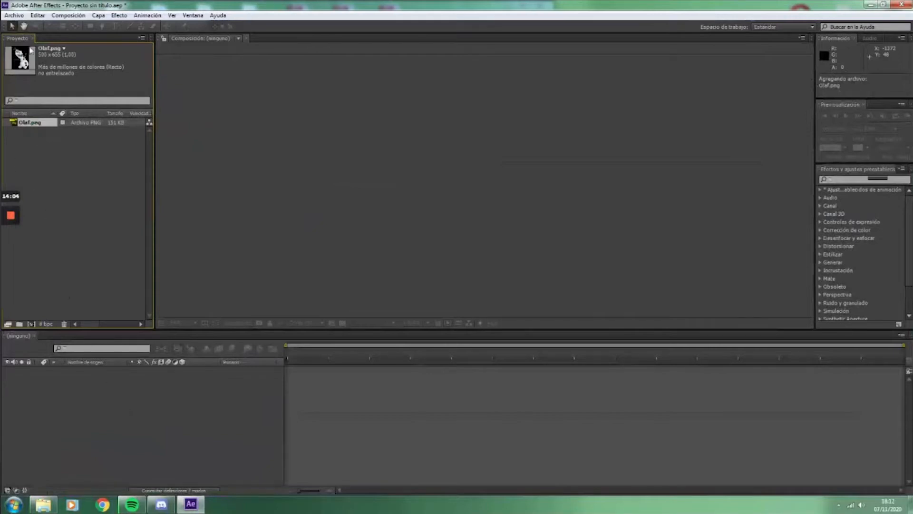
# - Create a composition directly from Olaf.png, and delete that composition from the project
pyautogui.click(126, 397)
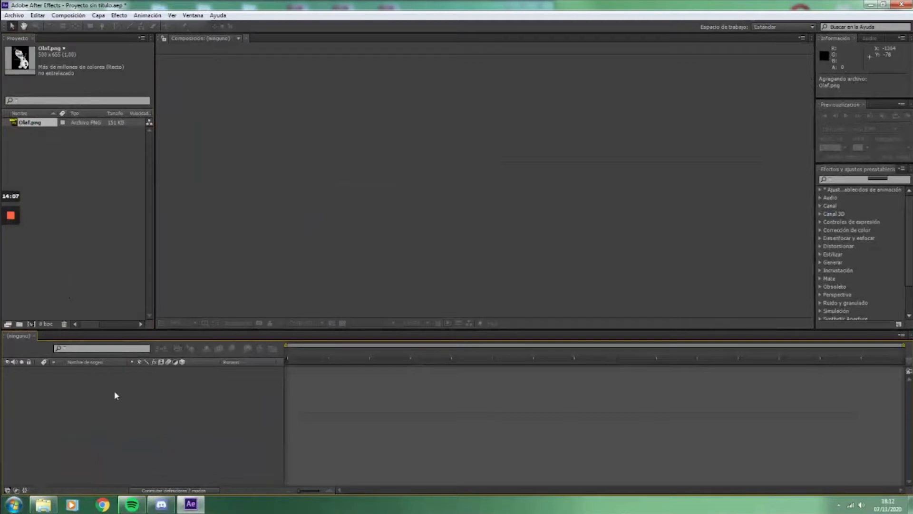
pyautogui.moveTo(31, 123); pyautogui.dragTo(169, 451)
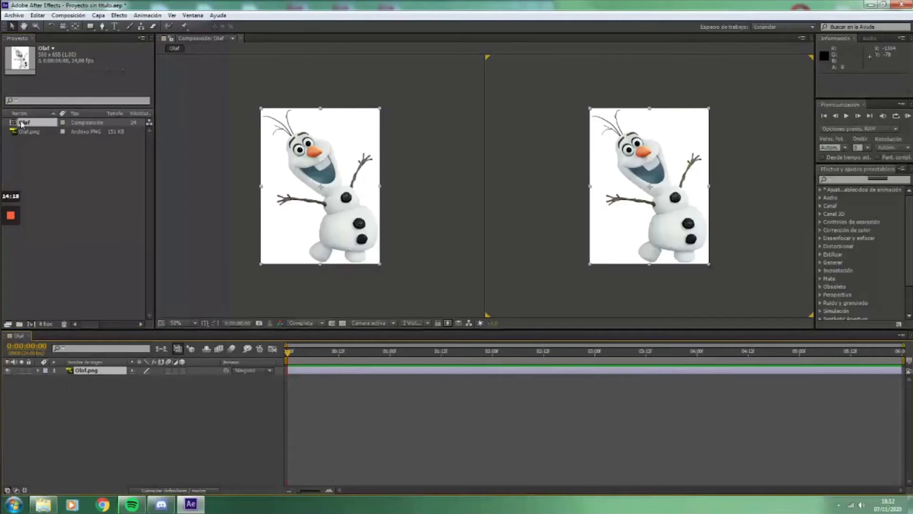
pyautogui.click(43, 124)
pyautogui.press('Delete')
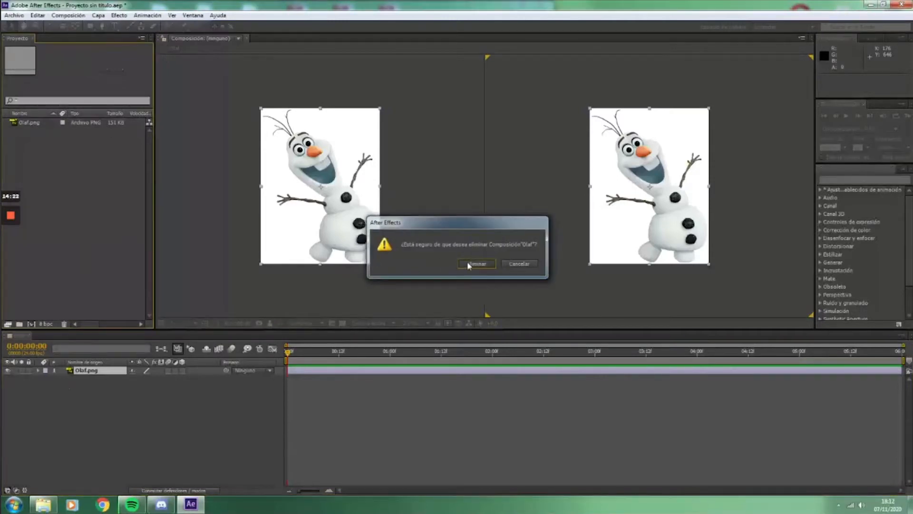
pyautogui.click(468, 262)
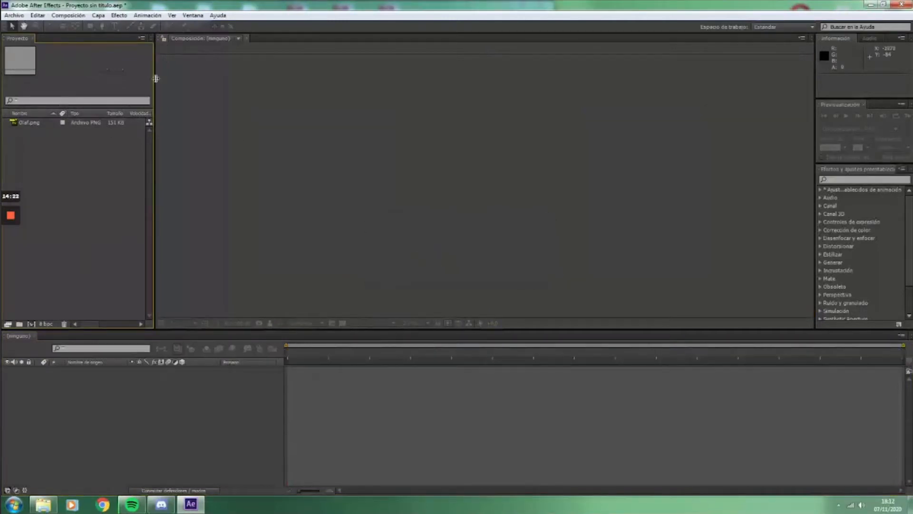
# - Create a composition with the HDTV 1080 24 preset, 1920 × 1080 px, six seconds and a white background, shown in one view
pyautogui.click(75, 16)
pyautogui.click(76, 27)
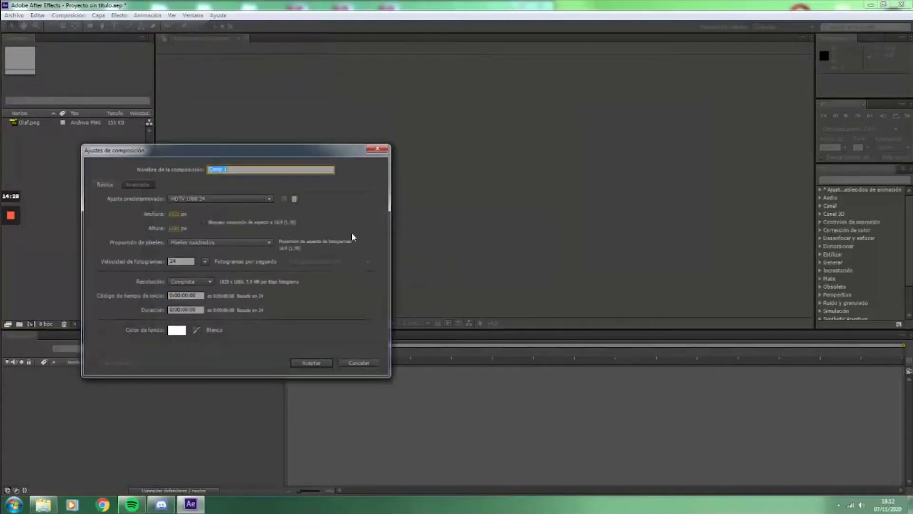
pyautogui.moveTo(247, 147); pyautogui.dragTo(382, 90)
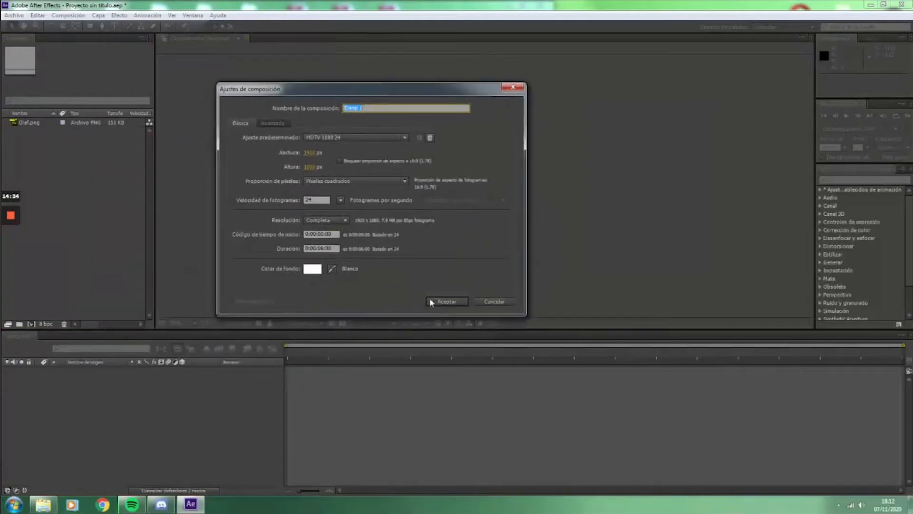
pyautogui.click(449, 302)
pyautogui.click(427, 322)
pyautogui.click(419, 336)
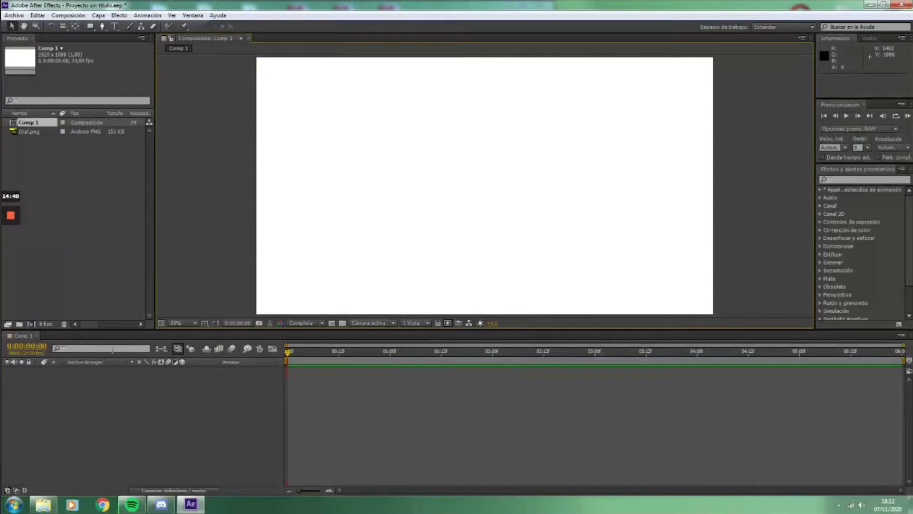
# - Add Olaf.png to the Comp 1 timeline as a layer, and check the image against the transparency grid
pyautogui.click(105, 395)
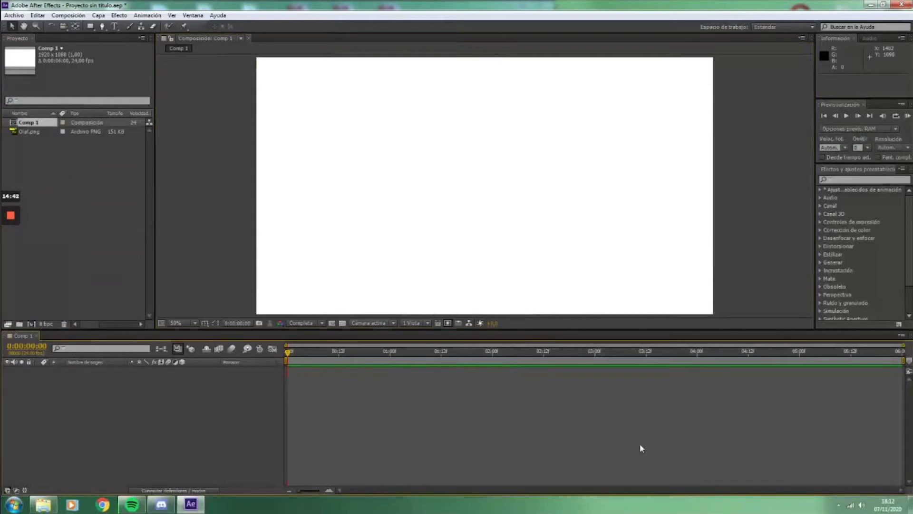
pyautogui.moveTo(42, 133); pyautogui.dragTo(181, 411)
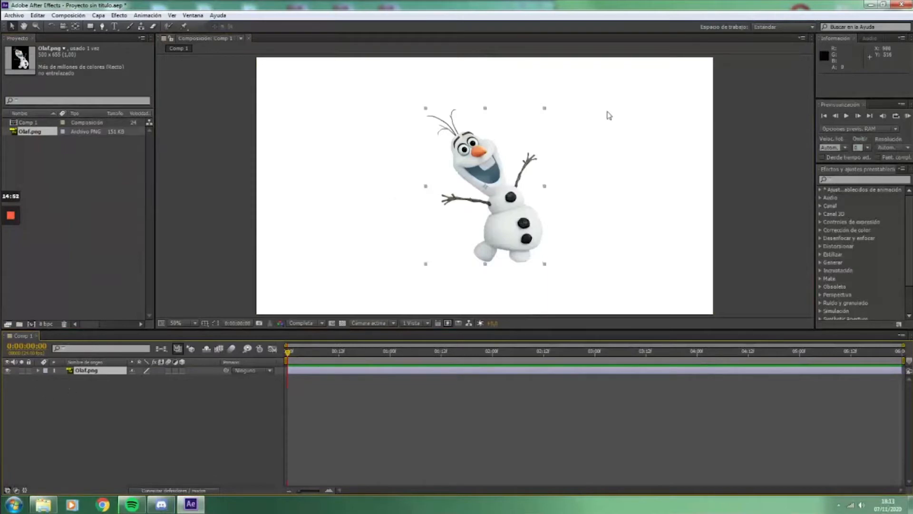
pyautogui.click(122, 403)
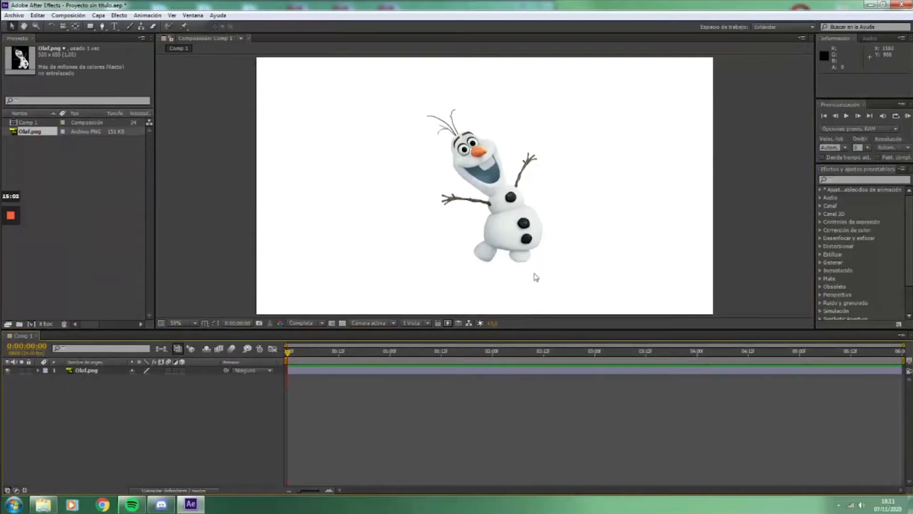
pyautogui.click(342, 323)
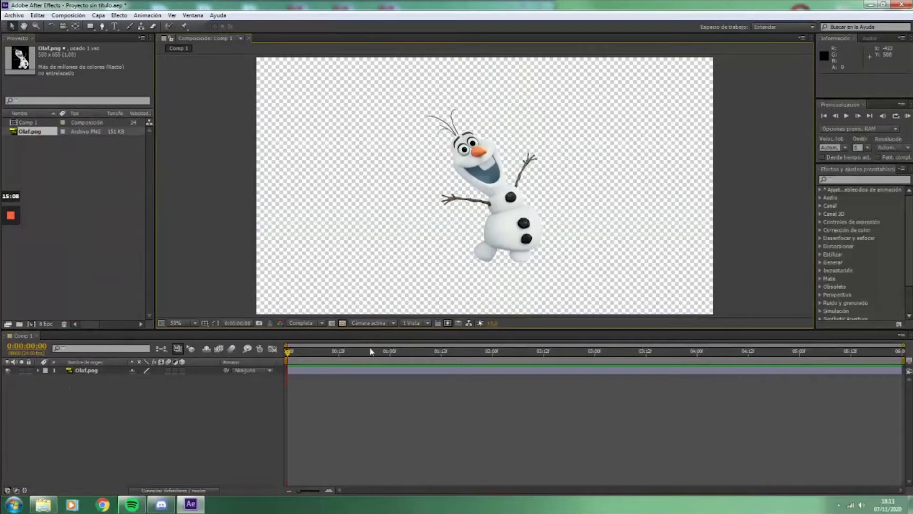
pyautogui.click(342, 322)
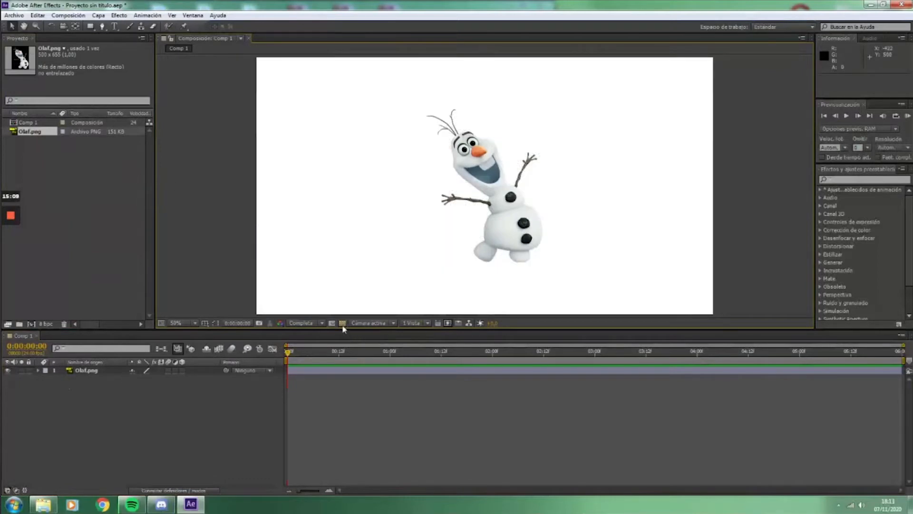
pyautogui.rightClick(153, 402)
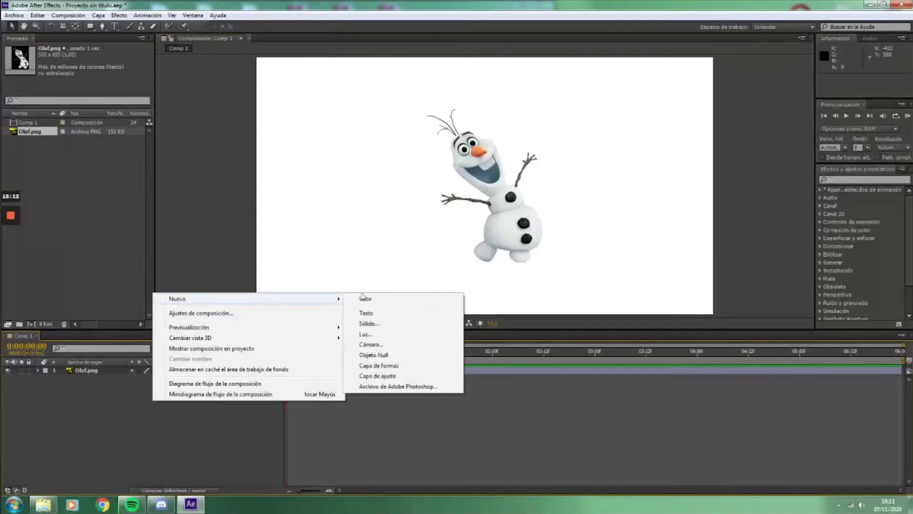
pyautogui.rightClick(42, 435)
pyautogui.moveTo(117, 334)
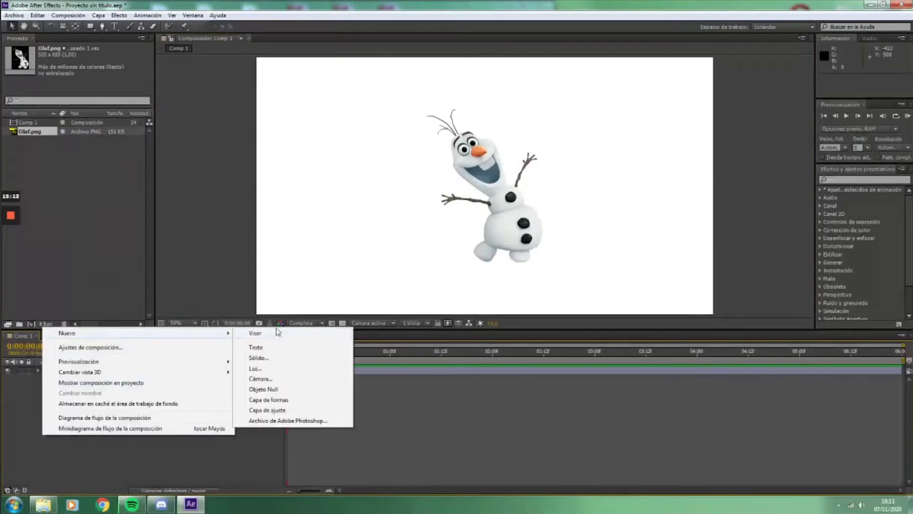
pyautogui.click(267, 357)
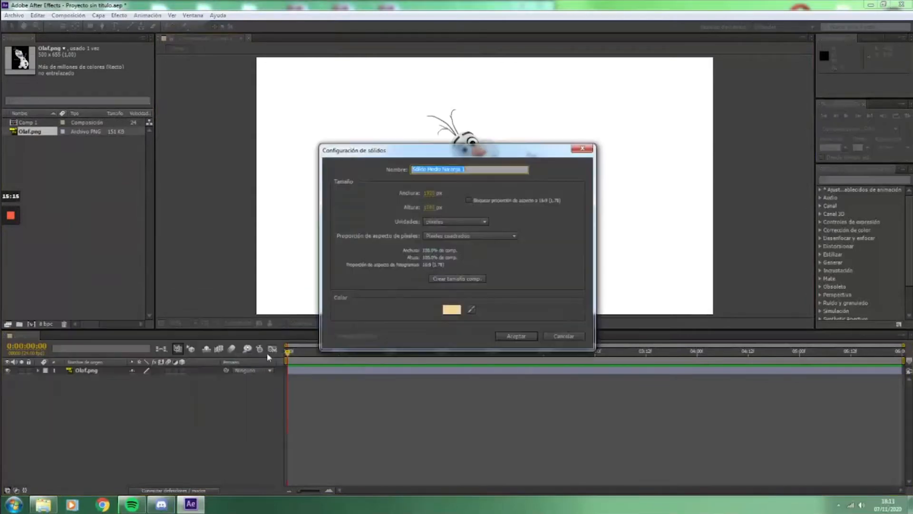
pyautogui.click(564, 335)
# - Create a composition-sized 1920 × 1080 px solid layer with the pale cyan colour D9FFFF
pyautogui.click(99, 15)
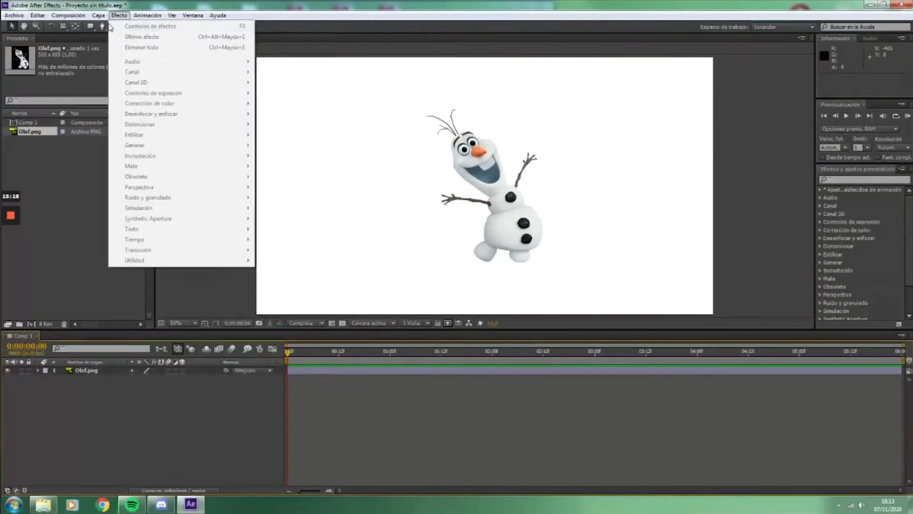
pyautogui.moveTo(143, 26)
pyautogui.click(351, 38)
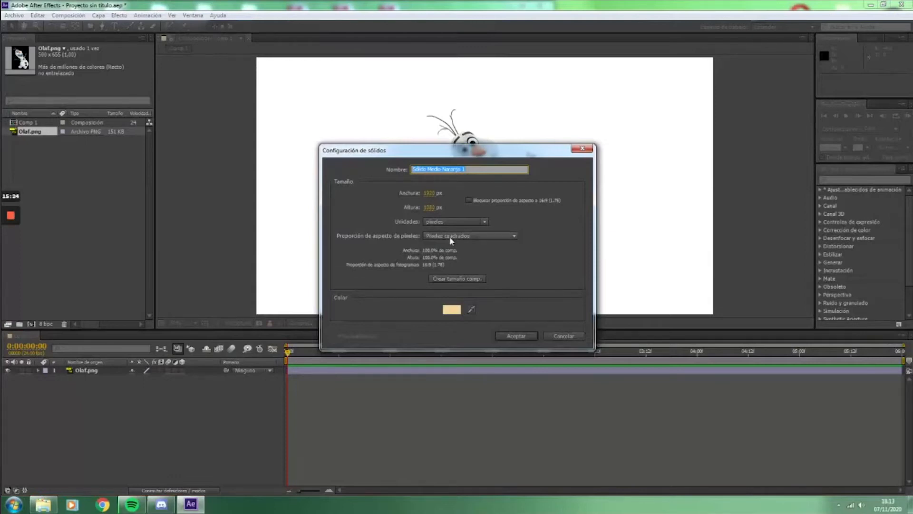
pyautogui.click(451, 309)
pyautogui.click(683, 239)
pyautogui.click(570, 179)
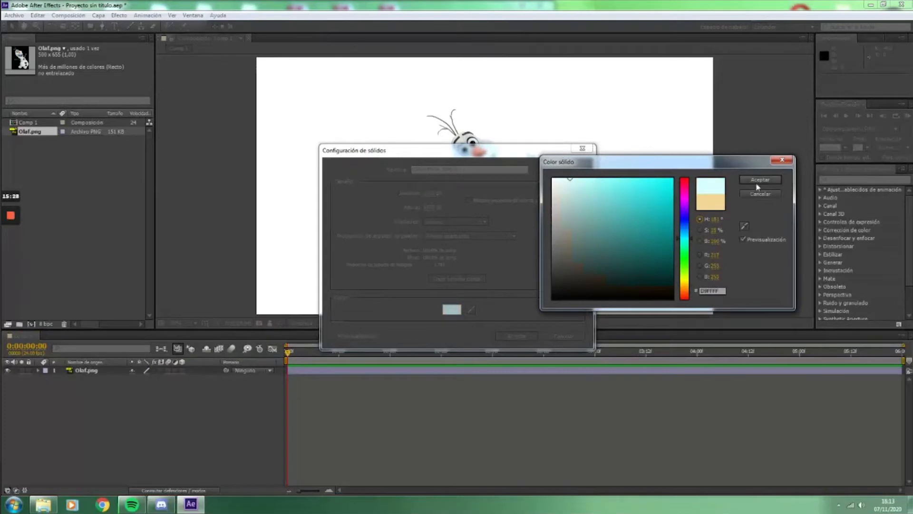
pyautogui.click(759, 182)
pyautogui.click(518, 336)
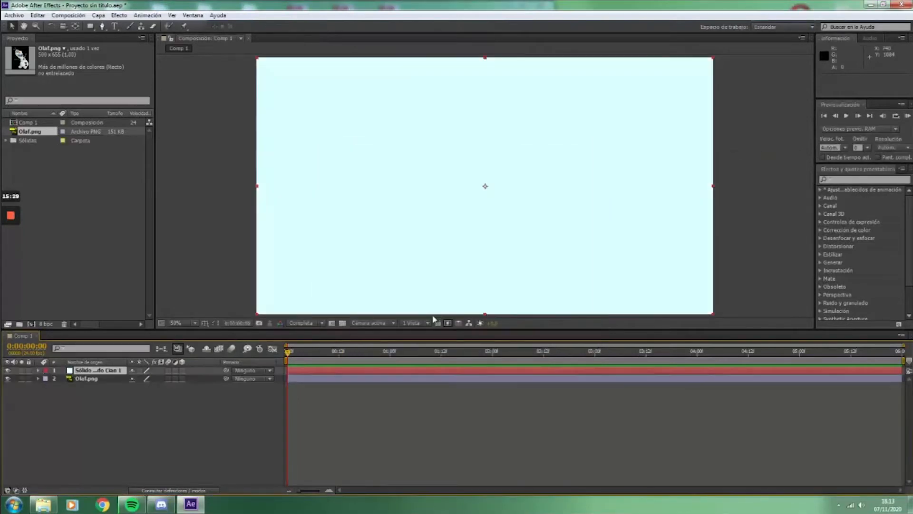
# - Move the cyan solid below the Olaf.png layer so it serves as background, and select Olaf.png
pyautogui.click(92, 379)
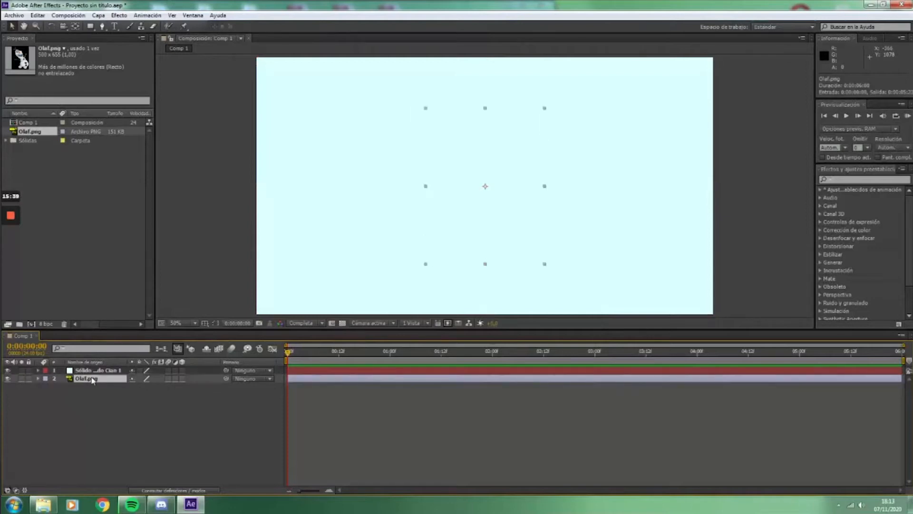
pyautogui.moveTo(93, 370); pyautogui.dragTo(93, 392)
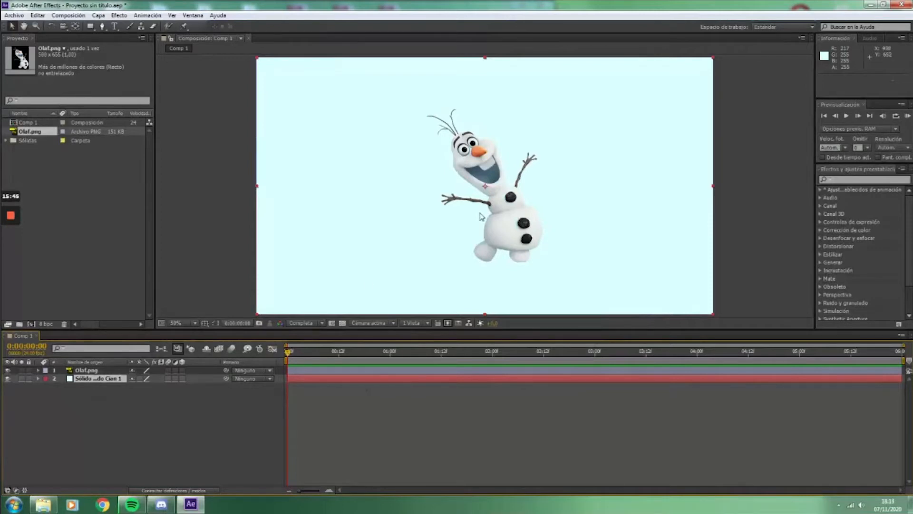
pyautogui.click(87, 371)
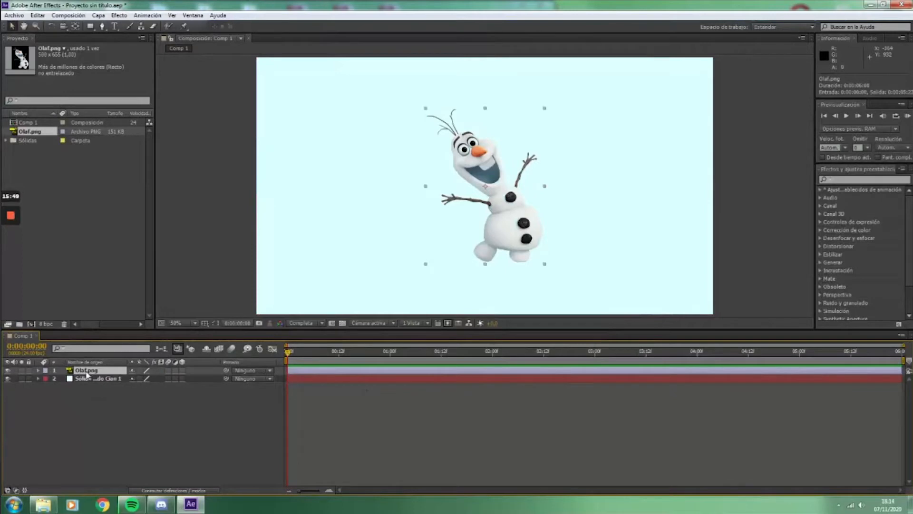
# - Reduce the Comp 1 frame size to about 883 × 959 px around the character in the composition settings
pyautogui.click(75, 16)
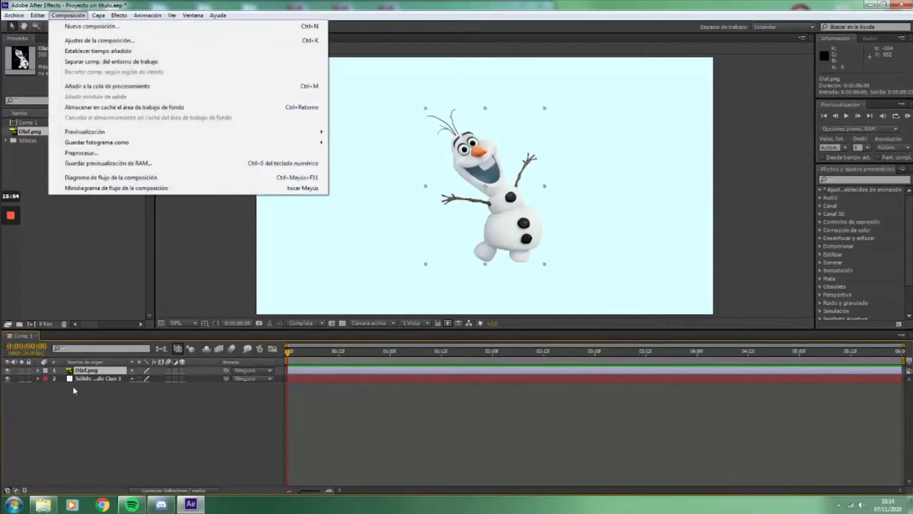
pyautogui.click(87, 42)
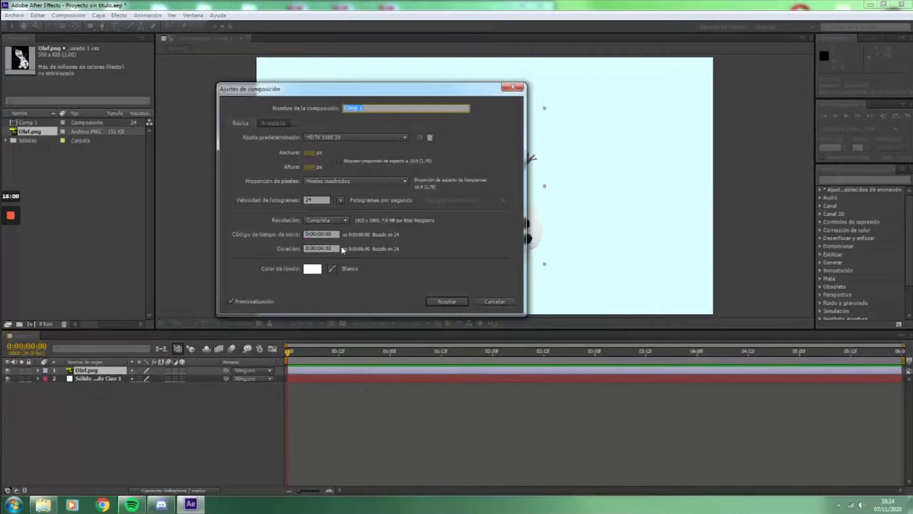
pyautogui.moveTo(310, 153); pyautogui.dragTo(266, 158)
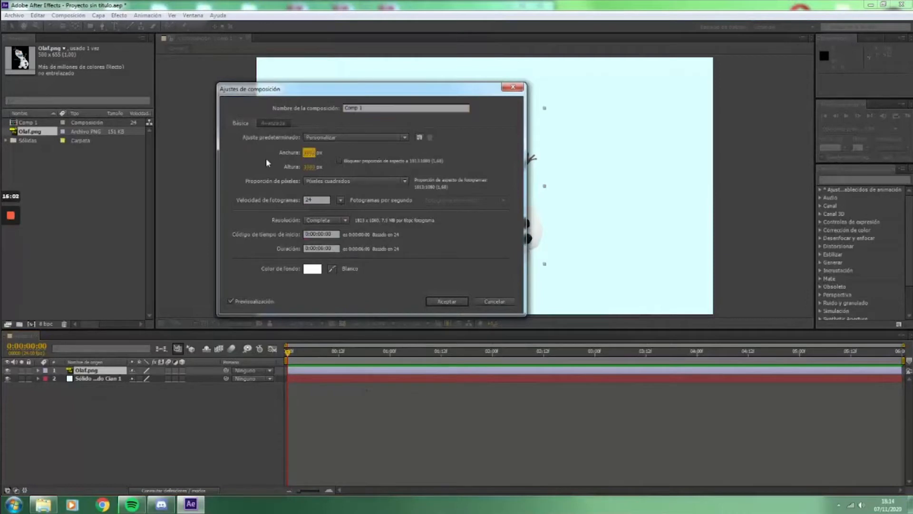
pyautogui.moveTo(452, 91); pyautogui.dragTo(292, 121)
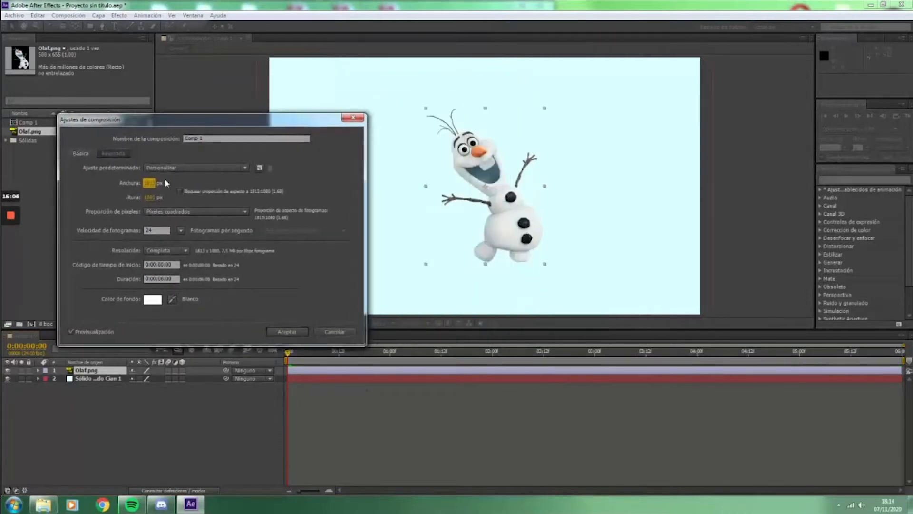
pyautogui.moveTo(151, 185)
pyautogui.mouseDown()
pyautogui.moveTo(110, 183)
pyautogui.moveTo(117, 189)
pyautogui.moveTo(114, 177)
pyautogui.moveTo(150, 196)
pyautogui.moveTo(104, 196)
pyautogui.moveTo(141, 199)
pyautogui.moveTo(140, 183)
pyautogui.mouseUp()
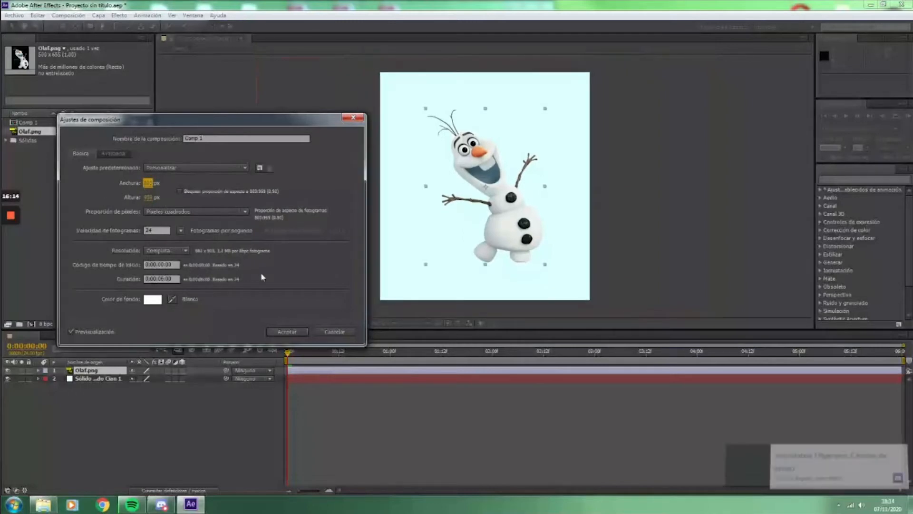
pyautogui.click(287, 331)
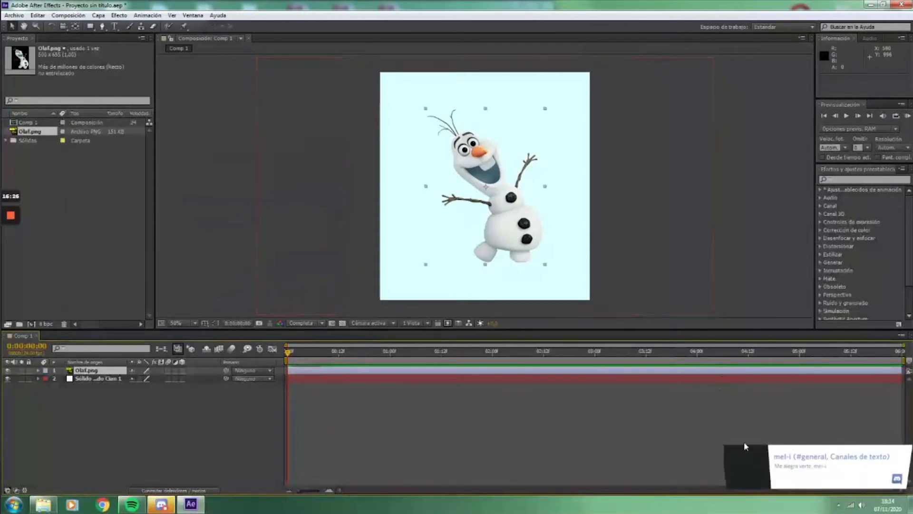
# - Switch to Discord to check the general channel, and return to After Effects
pyautogui.click(162, 503)
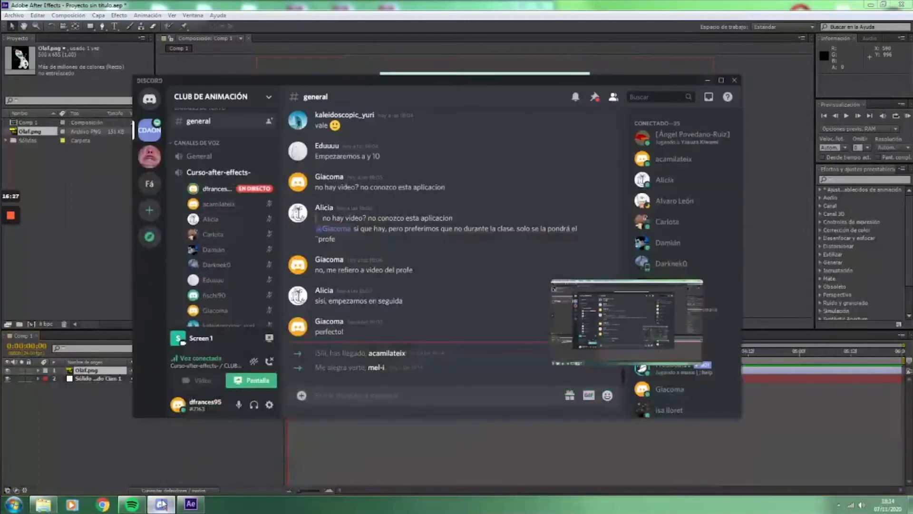
pyautogui.click(161, 504)
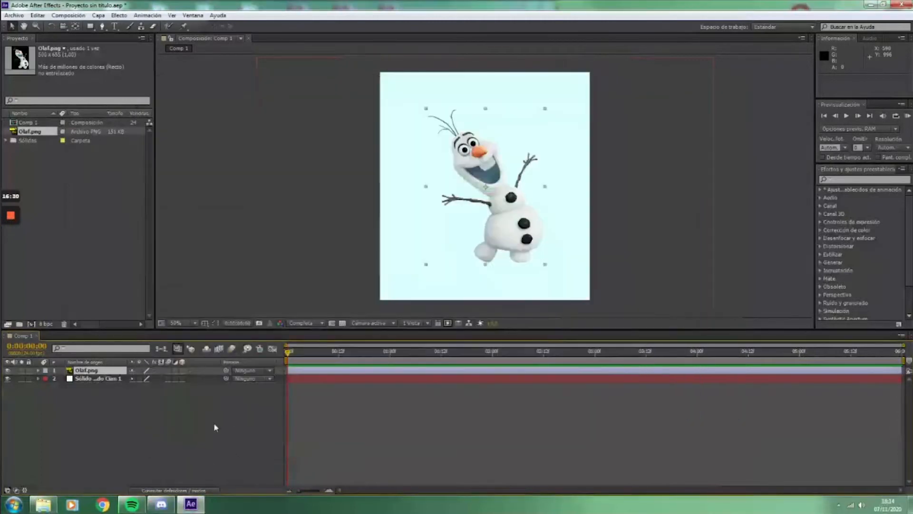
# - Expand the Olaf.png layer to show all its transform properties
pyautogui.click(91, 370)
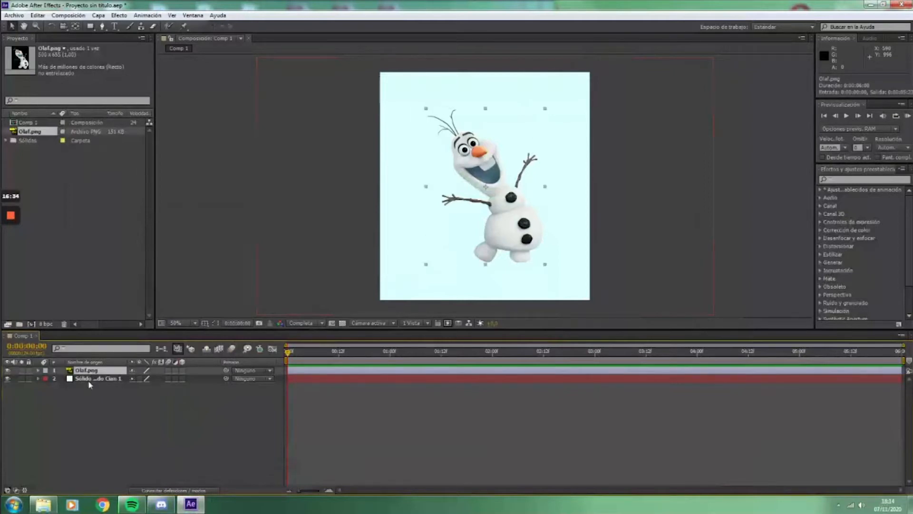
pyautogui.click(39, 370)
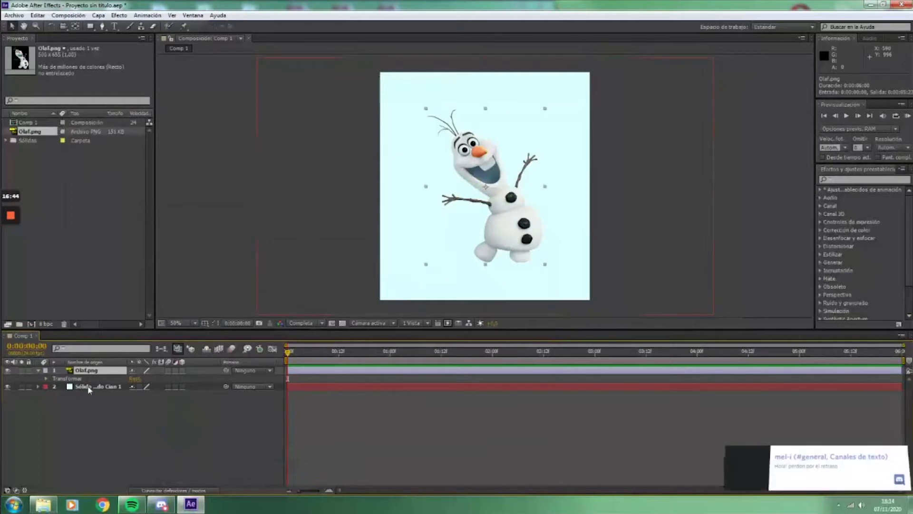
pyautogui.click(46, 378)
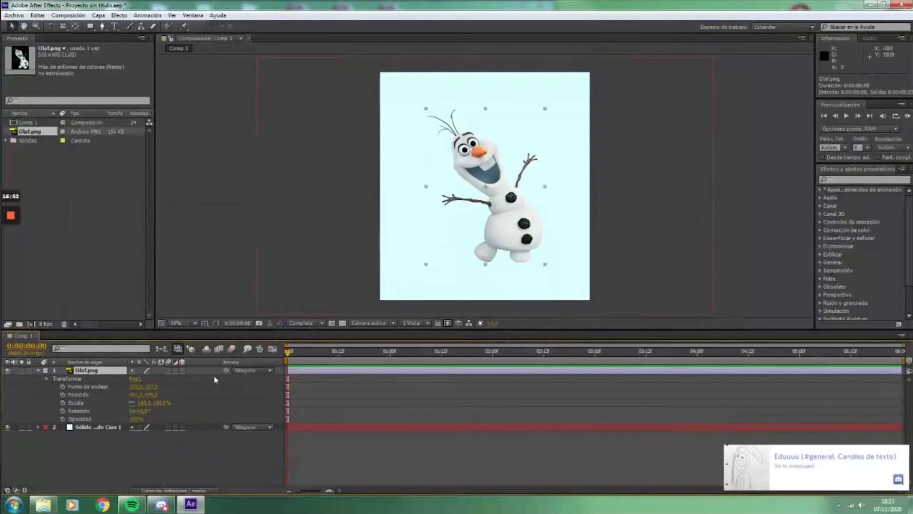
# - Try changing the anchor point, position and proportional scale of Olaf.png, undoing each change
pyautogui.moveTo(151, 386); pyautogui.dragTo(111, 400)
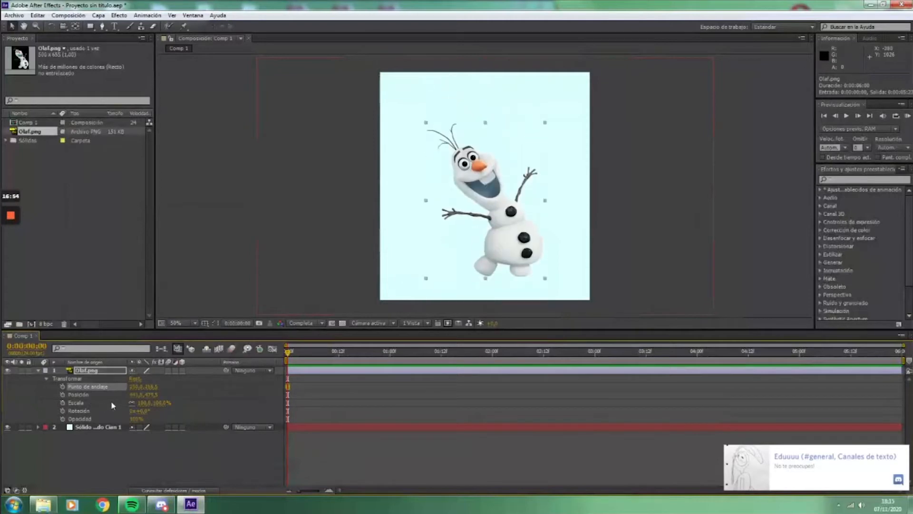
pyautogui.hotkey('ctrl', 'z')
pyautogui.moveTo(134, 399); pyautogui.dragTo(106, 375)
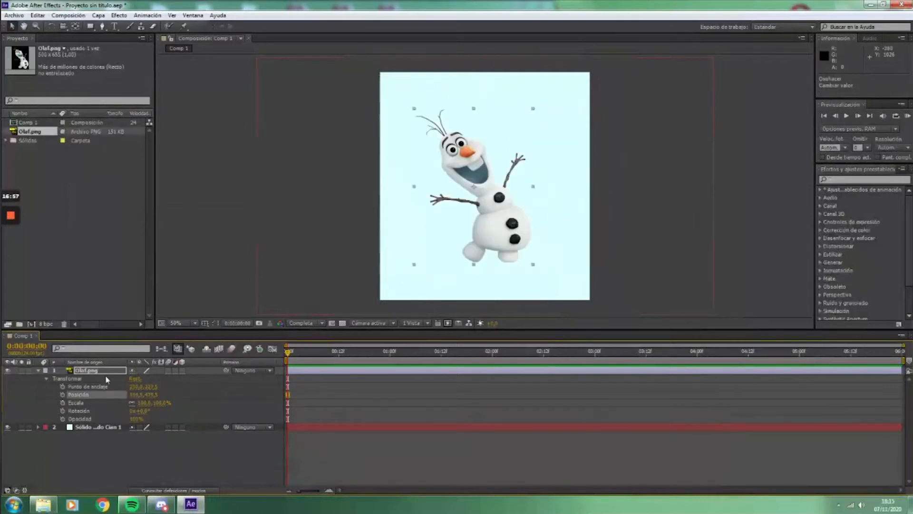
pyautogui.hotkey('ctrl', 'z')
pyautogui.moveTo(141, 403)
pyautogui.mouseDown()
pyautogui.moveTo(167, 403)
pyautogui.moveTo(138, 407)
pyautogui.mouseUp()
pyautogui.hotkey('ctrl', 'z')
# - Try stretching Olaf.png horizontally with unlinked scale and rotating it, and undo these changes
pyautogui.click(131, 402)
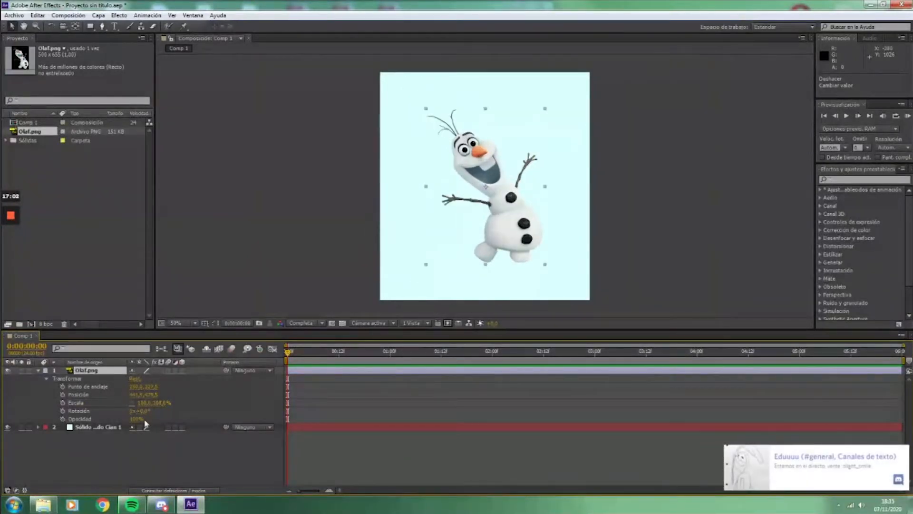
pyautogui.moveTo(143, 403); pyautogui.dragTo(298, 413)
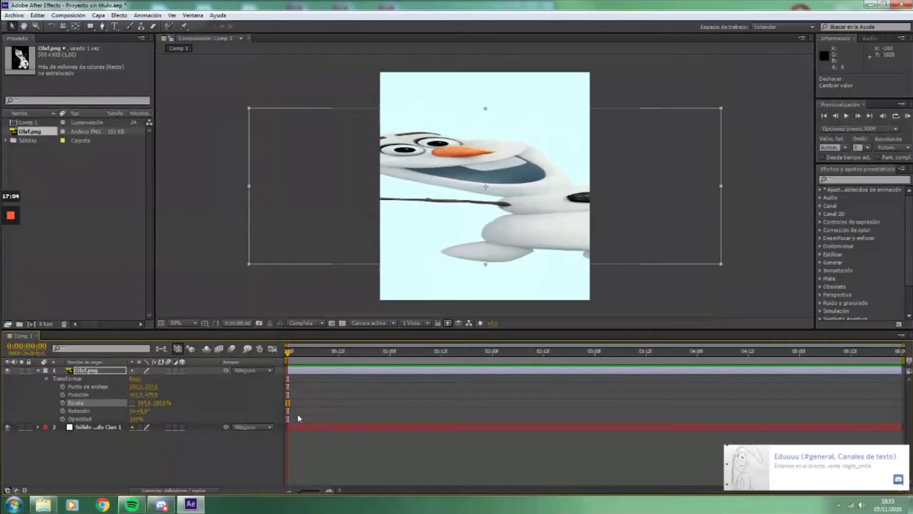
pyautogui.hotkey('ctrl', 'z')
pyautogui.moveTo(143, 411); pyautogui.dragTo(33, 412)
pyautogui.hotkey('ctrl', 'z')
pyautogui.hotkey('ctrl', 'z')
pyautogui.hotkey('ctrl', 'z')
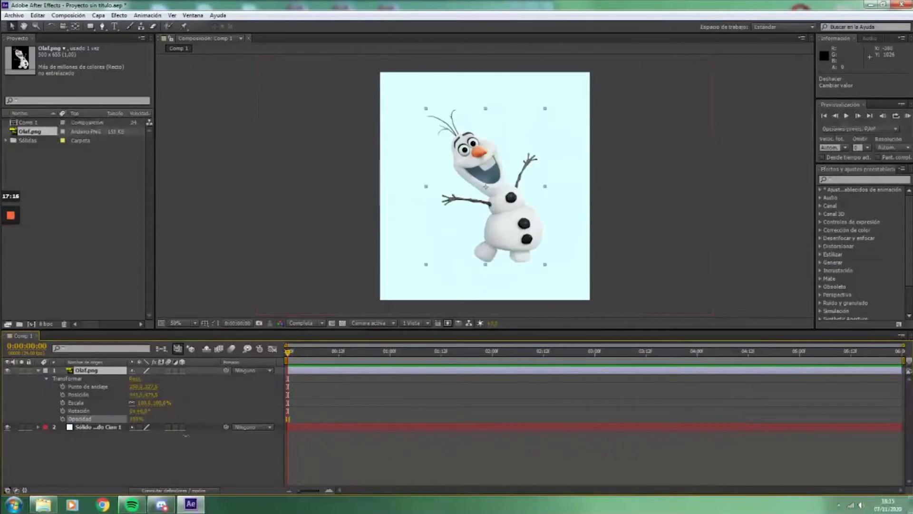
# - Collapse the Olaf.png transform group and show position, opacity, rotation, scale and anchor point individually, ending on position
pyautogui.click(46, 377)
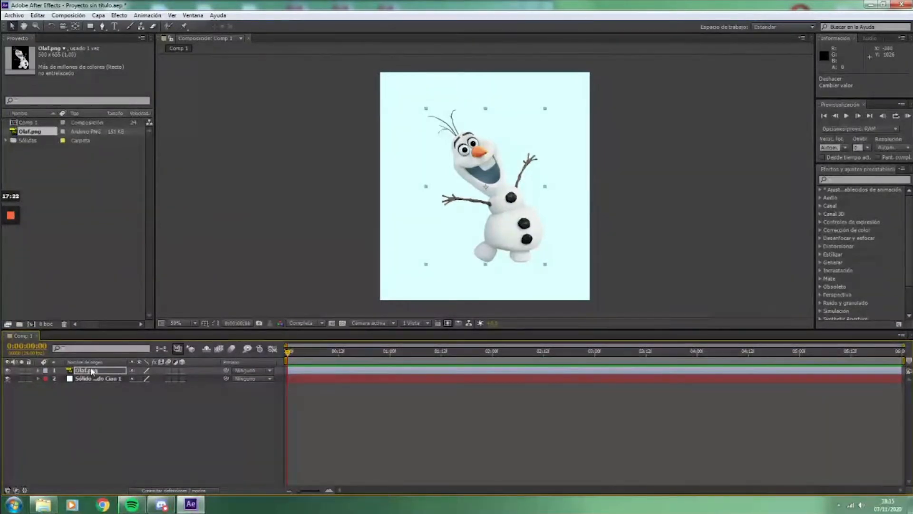
pyautogui.press('p')
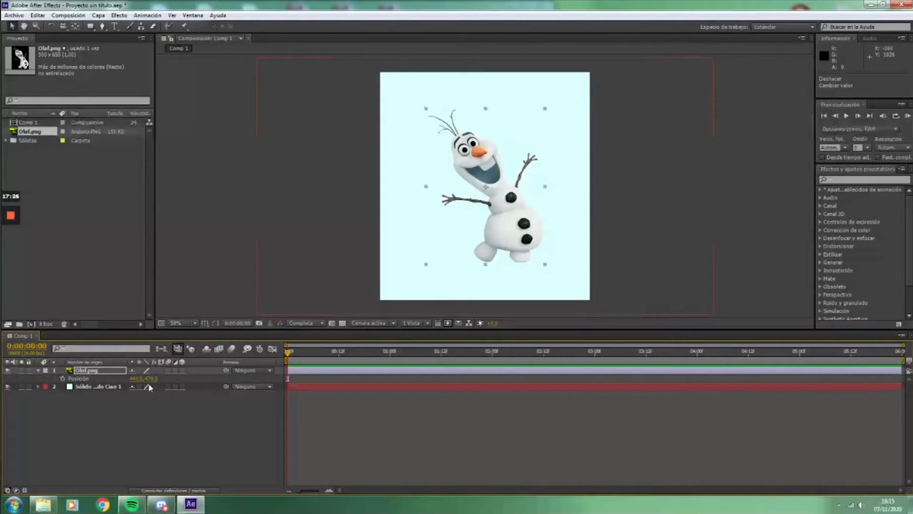
pyautogui.press('t')
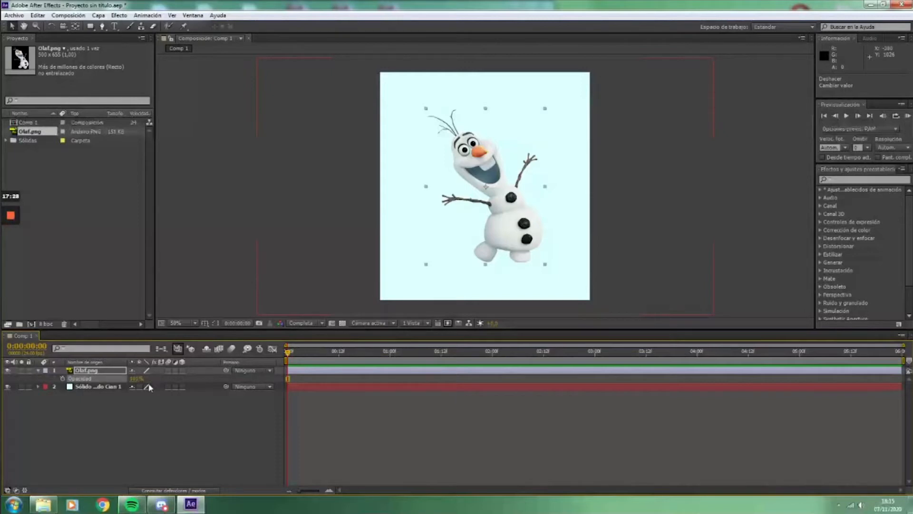
pyautogui.press('r')
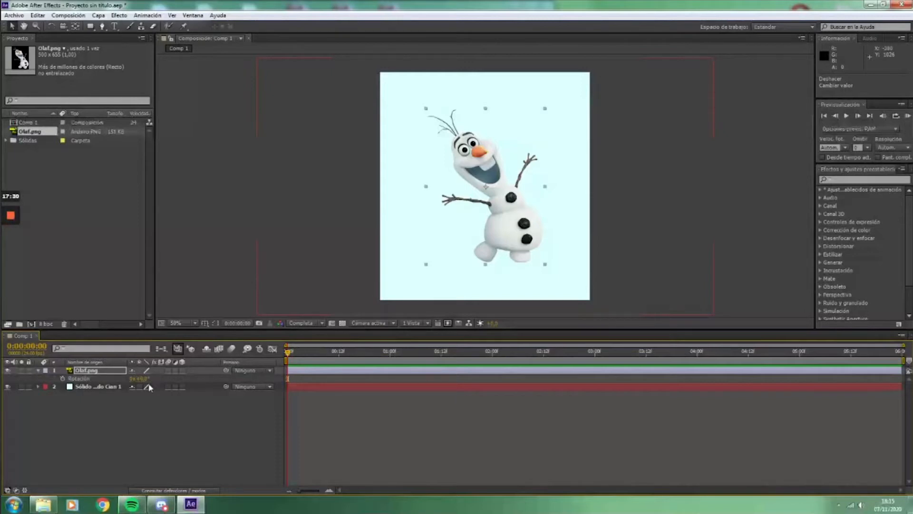
pyautogui.press('s')
pyautogui.press('a')
pyautogui.press('p')
# - Narrow the cyan solid to 50% horizontal scale, keeping its height at 100%
pyautogui.click(89, 387)
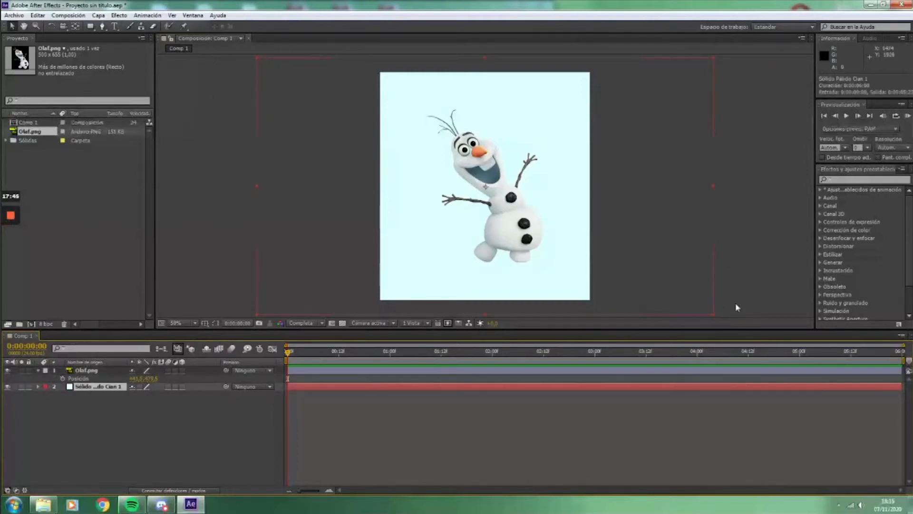
pyautogui.moveTo(257, 186); pyautogui.dragTo(371, 189)
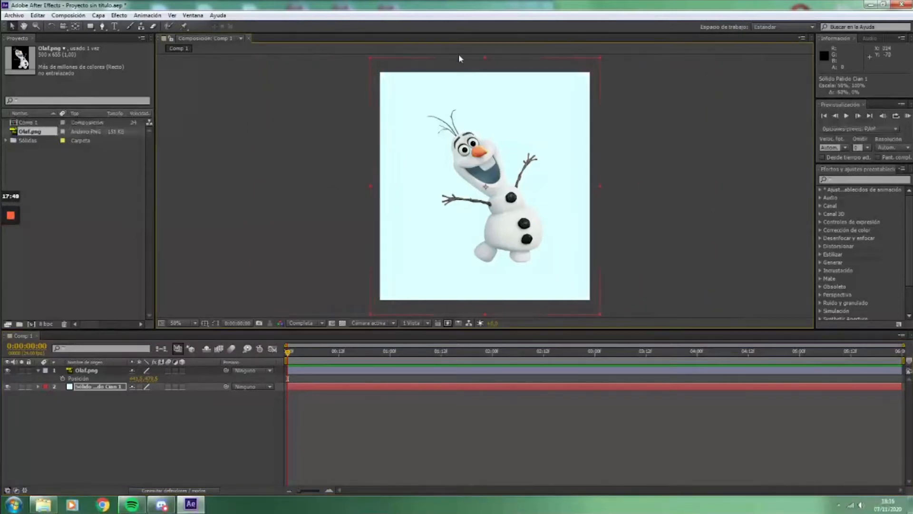
pyautogui.click(483, 56)
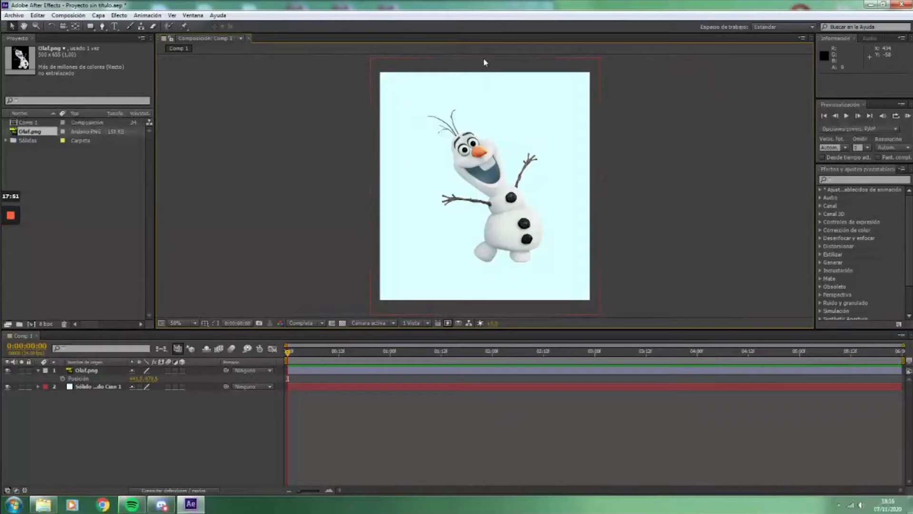
# - Reduce the cyan solid's width and height in its solid settings until its edges match the composition frame
pyautogui.click(112, 386)
pyautogui.click(98, 15)
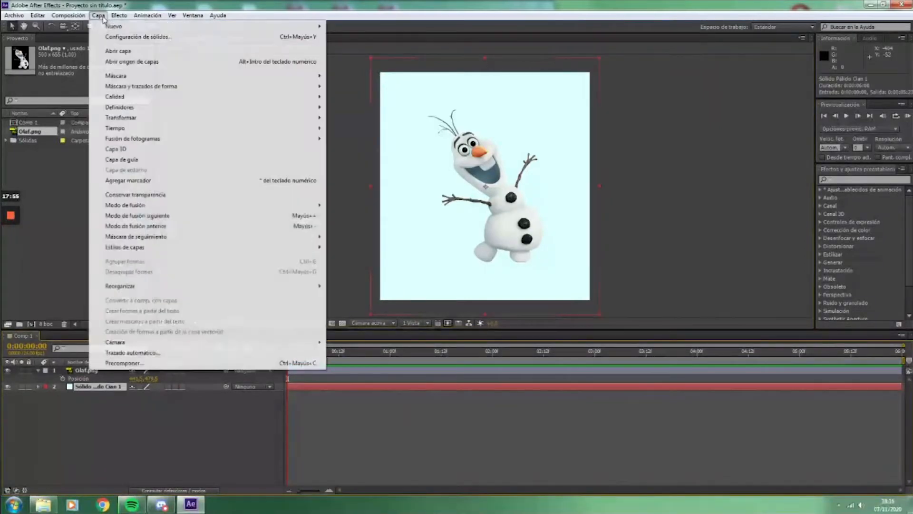
pyautogui.click(138, 36)
pyautogui.moveTo(430, 181); pyautogui.dragTo(373, 182)
pyautogui.moveTo(429, 195); pyautogui.dragTo(384, 204)
pyautogui.moveTo(430, 181); pyautogui.dragTo(418, 183)
pyautogui.click(526, 347)
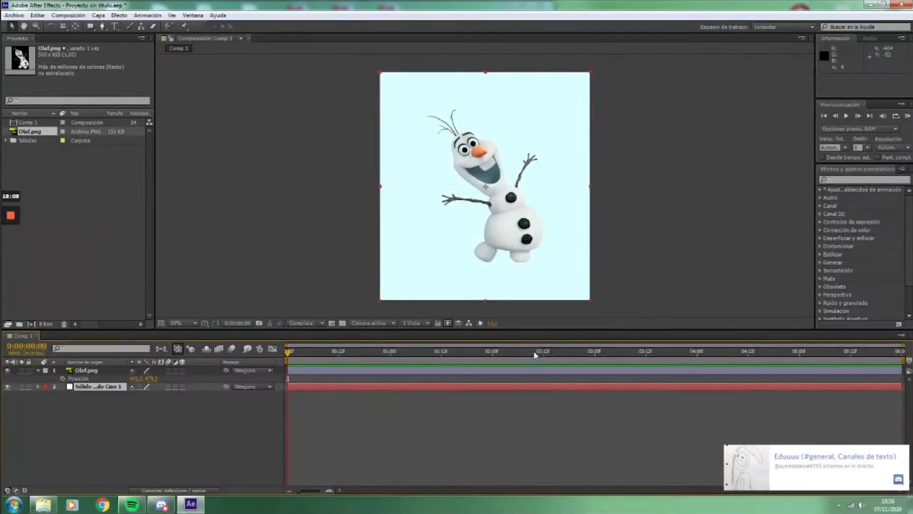
pyautogui.click(92, 370)
pyautogui.click(69, 16)
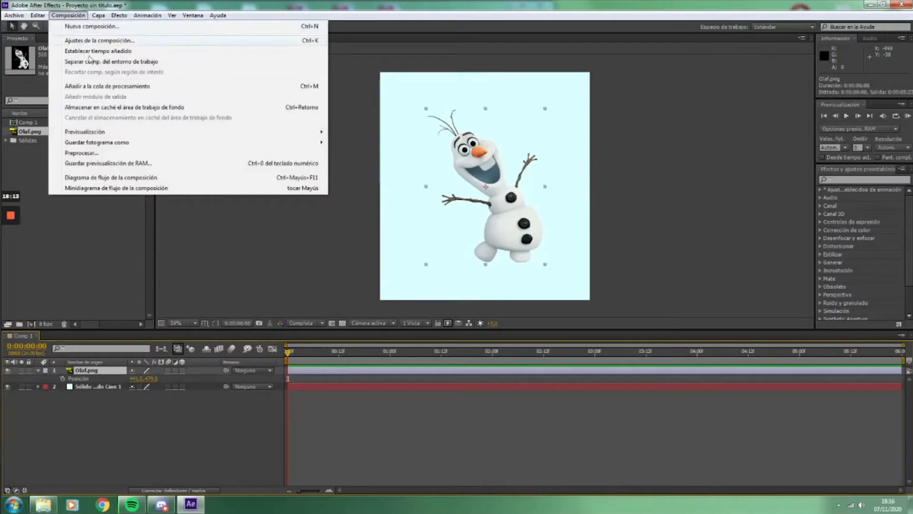
pyautogui.moveTo(135, 22)
pyautogui.click(90, 404)
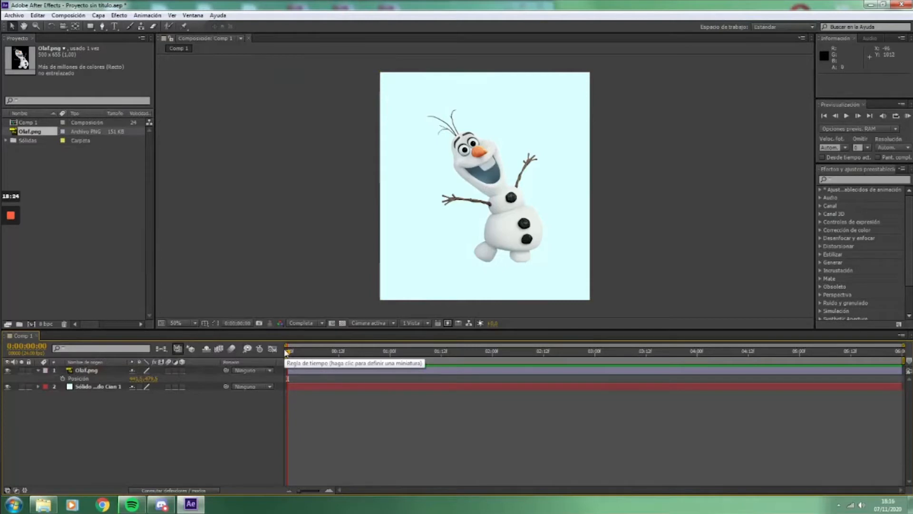
# - Move Olaf.png horizontally out of the frame, past its left edge, to position -286.5, 479.5
pyautogui.click(85, 370)
pyautogui.moveTo(504, 217); pyautogui.dragTo(335, 223)
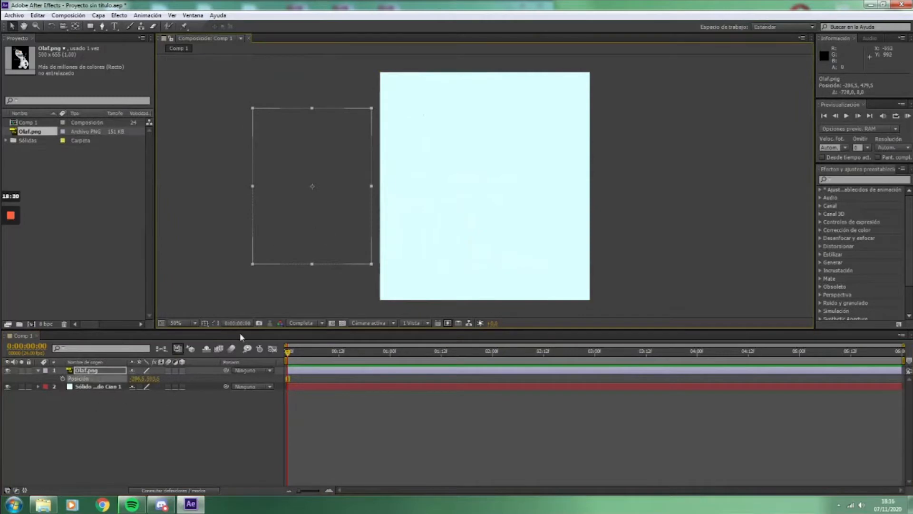
# - Keyframe Olaf.png's position at 0:00:00:00 and at 0:00:01:00 with 442.5, 479.5 inside the frame, and play the entrance back
pyautogui.click(63, 379)
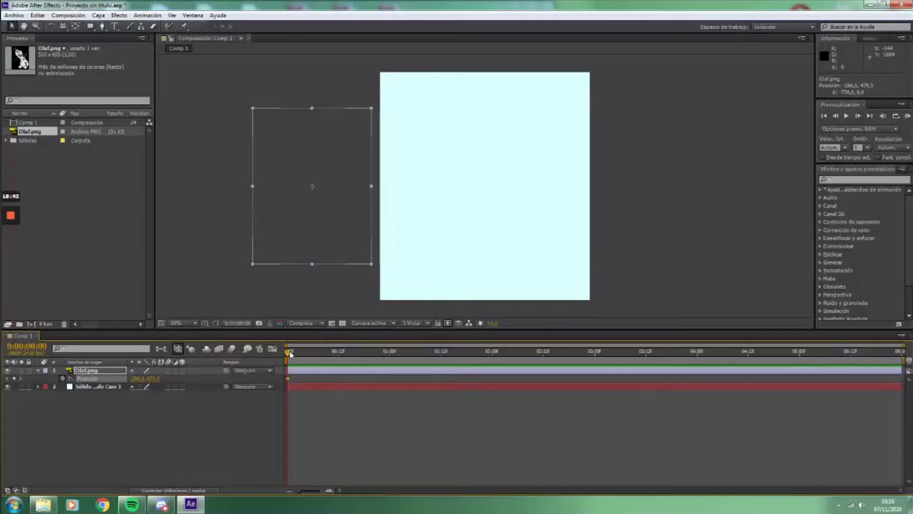
pyautogui.moveTo(289, 356); pyautogui.dragTo(391, 364)
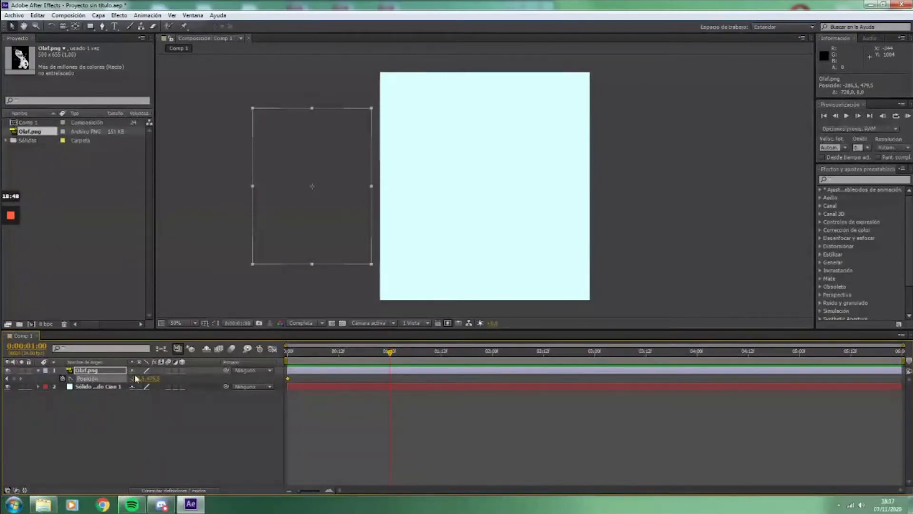
pyautogui.moveTo(137, 378); pyautogui.dragTo(465, 370)
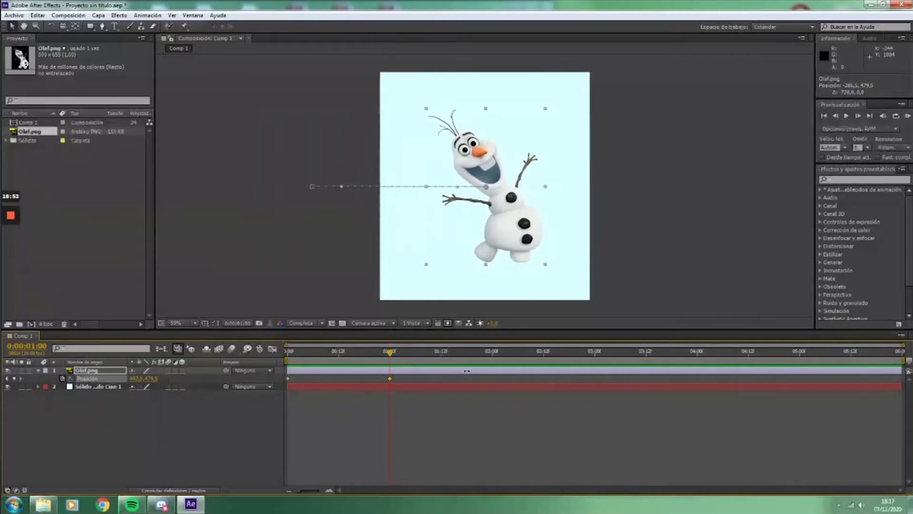
pyautogui.moveTo(296, 353)
pyautogui.mouseDown()
pyautogui.moveTo(288, 353)
pyautogui.moveTo(370, 354)
pyautogui.moveTo(281, 363)
pyautogui.mouseUp()
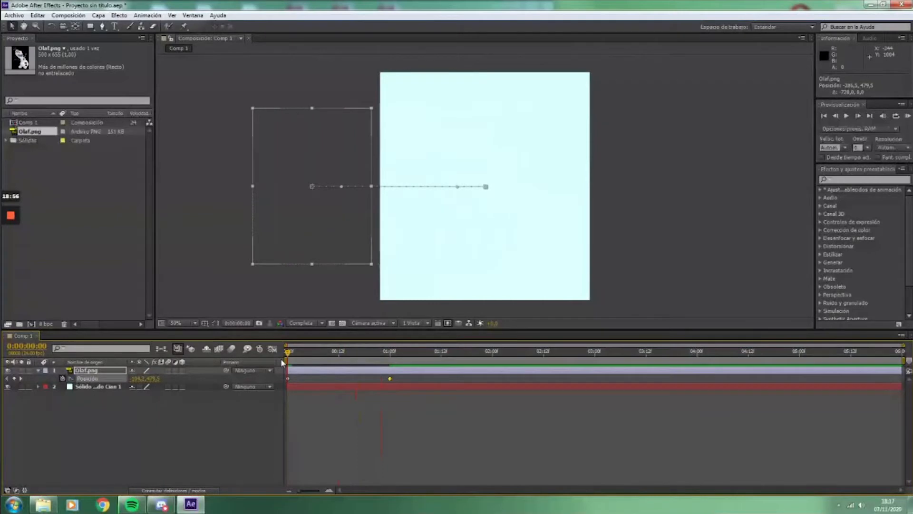
pyautogui.press('space')
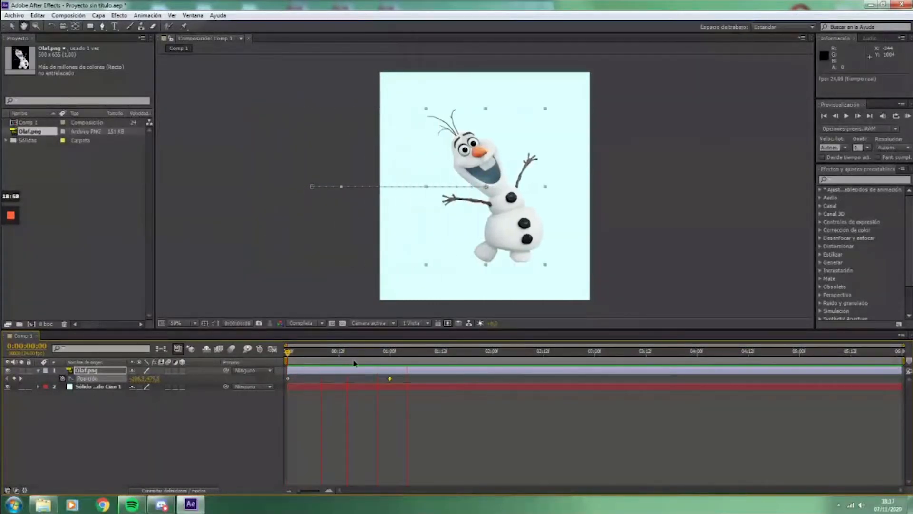
# - Apply the Desaceleración suave easing to Olaf.png's position keyframe at 0:00:01:00 and preview the motion
pyautogui.moveTo(300, 354); pyautogui.dragTo(389, 365)
pyautogui.moveTo(305, 357); pyautogui.dragTo(390, 364)
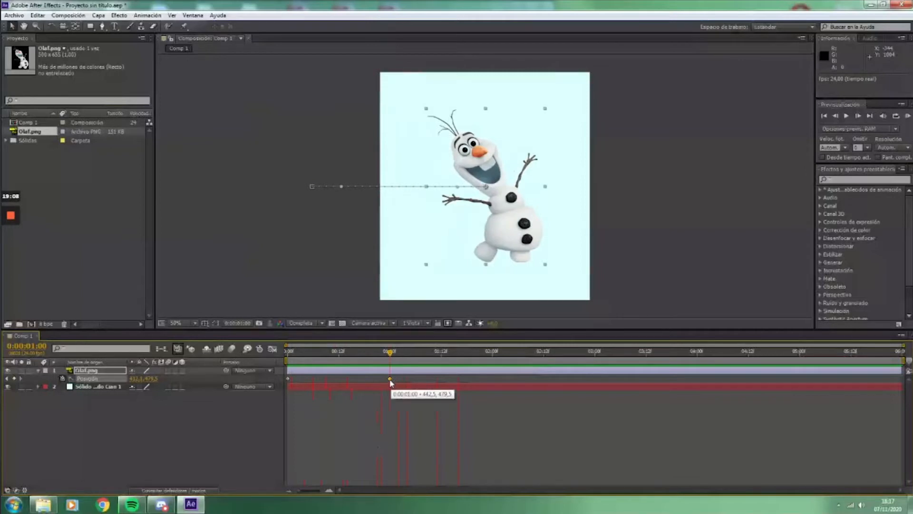
pyautogui.rightClick(390, 381)
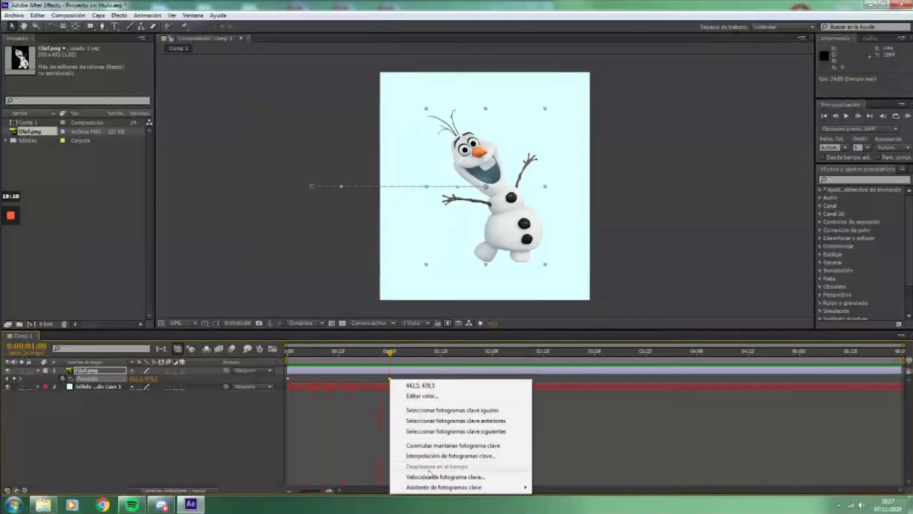
pyautogui.moveTo(434, 490)
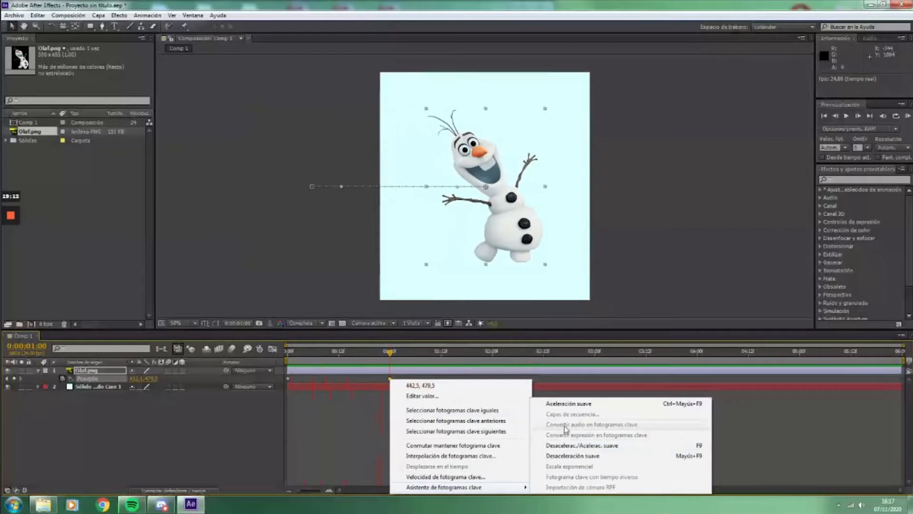
pyautogui.click(577, 456)
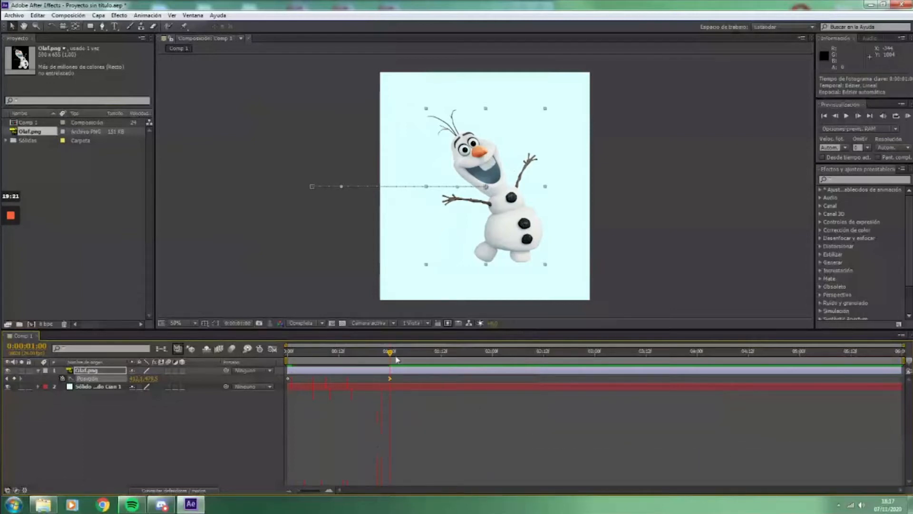
pyautogui.moveTo(390, 354); pyautogui.dragTo(295, 380)
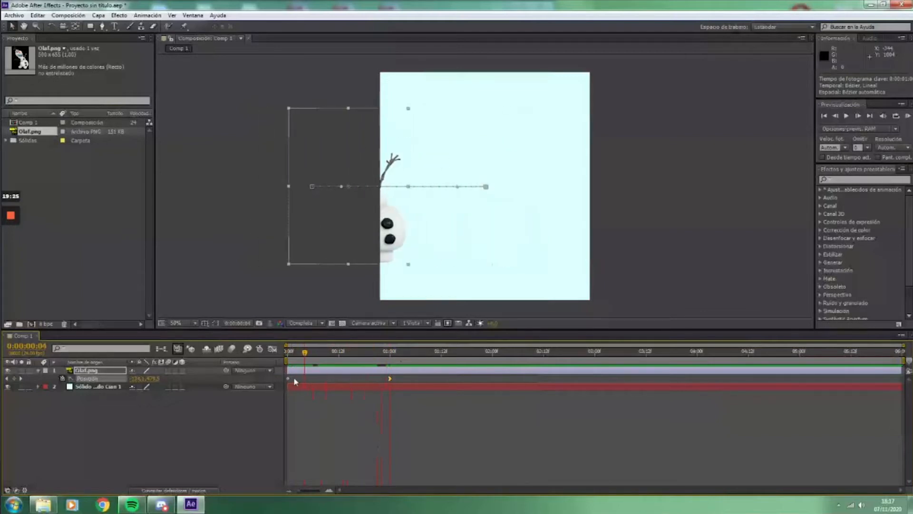
pyautogui.press('space')
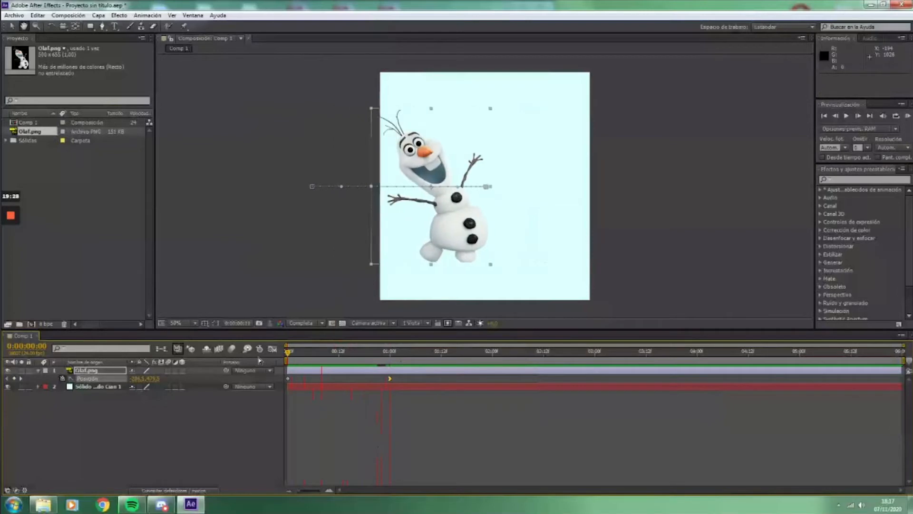
# - Bend Olaf.png's motion path by raising the character about 143 px at 0:00:00:12
pyautogui.scroll(4, 481, 190)
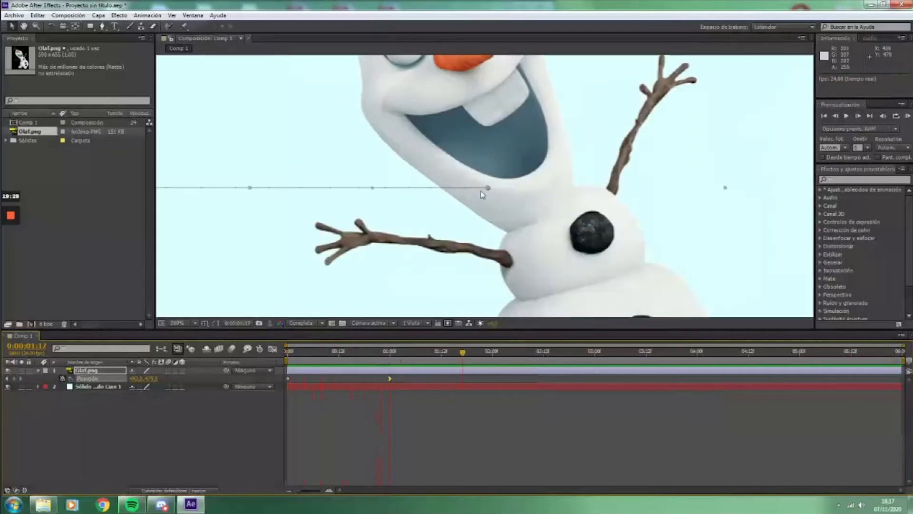
pyautogui.moveTo(407, 210); pyautogui.dragTo(489, 216)
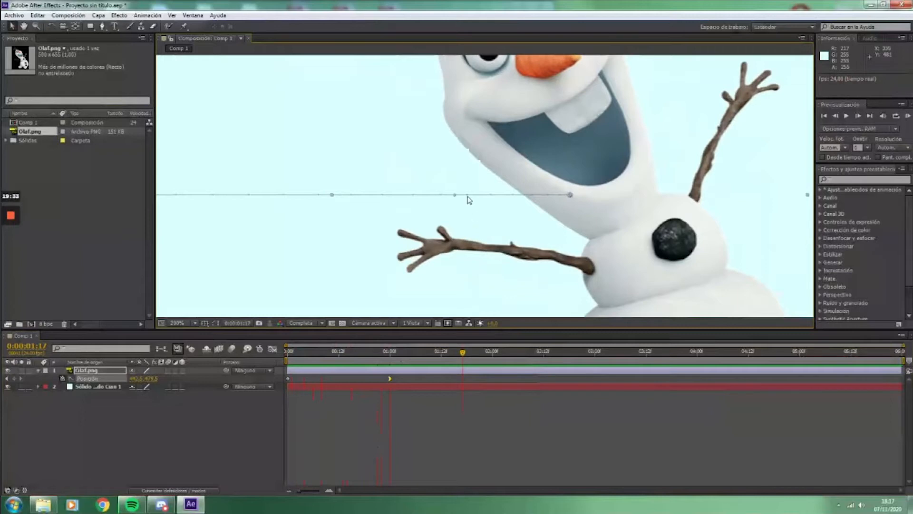
pyautogui.moveTo(462, 361); pyautogui.dragTo(309, 366)
pyautogui.moveTo(363, 269); pyautogui.dragTo(513, 257)
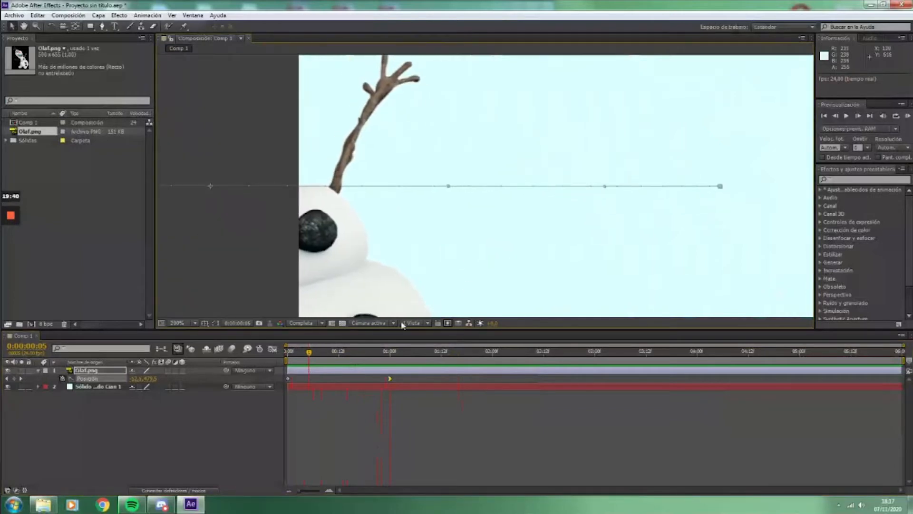
pyautogui.press(',')
pyautogui.moveTo(330, 361); pyautogui.dragTo(338, 362)
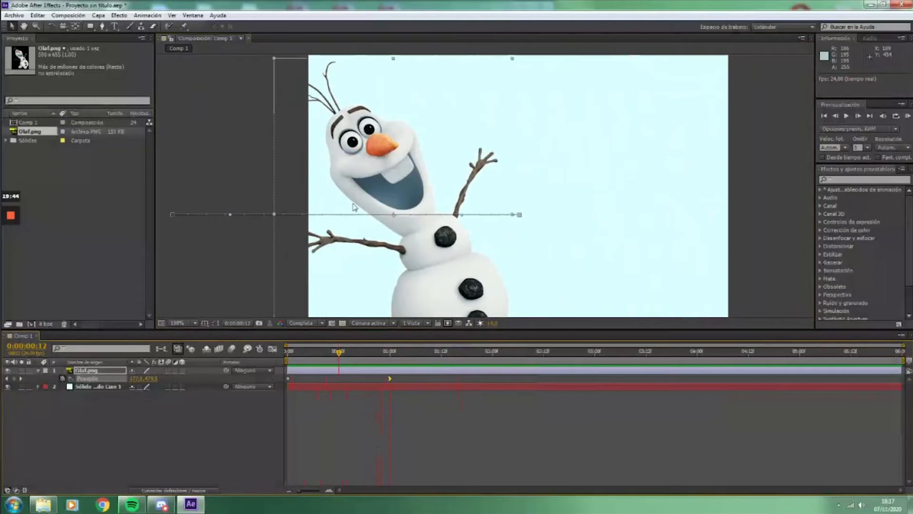
pyautogui.moveTo(394, 217); pyautogui.dragTo(398, 152)
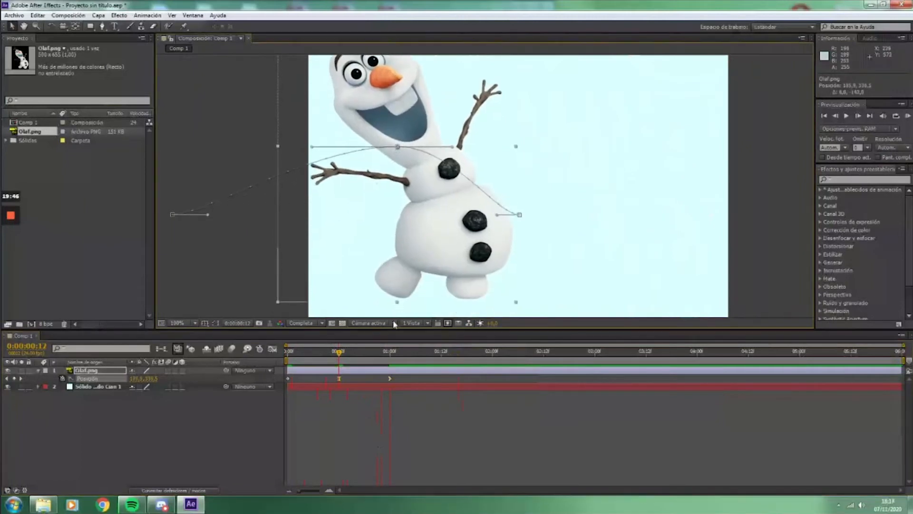
pyautogui.moveTo(445, 264); pyautogui.dragTo(463, 270)
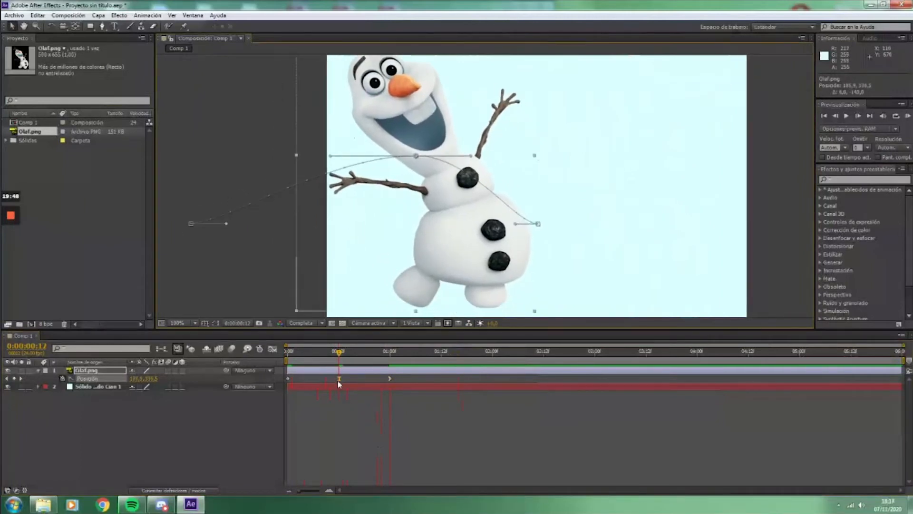
# - Lower Olaf.png slightly at 0:00:00:12 to flatten the arc, and undo the path tangent adjustment
pyautogui.press(',')
pyautogui.moveTo(339, 352); pyautogui.dragTo(344, 376)
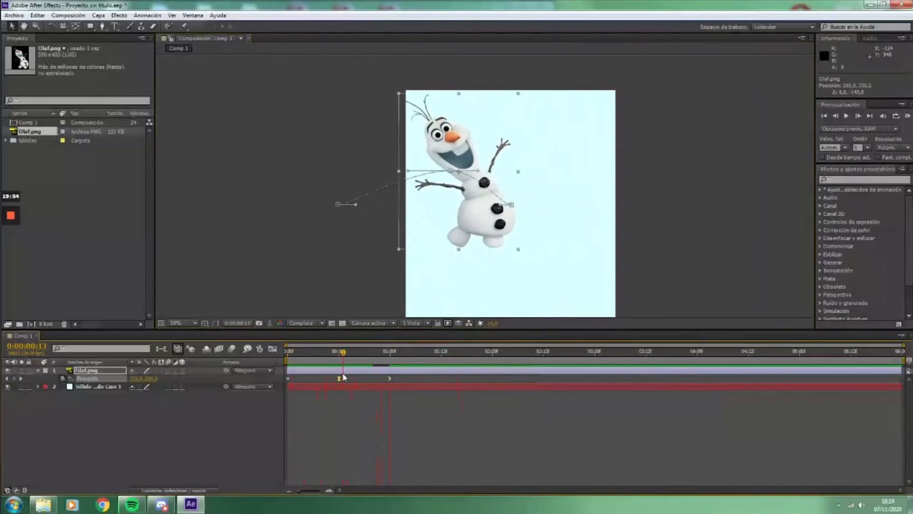
pyautogui.moveTo(342, 354); pyautogui.dragTo(339, 354)
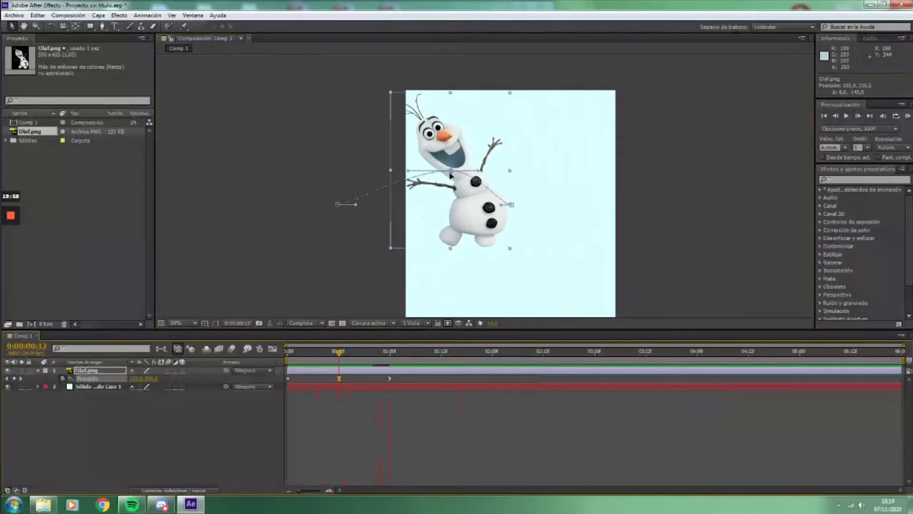
pyautogui.moveTo(455, 180); pyautogui.dragTo(450, 194)
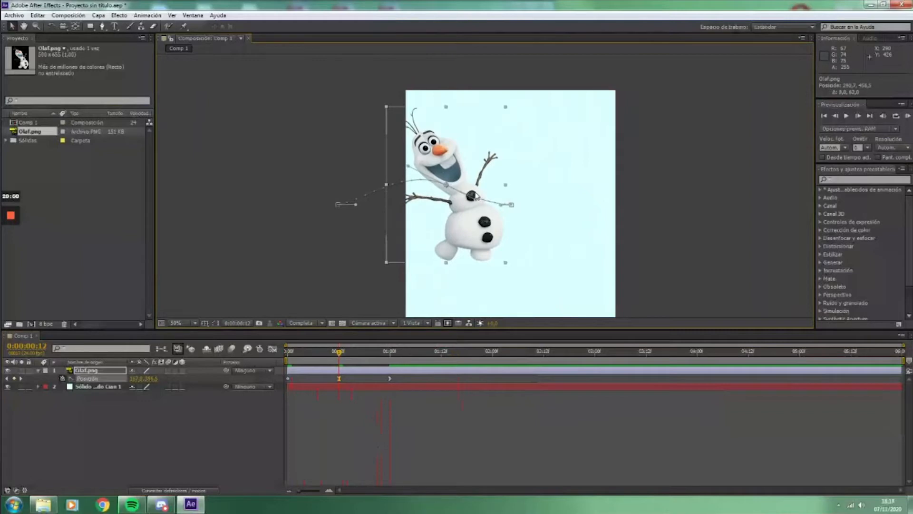
pyautogui.hotkey('ctrl', 'z')
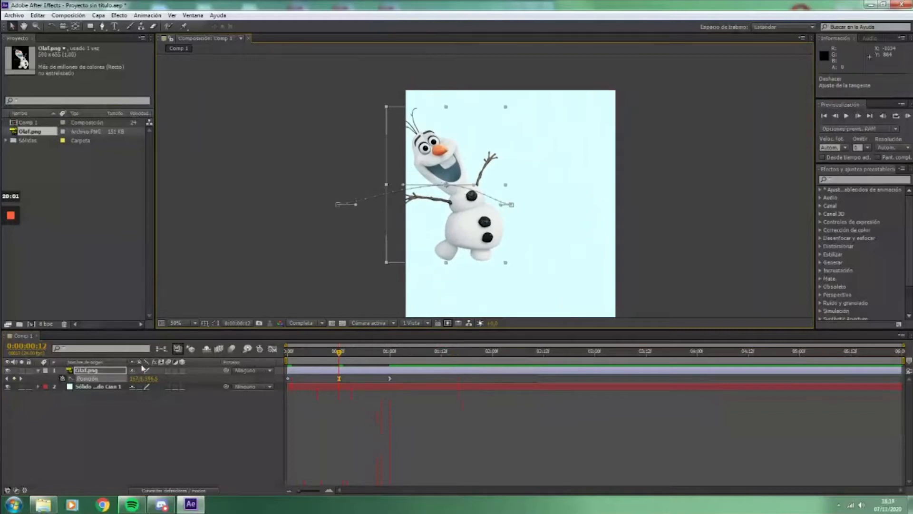
# - Delete the position keyframe at 0:00:00:12 and return to the start of the composition
pyautogui.moveTo(136, 378)
pyautogui.mouseDown()
pyautogui.moveTo(185, 379)
pyautogui.moveTo(145, 379)
pyautogui.mouseUp()
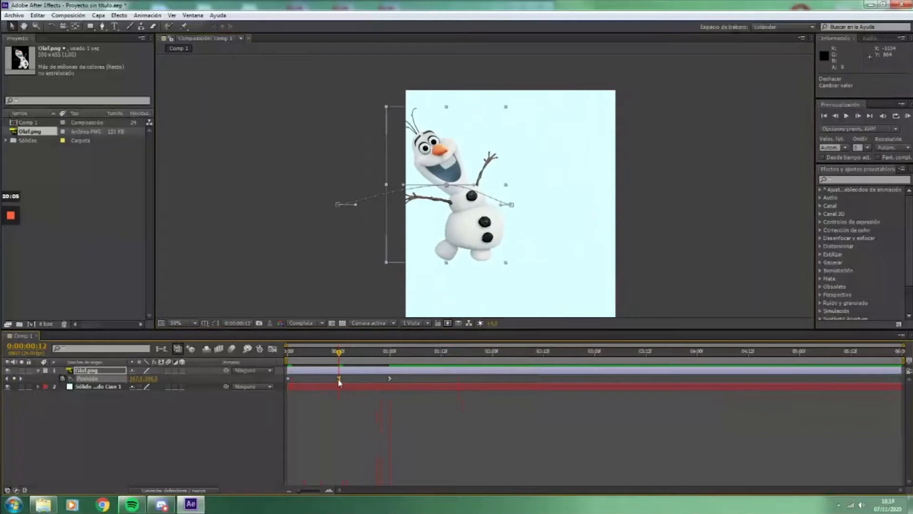
pyautogui.press('Delete')
pyautogui.moveTo(341, 353); pyautogui.dragTo(248, 364)
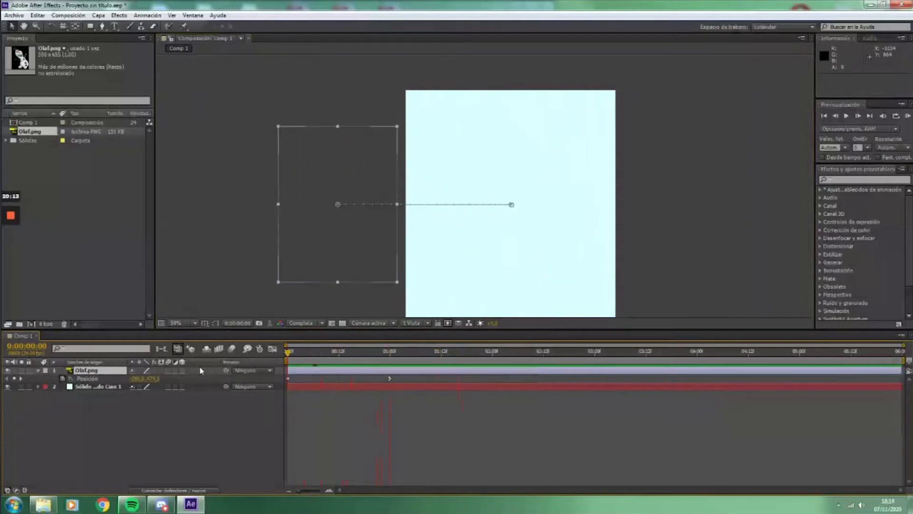
# - Enable motion blur for the Olaf.png layer and for the composition, and preview the entrance from the start
pyautogui.click(168, 370)
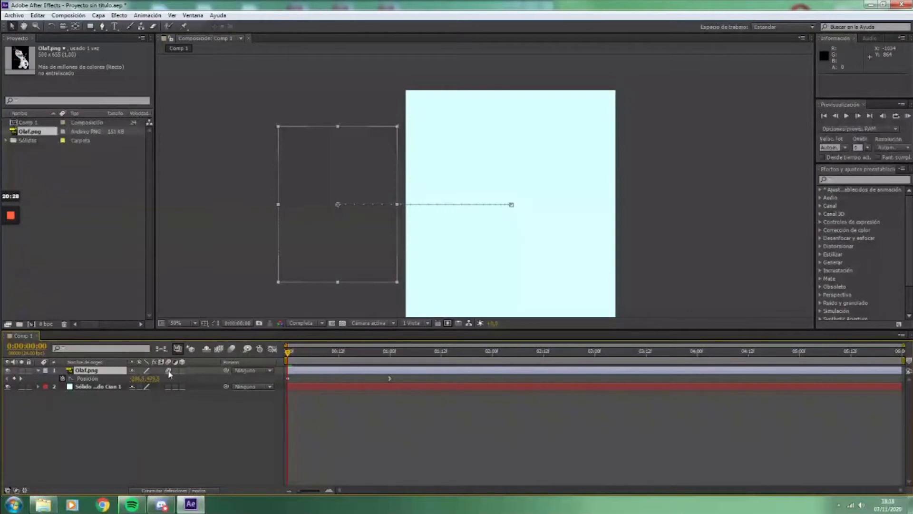
pyautogui.click(232, 350)
pyautogui.press('space')
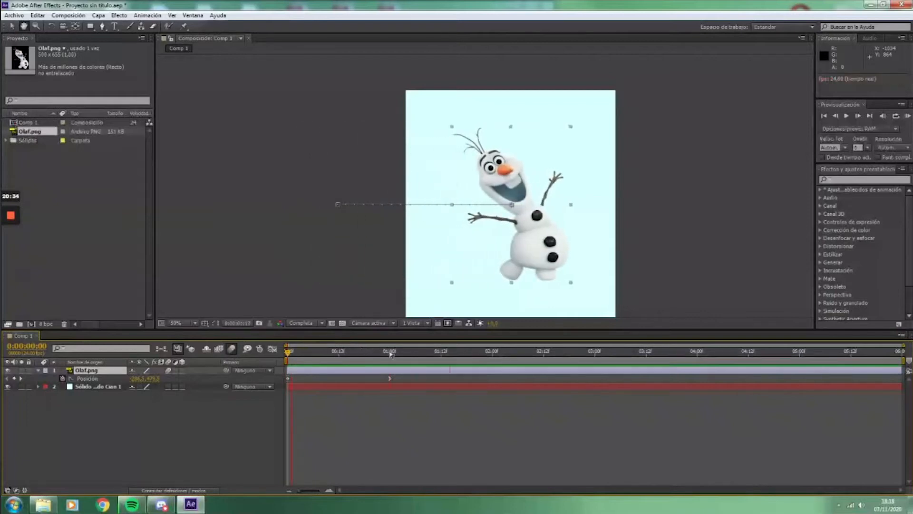
pyautogui.moveTo(346, 356); pyautogui.dragTo(283, 378)
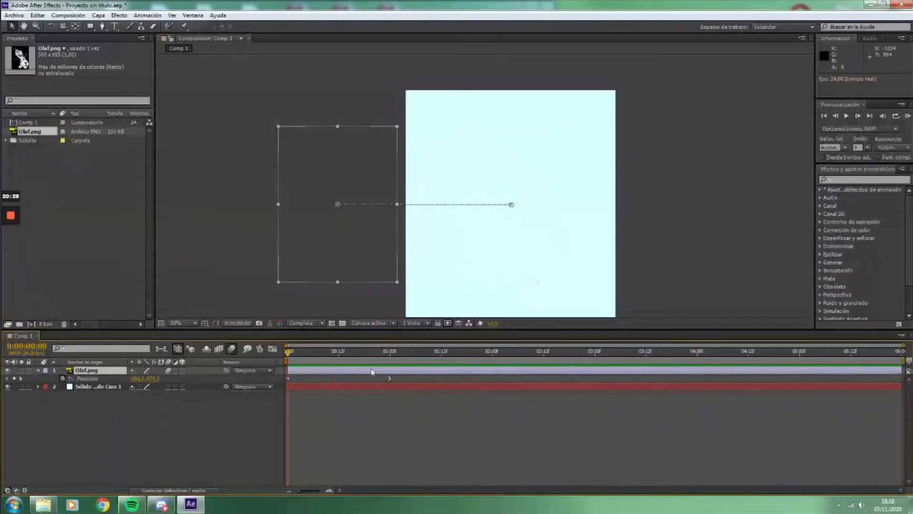
# - Try moving the second position keyframe much closer to the first, preview the faster entrance, and undo the keyframe move
pyautogui.click(289, 378)
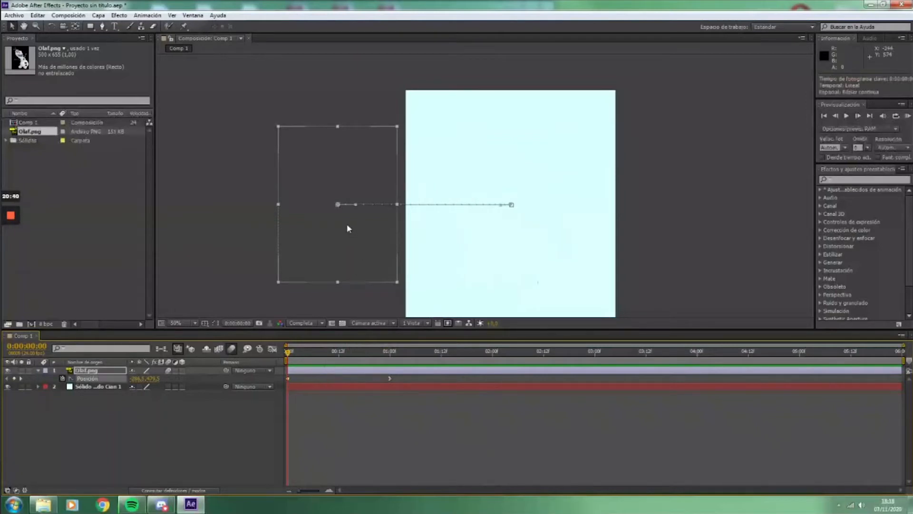
pyautogui.click(387, 378)
pyautogui.press('space')
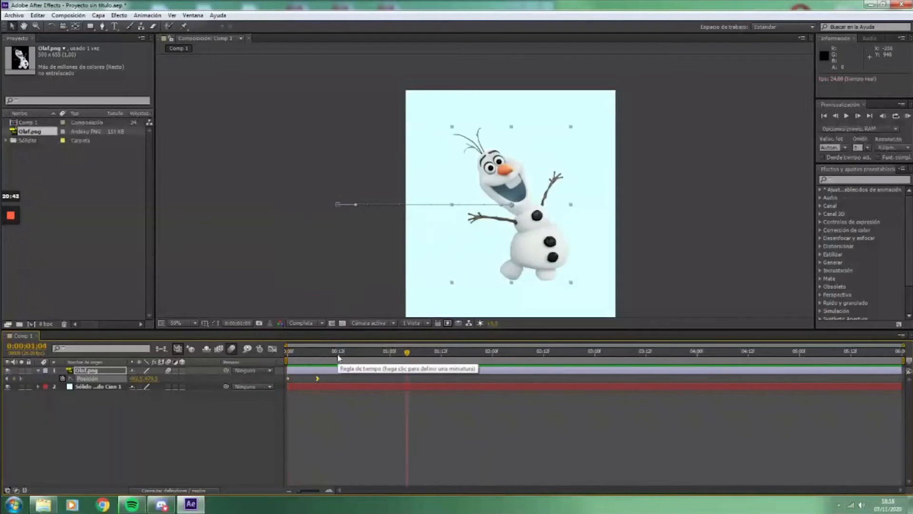
pyautogui.hotkey('ctrl', 'z')
# - Turn off the composition's motion blur, leaving the layer's own switch on, and play the animation back
pyautogui.press('space')
pyautogui.moveTo(337, 358); pyautogui.dragTo(369, 357)
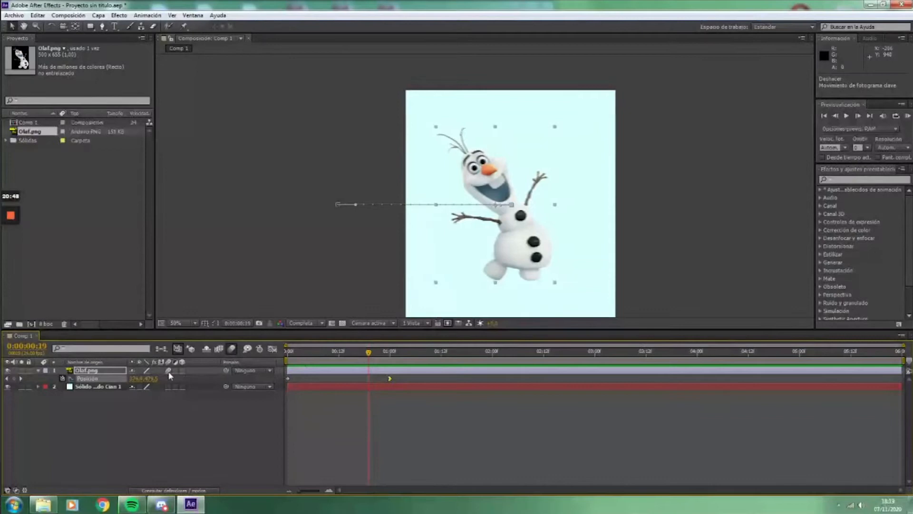
pyautogui.click(232, 350)
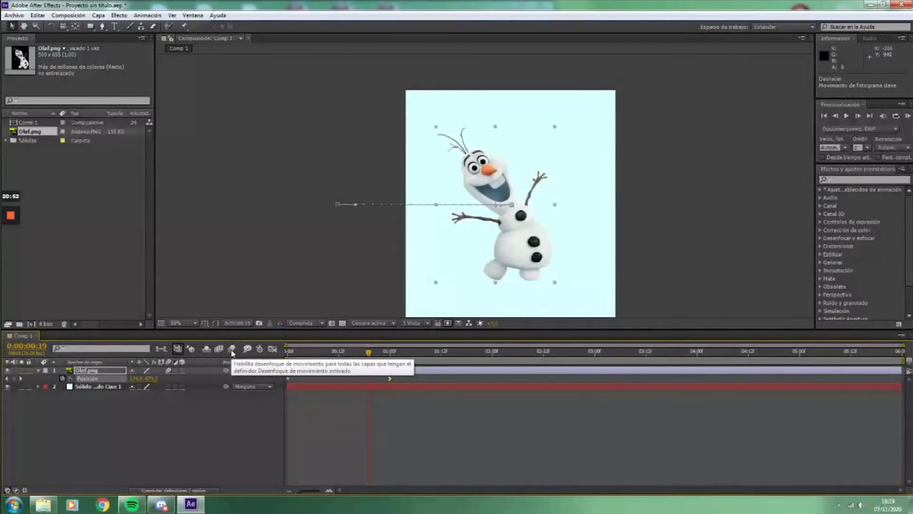
pyautogui.press('space')
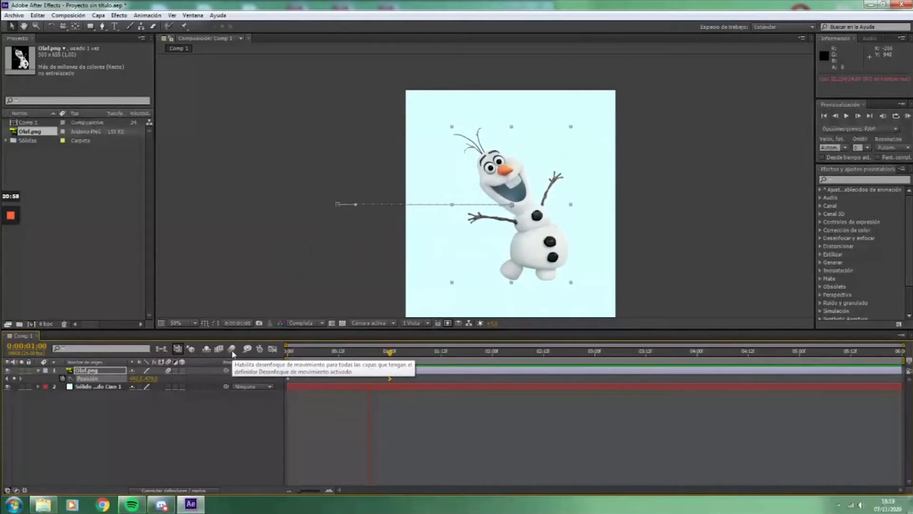
# - Place Puppet pins on both of Olaf's feet at 0:00:01:00
pyautogui.moveTo(384, 354)
pyautogui.mouseDown()
pyautogui.moveTo(221, 363)
pyautogui.moveTo(335, 368)
pyautogui.moveTo(382, 353)
pyautogui.mouseUp()
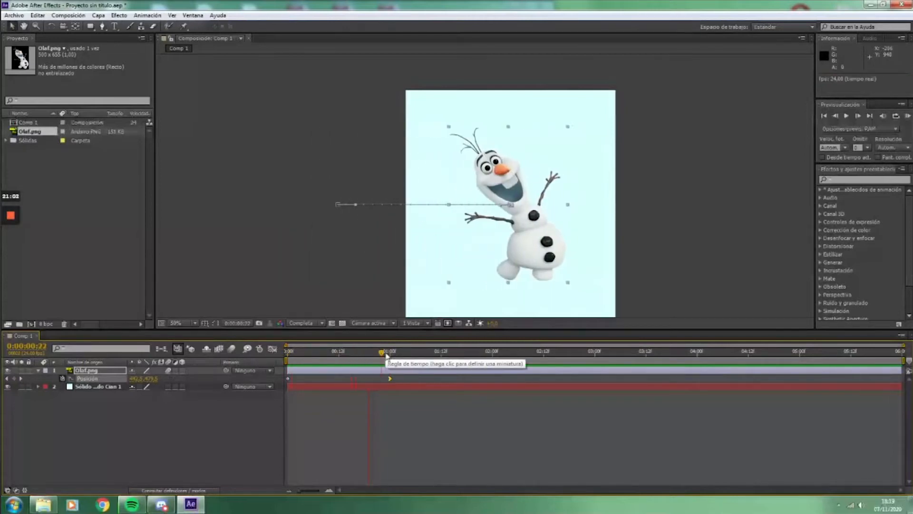
pyautogui.click(389, 353)
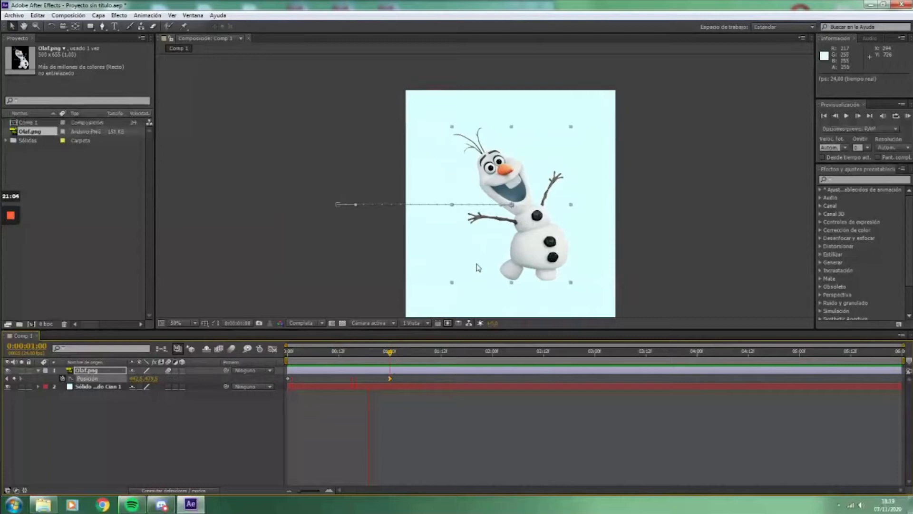
pyautogui.scroll(2, 476, 268)
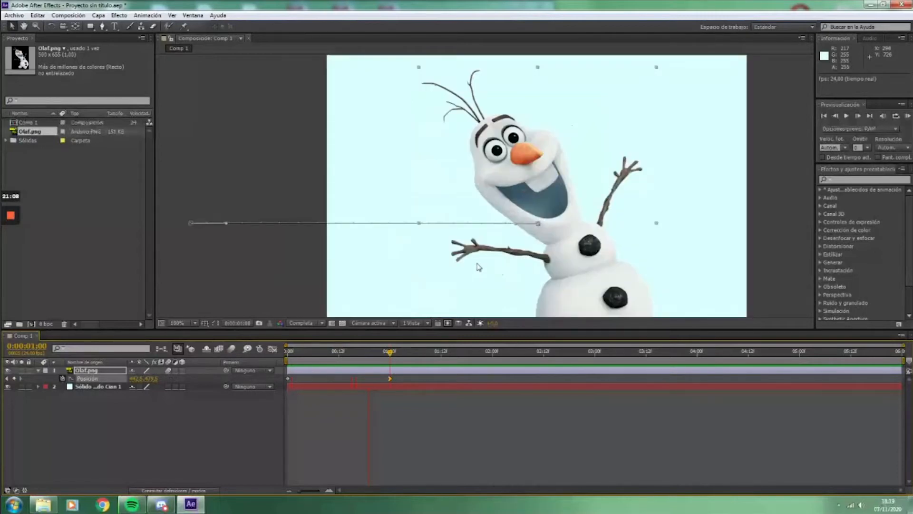
pyautogui.press('space')
pyautogui.moveTo(539, 251); pyautogui.dragTo(419, 211)
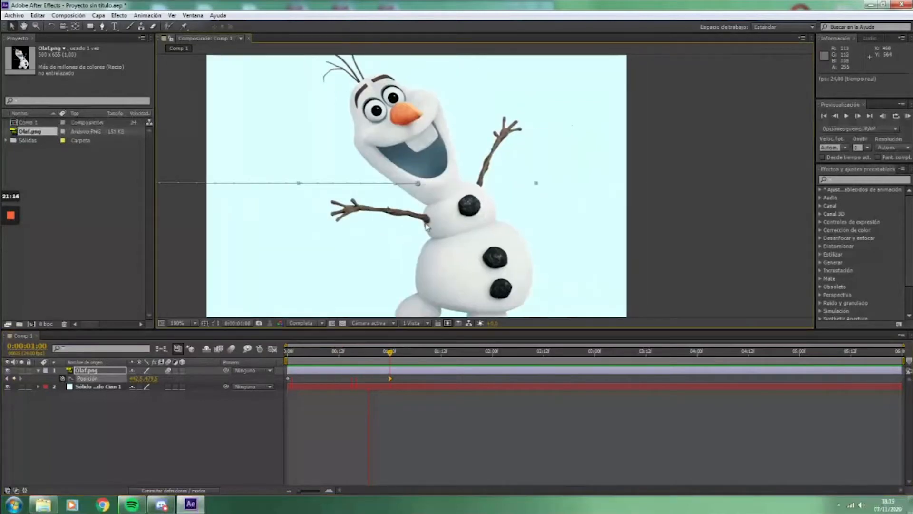
pyautogui.press('space')
pyautogui.moveTo(406, 161); pyautogui.dragTo(367, 169)
pyautogui.press('space')
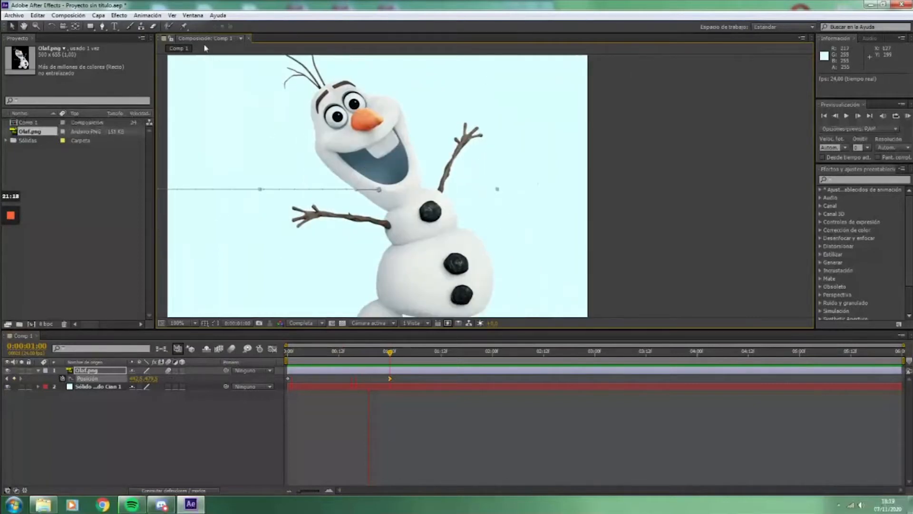
pyautogui.click(183, 26)
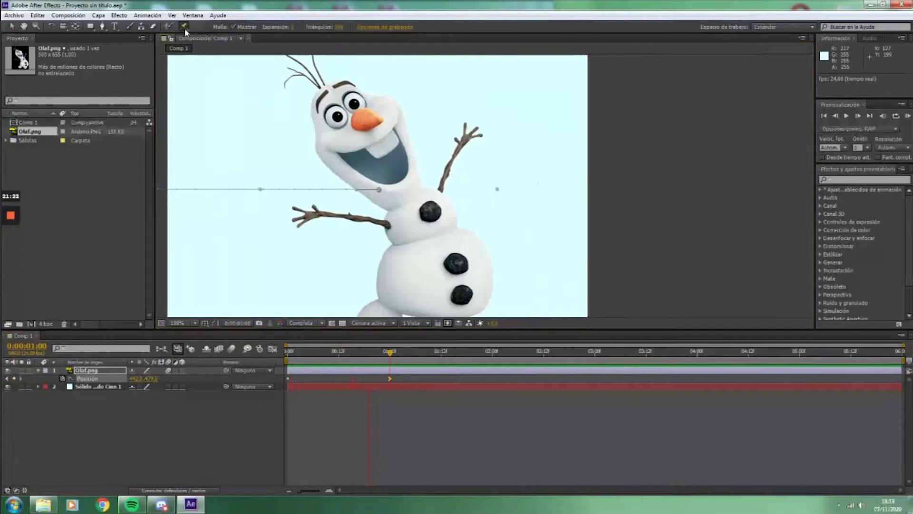
pyautogui.press('space')
pyautogui.moveTo(325, 217); pyautogui.dragTo(321, 195)
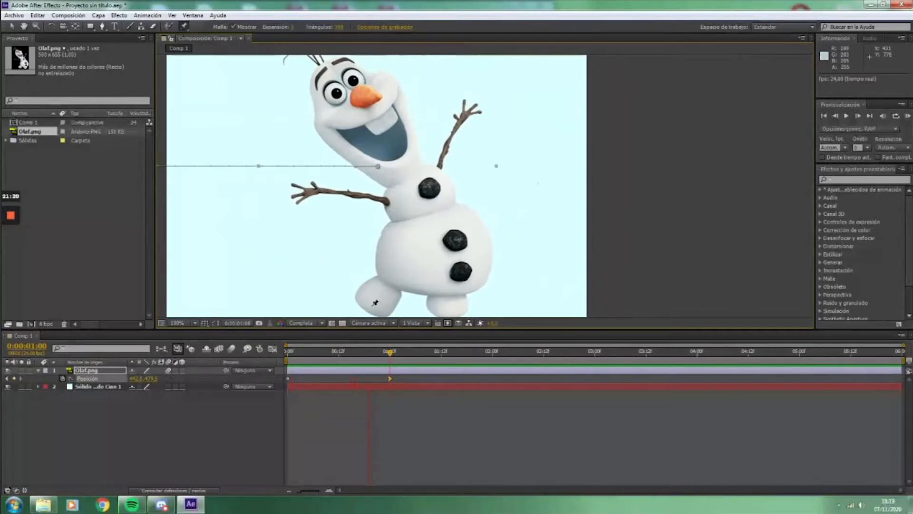
pyautogui.click(372, 306)
pyautogui.click(456, 308)
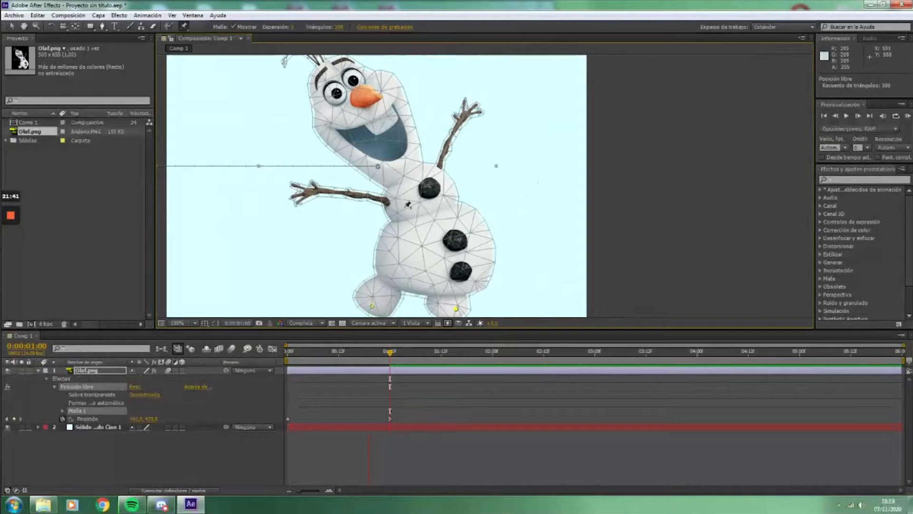
# - Add Puppet pins to both arm bases, both hands, the forehead, the middle body button and the tip of the longest hair twig
pyautogui.click(386, 199)
pyautogui.click(439, 167)
pyautogui.click(307, 190)
pyautogui.click(465, 114)
pyautogui.click(372, 305)
pyautogui.click(333, 72)
pyautogui.click(447, 242)
pyautogui.moveTo(417, 143); pyautogui.dragTo(417, 189)
pyautogui.click(298, 120)
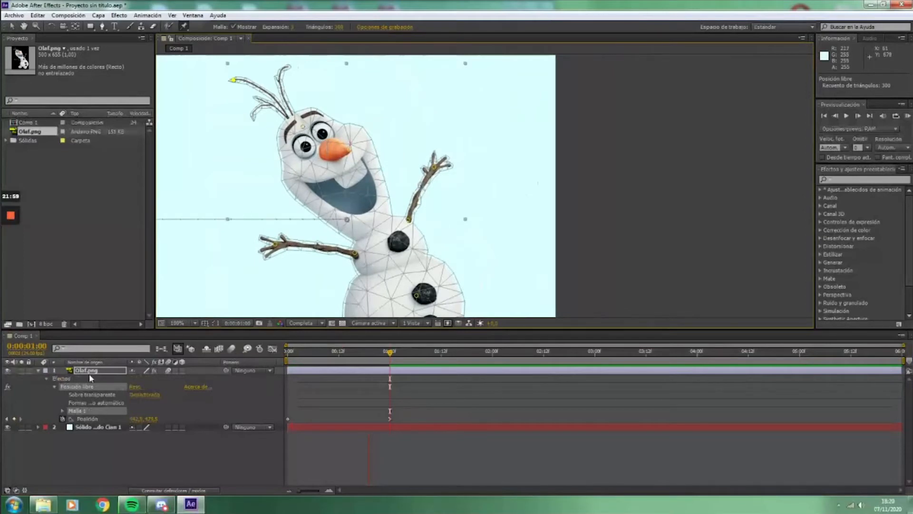
# - Expand the puppet mesh's deformation pins in the timeline and show the hair-tip pin's position property
pyautogui.click(62, 410)
pyautogui.click(71, 434)
pyautogui.scroll(-1, 95, 423)
pyautogui.scroll(-1, 128, 418)
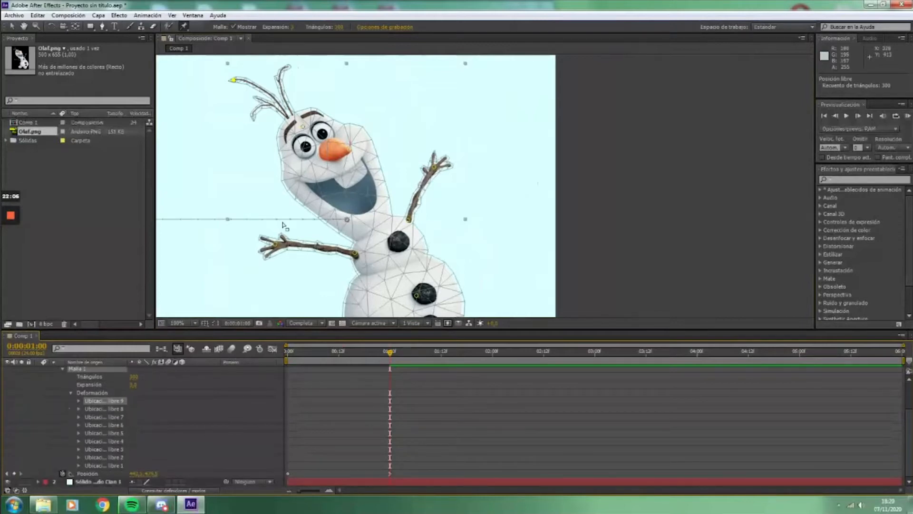
pyautogui.click(79, 401)
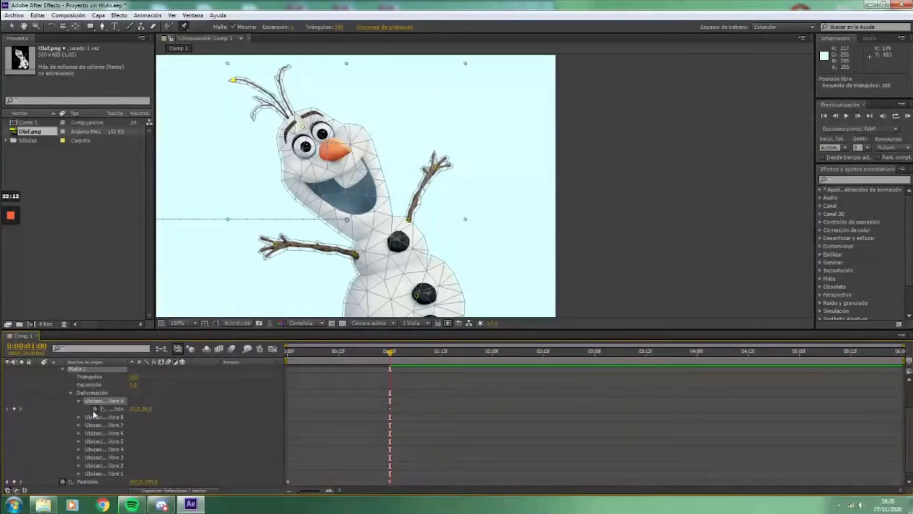
# - Try moving the hair-tip pin outward and down at 0:00:01:12, go back to 0:00:01:00 and undo the pin move
pyautogui.moveTo(391, 357); pyautogui.dragTo(440, 375)
pyautogui.moveTo(234, 79); pyautogui.dragTo(207, 118)
pyautogui.moveTo(446, 350); pyautogui.dragTo(389, 374)
pyautogui.hotkey('ctrl', 'z')
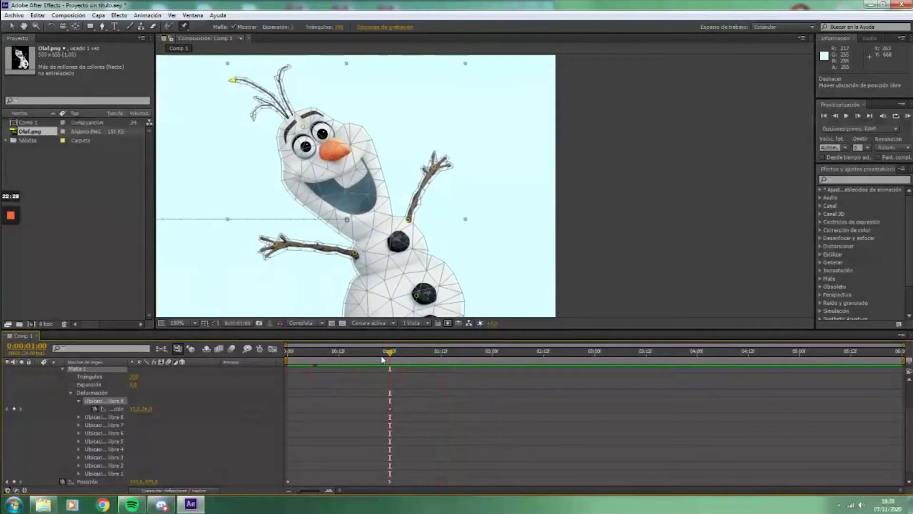
# - Check the pin keyframes from the composition's start, collapse the hair-tip pin's properties and return to 0:00:01:00
pyautogui.moveTo(390, 357)
pyautogui.mouseDown()
pyautogui.moveTo(300, 361)
pyautogui.moveTo(391, 360)
pyautogui.mouseUp()
pyautogui.moveTo(306, 300); pyautogui.dragTo(386, 284)
pyautogui.moveTo(391, 353); pyautogui.dragTo(117, 410)
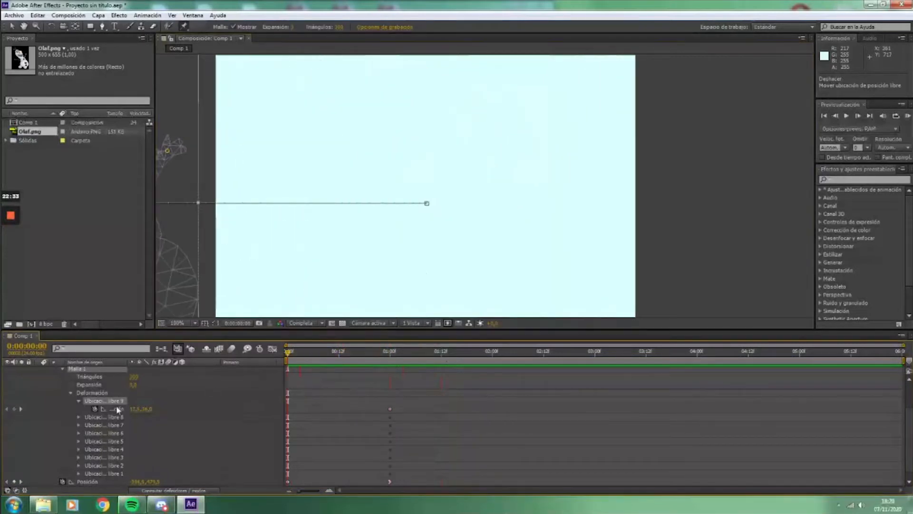
pyautogui.click(79, 402)
pyautogui.click(385, 357)
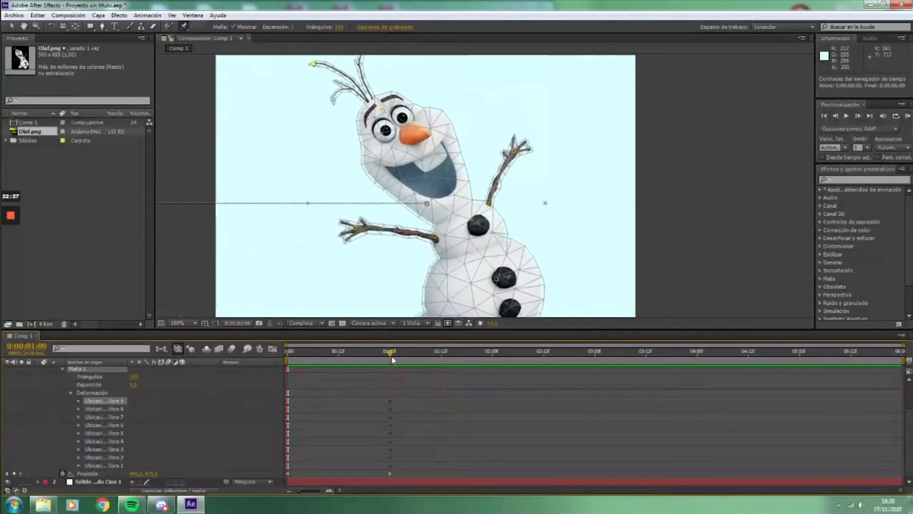
# - Set the work area to start at 0:00:01:00
pyautogui.scroll(-2, 326, 231)
pyautogui.moveTo(437, 234); pyautogui.dragTo(387, 264)
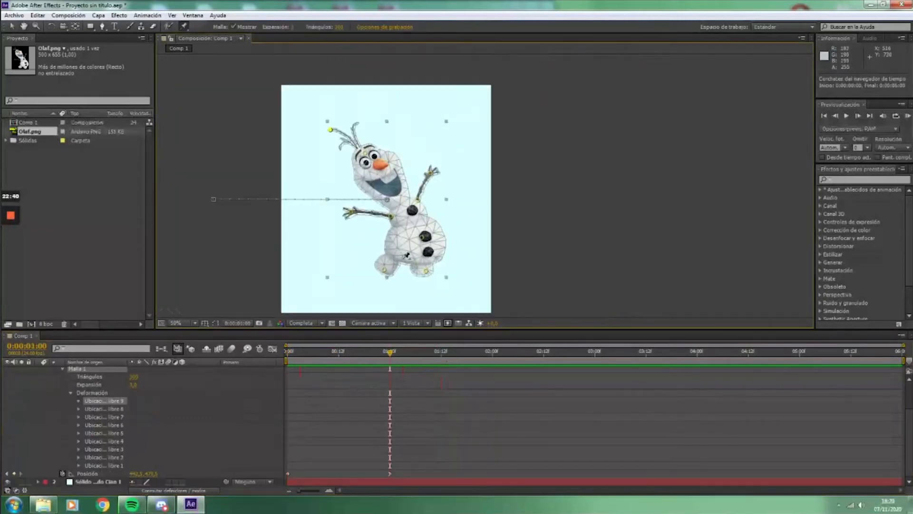
pyautogui.scroll(2, 379, 212)
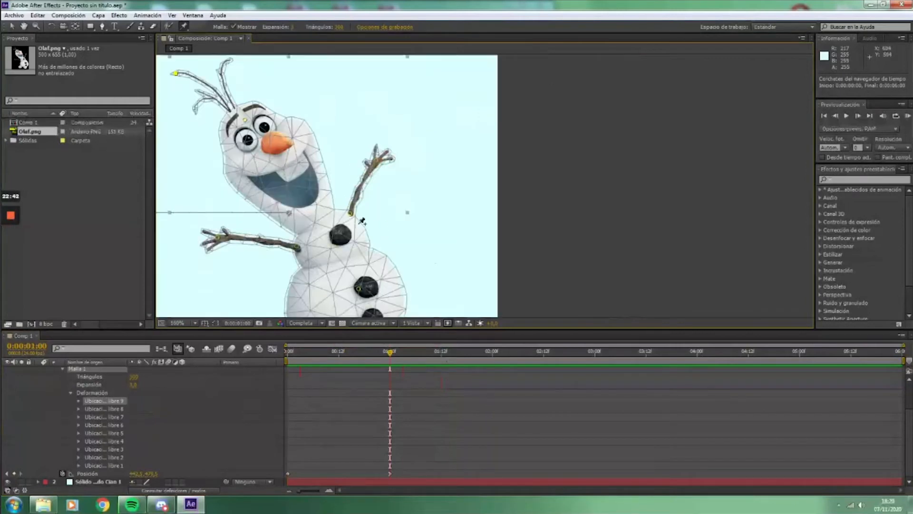
pyautogui.press('b')
pyautogui.moveTo(325, 180); pyautogui.dragTo(408, 191)
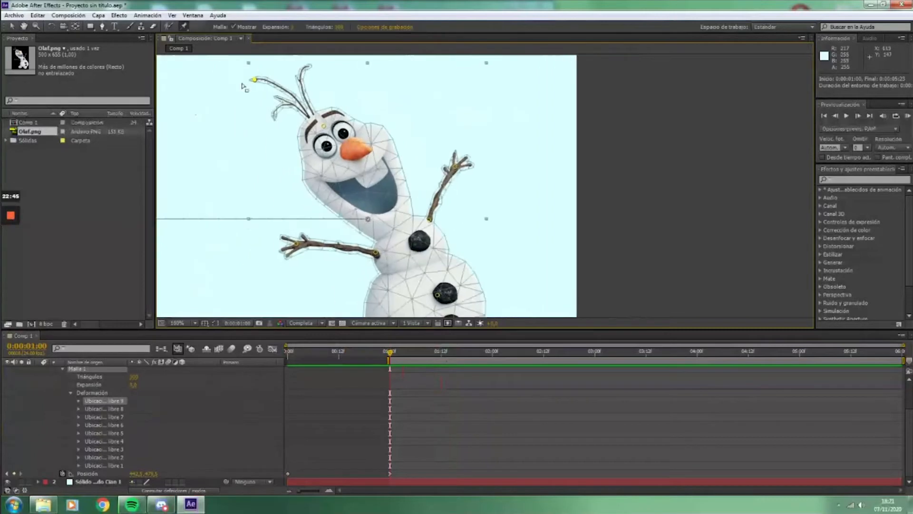
# - Hide and show the puppet mesh, try a much larger mesh expansion, and restore the original expansion
pyautogui.click(233, 27)
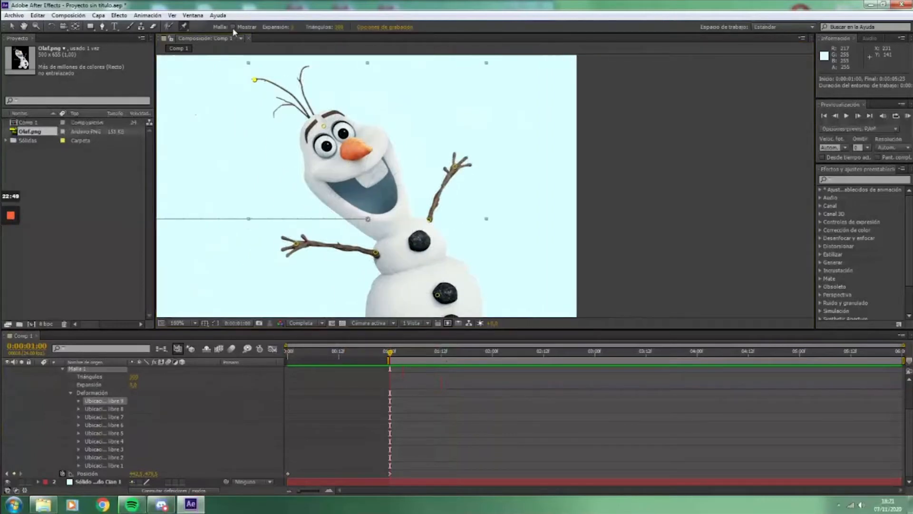
pyautogui.click(233, 27)
pyautogui.moveTo(292, 28); pyautogui.dragTo(301, 28)
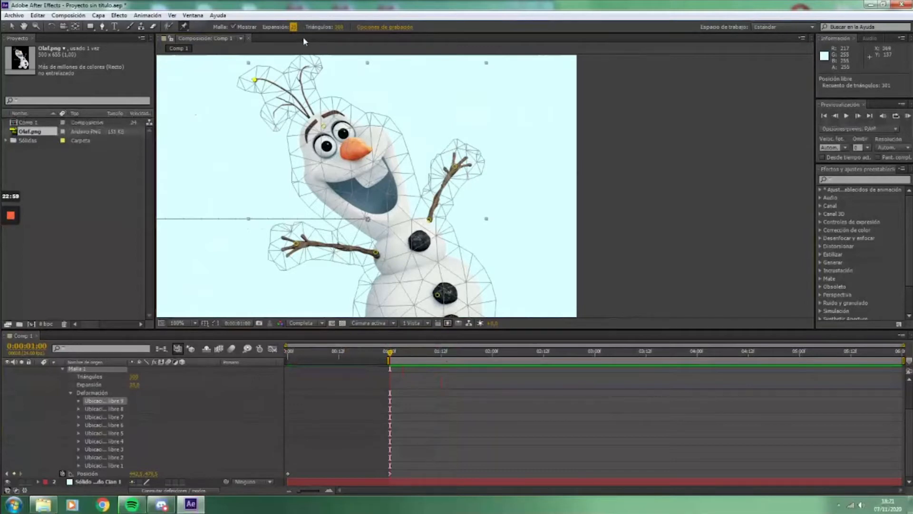
pyautogui.moveTo(298, 28); pyautogui.dragTo(265, 35)
pyautogui.press('Return')
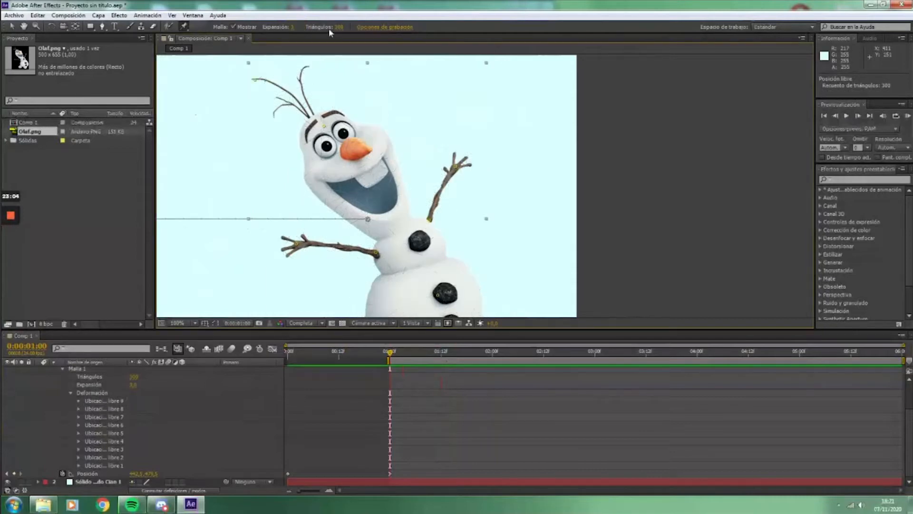
# - Try an extra Puppet pin on Olaf's nose, undo it, and try changing the mesh's triangle count before restoring it
pyautogui.click(356, 141)
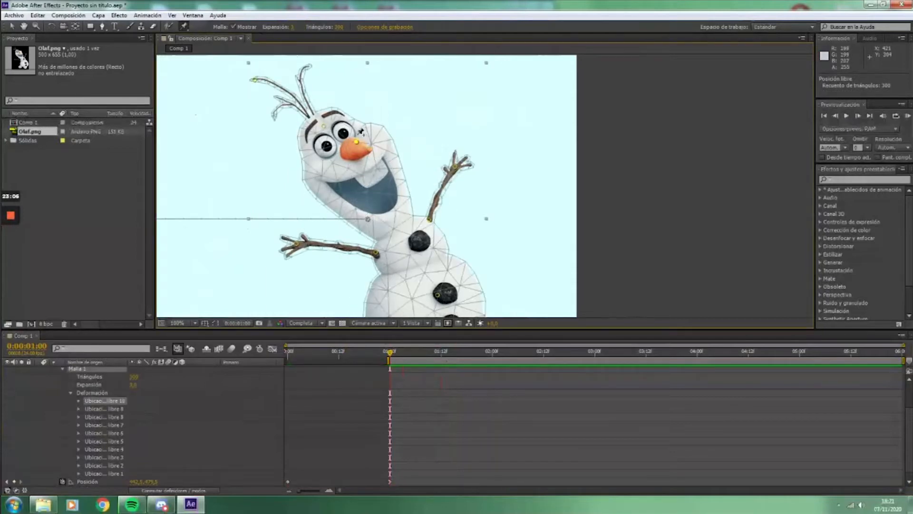
pyautogui.hotkey('ctrl', 'z')
pyautogui.click(337, 27)
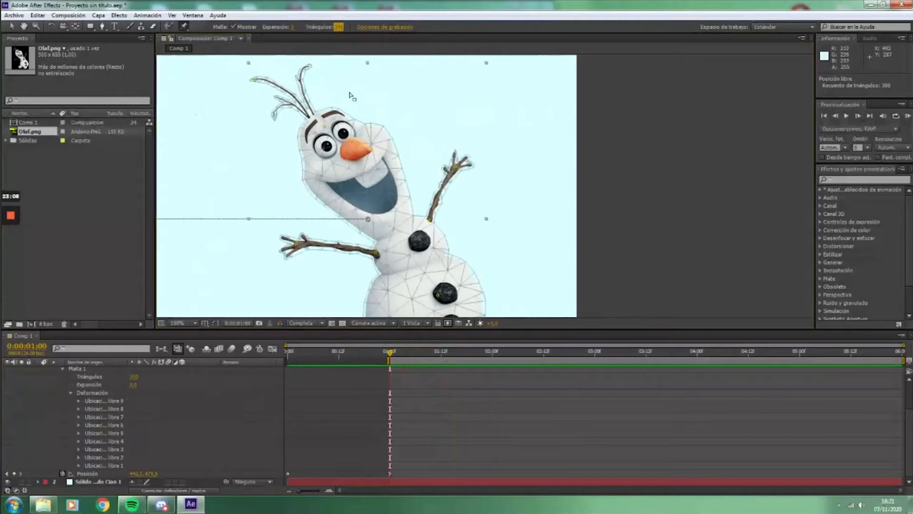
pyautogui.click(325, 42)
pyautogui.click(339, 29)
pyautogui.write('3')
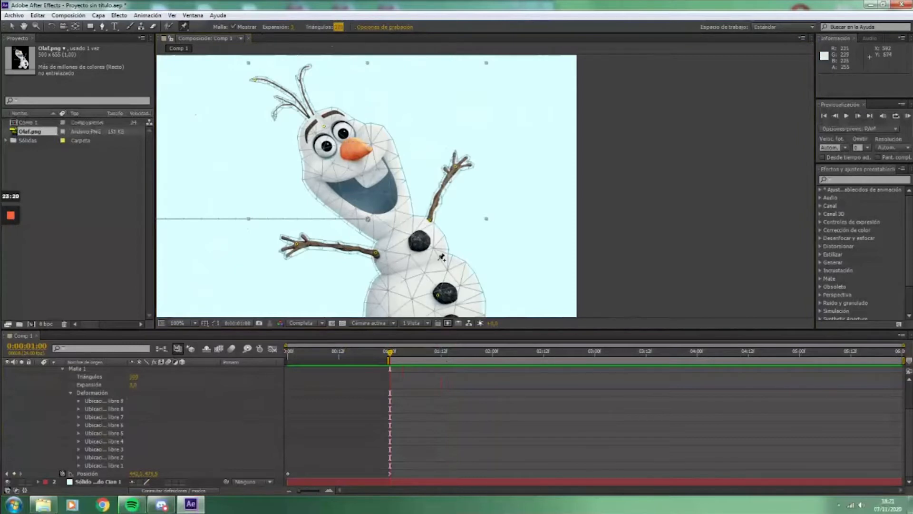
# - Extend the work area back to the composition's start, return to 0:00:01:00 and collapse the Puppet effect's properties
pyautogui.moveTo(457, 229); pyautogui.dragTo(434, 178)
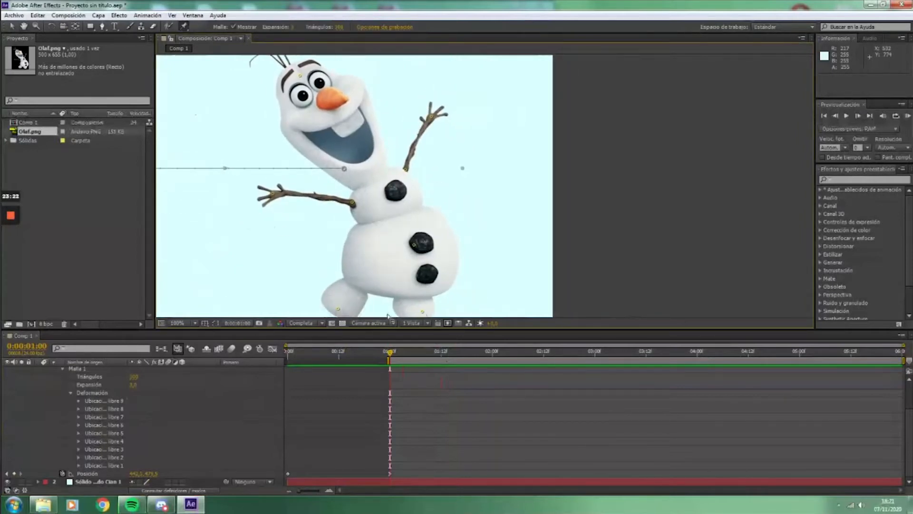
pyautogui.moveTo(389, 357)
pyautogui.mouseDown()
pyautogui.moveTo(326, 353)
pyautogui.moveTo(398, 357)
pyautogui.moveTo(249, 355)
pyautogui.moveTo(390, 353)
pyautogui.mouseUp()
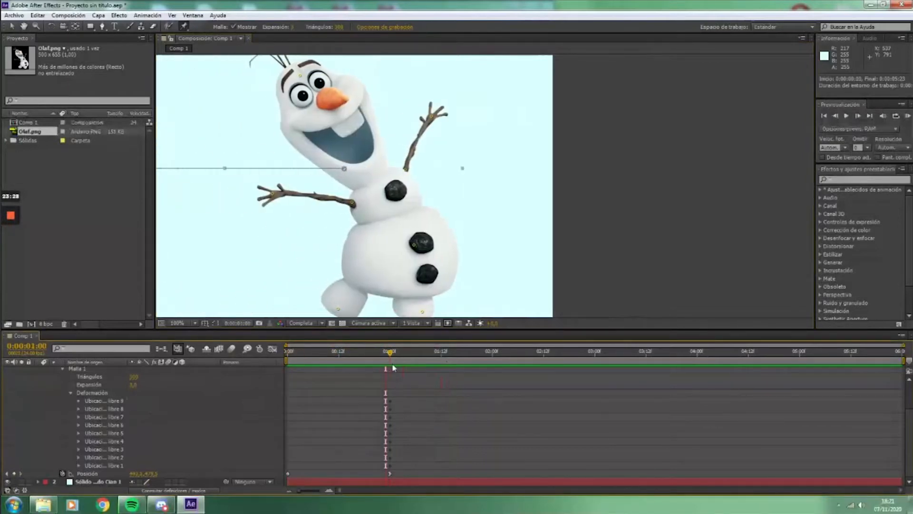
pyautogui.click(67, 393)
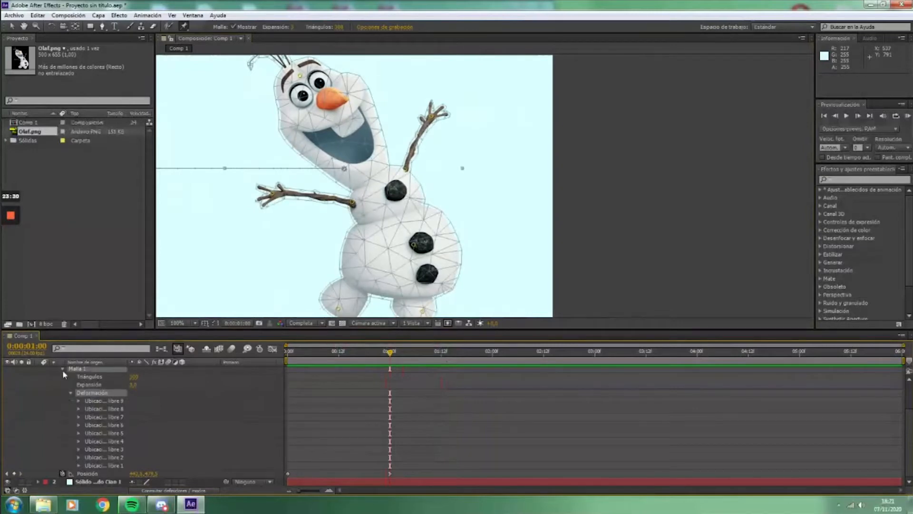
pyautogui.click(62, 369)
pyautogui.click(47, 378)
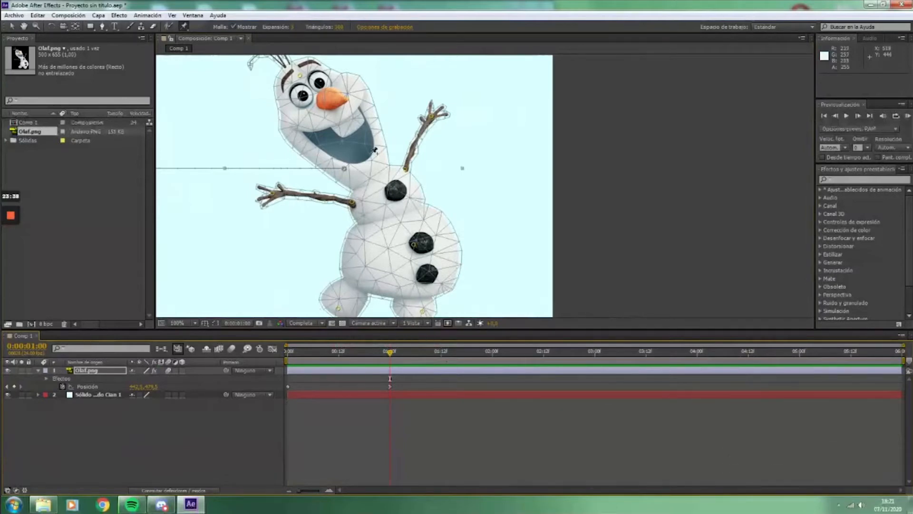
# - Switch the puppet mesh display off and on again to compare Olaf with and without it
pyautogui.press('space')
pyautogui.moveTo(331, 115); pyautogui.dragTo(333, 142)
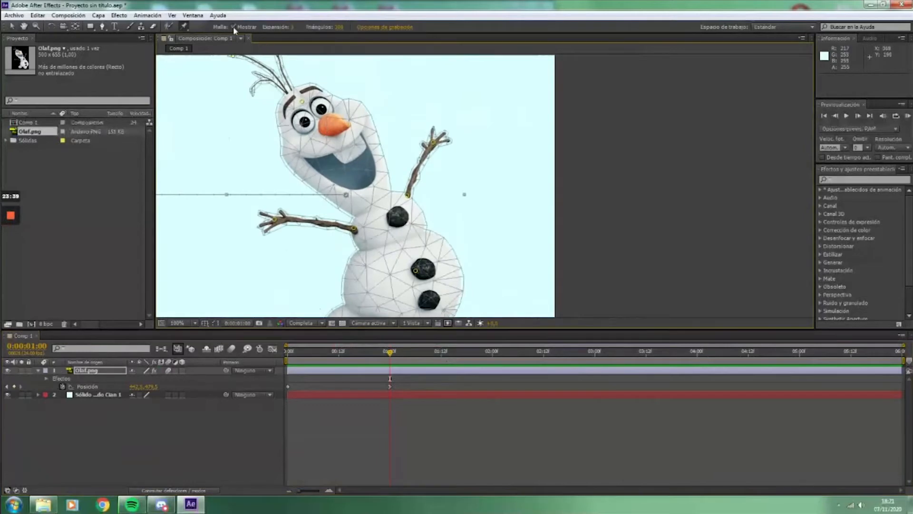
pyautogui.click(233, 28)
pyautogui.click(233, 27)
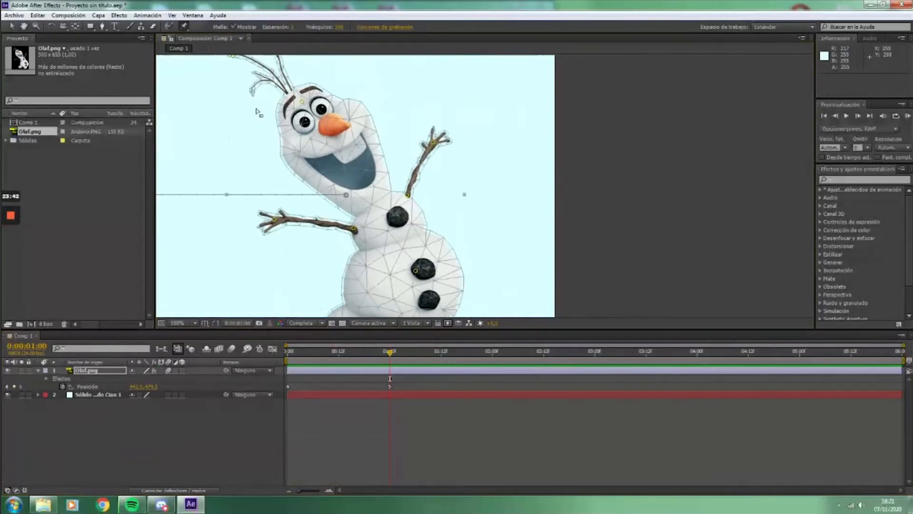
# - Lower the pins of both of Olaf's hands at 0:00:01:12 to pose the arms downward
pyautogui.press('space')
pyautogui.moveTo(341, 247); pyautogui.dragTo(334, 215)
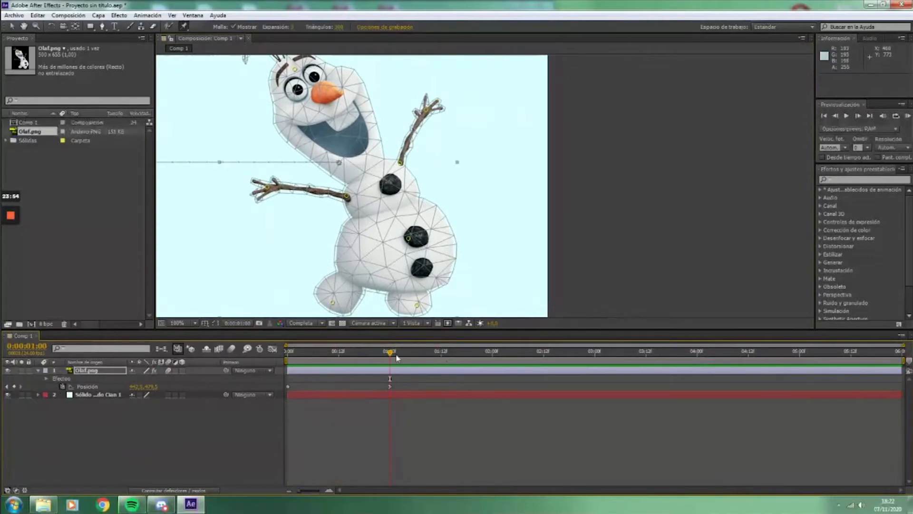
pyautogui.moveTo(392, 358); pyautogui.dragTo(442, 362)
pyautogui.moveTo(268, 188); pyautogui.dragTo(266, 212)
pyautogui.moveTo(426, 111); pyautogui.dragTo(438, 120)
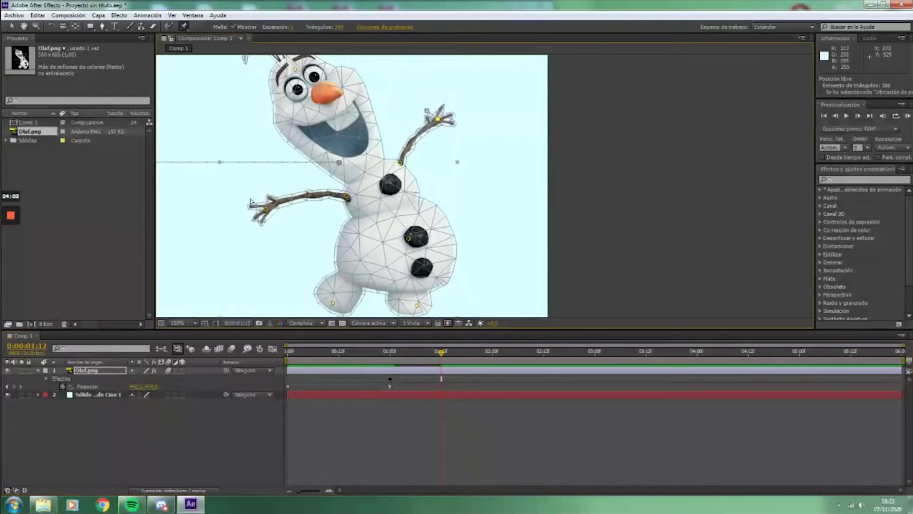
# - Examine the motion path of the raised arm's hand pin up close
pyautogui.scroll(1, 362, 164)
pyautogui.moveTo(426, 96); pyautogui.dragTo(433, 216)
pyautogui.scroll(1, 386, 153)
pyautogui.scroll(-1, 358, 217)
pyautogui.scroll(1, 389, 170)
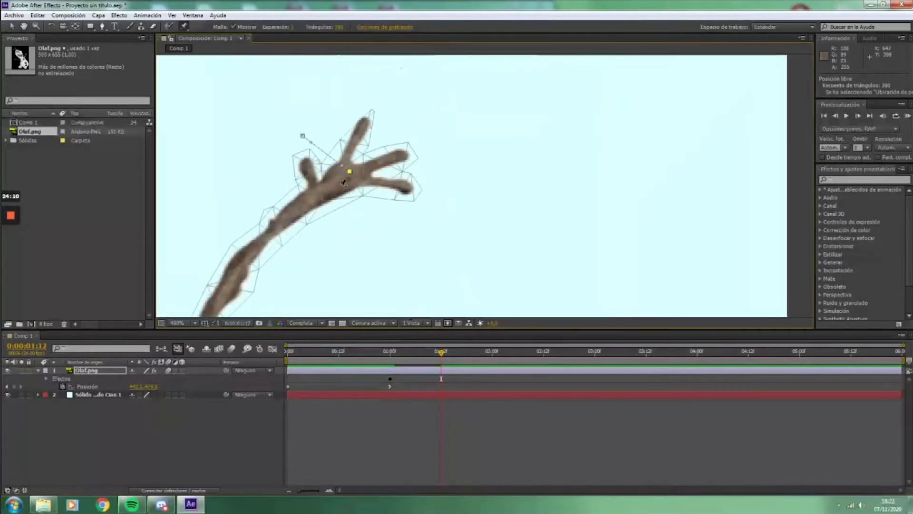
pyautogui.scroll(-1, 345, 182)
pyautogui.scroll(-1, 424, 117)
# - Raise the pins of both of Olaf's hands at 0:00:02:00, and advance to 0:00:02:12
pyautogui.click(492, 351)
pyautogui.moveTo(319, 200); pyautogui.dragTo(326, 154)
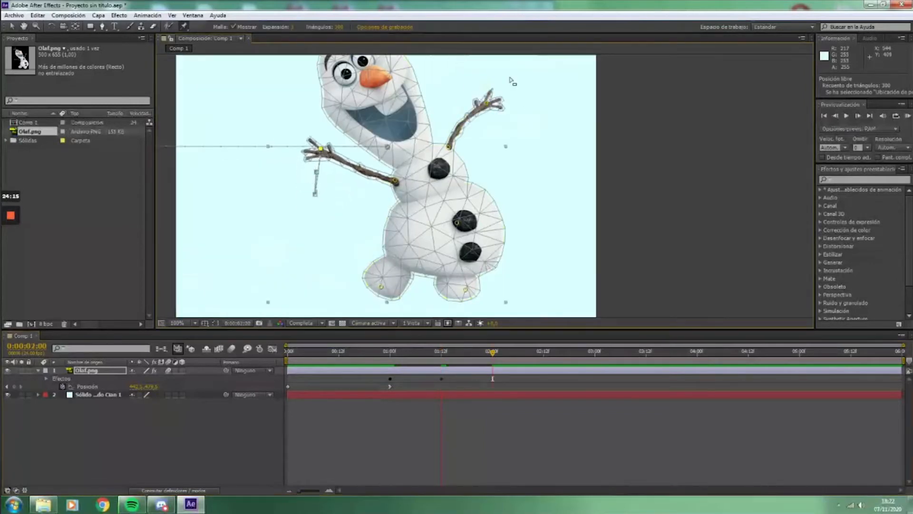
pyautogui.moveTo(490, 107); pyautogui.dragTo(468, 92)
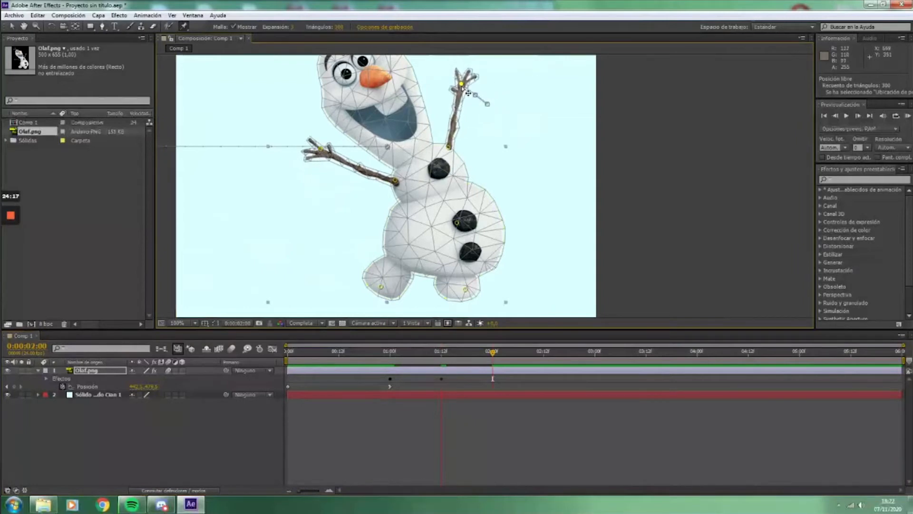
pyautogui.moveTo(493, 353); pyautogui.dragTo(544, 360)
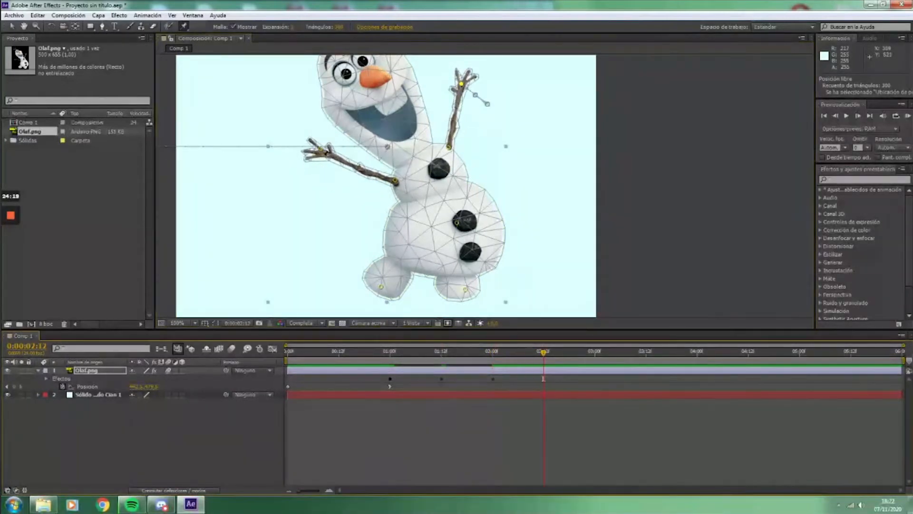
# - Lower the pins of both of Olaf's hands at 0:00:02:12 and raise them again at 0:00:03:00
pyautogui.moveTo(321, 150); pyautogui.dragTo(317, 221)
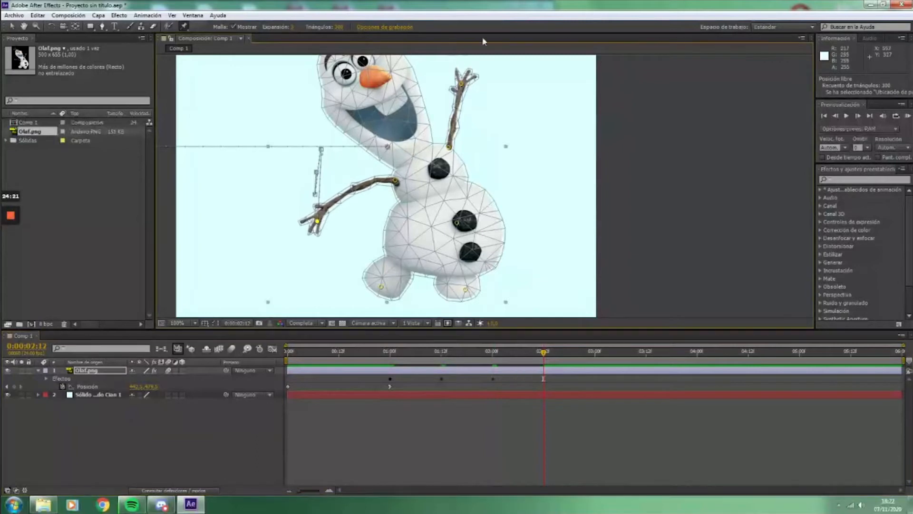
pyautogui.moveTo(461, 84); pyautogui.dragTo(510, 123)
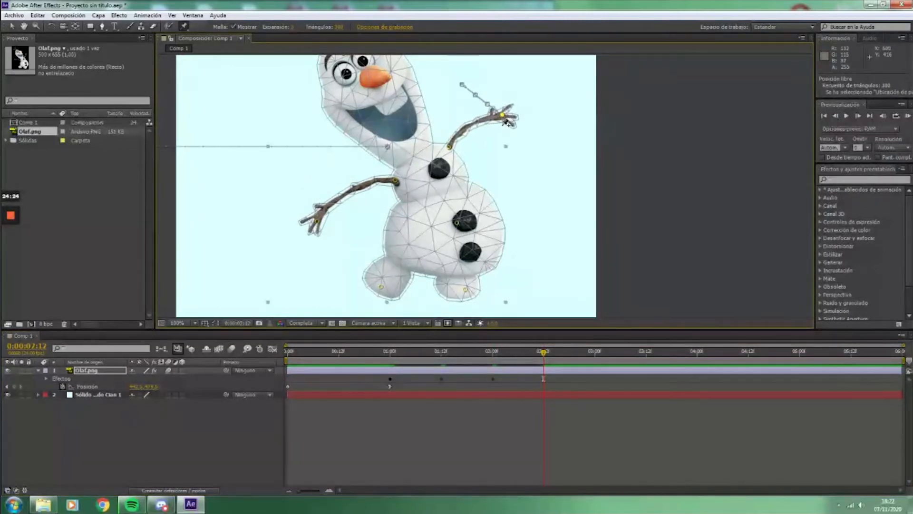
pyautogui.moveTo(546, 358); pyautogui.dragTo(595, 354)
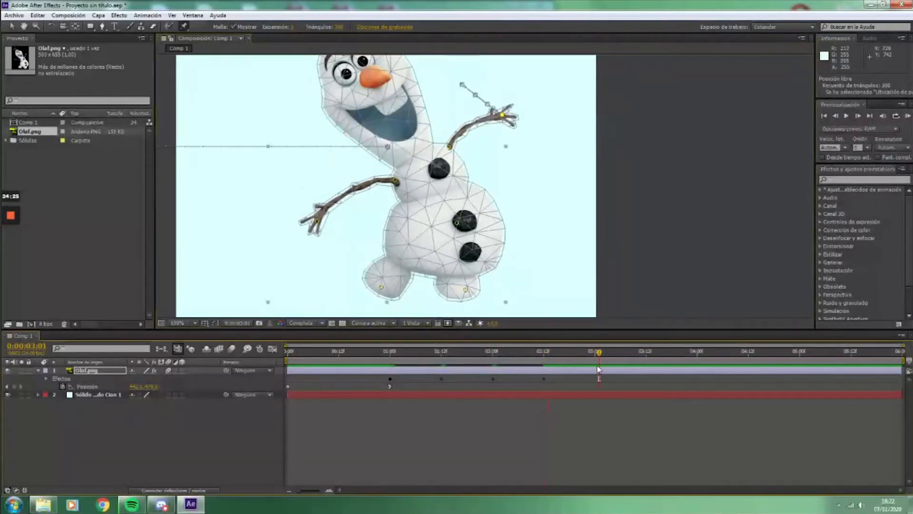
pyautogui.moveTo(316, 221); pyautogui.dragTo(327, 121)
pyautogui.moveTo(503, 115); pyautogui.dragTo(444, 76)
# - Advance to 0:00:03:12 and move the pins of both of Olaf's hands inward beside his face
pyautogui.moveTo(595, 353); pyautogui.dragTo(646, 370)
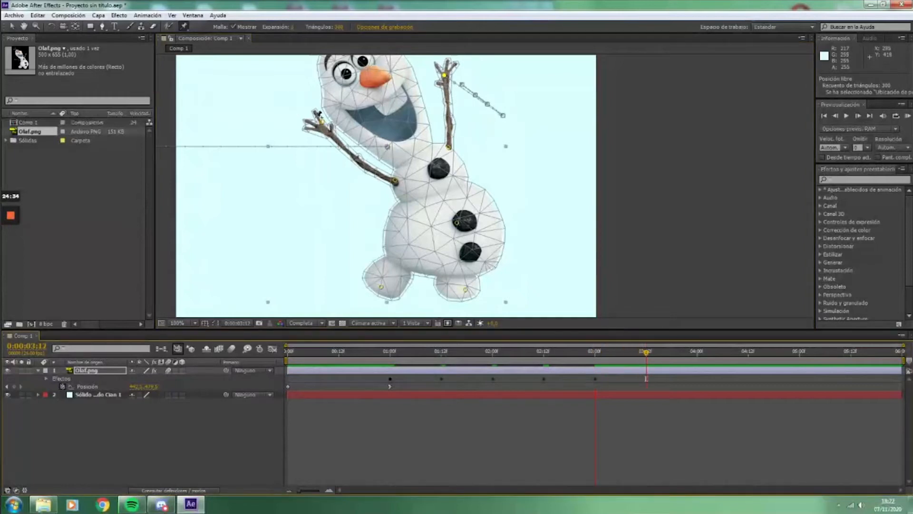
pyautogui.moveTo(322, 122); pyautogui.dragTo(345, 110)
pyautogui.moveTo(444, 72); pyautogui.dragTo(409, 82)
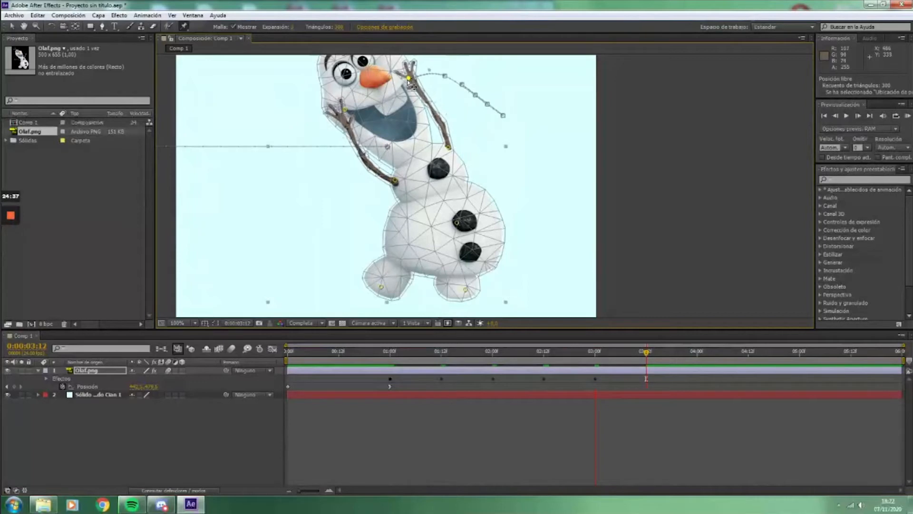
# - Preview the arm animation, fit the whole composition in the viewer, and play it again from the start
pyautogui.press('KP_0')
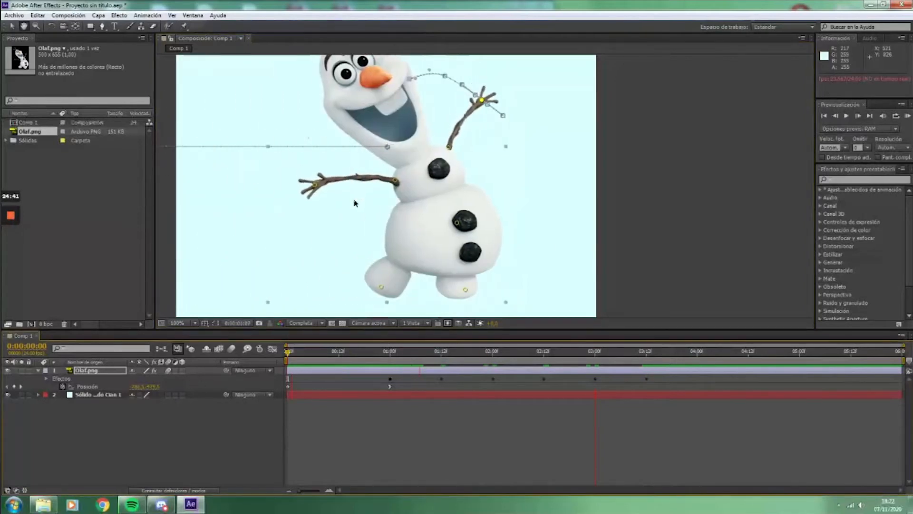
pyautogui.press('space')
pyautogui.click(179, 324)
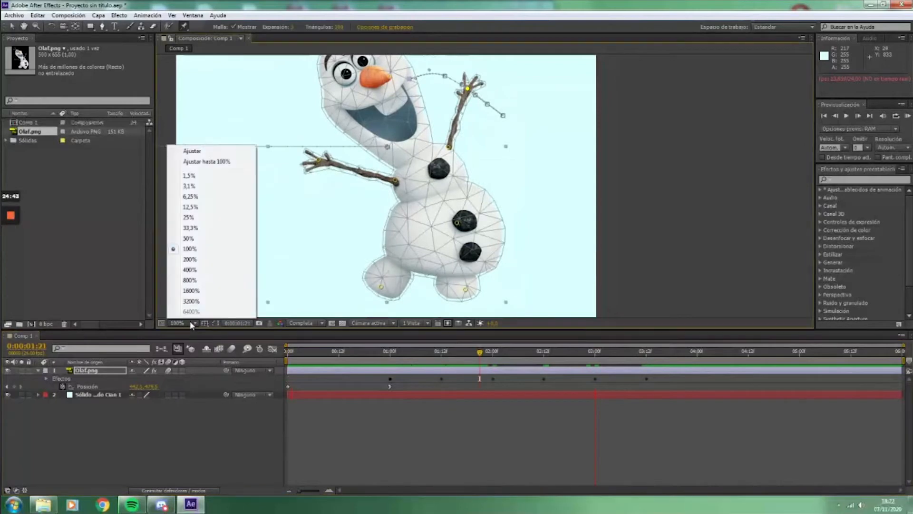
pyautogui.click(202, 149)
pyautogui.moveTo(481, 351); pyautogui.dragTo(213, 361)
pyautogui.press('space')
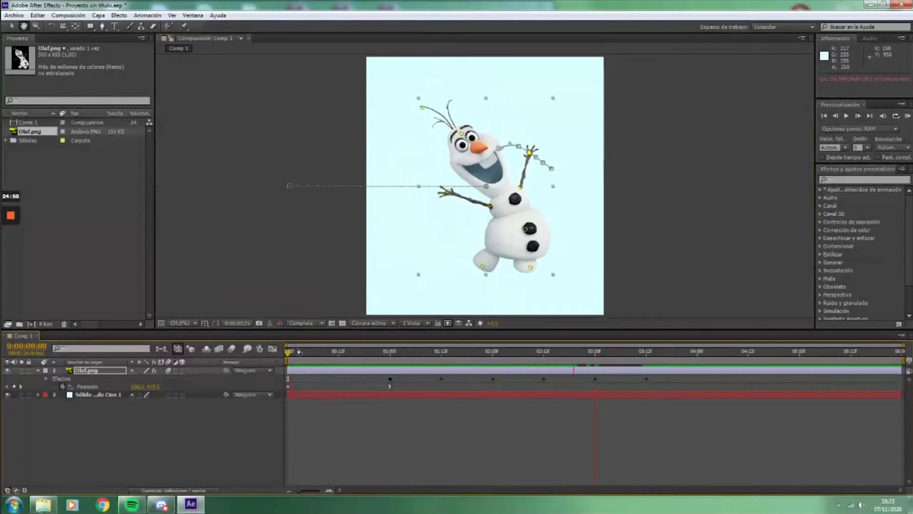
pyautogui.press('space')
# - Reveal all keyframed properties of the Olaf.png layer at 0:00:01:00 and play the arm movement against its keyframes
pyautogui.moveTo(346, 353); pyautogui.dragTo(390, 362)
pyautogui.click(87, 370)
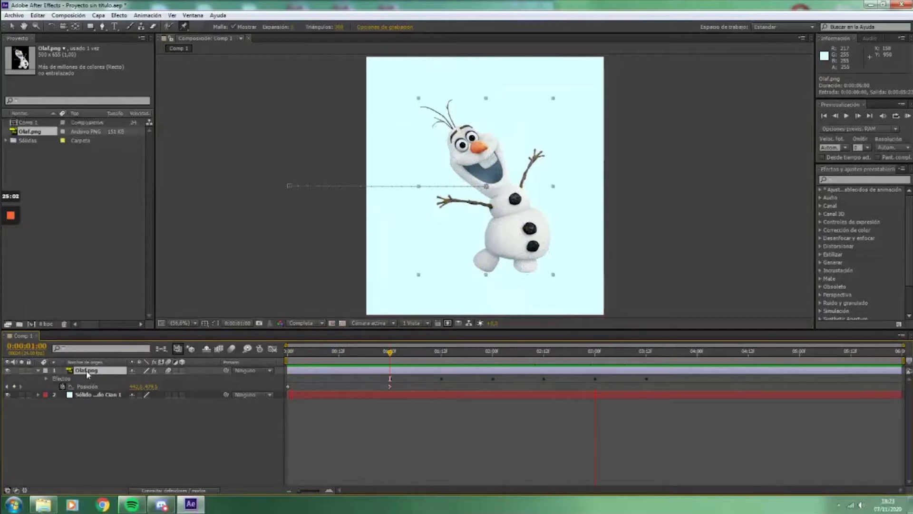
pyautogui.press('u')
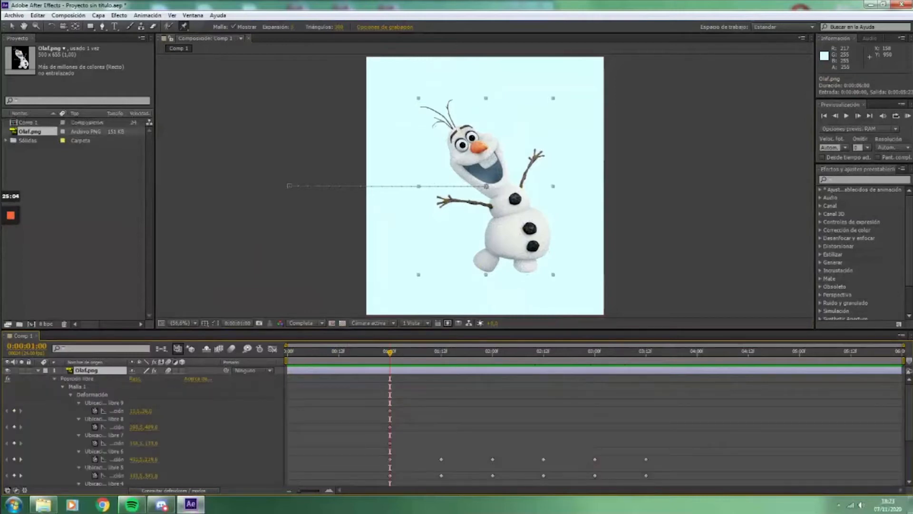
pyautogui.scroll(-1, 138, 408)
pyautogui.scroll(-2, 131, 416)
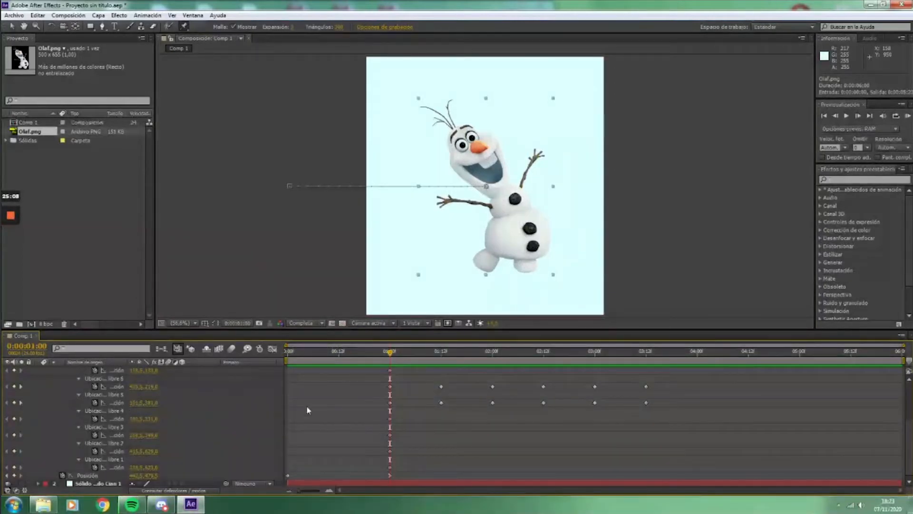
pyautogui.scroll(1, 106, 430)
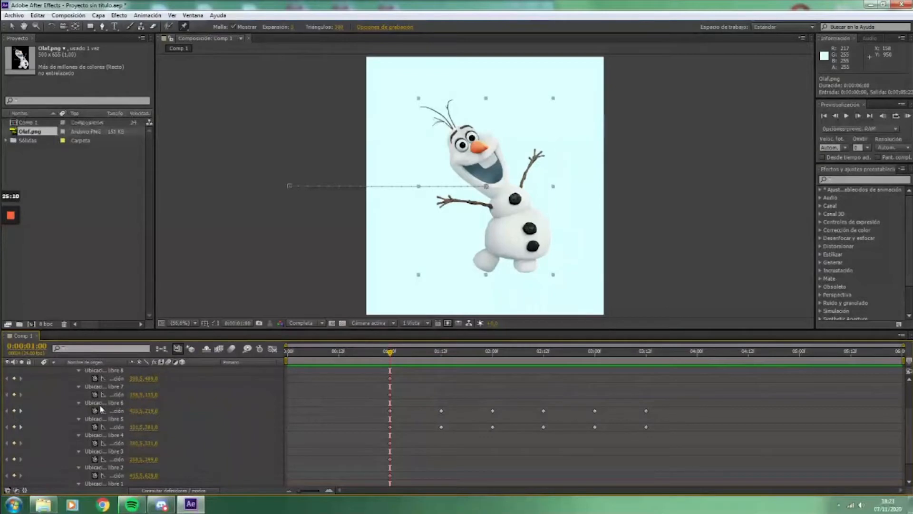
pyautogui.press('space')
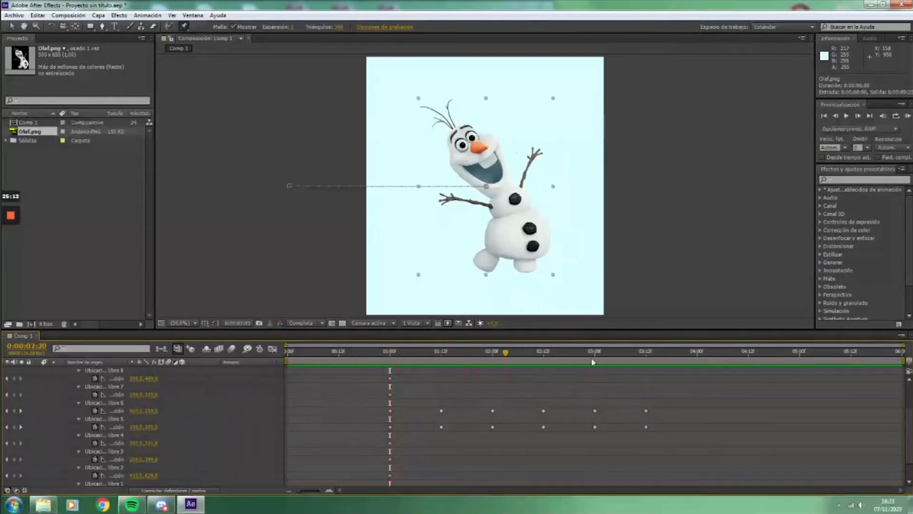
pyautogui.press('space')
# - Select the puppet pin keyframes from 0:00:01:00 to 0:00:03:12 and apply Easy Ease to them
pyautogui.scroll(-1, 372, 404)
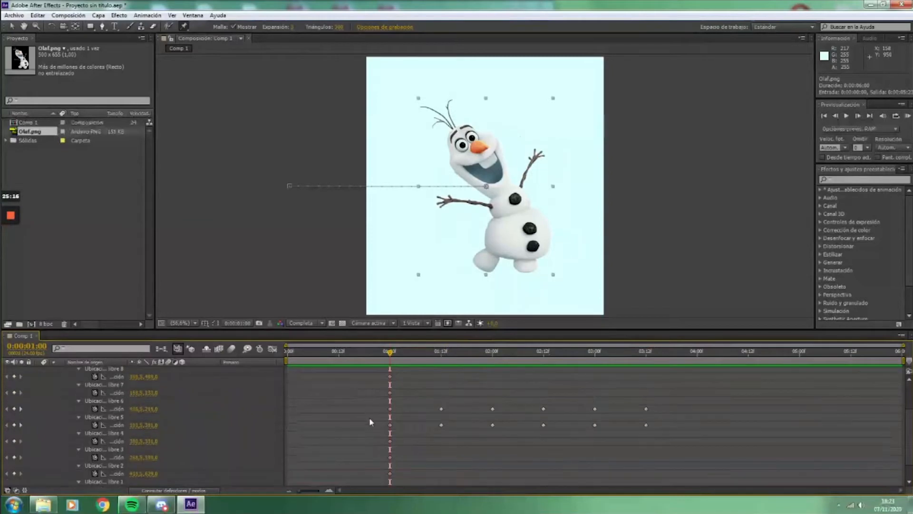
pyautogui.moveTo(379, 371); pyautogui.dragTo(662, 473)
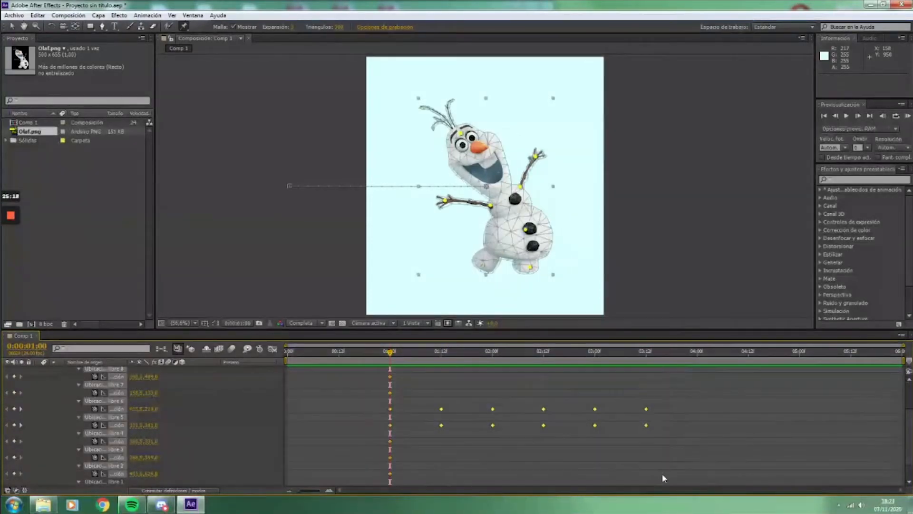
pyautogui.scroll(3, 214, 410)
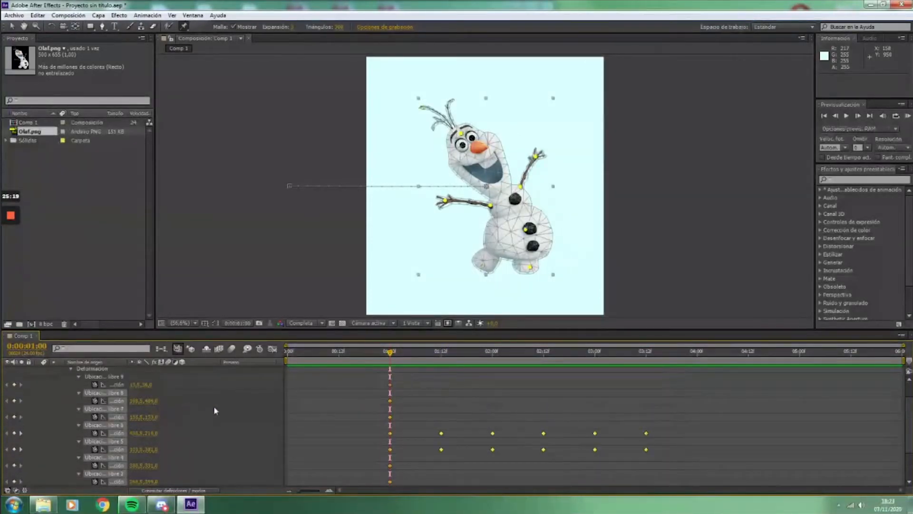
pyautogui.moveTo(394, 356); pyautogui.dragTo(391, 388)
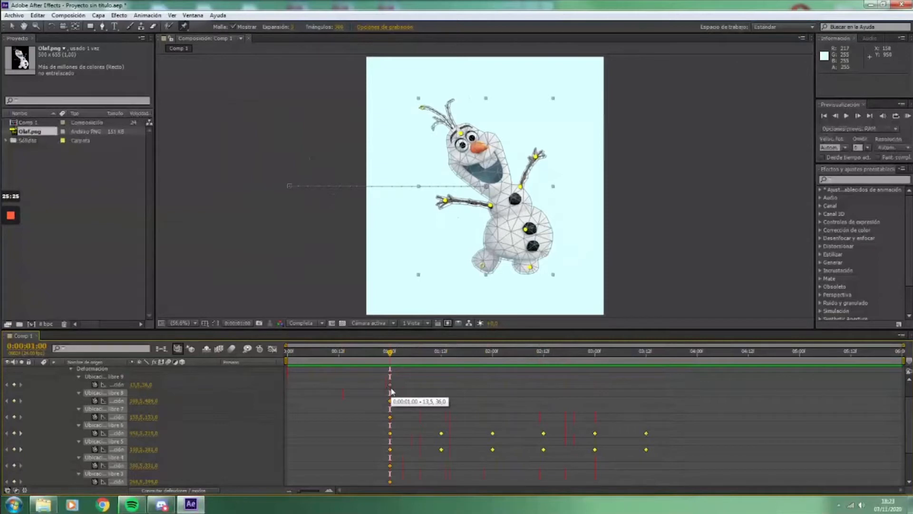
pyautogui.moveTo(372, 373); pyautogui.dragTo(667, 465)
pyautogui.scroll(1, 416, 414)
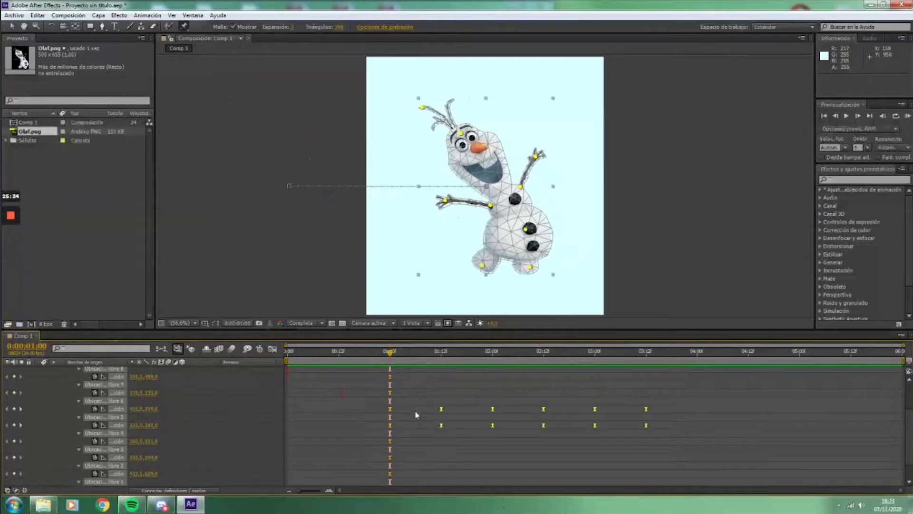
# - Play the eased animation from 0:00:00:14, and move the current time to 0:00:00:21
pyautogui.moveTo(390, 358); pyautogui.dragTo(348, 360)
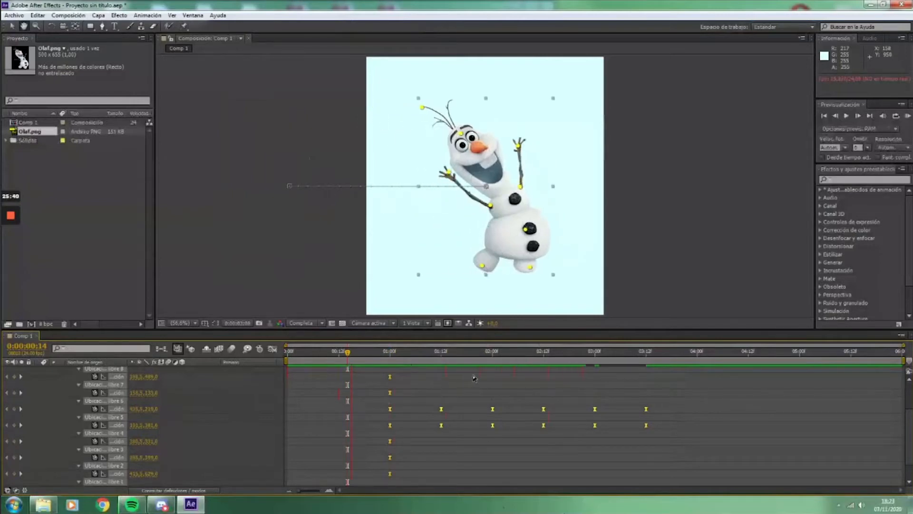
pyautogui.press('space')
pyautogui.moveTo(385, 358); pyautogui.dragTo(377, 361)
# - Apply Easy Ease from the Keyframe Assistant to the 0:00:01:00 keyframe of puppet pin 8
pyautogui.click(401, 375)
pyautogui.click(390, 378)
pyautogui.rightClick(390, 377)
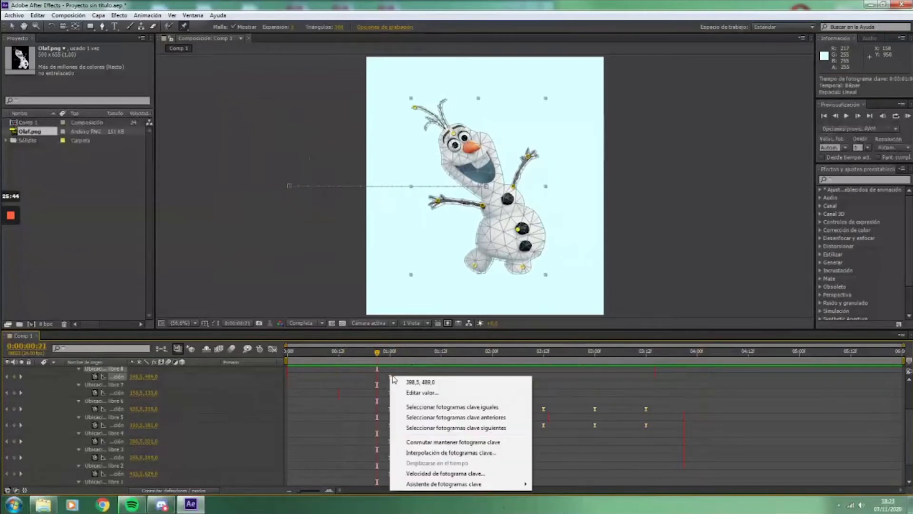
pyautogui.moveTo(424, 486)
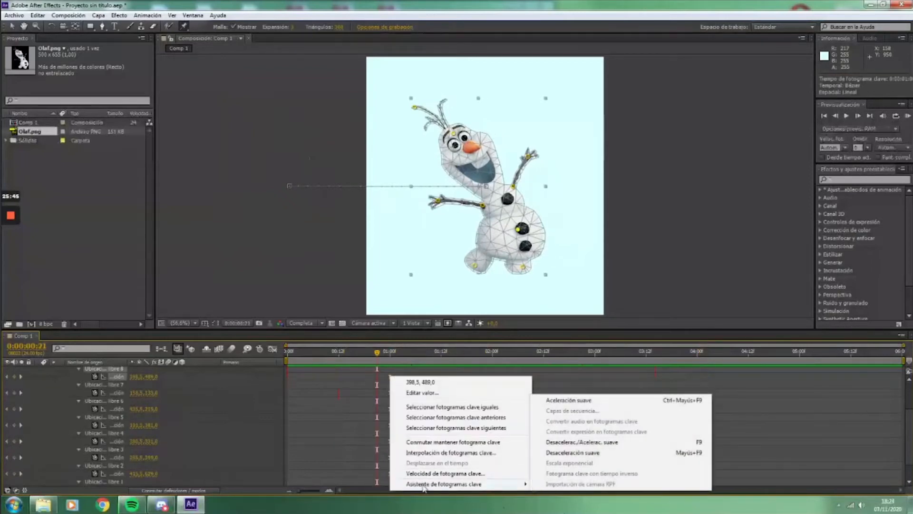
pyautogui.click(602, 443)
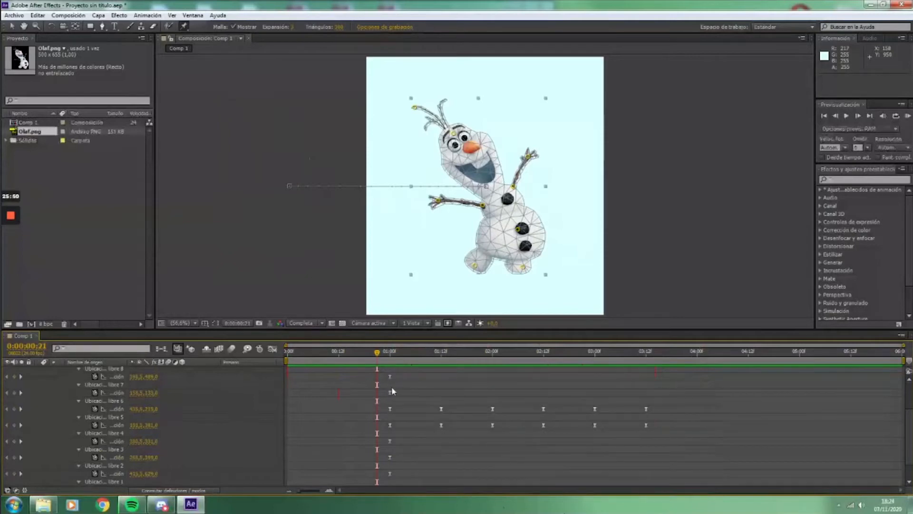
# - Preview the eased animation from 0:00:00:10, and set the current time to 0:00:00:13
pyautogui.moveTo(644, 371); pyautogui.dragTo(333, 390)
pyautogui.press('space')
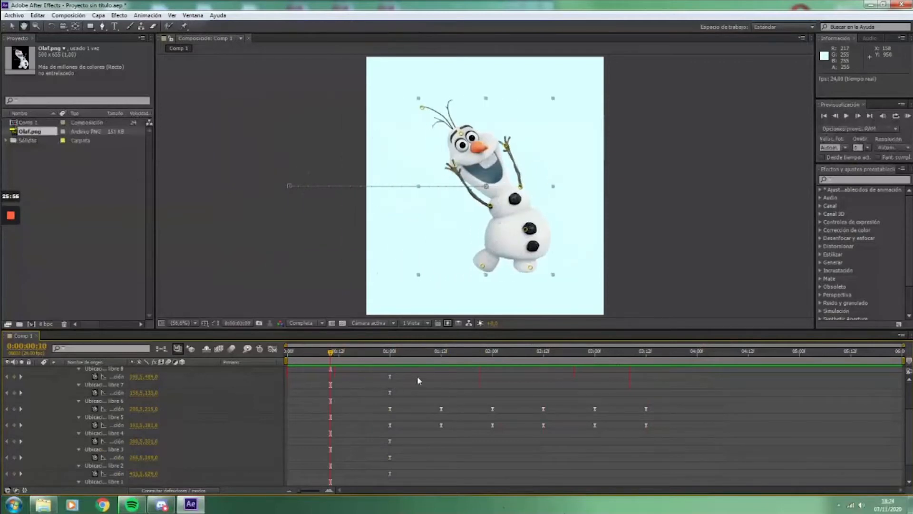
pyautogui.press('space')
pyautogui.moveTo(434, 356); pyautogui.dragTo(343, 357)
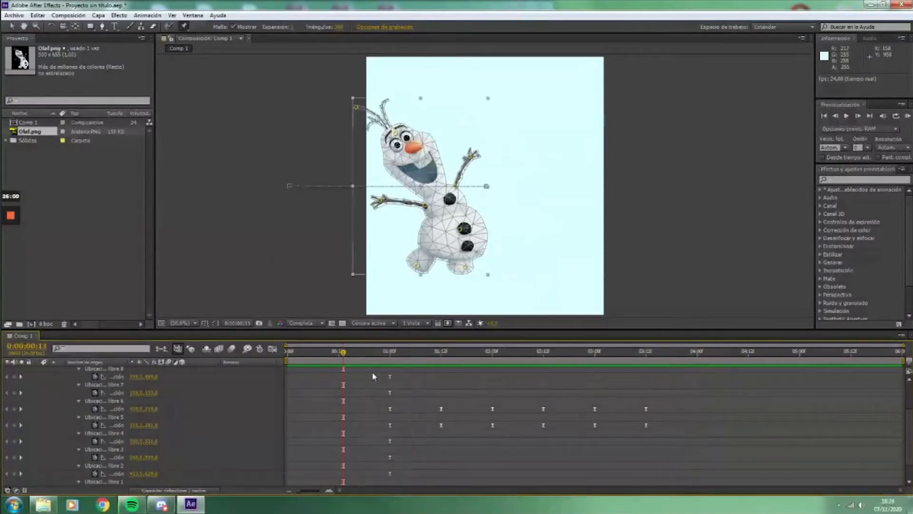
# - Select the puppet pin keyframes, undo a trial shift, and compress them proportionally between 0:00:01:00 and 0:00:01:12, previewing the faster wave
pyautogui.moveTo(372, 376); pyautogui.dragTo(673, 471)
pyautogui.scroll(1, 620, 443)
pyautogui.moveTo(646, 412); pyautogui.dragTo(626, 429)
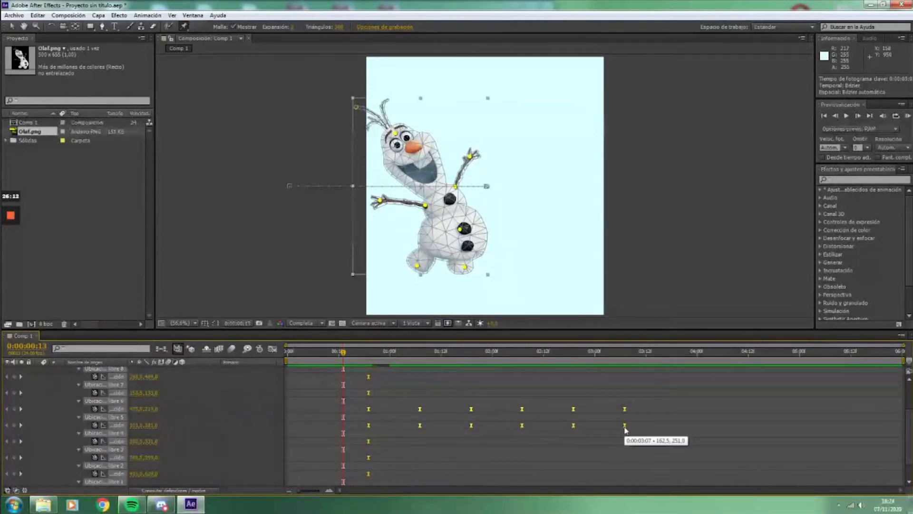
pyautogui.hotkey('ctrl', 'z')
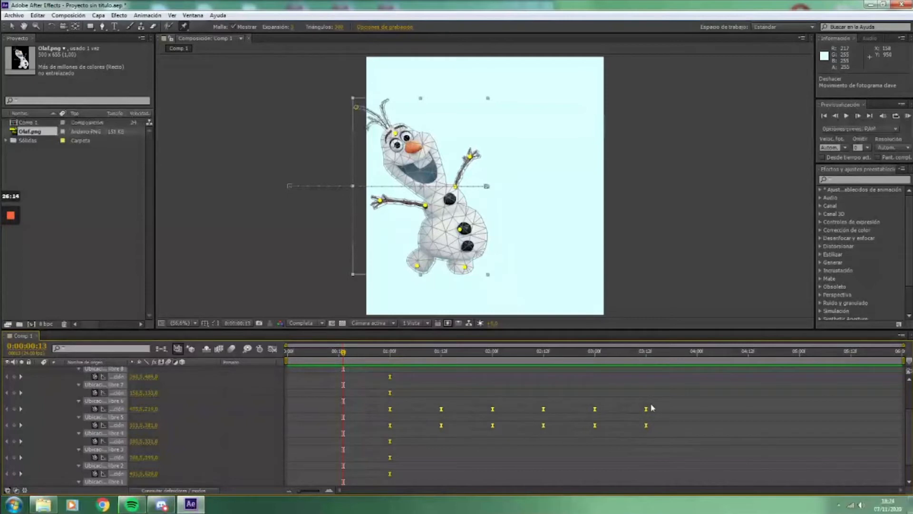
pyautogui.moveTo(647, 414)
pyautogui.click(646, 409)
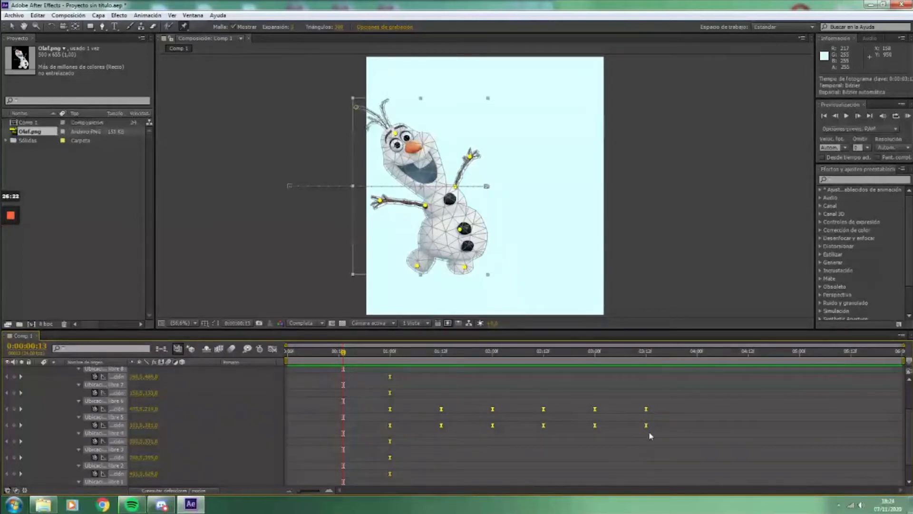
pyautogui.moveTo(646, 409); pyautogui.dragTo(504, 427)
pyautogui.moveTo(390, 376)
pyautogui.mouseDown()
pyautogui.moveTo(342, 380)
pyautogui.moveTo(341, 354)
pyautogui.moveTo(390, 359)
pyautogui.mouseUp()
pyautogui.moveTo(346, 380); pyautogui.dragTo(394, 381)
pyautogui.press('space')
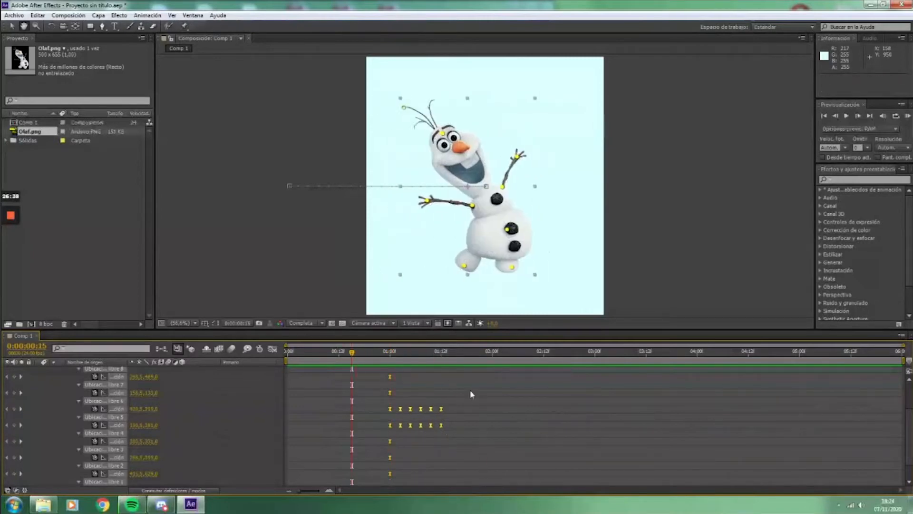
pyautogui.press('space')
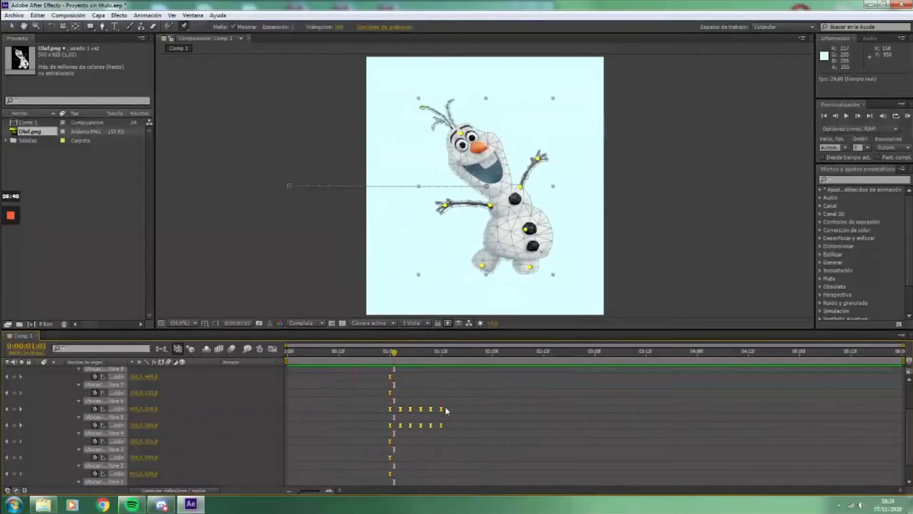
# - Stretch the selected pin keyframes proportionally so the last ones fall at about 0:00:01:16, and preview the wave
pyautogui.moveTo(442, 409); pyautogui.dragTo(458, 410)
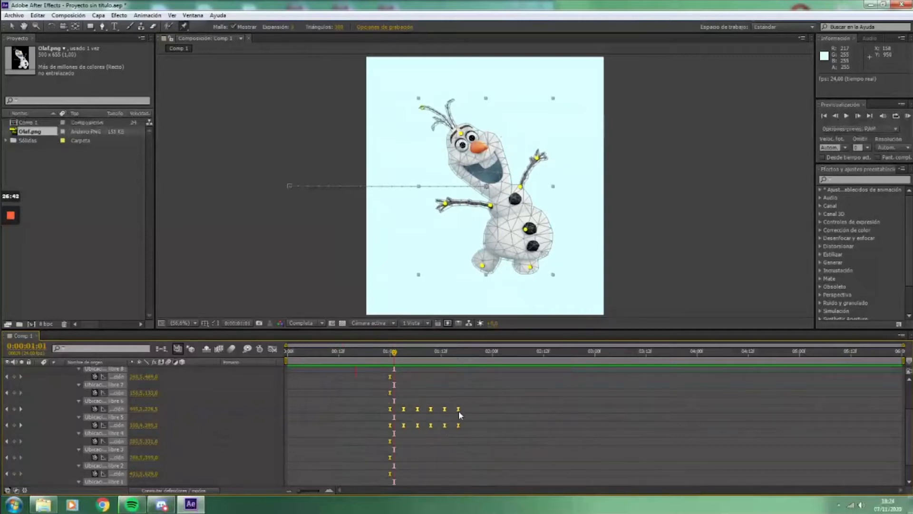
pyautogui.press('space')
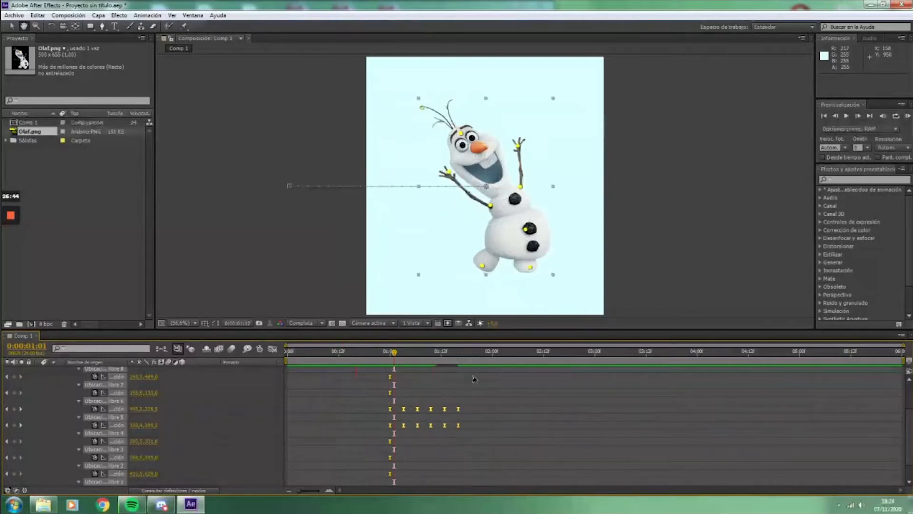
pyautogui.press('space')
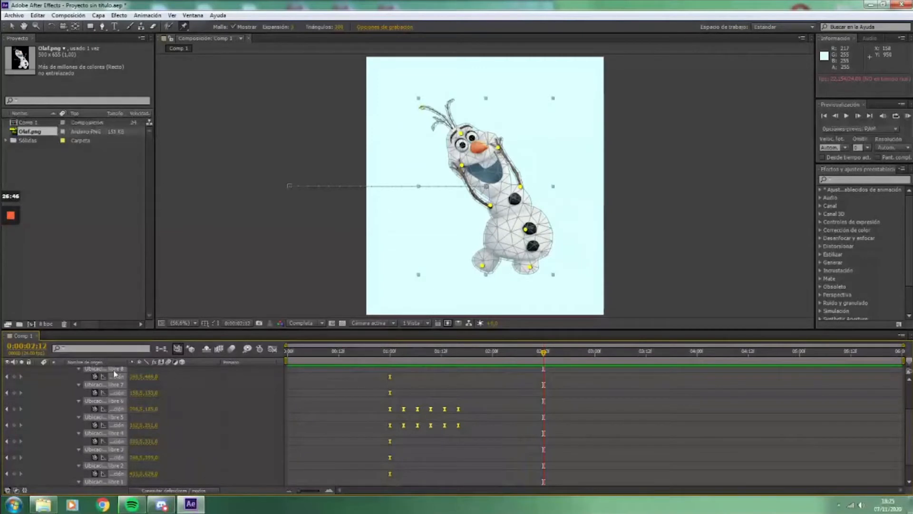
# - Collapse the Olaf.png layer's properties and play the animation from 0:00:00:00 with the composition's motion blur enabled
pyautogui.scroll(3, 51, 385)
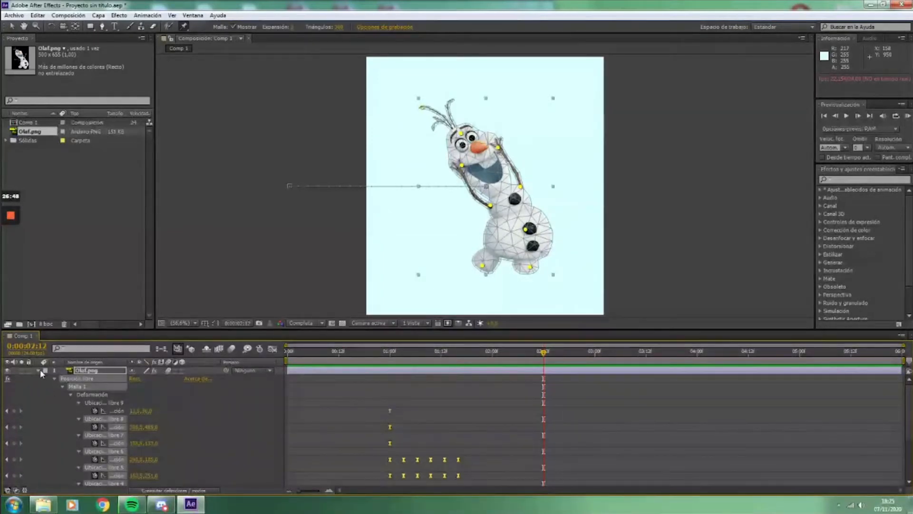
pyautogui.click(39, 369)
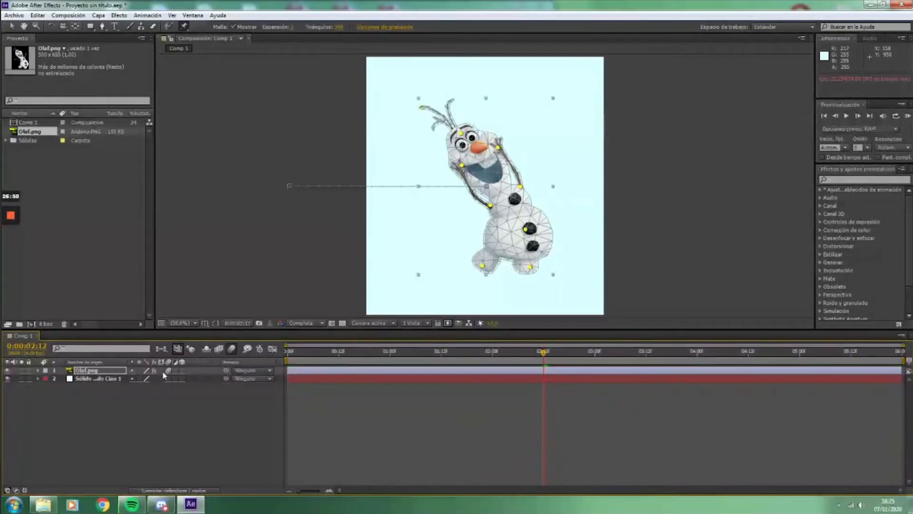
pyautogui.moveTo(544, 355); pyautogui.dragTo(281, 379)
pyautogui.press('space')
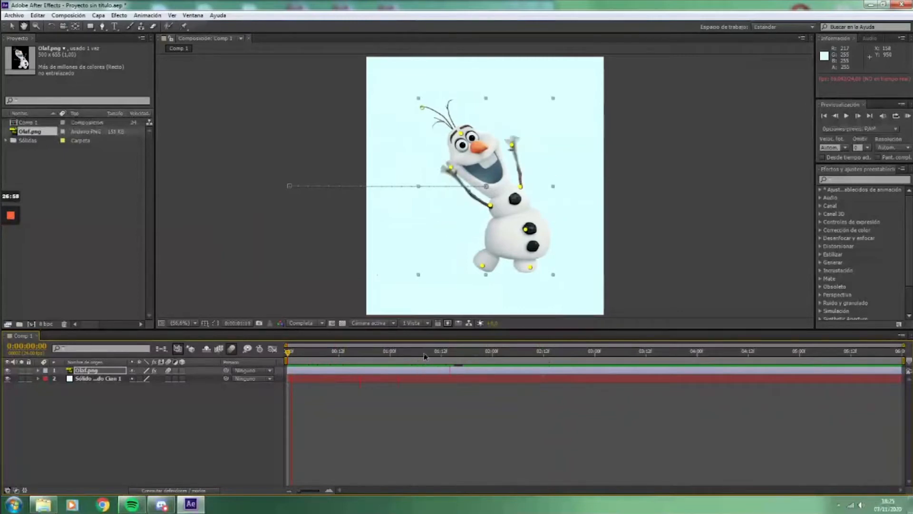
# - Preview the animation from the start of the timeline, replaying it and stopping at 0:00:01:23
pyautogui.press('space')
pyautogui.moveTo(409, 357); pyautogui.dragTo(261, 363)
pyautogui.press('space')
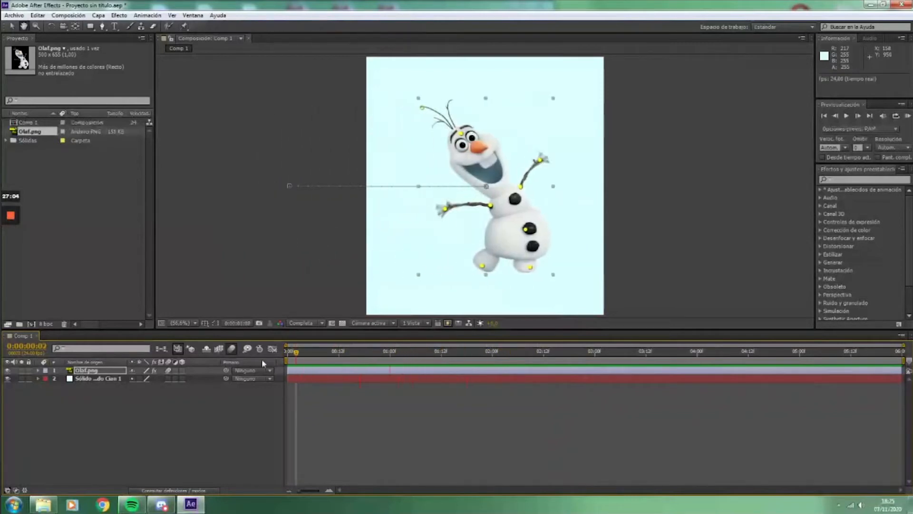
pyautogui.press('space')
pyautogui.moveTo(529, 354); pyautogui.dragTo(497, 358)
pyautogui.press('space')
# - Activate the Puppet Overlap tool with Olaf's head and raised arms in view, and set the current time to 0:00:02:00
pyautogui.scroll(1, 490, 169)
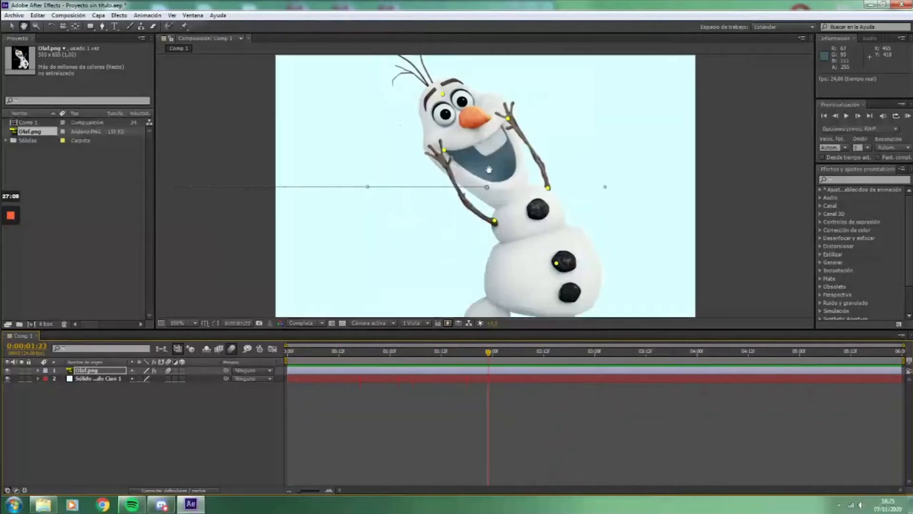
pyautogui.moveTo(573, 152); pyautogui.dragTo(507, 201)
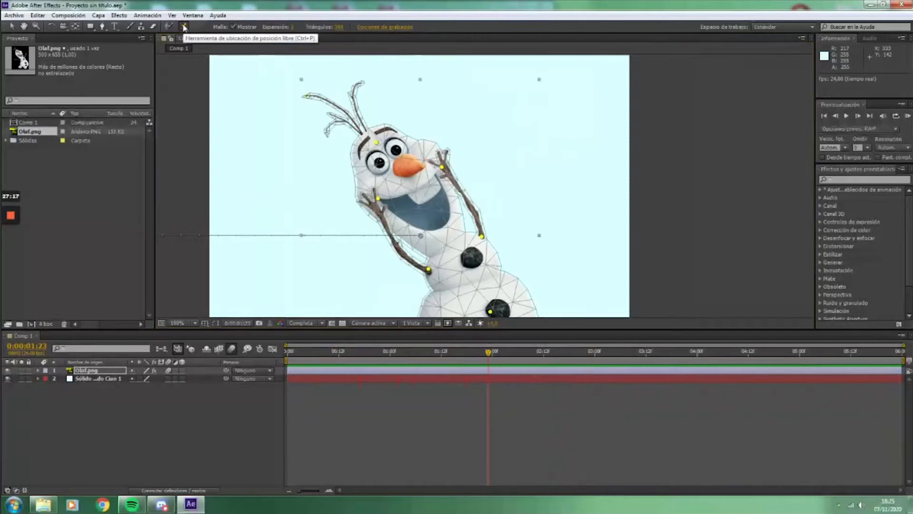
pyautogui.click(184, 27)
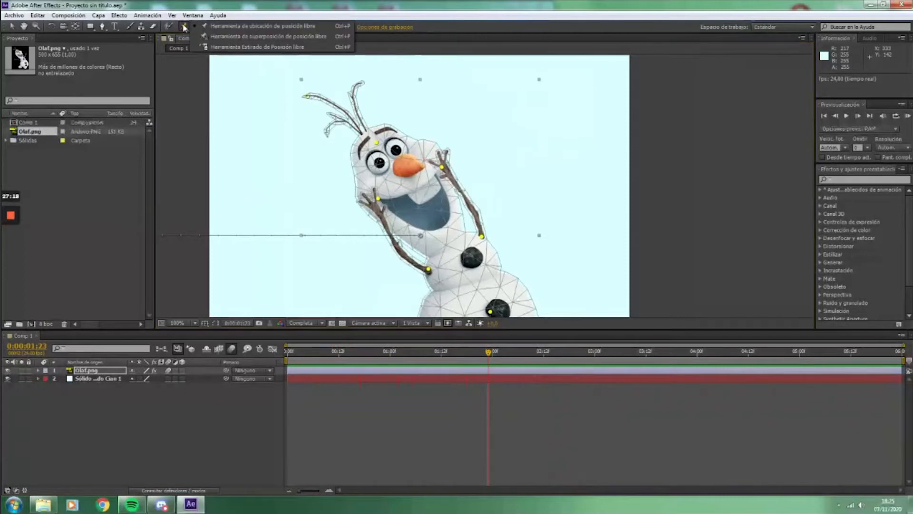
pyautogui.click(227, 41)
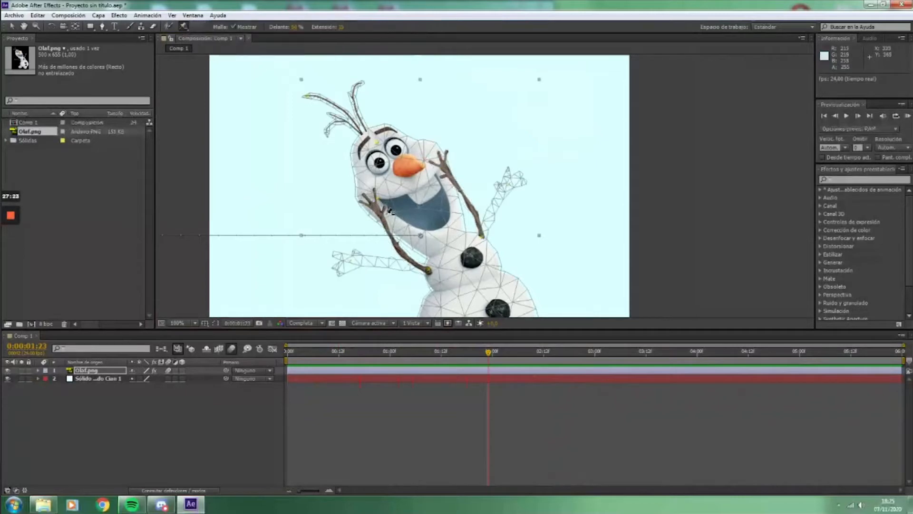
pyautogui.moveTo(474, 356); pyautogui.dragTo(510, 374)
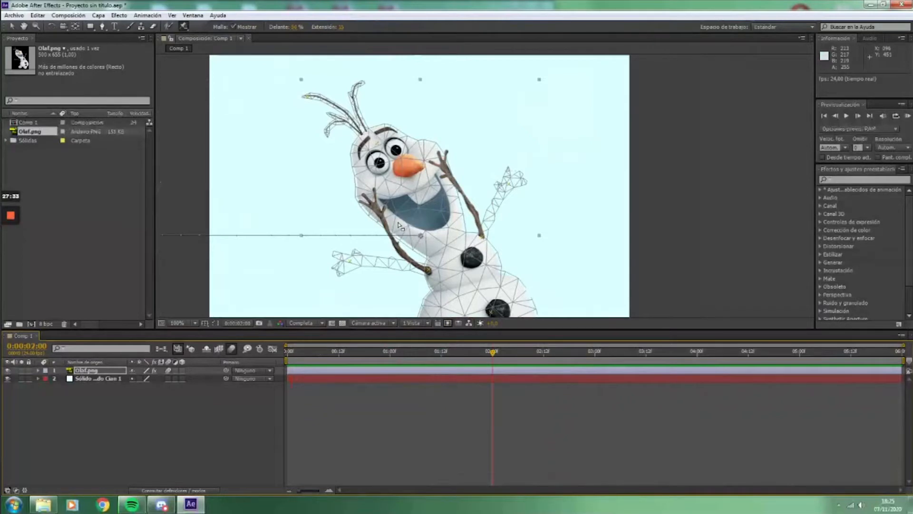
# - Place five Puppet Overlap pins from the left cheek down along the mouth's lower edge to bring that area in front of the hand
pyautogui.scroll(1, 401, 222)
pyautogui.moveTo(401, 222); pyautogui.dragTo(368, 257)
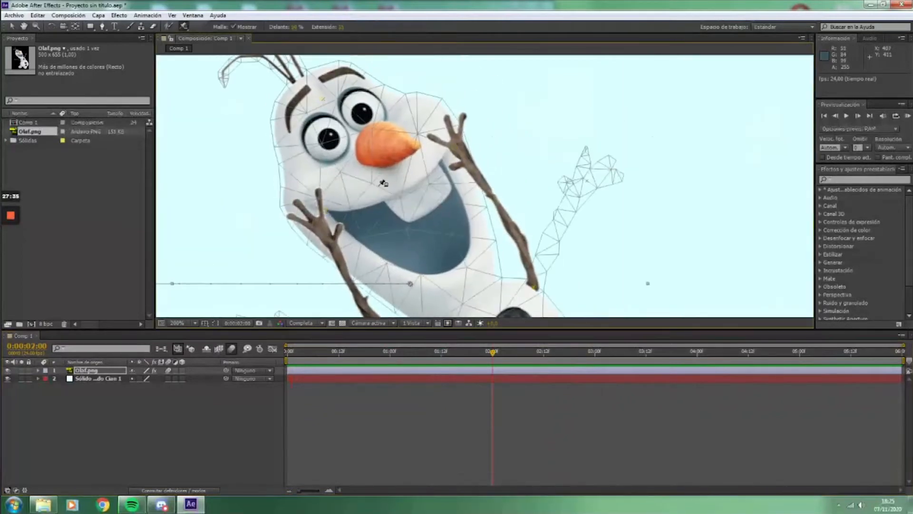
pyautogui.click(185, 29)
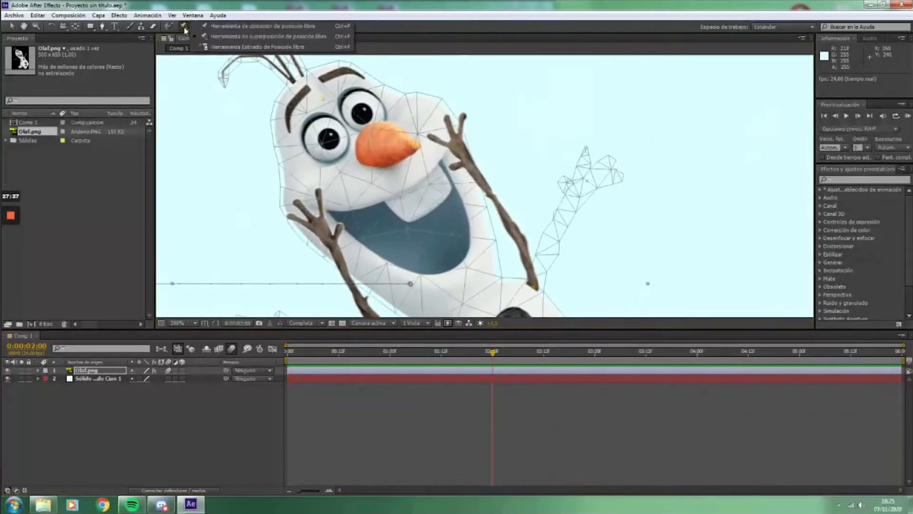
pyautogui.click(225, 41)
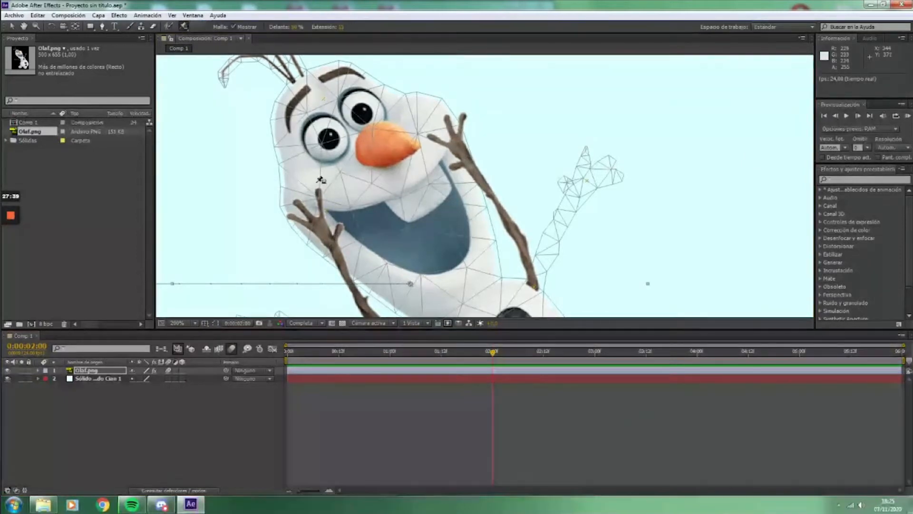
pyautogui.click(318, 196)
pyautogui.click(350, 207)
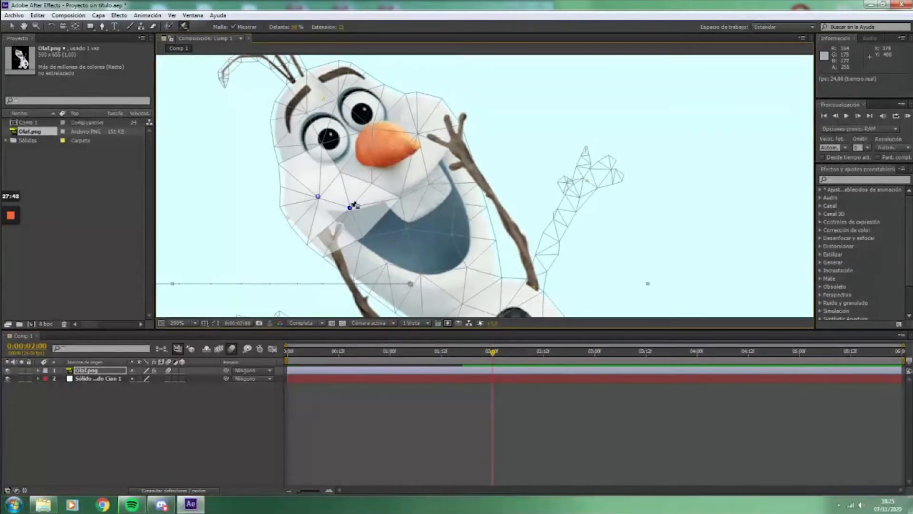
pyautogui.click(363, 237)
pyautogui.click(387, 263)
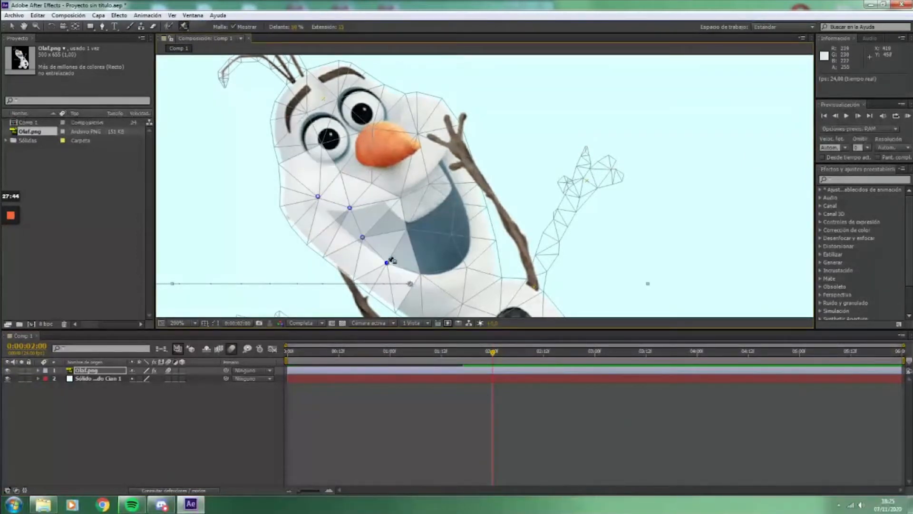
pyautogui.click(421, 273)
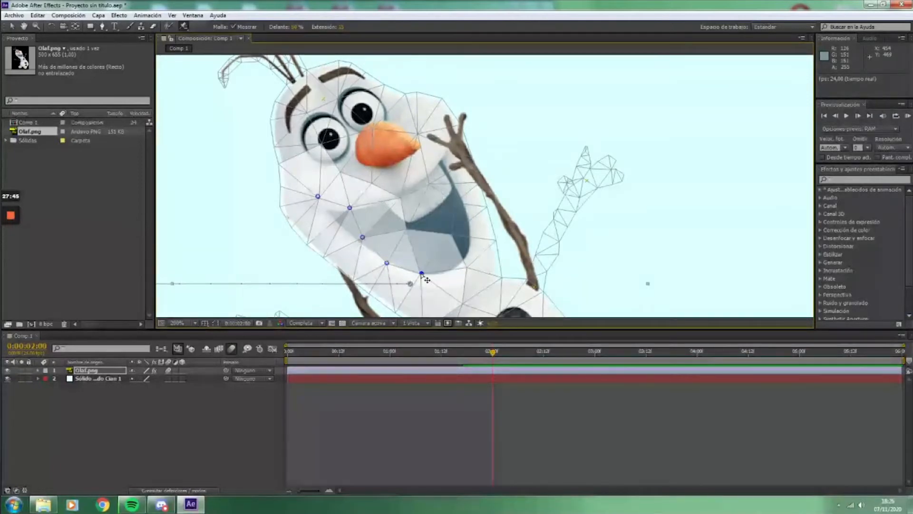
# - Add Puppet Overlap pins beside the nose, down the right side of the mouth to the chin, and on the head's upper edge above the eye
pyautogui.click(419, 134)
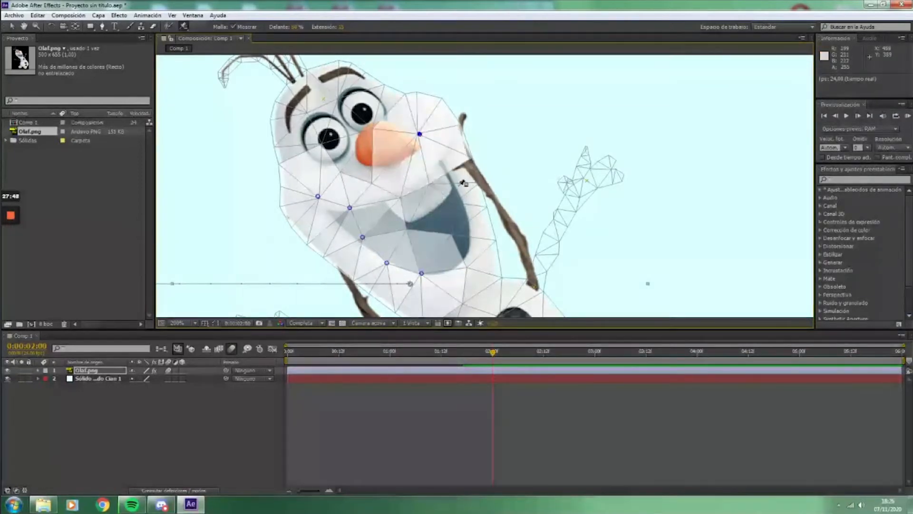
pyautogui.click(430, 185)
pyautogui.click(455, 203)
pyautogui.click(453, 234)
pyautogui.click(470, 268)
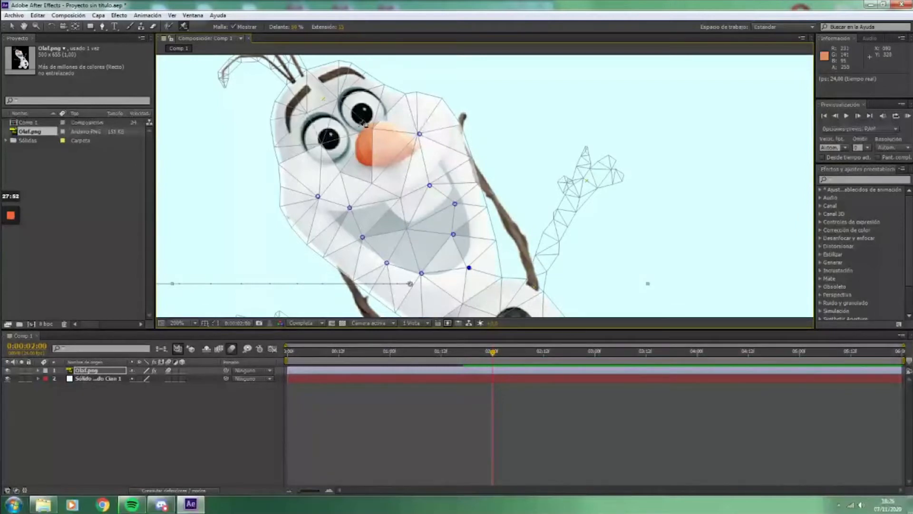
pyautogui.click(384, 88)
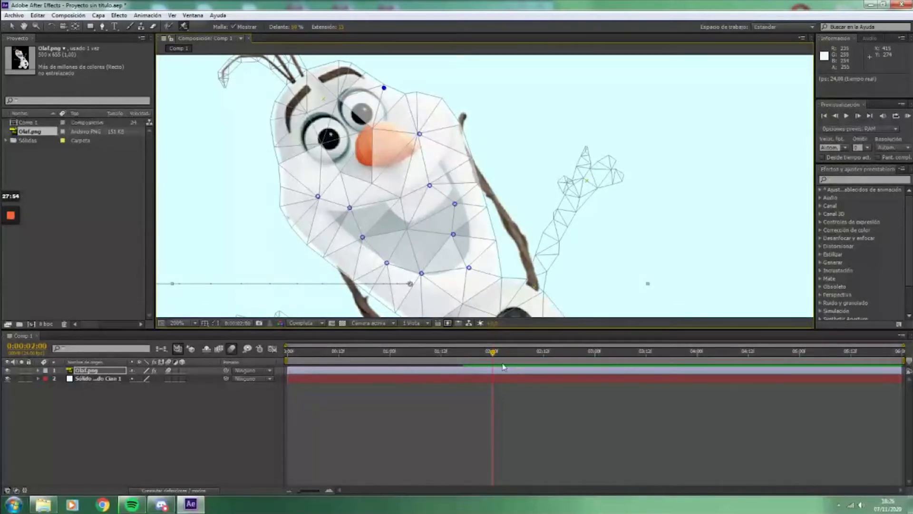
# - Switch to the Selection tool, set the current time to 0:00:02:12, and reveal the Olaf.png layer's keyframed properties
pyautogui.moveTo(491, 357)
pyautogui.mouseDown()
pyautogui.moveTo(411, 353)
pyautogui.moveTo(494, 369)
pyautogui.mouseUp()
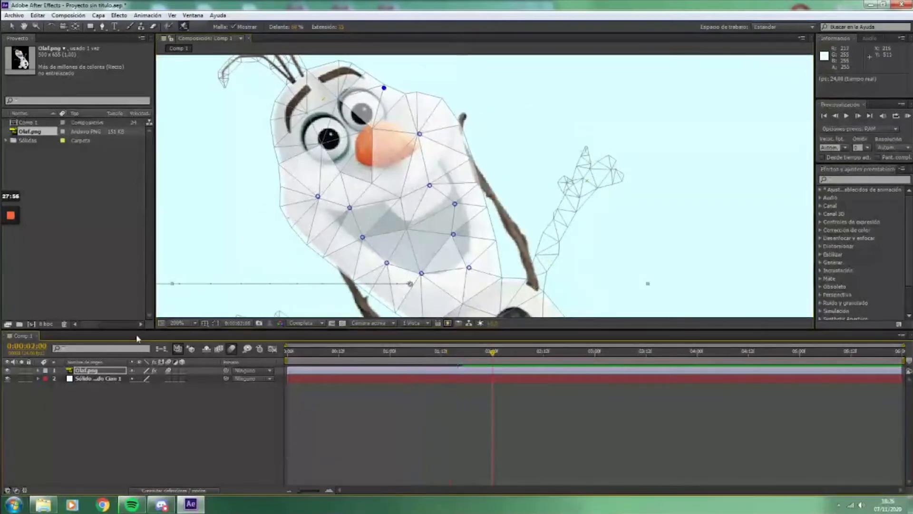
pyautogui.click(13, 27)
pyautogui.moveTo(495, 358); pyautogui.dragTo(543, 354)
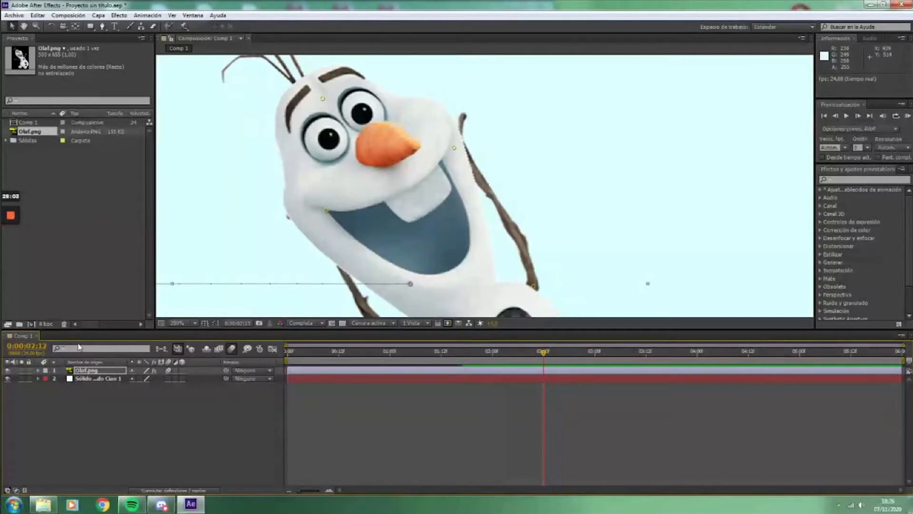
pyautogui.click(79, 374)
pyautogui.press('u')
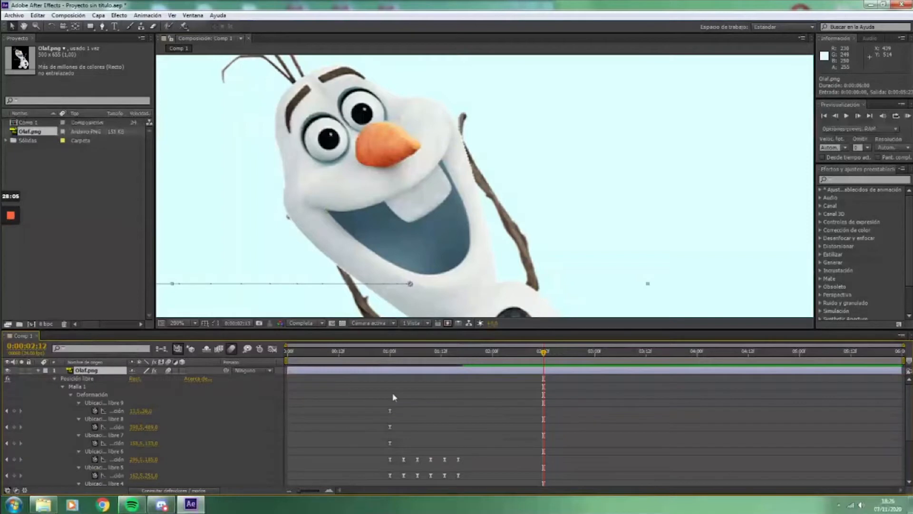
# - With the Puppet Pin tool, move the right hand's pin slightly inward toward the face at the last wave keyframe, 0:00:01:16
pyautogui.moveTo(184, 26); pyautogui.dragTo(209, 26)
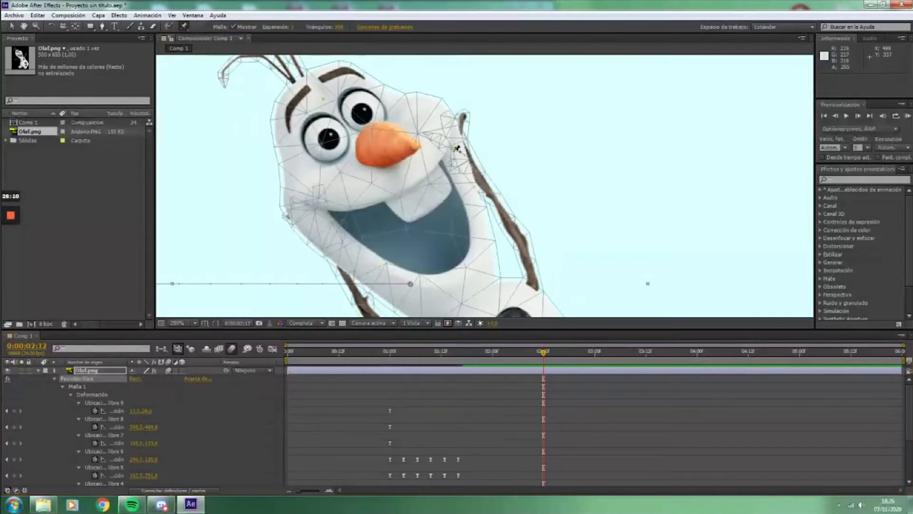
pyautogui.moveTo(463, 376); pyautogui.dragTo(459, 375)
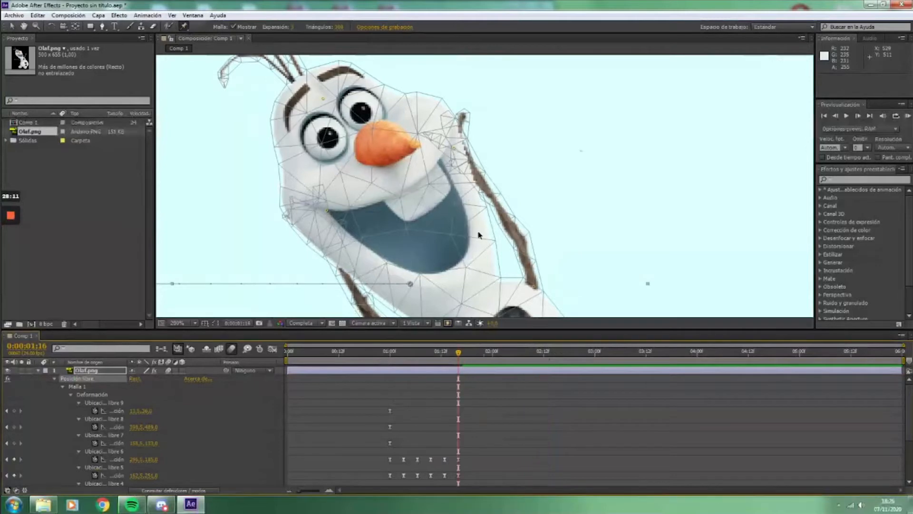
pyautogui.moveTo(455, 150); pyautogui.dragTo(434, 149)
pyautogui.press('space')
pyautogui.moveTo(529, 241); pyautogui.dragTo(532, 91)
pyautogui.moveTo(521, 148); pyautogui.dragTo(526, 167)
pyautogui.scroll(-4, 519, 191)
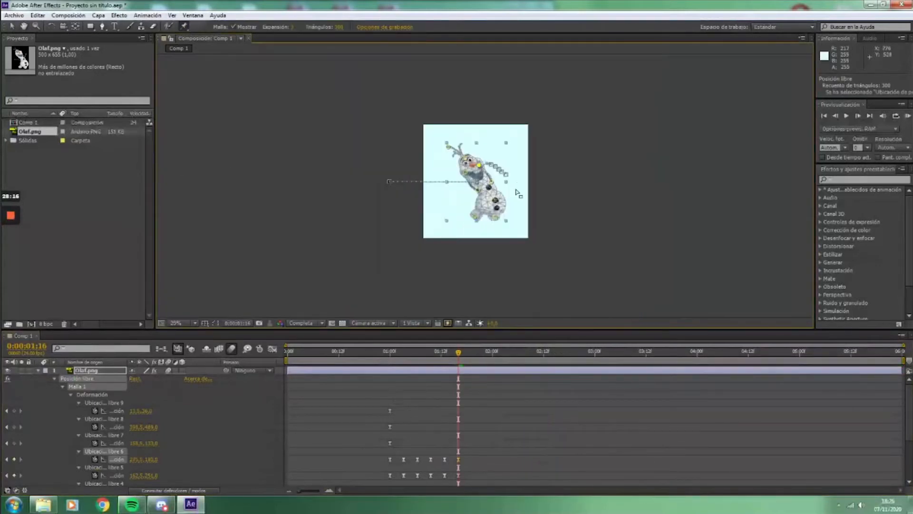
pyautogui.scroll(2, 519, 192)
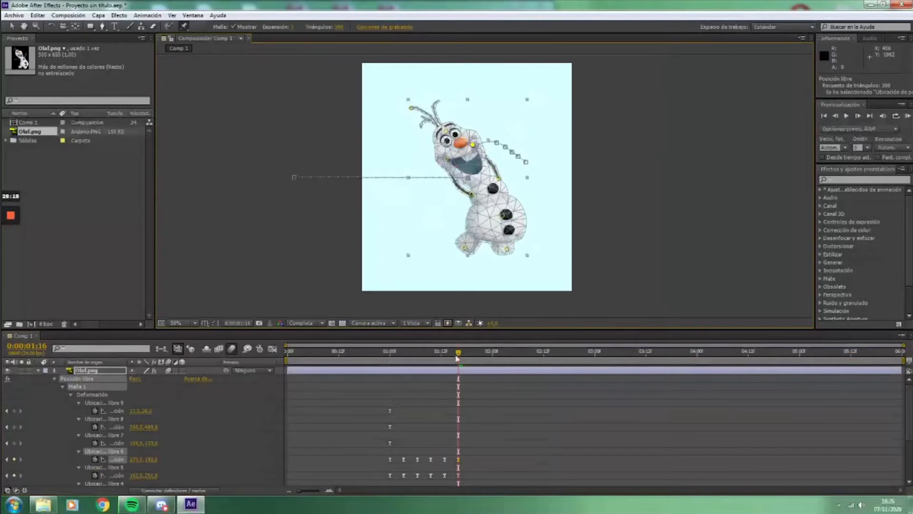
pyautogui.moveTo(459, 357)
pyautogui.mouseDown()
pyautogui.moveTo(447, 359)
pyautogui.moveTo(458, 359)
pyautogui.mouseUp()
# - Try adding a puppet pin midway along the left arm and moving it outward to bend the elbow, and undo the attempt
pyautogui.press('.')
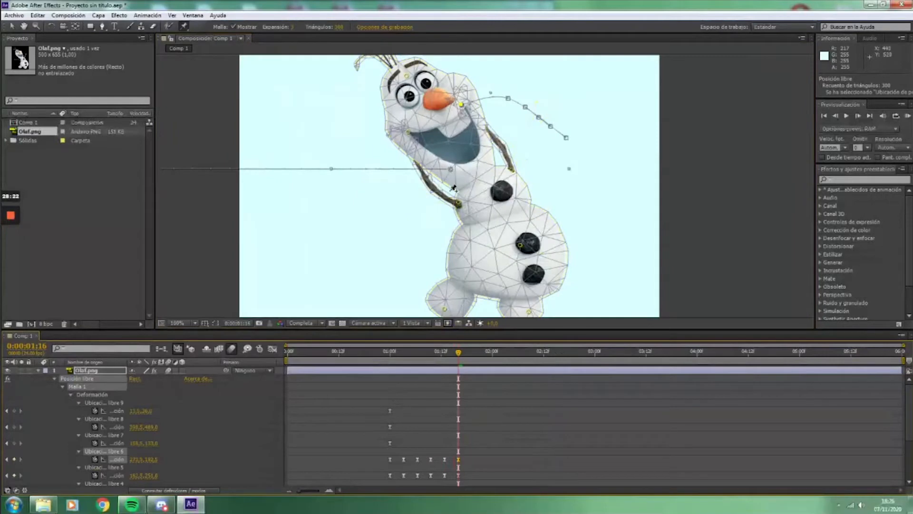
pyautogui.click(428, 182)
pyautogui.moveTo(428, 183)
pyautogui.mouseDown()
pyautogui.moveTo(411, 157)
pyautogui.moveTo(419, 187)
pyautogui.mouseUp()
pyautogui.moveTo(458, 358); pyautogui.dragTo(454, 394)
pyautogui.hotkey('ctrl', 'z')
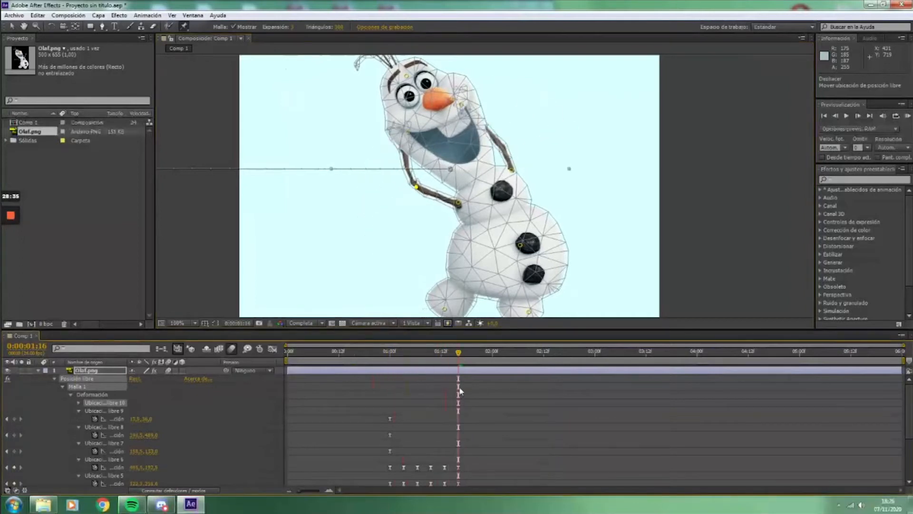
pyautogui.hotkey('ctrl', 'z')
pyautogui.hotkey('ctrl', 'z')
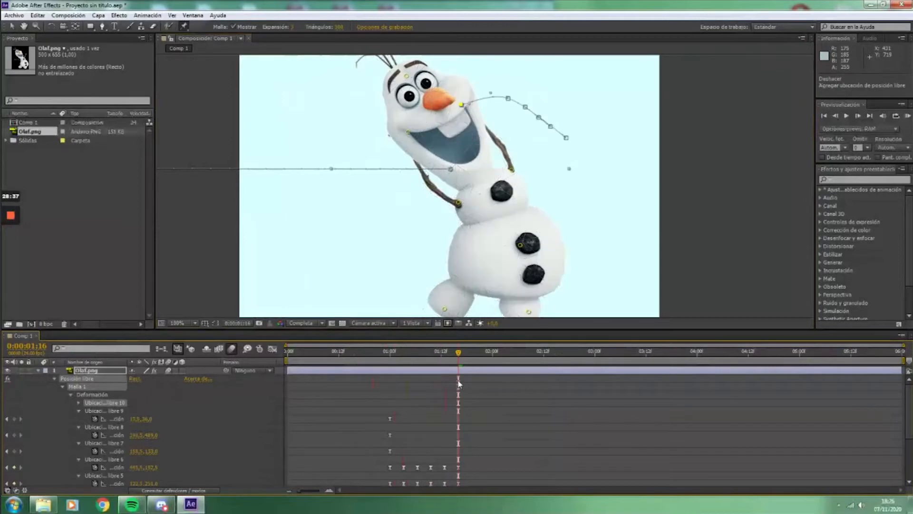
# - Scrub through the arm wave from 0:00:01:18 back to 0:00:01:06 and collapse the Olaf.png layer's properties
pyautogui.moveTo(459, 354); pyautogui.dragTo(468, 374)
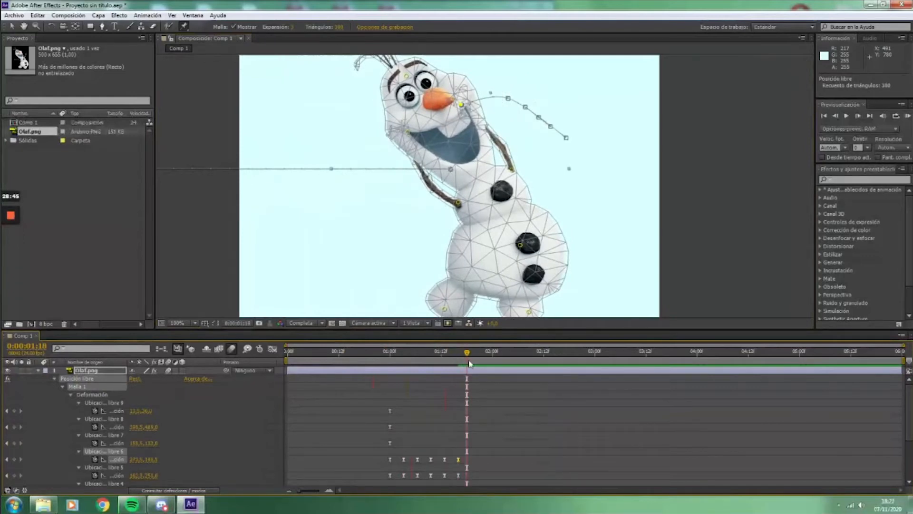
pyautogui.moveTo(462, 356); pyautogui.dragTo(420, 381)
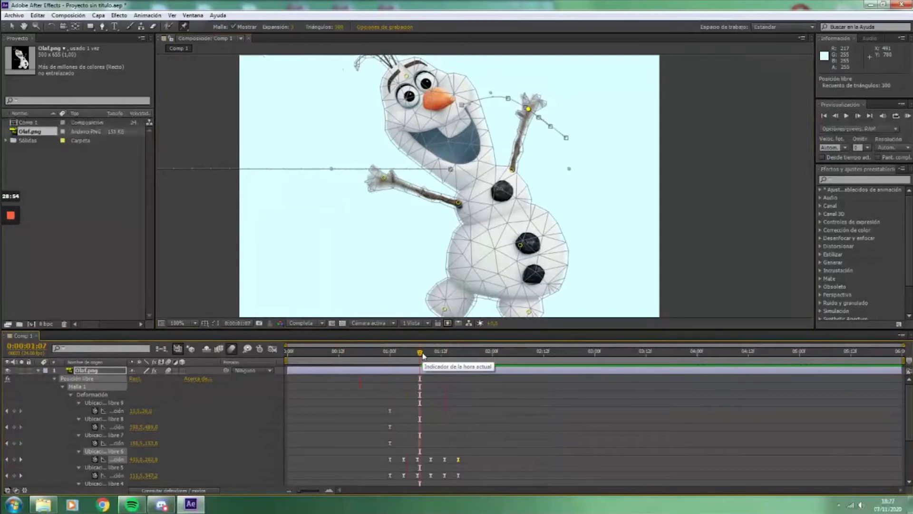
pyautogui.moveTo(423, 359)
pyautogui.mouseDown()
pyautogui.moveTo(475, 358)
pyautogui.moveTo(423, 364)
pyautogui.mouseUp()
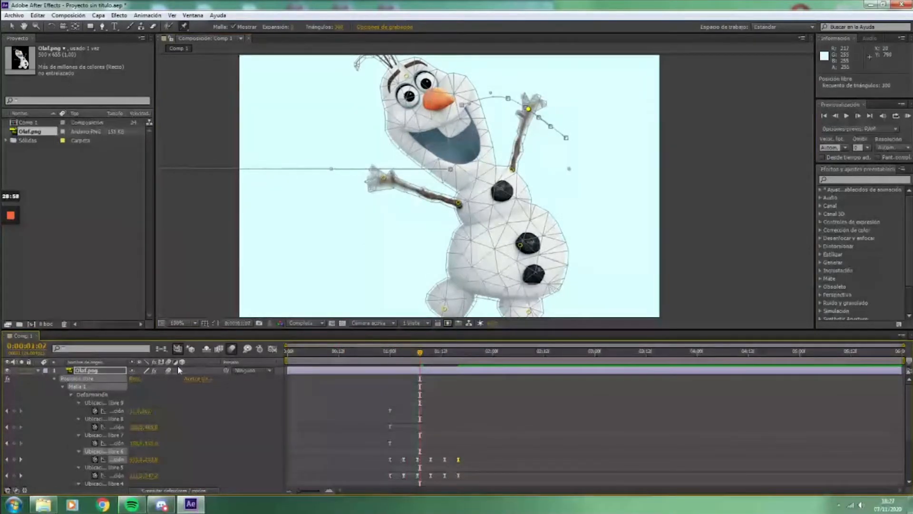
pyautogui.click(38, 370)
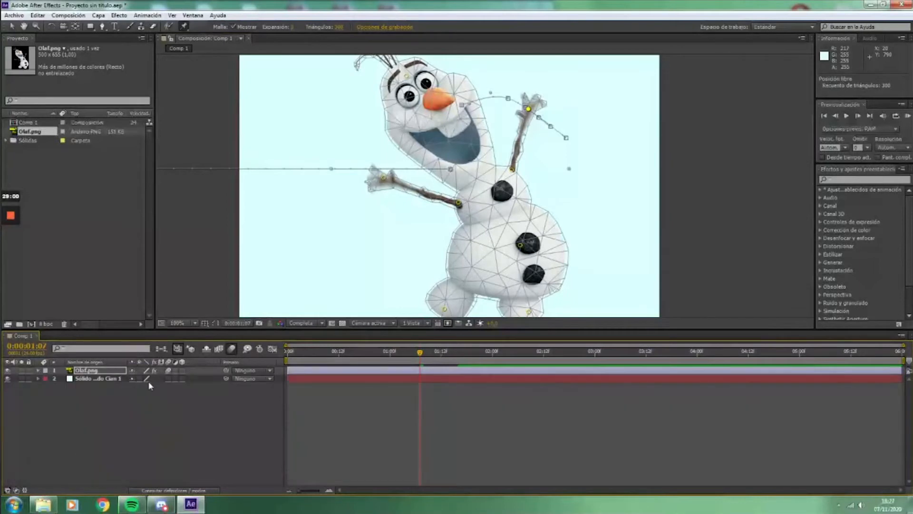
pyautogui.moveTo(422, 352); pyautogui.dragTo(416, 352)
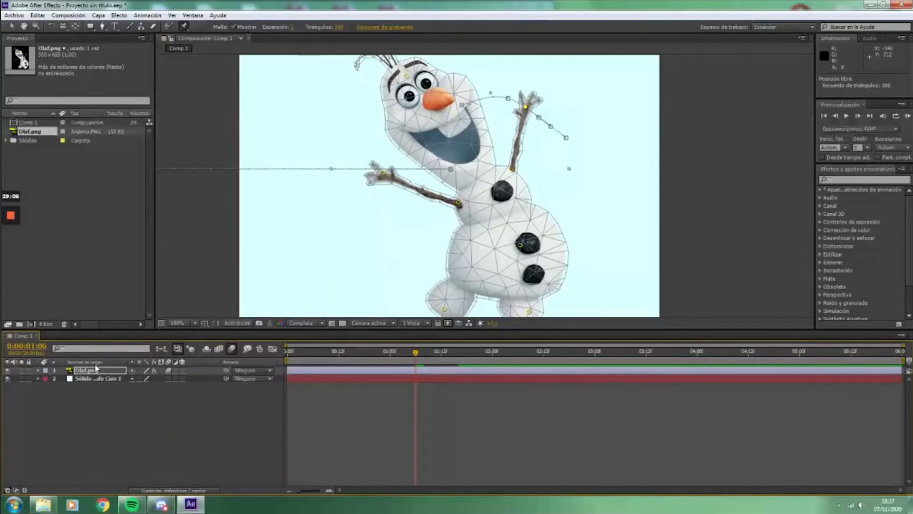
# - Keyframe the head pin at 0:00:00:07 slightly down and to the left, return to 0:00:01:00, and collapse the Olaf.png layer
pyautogui.press('u')
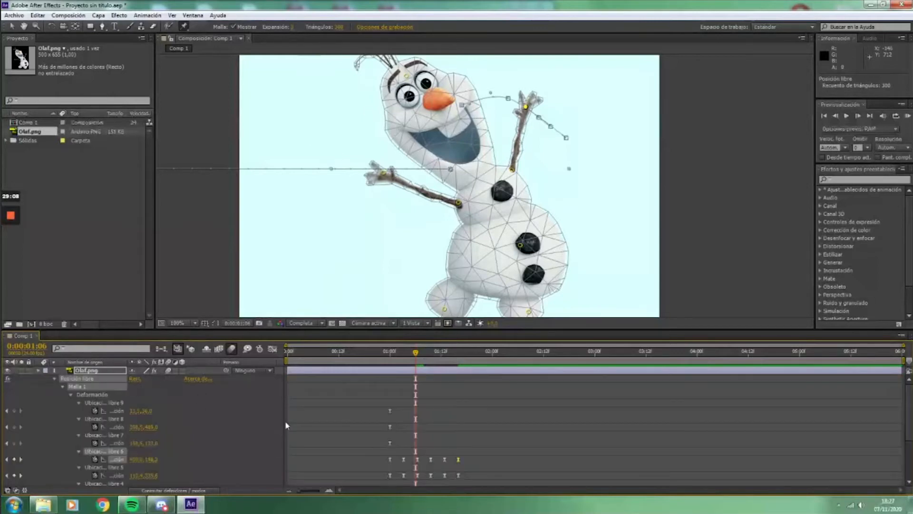
pyautogui.moveTo(412, 73); pyautogui.dragTo(410, 108)
pyautogui.click(404, 112)
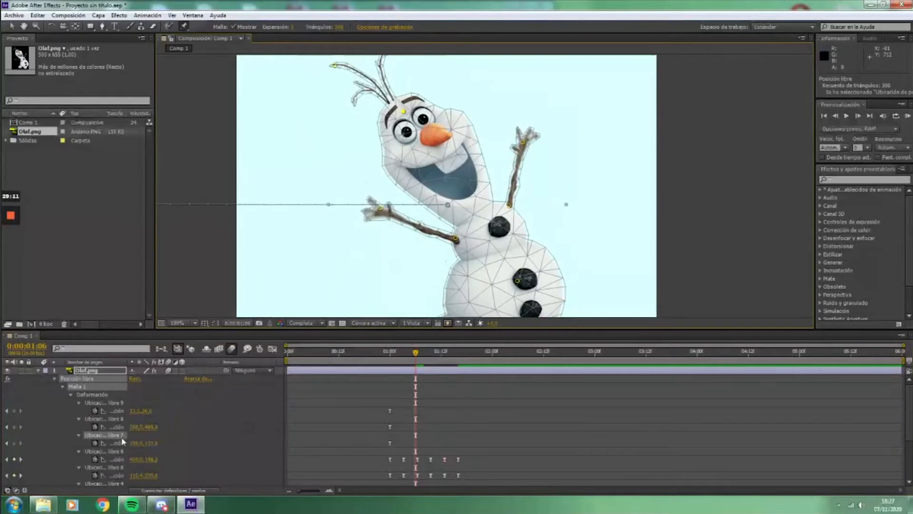
pyautogui.moveTo(416, 352); pyautogui.dragTo(317, 376)
pyautogui.moveTo(219, 126); pyautogui.dragTo(245, 124)
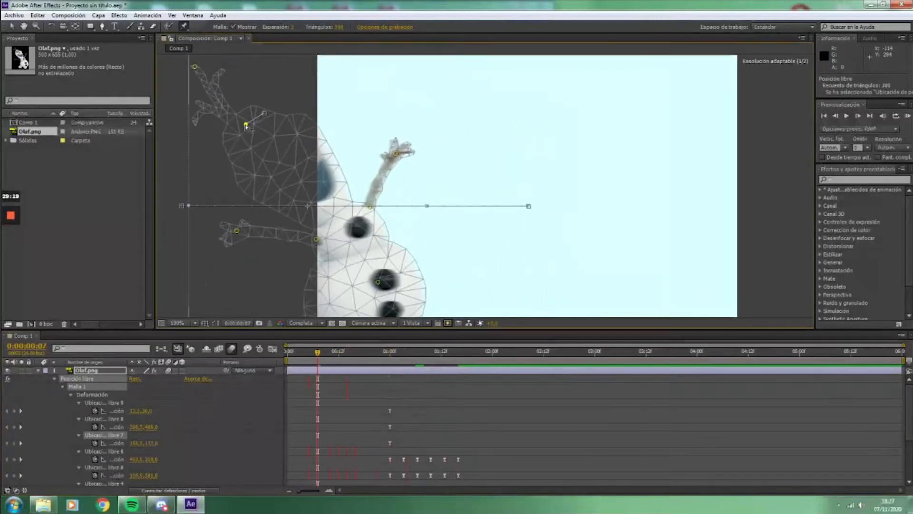
pyautogui.moveTo(318, 354); pyautogui.dragTo(393, 370)
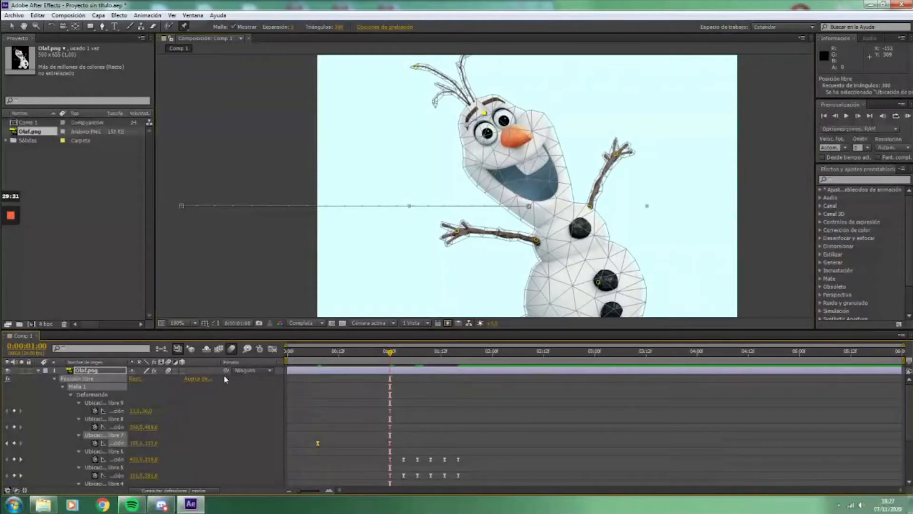
pyautogui.click(39, 369)
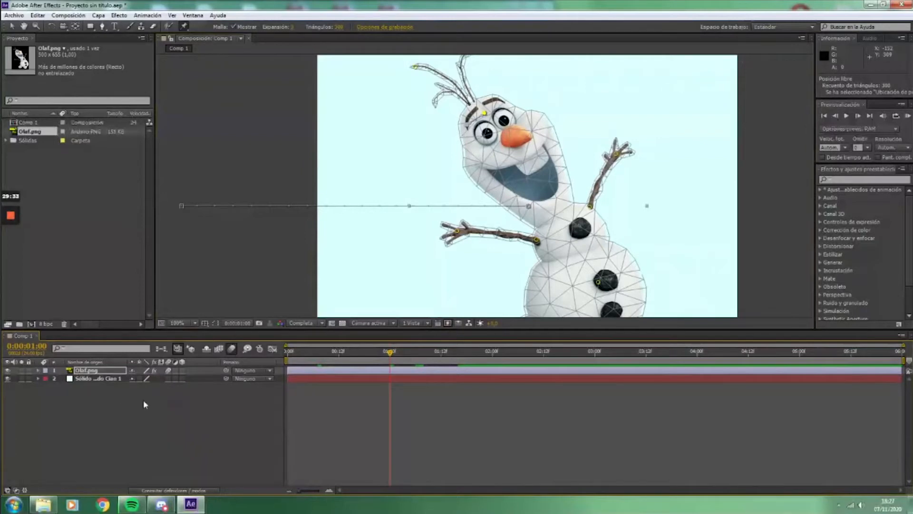
# - Examine Olaf's pinned mesh from the hair down to the feet between 0:00:00:23 and 0:00:01:00
pyautogui.moveTo(390, 357)
pyautogui.mouseDown()
pyautogui.moveTo(314, 361)
pyautogui.moveTo(389, 364)
pyautogui.mouseUp()
pyautogui.moveTo(392, 354)
pyautogui.mouseDown()
pyautogui.moveTo(314, 357)
pyautogui.moveTo(401, 359)
pyautogui.moveTo(391, 361)
pyautogui.mouseUp()
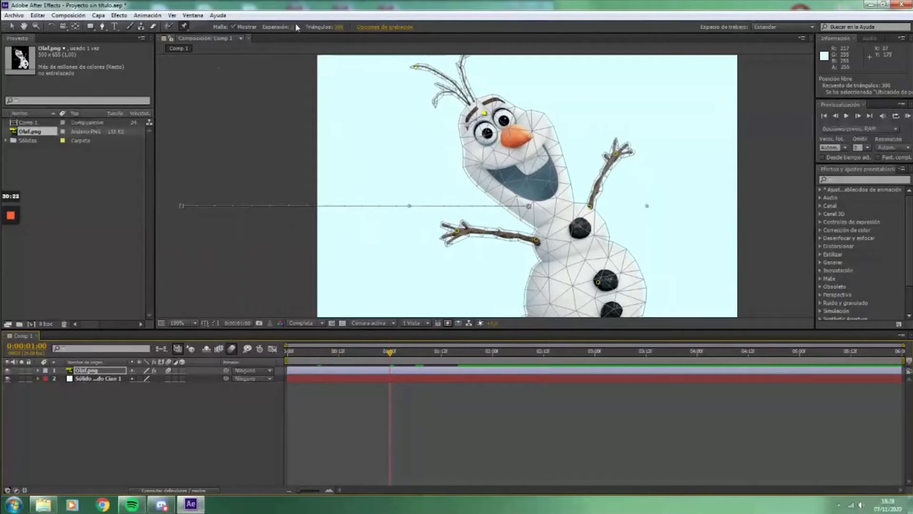
pyautogui.press('h')
pyautogui.moveTo(627, 285); pyautogui.dragTo(487, 231)
pyautogui.hotkey('ctrl', 'p')
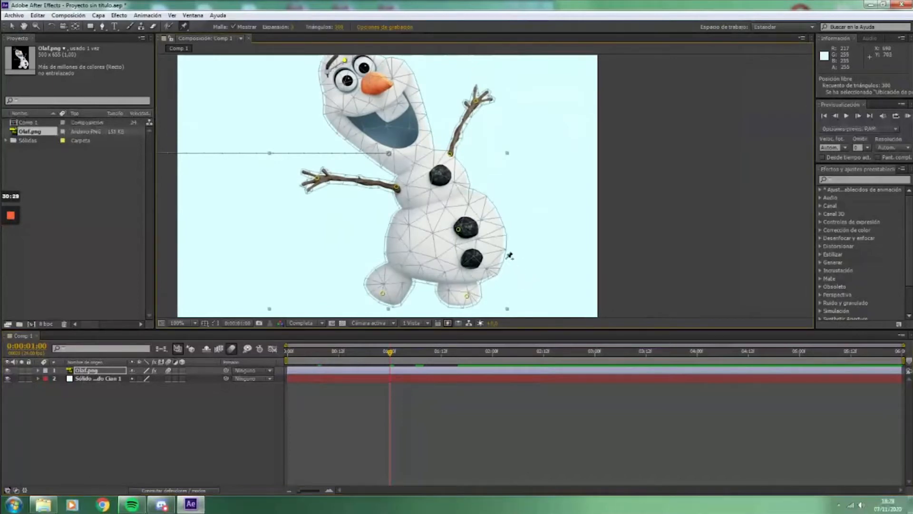
pyautogui.press('space')
pyautogui.moveTo(532, 235); pyautogui.dragTo(540, 259)
pyautogui.scroll(-2, 513, 239)
pyautogui.scroll(2, 511, 240)
pyautogui.press('space')
pyautogui.moveTo(503, 239); pyautogui.dragTo(491, 228)
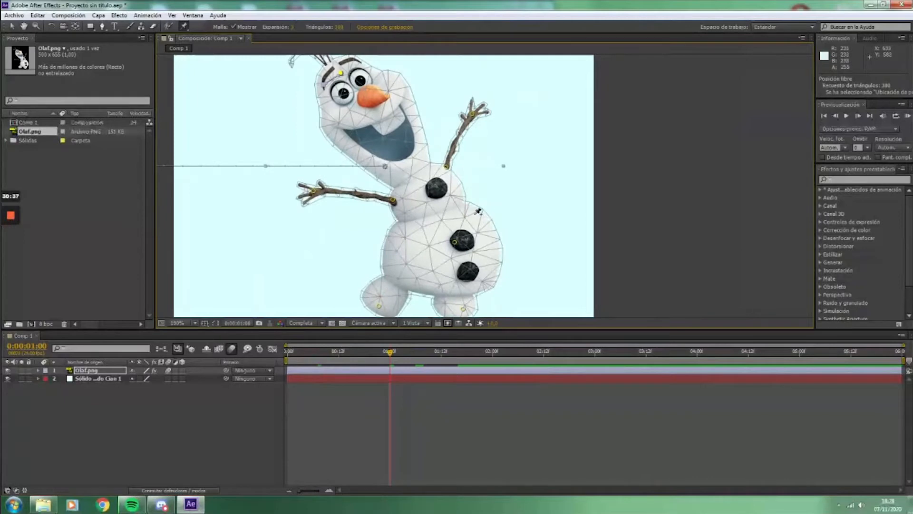
pyautogui.press('space')
pyautogui.moveTo(499, 187); pyautogui.dragTo(504, 226)
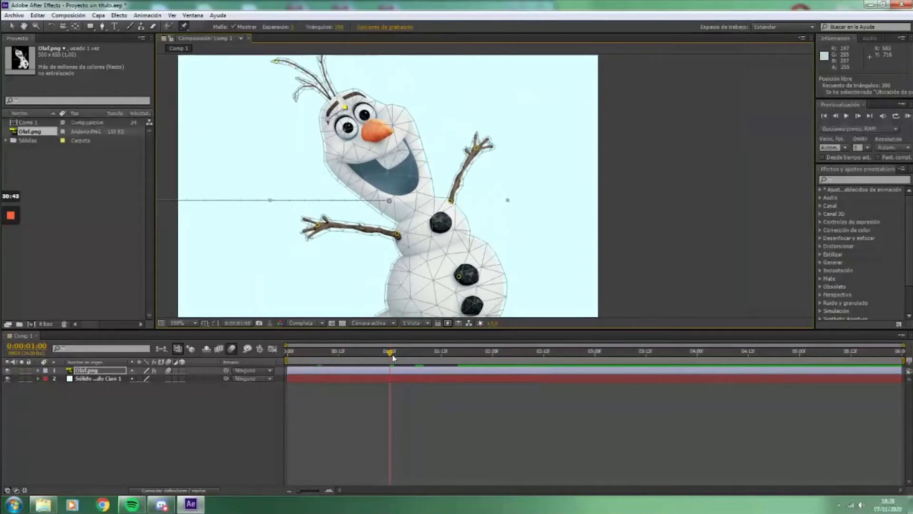
pyautogui.moveTo(390, 354)
pyautogui.mouseDown()
pyautogui.moveTo(300, 365)
pyautogui.moveTo(386, 354)
pyautogui.mouseUp()
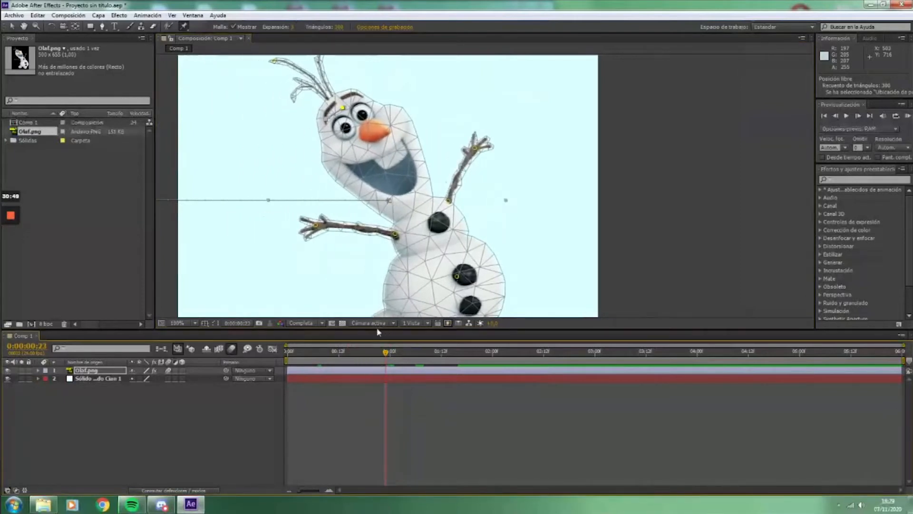
pyautogui.moveTo(386, 353); pyautogui.dragTo(391, 355)
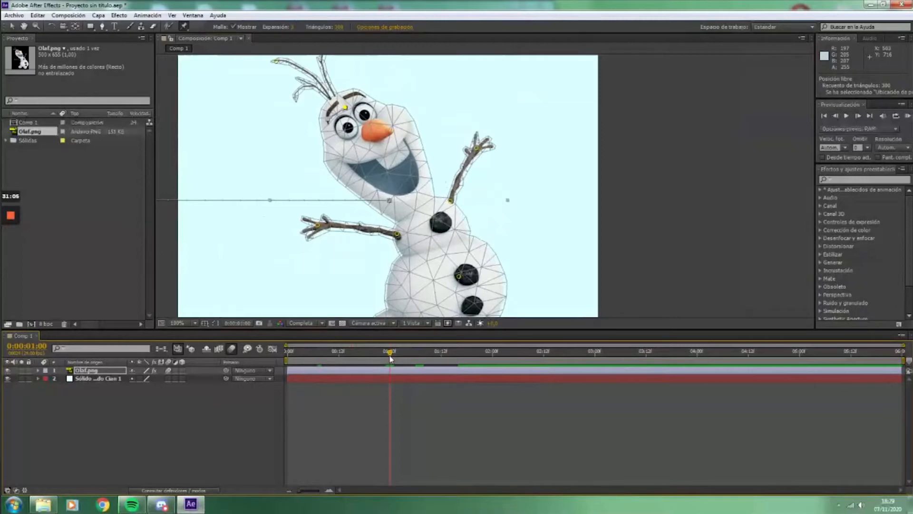
# - Switch to Windows Explorer, play the puppet demo reel video from the Ejemplo folder in VLC, pause it and return to After Effects
pyautogui.click(870, 4)
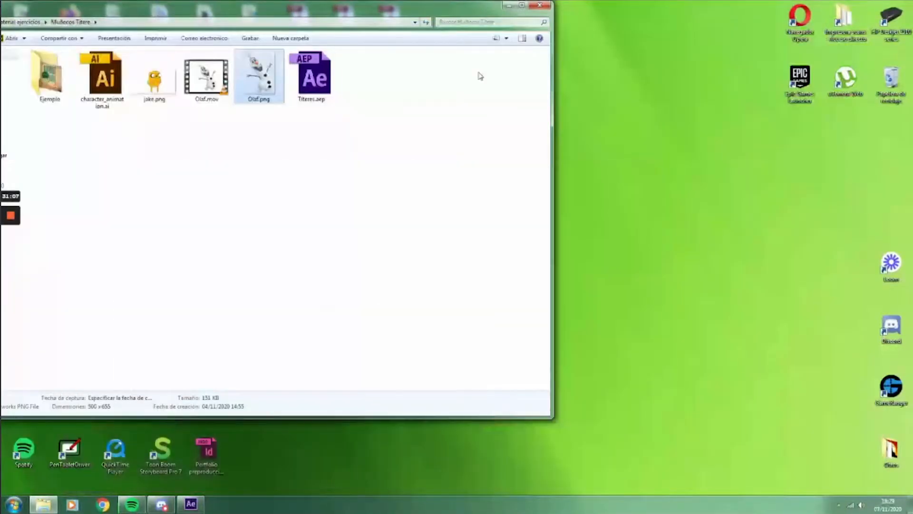
pyautogui.moveTo(333, 6); pyautogui.dragTo(502, 40)
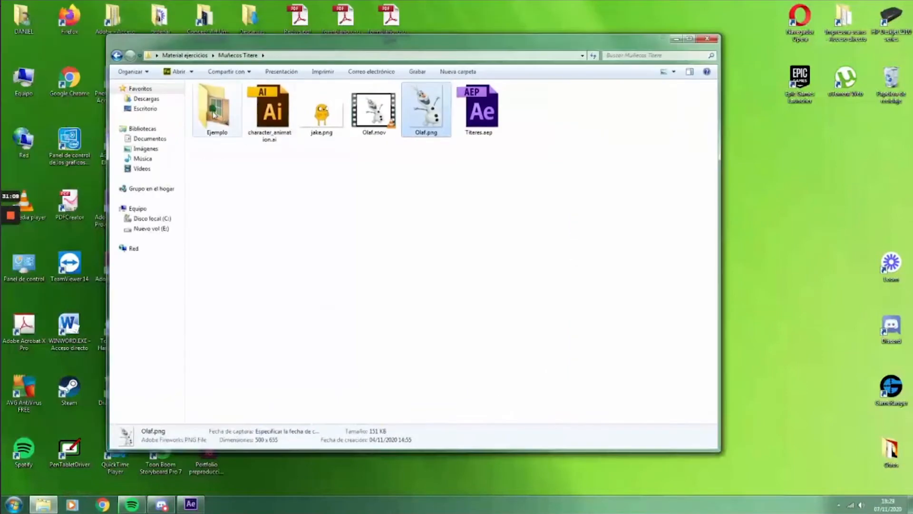
pyautogui.doubleClick(214, 112)
pyautogui.doubleClick(216, 100)
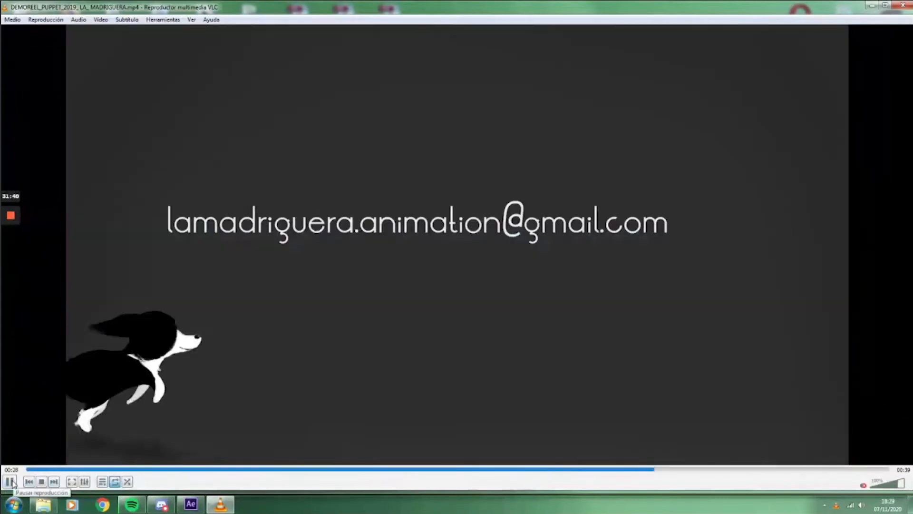
pyautogui.click(10, 482)
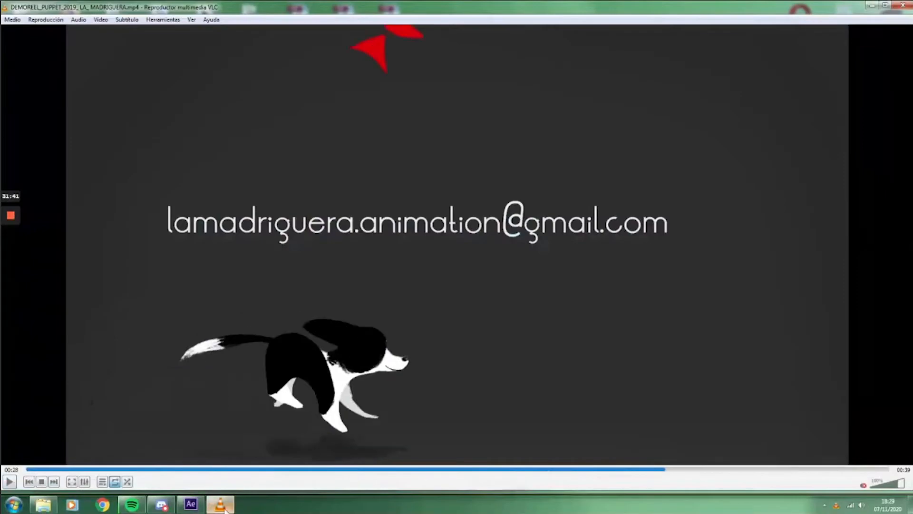
pyautogui.click(196, 508)
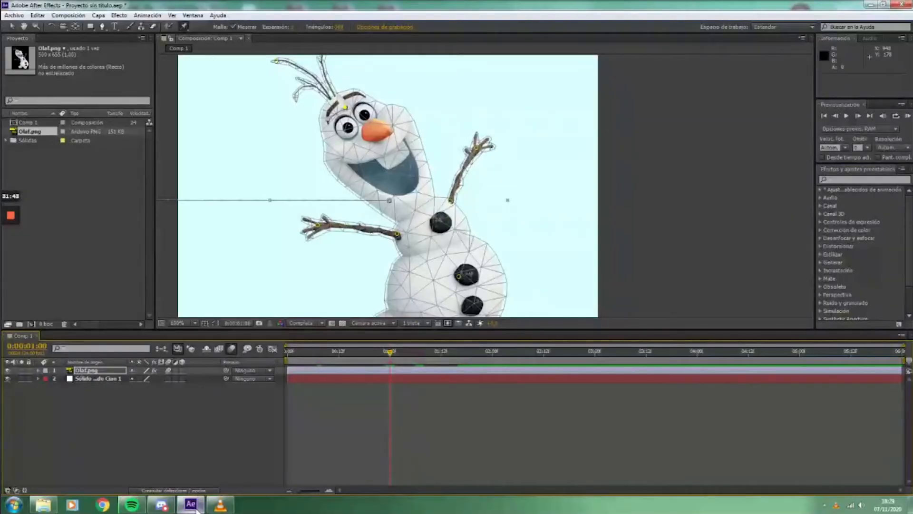
# - Scrub through the start of Olaf's arm wave up to about 0:00:01:08 and return to 0:00:01:00
pyautogui.moveTo(390, 353); pyautogui.dragTo(425, 372)
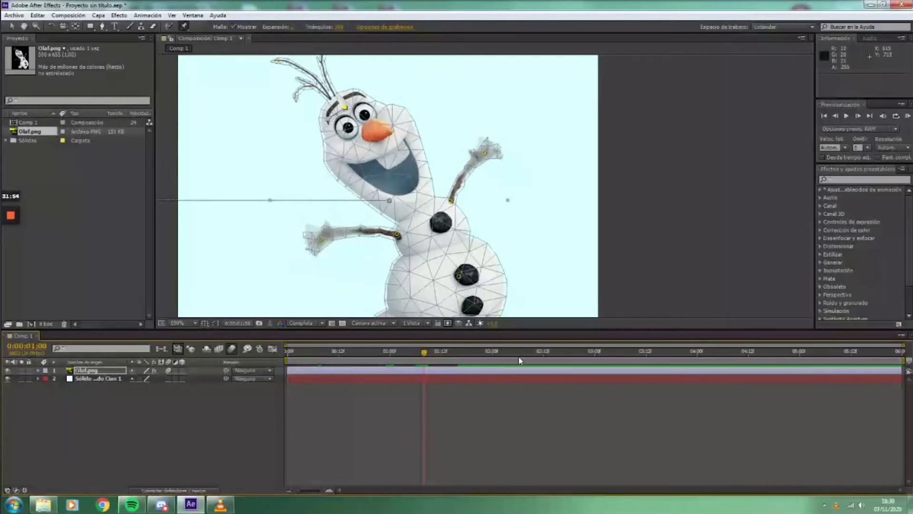
pyautogui.moveTo(430, 354); pyautogui.dragTo(356, 360)
pyautogui.press('space')
pyautogui.moveTo(409, 267); pyautogui.dragTo(451, 241)
pyautogui.moveTo(388, 353)
pyautogui.mouseDown()
pyautogui.moveTo(412, 359)
pyautogui.moveTo(390, 368)
pyautogui.mouseUp()
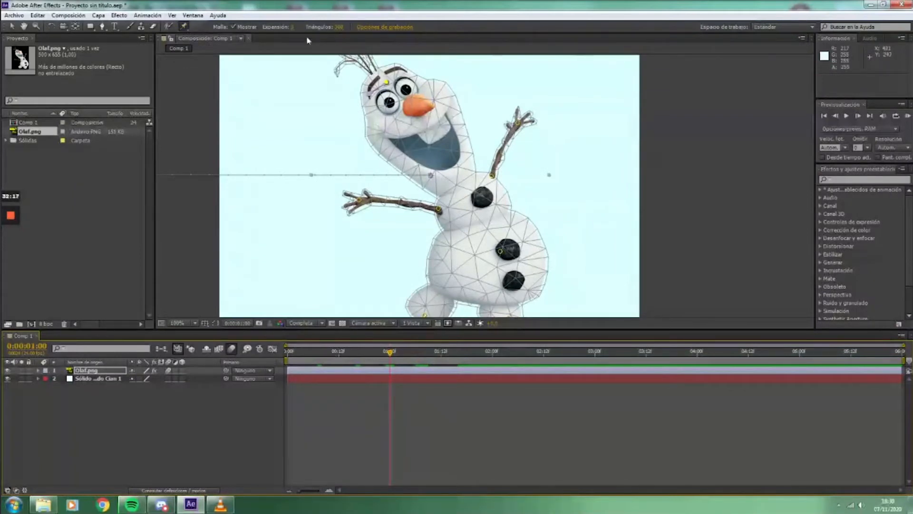
# - Hide the puppet mesh overlay on Olaf and show it again
pyautogui.click(235, 27)
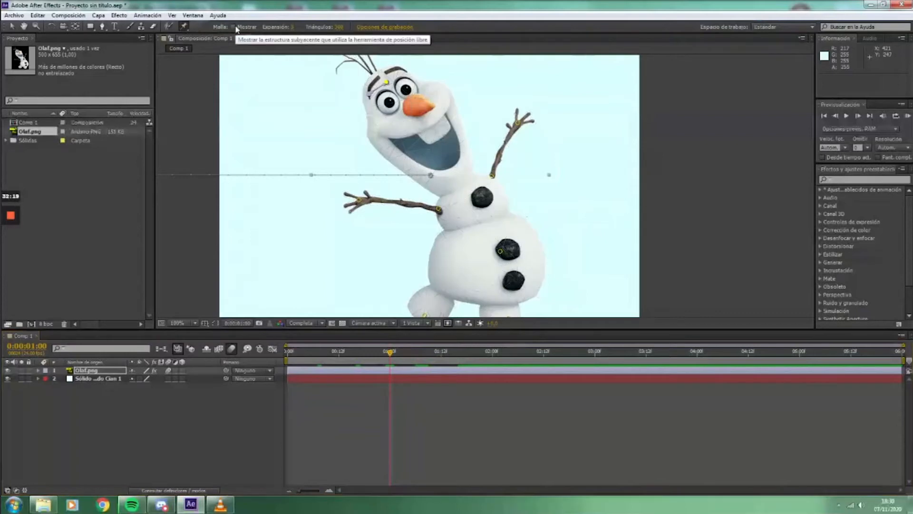
pyautogui.click(234, 27)
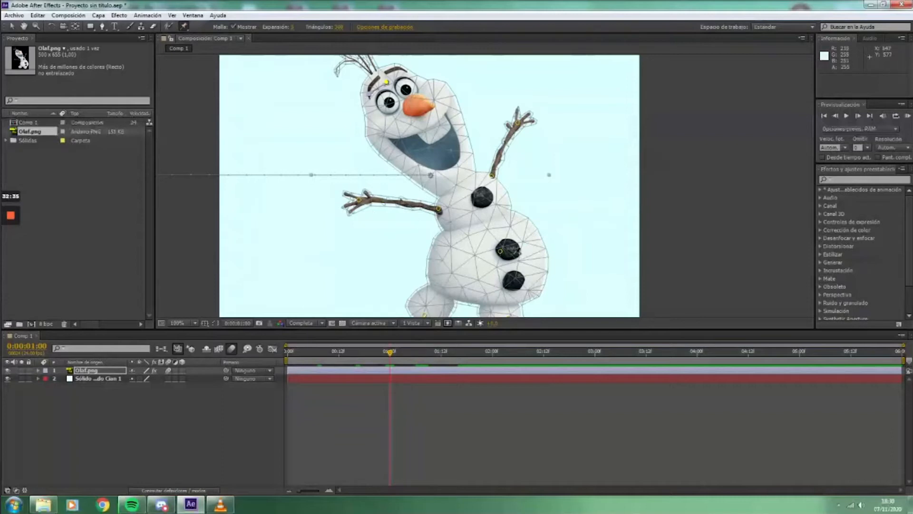
pyautogui.press('space')
pyautogui.moveTo(432, 142); pyautogui.dragTo(433, 185)
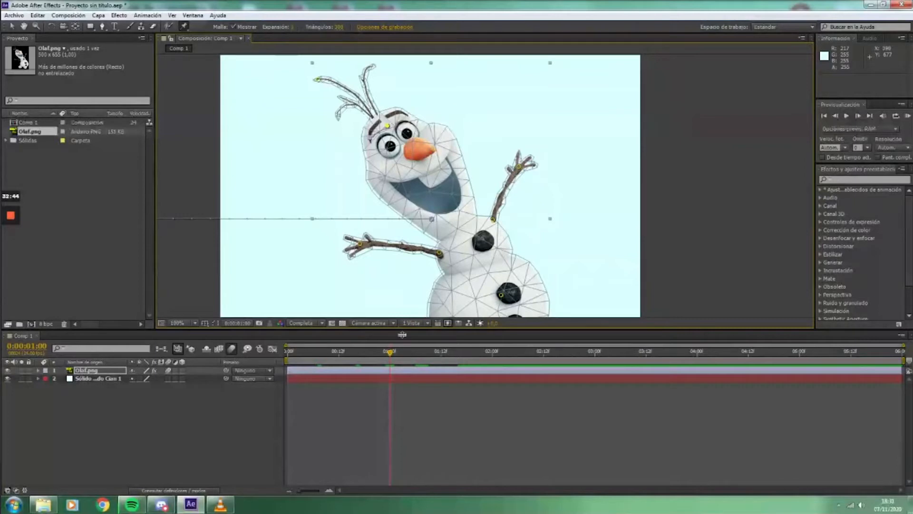
# - Preview Olaf's slide-in and arm wave from 0:00:00:00 with the whole composition in view, and return to 0:00:01:00
pyautogui.moveTo(392, 352); pyautogui.dragTo(285, 363)
pyautogui.press('space')
pyautogui.moveTo(363, 262); pyautogui.dragTo(376, 228)
pyautogui.scroll(-1, 371, 286)
pyautogui.press('space')
pyautogui.press('space')
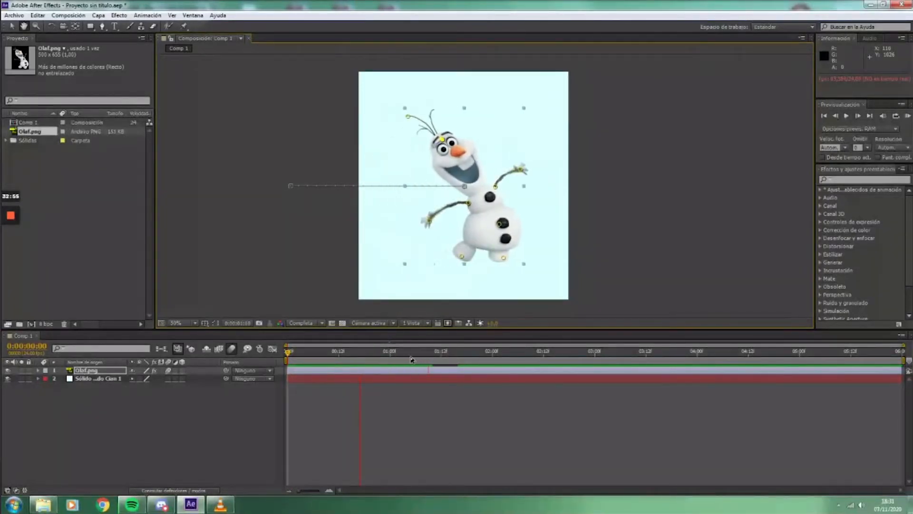
pyautogui.press('space')
pyautogui.moveTo(432, 353); pyautogui.dragTo(390, 352)
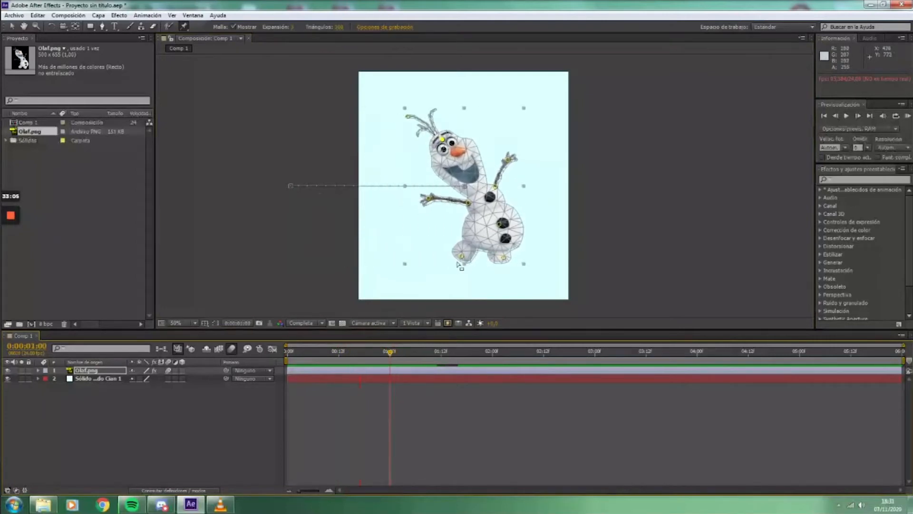
# - Reveal the Olaf.png keyframes and, at 0:00:00:22, move the left foot's puppet pin slightly up and to the left
pyautogui.click(108, 375)
pyautogui.press('u')
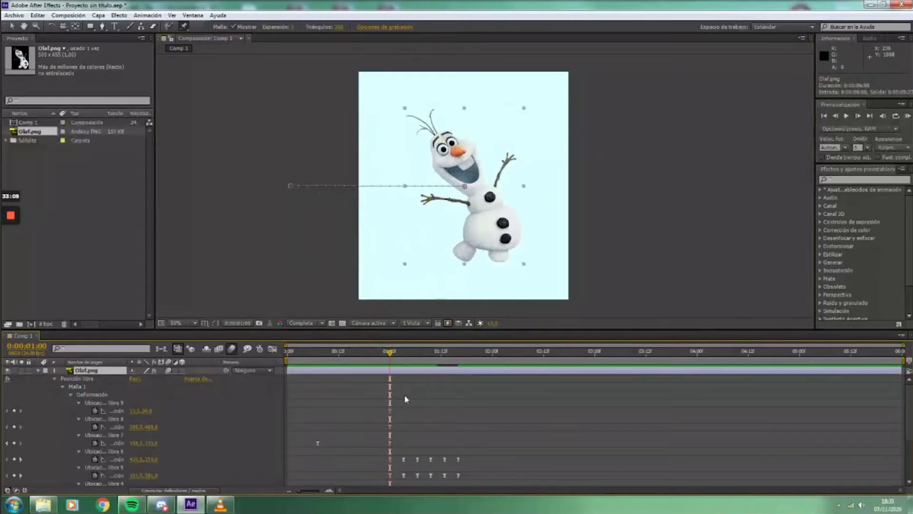
pyautogui.scroll(-1, 405, 395)
pyautogui.moveTo(391, 353)
pyautogui.mouseDown()
pyautogui.moveTo(354, 353)
pyautogui.moveTo(395, 362)
pyautogui.moveTo(343, 353)
pyautogui.moveTo(386, 352)
pyautogui.mouseUp()
pyautogui.click(465, 282)
pyautogui.click(433, 258)
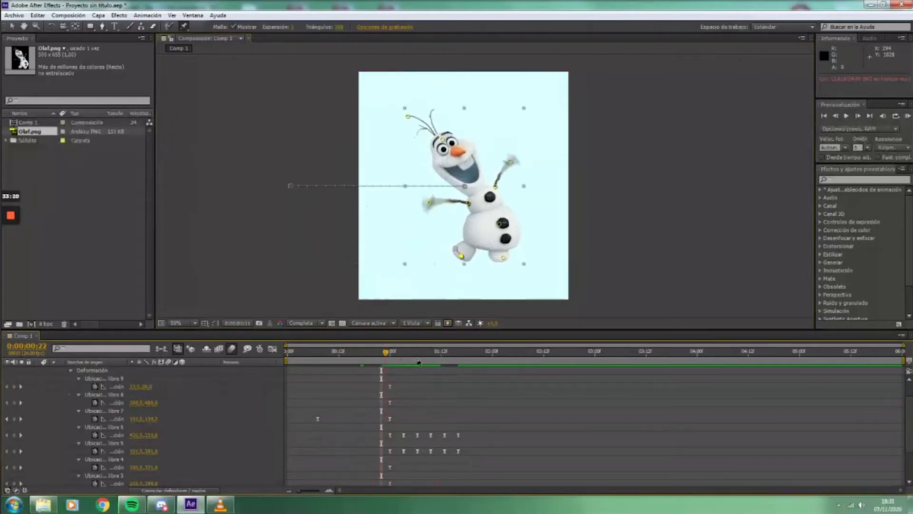
# - Play a RAM preview of the animation with the foot movement and go to 0:00:00:11
pyautogui.press('space')
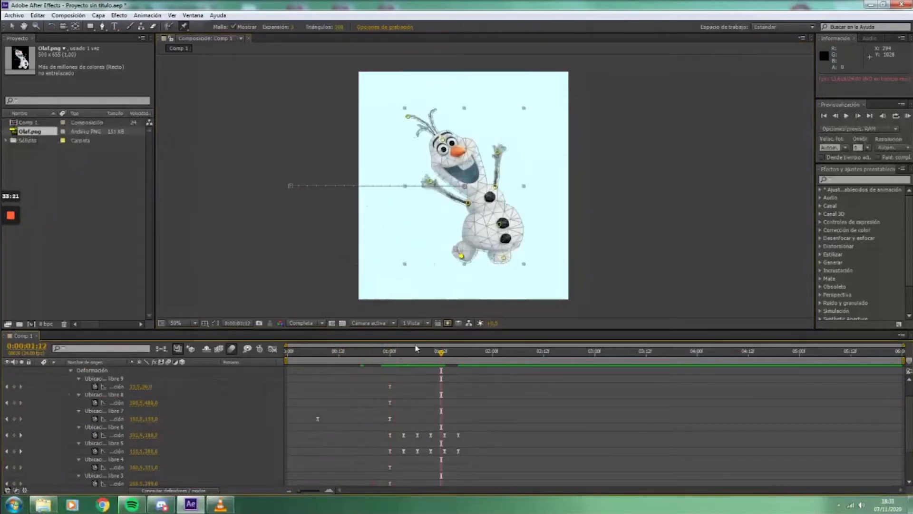
pyautogui.click(907, 117)
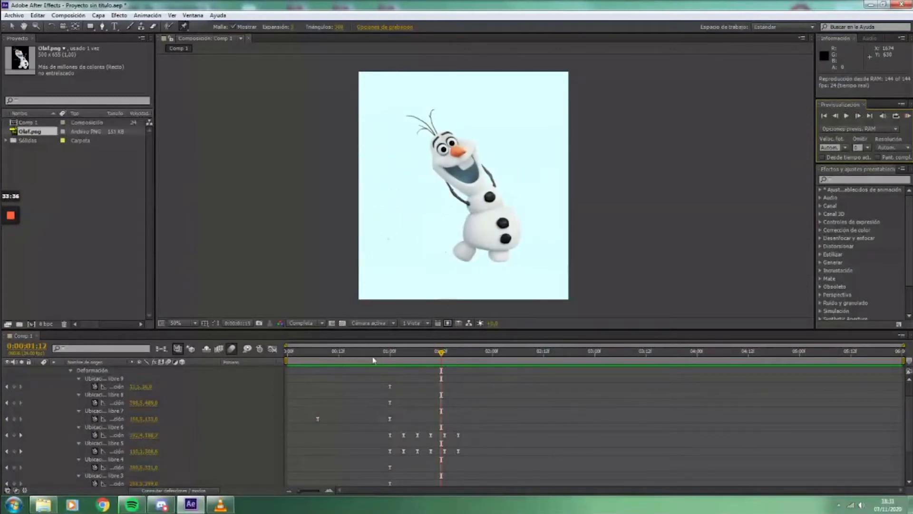
pyautogui.click(334, 354)
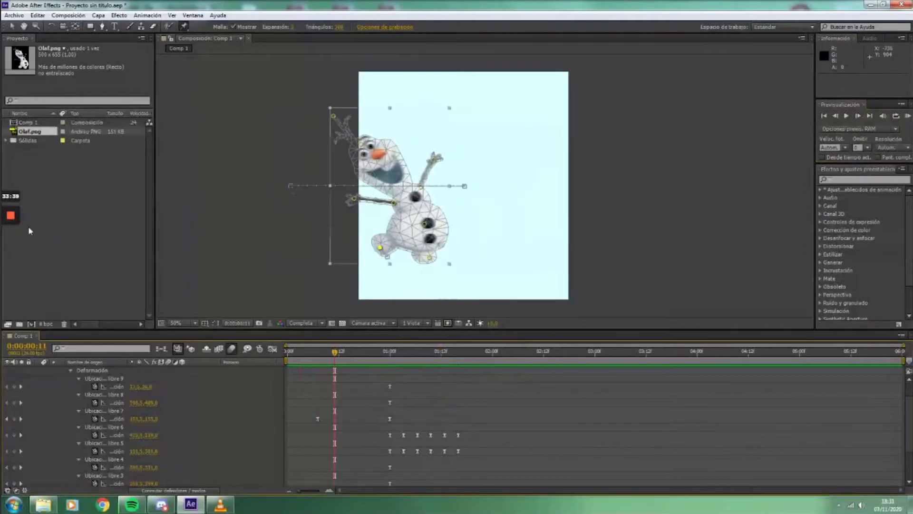
# - Import jake.png from the Muñecos Titere folder into the project as footage
pyautogui.doubleClick(70, 196)
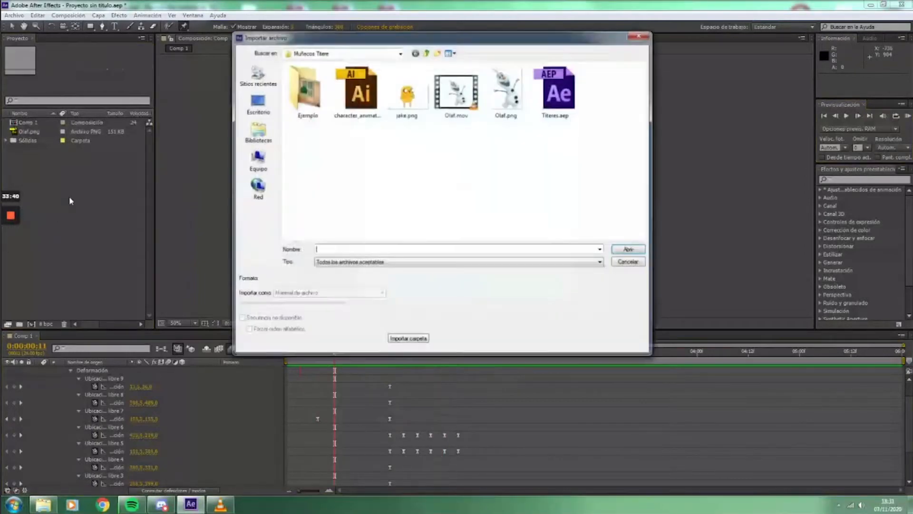
pyautogui.click(405, 93)
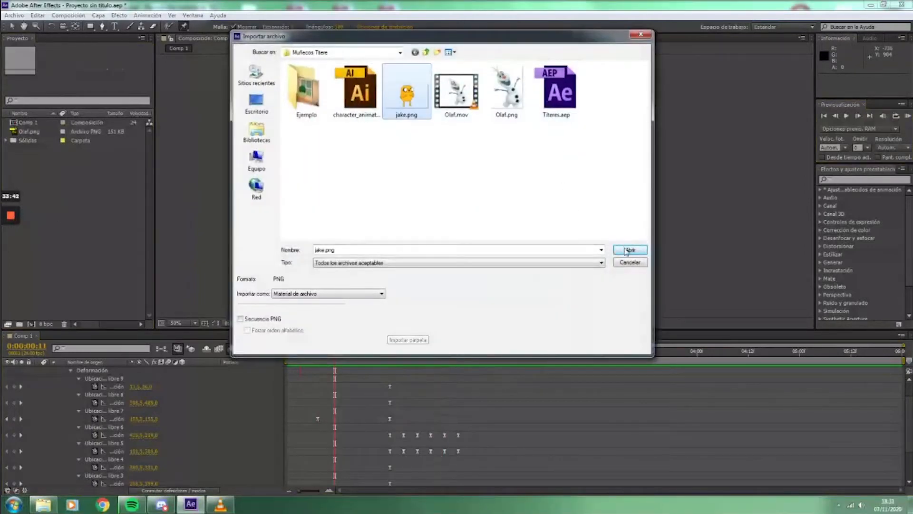
pyautogui.click(629, 250)
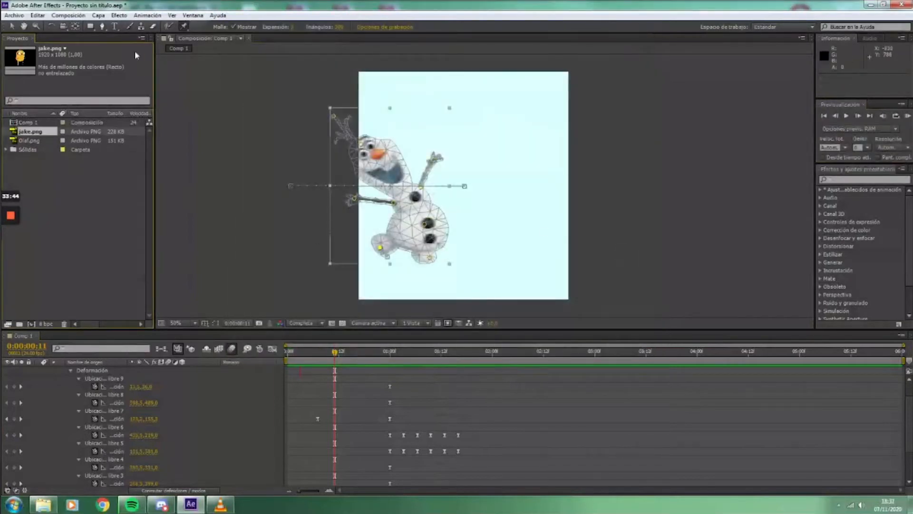
# - Create a new composition named Comp 2 at 24 fps, 0:00:06:00 long, with a white background
pyautogui.click(78, 18)
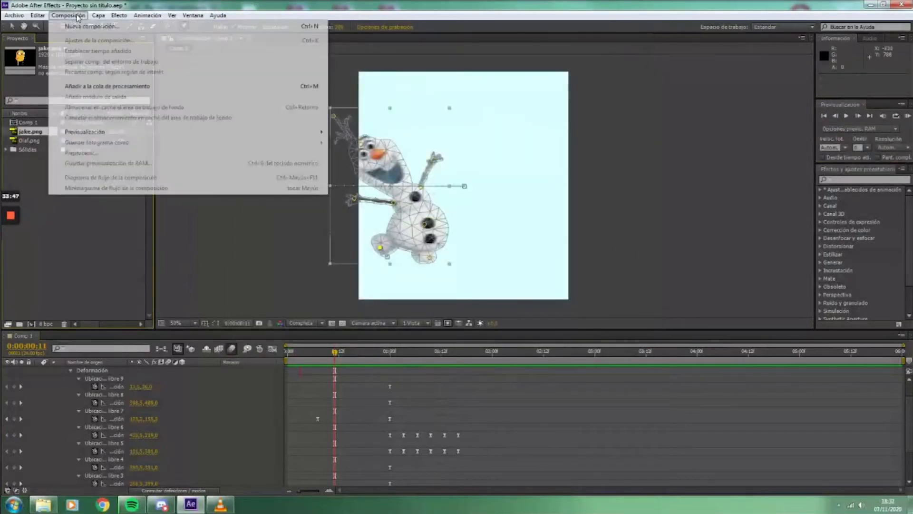
pyautogui.click(86, 27)
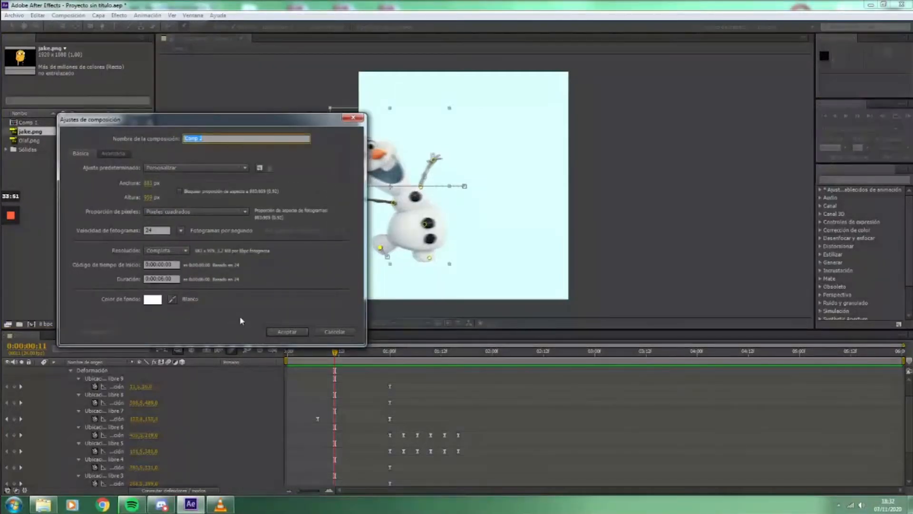
pyautogui.click(284, 332)
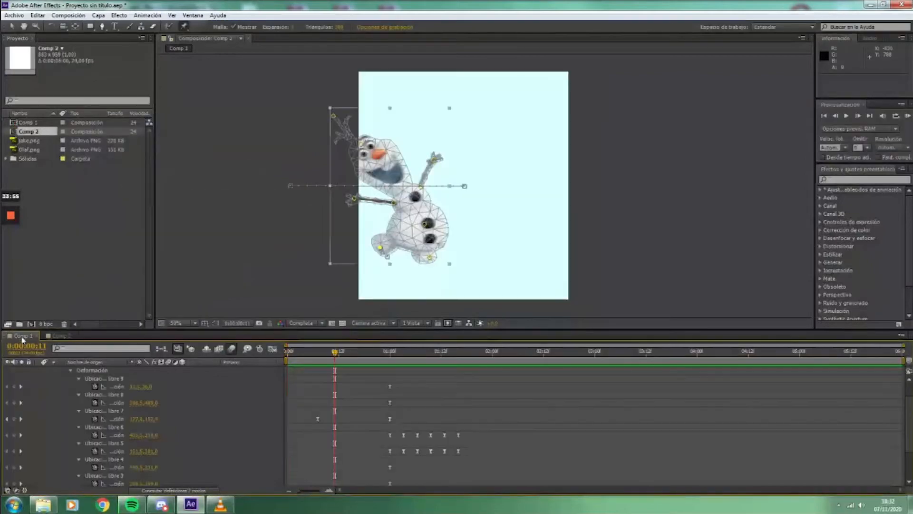
# - Add jake.png as a layer in Comp 2 and scale it to 82%
pyautogui.click(59, 336)
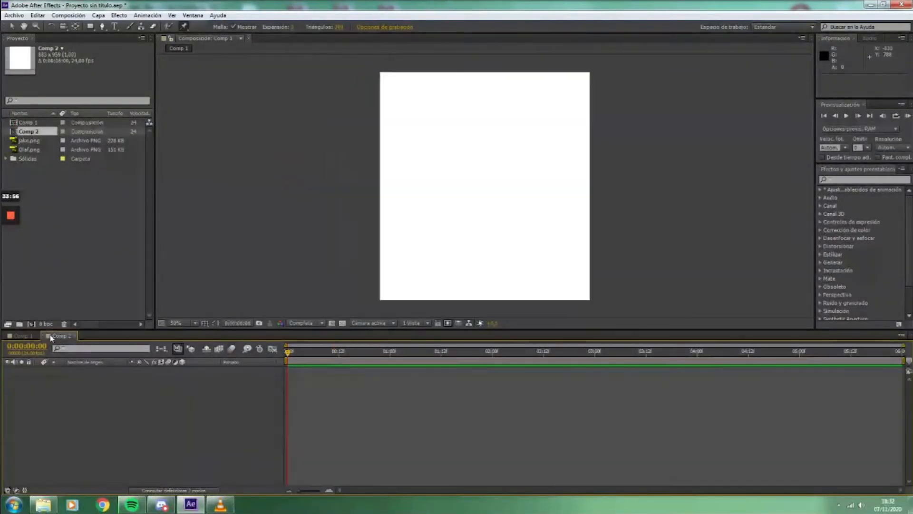
pyautogui.click(25, 335)
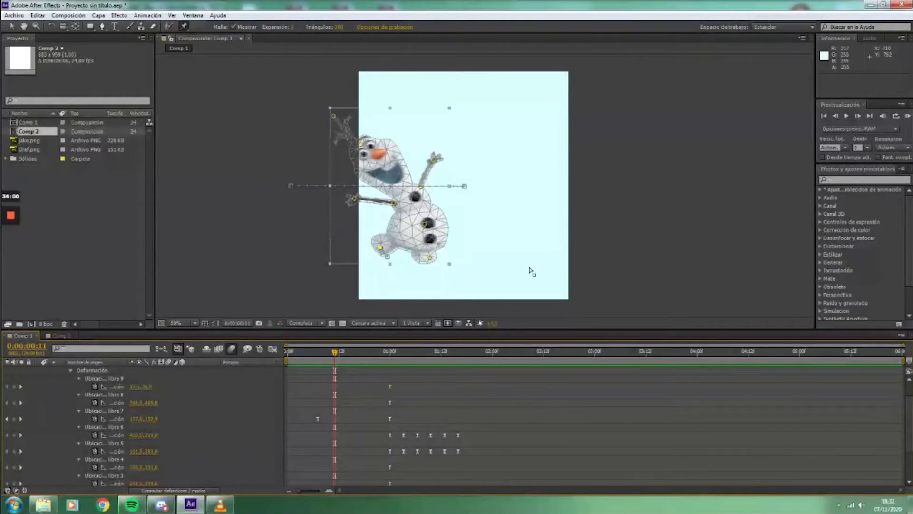
pyautogui.click(54, 335)
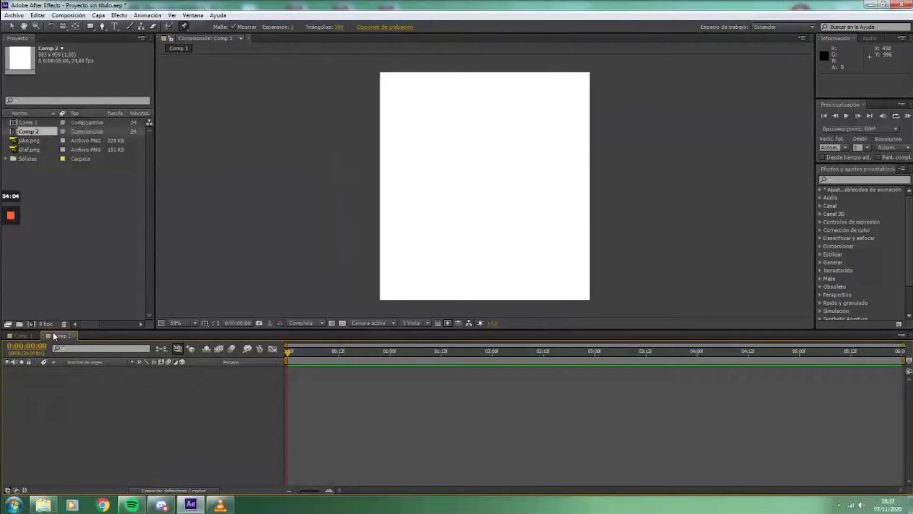
pyautogui.moveTo(32, 140); pyautogui.dragTo(123, 402)
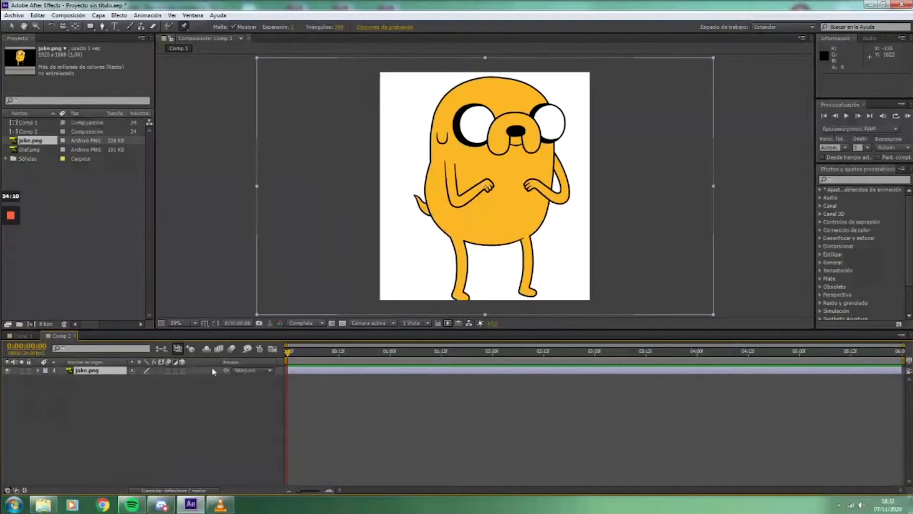
pyautogui.press('s')
pyautogui.moveTo(157, 379); pyautogui.dragTo(153, 383)
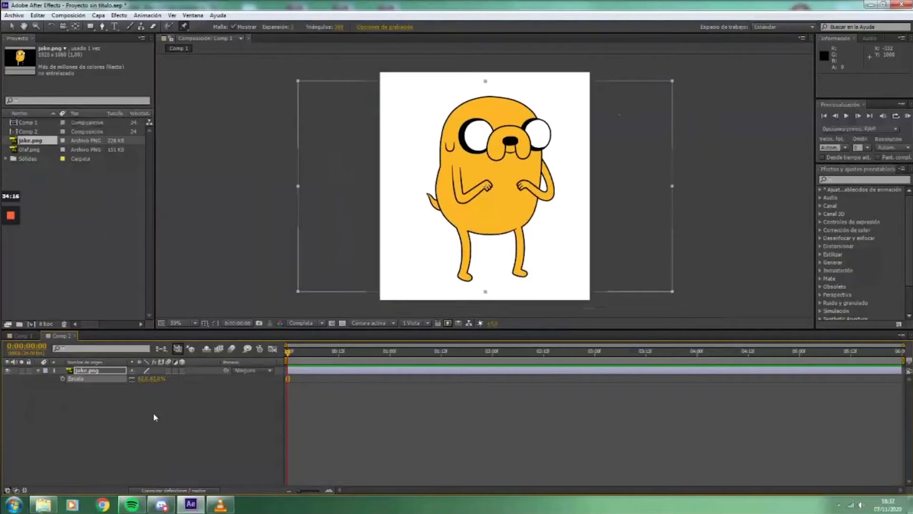
pyautogui.press('Return')
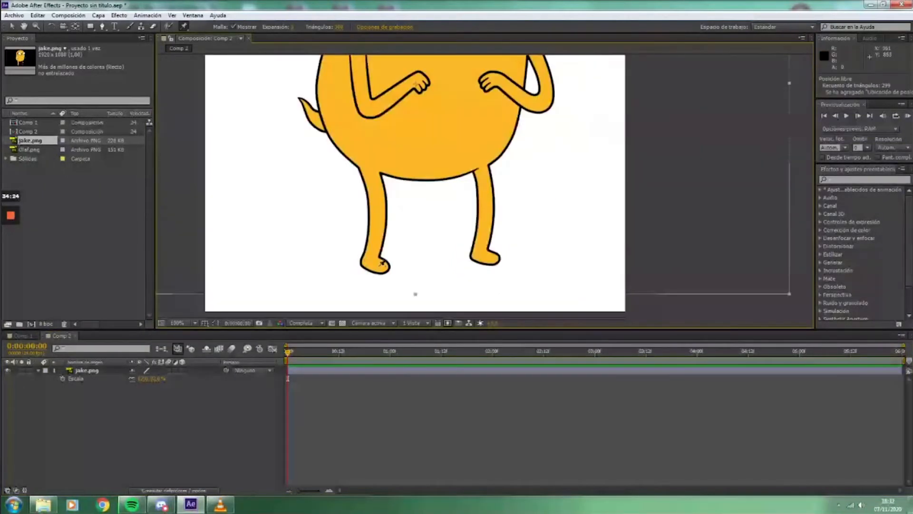
# - Place Puppet pins on both of Jake's feet and one at the top of his head
pyautogui.click(383, 268)
pyautogui.click(473, 256)
pyautogui.click(494, 260)
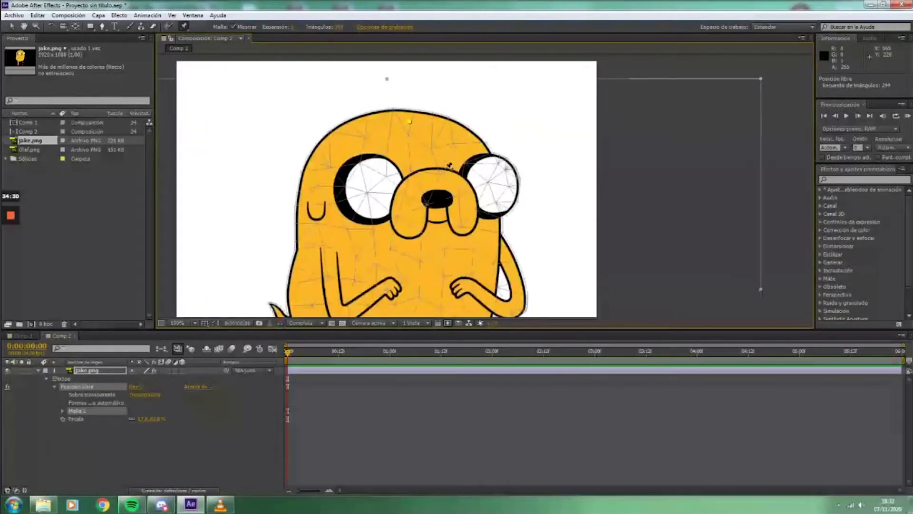
pyautogui.scroll(-1, 445, 164)
pyautogui.press('space')
pyautogui.moveTo(465, 245); pyautogui.dragTo(401, 199)
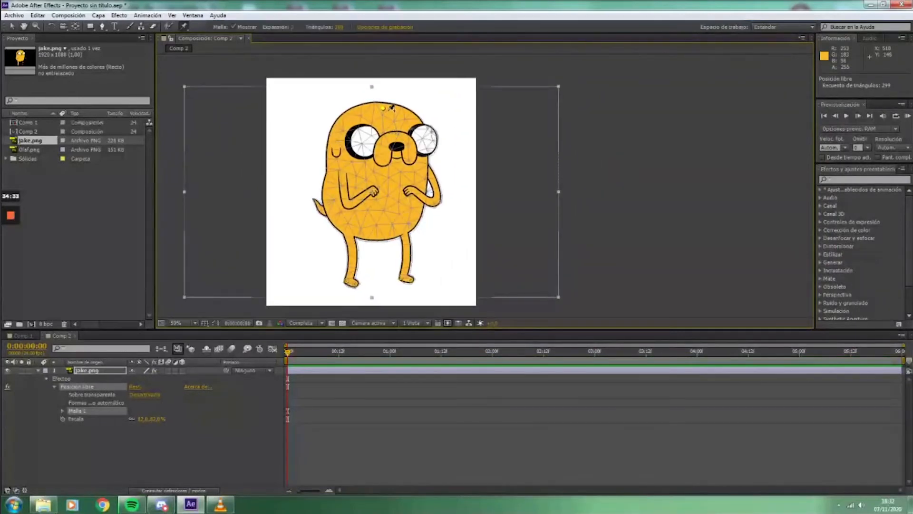
# - Pull the pin on Jake's head downward to test the mesh deformation, and undo the move
pyautogui.moveTo(388, 101); pyautogui.dragTo(387, 157)
pyautogui.scroll(2, 387, 157)
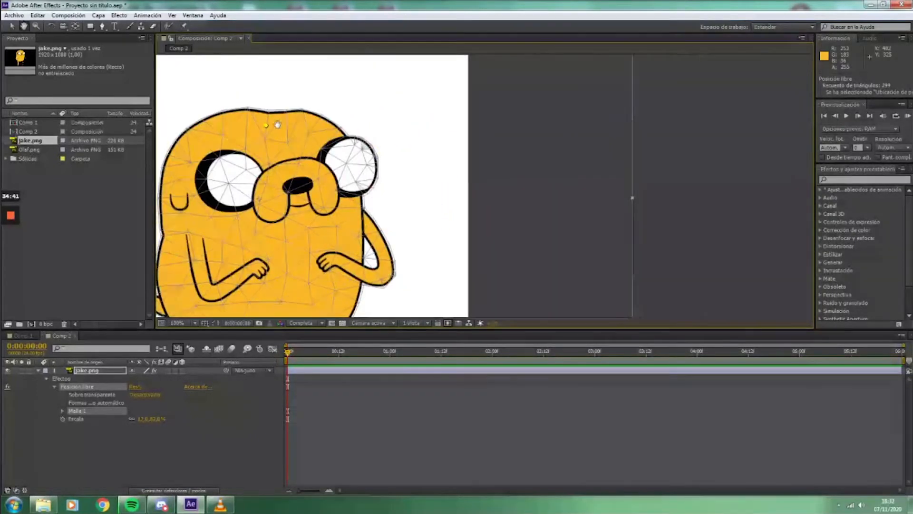
pyautogui.scroll(2, 295, 95)
pyautogui.scroll(-1, 456, 212)
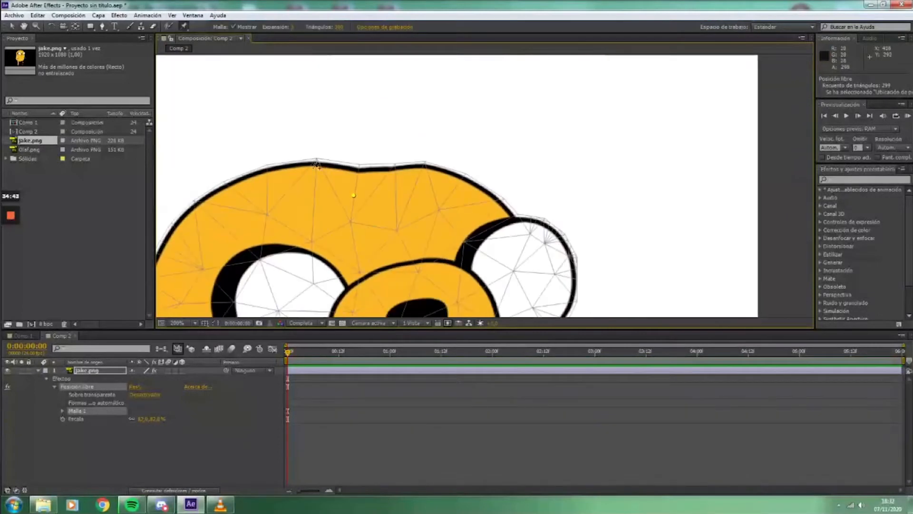
pyautogui.scroll(-3, 430, 187)
pyautogui.moveTo(423, 276); pyautogui.dragTo(392, 210)
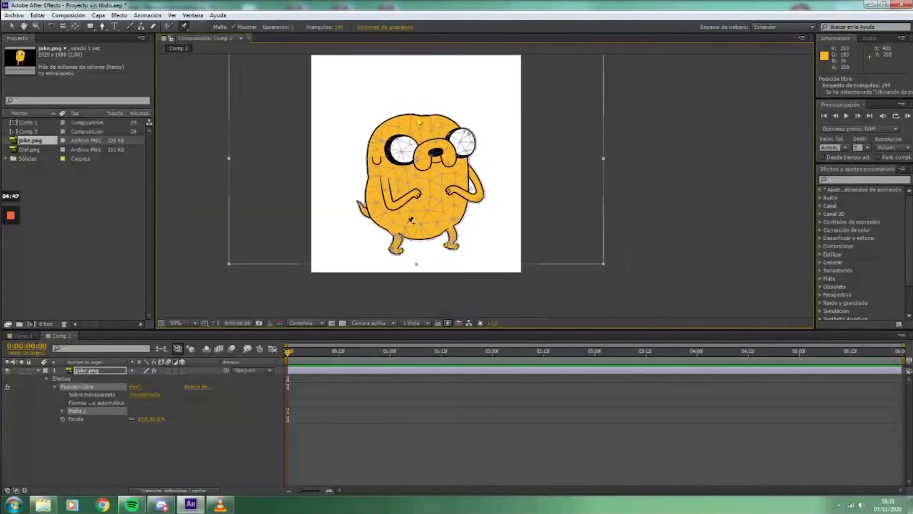
pyautogui.hotkey('ctrl', 'z')
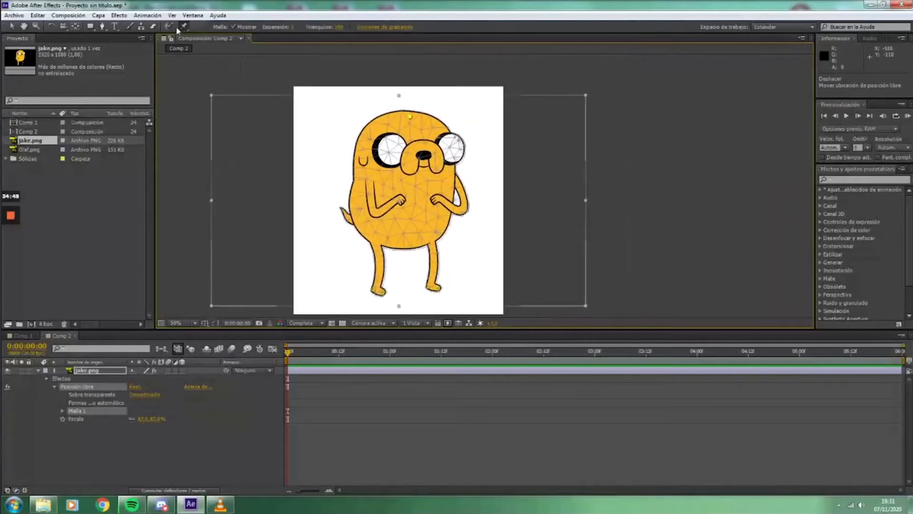
# - With the Puppet Starch tool, add stiffness pins across Jake's forehead as far as the inner edge of the right-hand eye
pyautogui.moveTo(181, 26); pyautogui.dragTo(224, 50)
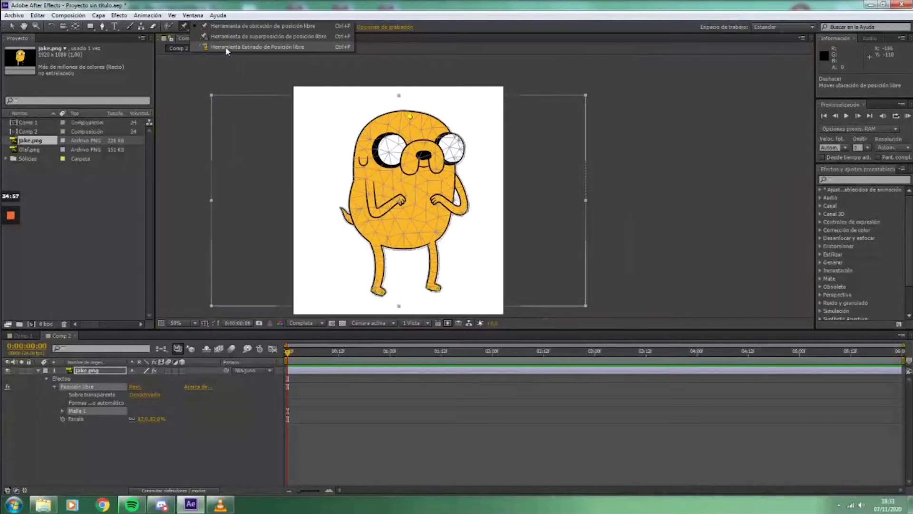
pyautogui.click(226, 47)
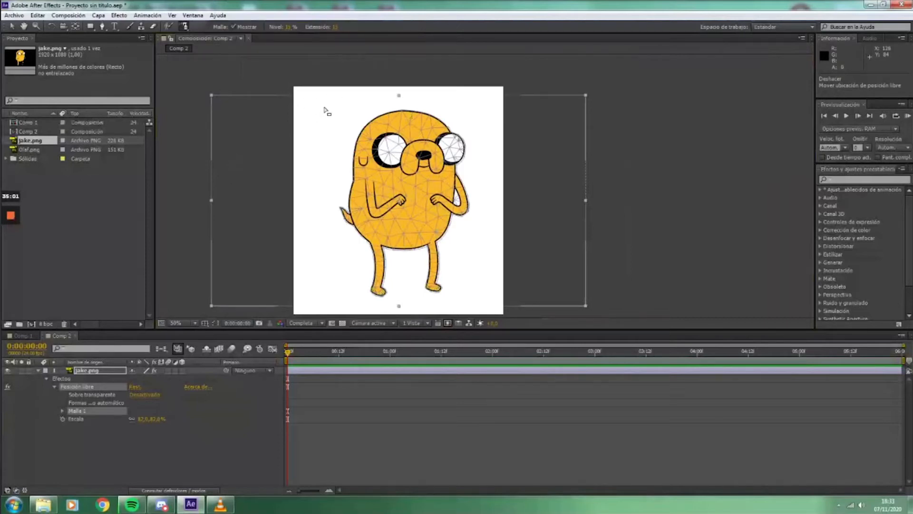
pyautogui.press('.')
pyautogui.moveTo(376, 111); pyautogui.dragTo(404, 207)
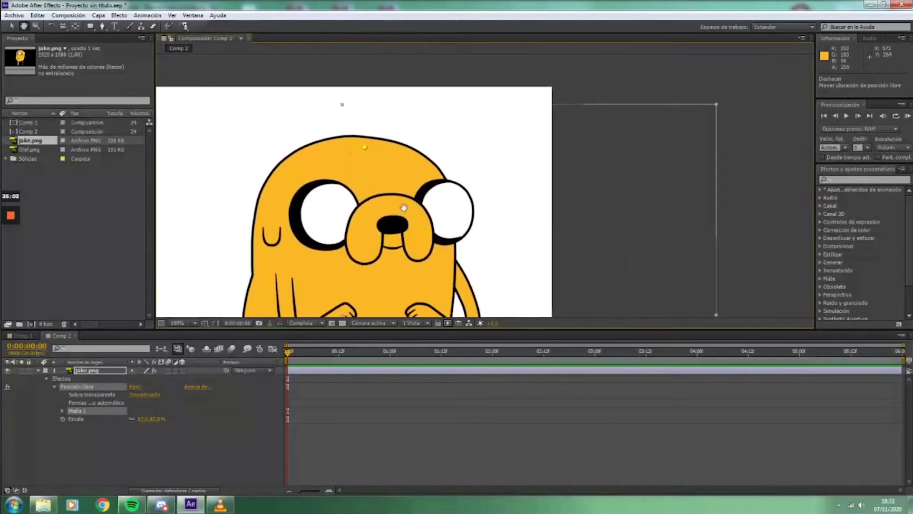
pyautogui.scroll(1, 374, 162)
pyautogui.moveTo(327, 140); pyautogui.dragTo(422, 166)
pyautogui.click(336, 158)
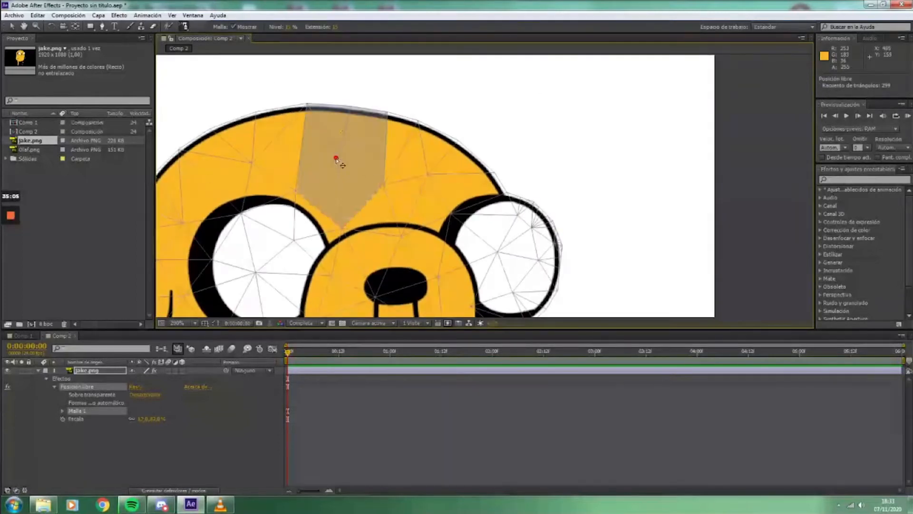
pyautogui.click(384, 183)
pyautogui.click(427, 174)
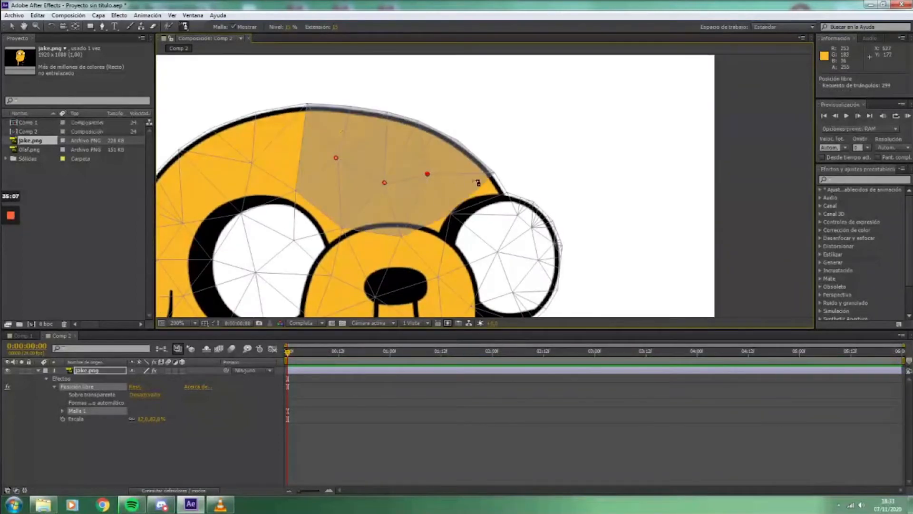
pyautogui.click(453, 213)
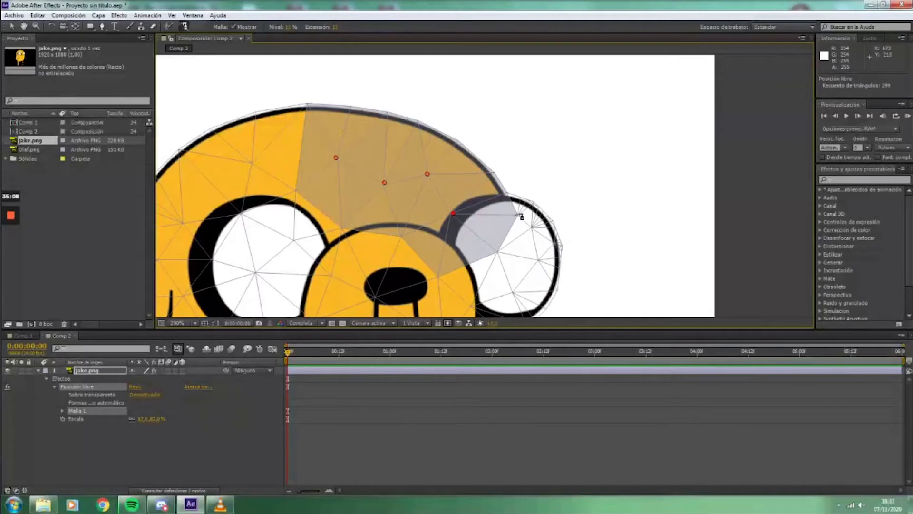
# - Add four starch pins along the upper and outer part of the right-hand eye
pyautogui.click(515, 213)
pyautogui.click(530, 226)
pyautogui.click(537, 258)
pyautogui.click(554, 242)
# - Add starch pins around the upper left-hand eye and down the left side of Jake's head
pyautogui.click(296, 190)
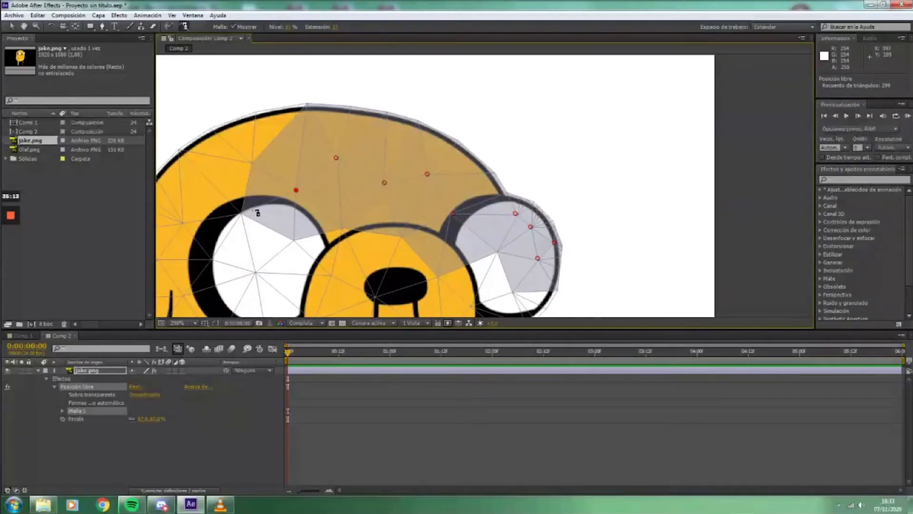
pyautogui.click(241, 213)
pyautogui.click(253, 163)
pyautogui.moveTo(238, 184); pyautogui.dragTo(357, 161)
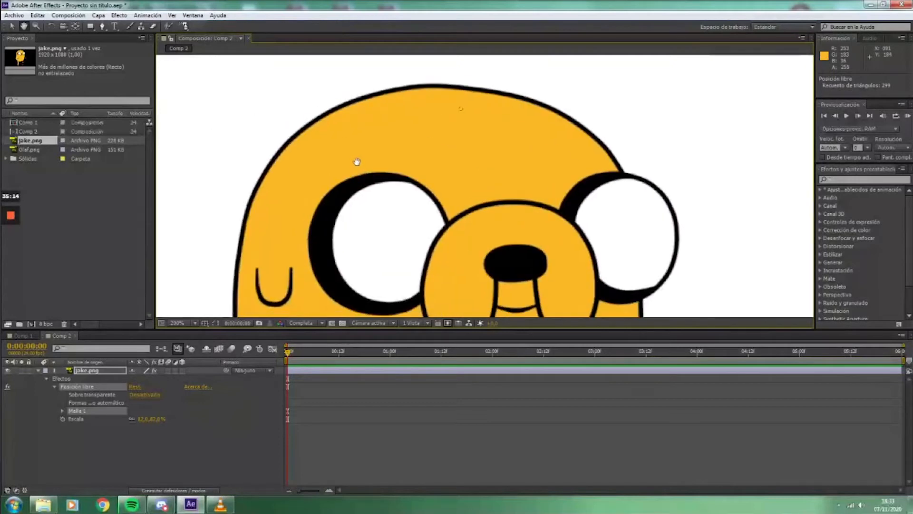
pyautogui.click(299, 198)
pyautogui.click(274, 231)
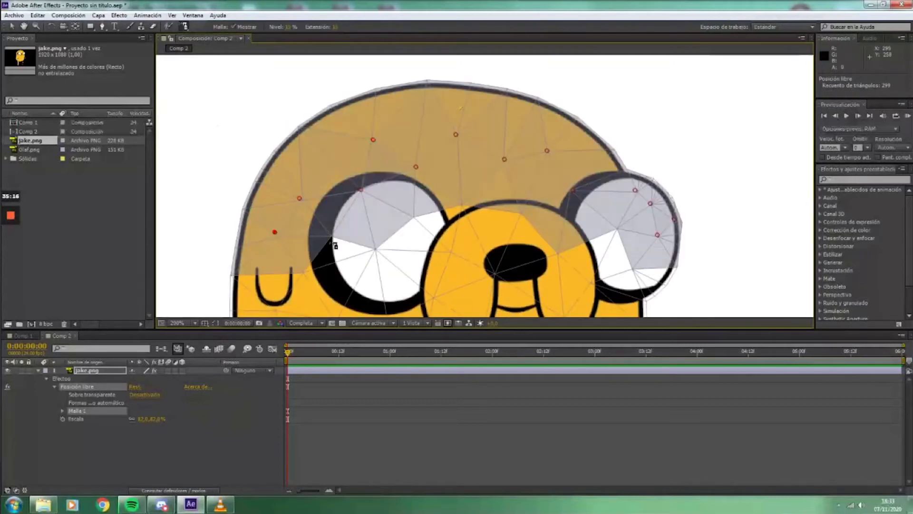
# - Add starch pins at the centre of the left-hand eye, on the side of the muzzle and below the nose
pyautogui.click(374, 247)
pyautogui.click(449, 252)
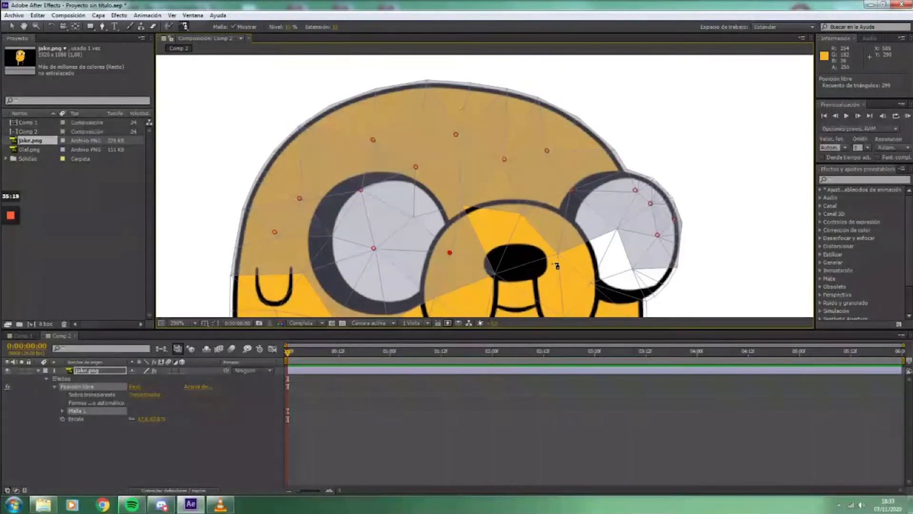
pyautogui.click(495, 274)
pyautogui.moveTo(422, 252); pyautogui.dragTo(329, 153)
pyautogui.scroll(-1, 411, 186)
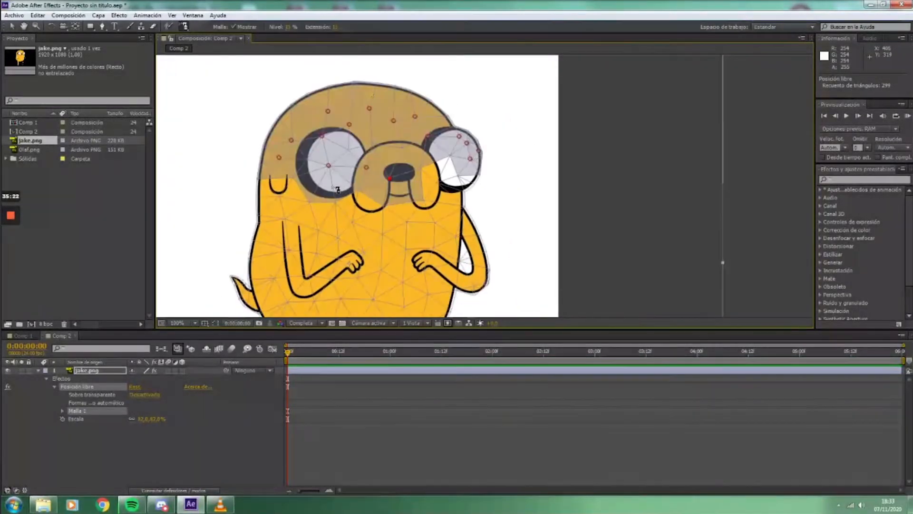
pyautogui.scroll(-1, 338, 197)
pyautogui.moveTo(376, 220); pyautogui.dragTo(338, 211)
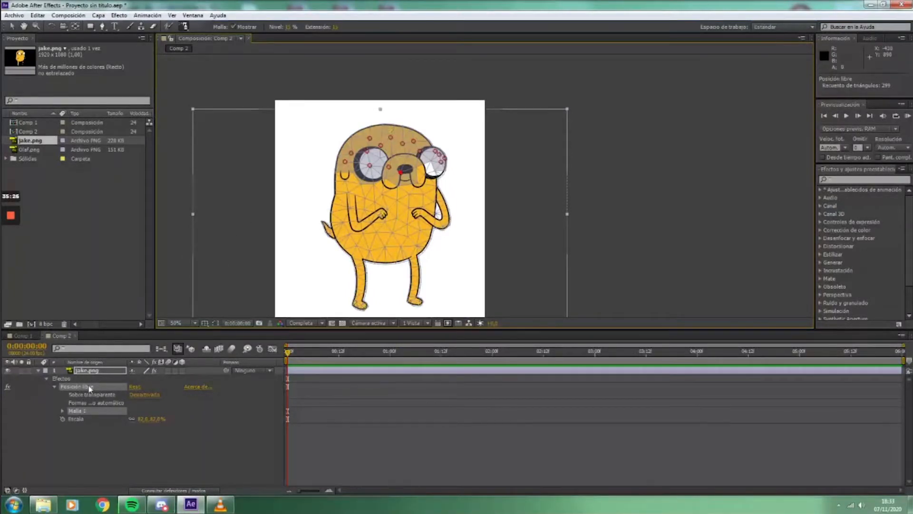
# - Expand the Posición libre effect and Malla 1 on the jake.png layer to list its Inflexibilidad pins
pyautogui.click(54, 386)
pyautogui.click(47, 379)
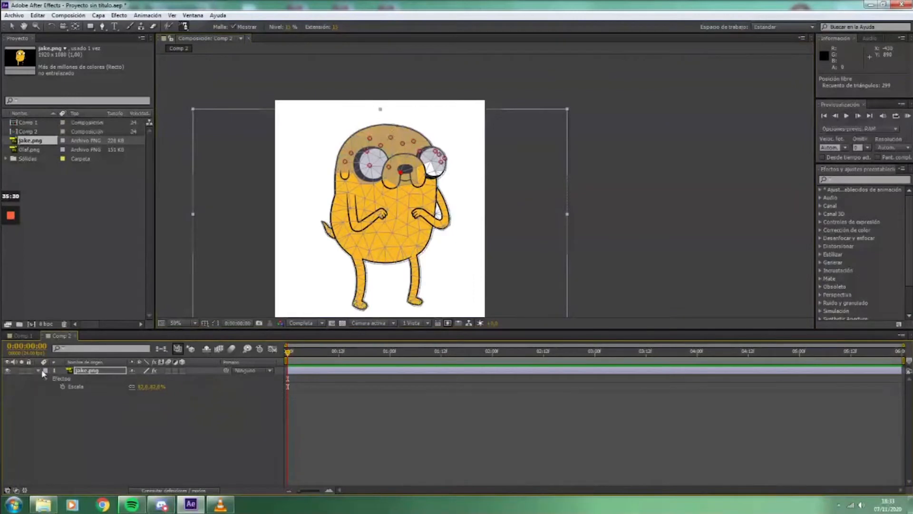
pyautogui.click(93, 372)
pyautogui.click(47, 378)
pyautogui.click(54, 387)
pyautogui.click(63, 410)
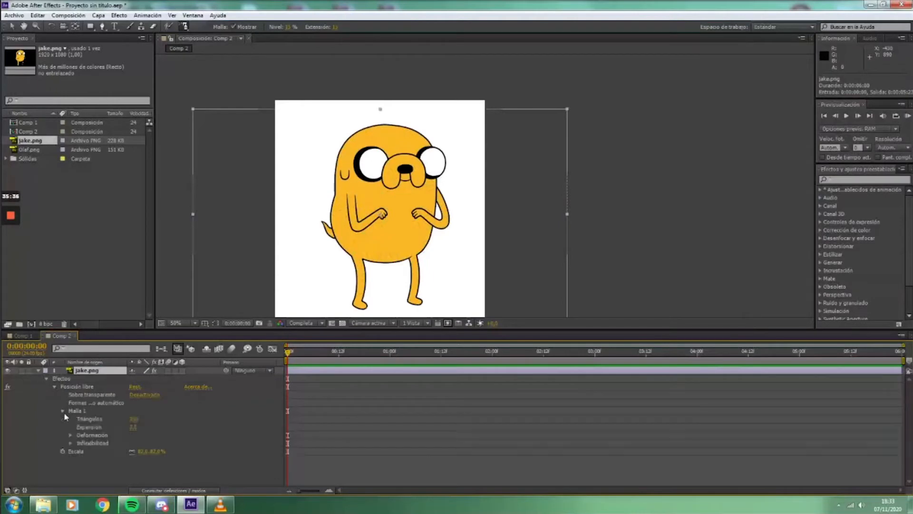
pyautogui.click(71, 443)
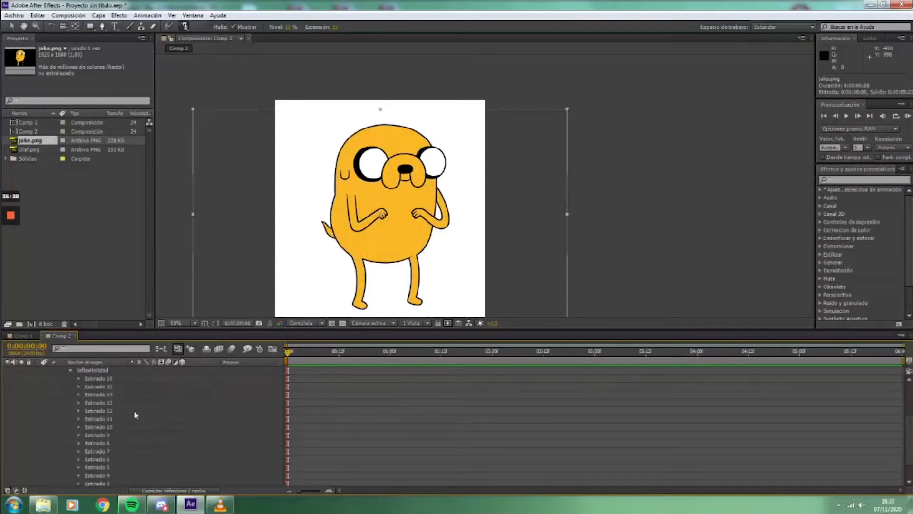
# - Increase the Extensión of the Estirado 15 pin until its stiffness area covers the muzzle and upper chest down to the hands
pyautogui.click(103, 378)
pyautogui.click(105, 394)
pyautogui.click(102, 387)
pyautogui.click(103, 379)
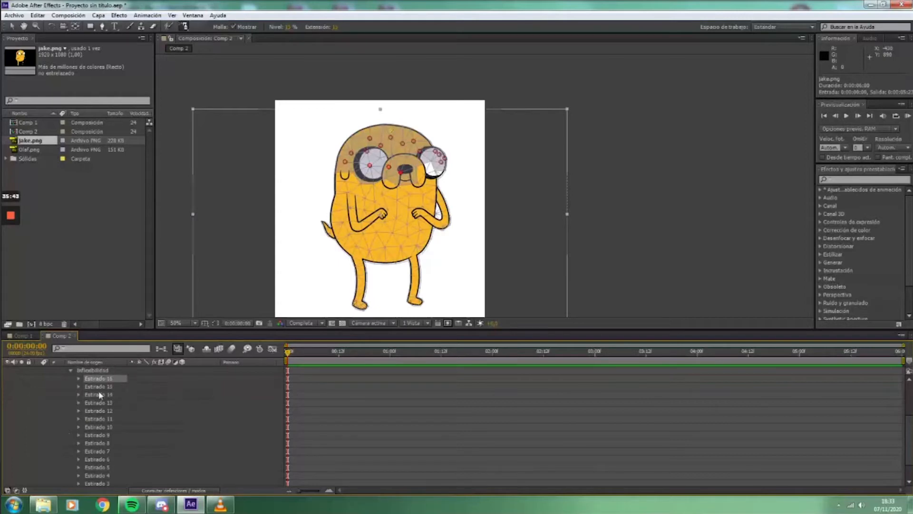
pyautogui.click(78, 386)
pyautogui.click(88, 386)
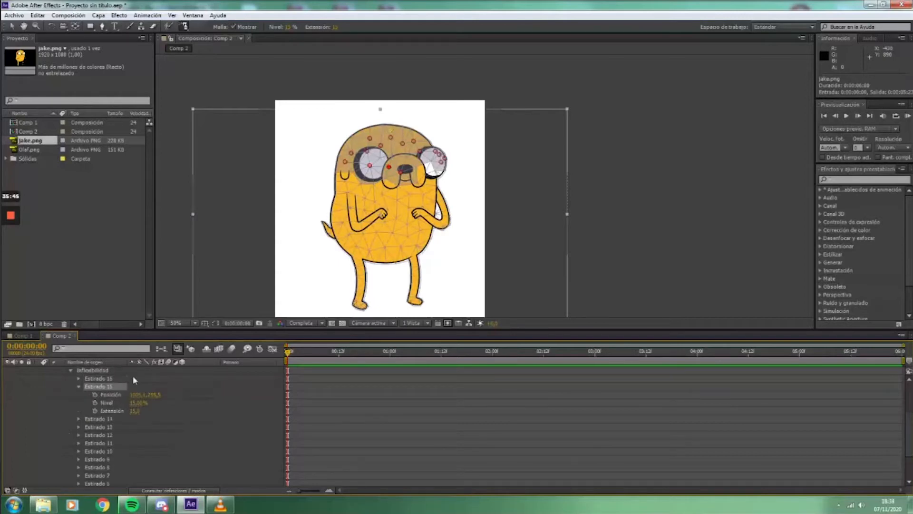
pyautogui.moveTo(135, 411); pyautogui.dragTo(156, 411)
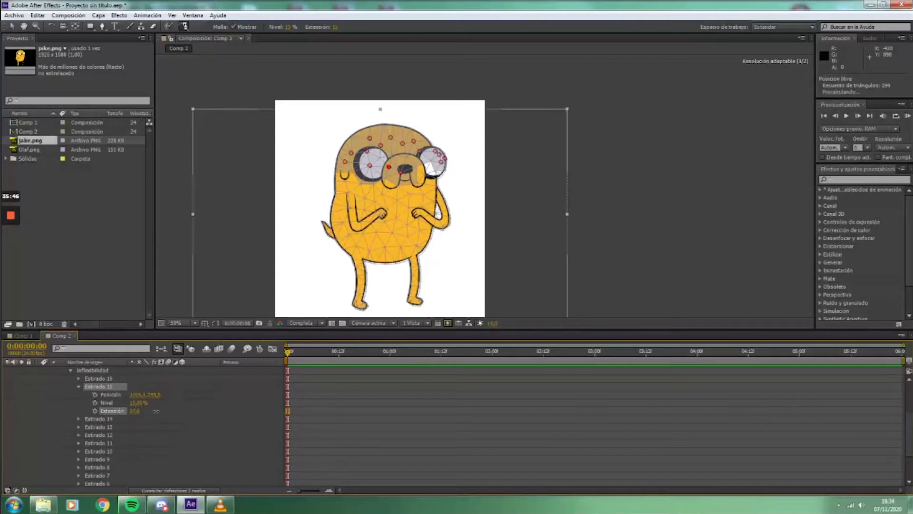
pyautogui.hotkey('ctrl', 'z')
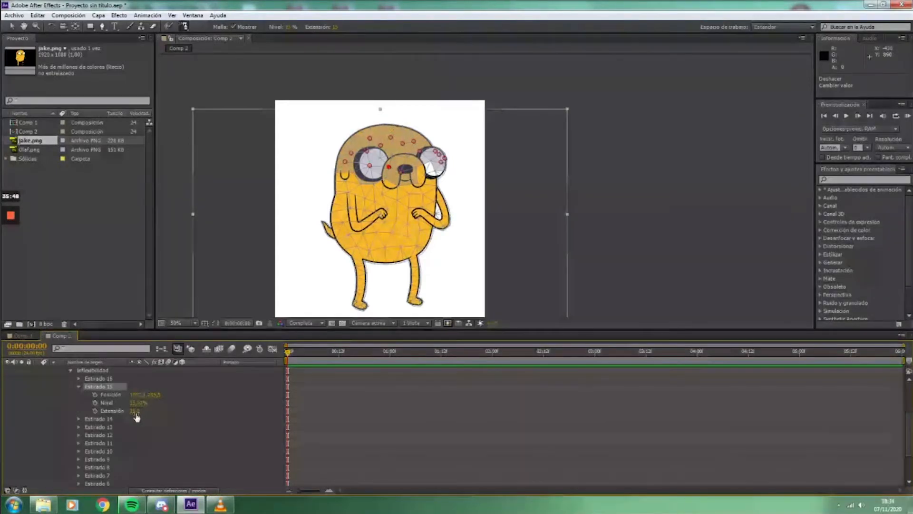
pyautogui.moveTo(136, 411); pyautogui.dragTo(236, 416)
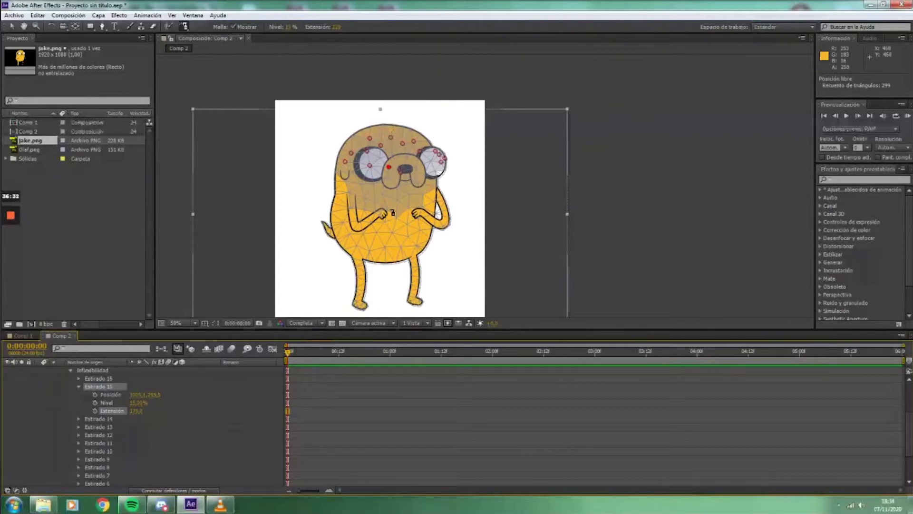
# - Collapse the Inflexibilidad group and add starch pins below the left ear and at the lower edge of the right-hand eye
pyautogui.scroll(2, 392, 209)
pyautogui.press('h')
pyautogui.moveTo(362, 172); pyautogui.dragTo(390, 200)
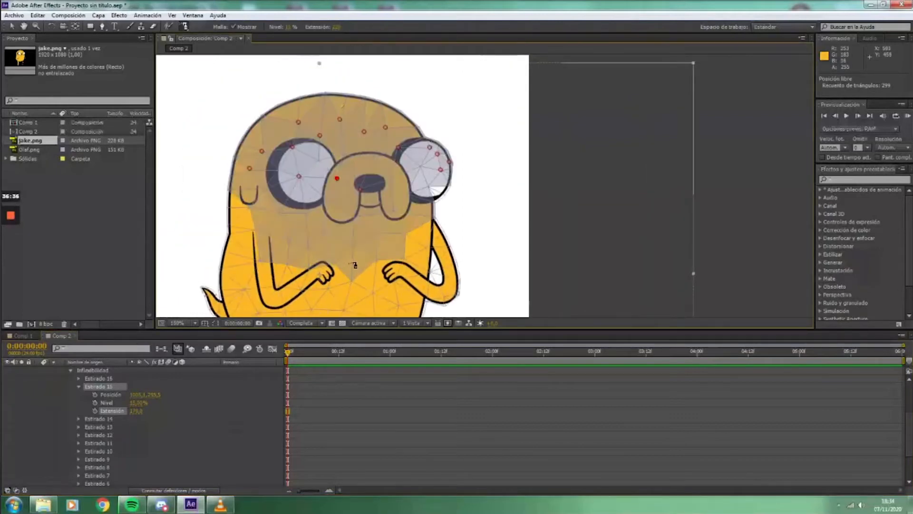
pyautogui.press('h')
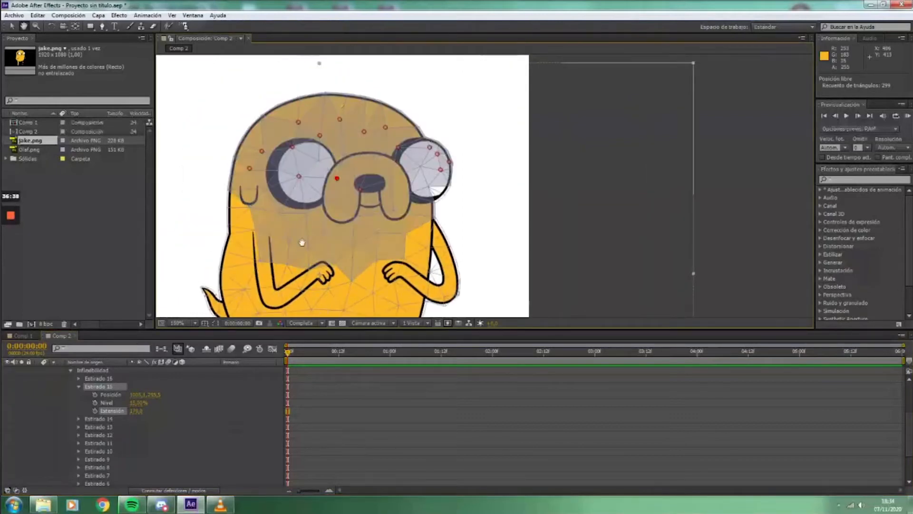
pyautogui.moveTo(302, 243); pyautogui.dragTo(328, 132)
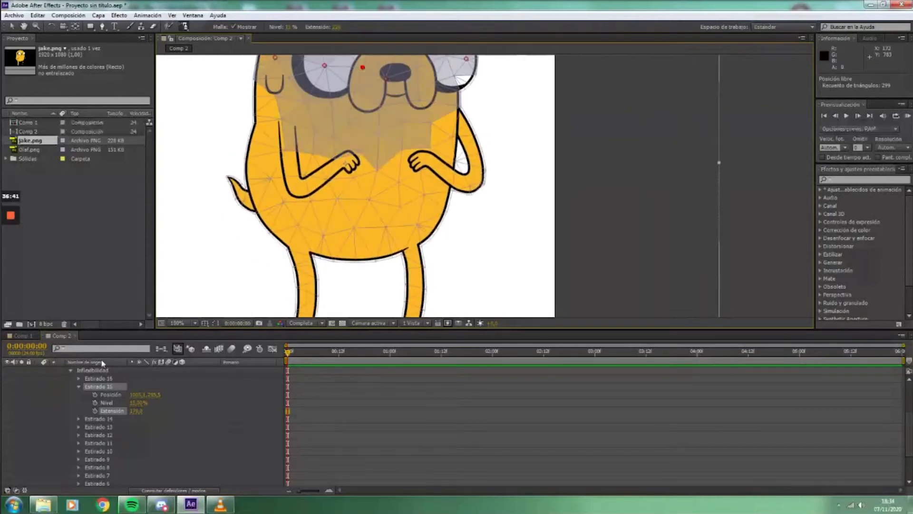
pyautogui.click(70, 370)
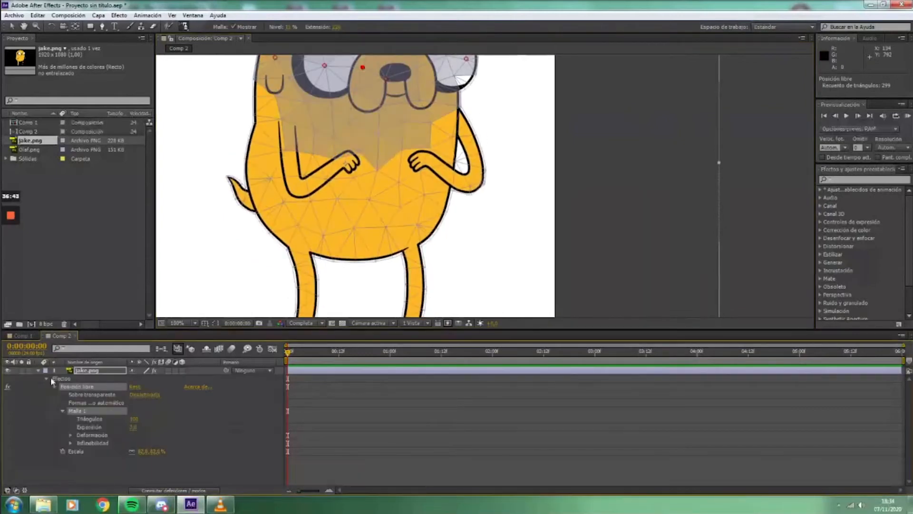
pyautogui.moveTo(284, 96); pyautogui.dragTo(263, 176)
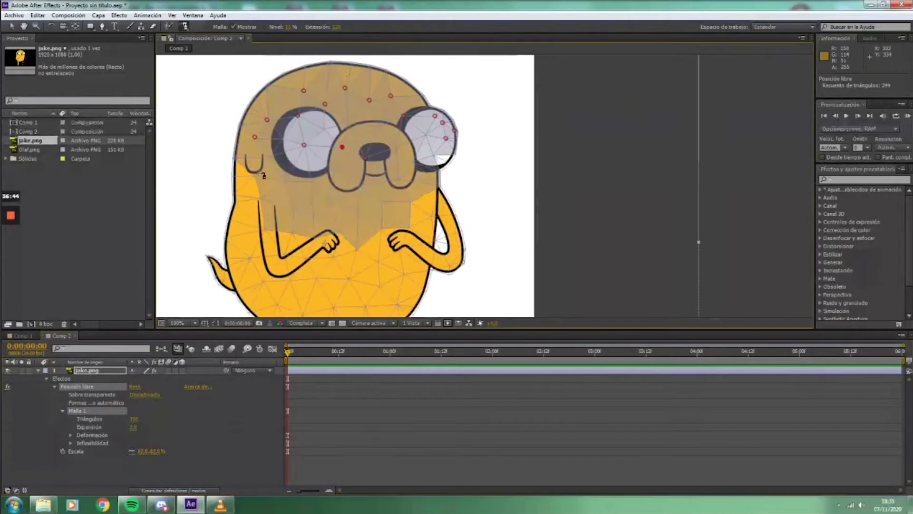
pyautogui.click(255, 175)
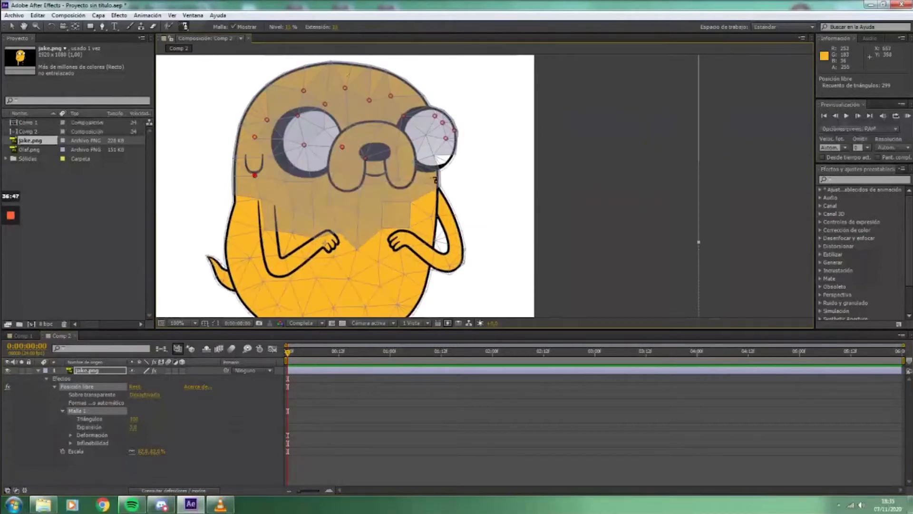
pyautogui.click(434, 155)
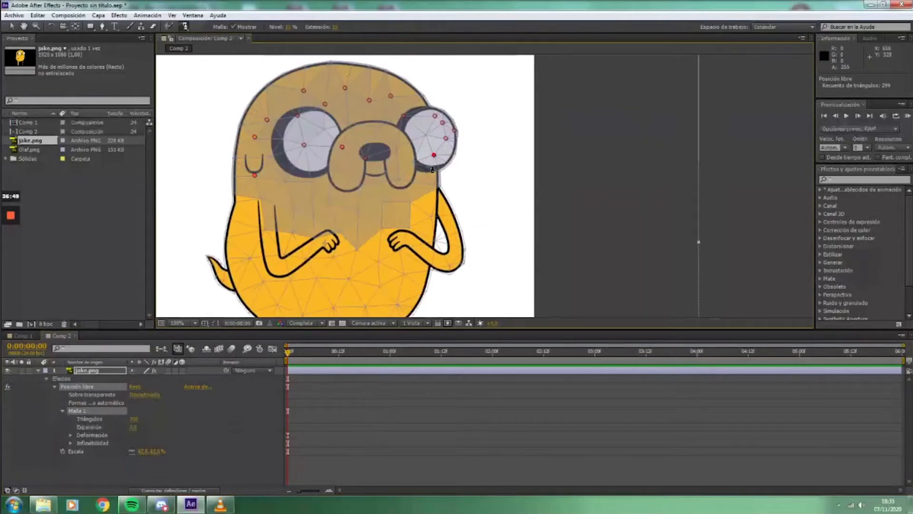
pyautogui.moveTo(414, 187); pyautogui.dragTo(410, 212)
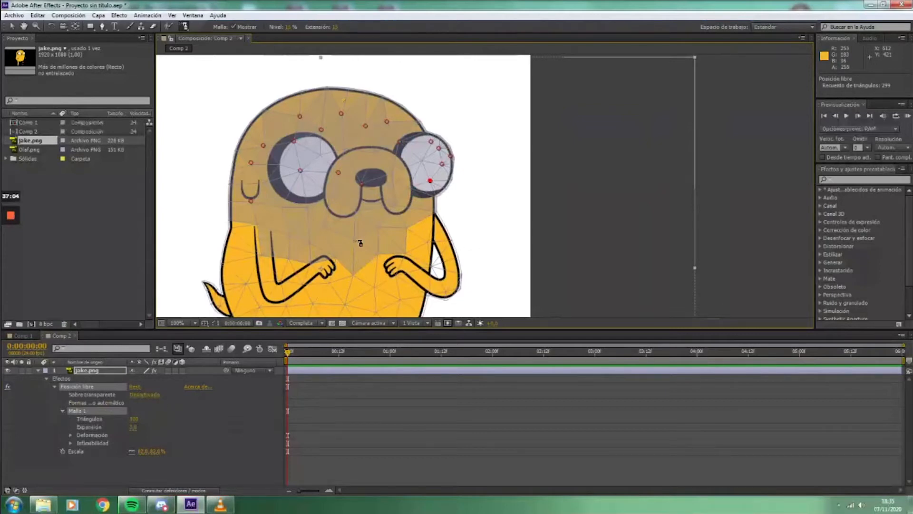
# - Dismiss the Windows colour scheme prompt and activate the Puppet Pin tool for the jake.png layer
pyautogui.click(186, 28)
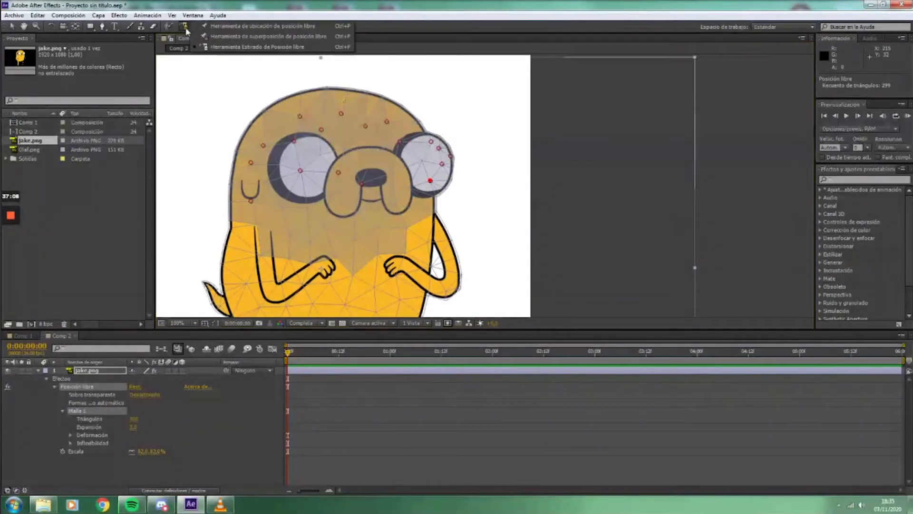
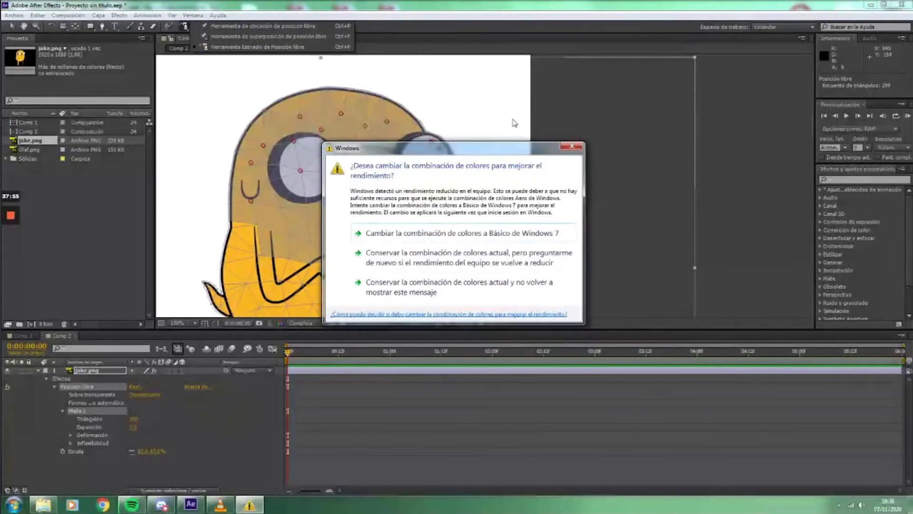
pyautogui.click(571, 146)
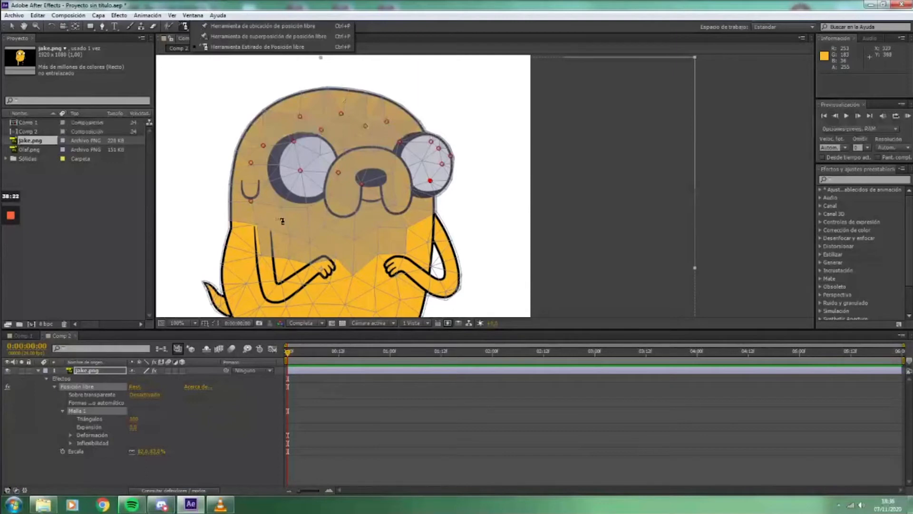
pyautogui.press('space')
pyautogui.moveTo(290, 216); pyautogui.dragTo(332, 199)
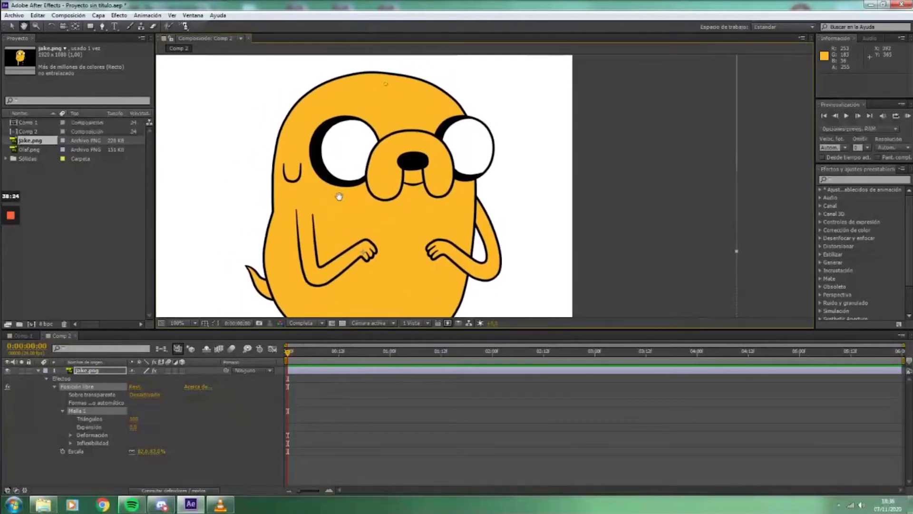
pyautogui.press(',')
pyautogui.moveTo(184, 26); pyautogui.dragTo(215, 29)
pyautogui.press('.')
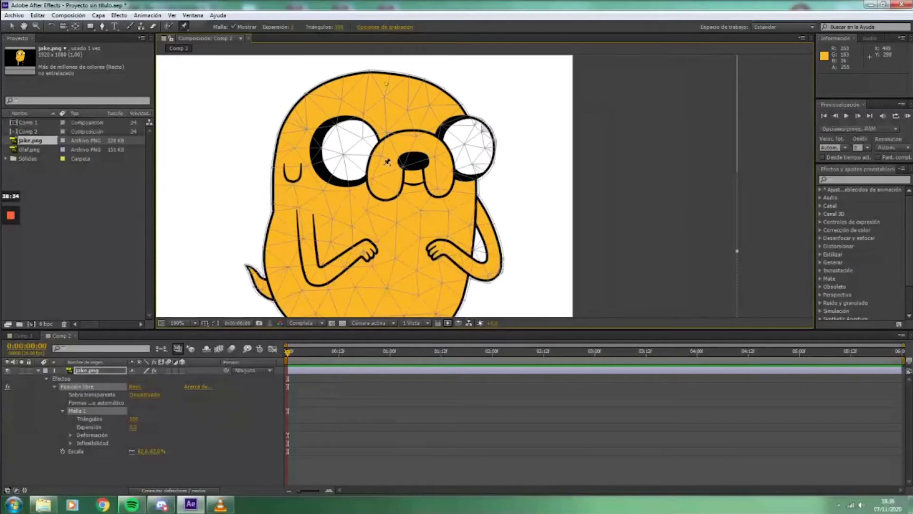
pyautogui.scroll(-1, 388, 163)
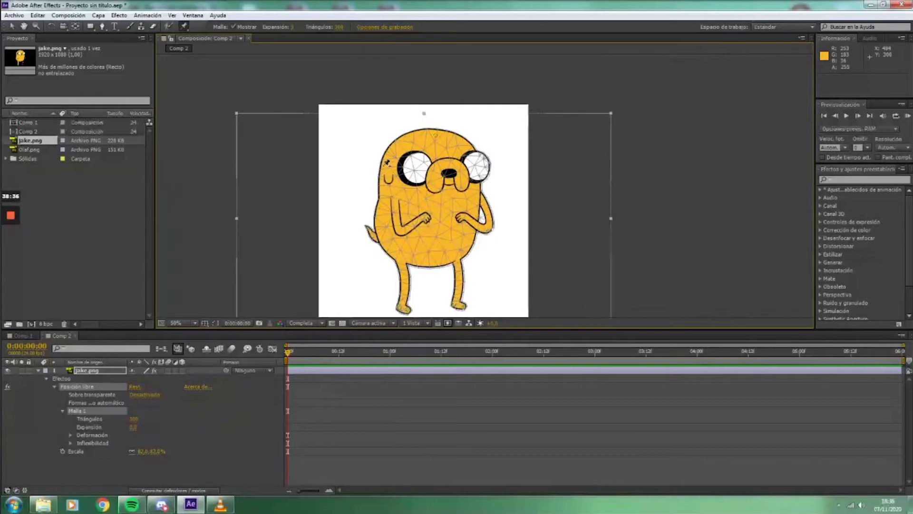
pyautogui.scroll(3, 415, 185)
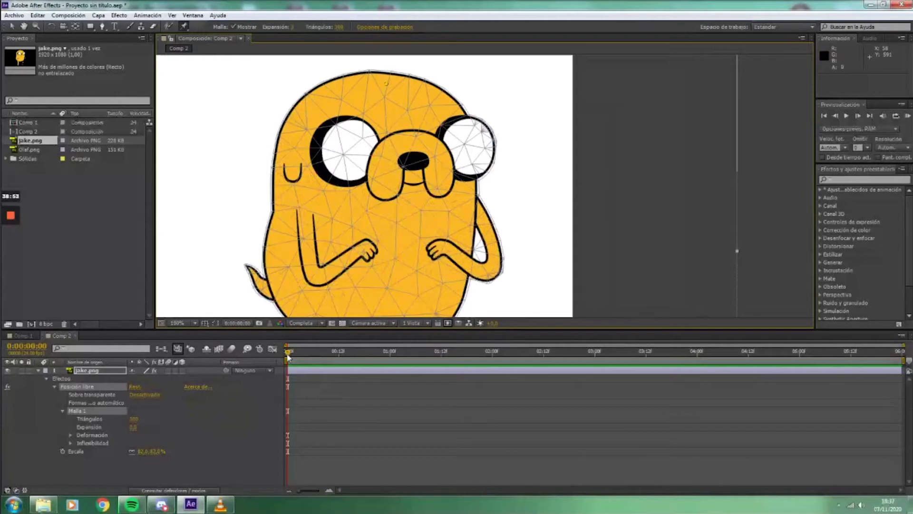
# - Select the puppet pin at the top of Jake's head, check the starch area and return to the Puppet Pin tool
pyautogui.click(386, 84)
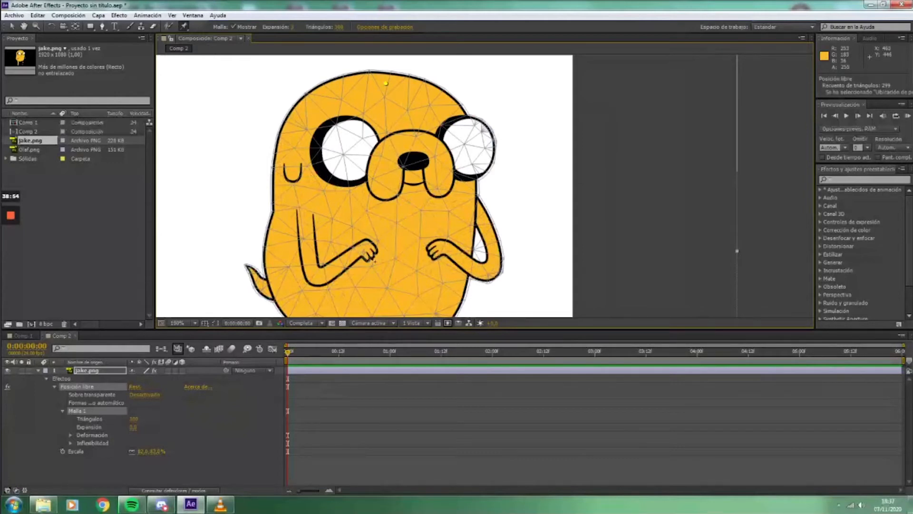
pyautogui.moveTo(314, 354); pyautogui.dragTo(288, 353)
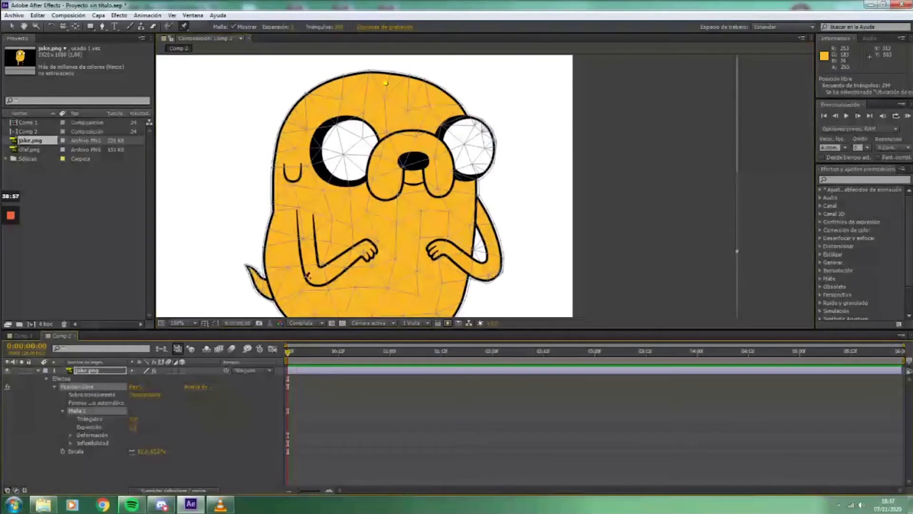
pyautogui.press('space')
pyautogui.moveTo(358, 196)
pyautogui.mouseDown()
pyautogui.moveTo(361, 129)
pyautogui.moveTo(360, 208)
pyautogui.mouseUp()
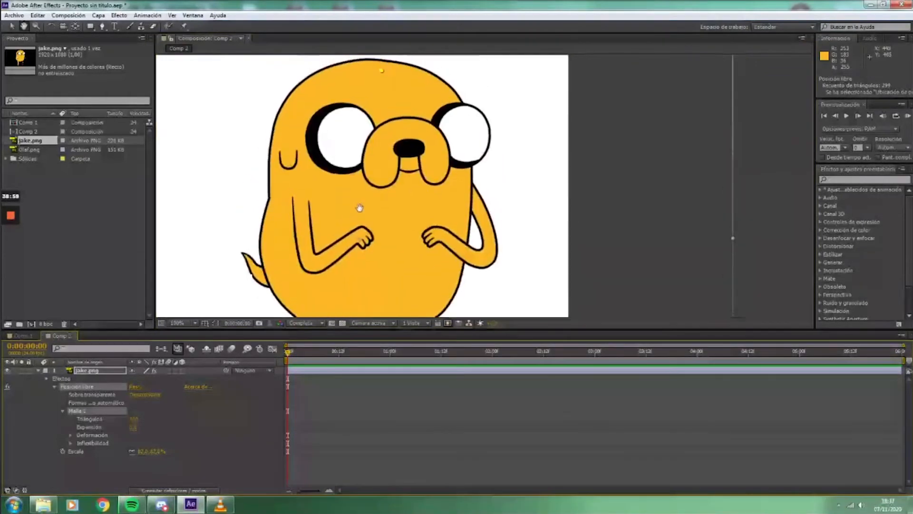
pyautogui.scroll(-1, 359, 208)
pyautogui.press('space')
pyautogui.moveTo(420, 236); pyautogui.dragTo(372, 219)
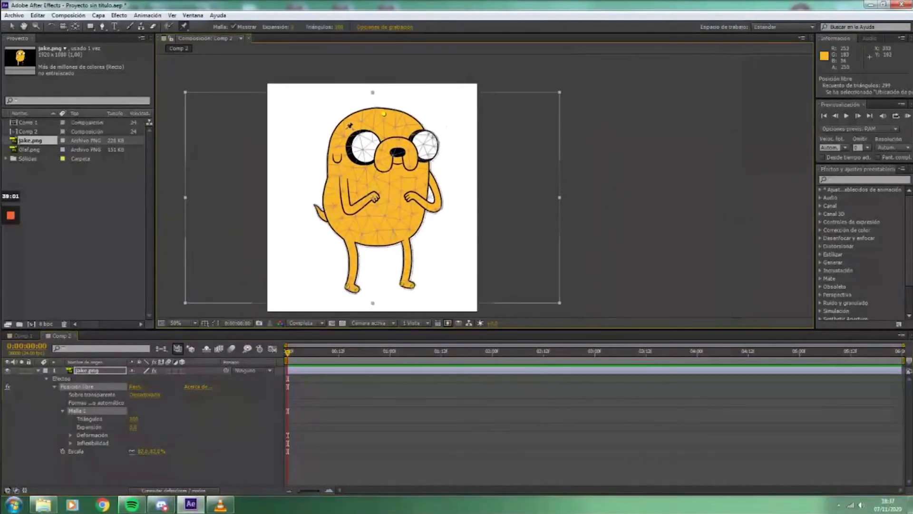
pyautogui.moveTo(184, 26); pyautogui.dragTo(240, 51)
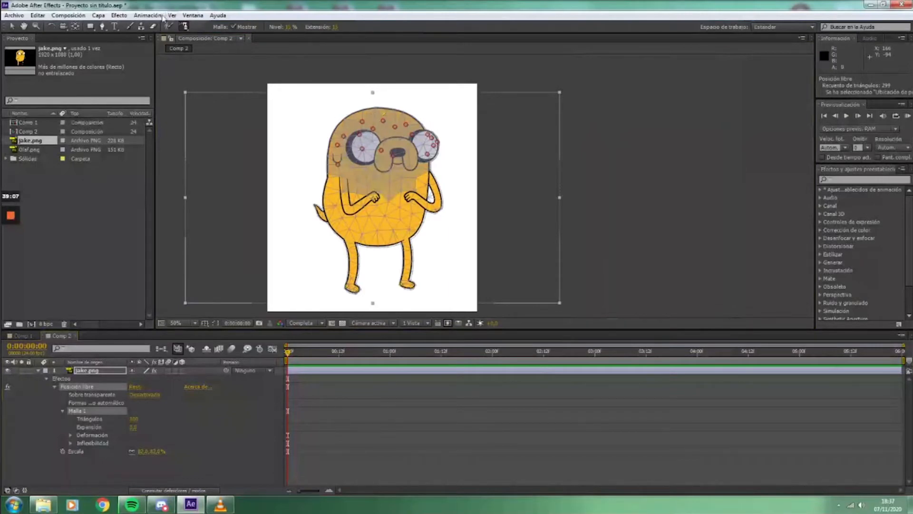
pyautogui.moveTo(185, 26); pyautogui.dragTo(209, 27)
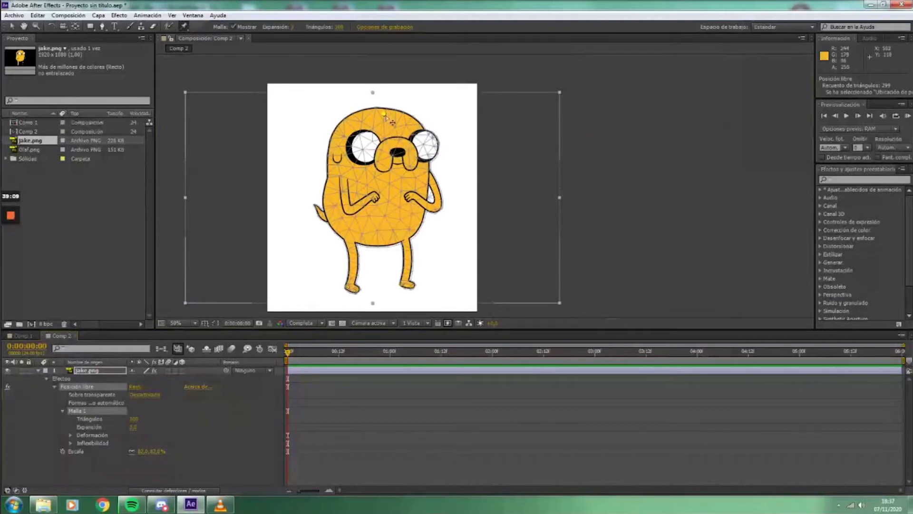
# - Try pulling the head pin downward to test the deformation, and undo the moves
pyautogui.moveTo(384, 115); pyautogui.dragTo(384, 137)
pyautogui.scroll(2, 384, 135)
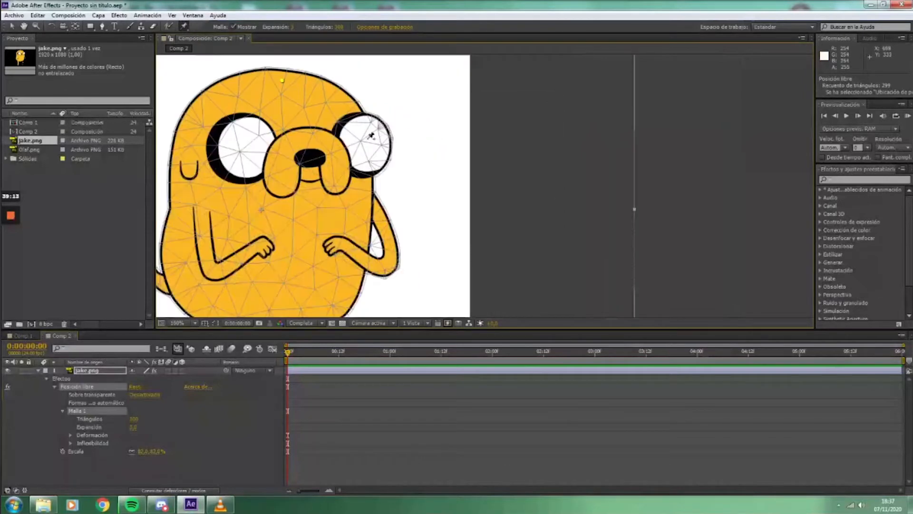
pyautogui.moveTo(335, 94); pyautogui.dragTo(332, 78)
pyautogui.click(320, 170)
pyautogui.moveTo(333, 76); pyautogui.dragTo(328, 110)
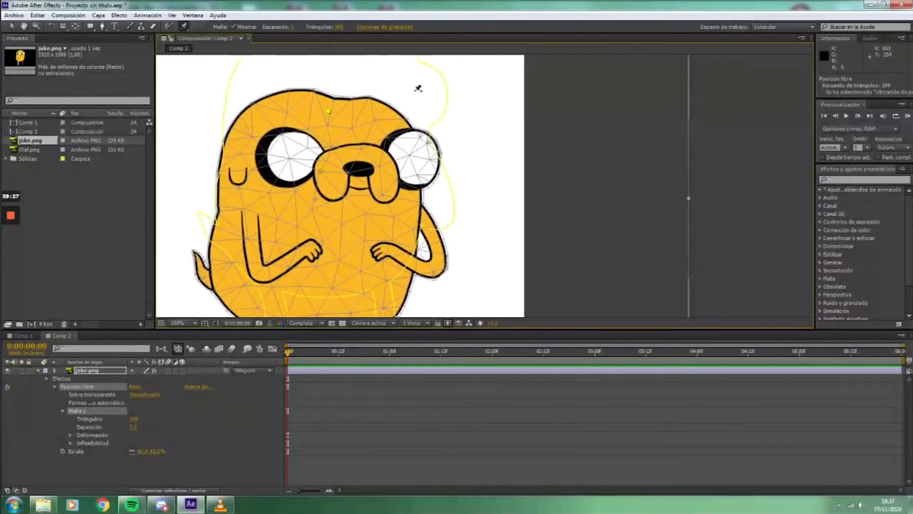
pyautogui.hotkey('ctrl', 'z')
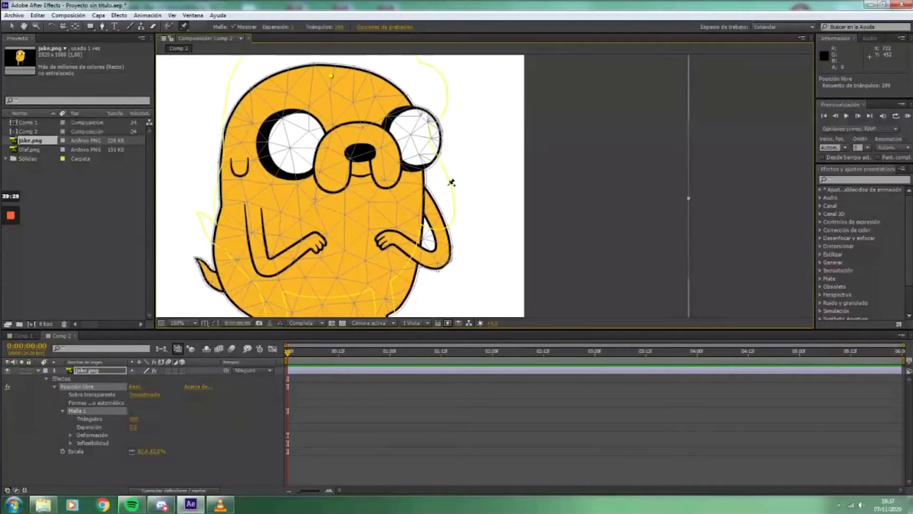
pyautogui.moveTo(470, 233); pyautogui.dragTo(454, 161)
pyautogui.scroll(-1, 442, 138)
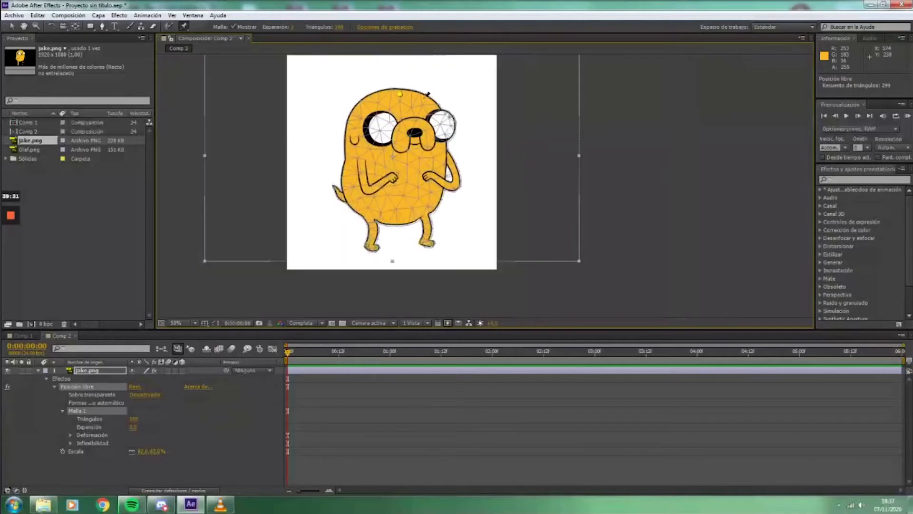
pyautogui.hotkey('ctrl', 'z')
# - Lower the head pin slightly and record it swaying from side to side in arcs, starting at the first frame
pyautogui.moveTo(427, 123); pyautogui.dragTo(428, 163)
pyautogui.moveTo(402, 132); pyautogui.dragTo(402, 121)
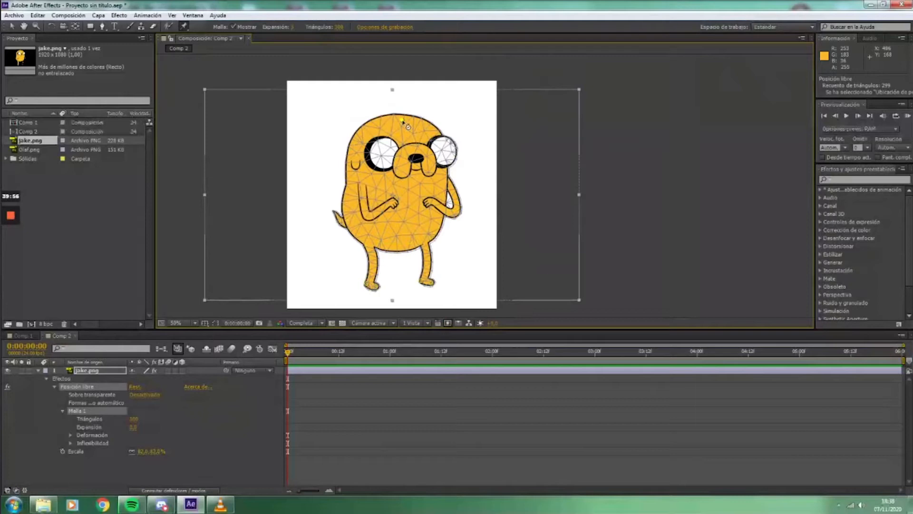
pyautogui.moveTo(402, 122); pyautogui.dragTo(374, 119)
# - Examine the recorded motion path over Jake's head and undo the stray pin moves made there
pyautogui.scroll(2, 448, 162)
pyautogui.moveTo(431, 173); pyautogui.dragTo(584, 340)
pyautogui.moveTo(340, 122); pyautogui.dragTo(446, 193)
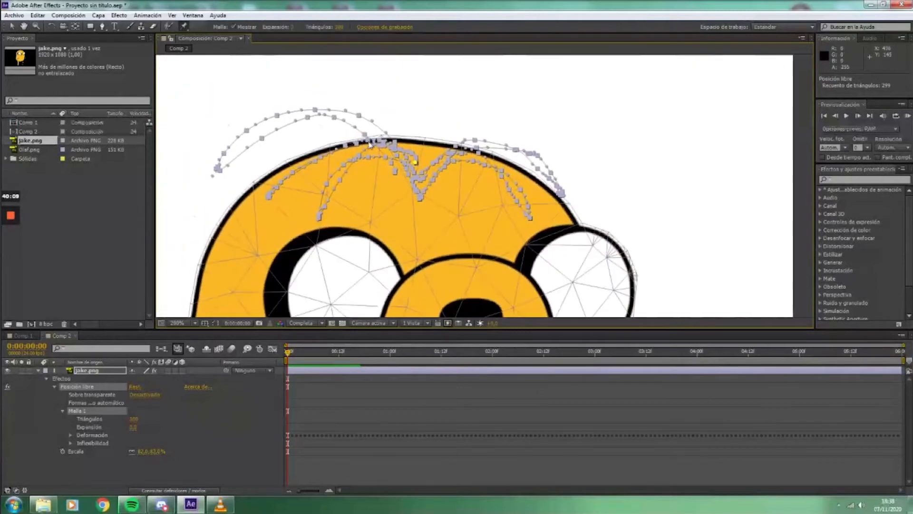
pyautogui.scroll(2, 280, 133)
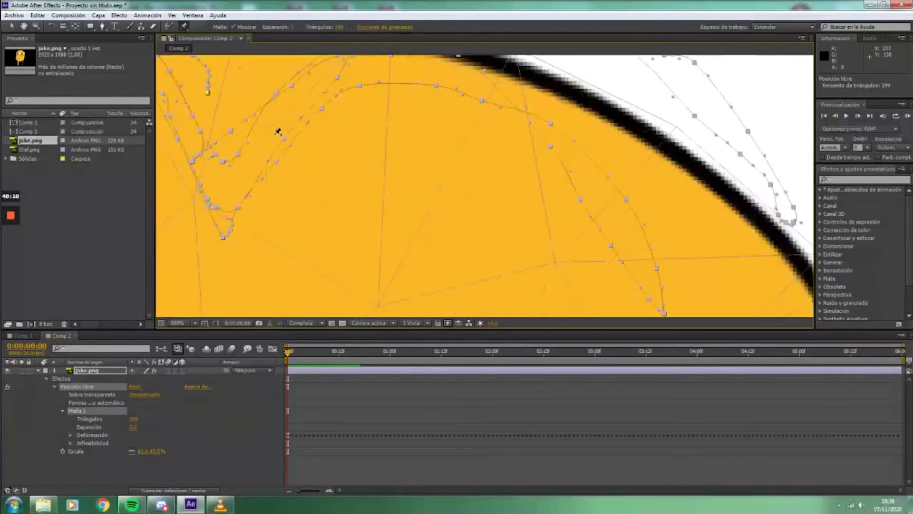
pyautogui.scroll(-1, 314, 188)
pyautogui.hotkey('ctrl', 'z')
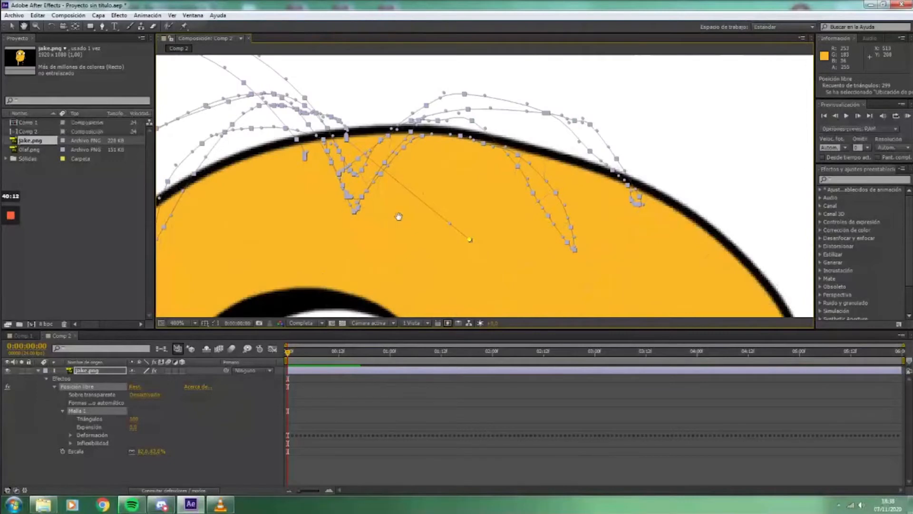
pyautogui.hotkey('ctrl', 'z')
pyautogui.scroll(-2, 485, 185)
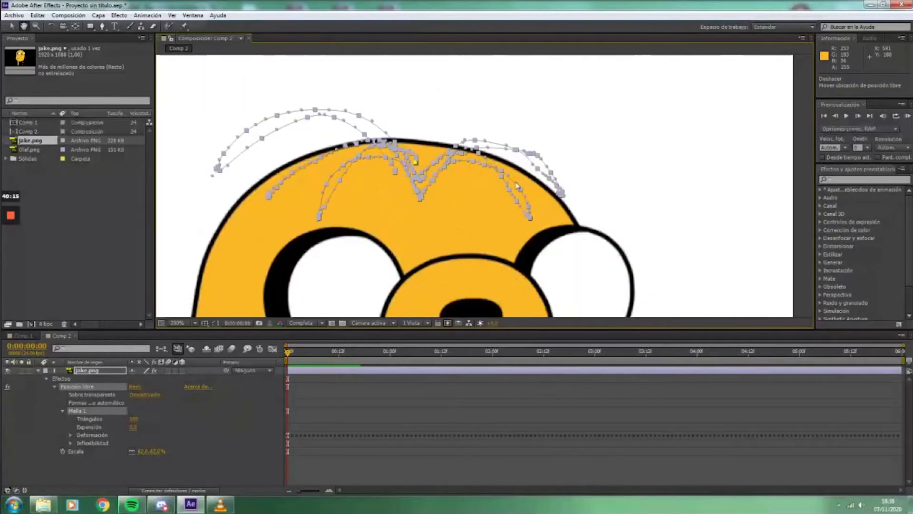
pyautogui.press('space')
pyautogui.scroll(-1, 546, 175)
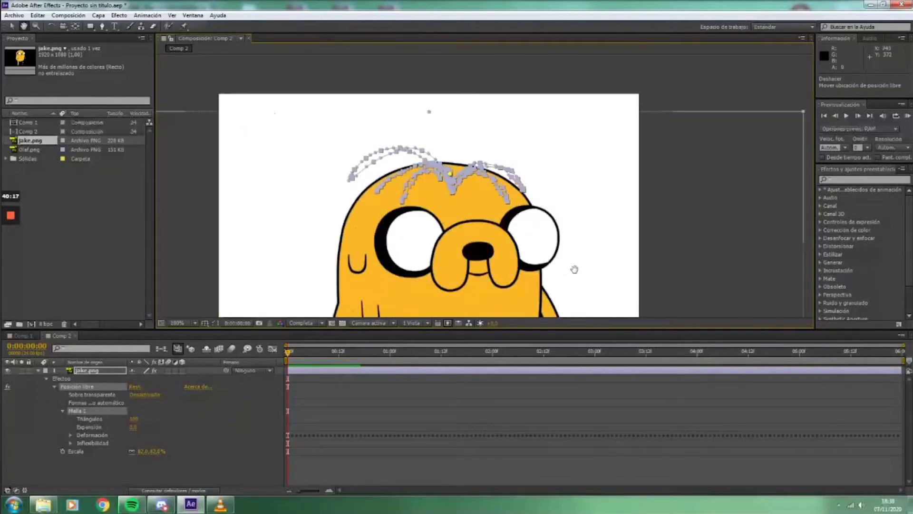
pyautogui.moveTo(559, 296); pyautogui.dragTo(565, 216)
pyautogui.scroll(-1, 561, 219)
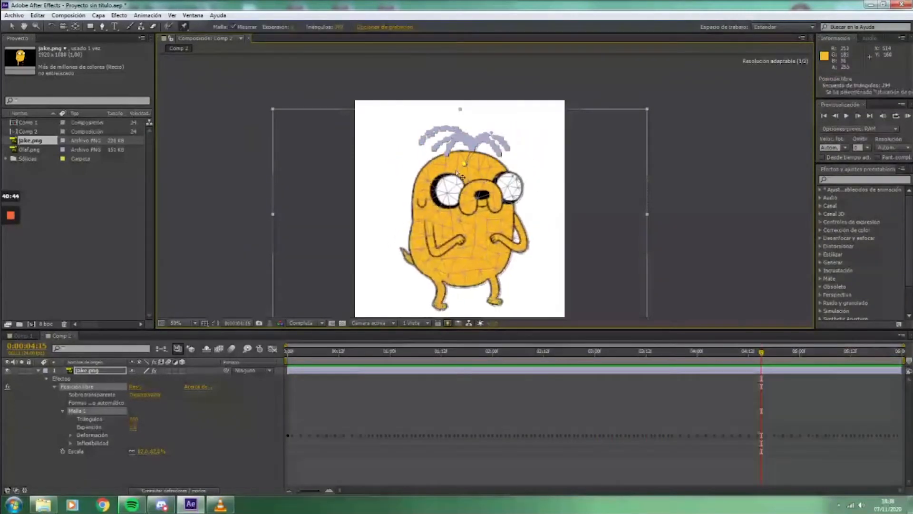
# - Try tilting Jake's body at 0:00:04:15 by moving the head pin to the left, check the legs' deformation, and undo the move
pyautogui.moveTo(462, 156); pyautogui.dragTo(412, 164)
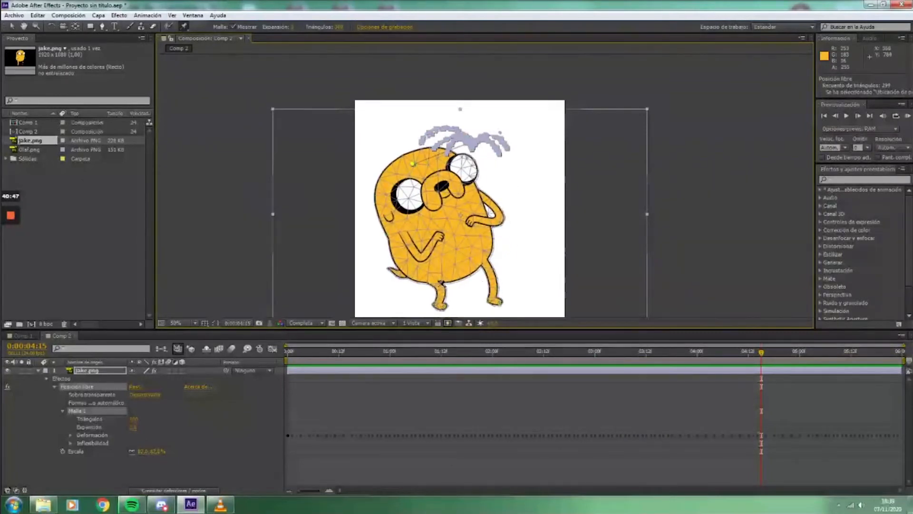
pyautogui.scroll(2, 485, 287)
pyautogui.moveTo(418, 288); pyautogui.dragTo(512, 134)
pyautogui.scroll(1, 493, 212)
pyautogui.moveTo(511, 229); pyautogui.dragTo(514, 163)
pyautogui.hotkey('ctrl', 'p')
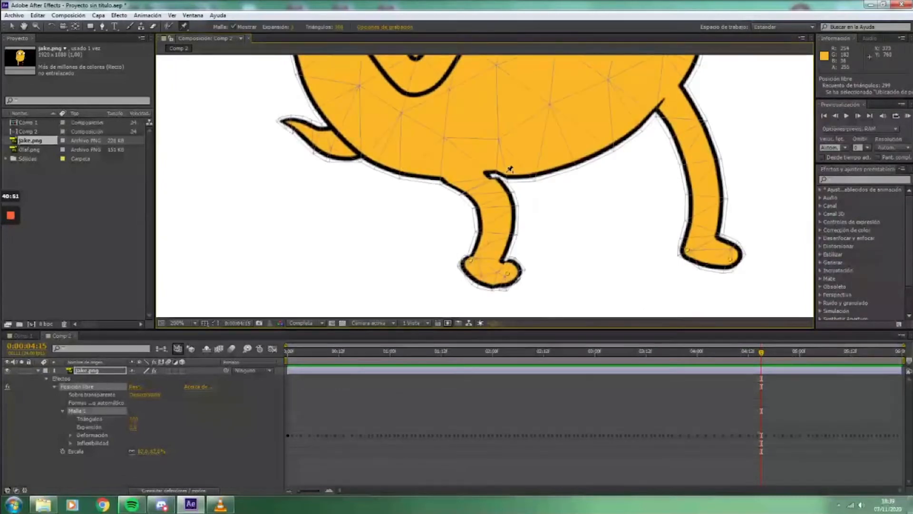
pyautogui.scroll(-1, 550, 199)
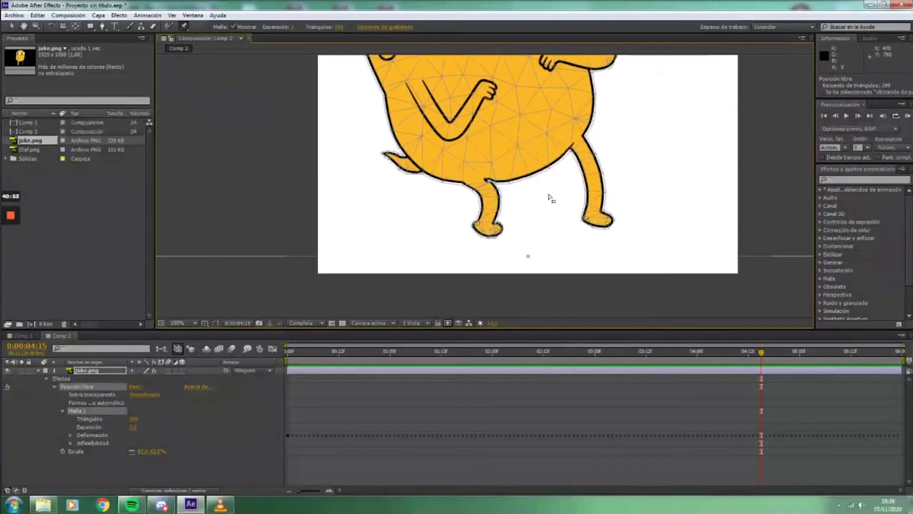
pyautogui.moveTo(542, 229); pyautogui.dragTo(506, 334)
pyautogui.scroll(-1, 535, 245)
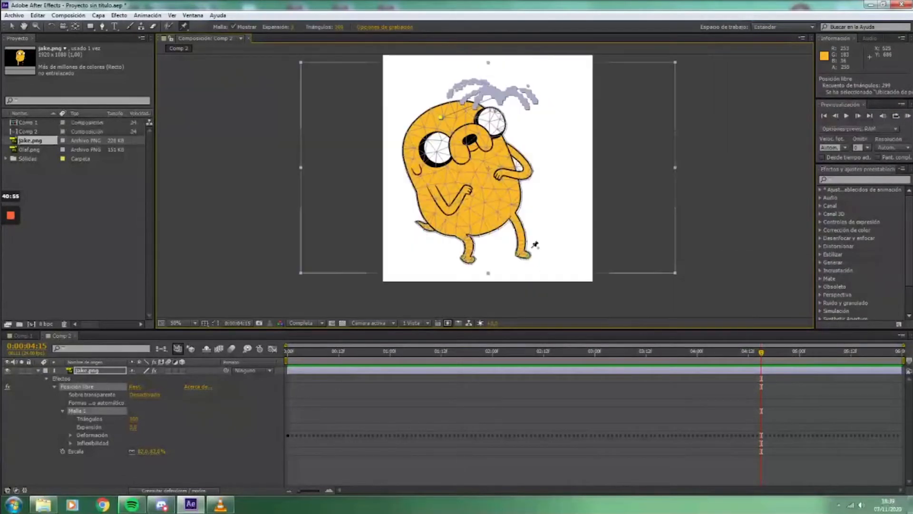
pyautogui.hotkey('ctrl', 'z')
# - Play back the recorded head movement from the start of Comp 2 and return to the first frame
pyautogui.moveTo(762, 352); pyautogui.dragTo(288, 352)
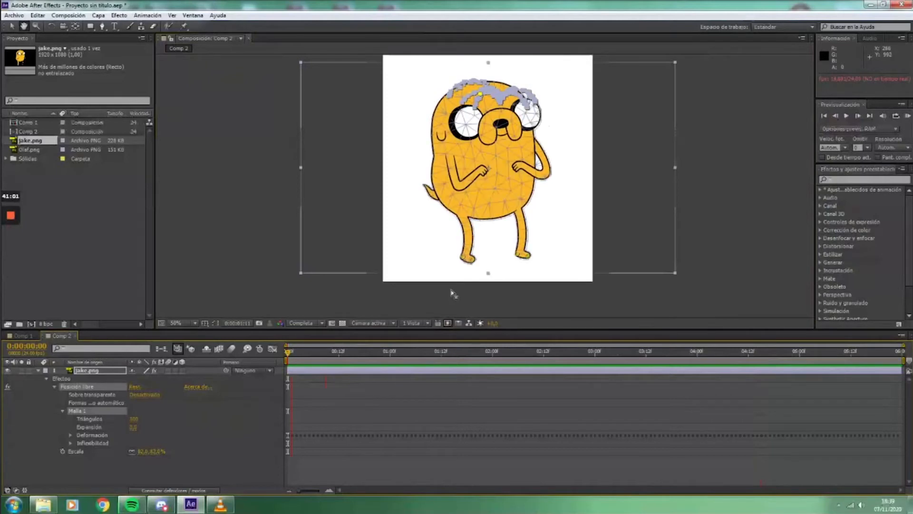
pyautogui.press('space')
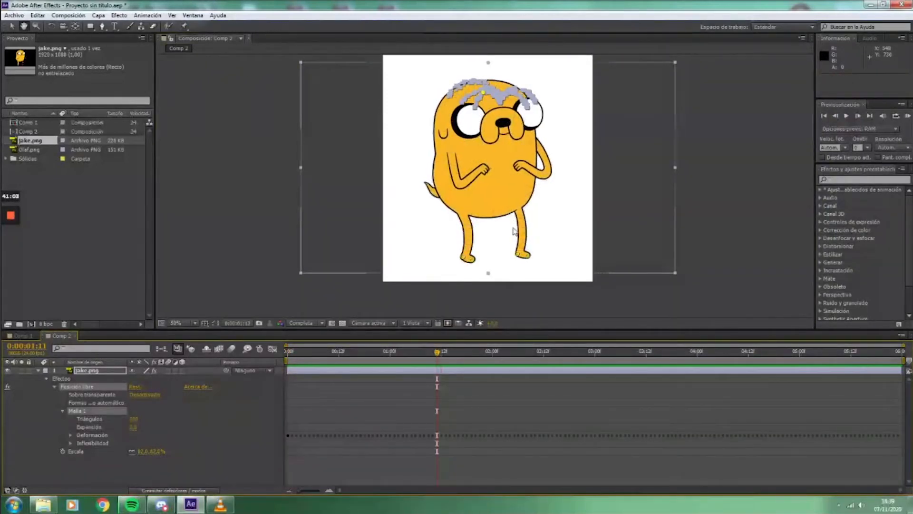
pyautogui.press('Home')
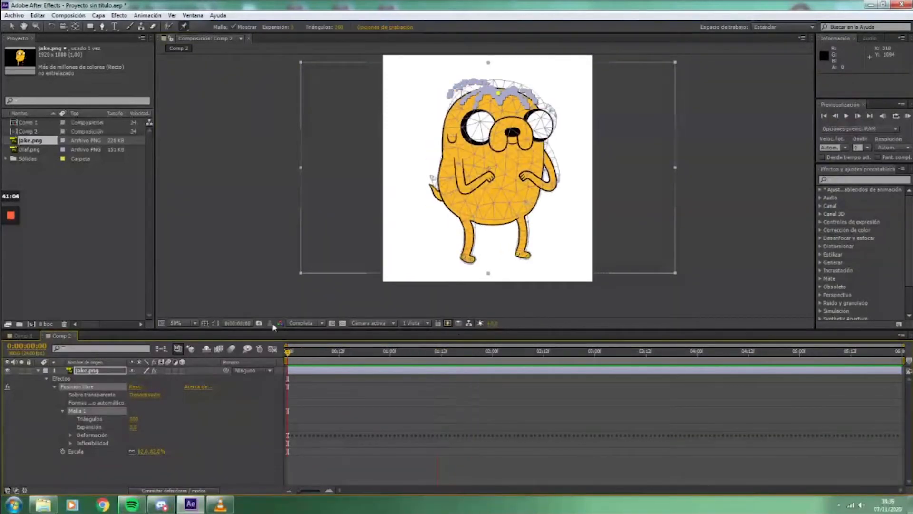
# - Set the puppet recording options to a speed of 50% and a higher smoothing value
pyautogui.click(389, 27)
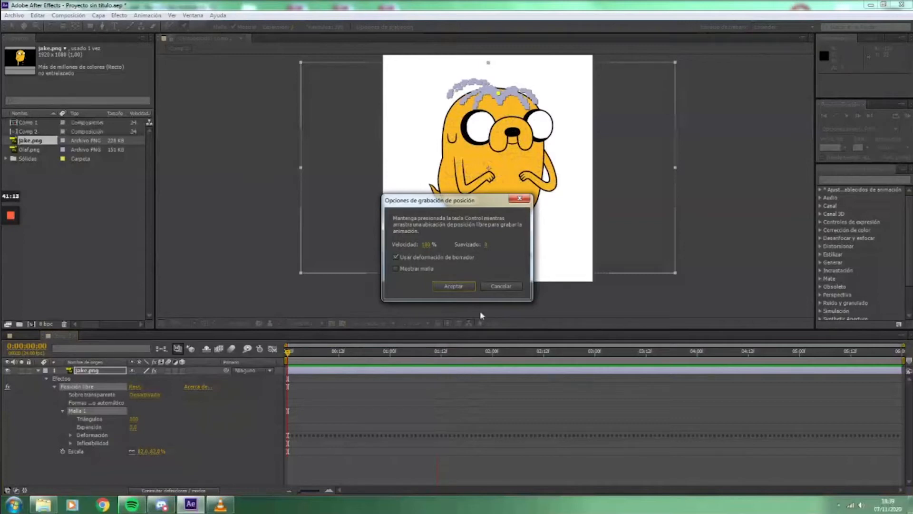
pyautogui.click(427, 244)
pyautogui.write('50')
pyautogui.click(485, 244)
pyautogui.click(487, 245)
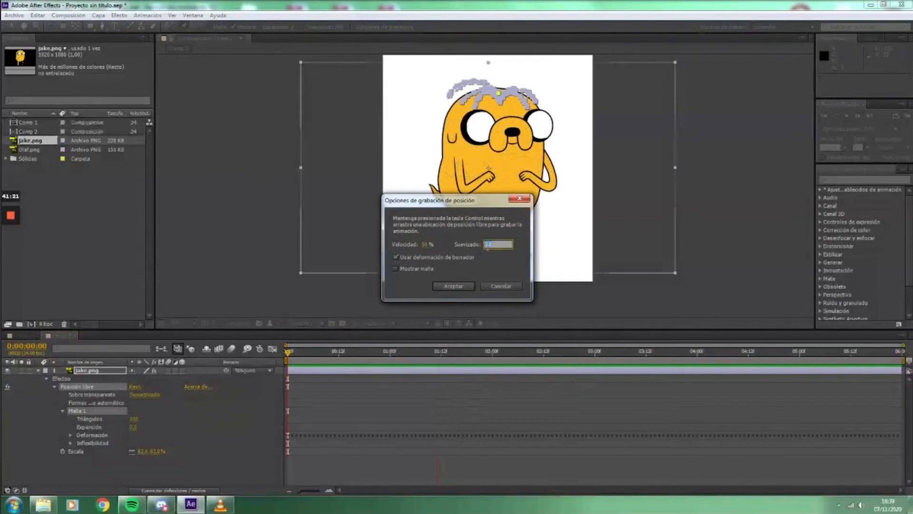
pyautogui.click(464, 286)
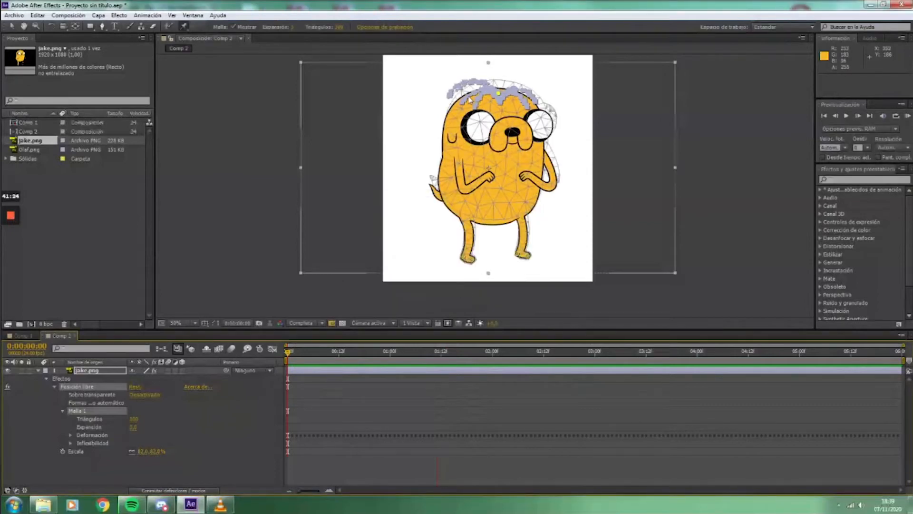
# - List the jake.png layer's pin keyframes and delete the recorded ones after the first frame
pyautogui.click(86, 371)
pyautogui.press('u')
pyautogui.moveTo(898, 401); pyautogui.dragTo(291, 472)
pyautogui.press('Delete')
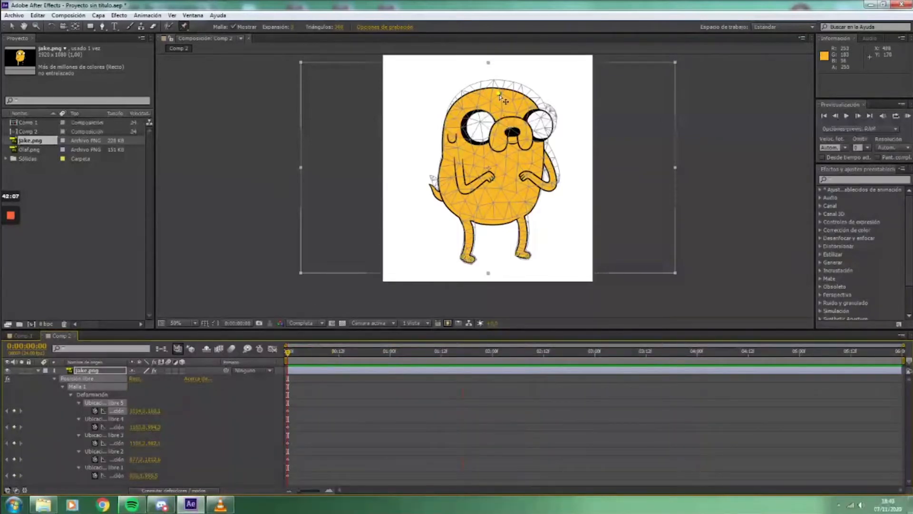
# - Lower the puppet recording speed and record a new head sway with Jake's head pin from the first frame
pyautogui.moveTo(498, 93); pyautogui.dragTo(498, 90)
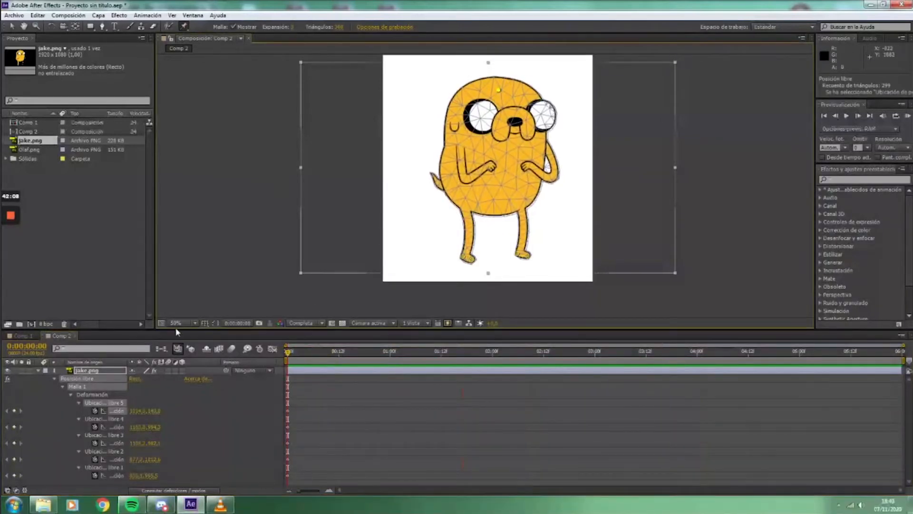
pyautogui.click(372, 28)
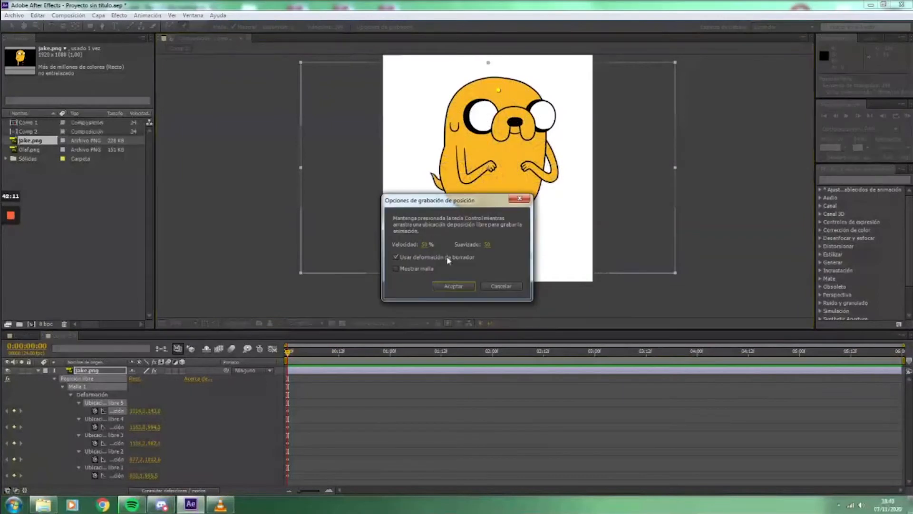
pyautogui.moveTo(425, 246); pyautogui.dragTo(413, 248)
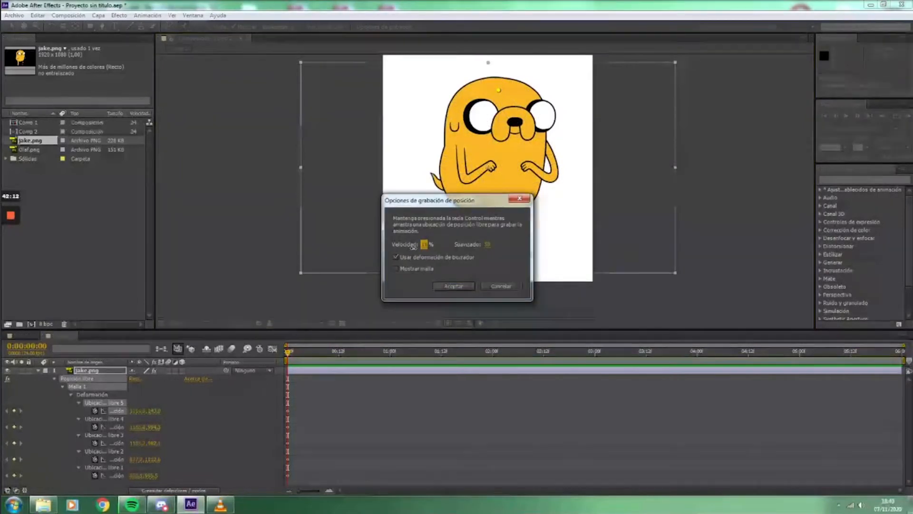
pyautogui.click(465, 286)
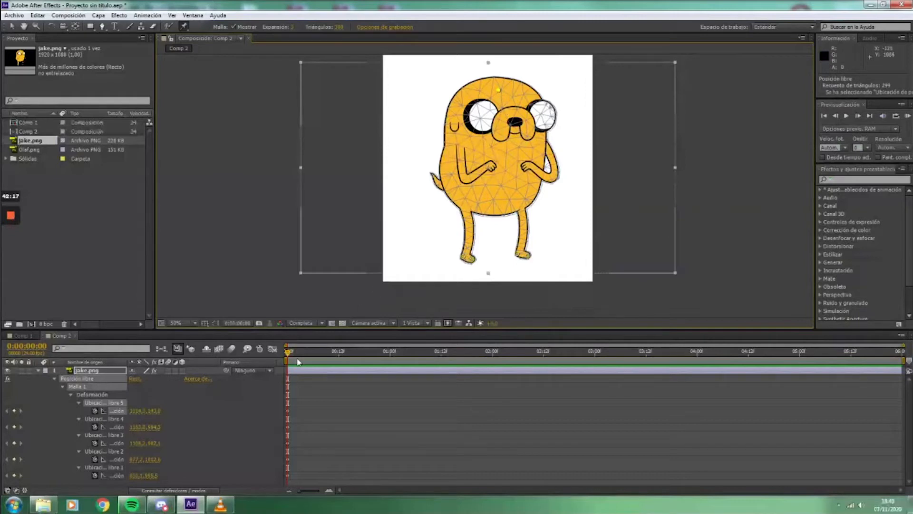
pyautogui.moveTo(498, 90)
pyautogui.mouseDown()
pyautogui.moveTo(465, 97)
pyautogui.moveTo(474, 118)
pyautogui.moveTo(512, 122)
pyautogui.moveTo(518, 104)
pyautogui.mouseUp()
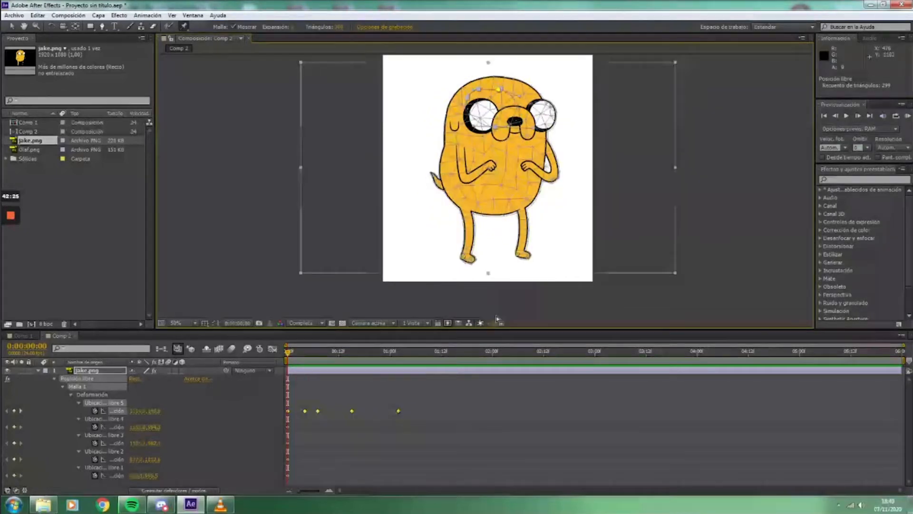
# - Try reshaping the recorded motion path of Jake's head pin with its curve handle, and undo the changes
pyautogui.scroll(2, 506, 108)
pyautogui.press('space')
pyautogui.moveTo(476, 105); pyautogui.dragTo(471, 225)
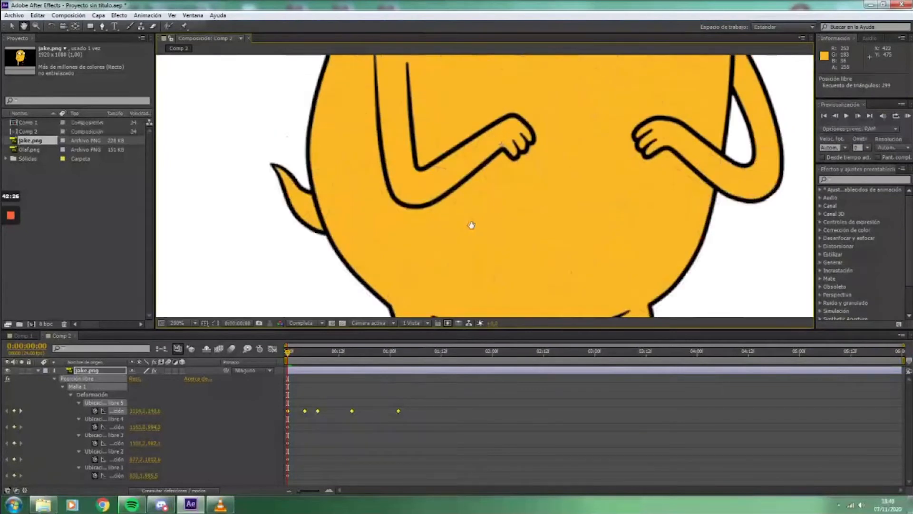
pyautogui.moveTo(562, 122)
pyautogui.mouseDown()
pyautogui.moveTo(572, 148)
pyautogui.moveTo(568, 105)
pyautogui.mouseUp()
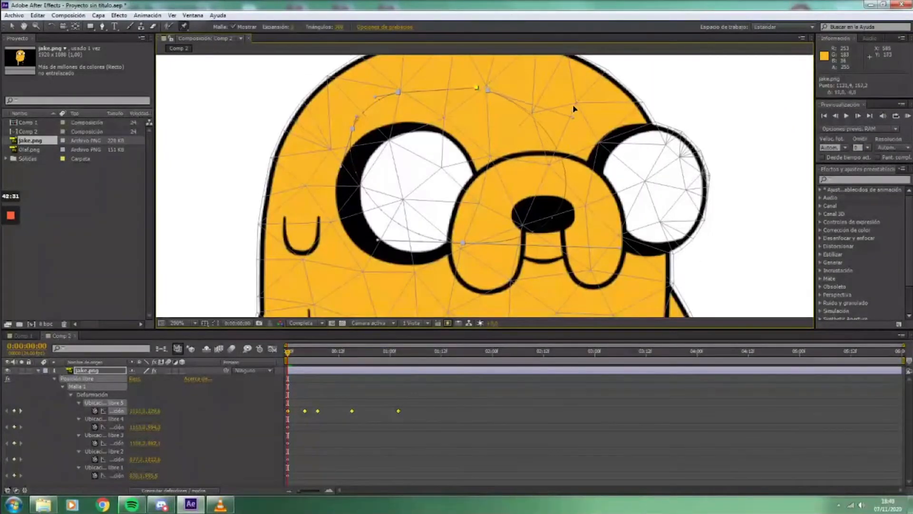
pyautogui.hotkey('ctrl', 'z')
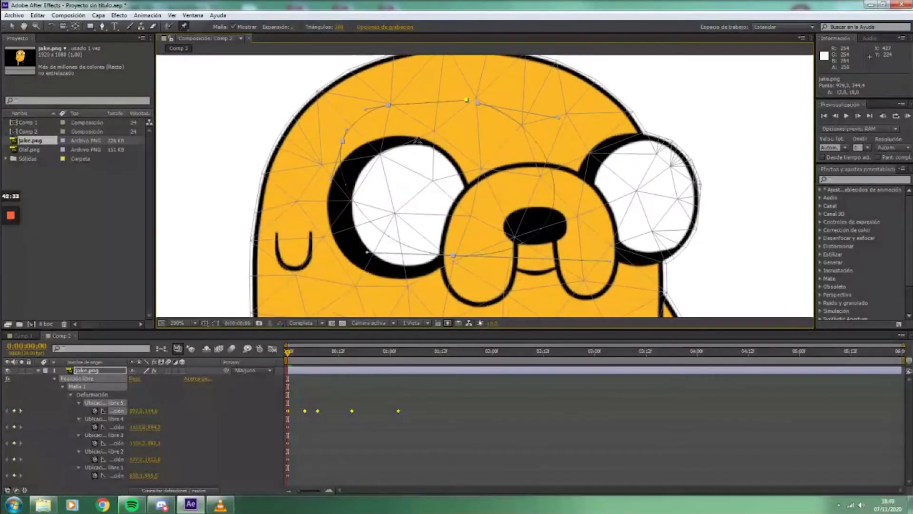
pyautogui.hotkey('ctrl', 'z')
pyautogui.press('space')
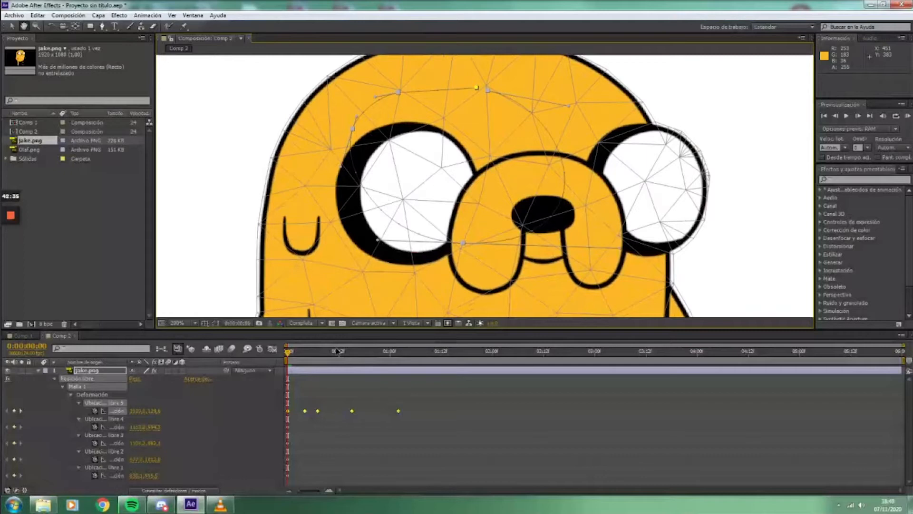
# - Apply Easy Ease to the recorded head pin keyframes in the graph editor and respace them for a smoother sway
pyautogui.moveTo(337, 351); pyautogui.dragTo(402, 351)
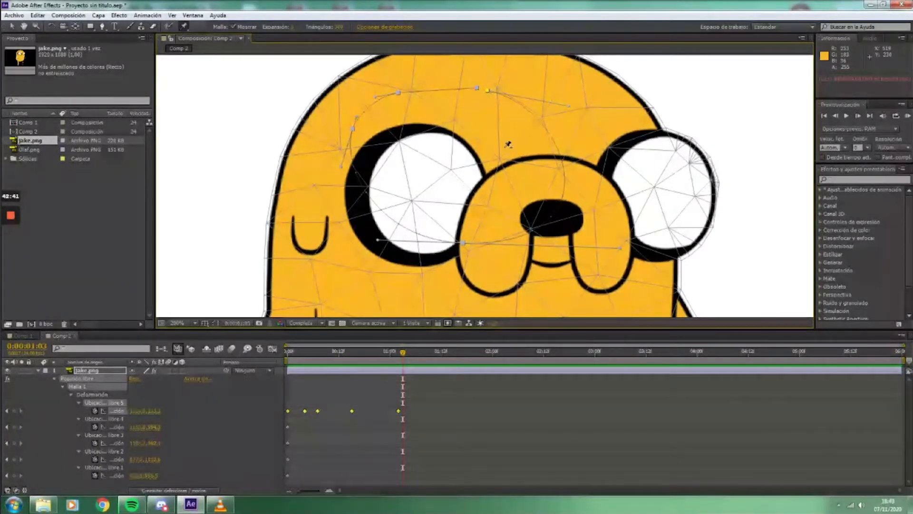
pyautogui.click(272, 349)
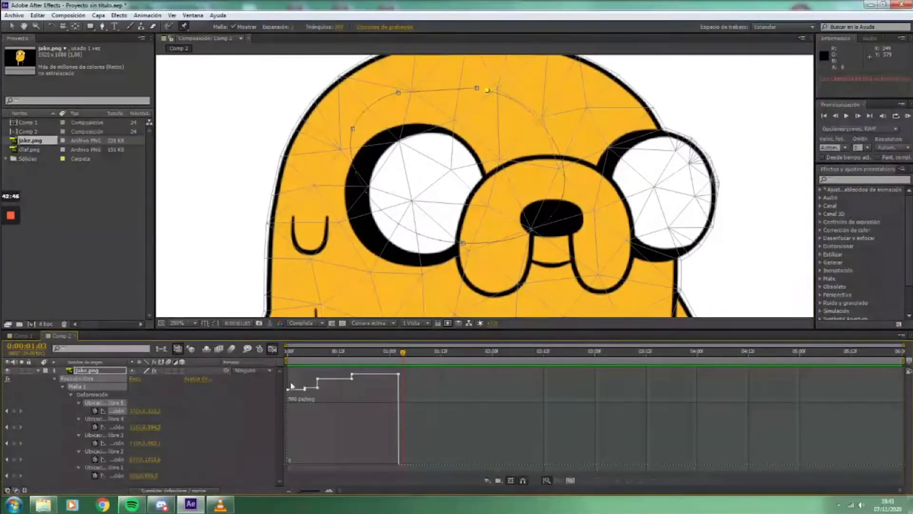
pyautogui.moveTo(301, 368); pyautogui.dragTo(327, 396)
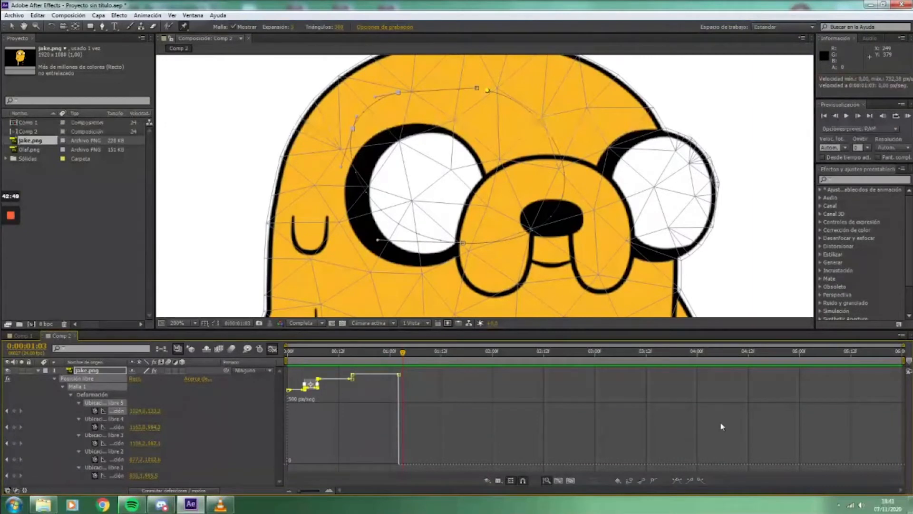
pyautogui.click(678, 480)
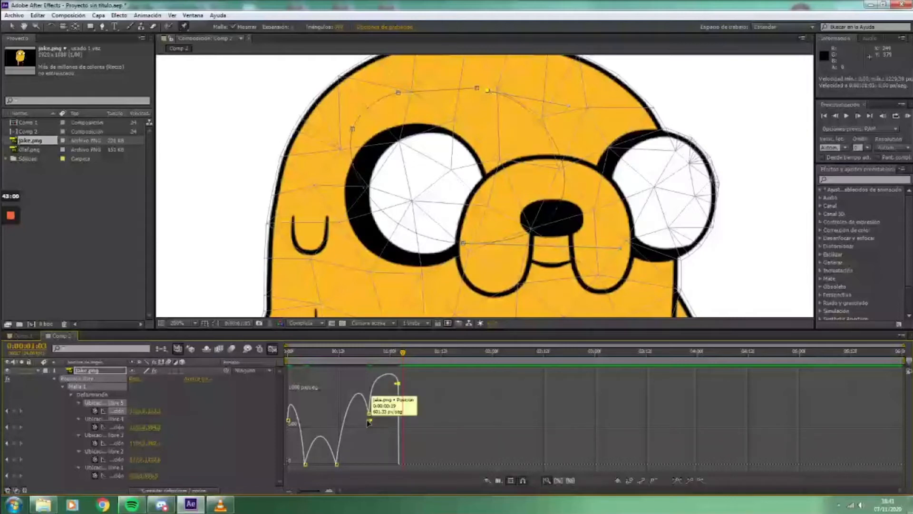
pyautogui.click(355, 361)
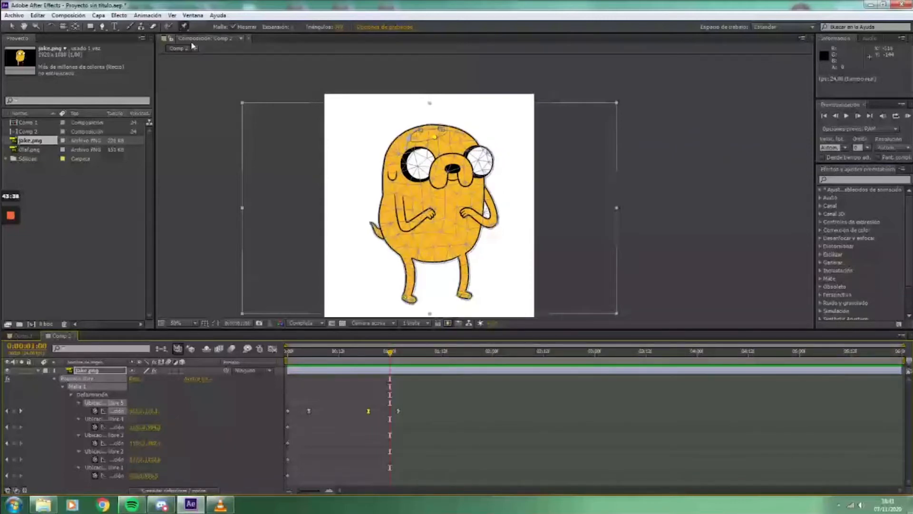
# - Import character_animation.ai as a composition with the footage dimensions set to layer size
pyautogui.click(184, 26)
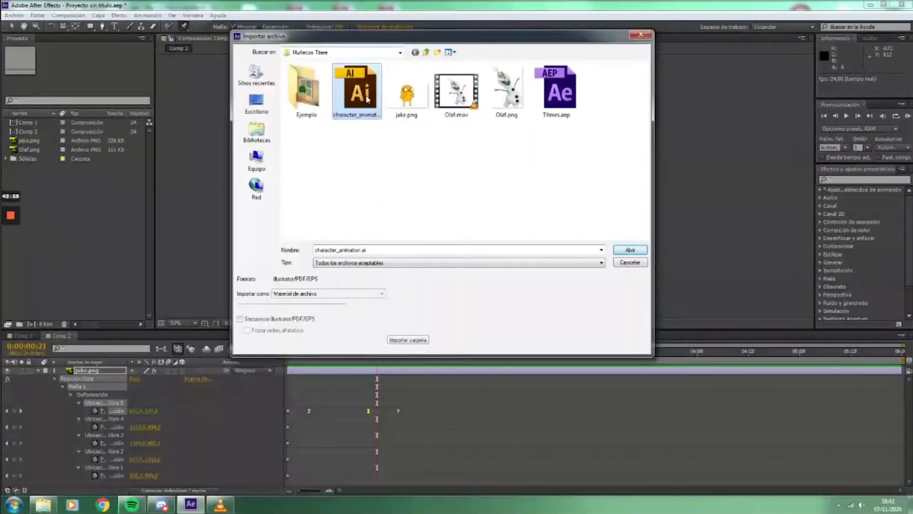
pyautogui.click(367, 99)
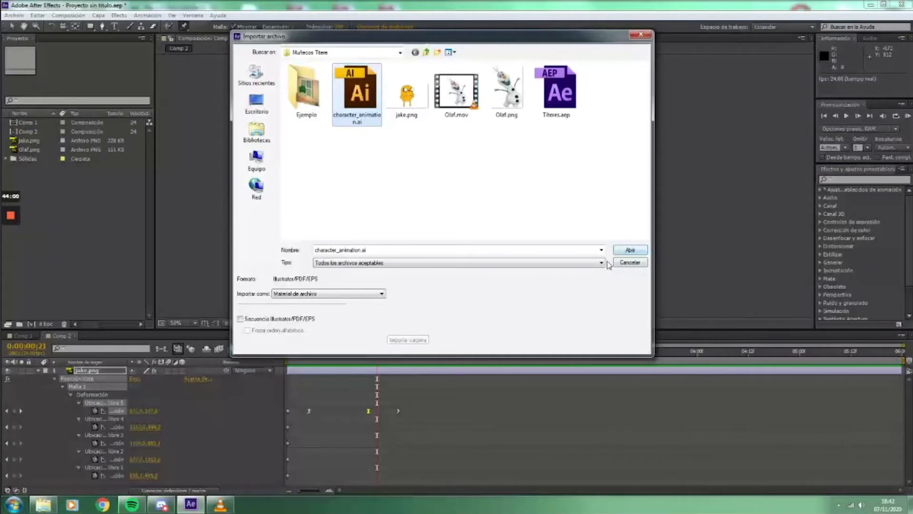
pyautogui.doubleClick(342, 109)
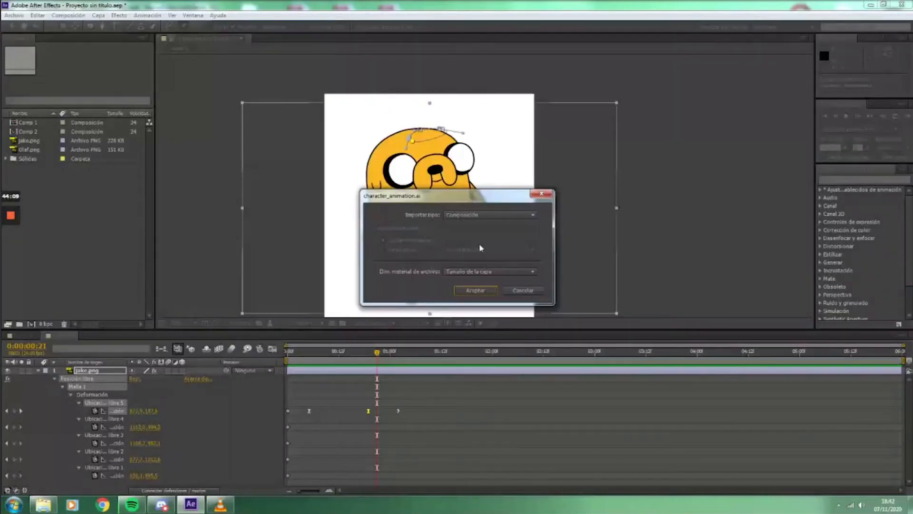
pyautogui.click(463, 221)
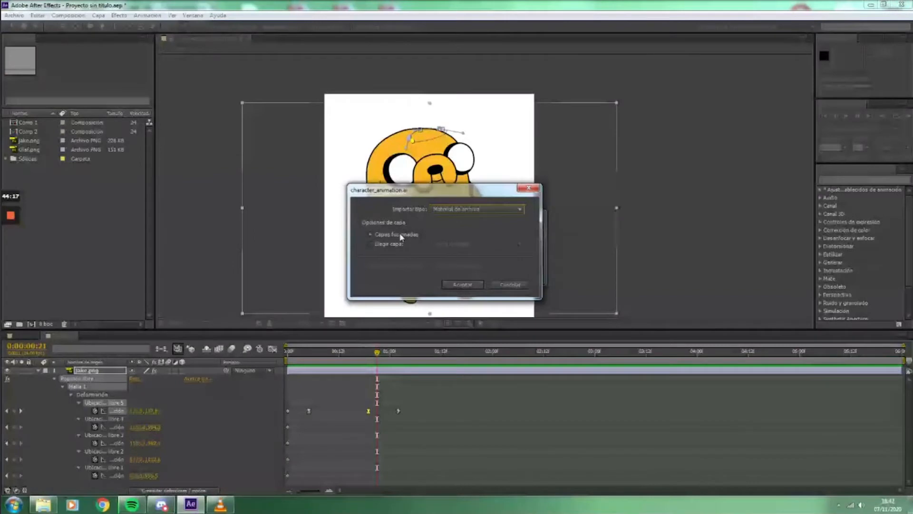
pyautogui.click(371, 244)
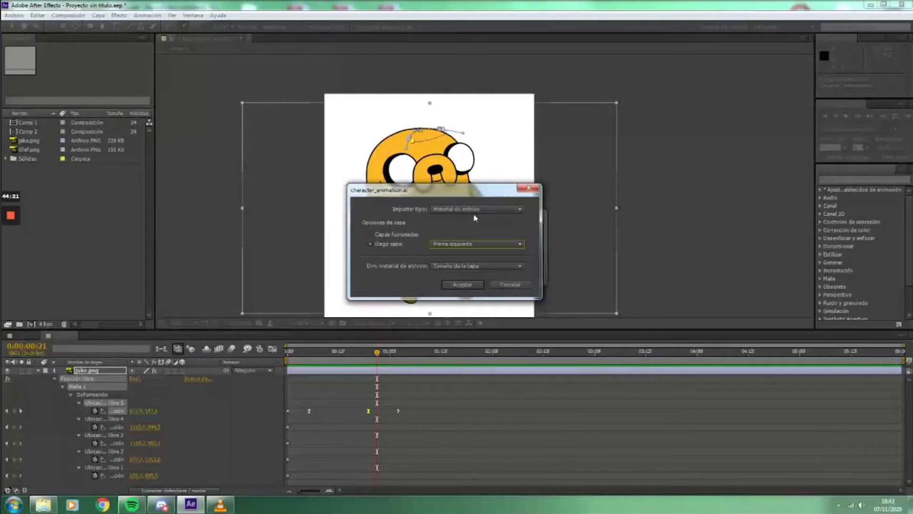
pyautogui.click(458, 287)
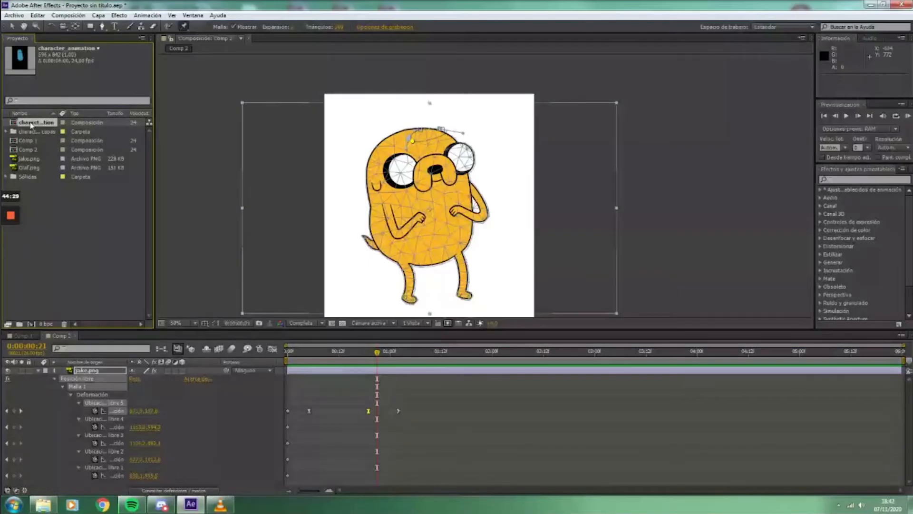
# - Try nesting character_animation in Comp 2, undo it, open the composition itself, and check the Brazo derecho layer by hiding and showing it
pyautogui.moveTo(29, 125); pyautogui.dragTo(80, 481)
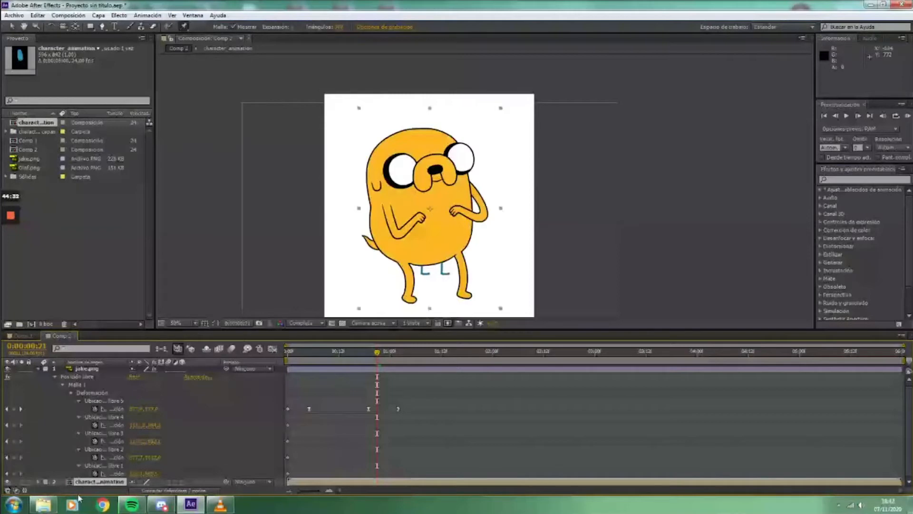
pyautogui.doubleClick(34, 124)
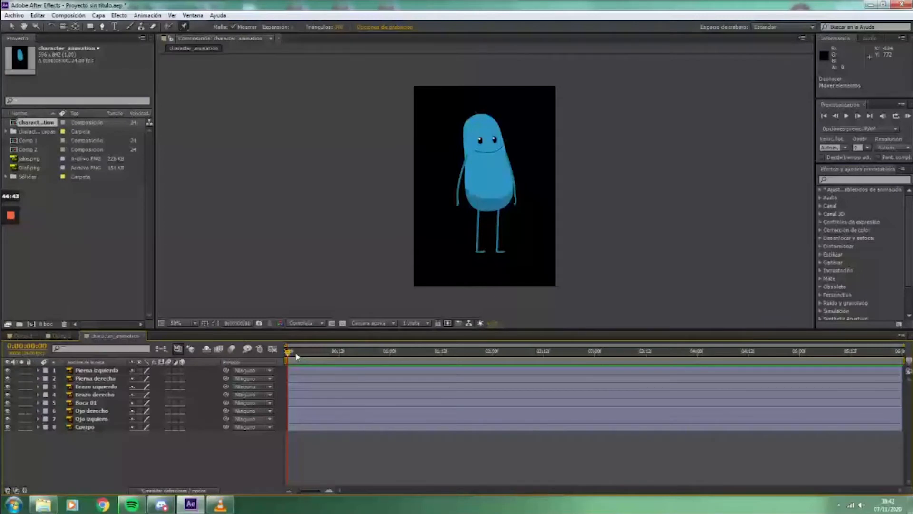
pyautogui.click(7, 394)
pyautogui.click(7, 394)
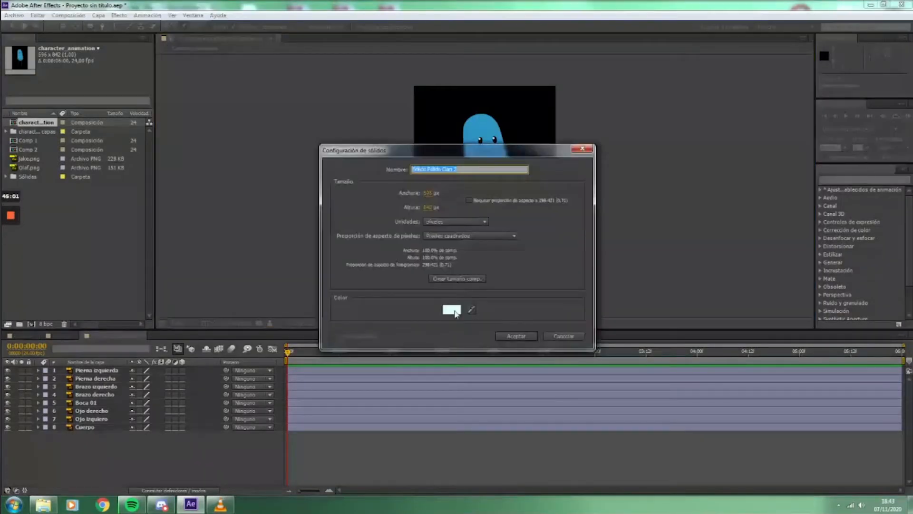
# - Create a composition-sized solid in brown 7C6245 and place it beneath the Cuerpo layer
pyautogui.click(452, 310)
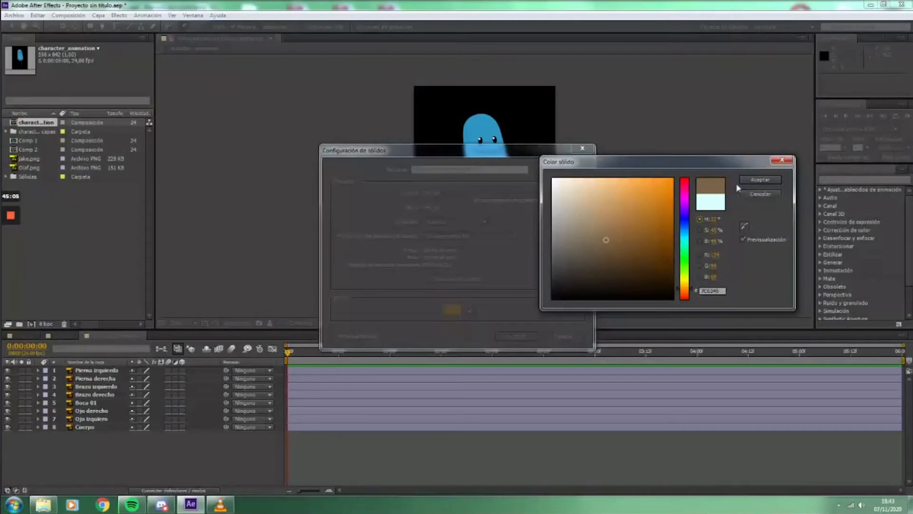
pyautogui.click(759, 180)
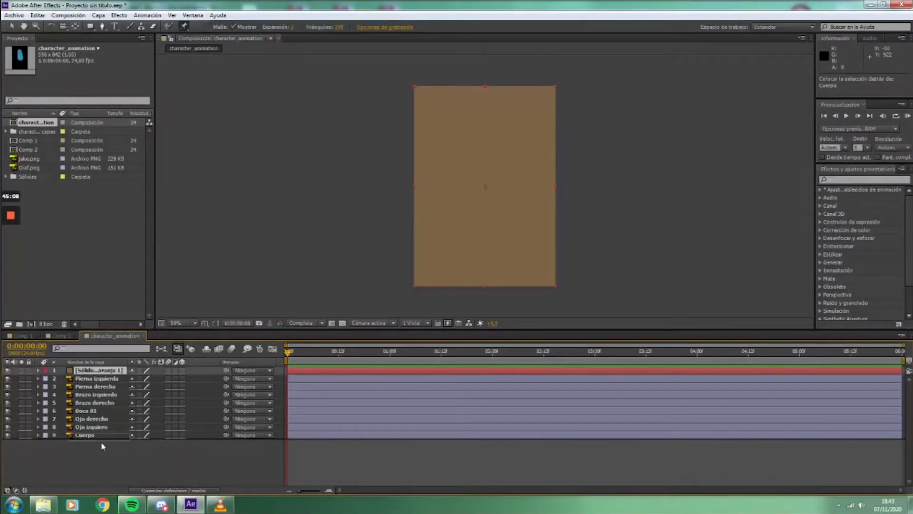
pyautogui.moveTo(102, 445); pyautogui.dragTo(102, 444)
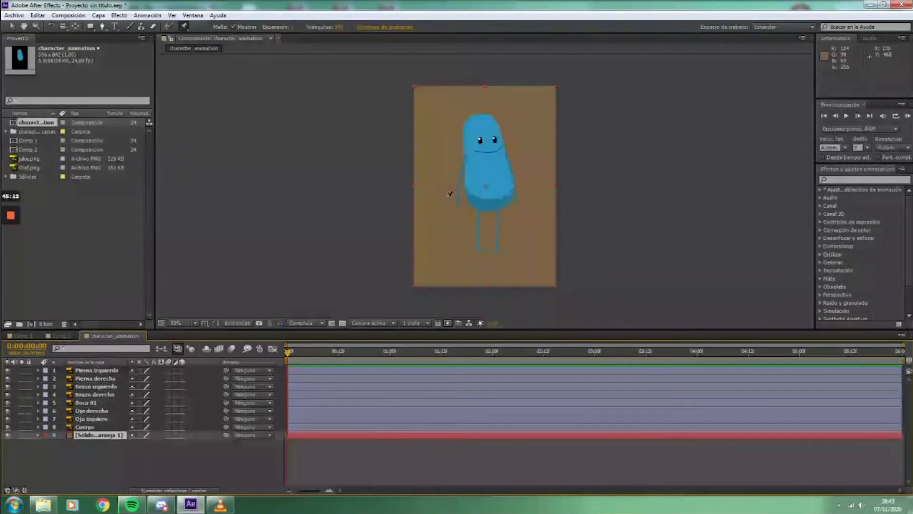
# - Change the background solid's color to a light peach
pyautogui.hotkey('ctrl', 'shift', 'y')
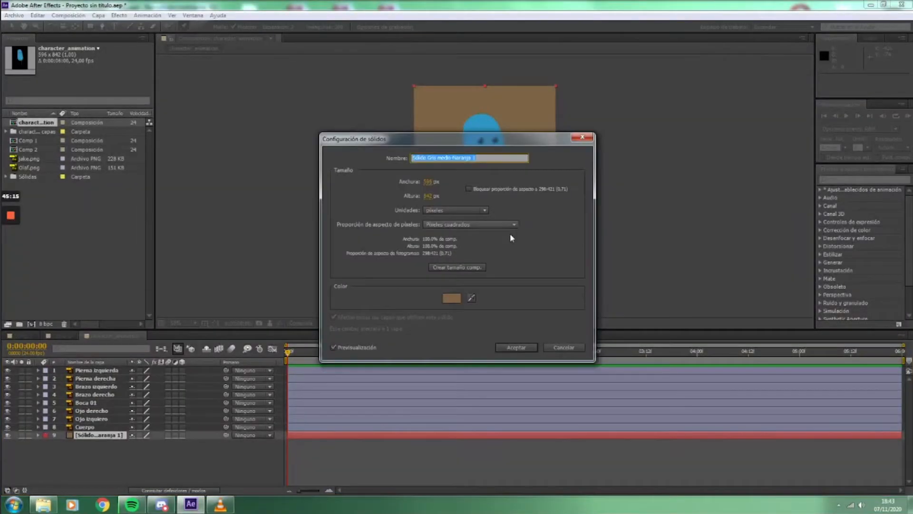
pyautogui.click(451, 297)
pyautogui.click(585, 180)
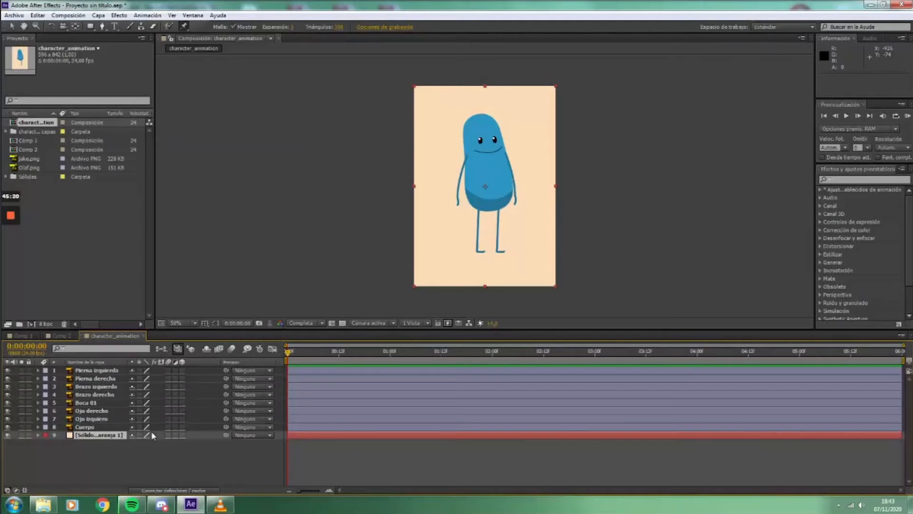
# - Place the Brazo izquierdo layer beneath Cuerpo and collapse the Pierna izquierda layer's rotation property
pyautogui.press('.')
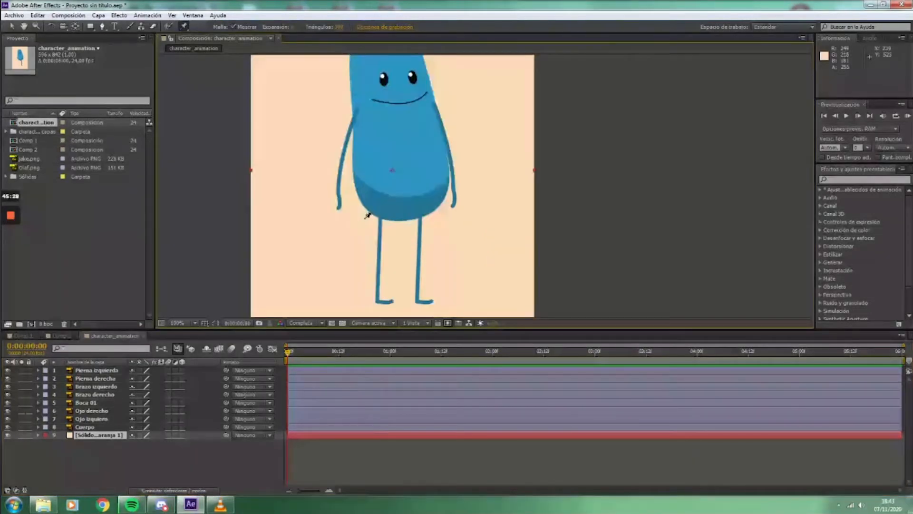
pyautogui.click(105, 395)
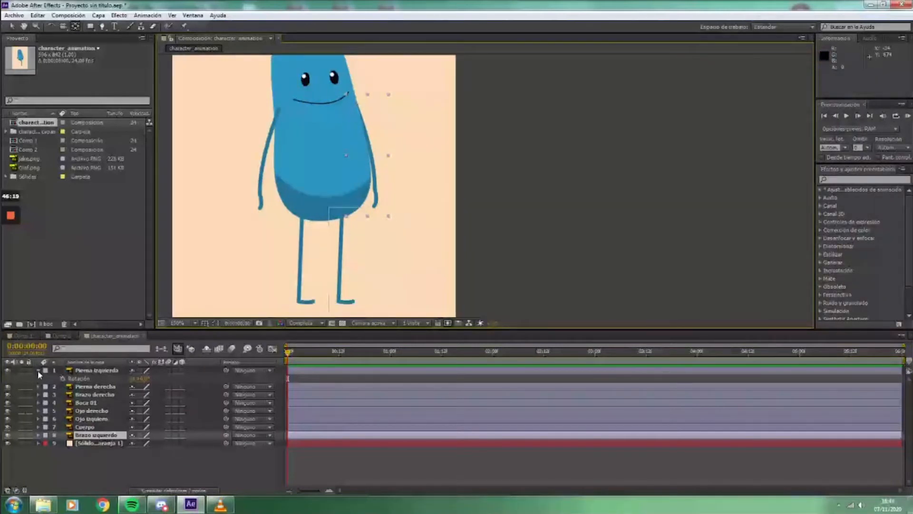
pyautogui.click(38, 370)
# - Parent the Pierna izquierda layer to the Cuerpo layer
pyautogui.click(94, 378)
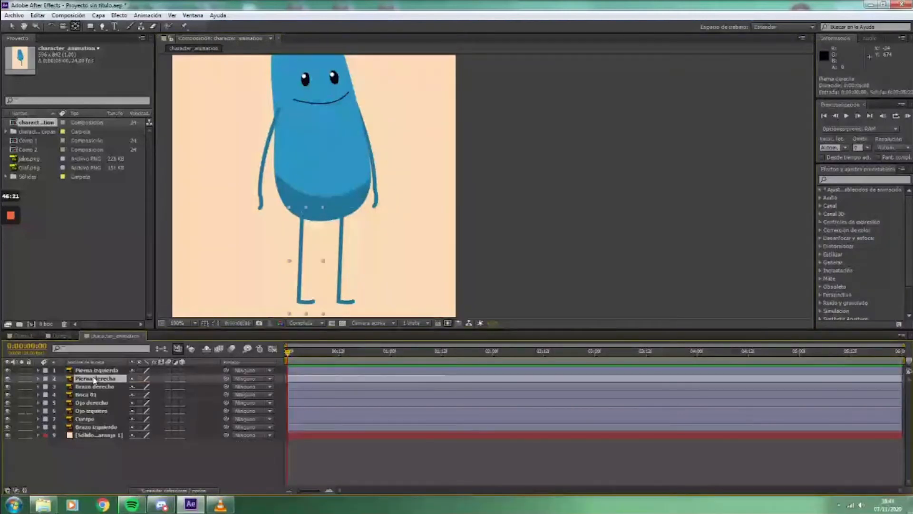
pyautogui.click(227, 371)
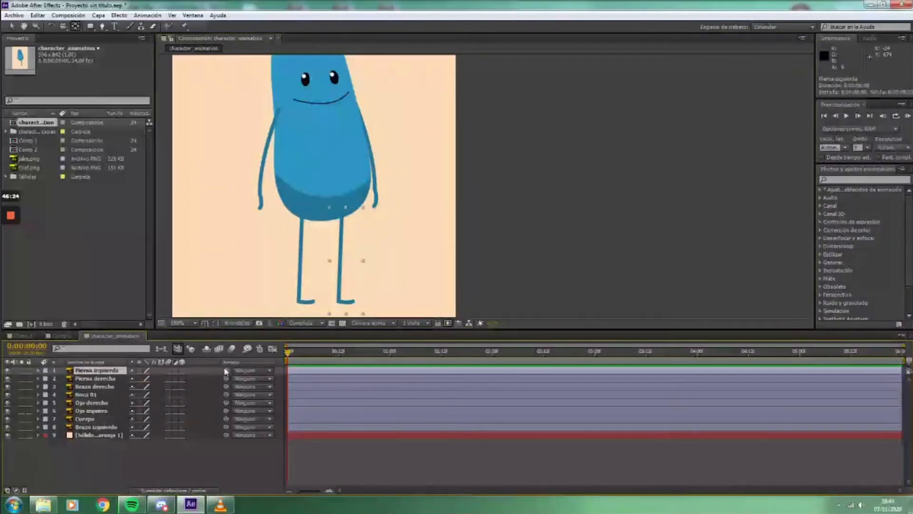
pyautogui.moveTo(227, 371); pyautogui.dragTo(152, 388)
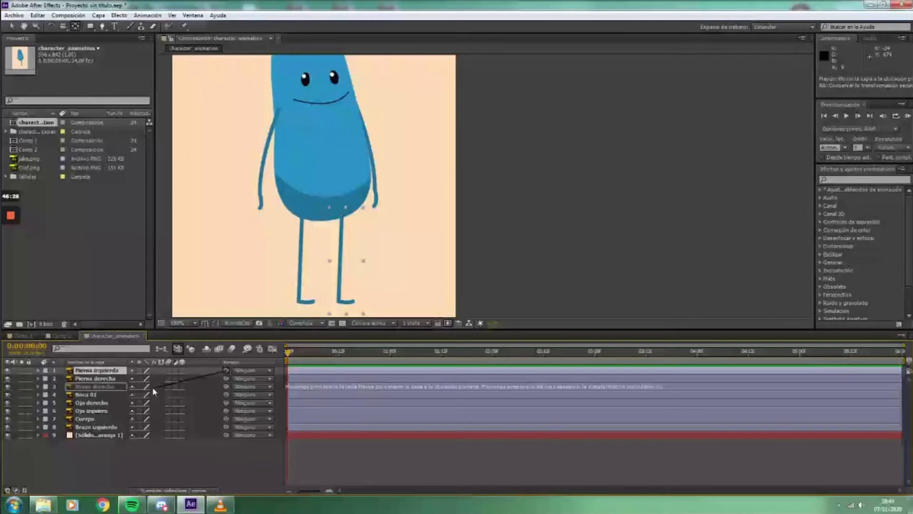
pyautogui.moveTo(152, 386); pyautogui.dragTo(99, 420)
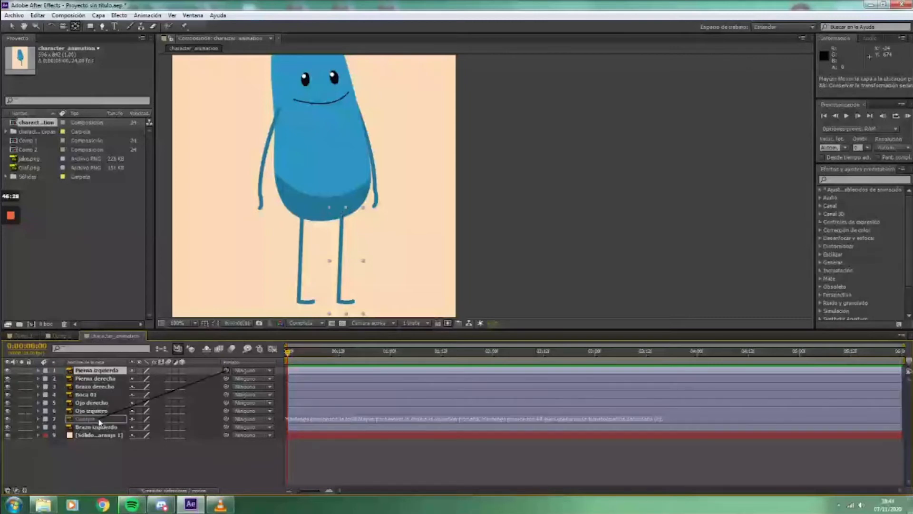
pyautogui.moveTo(99, 420); pyautogui.dragTo(99, 420)
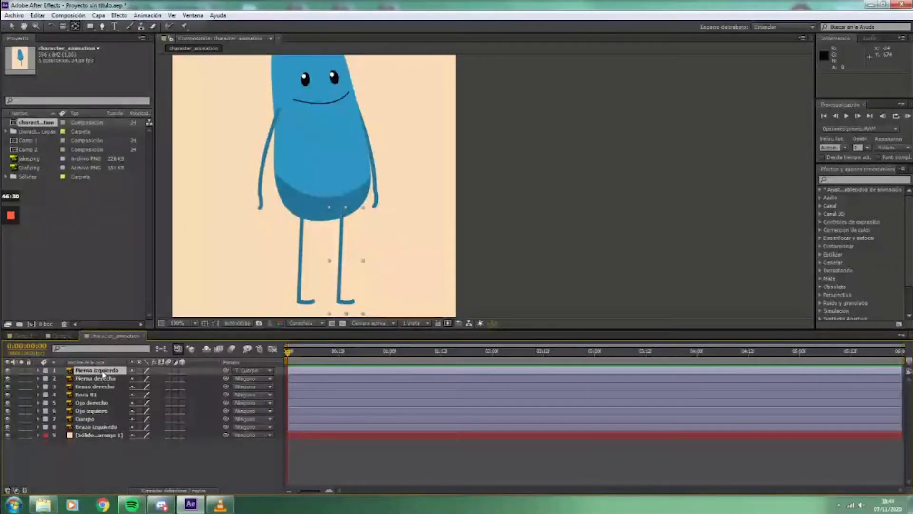
# - Reveal the position of the Cuerpo and Pierna izquierda layers, test shifting the leg sideways, and undo the shift
pyautogui.click(96, 419)
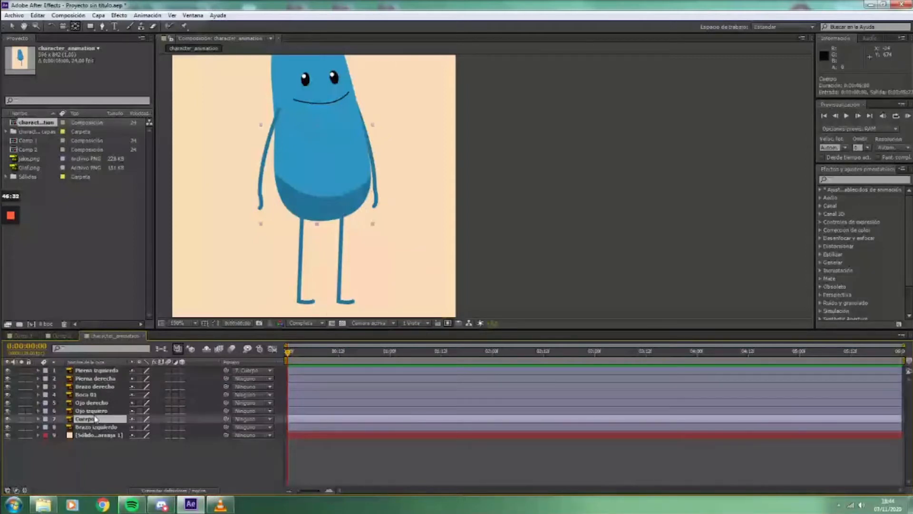
pyautogui.press('p')
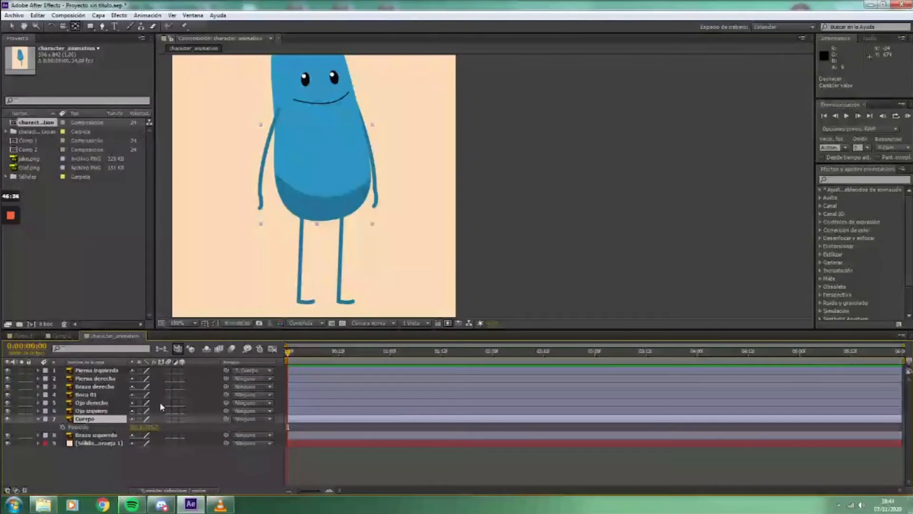
pyautogui.click(97, 370)
pyautogui.press('p')
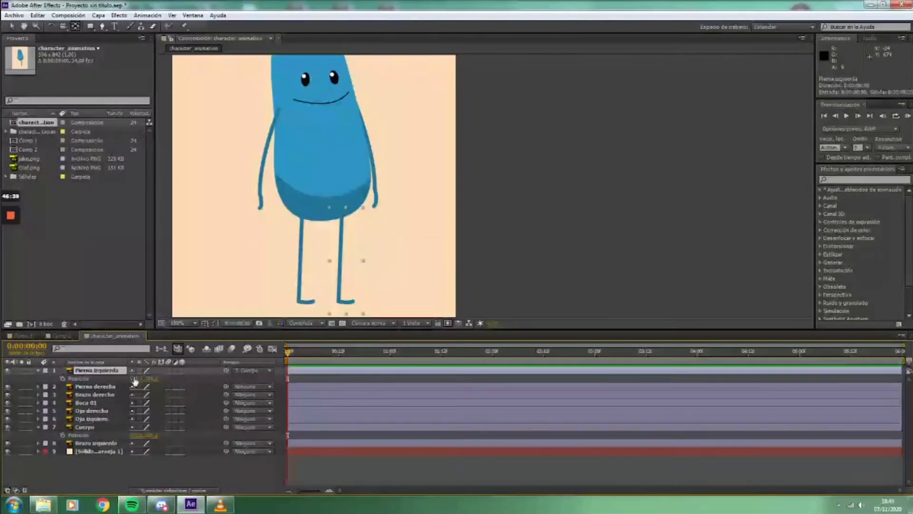
pyautogui.moveTo(135, 380); pyautogui.dragTo(186, 388)
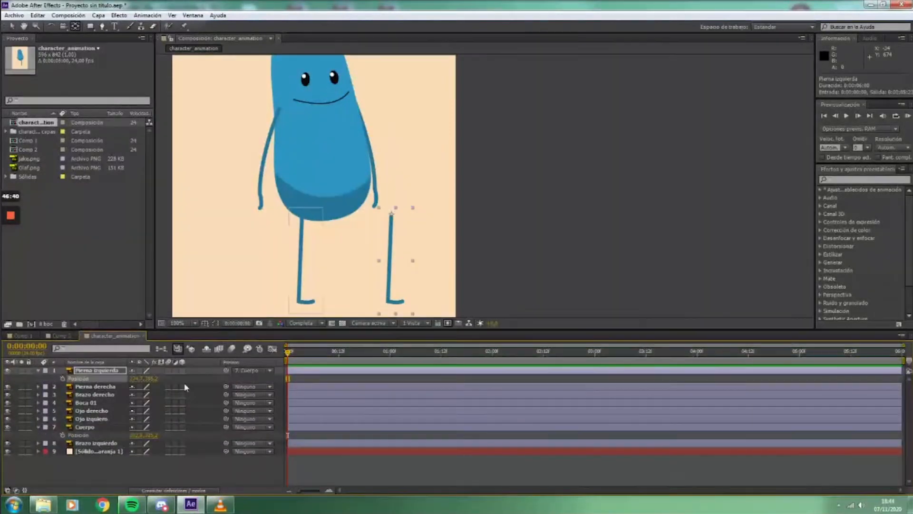
pyautogui.hotkey('ctrl', 'z')
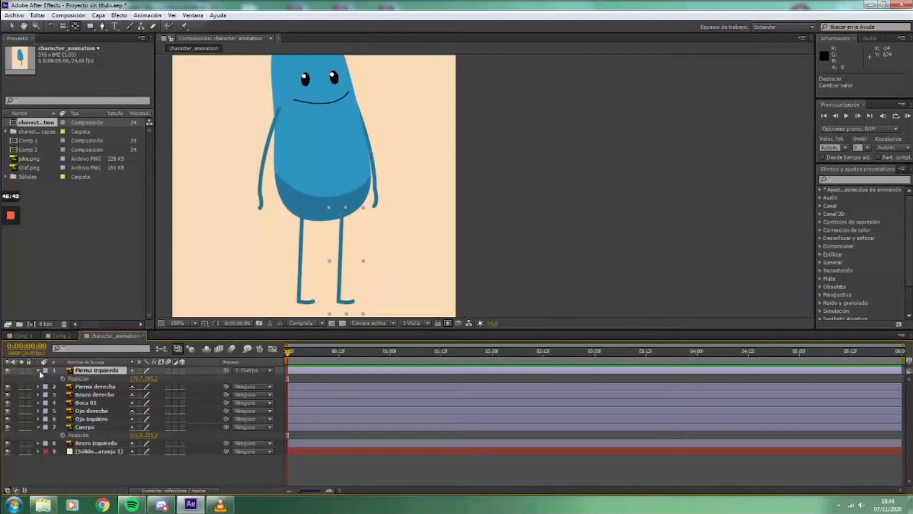
# - Parent the remaining leg, arm, mouth and eye layers to the Cuerpo layer
pyautogui.click(153, 387)
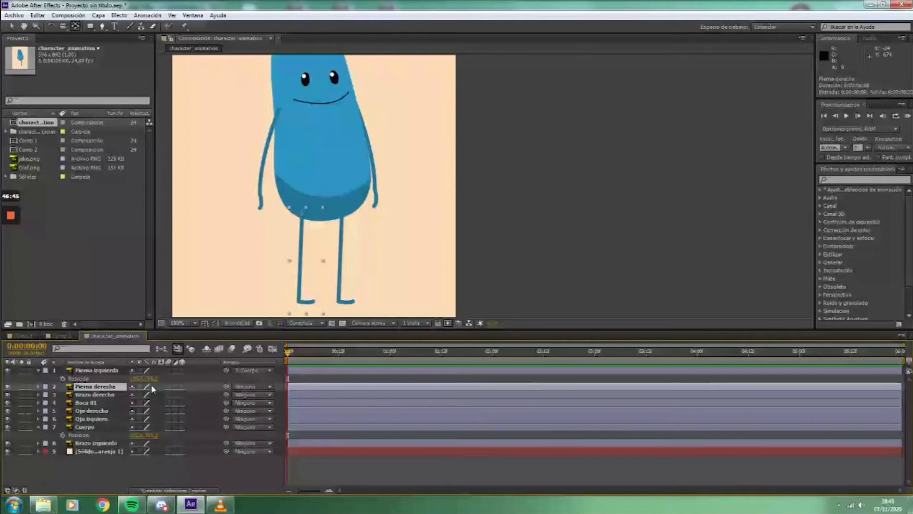
pyautogui.click(99, 396)
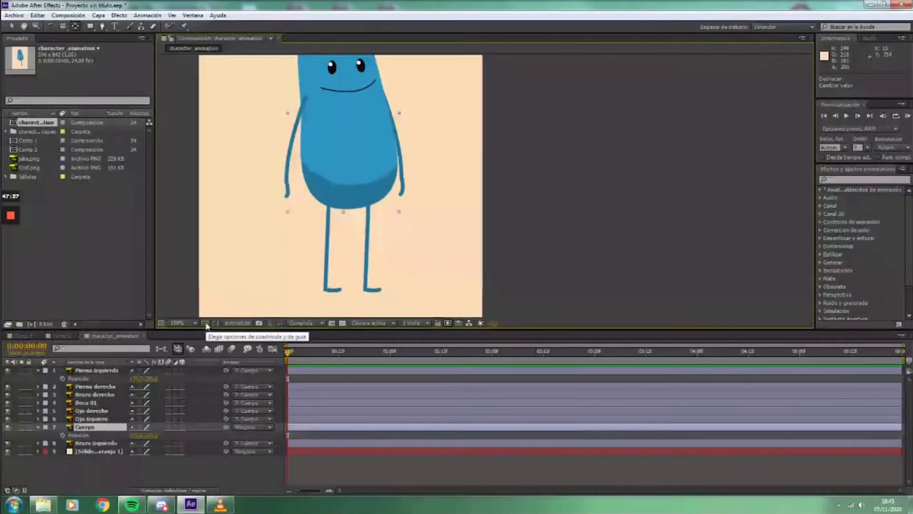
# - Show the composition's rulers and place a horizontal guide just under the character's feet, at about 702
pyautogui.click(206, 324)
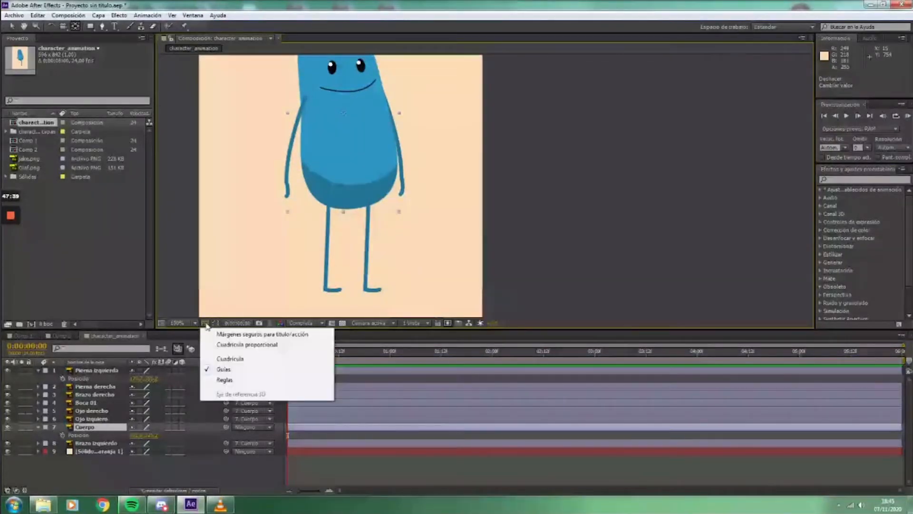
pyautogui.click(224, 379)
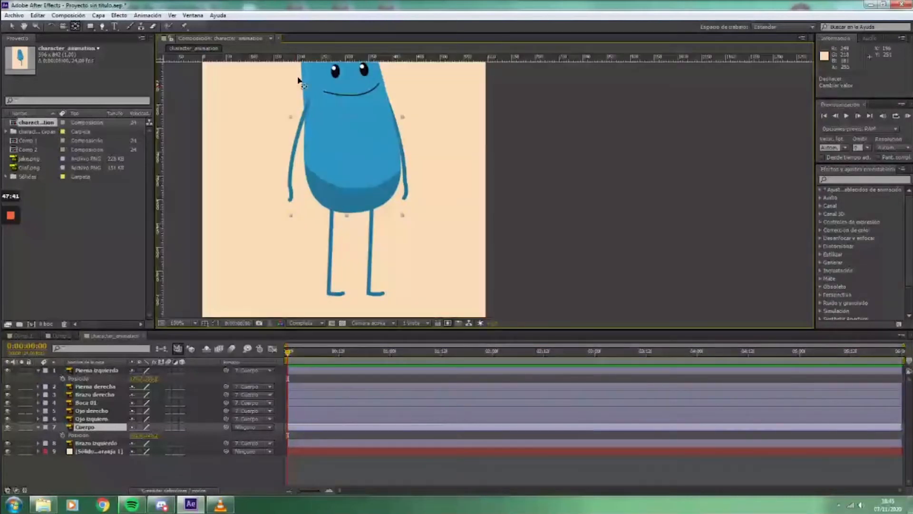
pyautogui.moveTo(333, 57); pyautogui.dragTo(451, 295)
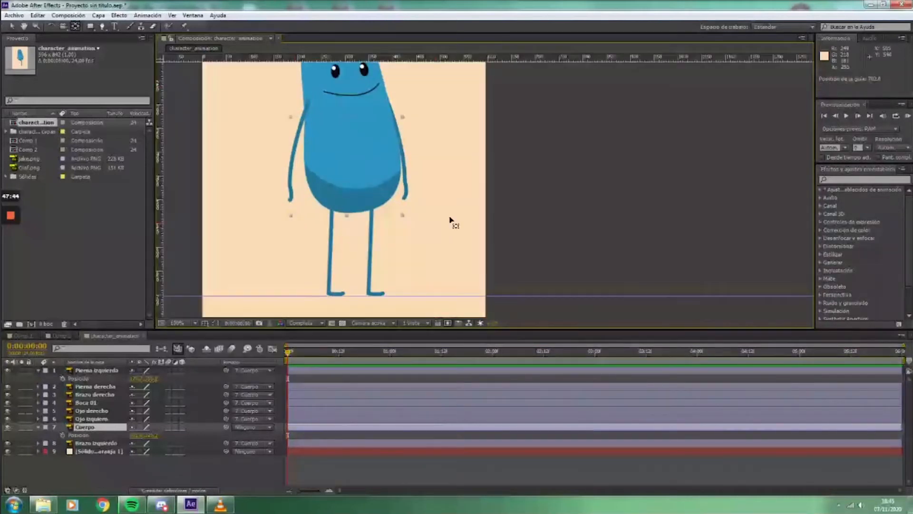
# - Add Puppet pins to the Pierna izquierda layer at the heel, toe, knee and hip
pyautogui.moveTo(450, 219); pyautogui.dragTo(447, 250)
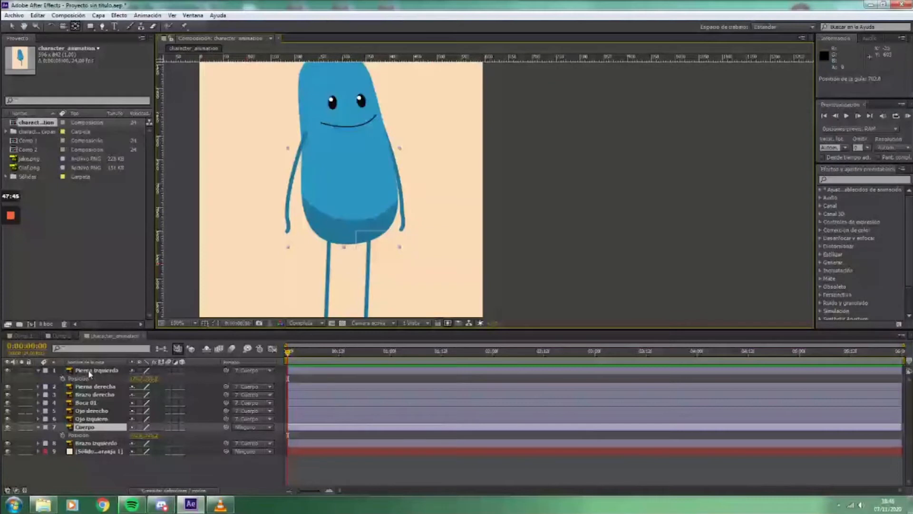
pyautogui.click(90, 371)
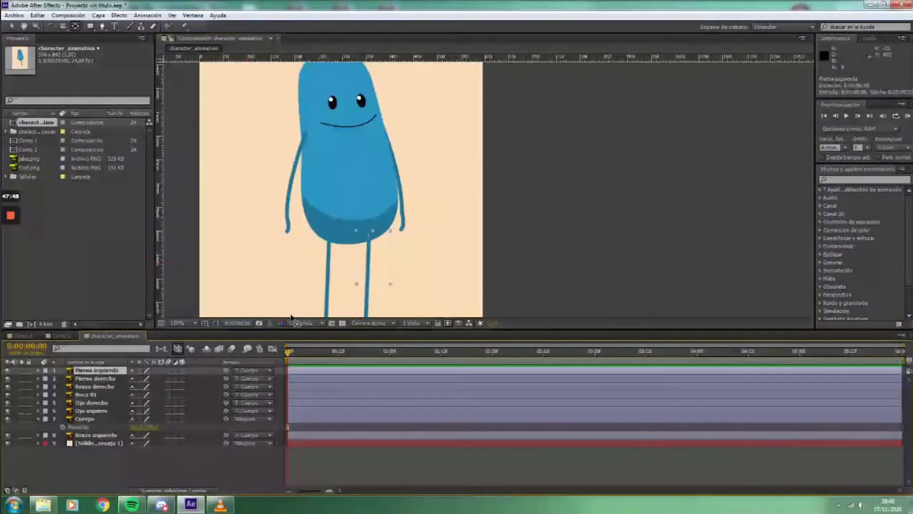
pyautogui.scroll(2, 432, 204)
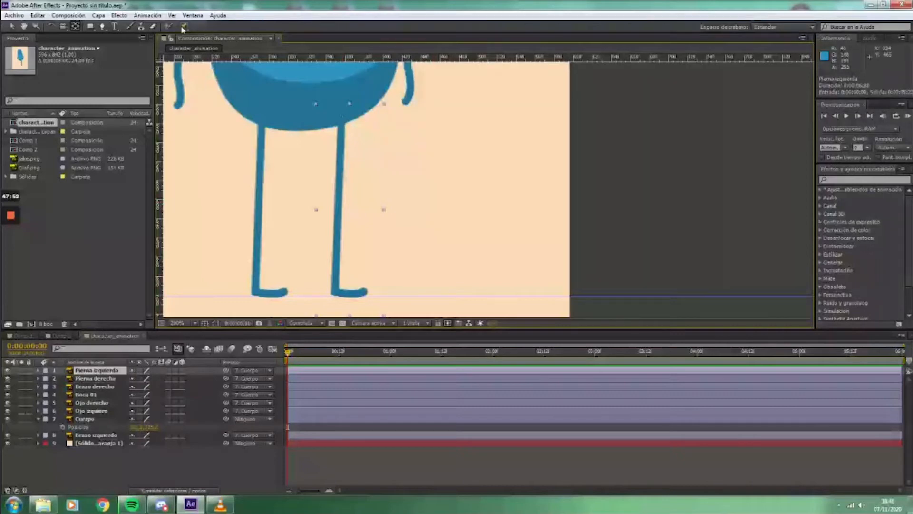
pyautogui.click(183, 26)
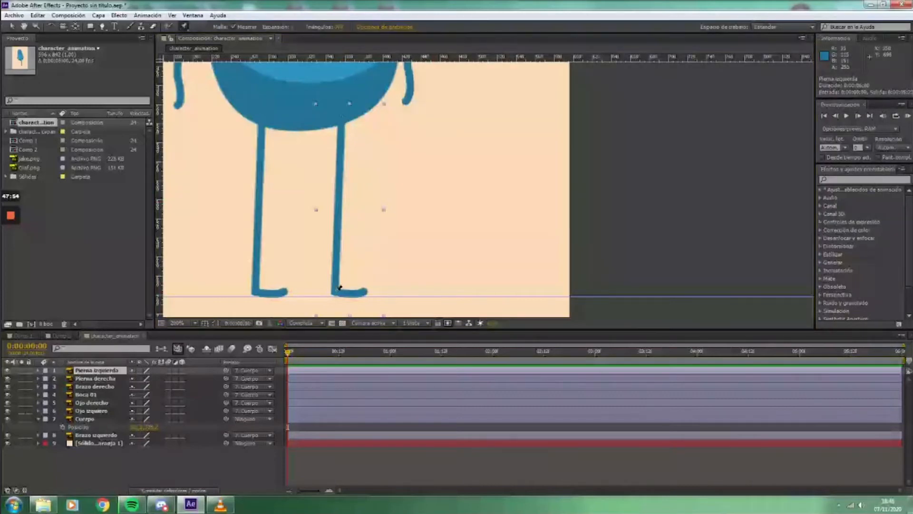
pyautogui.click(335, 291)
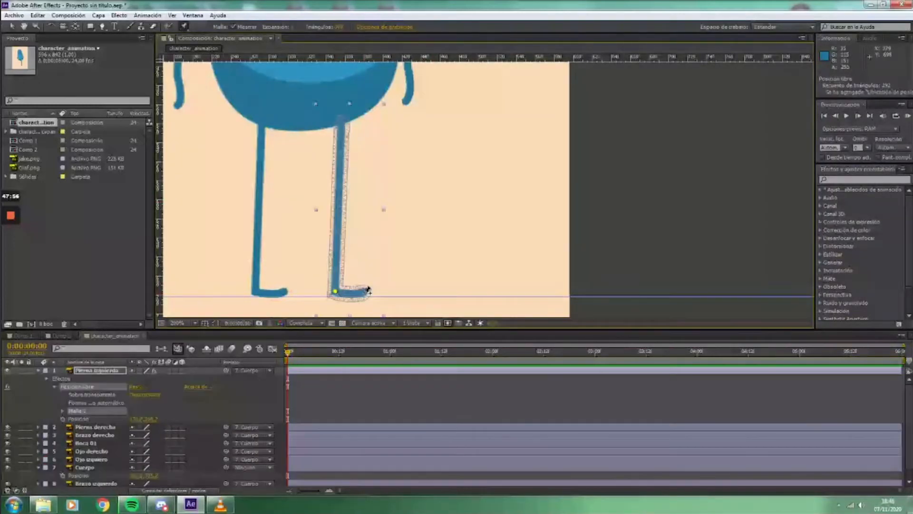
pyautogui.click(364, 291)
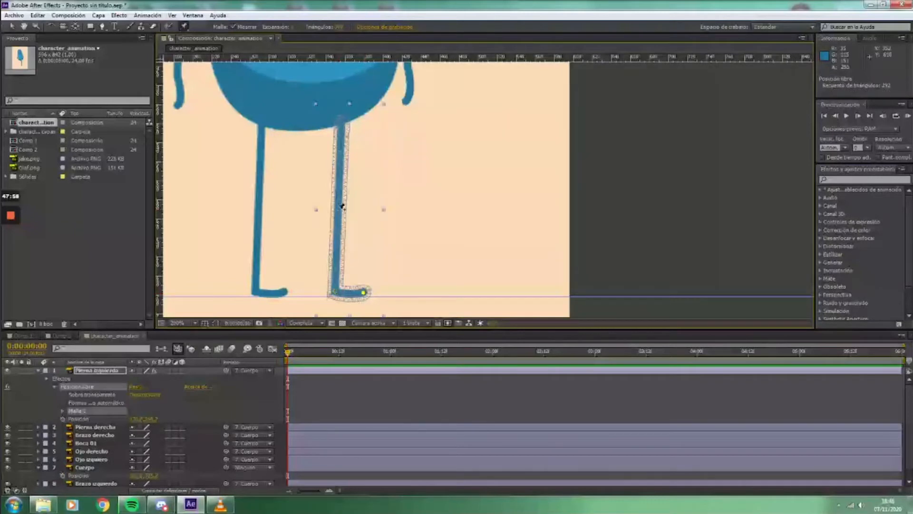
pyautogui.click(342, 208)
pyautogui.click(340, 121)
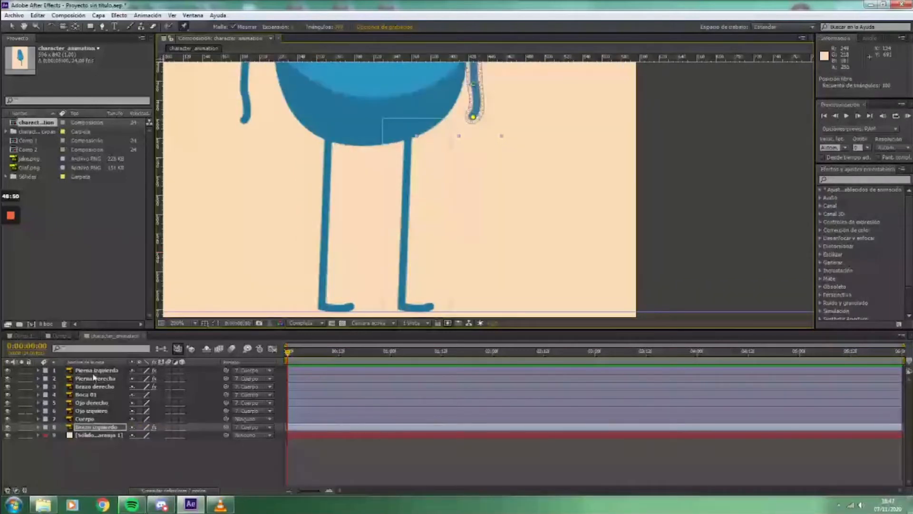
# - Bend the Pierna izquierda leg by moving its heel pin forward and slightly up from the ground guide
pyautogui.click(401, 299)
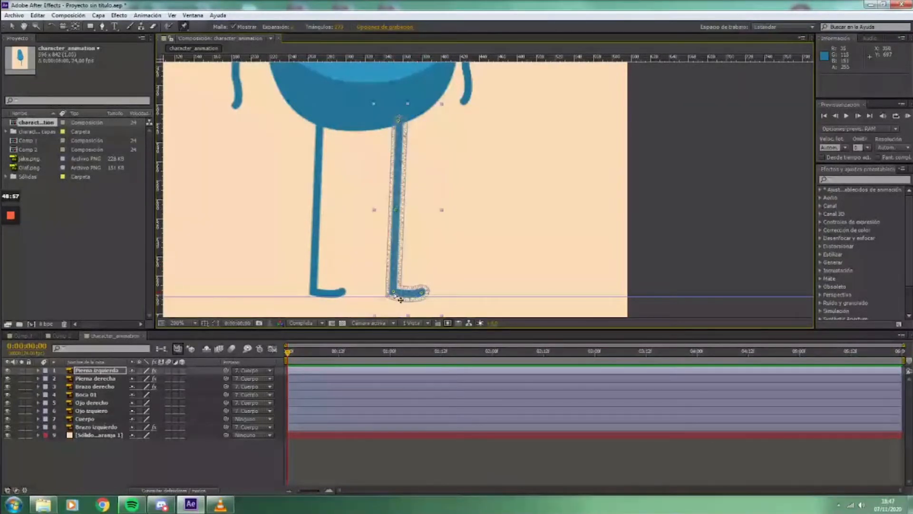
pyautogui.moveTo(400, 299); pyautogui.dragTo(432, 291)
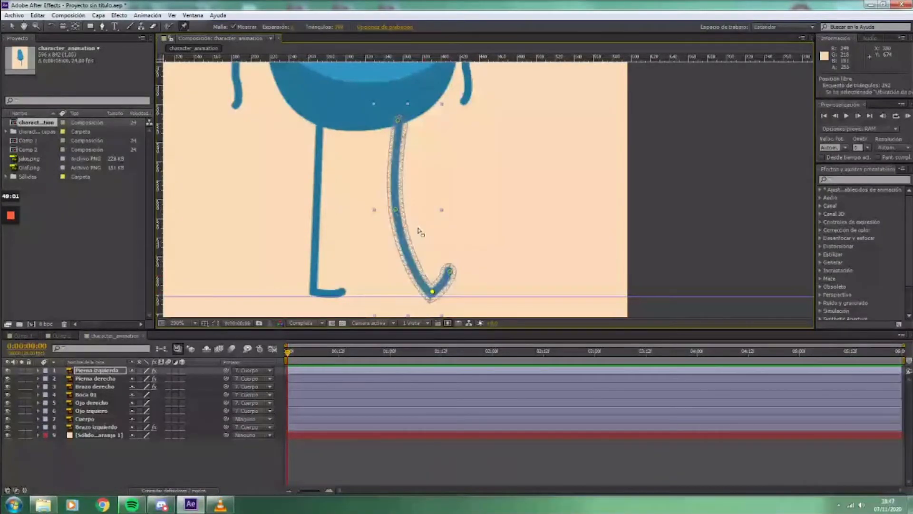
# - Refine the open stride pose at the first frame by adjusting Pierna izquierda's hip pin and Pierna derecha's toe pin
pyautogui.moveTo(398, 119); pyautogui.dragTo(396, 114)
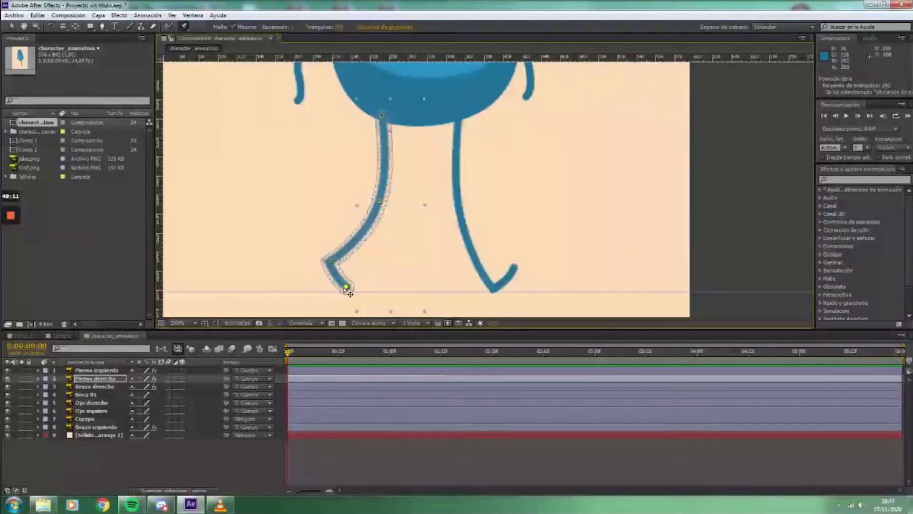
pyautogui.moveTo(345, 288); pyautogui.dragTo(344, 290)
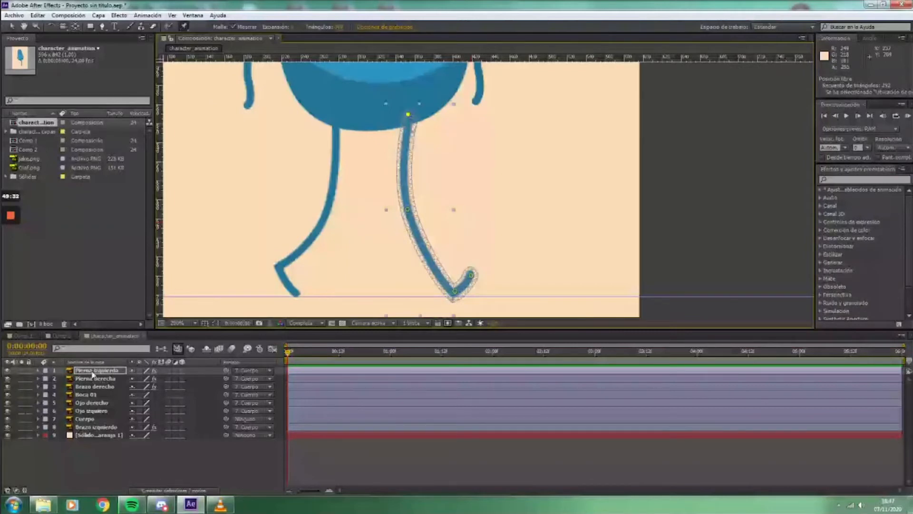
# - Keyframe Pierna izquierda's Position at the first frame, and at 0:00:01:00 move its puppet pins to match Pierna derecha's rear-leg pose
pyautogui.press('p')
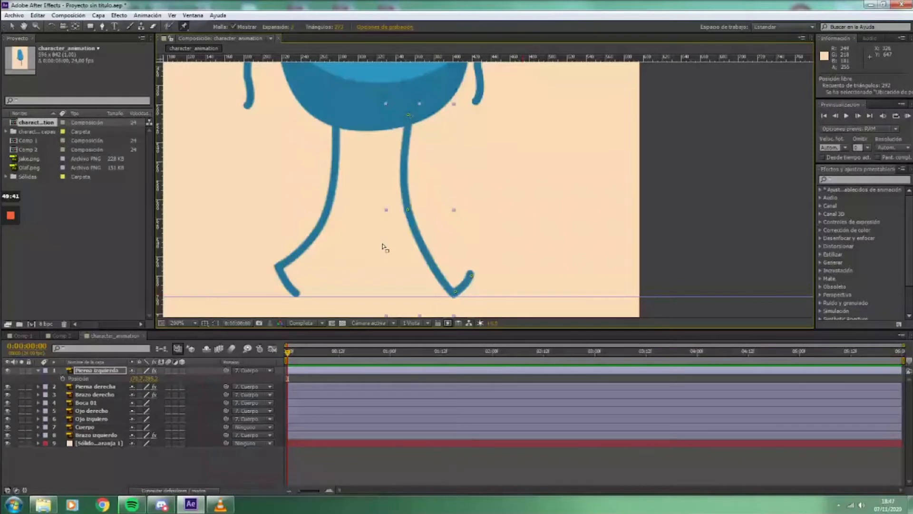
pyautogui.click(408, 115)
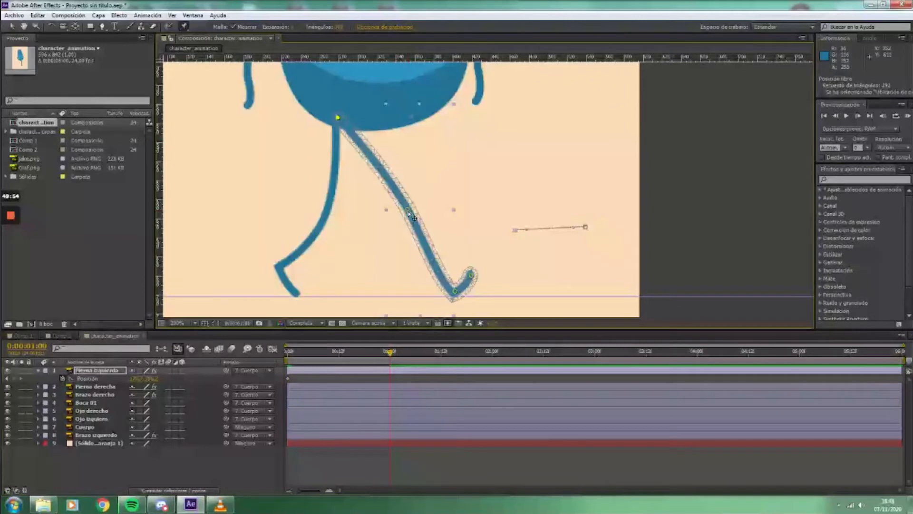
pyautogui.moveTo(408, 212); pyautogui.dragTo(328, 210)
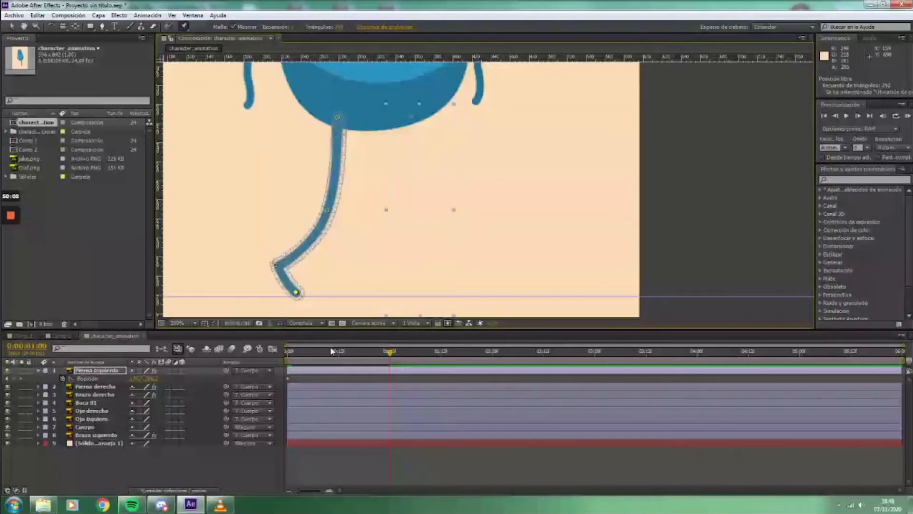
# - At 0:00:01:00, move Pierna derecha's puppet pins into the front-leg pose with the heel on the guide line
pyautogui.click(392, 352)
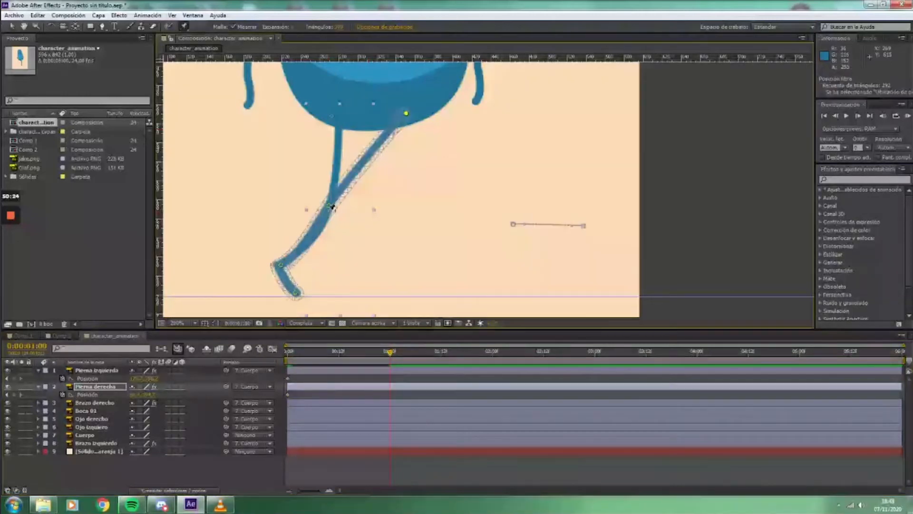
pyautogui.hotkey('ctrl', 'z')
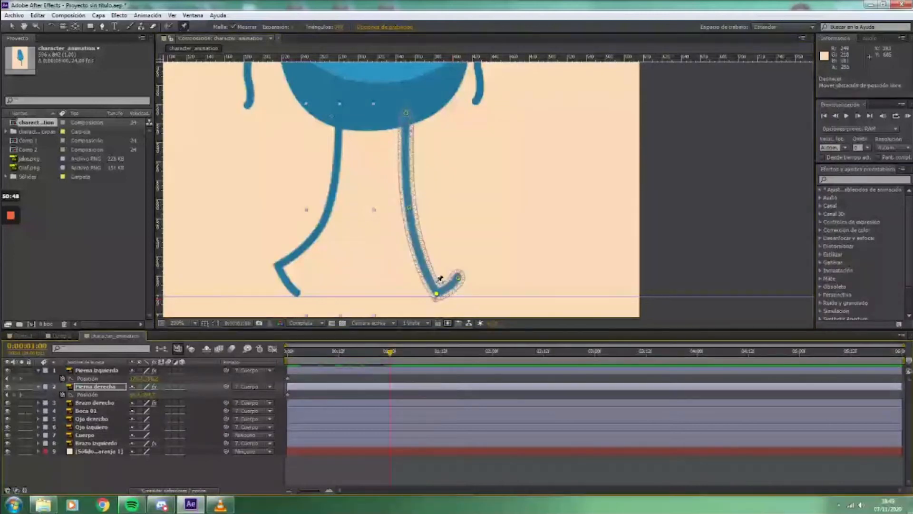
pyautogui.moveTo(442, 283); pyautogui.dragTo(463, 284)
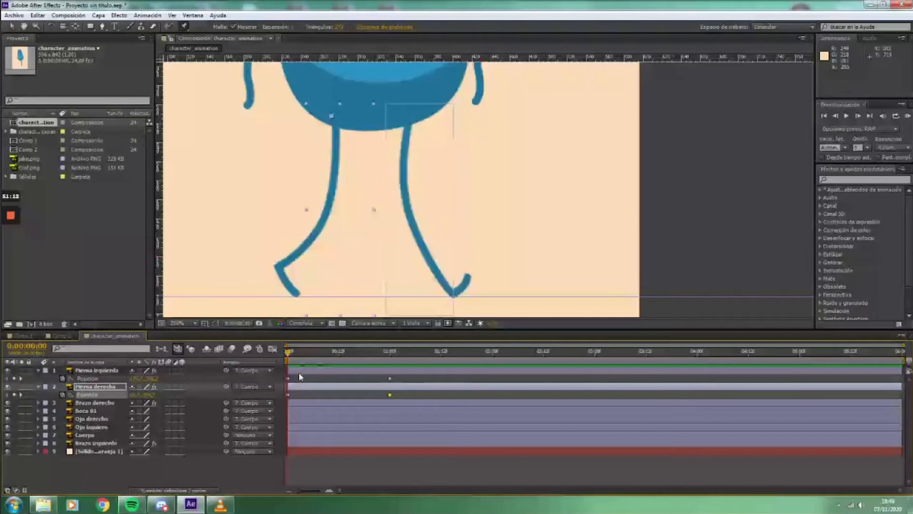
pyautogui.click(394, 361)
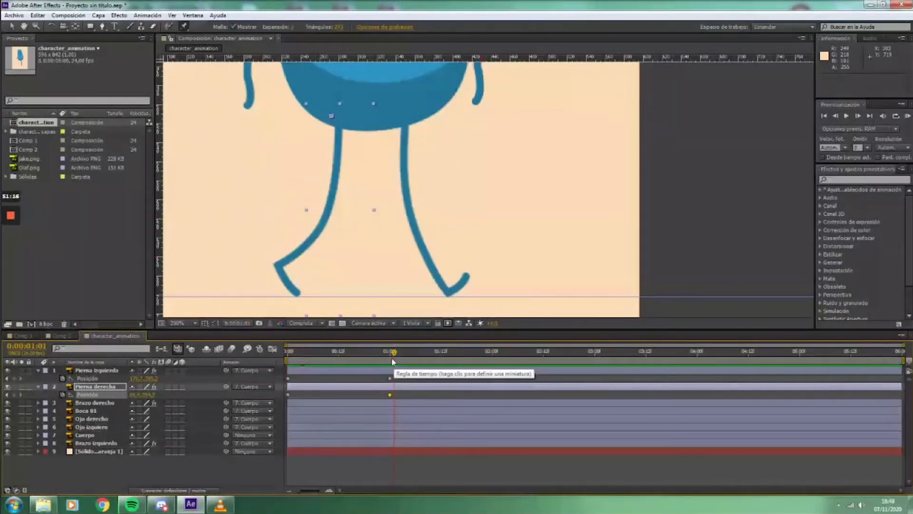
# - Expand the transform and effect properties of the Pierna derecha layer at the first frame
pyautogui.click(328, 369)
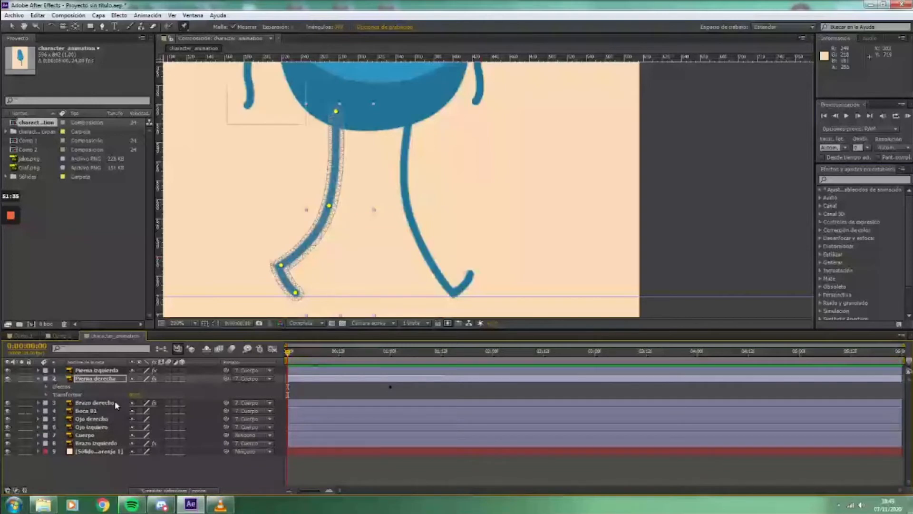
pyautogui.click(47, 393)
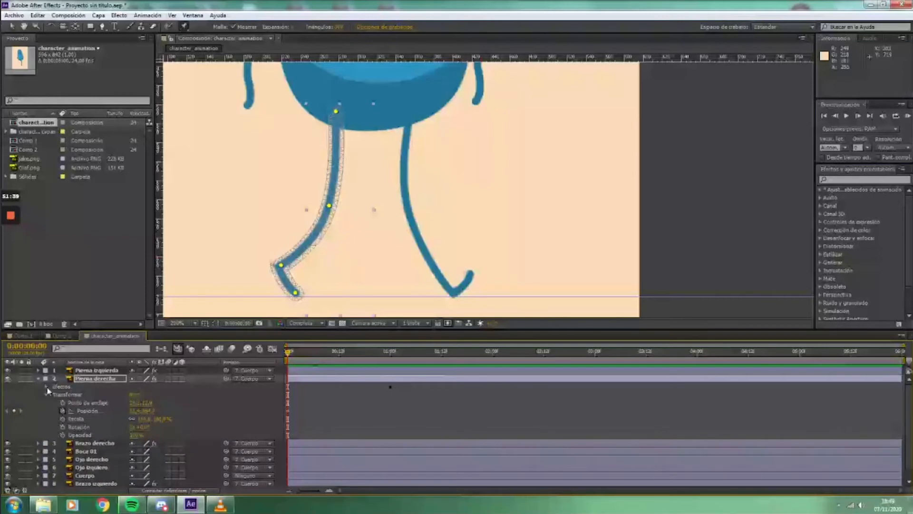
pyautogui.click(46, 386)
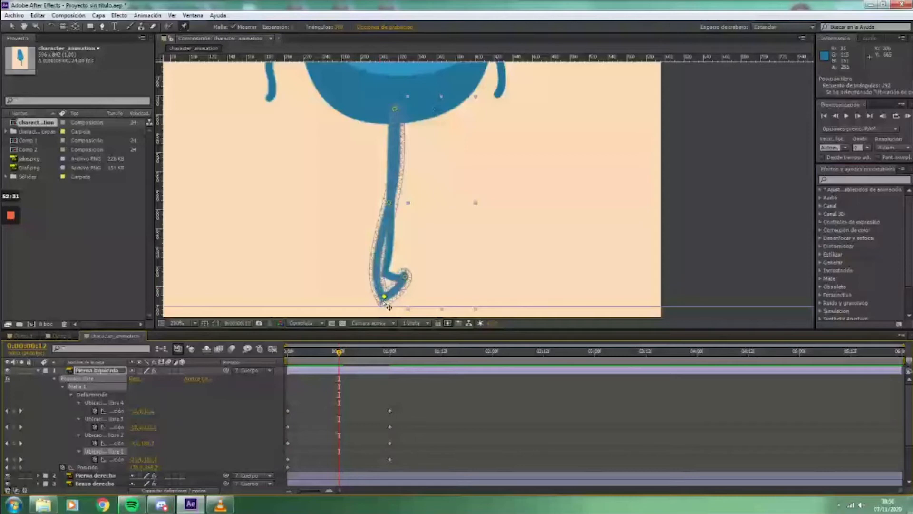
# - At 0:00:00:12, plant Pierna izquierda's foot flat on the guide line with its heel and toe pins, and select Pierna derecha
pyautogui.moveTo(383, 301); pyautogui.dragTo(383, 303)
pyautogui.moveTo(405, 277); pyautogui.dragTo(407, 301)
pyautogui.click(95, 475)
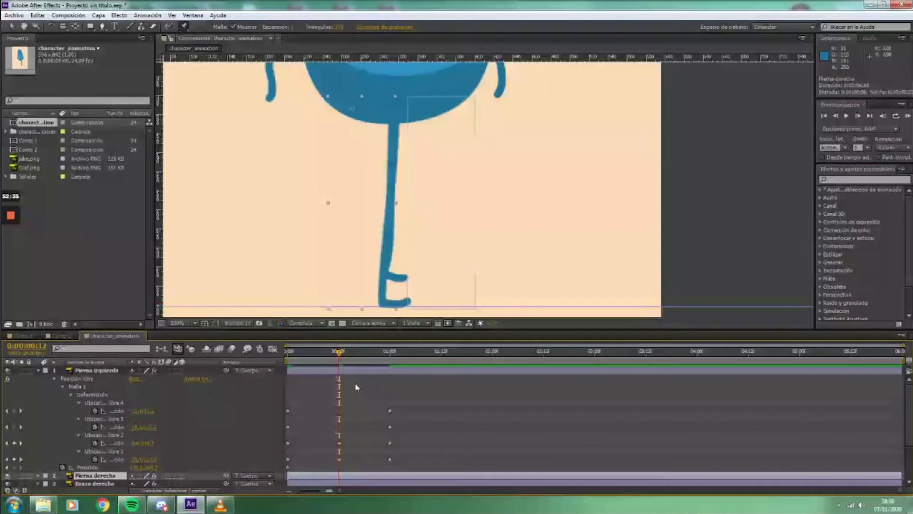
pyautogui.click(390, 235)
pyautogui.moveTo(339, 353); pyautogui.dragTo(339, 360)
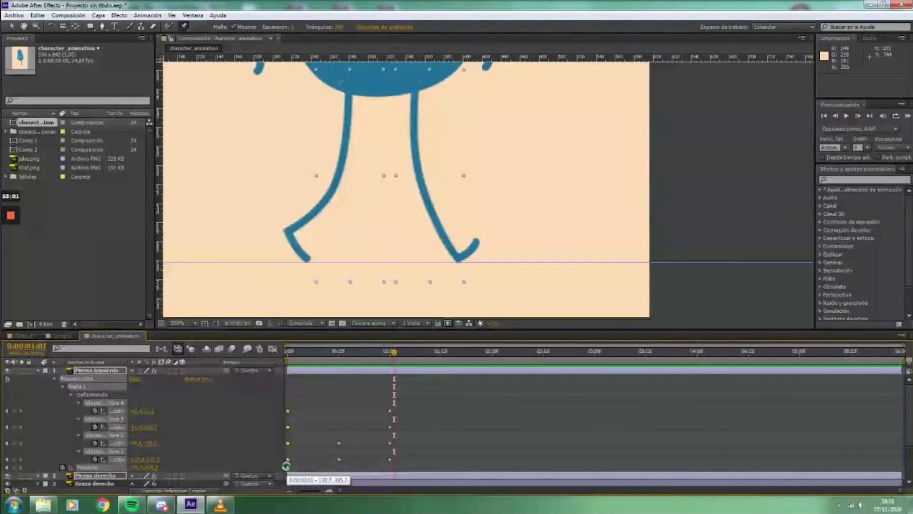
pyautogui.hotkey('ctrl', 'c')
pyautogui.click(493, 357)
pyautogui.hotkey('ctrl', 'v')
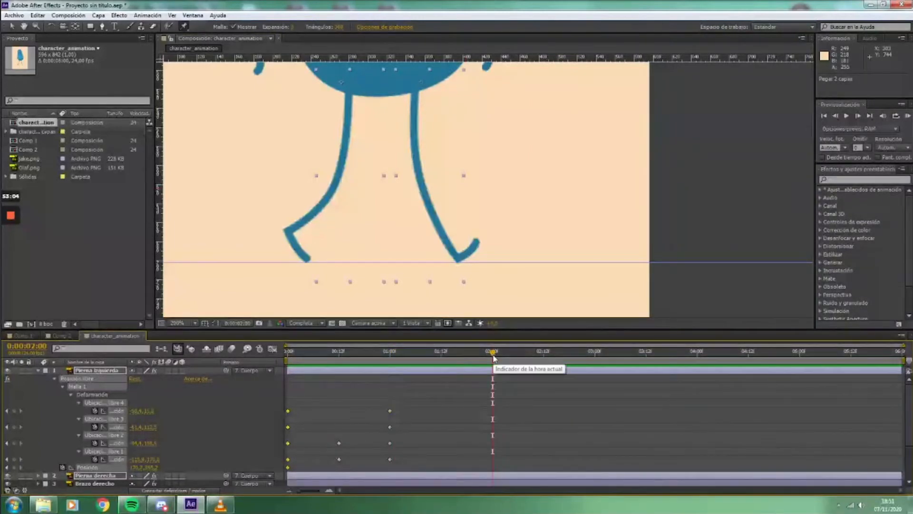
pyautogui.hotkey('ctrl', 'z')
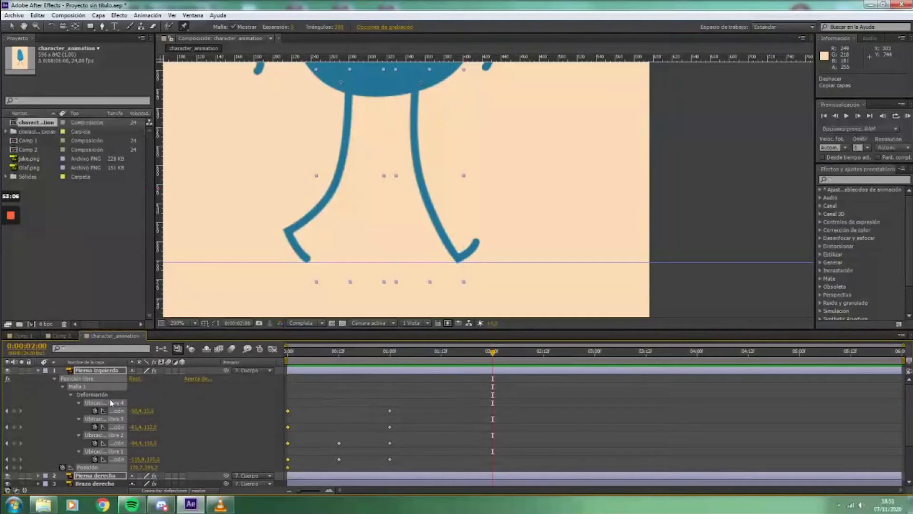
# - Copy Pierna izquierda's first-frame pin and Position keyframes to 0:00:02:00, and scrub through the motion
pyautogui.click(86, 370)
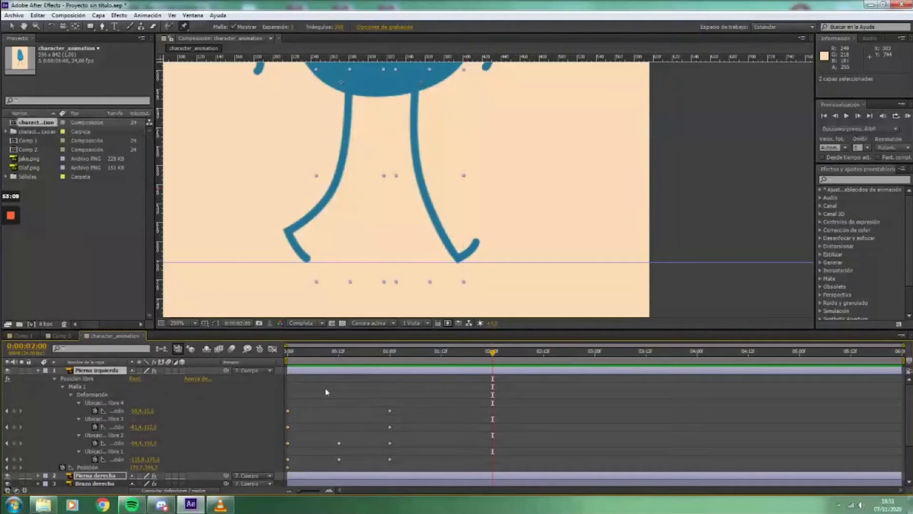
pyautogui.click(296, 412)
pyautogui.moveTo(296, 412); pyautogui.dragTo(287, 471)
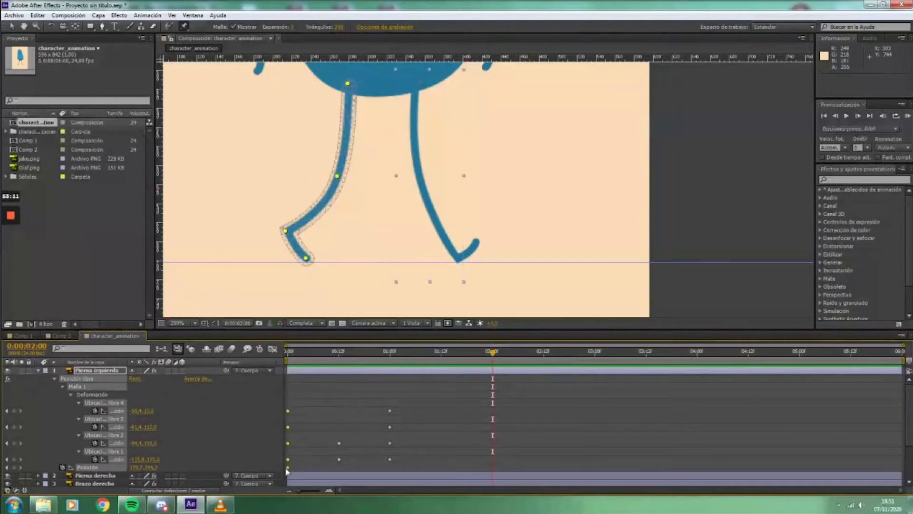
pyautogui.hotkey('ctrl', 'c')
pyautogui.hotkey('ctrl', 'v')
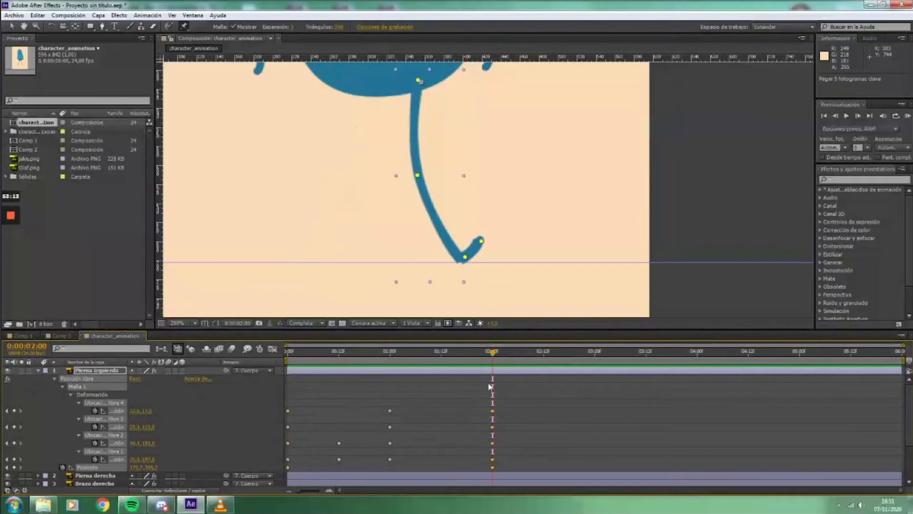
pyautogui.moveTo(493, 354); pyautogui.dragTo(446, 386)
pyautogui.moveTo(320, 400); pyautogui.dragTo(495, 386)
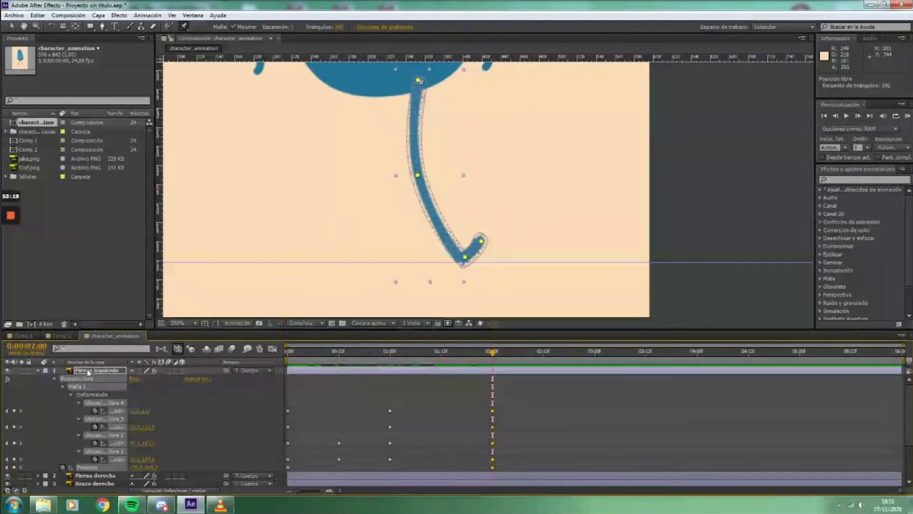
# - Collapse the Pierna izquierda layer and show only the keyframed properties of Pierna derecha
pyautogui.click(86, 386)
pyautogui.scroll(-1, 83, 380)
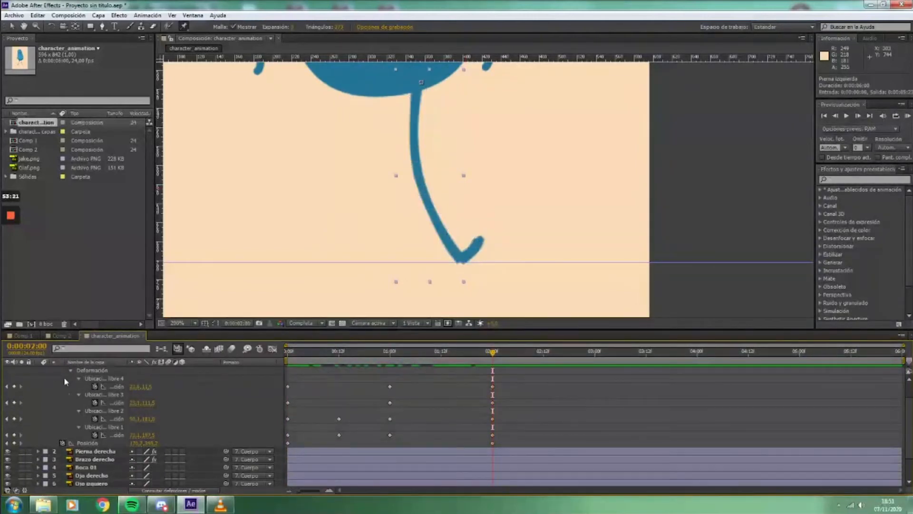
pyautogui.scroll(1, 78, 380)
pyautogui.click(38, 370)
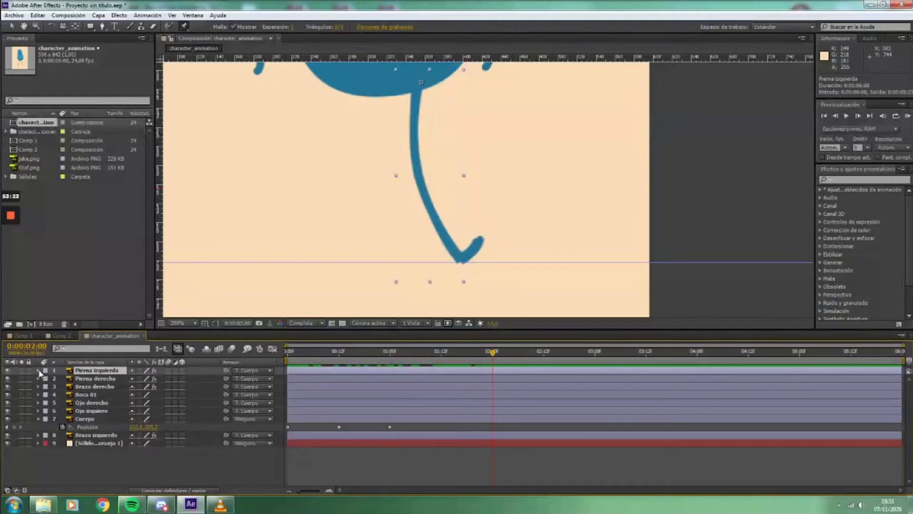
pyautogui.click(96, 379)
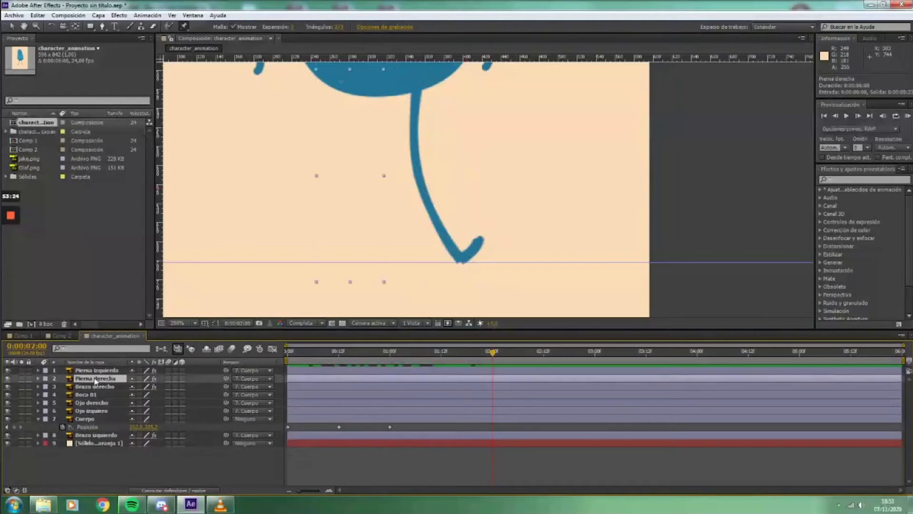
pyautogui.click(38, 378)
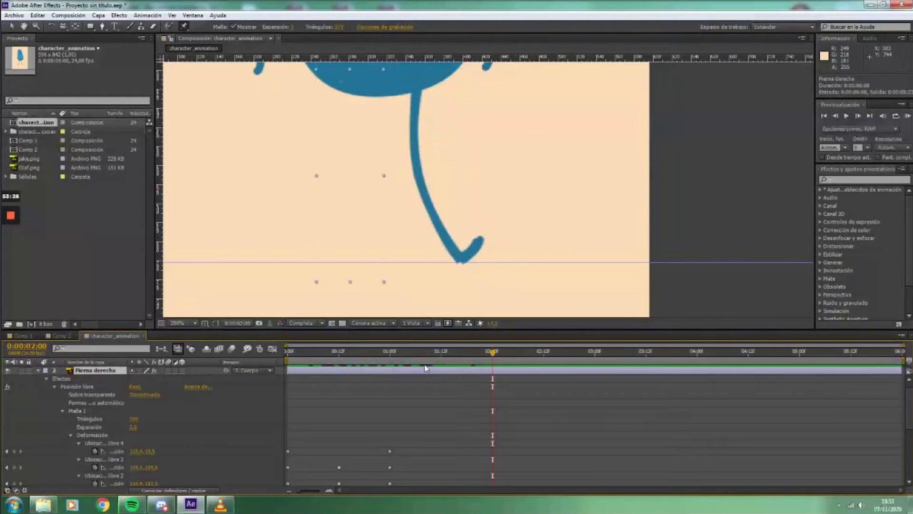
pyautogui.click(38, 370)
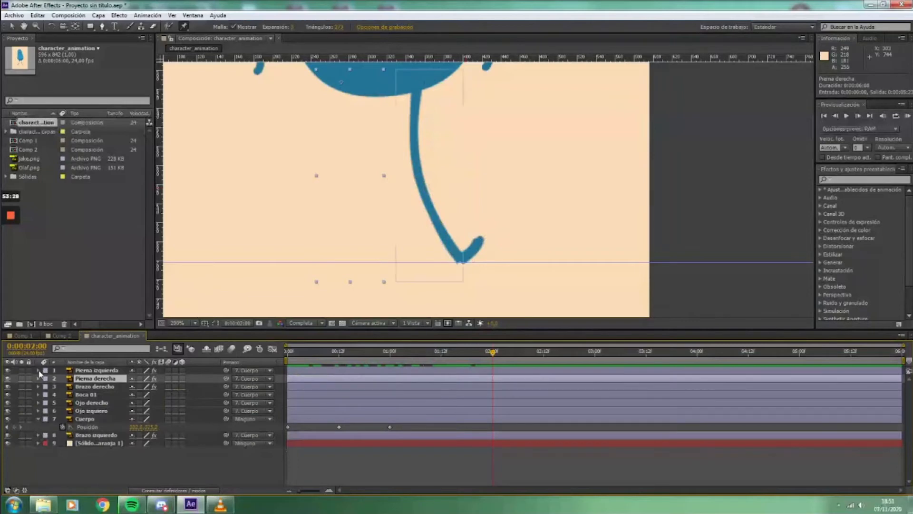
pyautogui.press('u')
# - Copy Pierna derecha's first-frame pin and Position keyframes to 0:00:02:00, scrub through the motion, and collapse the layer
pyautogui.moveTo(491, 352); pyautogui.dragTo(309, 352)
pyautogui.moveTo(295, 411); pyautogui.dragTo(287, 478)
pyautogui.moveTo(294, 413); pyautogui.dragTo(285, 478)
pyautogui.hotkey('ctrl', 'c')
pyautogui.click(477, 355)
pyautogui.press('pagedown')
pyautogui.press('pagedown')
pyautogui.press('pagedown')
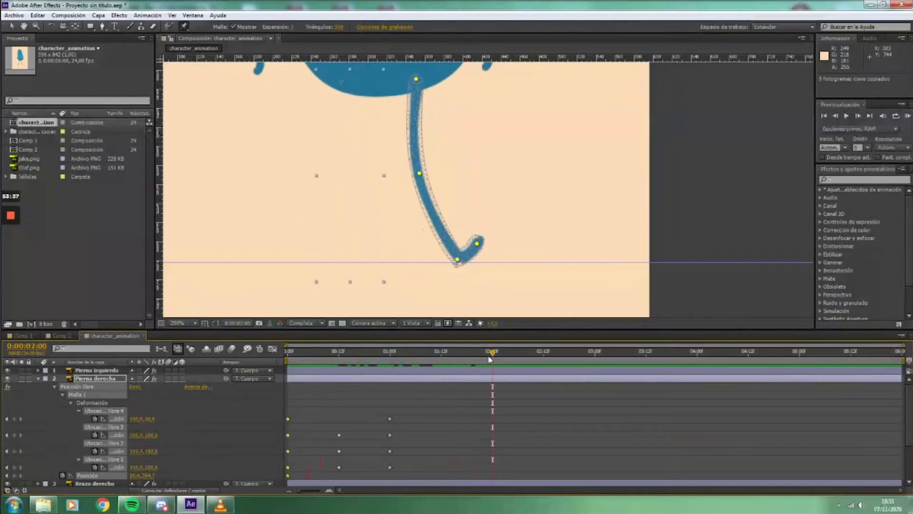
pyautogui.hotkey('ctrl', 'v')
pyautogui.moveTo(493, 353); pyautogui.dragTo(296, 353)
pyautogui.moveTo(305, 389); pyautogui.dragTo(424, 394)
pyautogui.click(38, 379)
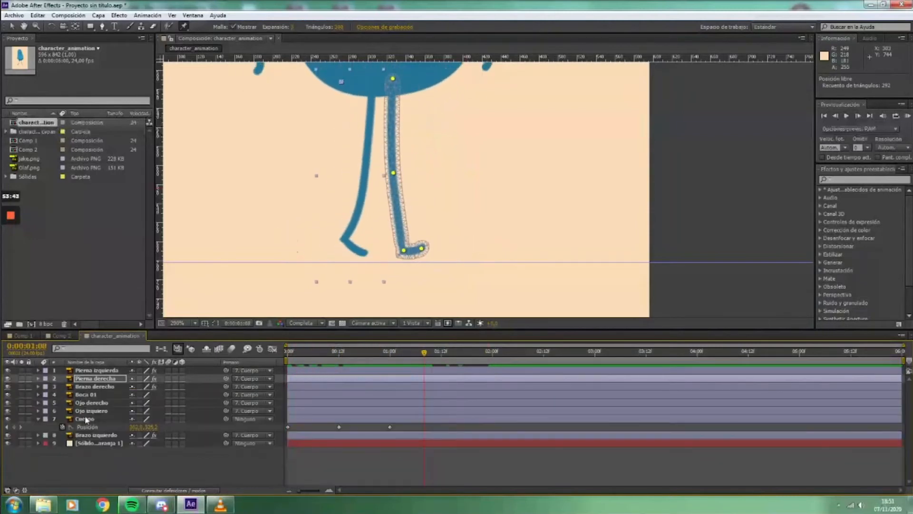
# - Copy Cuerpo's Position keyframes at 0:00:00:12 and 0:00:01:00, and paste them starting at 0:00:01:12
pyautogui.click(86, 419)
pyautogui.moveTo(425, 357); pyautogui.dragTo(443, 356)
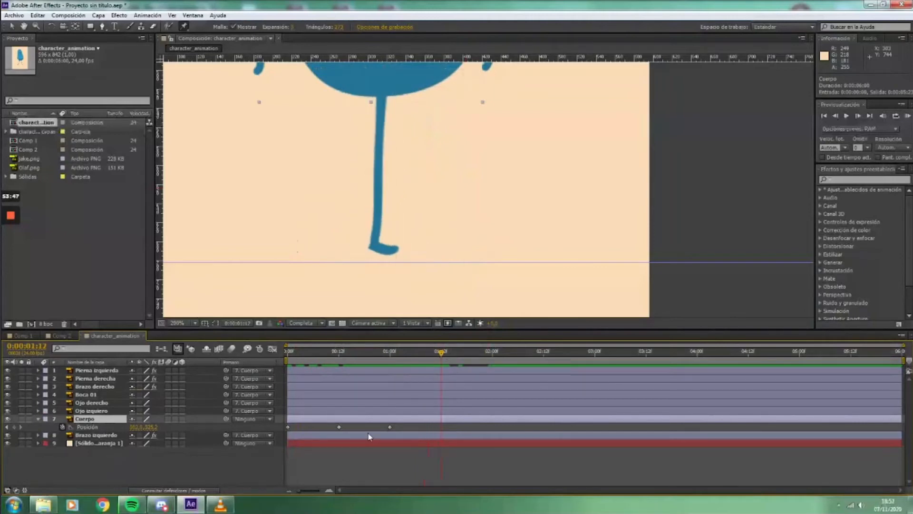
pyautogui.moveTo(326, 423); pyautogui.dragTo(388, 433)
pyautogui.hotkey('ctrl', 'c')
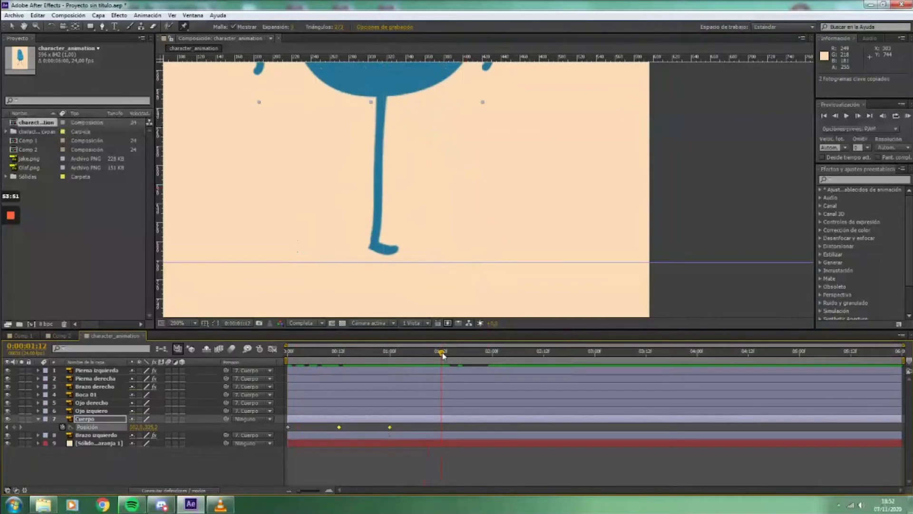
pyautogui.hotkey('ctrl', 'v')
# - Preview the walk from the first frame and examine the leg pose at 0:00:00:12
pyautogui.moveTo(443, 354); pyautogui.dragTo(288, 354)
pyautogui.press('space')
pyautogui.click(347, 352)
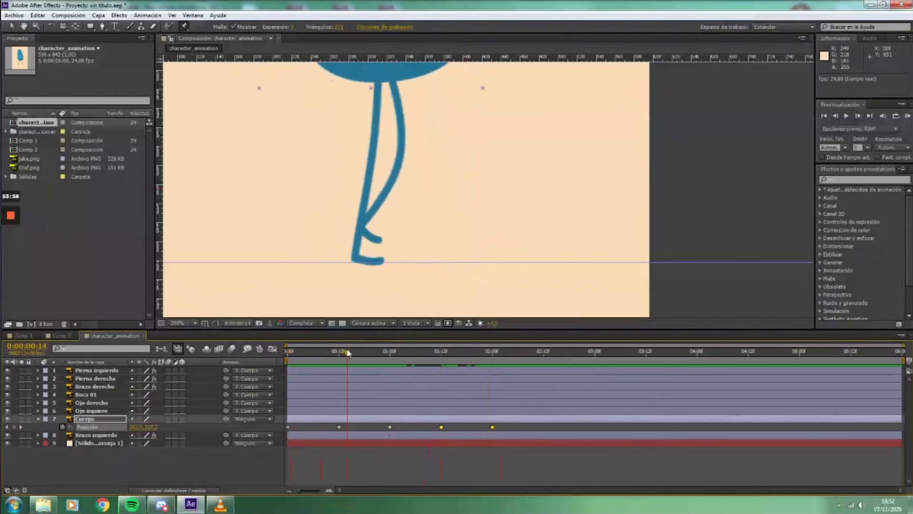
pyautogui.moveTo(348, 352); pyautogui.dragTo(339, 352)
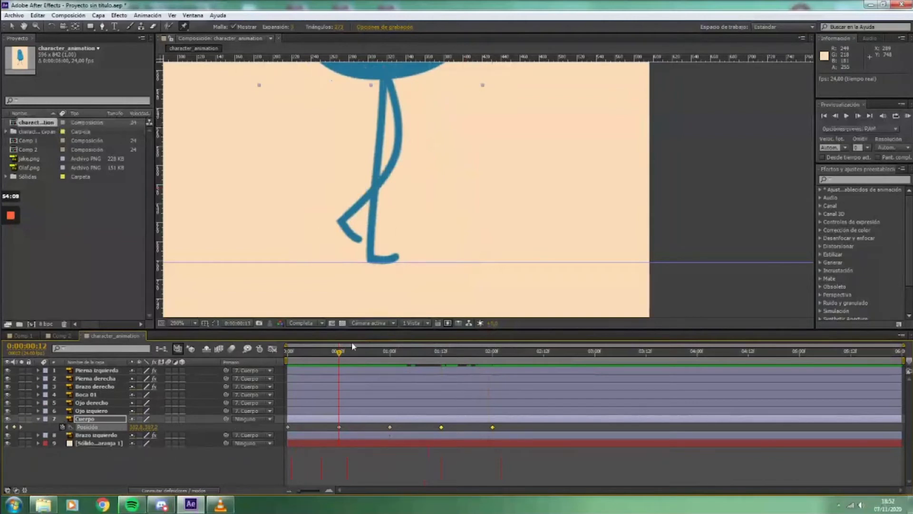
pyautogui.moveTo(341, 354)
pyautogui.mouseDown()
pyautogui.moveTo(369, 360)
pyautogui.moveTo(327, 363)
pyautogui.moveTo(339, 362)
pyautogui.mouseUp()
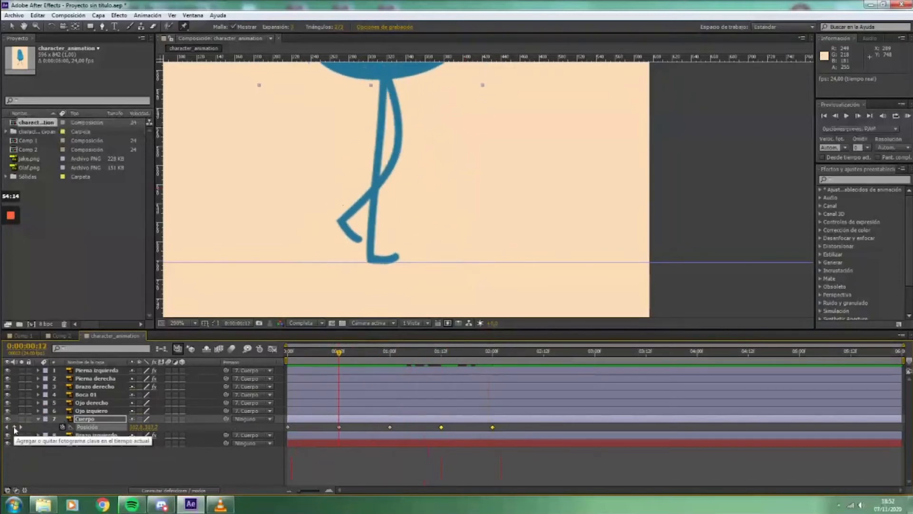
# - Go to 0:00:01:12, examine Pierna izquierda's puppet pin keyframes there, and collapse the layer
pyautogui.moveTo(342, 354); pyautogui.dragTo(443, 364)
pyautogui.moveTo(430, 179); pyautogui.dragTo(430, 255)
pyautogui.click(85, 371)
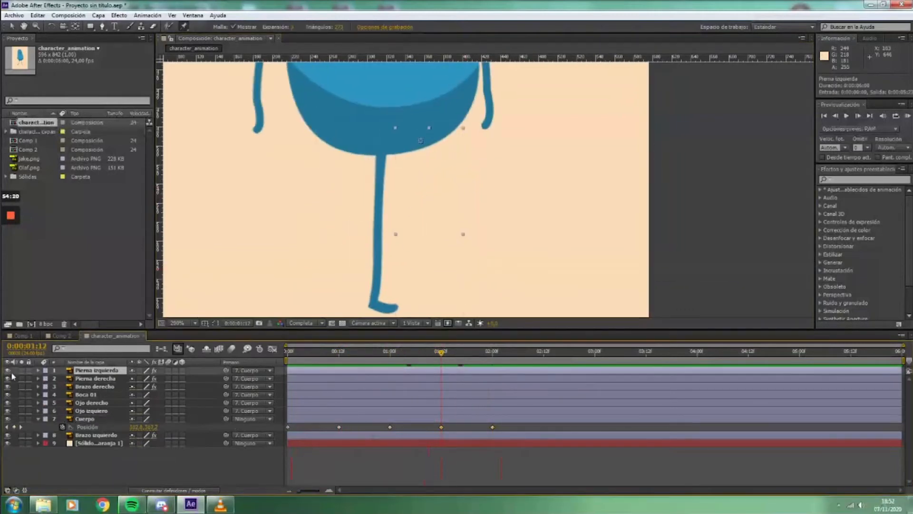
pyautogui.keyDown('ctrl'); pyautogui.click(38, 371); pyautogui.keyUp('ctrl')
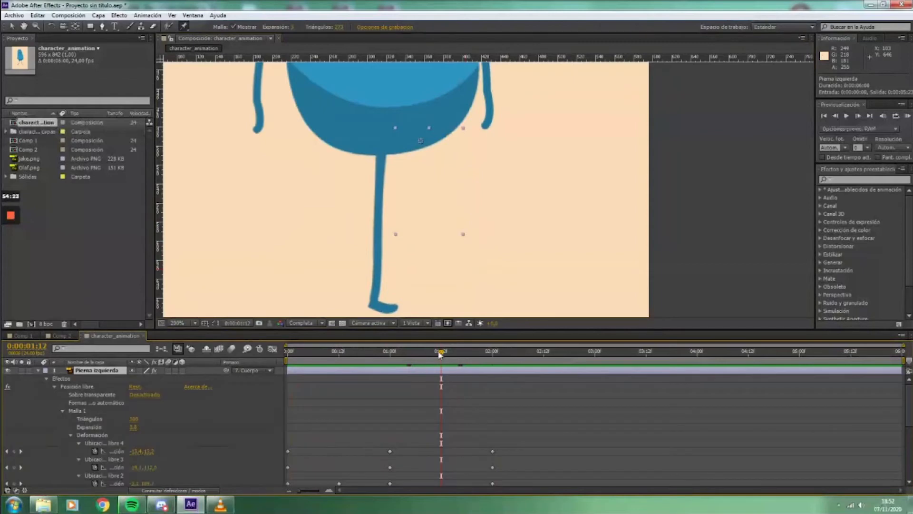
pyautogui.click(378, 189)
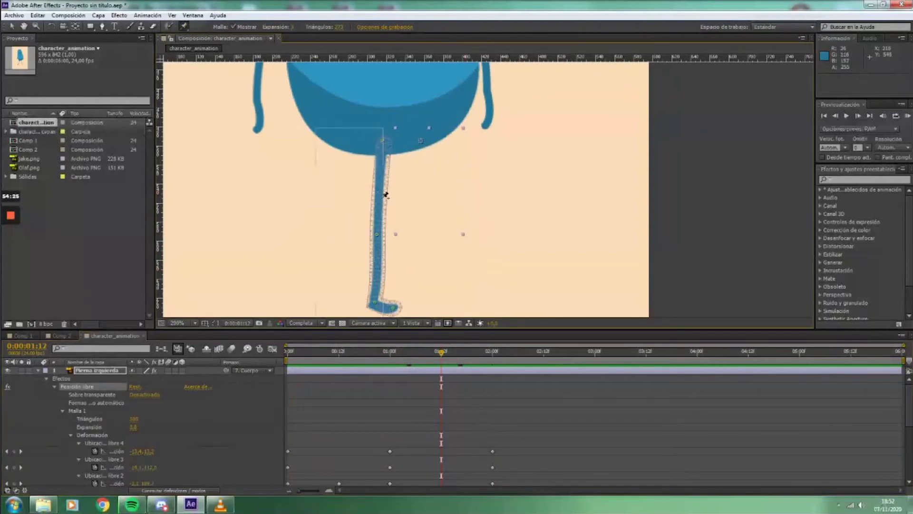
pyautogui.moveTo(446, 357)
pyautogui.mouseDown()
pyautogui.moveTo(387, 356)
pyautogui.moveTo(441, 366)
pyautogui.mouseUp()
pyautogui.scroll(-3, 431, 254)
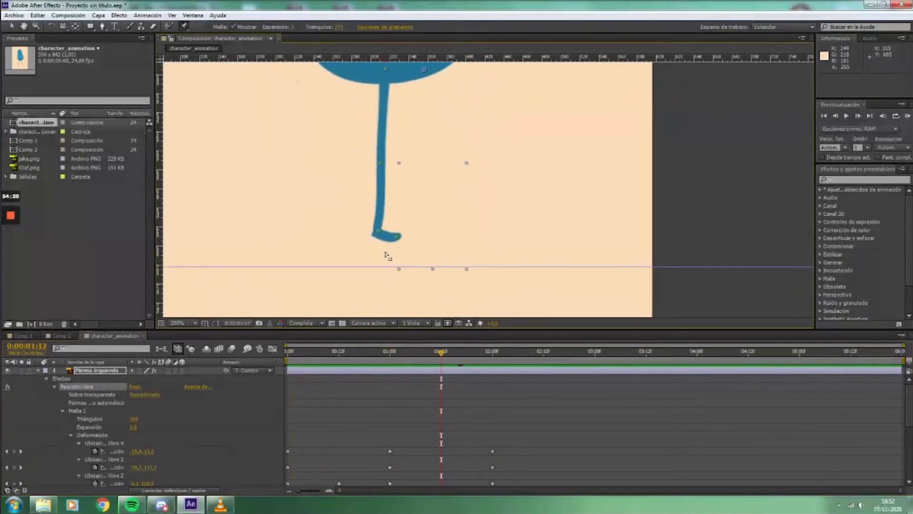
pyautogui.click(40, 369)
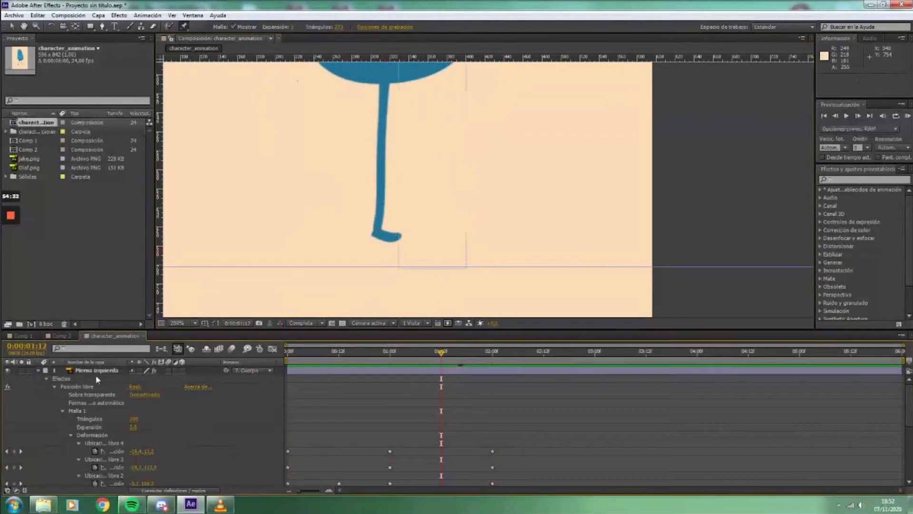
pyautogui.click(38, 370)
# - At 0:00:01:12, plant Pierna derecha's foot pins on the ground guide, lower its knee pin to straighten the leg, and collapse the layer
pyautogui.click(85, 378)
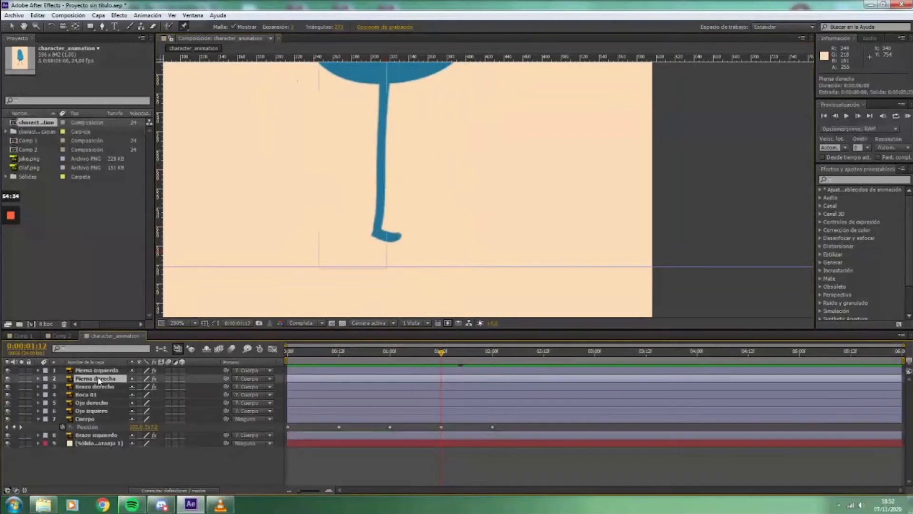
pyautogui.keyDown('ctrl'); pyautogui.click(38, 378); pyautogui.keyUp('ctrl')
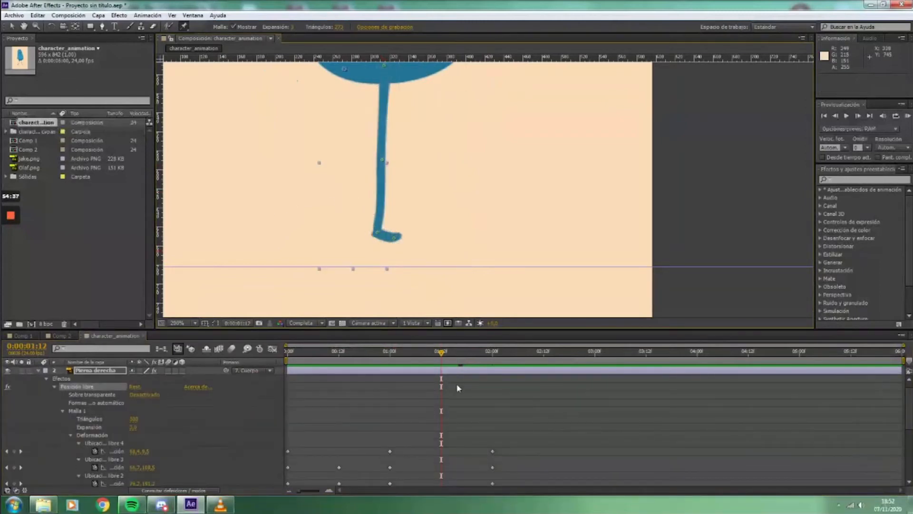
pyautogui.moveTo(376, 232); pyautogui.dragTo(395, 264)
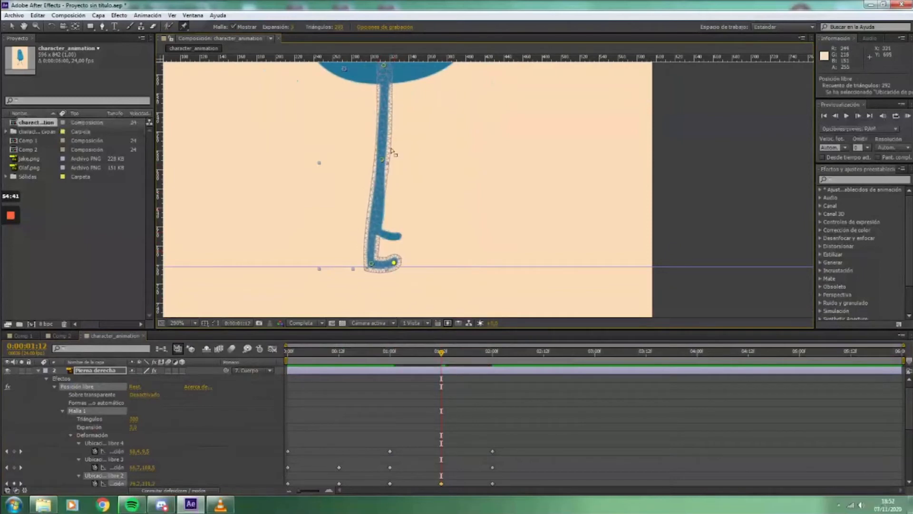
pyautogui.moveTo(382, 159); pyautogui.dragTo(380, 170)
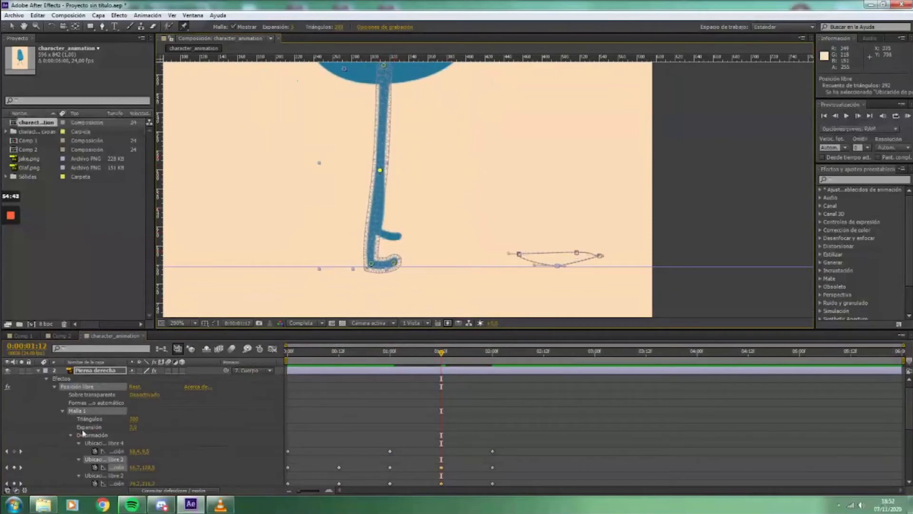
pyautogui.click(38, 370)
# - At 0:00:01:12, lift Pierna izquierda's foot pins behind the standing leg and push its knee pin forward
pyautogui.click(97, 371)
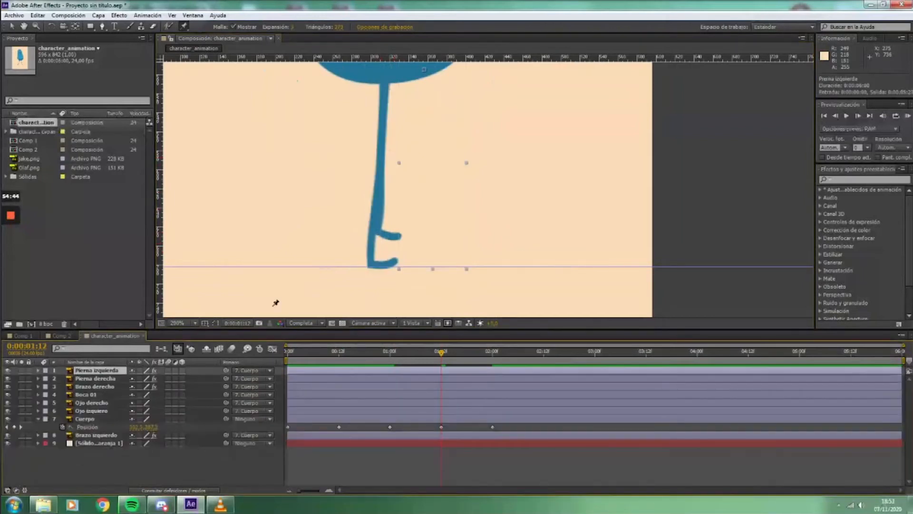
pyautogui.click(386, 229)
pyautogui.moveTo(379, 231); pyautogui.dragTo(345, 245)
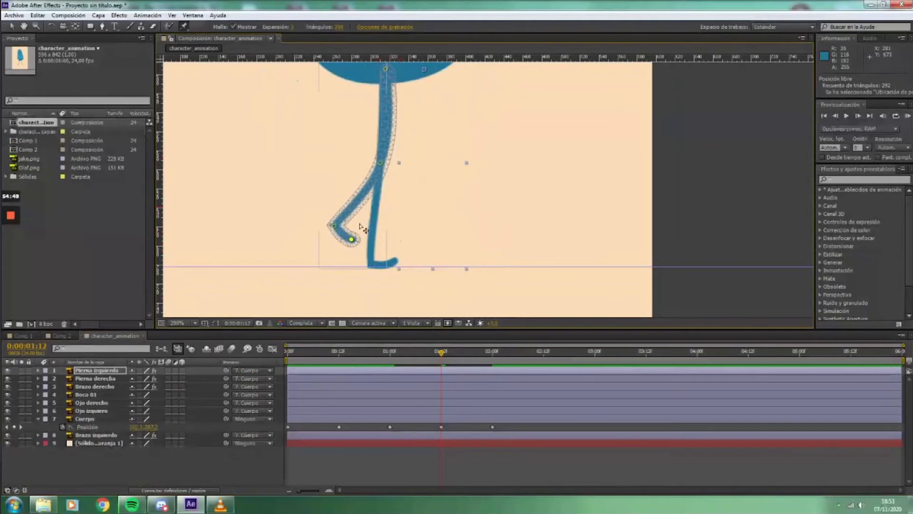
pyautogui.click(382, 162)
pyautogui.moveTo(391, 167); pyautogui.dragTo(399, 166)
# - Preview the walk cycle from the first frame with the legs and body in view
pyautogui.moveTo(445, 353); pyautogui.dragTo(323, 361)
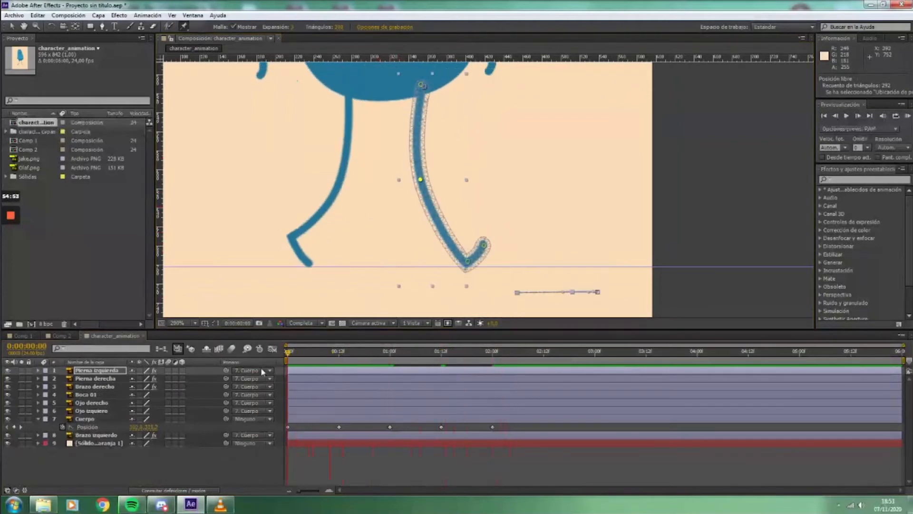
pyautogui.scroll(-4, 375, 250)
pyautogui.moveTo(440, 224); pyautogui.dragTo(438, 203)
pyautogui.scroll(1, 402, 287)
pyautogui.press('space')
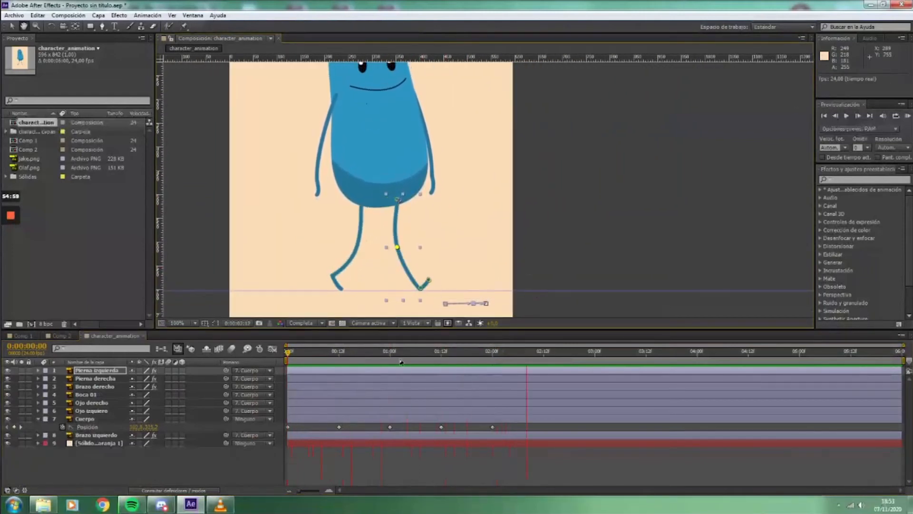
pyautogui.press('space')
# - Select Pierna derecha at 0:00:01:11 and raise its heel pin slightly so the foot rests on the ground guide
pyautogui.moveTo(410, 353); pyautogui.dragTo(438, 364)
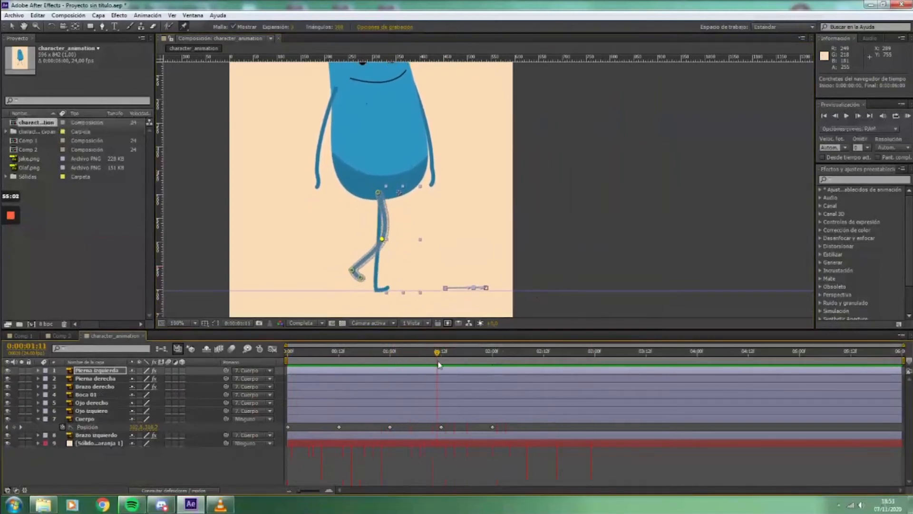
pyautogui.click(83, 379)
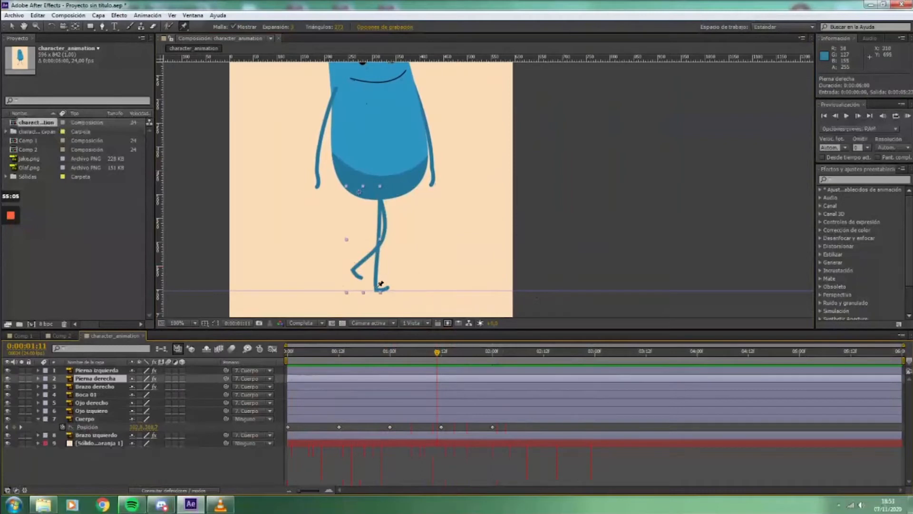
pyautogui.press('.')
pyautogui.press('.')
pyautogui.press('.')
pyautogui.moveTo(287, 278); pyautogui.dragTo(591, 37)
pyautogui.moveTo(427, 314); pyautogui.dragTo(497, 214)
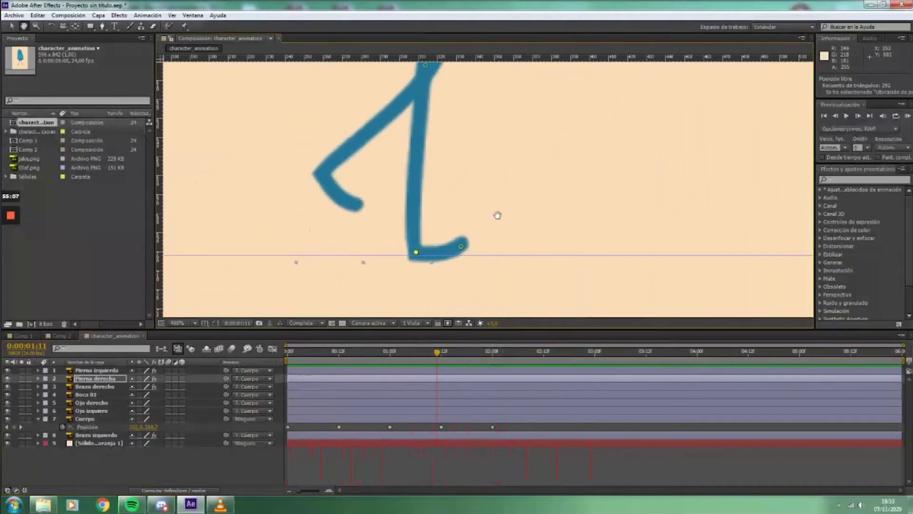
pyautogui.moveTo(416, 254); pyautogui.dragTo(418, 248)
# - At 0:00:01:19, raise Pierna derecha's toe pin slightly so it stays above the ground guide
pyautogui.moveTo(425, 353); pyautogui.dragTo(471, 365)
pyautogui.moveTo(333, 260); pyautogui.dragTo(335, 252)
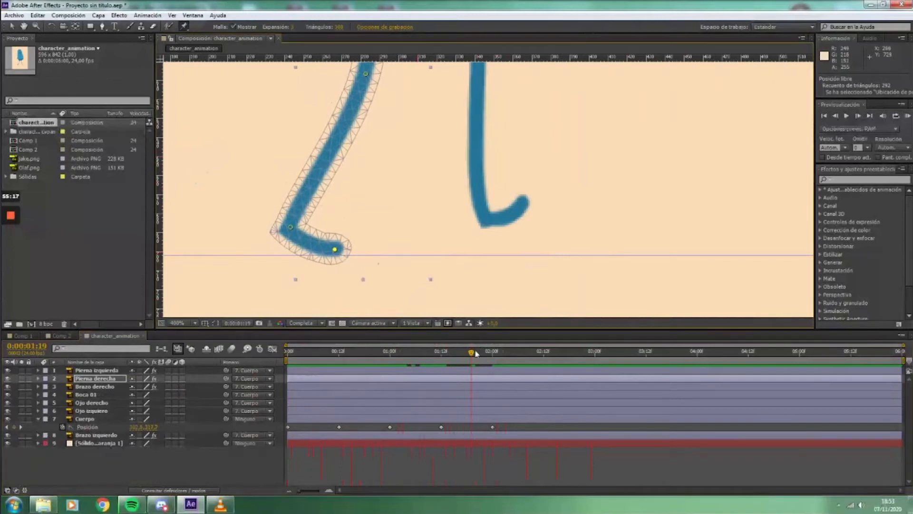
pyautogui.moveTo(479, 357); pyautogui.dragTo(486, 361)
pyautogui.moveTo(274, 254); pyautogui.dragTo(277, 250)
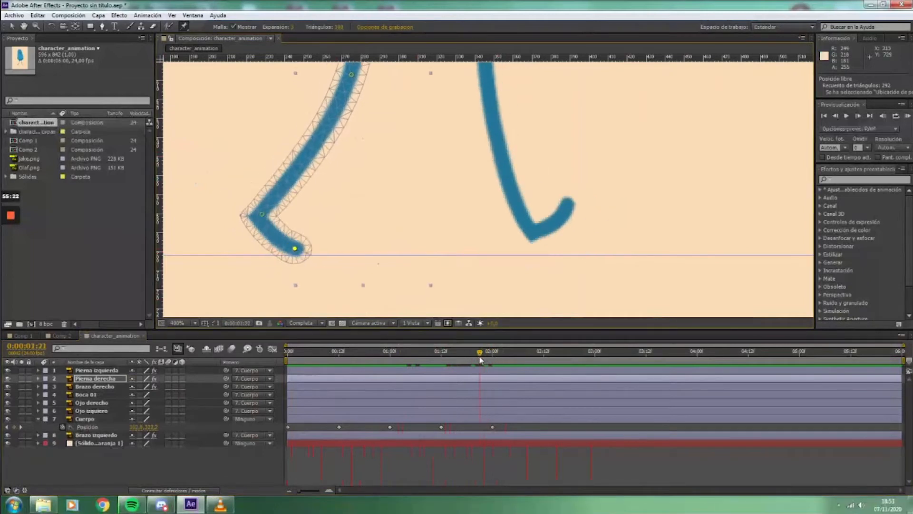
pyautogui.hotkey('ctrl', 'z')
# - Move Pierna izquierda's toe pin slightly forward at 0:00:01:19, and raise its heel pin to the ground guide just past 0:00:00:12
pyautogui.moveTo(486, 355); pyautogui.dragTo(507, 366)
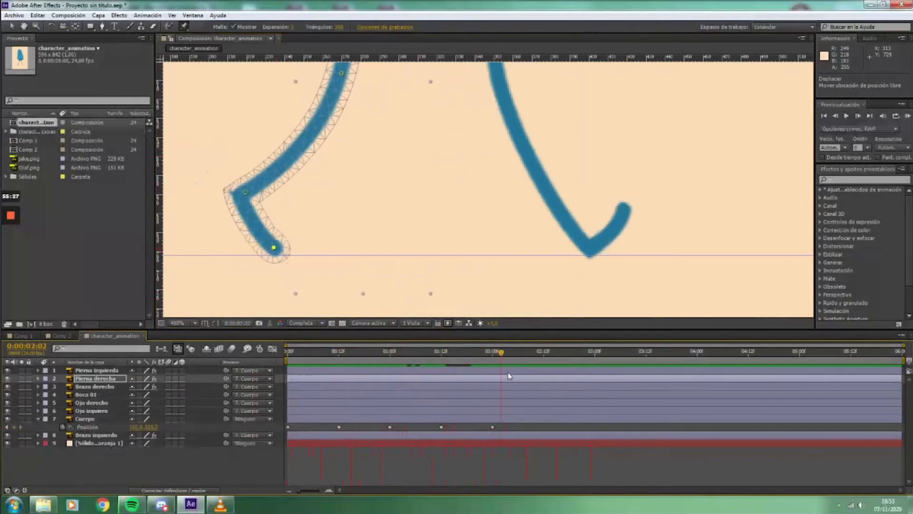
pyautogui.click(80, 371)
pyautogui.moveTo(511, 352); pyautogui.dragTo(473, 360)
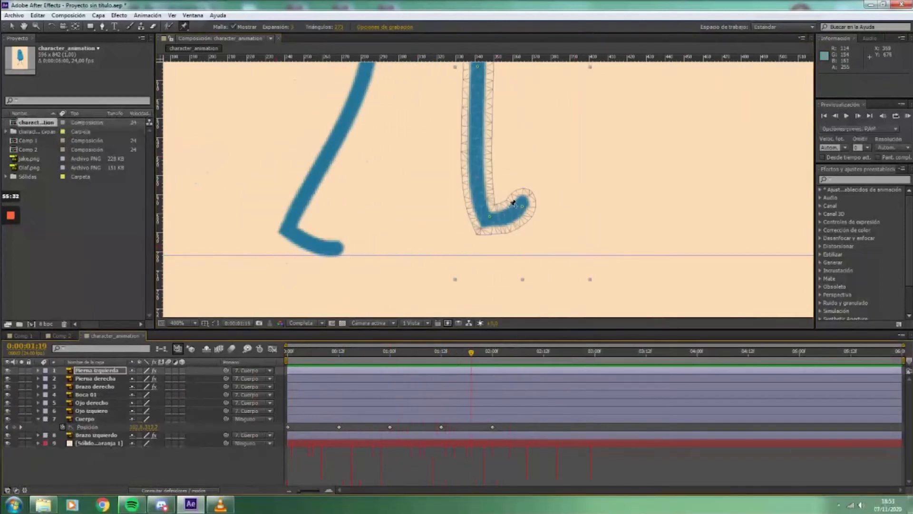
pyautogui.moveTo(522, 205); pyautogui.dragTo(532, 206)
pyautogui.moveTo(473, 360); pyautogui.dragTo(347, 355)
pyautogui.moveTo(422, 254); pyautogui.dragTo(423, 247)
# - Play the corrected walk and bring the character's whole upper body into view
pyautogui.press('space')
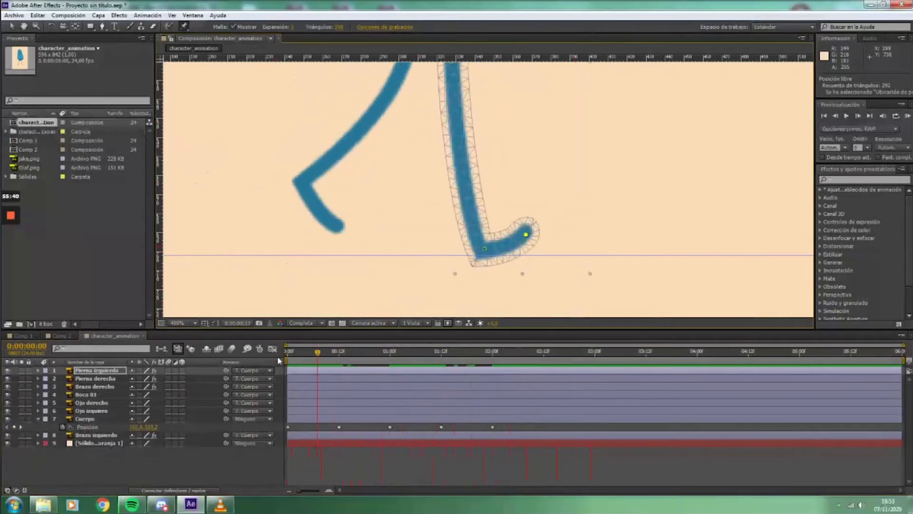
pyautogui.scroll(-4, 521, 199)
pyautogui.moveTo(562, 172); pyautogui.dragTo(514, 316)
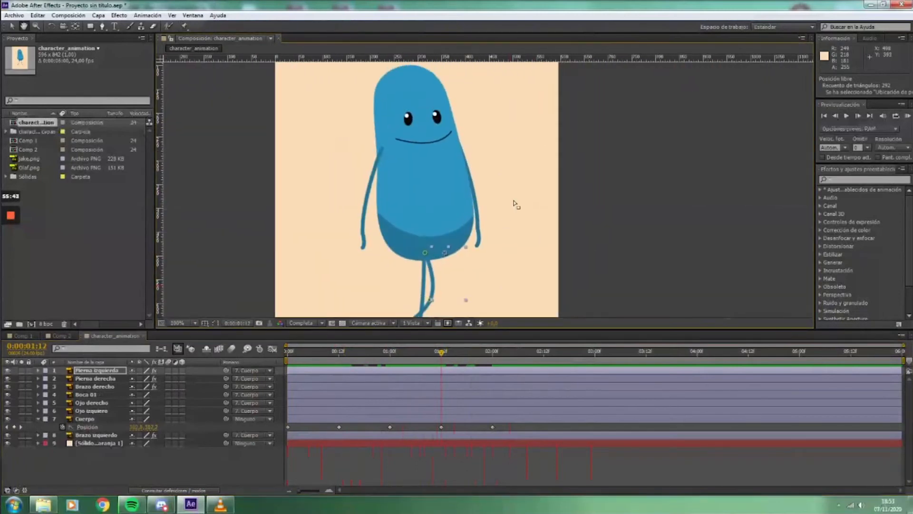
# - Keyframe Brazo derecho's Rotation at 0:00:00:00, and rotate the arm forward across the body at 0:00:01:00
pyautogui.click(98, 386)
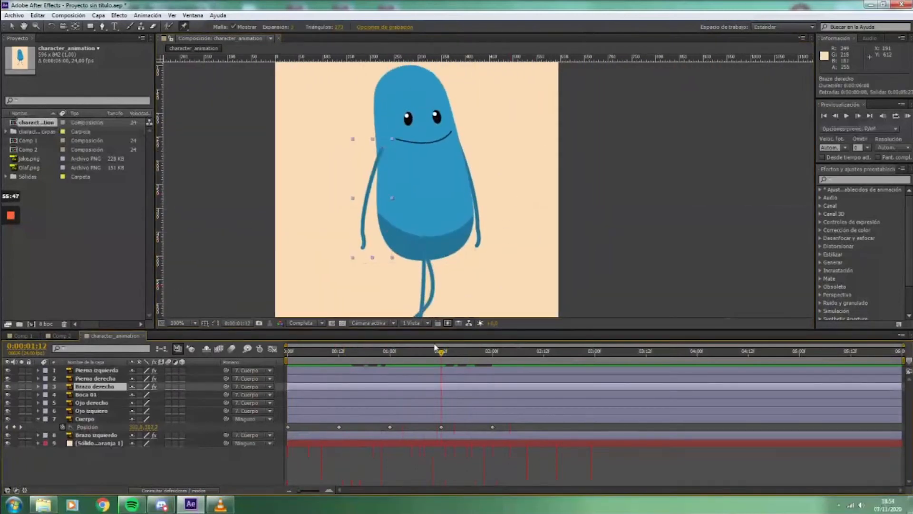
pyautogui.moveTo(441, 353); pyautogui.dragTo(289, 353)
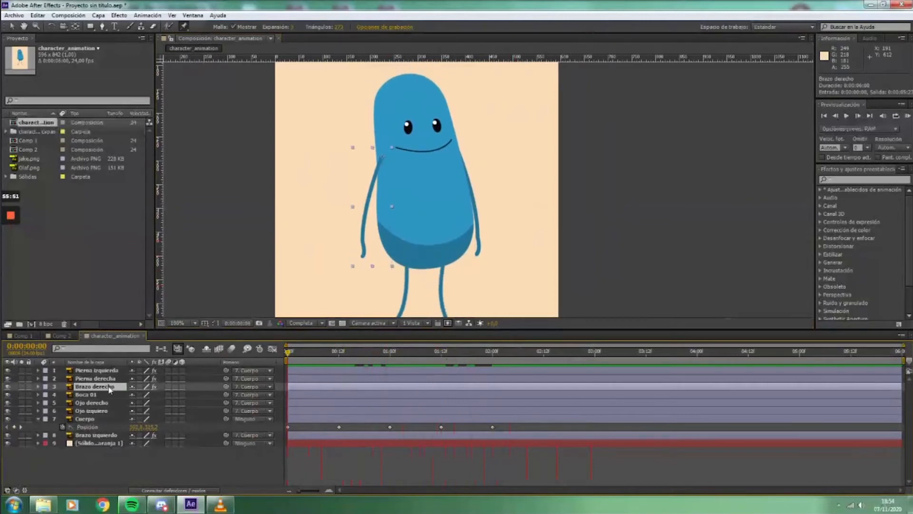
pyautogui.press('r')
pyautogui.click(63, 393)
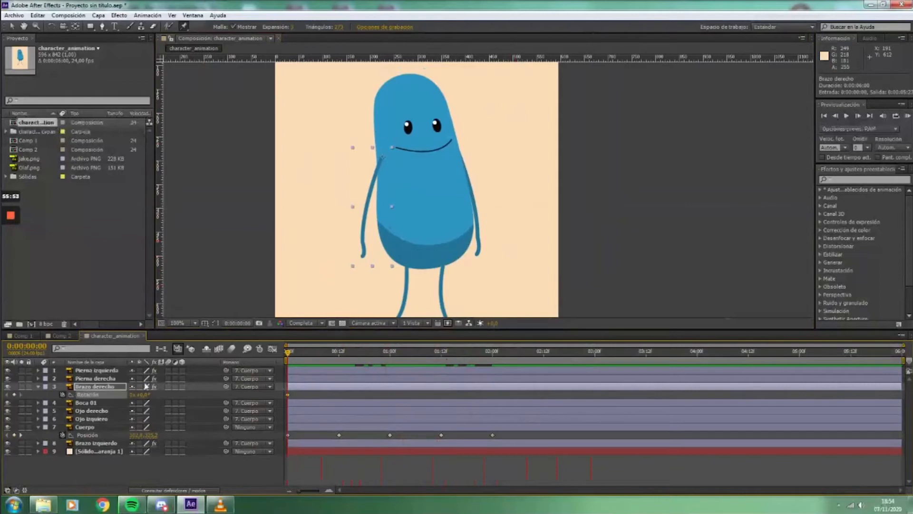
pyautogui.moveTo(307, 356); pyautogui.dragTo(392, 359)
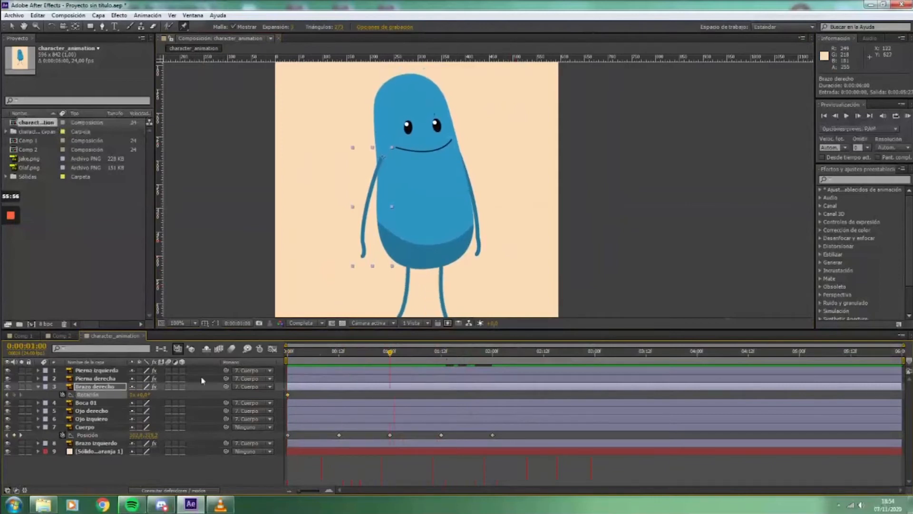
pyautogui.moveTo(147, 395); pyautogui.dragTo(121, 395)
# - Copy Brazo derecho's first Rotation keyframe to 0:00:02:00 and preview the arm swing
pyautogui.moveTo(391, 354); pyautogui.dragTo(493, 358)
pyautogui.click(287, 394)
pyautogui.hotkey('ctrl', 'c')
pyautogui.hotkey('ctrl', 'v')
pyautogui.press('KP_0')
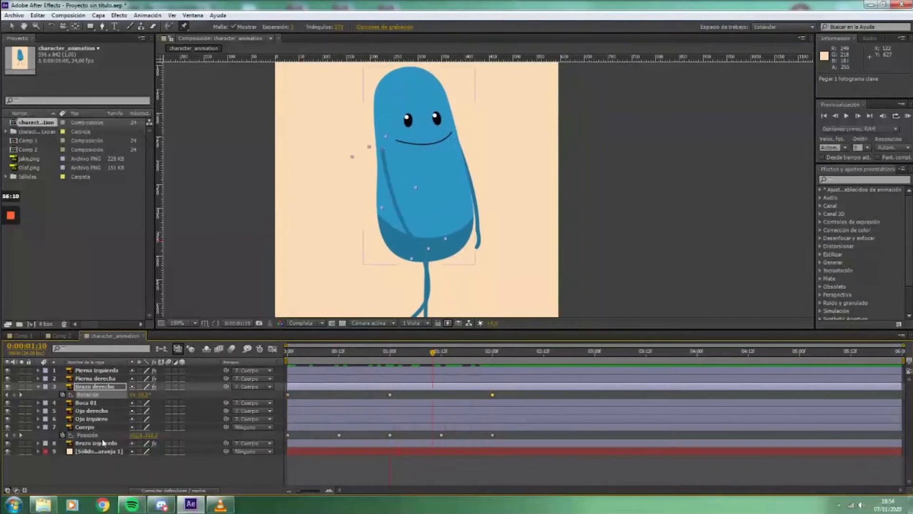
# - Keyframe Brazo izquierdo's Rotation at 0:00:00:00, and rotate the arm in the positive direction behind the body at 0:00:01:00
pyautogui.click(96, 443)
pyautogui.press('r')
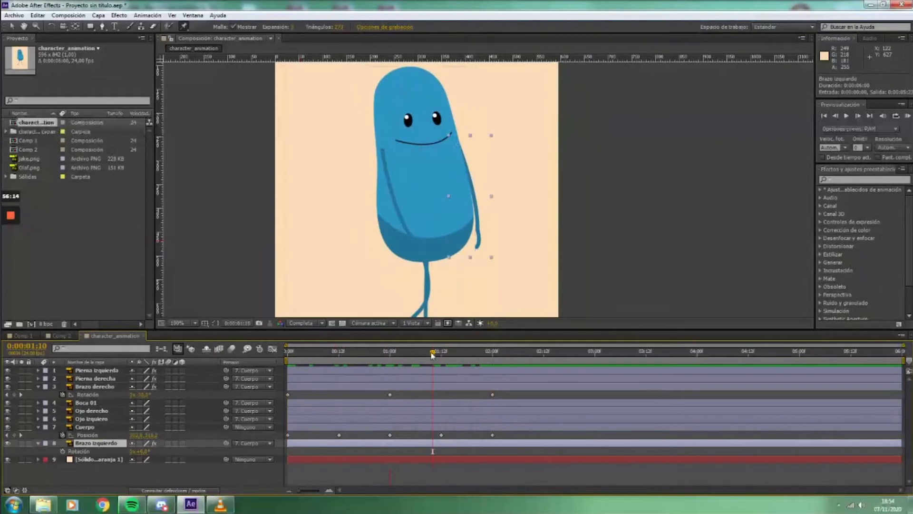
pyautogui.moveTo(433, 354); pyautogui.dragTo(288, 353)
pyautogui.click(62, 451)
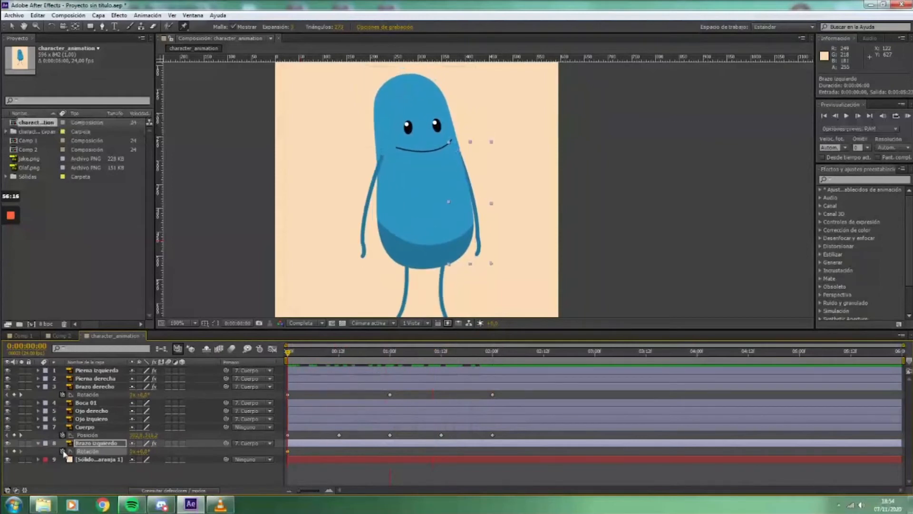
pyautogui.click(390, 352)
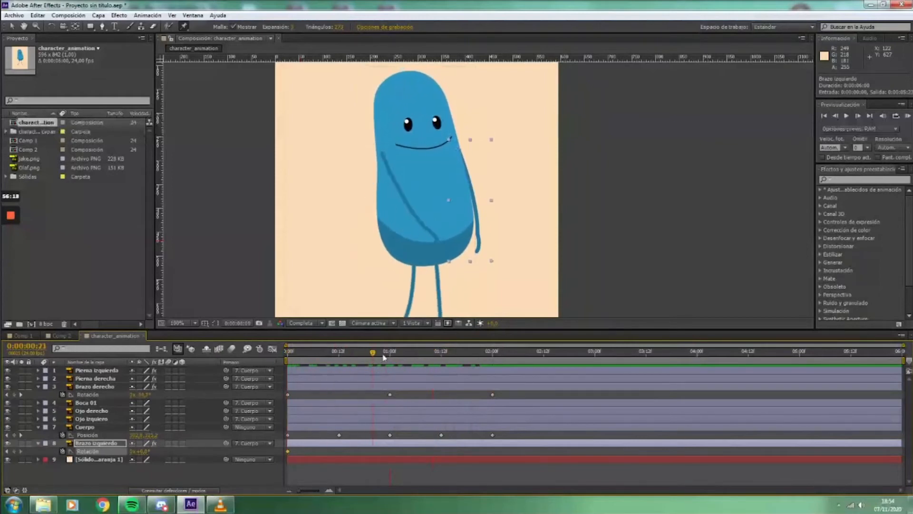
pyautogui.moveTo(140, 451); pyautogui.dragTo(173, 451)
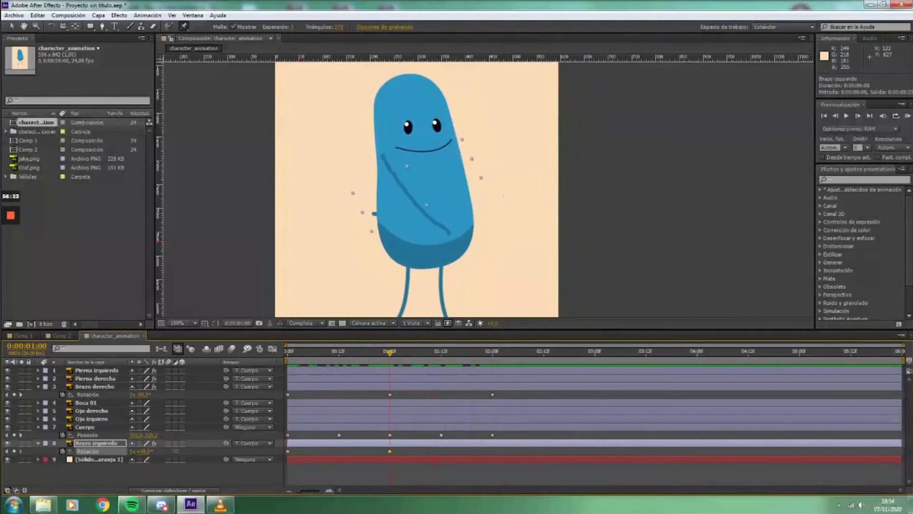
# - Copy Brazo izquierdo's first Rotation keyframe to 0:00:02:00 and preview the full walk from the start
pyautogui.moveTo(390, 354); pyautogui.dragTo(493, 358)
pyautogui.hotkey('ctrl', 'c')
pyautogui.hotkey('ctrl', 'v')
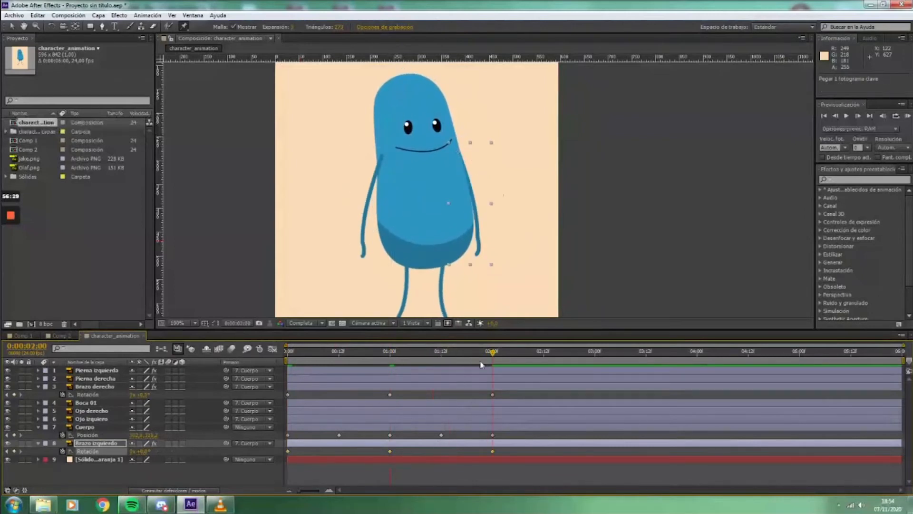
pyautogui.moveTo(490, 356); pyautogui.dragTo(260, 378)
pyautogui.press('space')
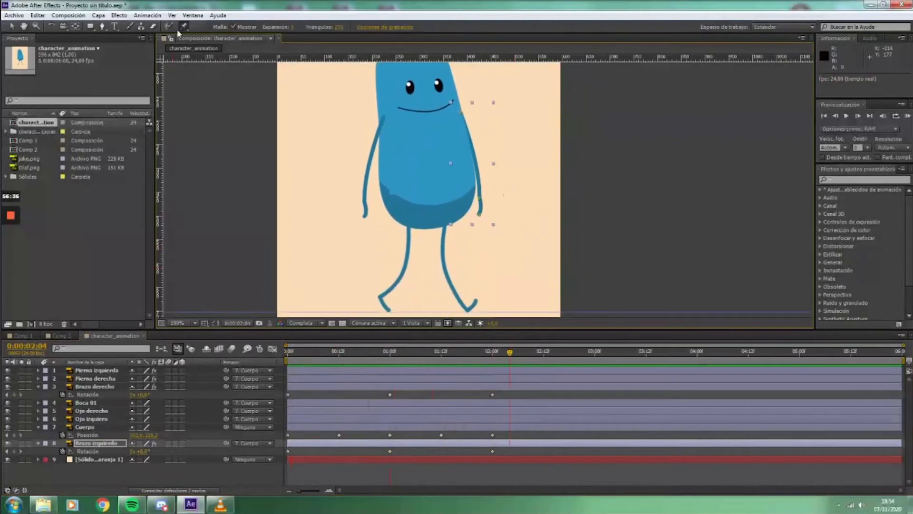
# - Bend Brazo izquierdo's hand outward, away from the body, by moving its hand puppet pin at 0:00:00:00
pyautogui.press('.')
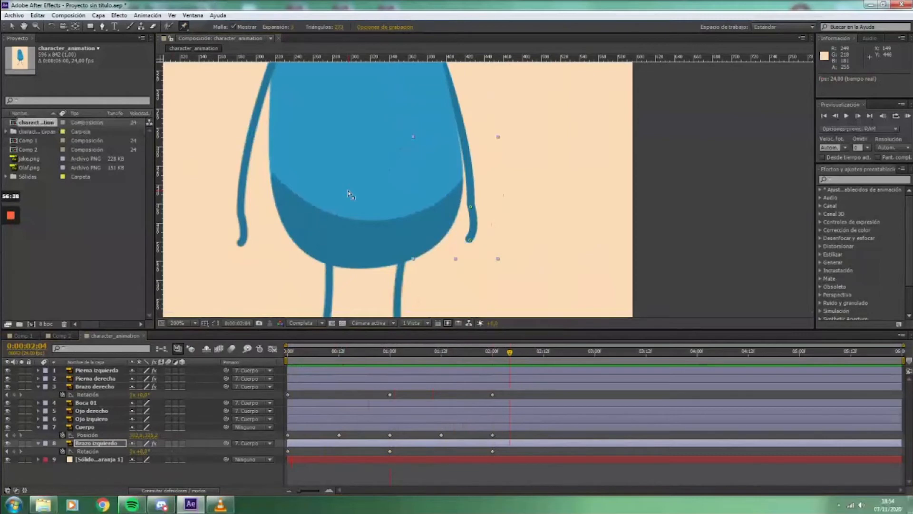
pyautogui.click(288, 435)
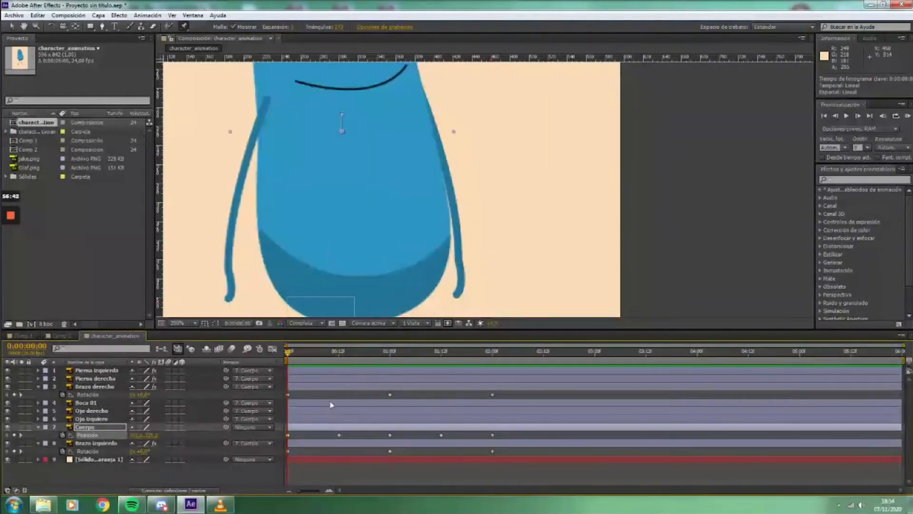
pyautogui.click(288, 451)
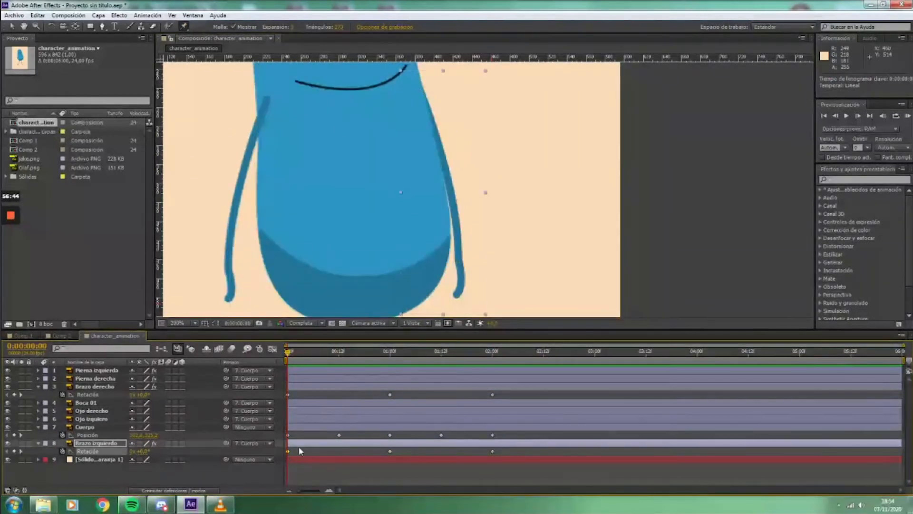
pyautogui.click(458, 262)
pyautogui.moveTo(458, 298); pyautogui.dragTo(481, 292)
# - Raise Brazo izquierdo's hand pin at 0:00:01:00 so the hand sticks out behind the body's far side
pyautogui.click(377, 352)
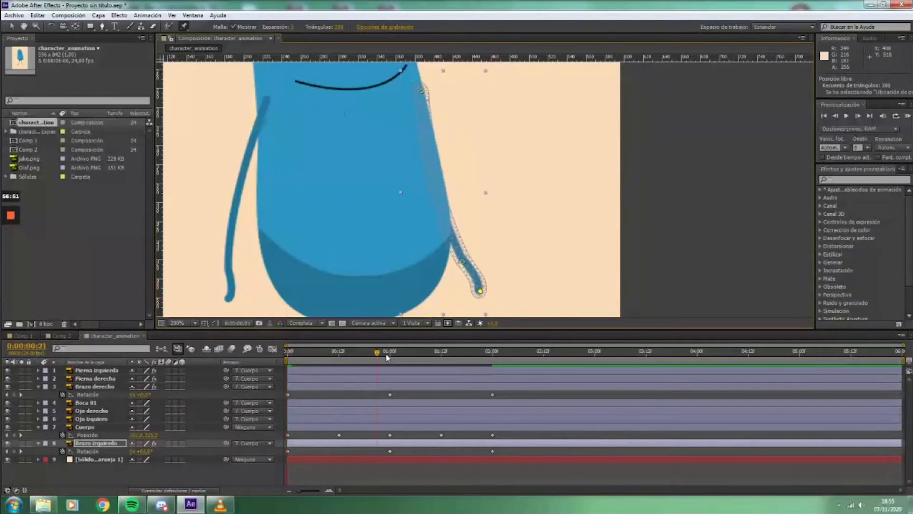
pyautogui.click(388, 354)
pyautogui.moveTo(264, 234); pyautogui.dragTo(249, 222)
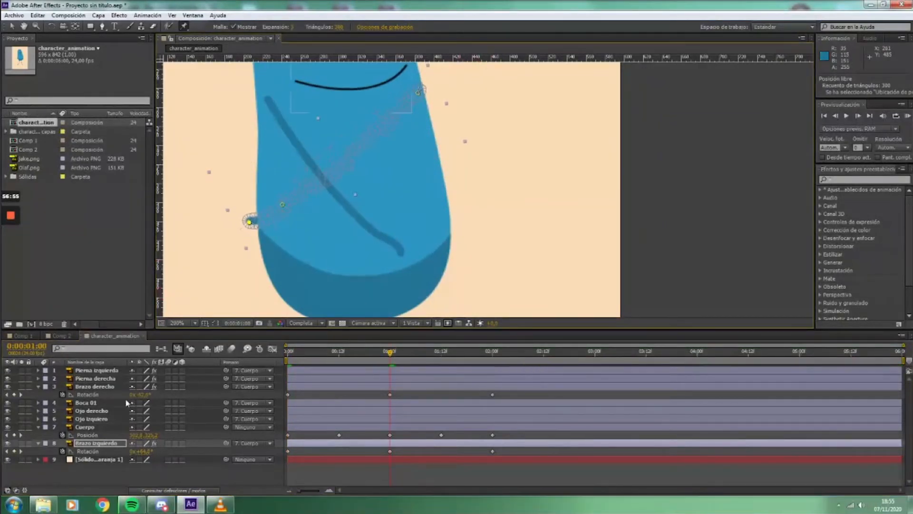
# - Keyframe Brazo derecho's hand pin, moved slightly inward at 0:00:00:00 and bent upward across the body at 0:00:01:00
pyautogui.click(102, 386)
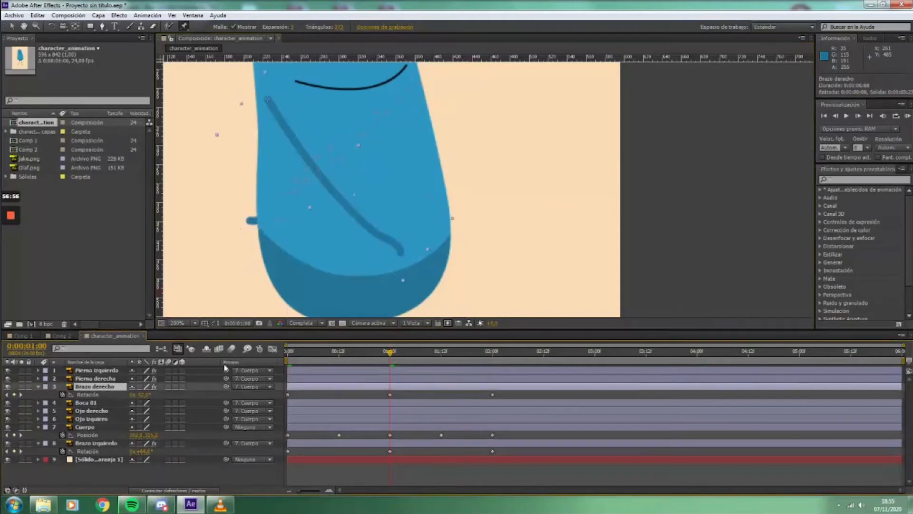
pyautogui.click(391, 234)
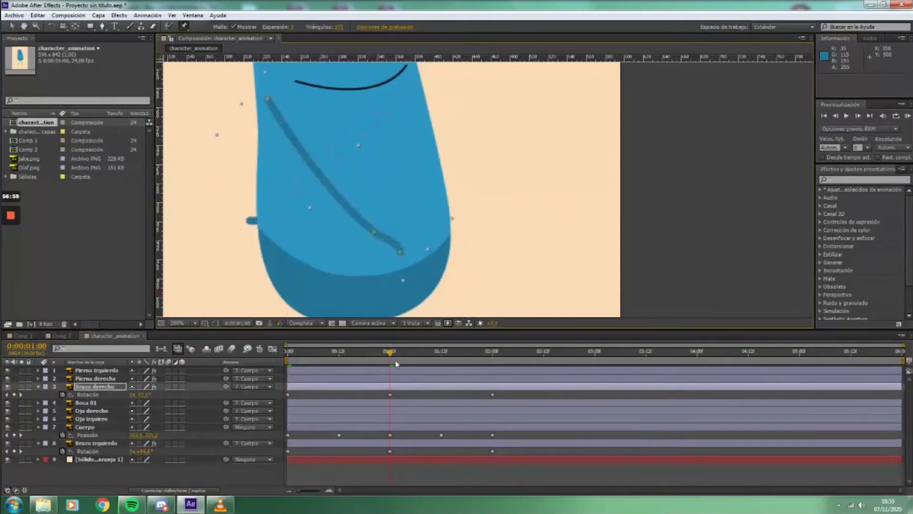
pyautogui.moveTo(389, 357); pyautogui.dragTo(288, 354)
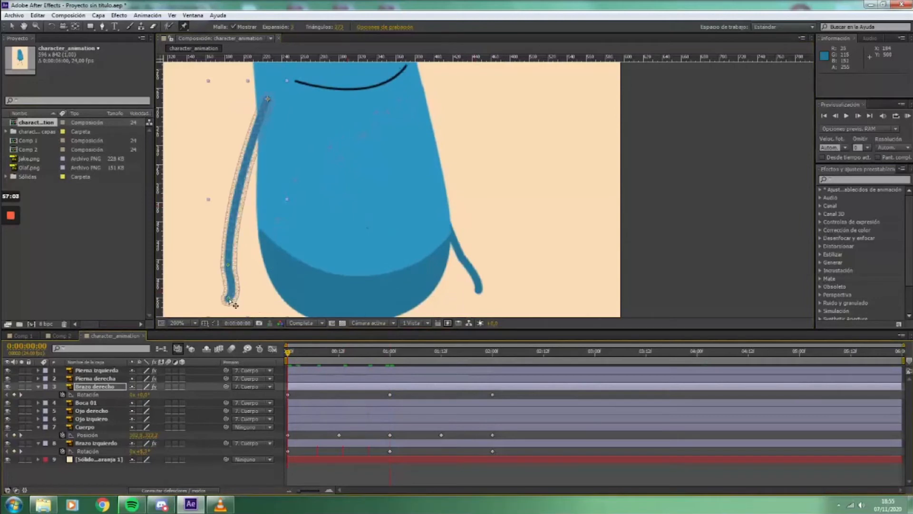
pyautogui.moveTo(231, 300); pyautogui.dragTo(241, 296)
pyautogui.moveTo(334, 353); pyautogui.dragTo(390, 355)
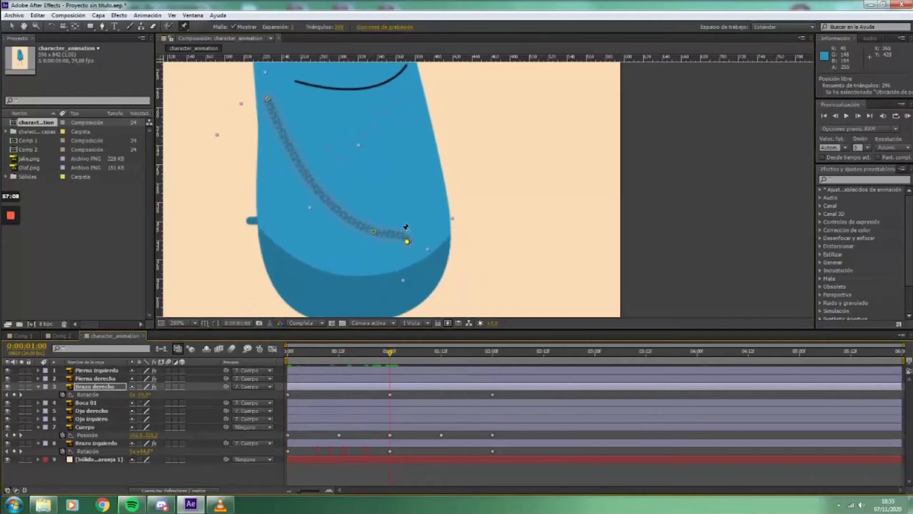
pyautogui.click(411, 238)
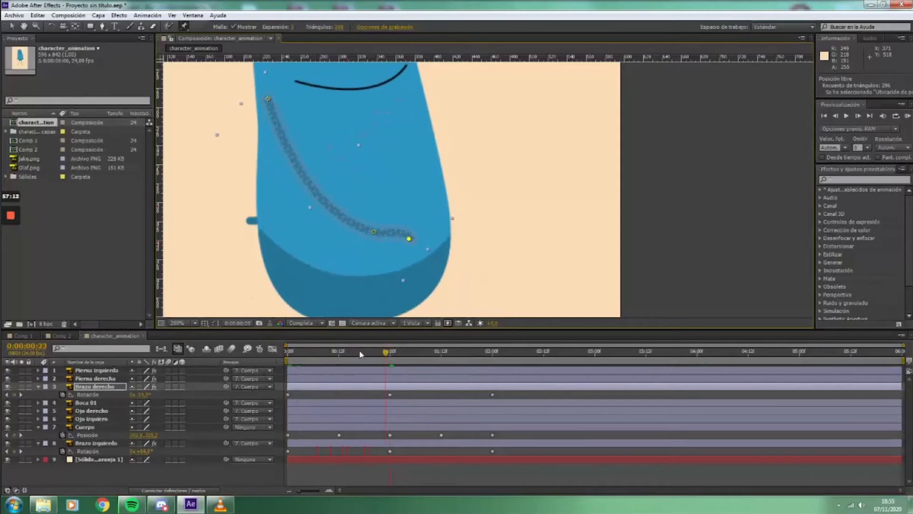
# - Swing Brazo derecho's hand pin outward, away from the body, at 0:00:00:00 and scrub through the start of the motion
pyautogui.press('Home')
pyautogui.moveTo(241, 297); pyautogui.dragTo(204, 287)
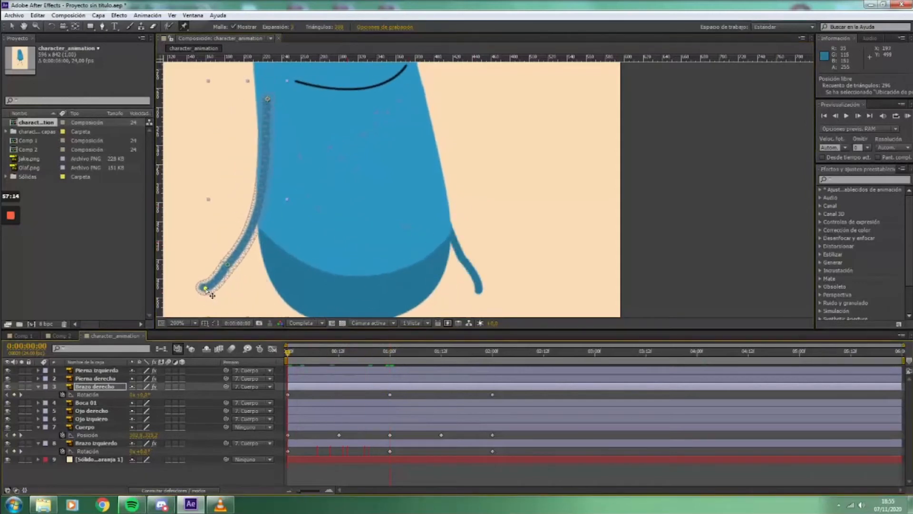
pyautogui.moveTo(339, 354); pyautogui.dragTo(305, 364)
# - Reveal Brazo derecho's keyframes and copy its first puppet pin and Rotation keyframes to 0:00:02:00
pyautogui.click(87, 387)
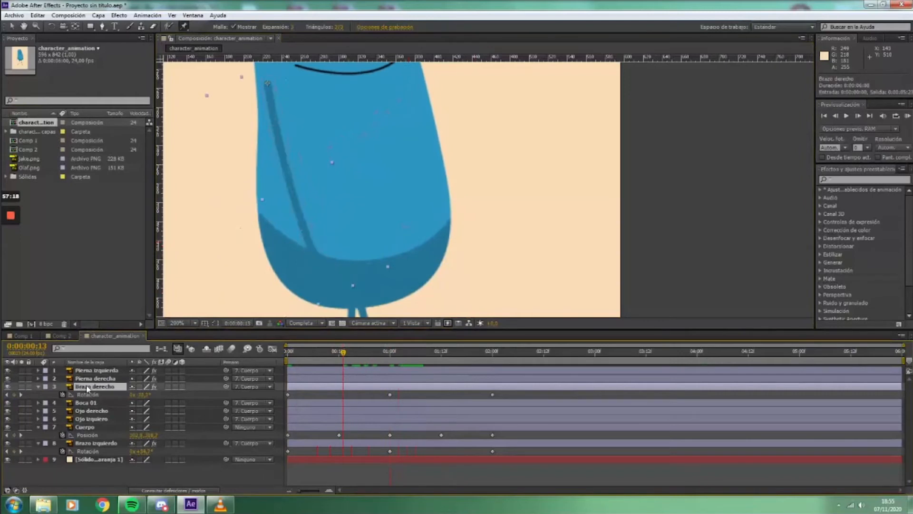
pyautogui.press('u')
pyautogui.scroll(-2, 402, 427)
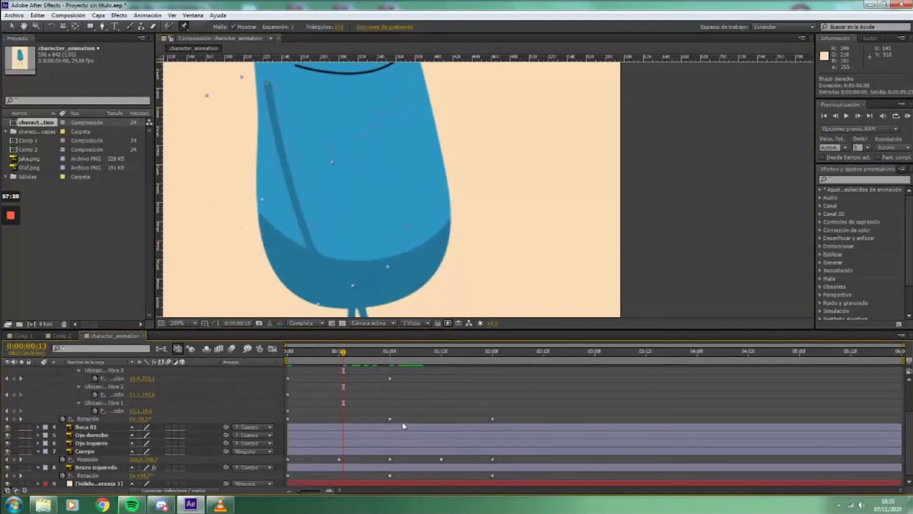
pyautogui.scroll(1, 402, 421)
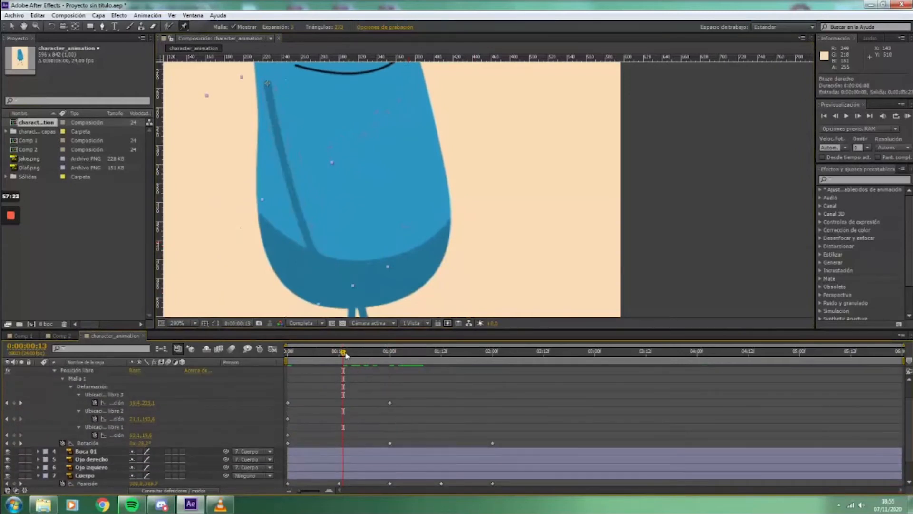
pyautogui.moveTo(343, 351); pyautogui.dragTo(278, 364)
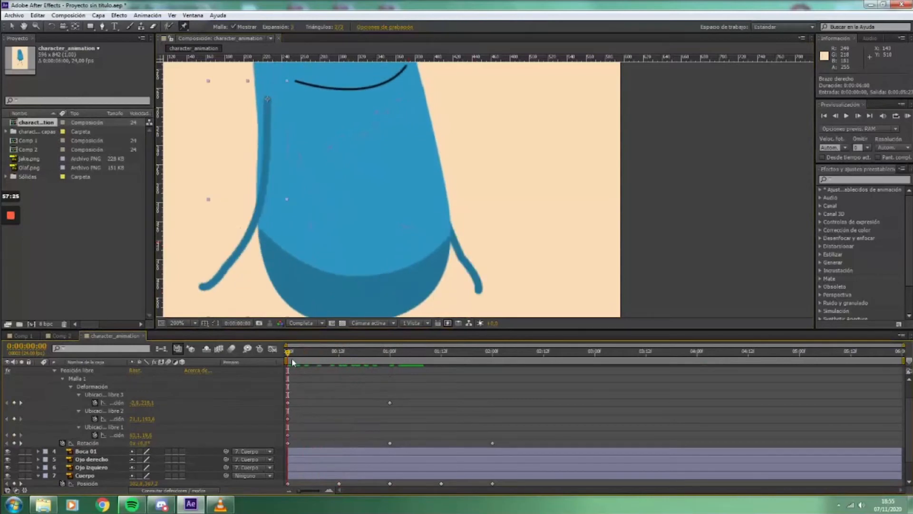
pyautogui.moveTo(290, 355); pyautogui.dragTo(317, 396)
pyautogui.moveTo(294, 453); pyautogui.dragTo(284, 389)
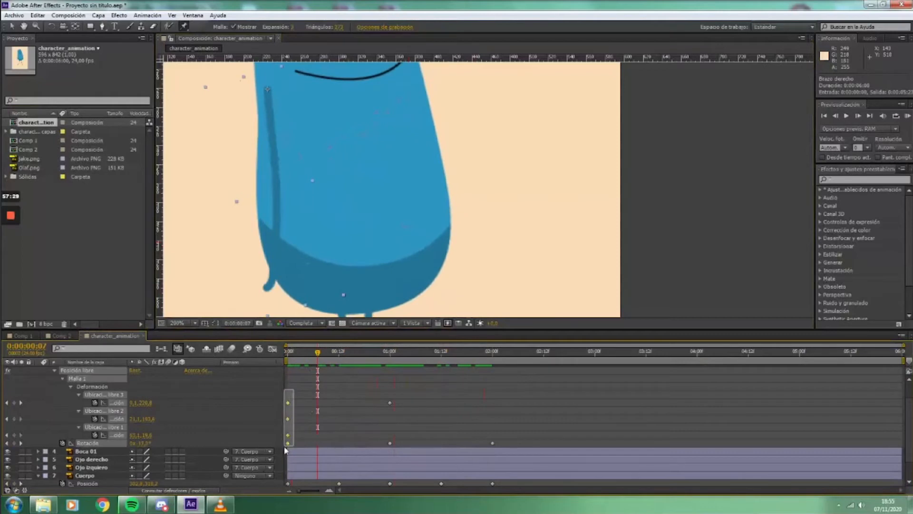
pyautogui.hotkey('ctrl', 'c')
pyautogui.click(492, 352)
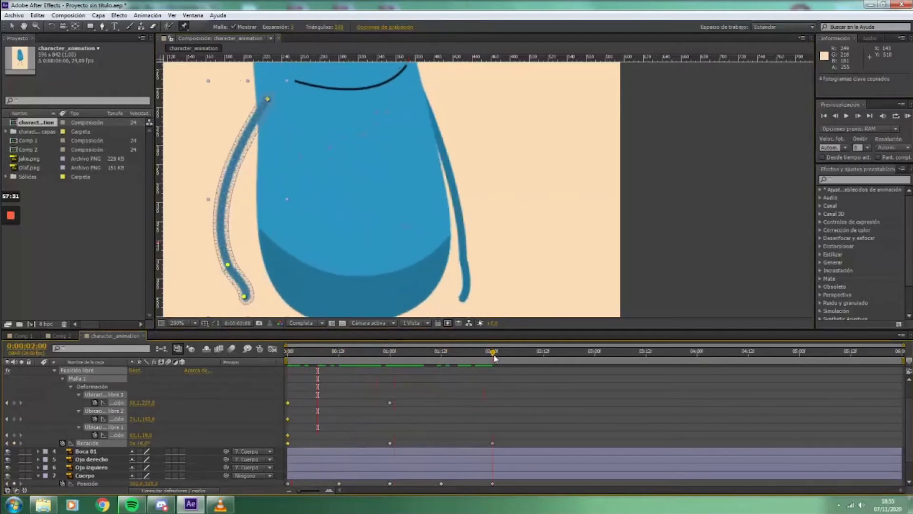
pyautogui.hotkey('ctrl', 'v')
pyautogui.moveTo(497, 354); pyautogui.dragTo(286, 385)
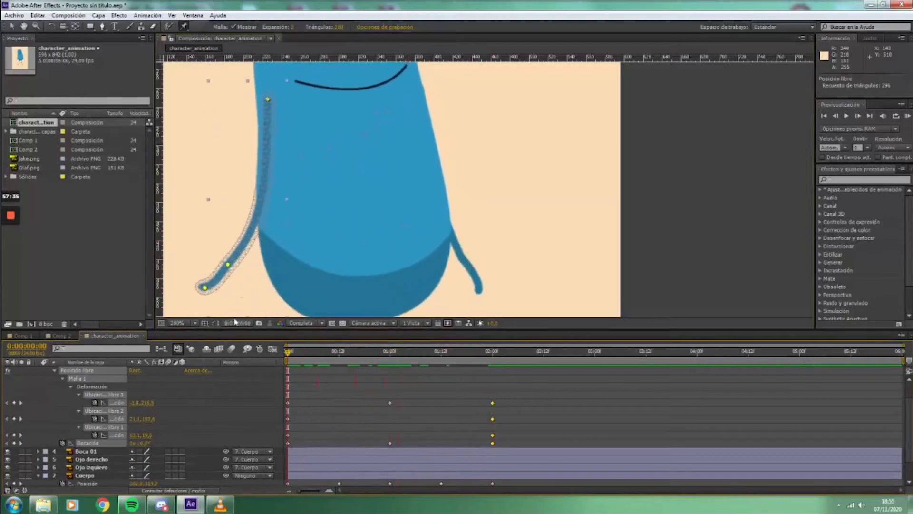
# - Readjust Brazo derecho's hand pin at 0:00:00:00 so the hand bends slightly higher
pyautogui.moveTo(204, 288); pyautogui.dragTo(215, 289)
pyautogui.hotkey('ctrl', 'z')
pyautogui.click(209, 259)
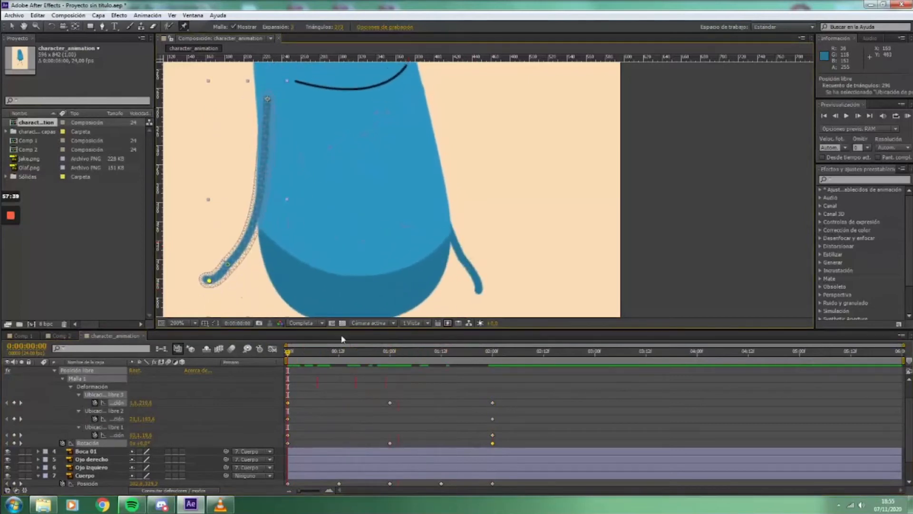
# - Replace Brazo derecho's pin and Rotation keyframes at 0:00:02:00 with copies of the adjusted ones from 0:00:00:00
pyautogui.moveTo(309, 394); pyautogui.dragTo(284, 452)
pyautogui.hotkey('ctrl', 'c')
pyautogui.click(493, 354)
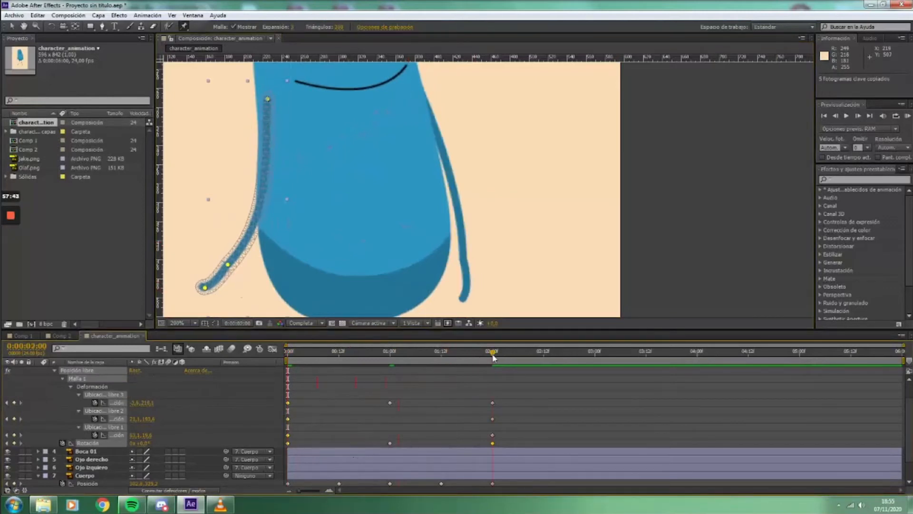
pyautogui.hotkey('ctrl', 'v')
pyautogui.moveTo(492, 352); pyautogui.dragTo(514, 353)
pyautogui.click(707, 435)
# - Collapse Brazo derecho, reveal Brazo izquierdo's keyframes and copy its first puppet pin and Rotation keyframes to 0:00:02:00
pyautogui.click(55, 371)
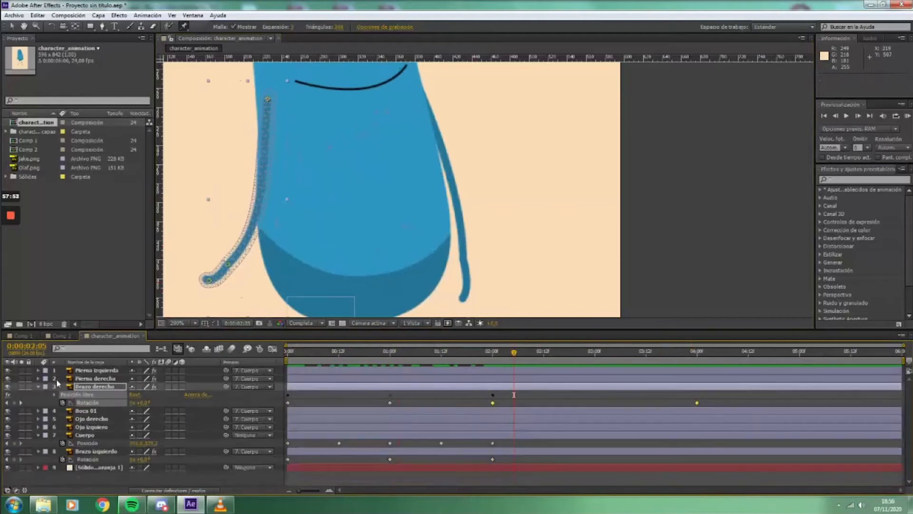
pyautogui.click(39, 386)
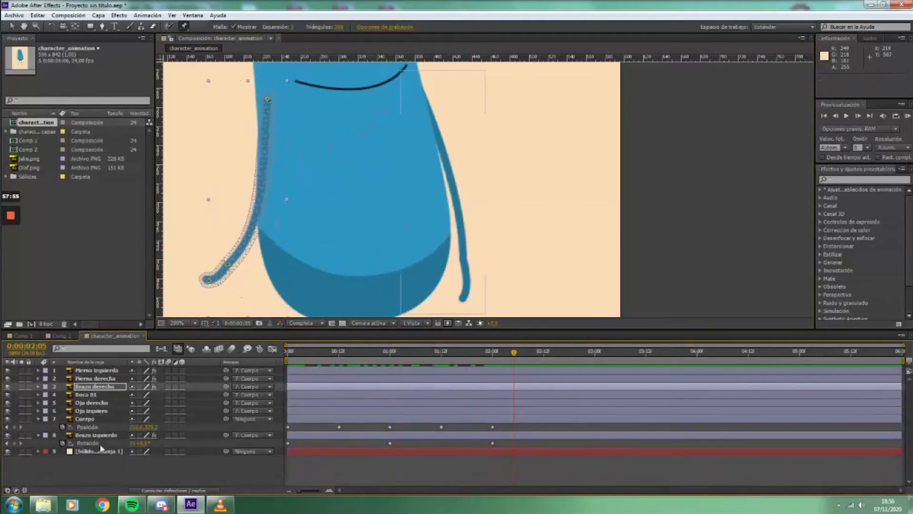
pyautogui.click(98, 435)
pyautogui.press('u')
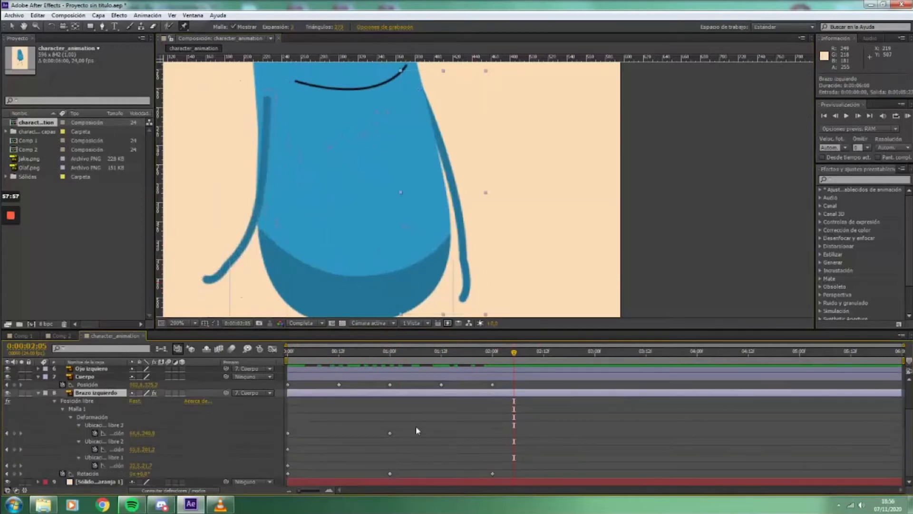
pyautogui.moveTo(286, 424); pyautogui.dragTo(290, 480)
pyautogui.hotkey('ctrl', 'c')
pyautogui.moveTo(494, 358); pyautogui.dragTo(339, 358)
pyautogui.hotkey('ctrl', 'v')
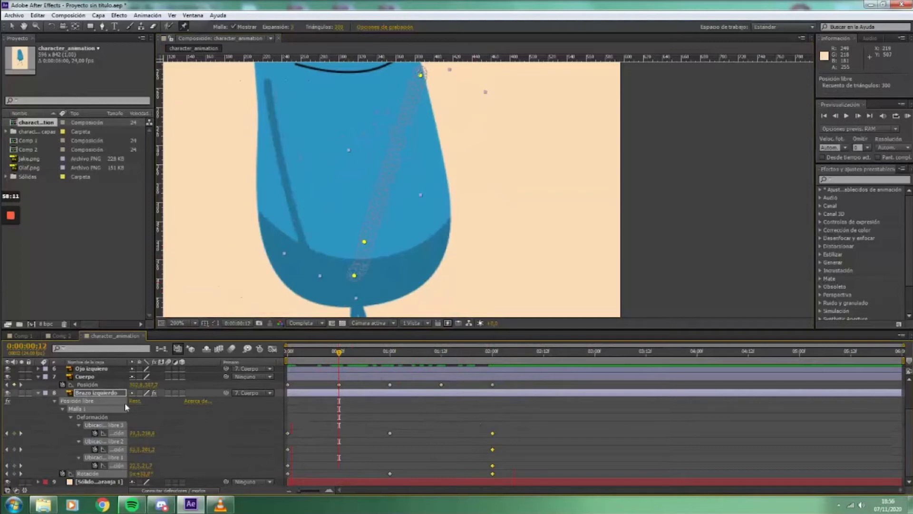
# - Copy Brazo izquierdo's pin and Rotation keyframes from 0:00:01:00 and 0:00:02:00, and paste them starting at 0:00:03:00
pyautogui.scroll(2, 129, 409)
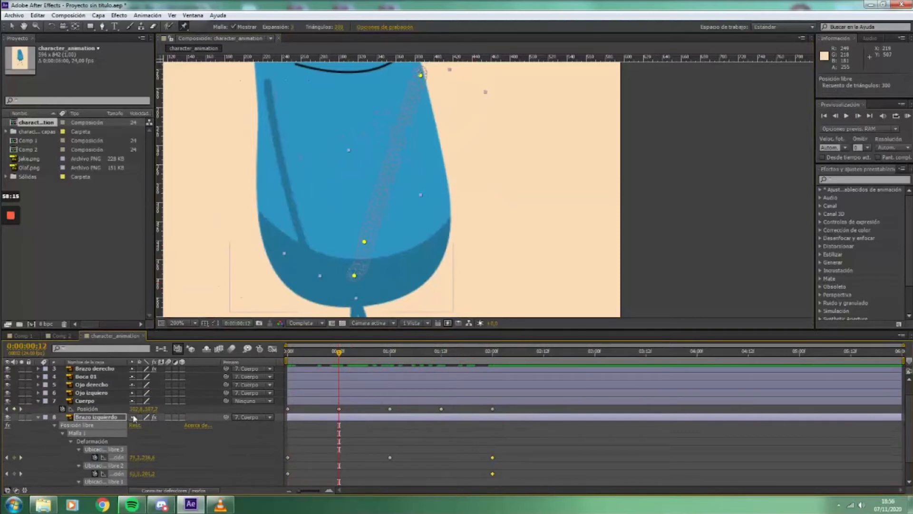
pyautogui.scroll(-2, 389, 407)
pyautogui.moveTo(522, 412); pyautogui.dragTo(329, 476)
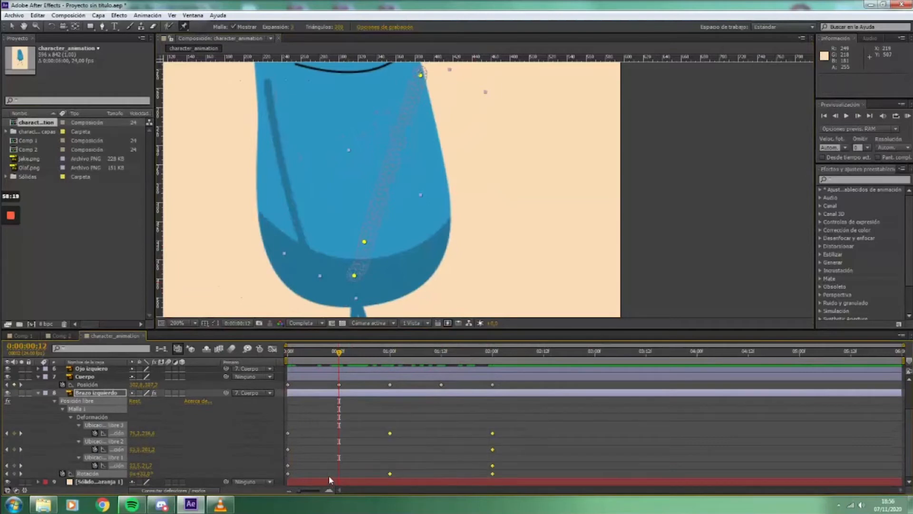
pyautogui.hotkey('ctrl', 'c')
pyautogui.moveTo(340, 354); pyautogui.dragTo(326, 420)
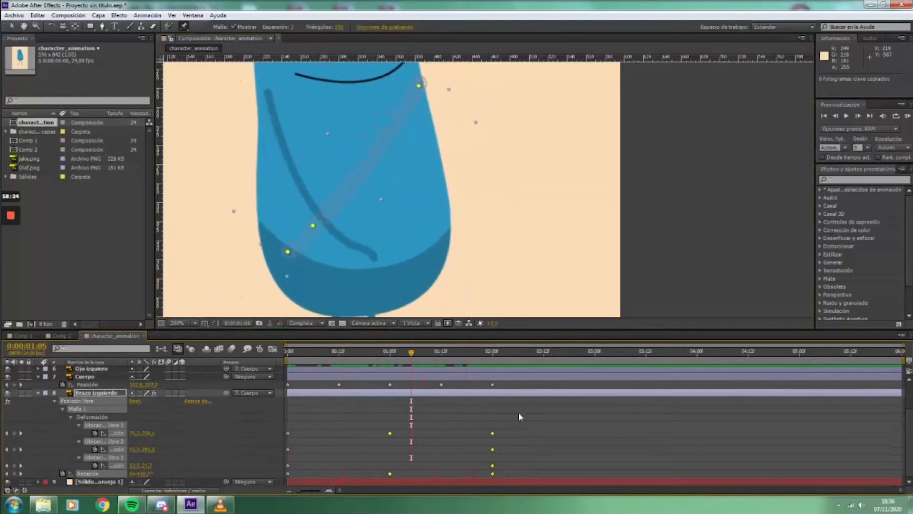
pyautogui.moveTo(305, 355); pyautogui.dragTo(541, 382)
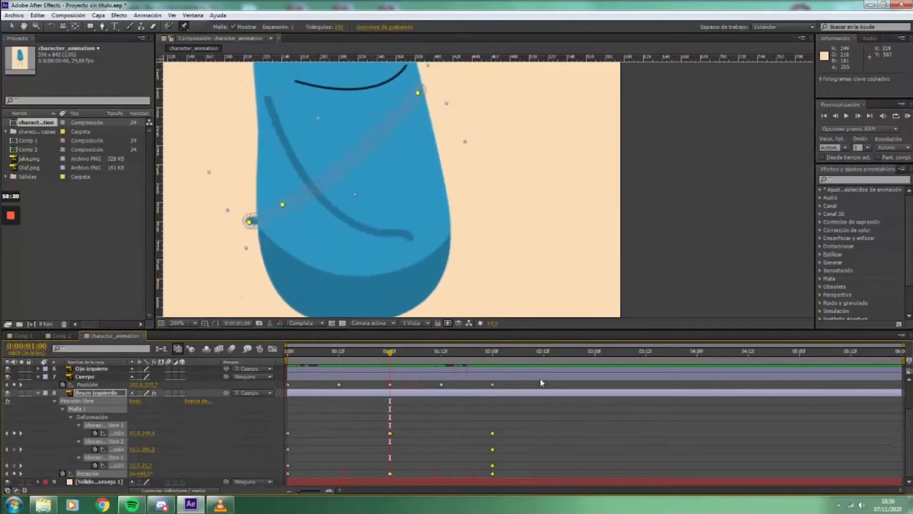
pyautogui.moveTo(397, 362); pyautogui.dragTo(595, 384)
pyautogui.hotkey('ctrl', 'v')
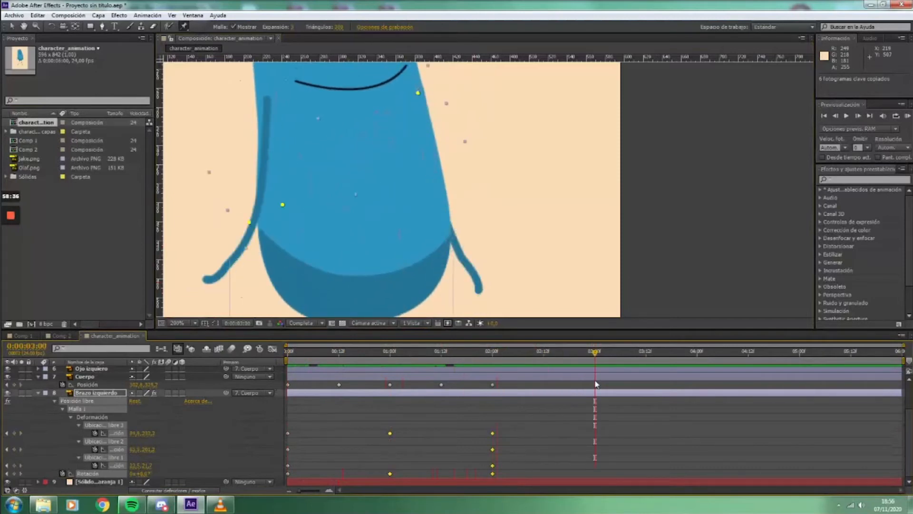
# - Paste Brazo izquierdo's copied keyframes again starting at 0:00:05:00, return to the first frame and collapse the layer
pyautogui.moveTo(597, 352); pyautogui.dragTo(803, 391)
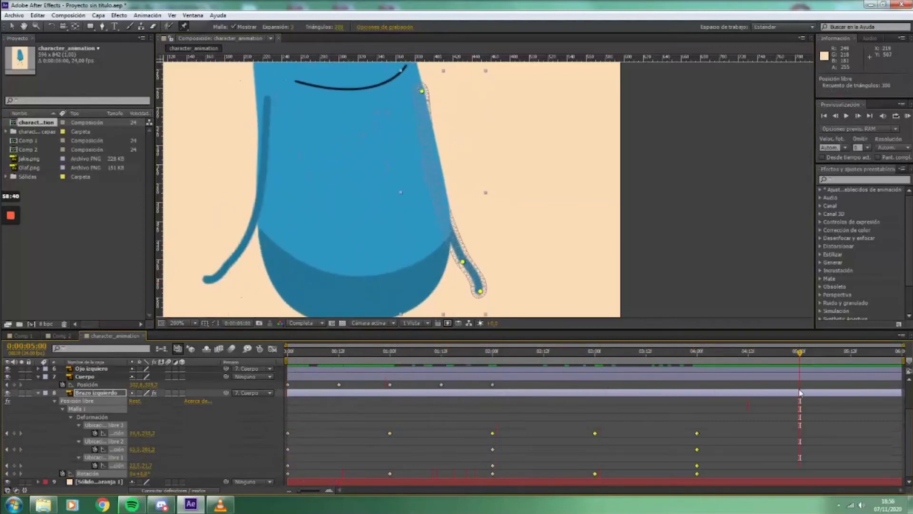
pyautogui.hotkey('ctrl', 'v')
pyautogui.moveTo(800, 352); pyautogui.dragTo(723, 353)
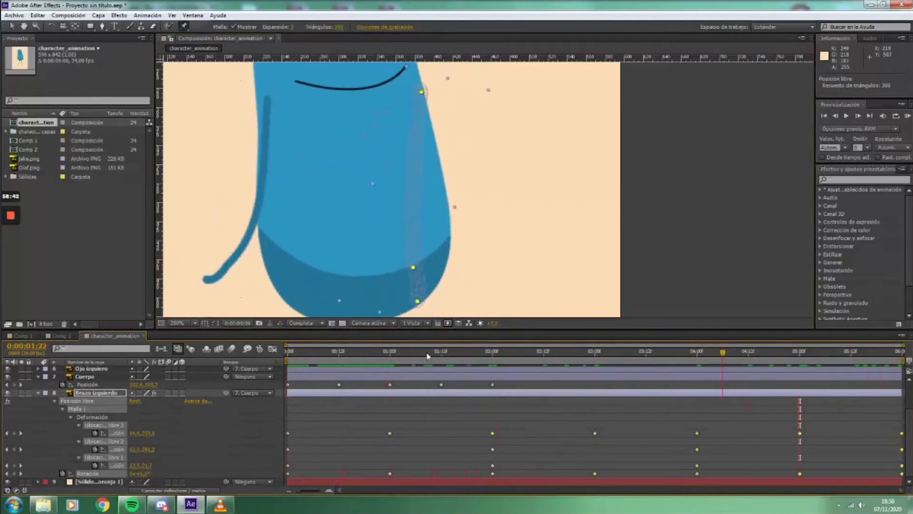
pyautogui.press('Home')
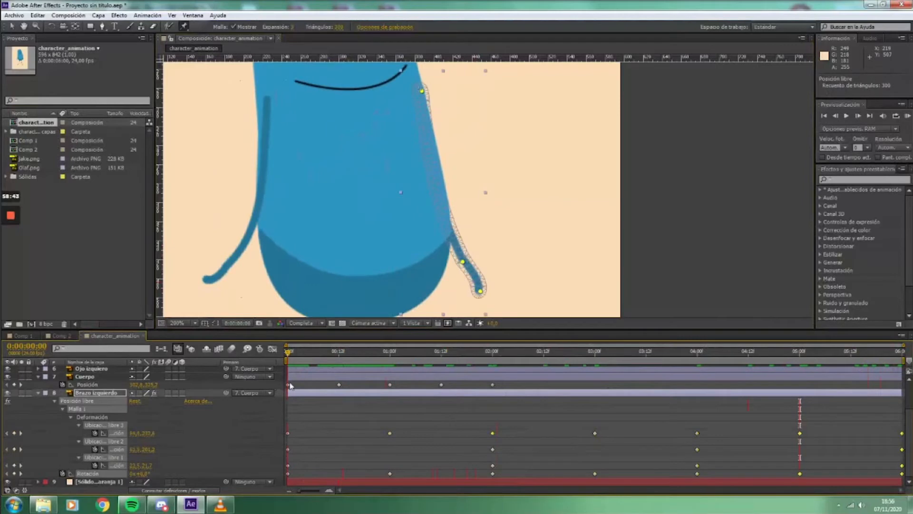
pyautogui.click(38, 393)
# - Copy Brazo derecho's puppet pin keyframes from 0:00:01:00 and 0:00:02:00, and paste them starting at 0:00:03:00 and again at 0:00:05:00
pyautogui.click(84, 387)
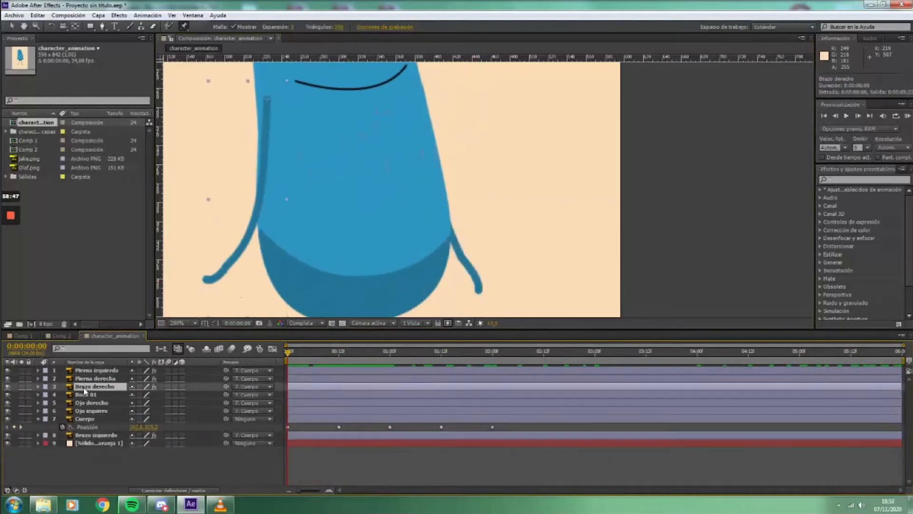
pyautogui.press('u')
pyautogui.scroll(-3, 476, 423)
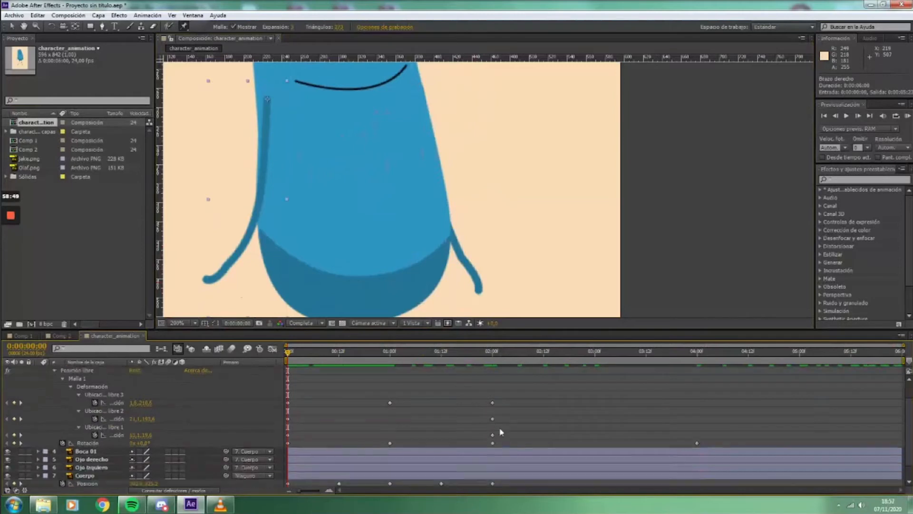
pyautogui.moveTo(371, 377); pyautogui.dragTo(502, 438)
pyautogui.hotkey('ctrl', 'c')
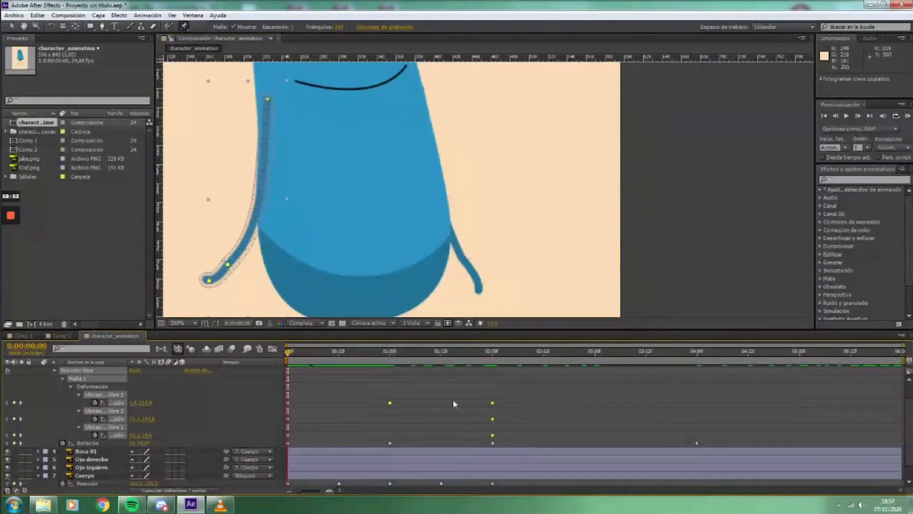
pyautogui.moveTo(526, 364); pyautogui.dragTo(597, 364)
pyautogui.hotkey('ctrl', 'v')
pyautogui.press('space')
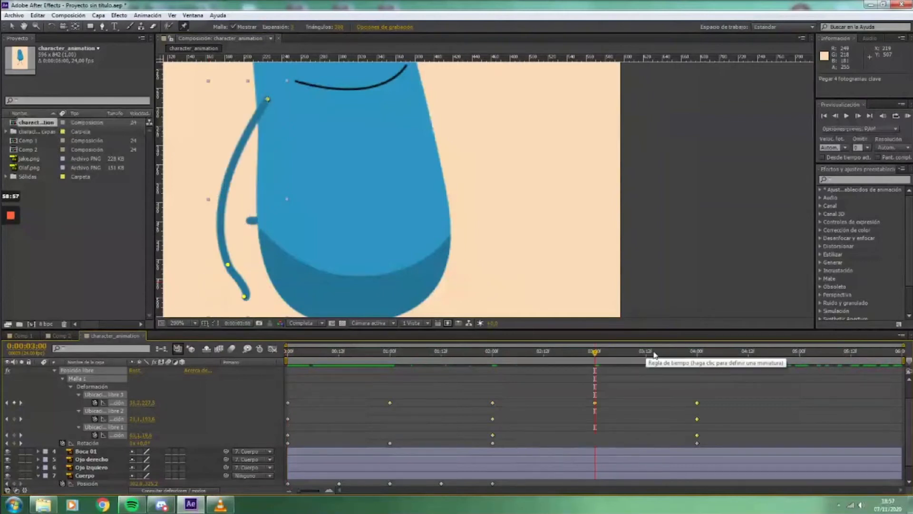
pyautogui.click(799, 363)
pyautogui.hotkey('ctrl', 'v')
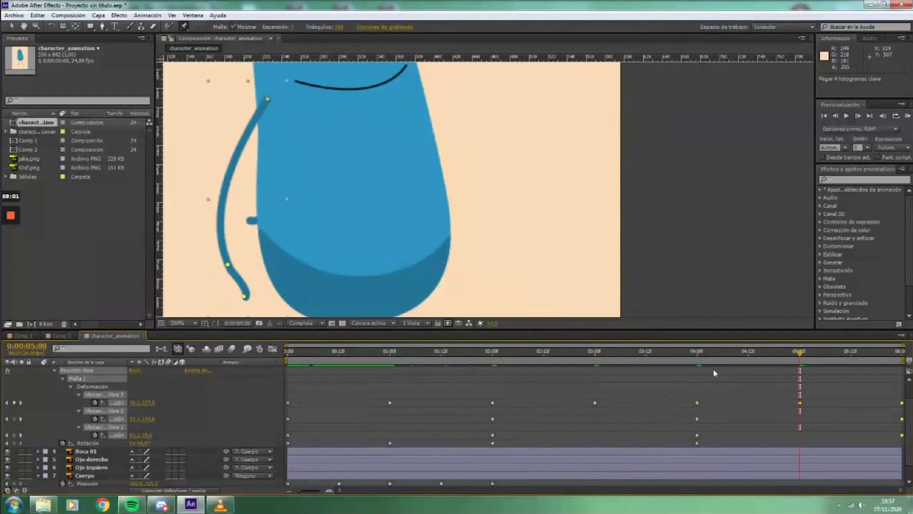
# - Copy Brazo derecho's Rotation keyframes from 0:00:01:00 and 0:00:02:00, and paste them starting at 0:00:03:00 and again at 0:00:05:00
pyautogui.moveTo(705, 447); pyautogui.dragTo(379, 446)
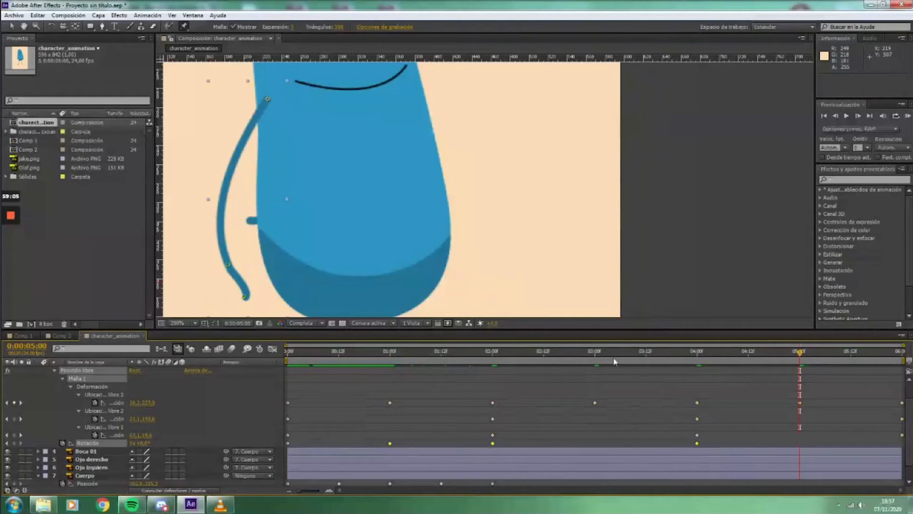
pyautogui.moveTo(704, 356); pyautogui.dragTo(483, 442)
pyautogui.click(520, 445)
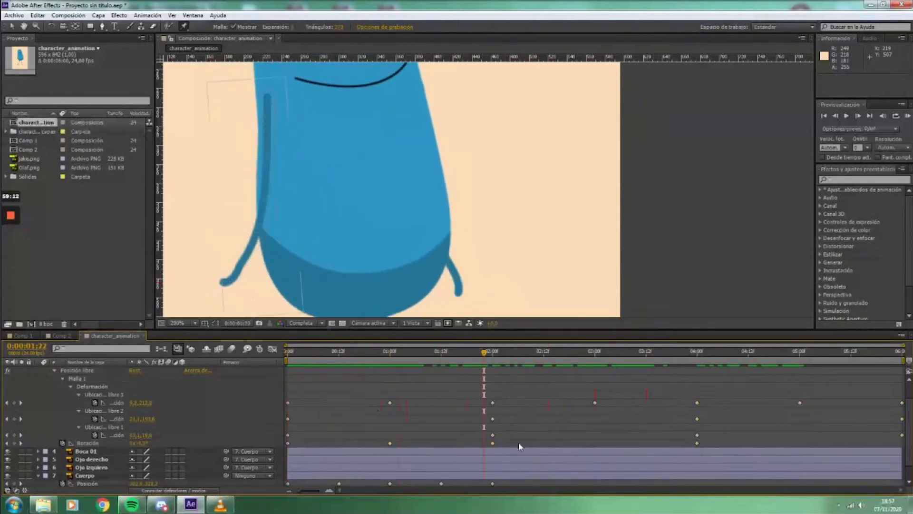
pyautogui.moveTo(502, 449); pyautogui.dragTo(382, 442)
pyautogui.hotkey('ctrl', 'c')
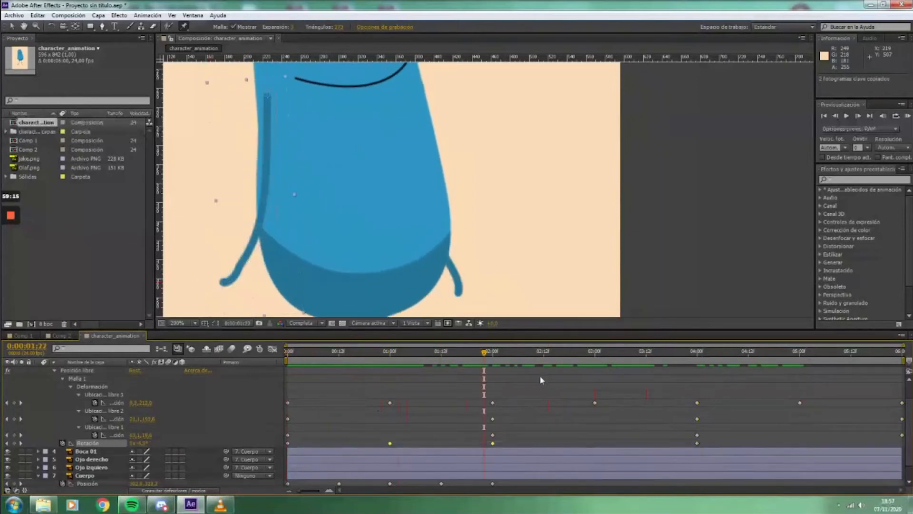
pyautogui.click(594, 364)
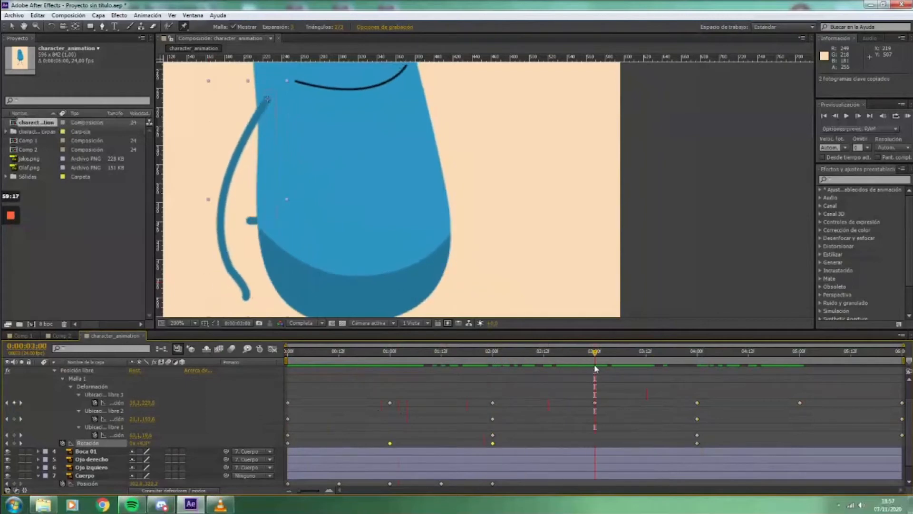
pyautogui.hotkey('ctrl', 'v')
pyautogui.moveTo(594, 363); pyautogui.dragTo(206, 396)
pyautogui.hotkey('ctrl', 'v')
# - Play back the animation with the whole character in view to check the repeated arm swing
pyautogui.scroll(-2, 465, 278)
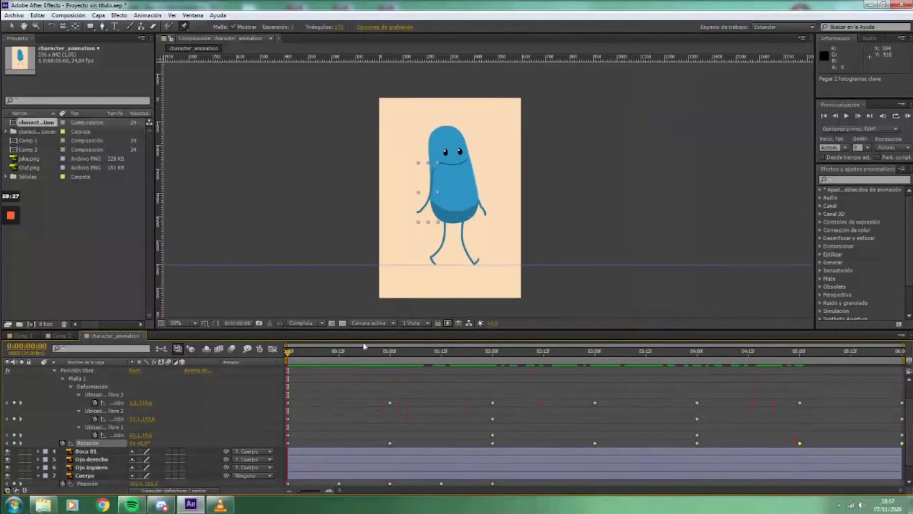
pyautogui.press('space')
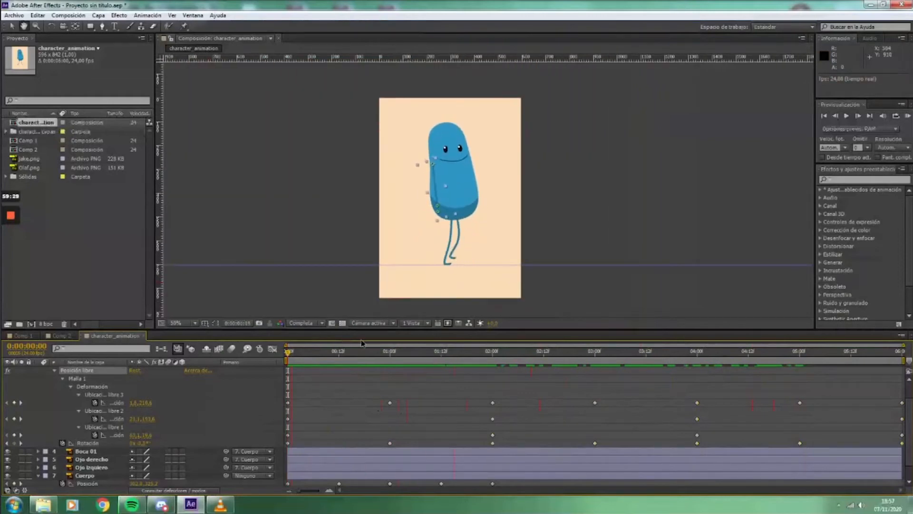
pyautogui.hotkey('ctrl', 'p')
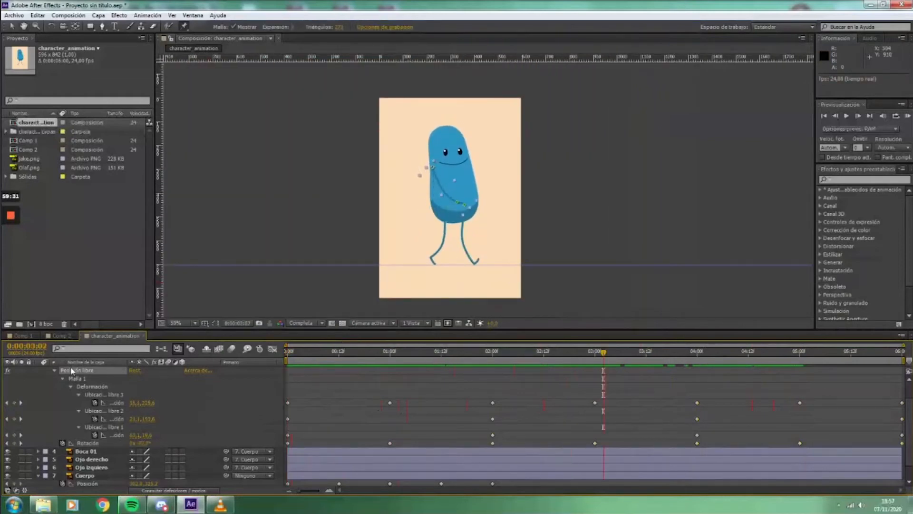
# - Collapse Brazo derecho, expand Pierna derecha and copy its puppet pin and Position keyframes from 0:00:00:12 through 0:00:02:00
pyautogui.click(55, 371)
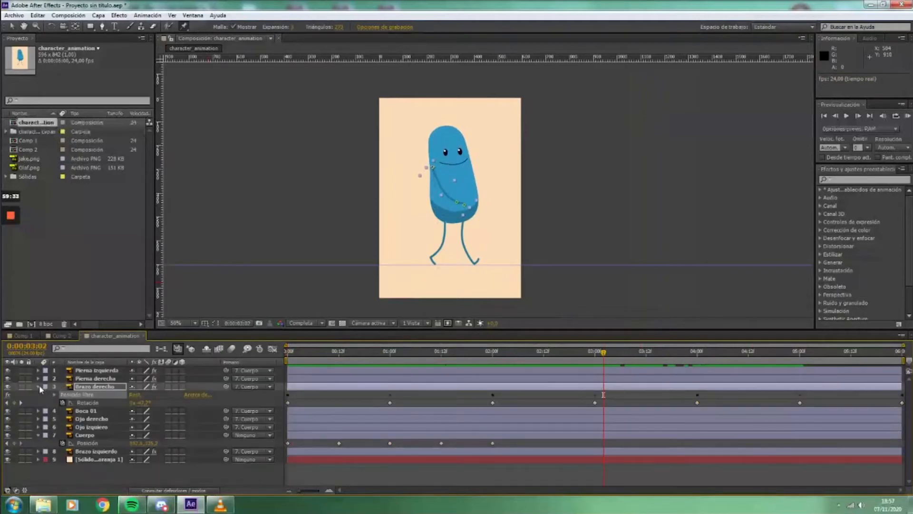
pyautogui.click(38, 386)
pyautogui.click(37, 378)
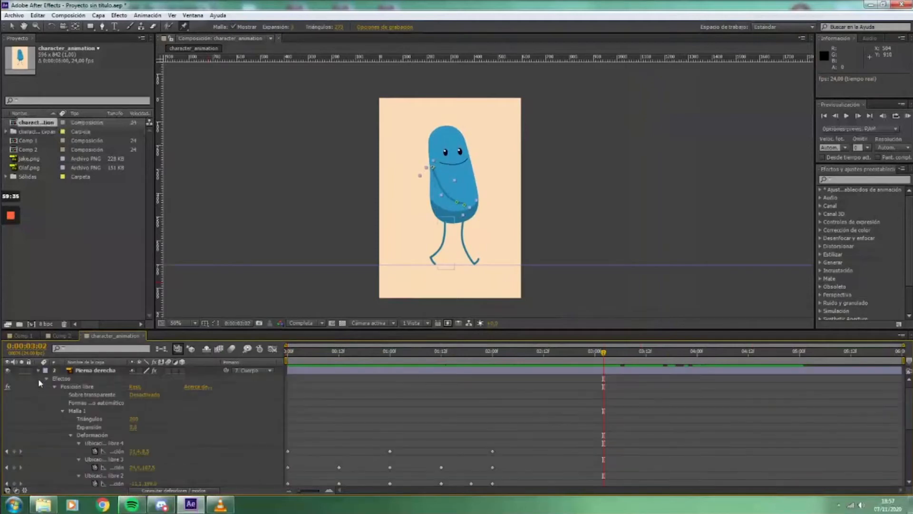
pyautogui.scroll(-2, 509, 415)
pyautogui.scroll(-4, 523, 419)
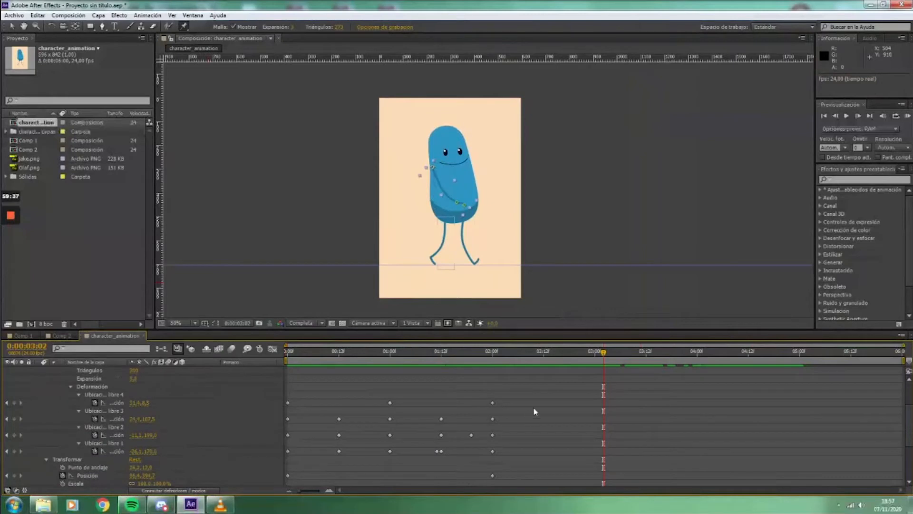
pyautogui.moveTo(598, 354); pyautogui.dragTo(318, 391)
pyautogui.moveTo(532, 369); pyautogui.dragTo(329, 461)
pyautogui.hotkey('ctrl', 'c')
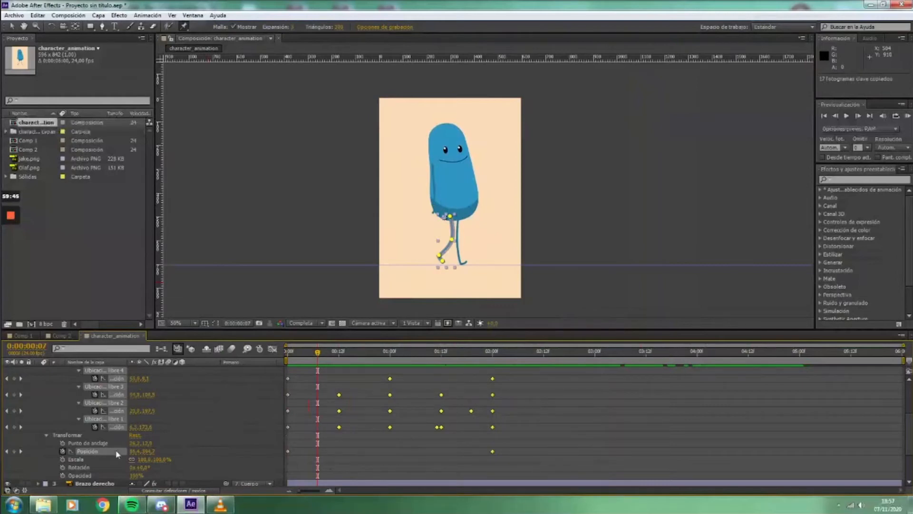
# - Paste Pierna derecha's copied keyframes starting at 0:00:02:12 and again at 0:00:04:12, and collapse the layer
pyautogui.scroll(5, 105, 453)
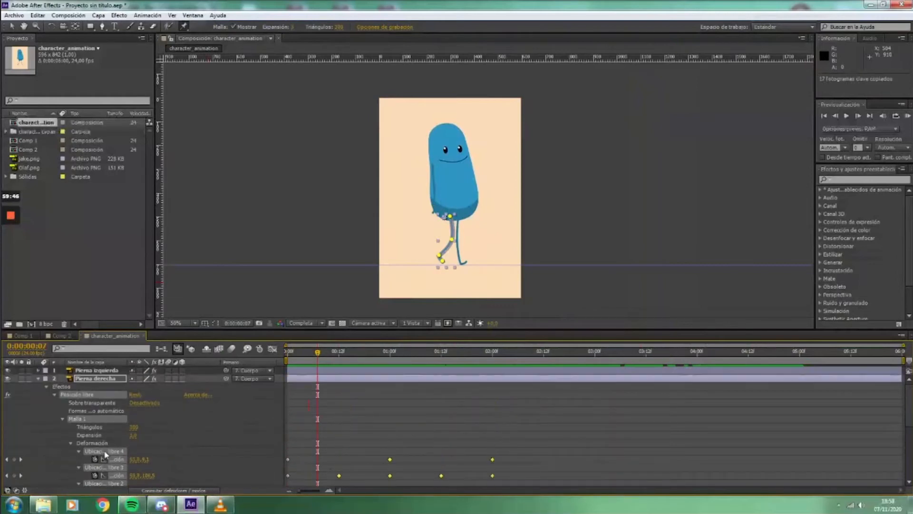
pyautogui.scroll(-2, 106, 454)
pyautogui.scroll(-3, 106, 455)
pyautogui.scroll(2, 654, 393)
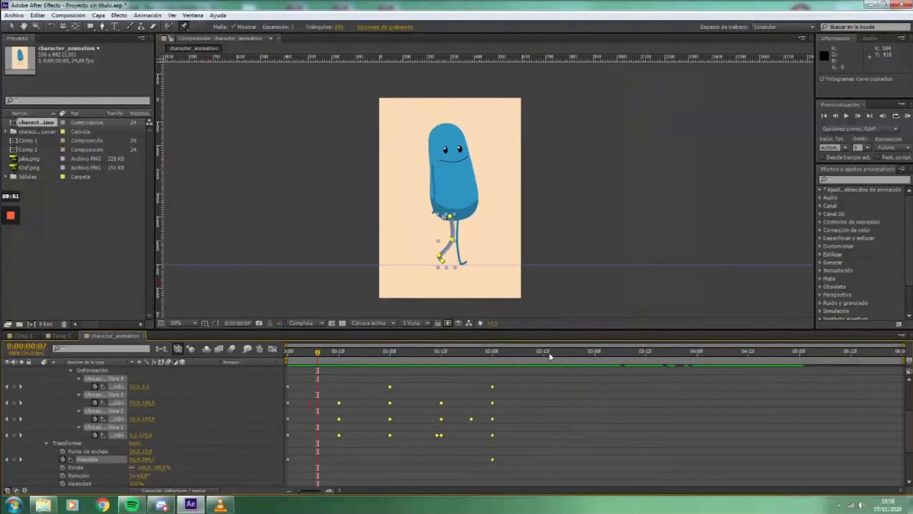
pyautogui.click(545, 355)
pyautogui.hotkey('ctrl', 'v')
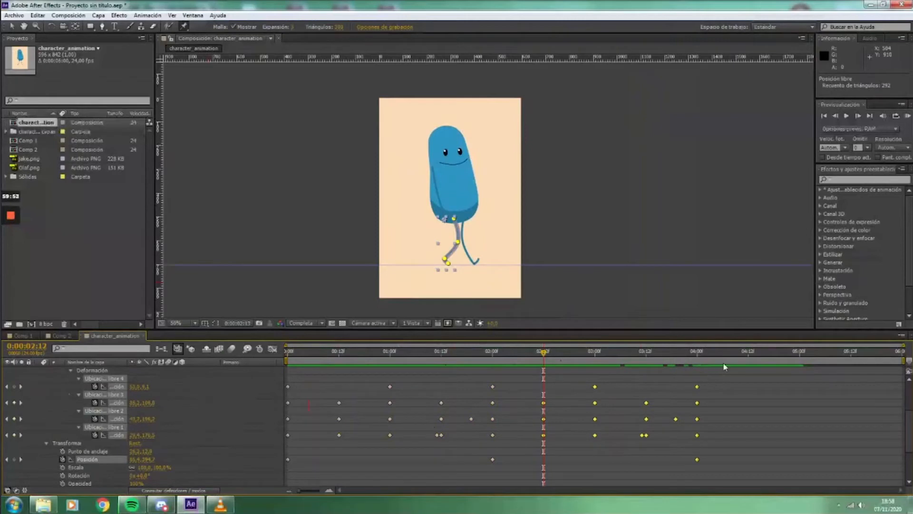
pyautogui.click(748, 354)
pyautogui.hotkey('ctrl', 'v')
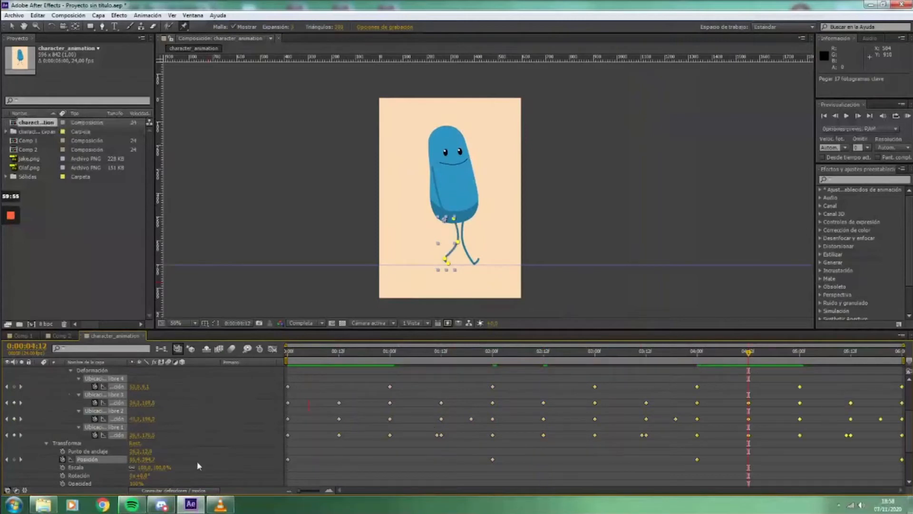
pyautogui.scroll(5, 66, 390)
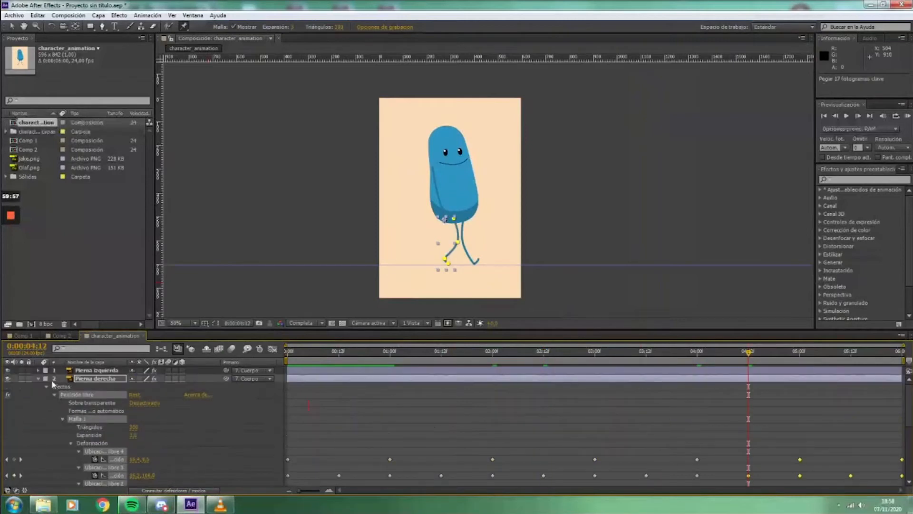
pyautogui.click(39, 379)
# - Repeat Pierna izquierda's puppet pin and Position keyframes from 0:00:00:12 through 0:00:02:00, pasting them starting at 0:00:02:12 and 0:00:04:12
pyautogui.click(111, 371)
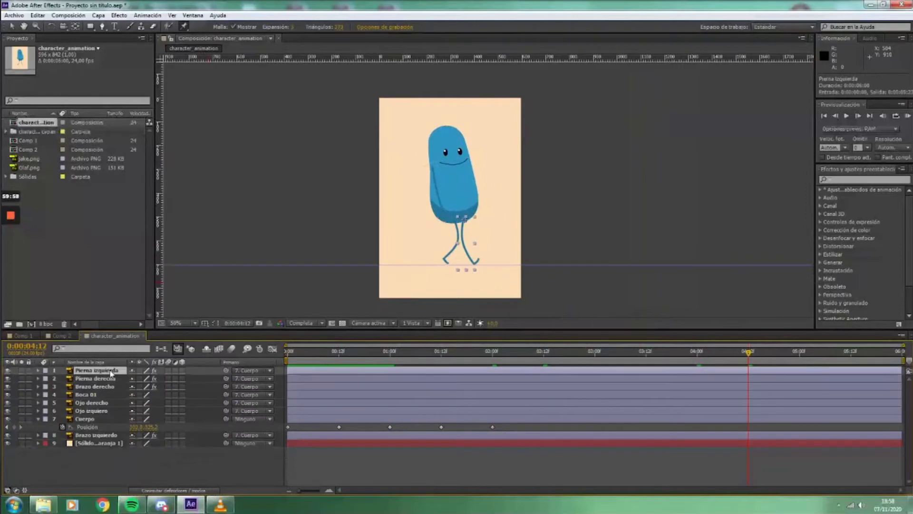
pyautogui.press('u')
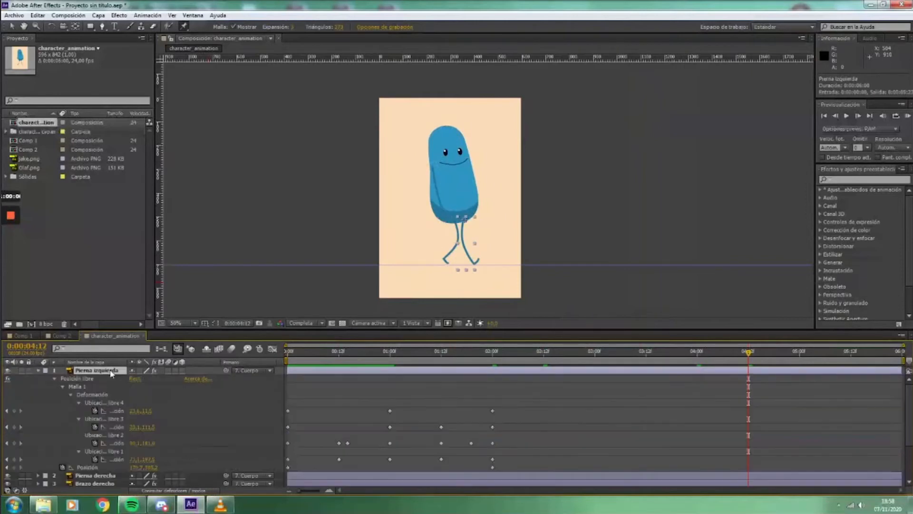
pyautogui.moveTo(589, 393); pyautogui.dragTo(329, 466)
pyautogui.click(543, 354)
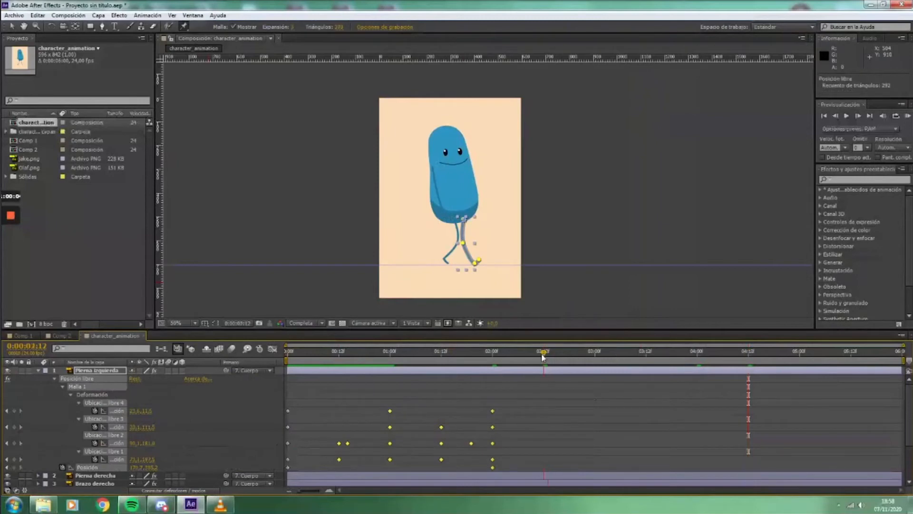
pyautogui.hotkey('ctrl', 'v')
pyautogui.click(748, 359)
pyautogui.hotkey('ctrl', 'v')
# - Preview the walk cycle with the repeated leg keyframes, and check the pose around 0:00:02:00
pyautogui.moveTo(748, 354); pyautogui.dragTo(721, 403)
pyautogui.press('KP_0')
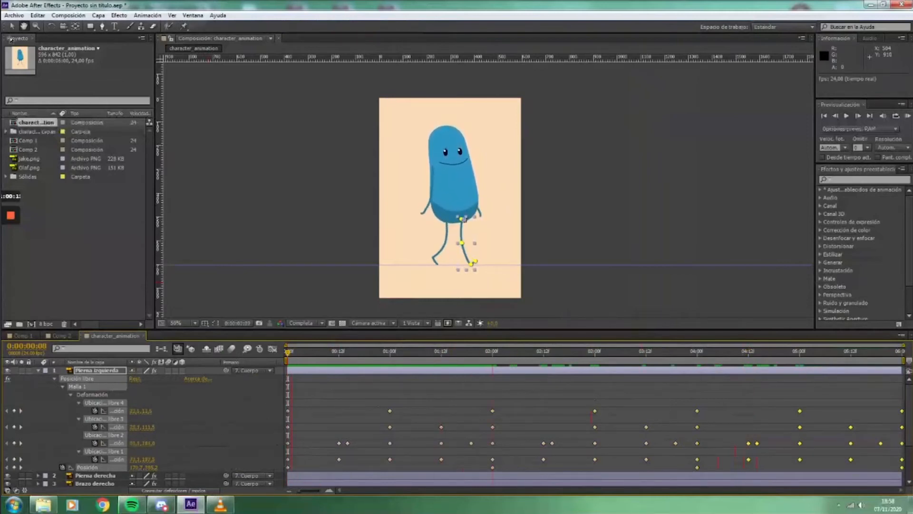
pyautogui.press('space')
pyautogui.click(565, 194)
pyautogui.click(24, 26)
pyautogui.press('space')
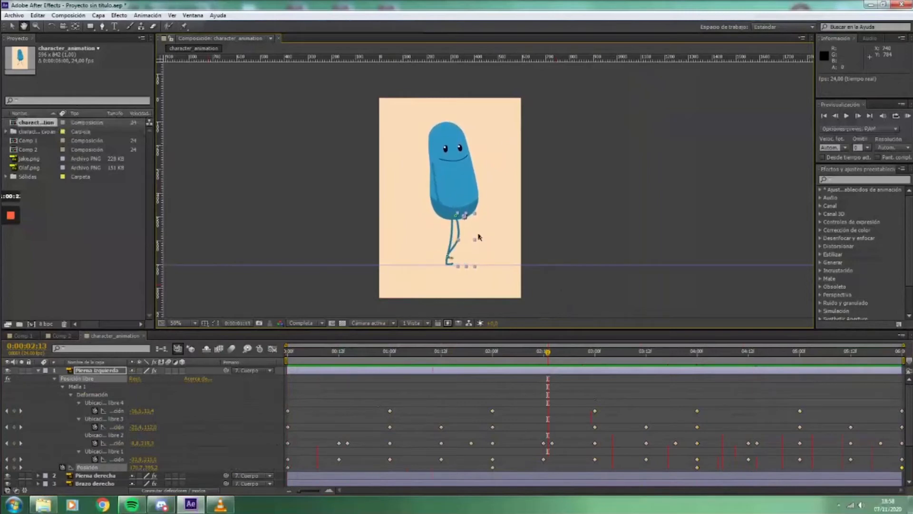
pyautogui.click(490, 352)
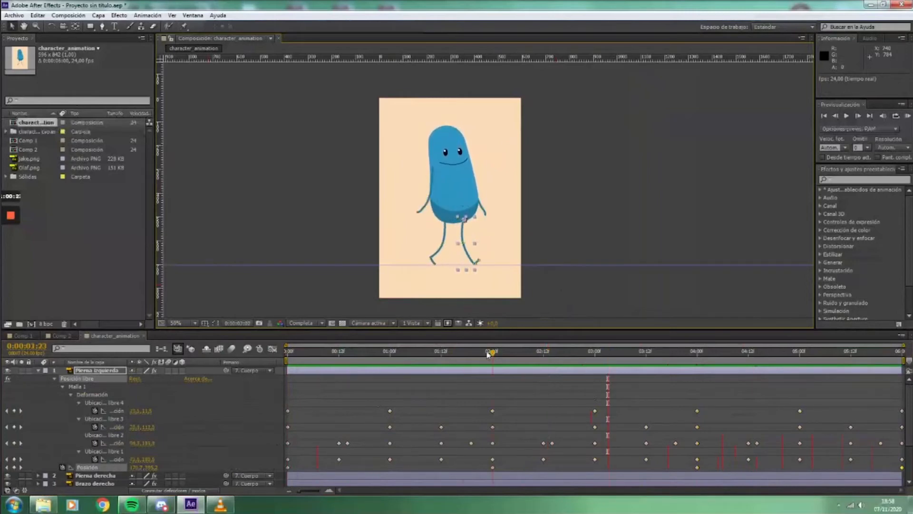
# - Collapse Pierna izquierda and repeat Cuerpo's Position keyframes from 0:00:00:12 through 0:00:02:00, pasting them starting at 0:00:02:12 and 0:00:04:12
pyautogui.click(39, 370)
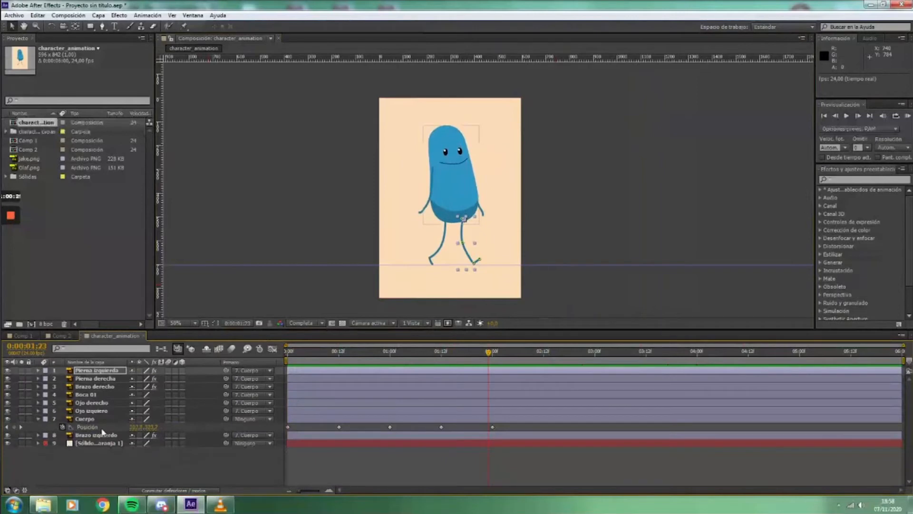
pyautogui.click(92, 420)
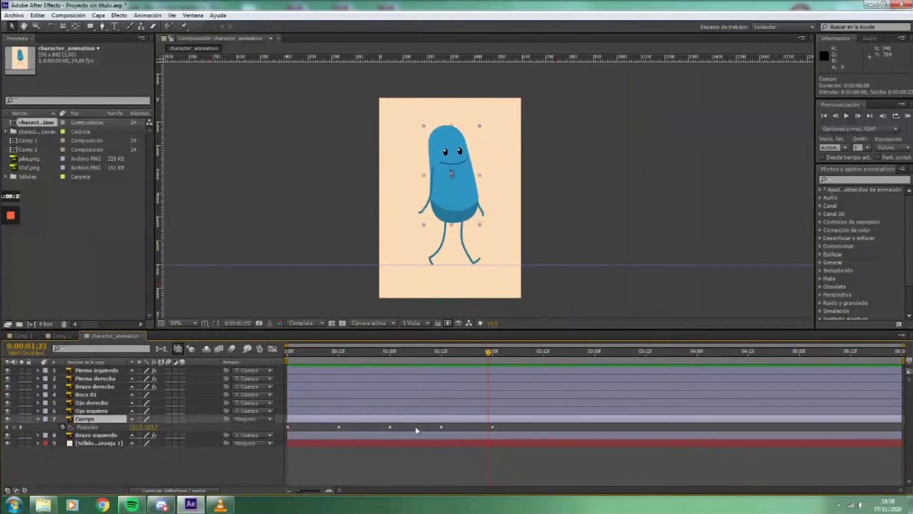
pyautogui.press('p')
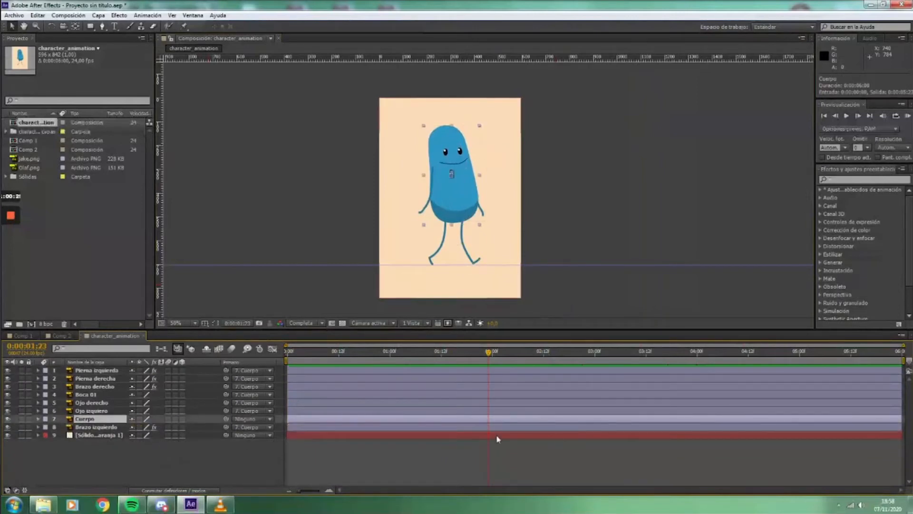
pyautogui.press('p')
pyautogui.moveTo(519, 425); pyautogui.dragTo(327, 429)
pyautogui.hotkey('ctrl', 'c')
pyautogui.click(547, 353)
pyautogui.press('pageup')
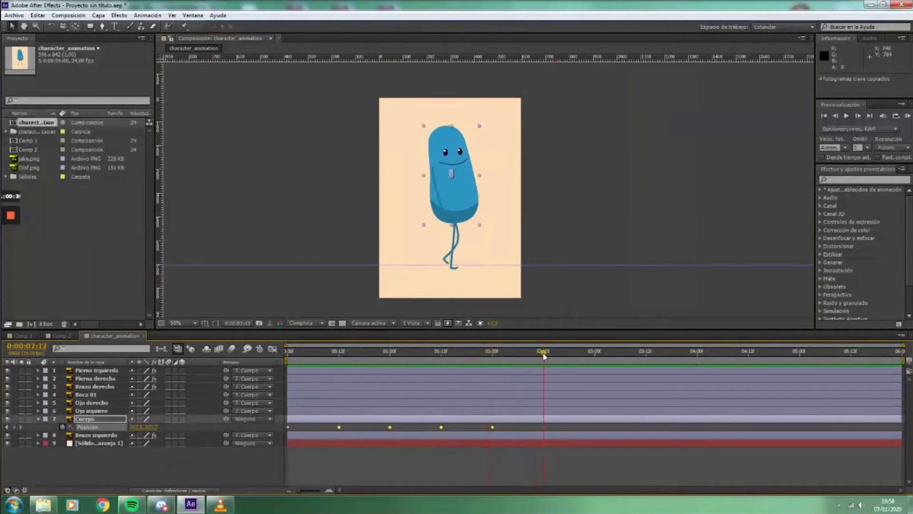
pyautogui.hotkey('ctrl', 'v')
pyautogui.click(749, 355)
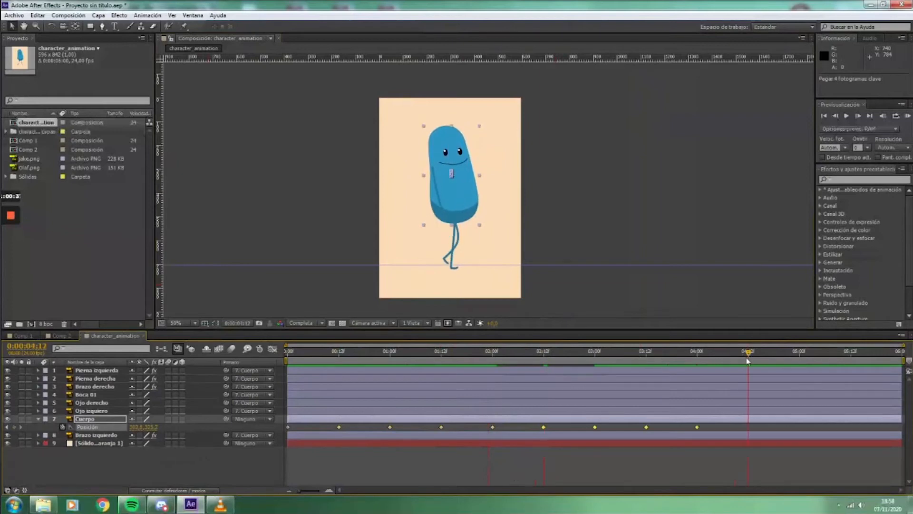
pyautogui.hotkey('ctrl', 'v')
# - Play back the full walk cycle and examine the arm and leg movement up close around 0:00:02:00
pyautogui.press('space')
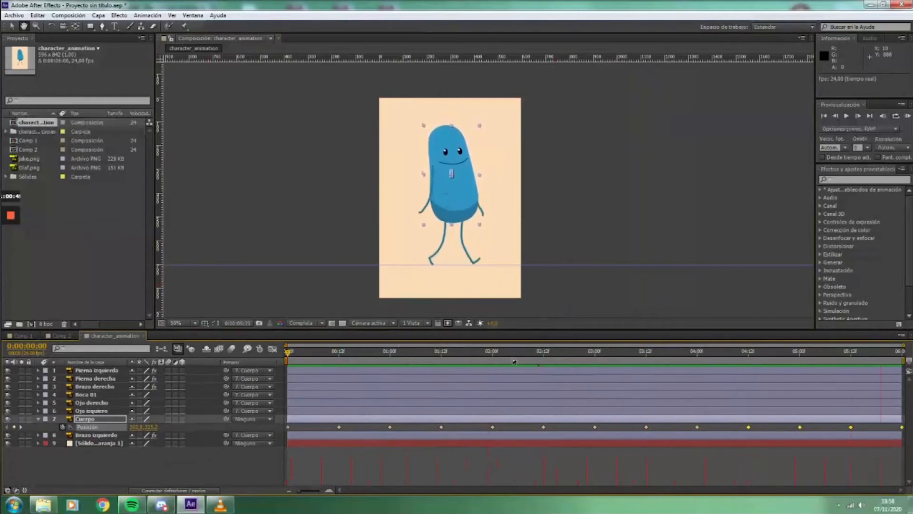
pyautogui.moveTo(488, 355); pyautogui.dragTo(496, 354)
pyautogui.scroll(2, 395, 165)
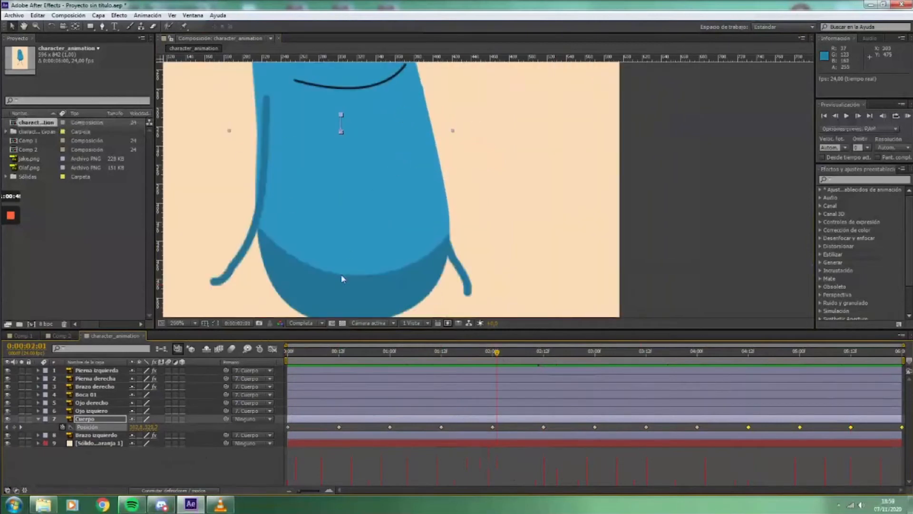
pyautogui.scroll(-1, 341, 276)
pyautogui.moveTo(376, 278); pyautogui.dragTo(412, 244)
pyautogui.moveTo(457, 365)
pyautogui.mouseDown()
pyautogui.moveTo(287, 369)
pyautogui.moveTo(445, 370)
pyautogui.mouseUp()
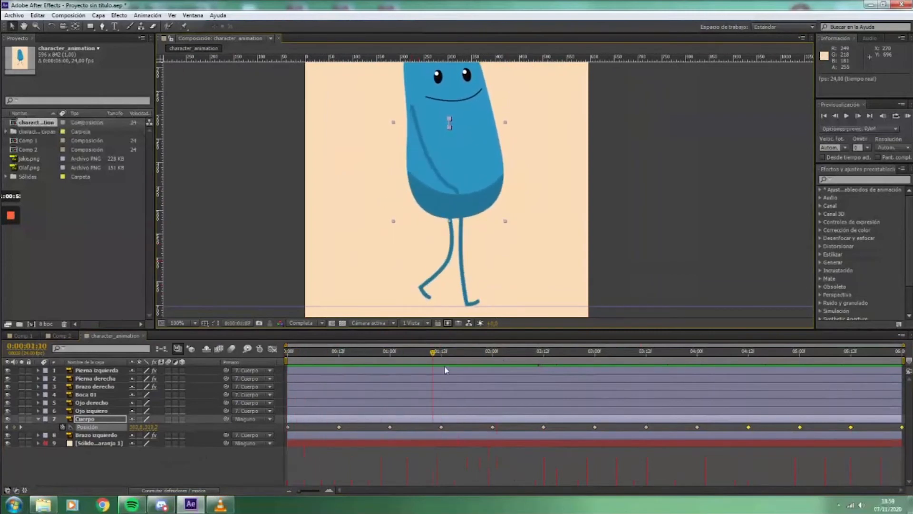
# - Switch to VLC and watch the puppet demo reel from about 00:03, pausing after the ballerina shot at 00:16
pyautogui.click(220, 504)
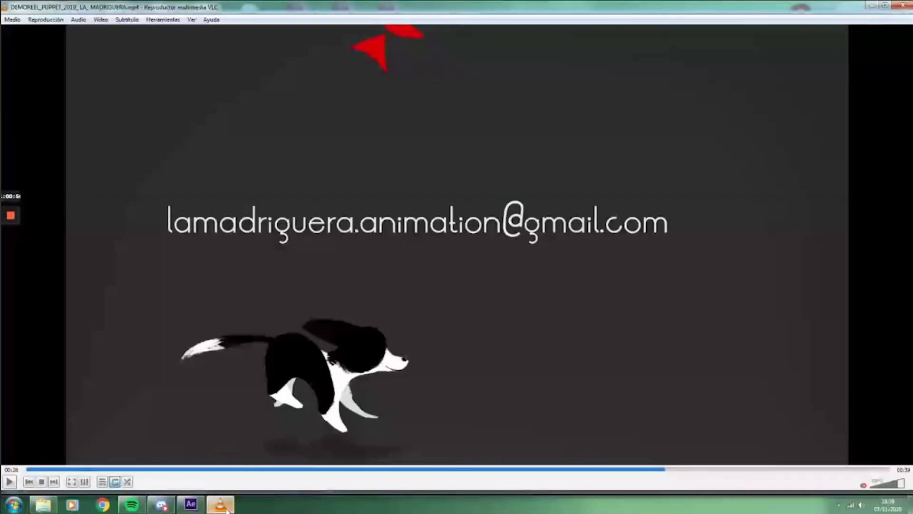
pyautogui.click(259, 469)
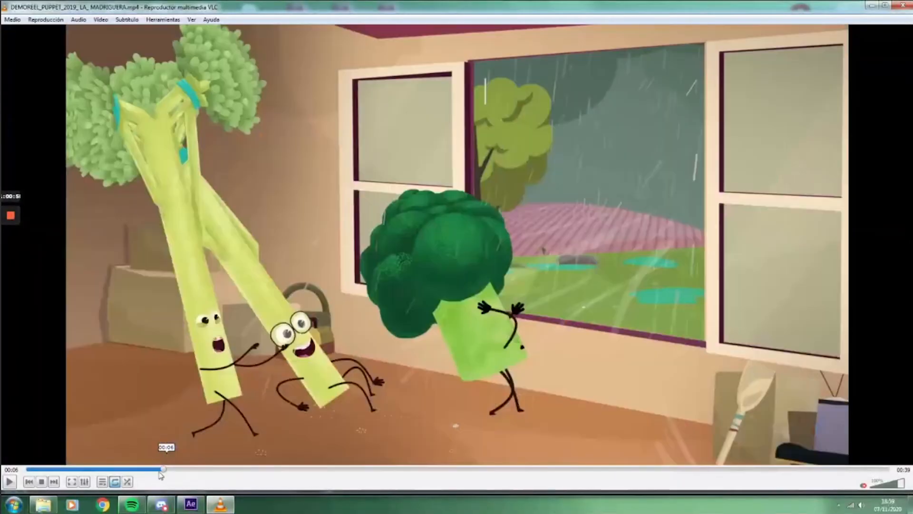
pyautogui.click(118, 470)
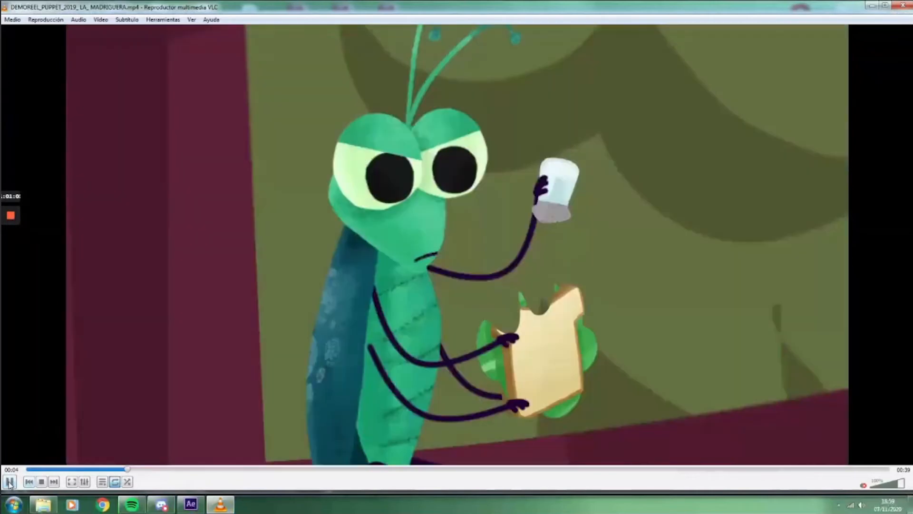
pyautogui.moveTo(137, 466); pyautogui.dragTo(103, 470)
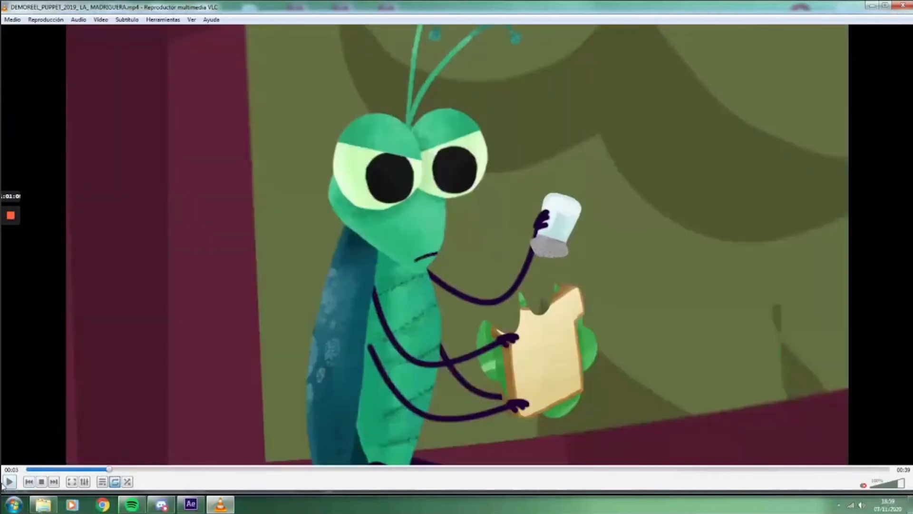
pyautogui.click(42, 471)
pyautogui.click(110, 468)
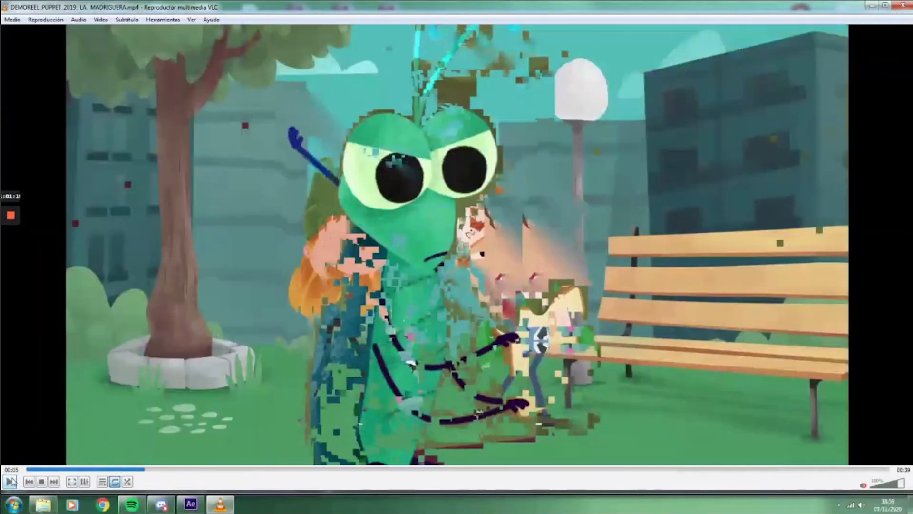
pyautogui.click(10, 481)
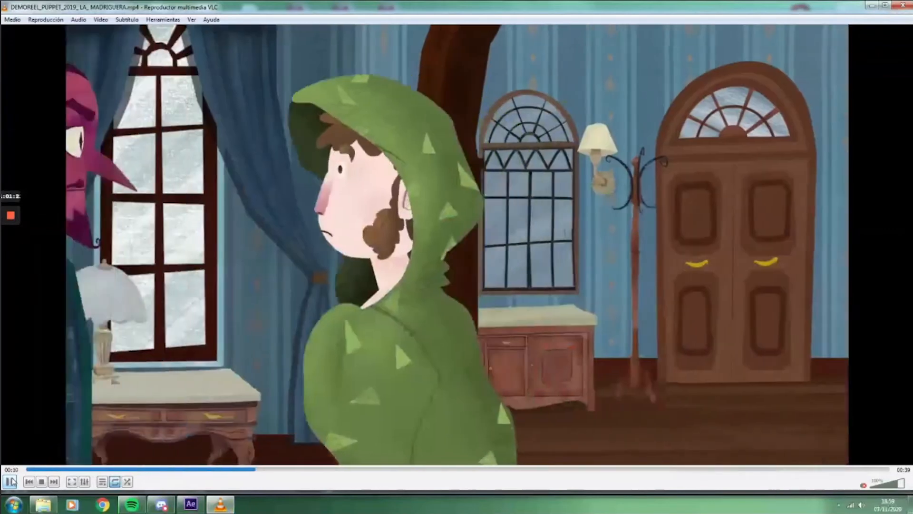
pyautogui.click(11, 481)
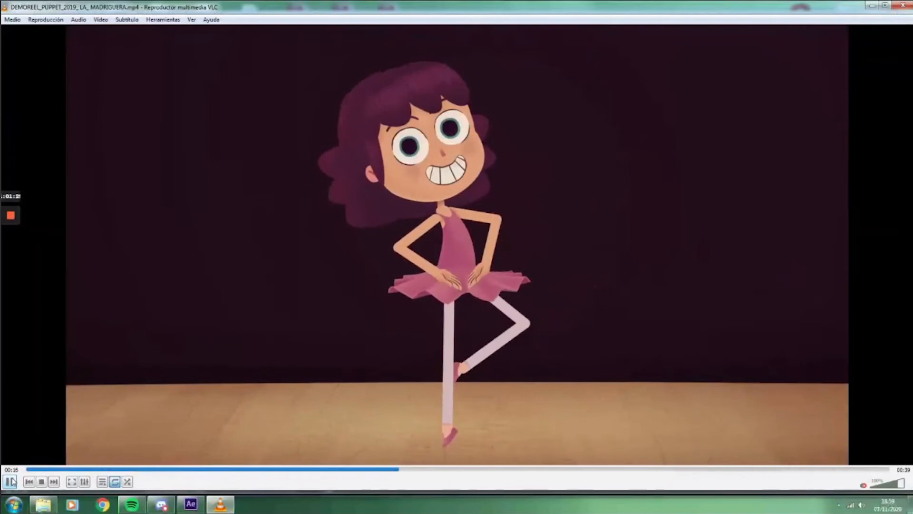
pyautogui.click(11, 482)
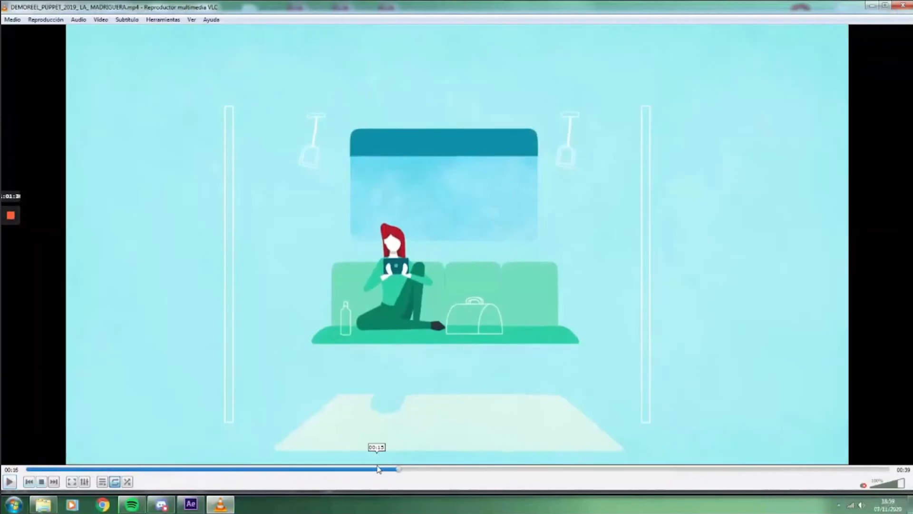
# - Scrub back and forth through the ballerina shot between 00:14 and 00:16 to examine her head, arm and leg poses
pyautogui.click(367, 469)
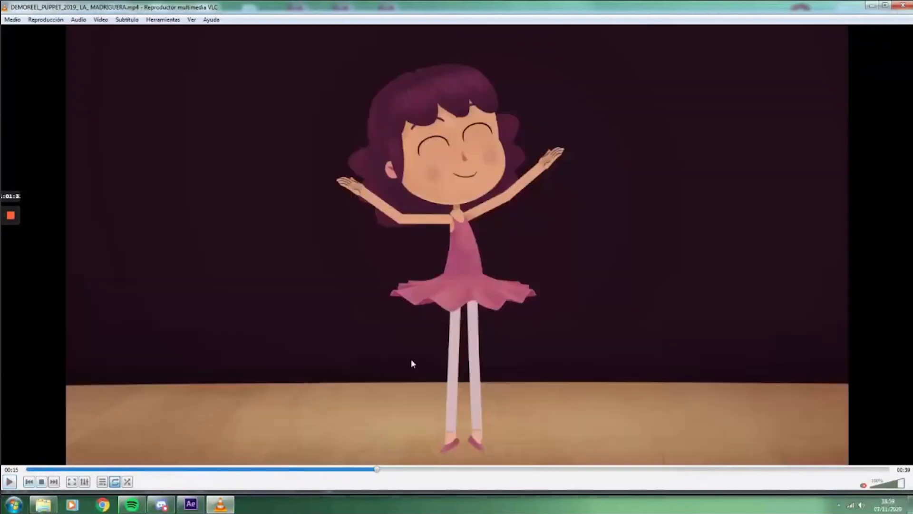
pyautogui.click(361, 469)
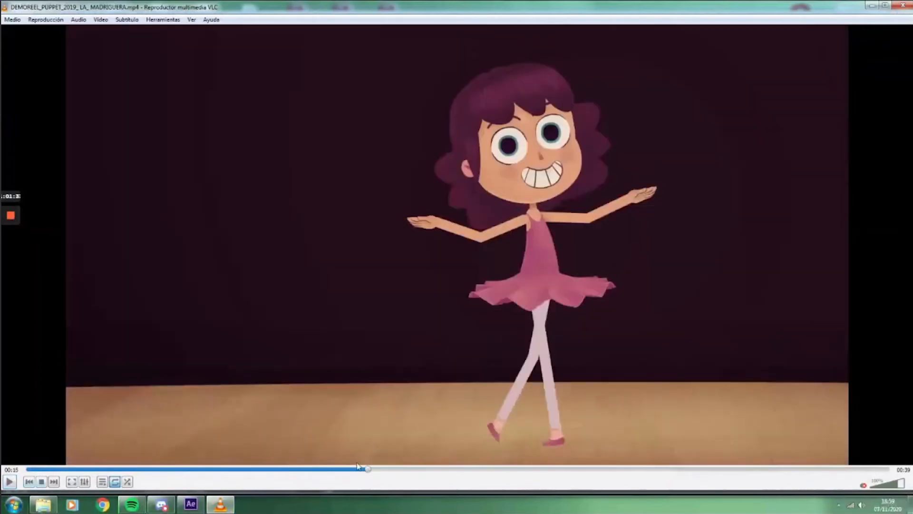
pyautogui.click(356, 469)
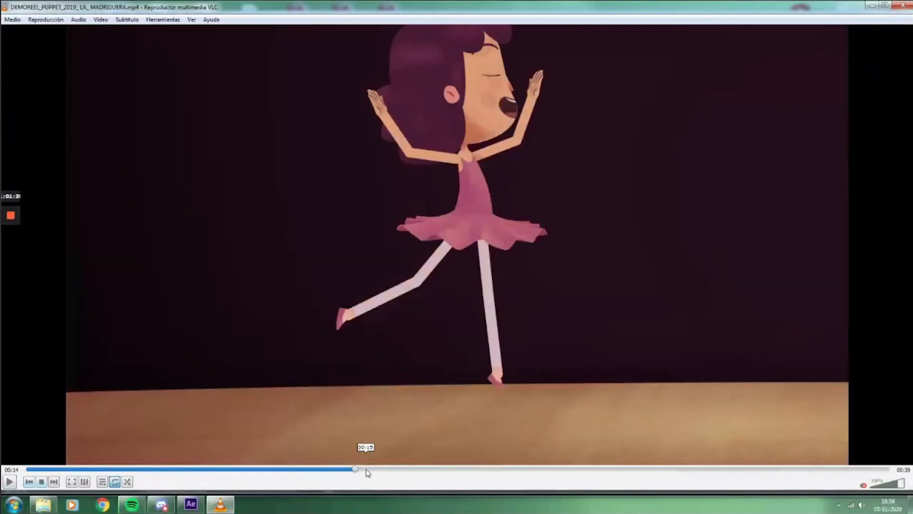
pyautogui.click(343, 468)
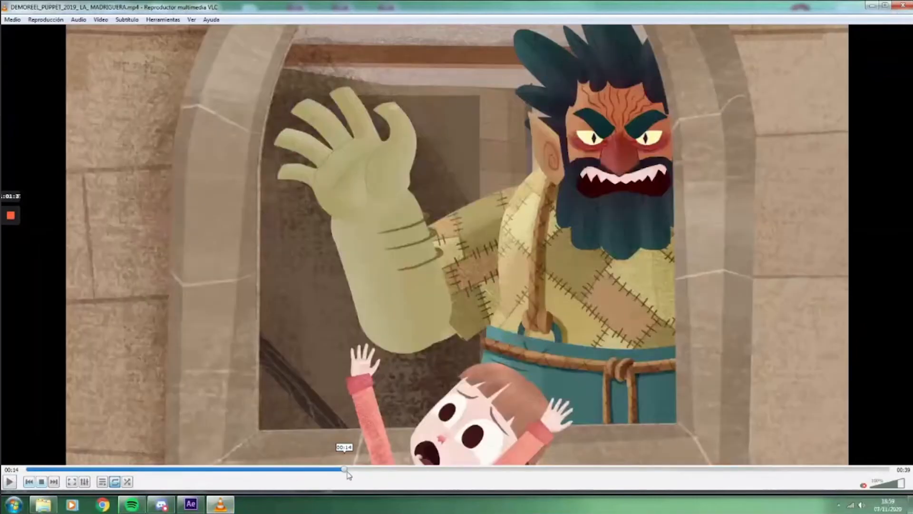
pyautogui.click(350, 469)
pyautogui.click(352, 469)
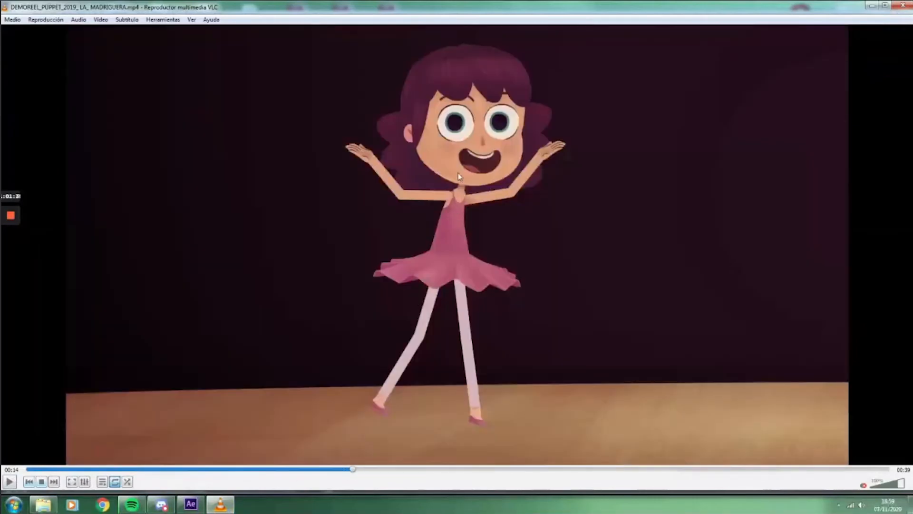
pyautogui.click(370, 470)
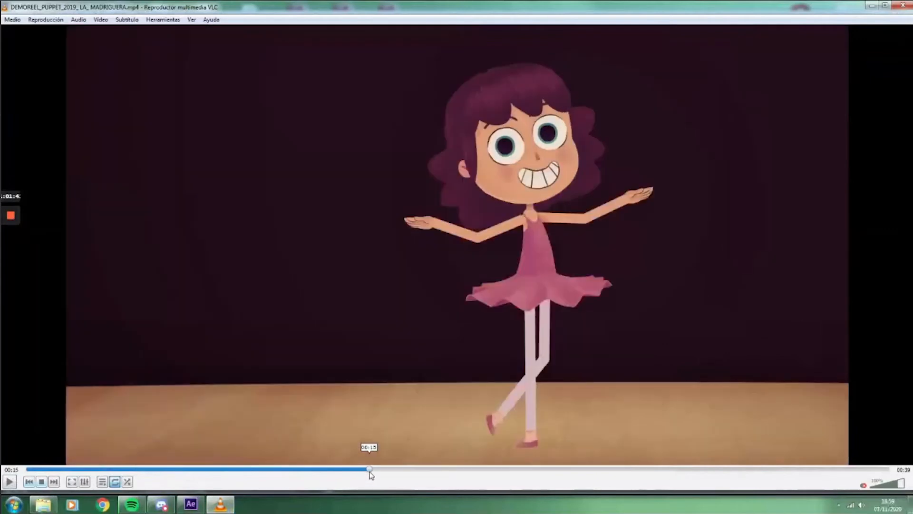
pyautogui.click(379, 471)
pyautogui.moveTo(391, 474); pyautogui.dragTo(364, 471)
pyautogui.click(348, 470)
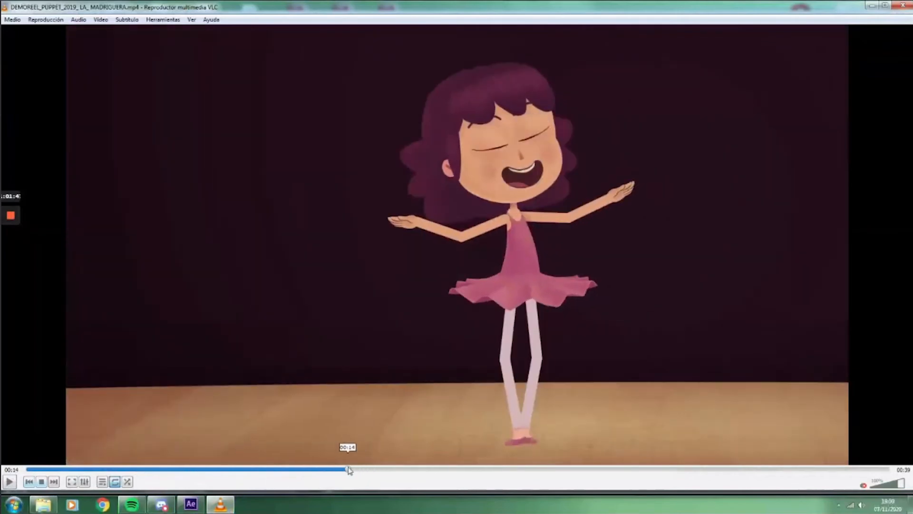
# - Replay the ballerina shot from 00:14, and continue the demo reel to the sofa scene at 00:18
pyautogui.click(11, 482)
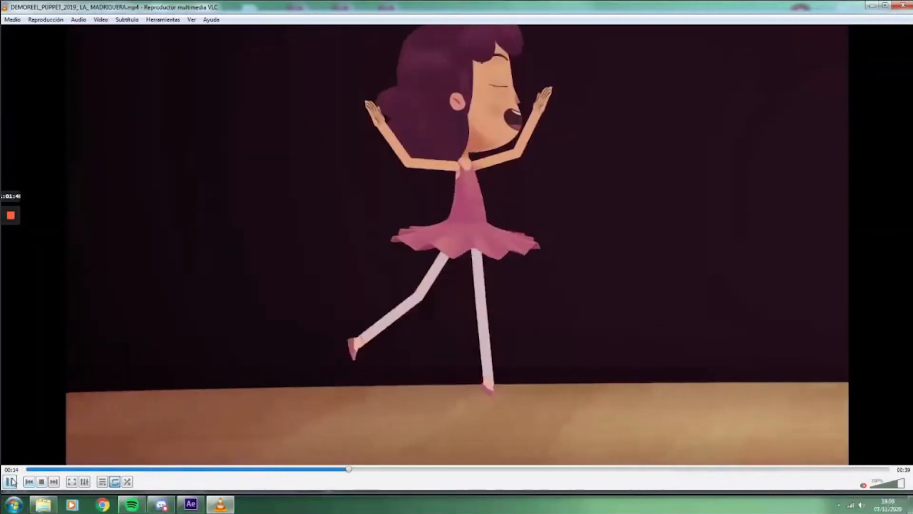
pyautogui.click(14, 482)
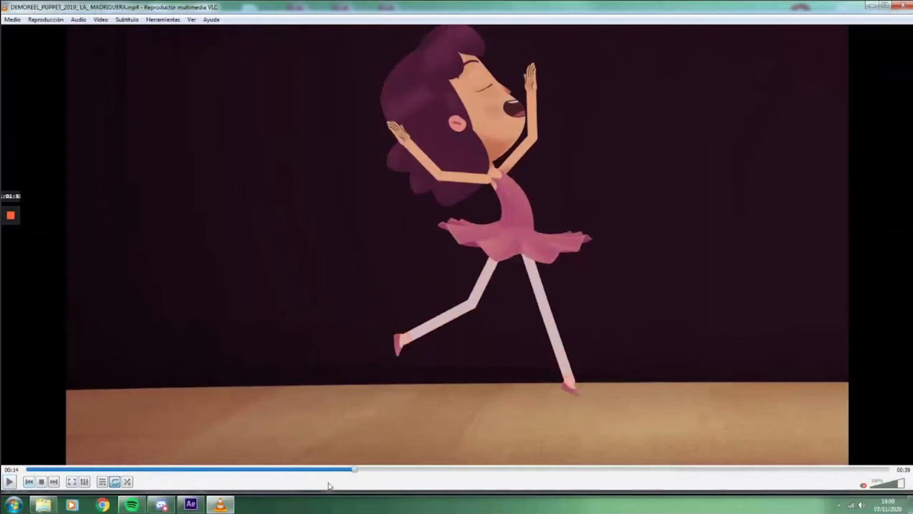
pyautogui.moveTo(346, 470); pyautogui.dragTo(351, 471)
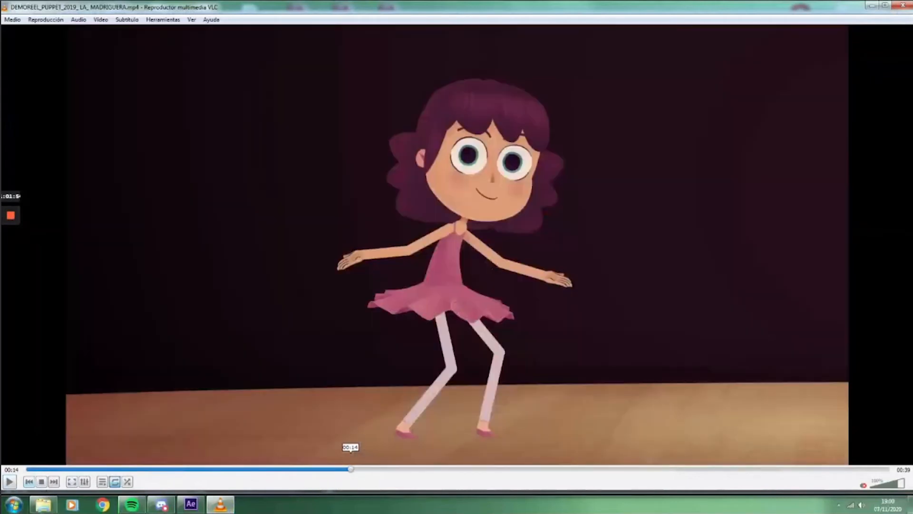
pyautogui.click(11, 482)
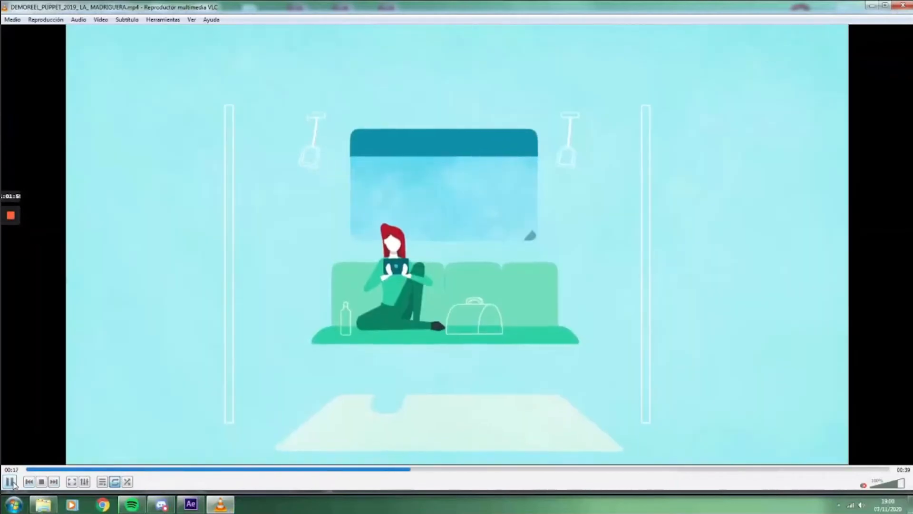
pyautogui.click(10, 481)
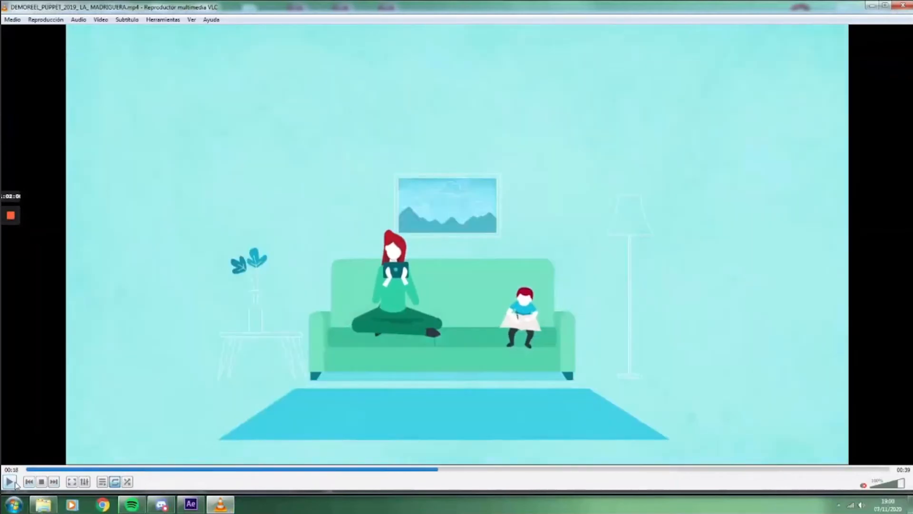
# - Return to After Effects, review the walk pose at 0:00:02:01, and check the Discord general channel briefly
pyautogui.click(222, 503)
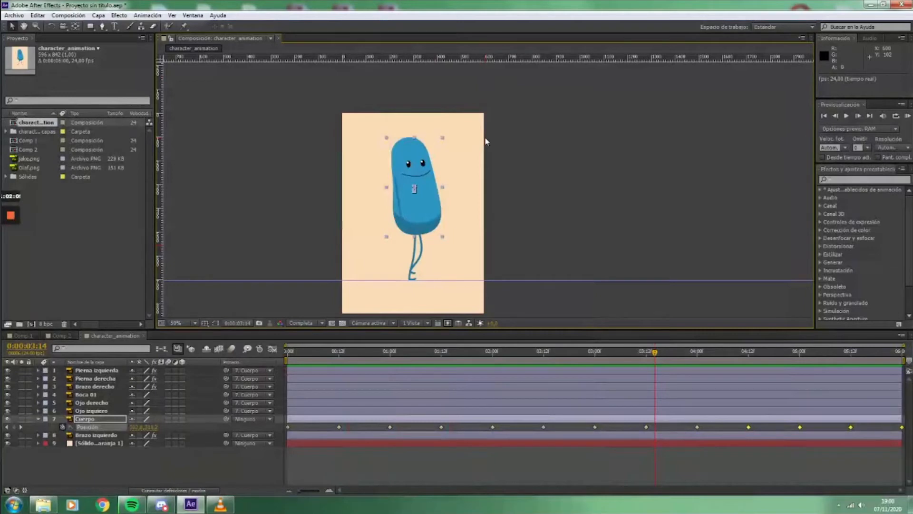
pyautogui.moveTo(637, 351); pyautogui.dragTo(497, 352)
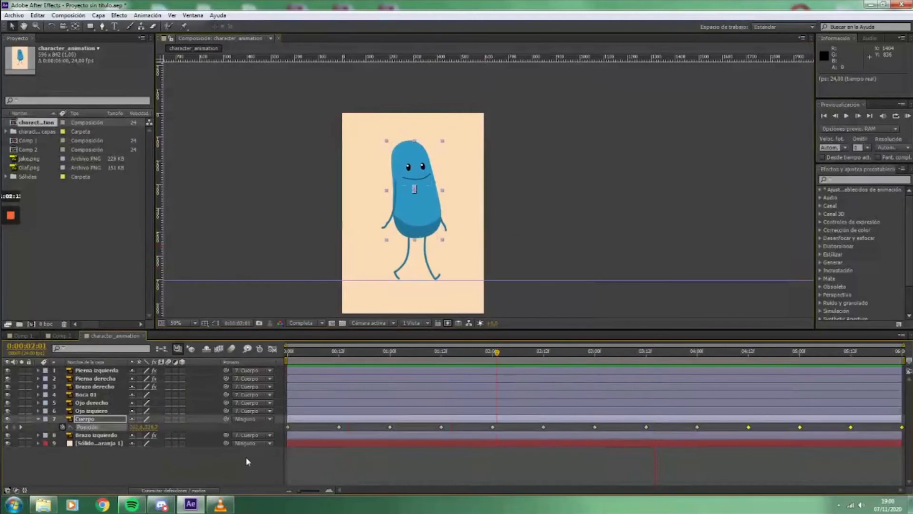
pyautogui.click(162, 505)
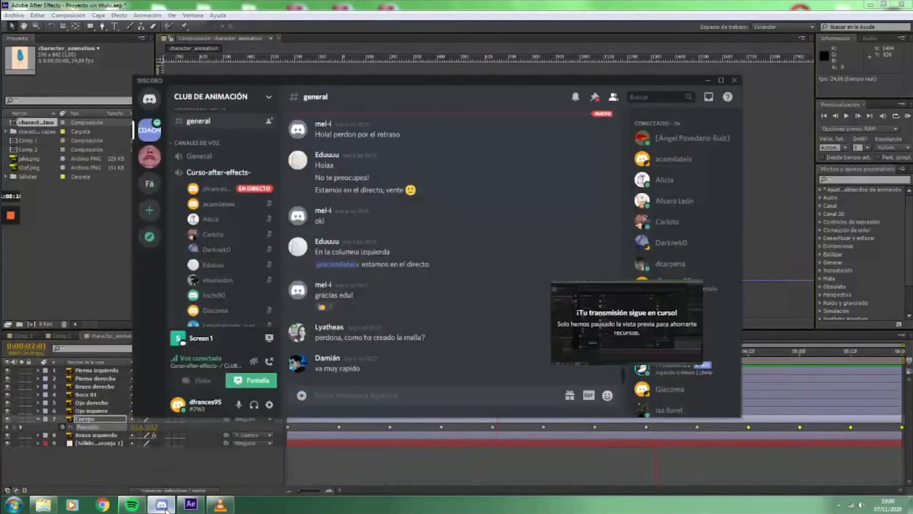
pyautogui.click(164, 507)
# - Scrub and play the walk cycle between 0:00:00:00 and 0:00:02:00 to compare the contact poses, ending on the first frame
pyautogui.moveTo(503, 353); pyautogui.dragTo(392, 357)
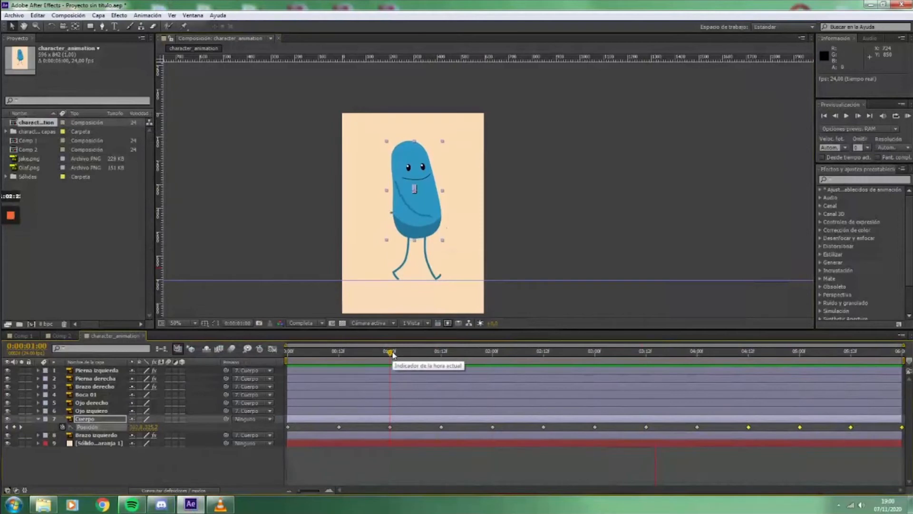
pyautogui.moveTo(393, 354); pyautogui.dragTo(252, 386)
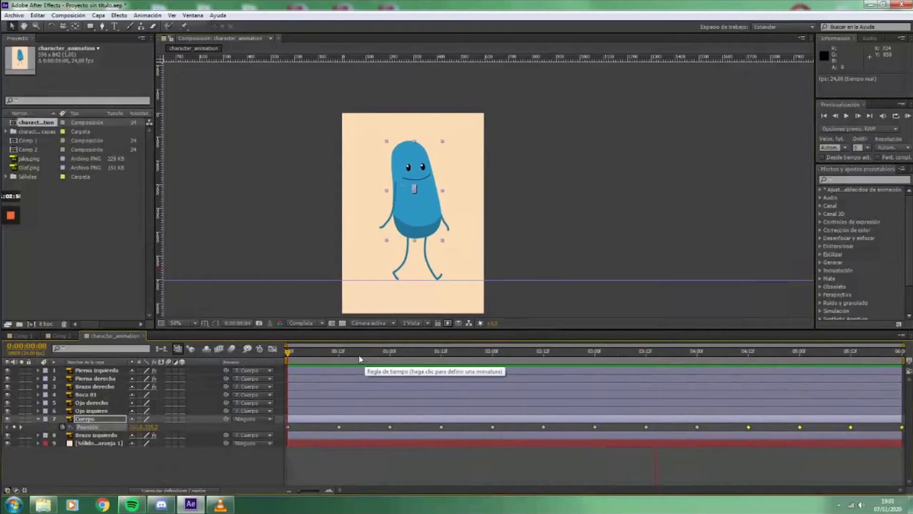
pyautogui.moveTo(324, 350); pyautogui.dragTo(390, 351)
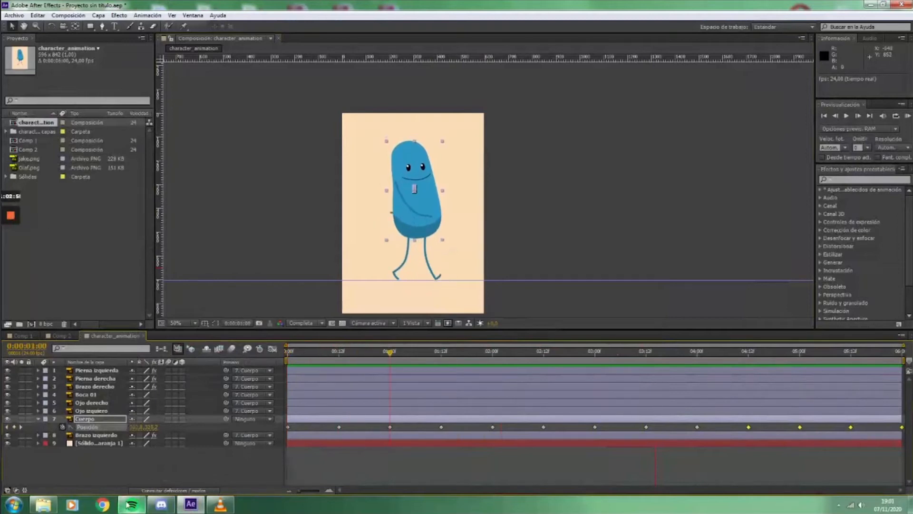
pyautogui.moveTo(131, 500)
pyautogui.press('space')
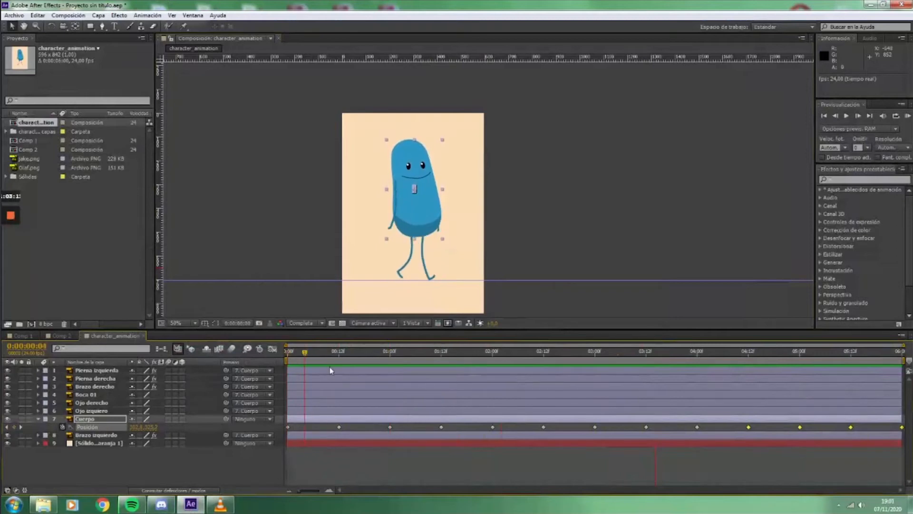
pyautogui.moveTo(511, 368); pyautogui.dragTo(275, 388)
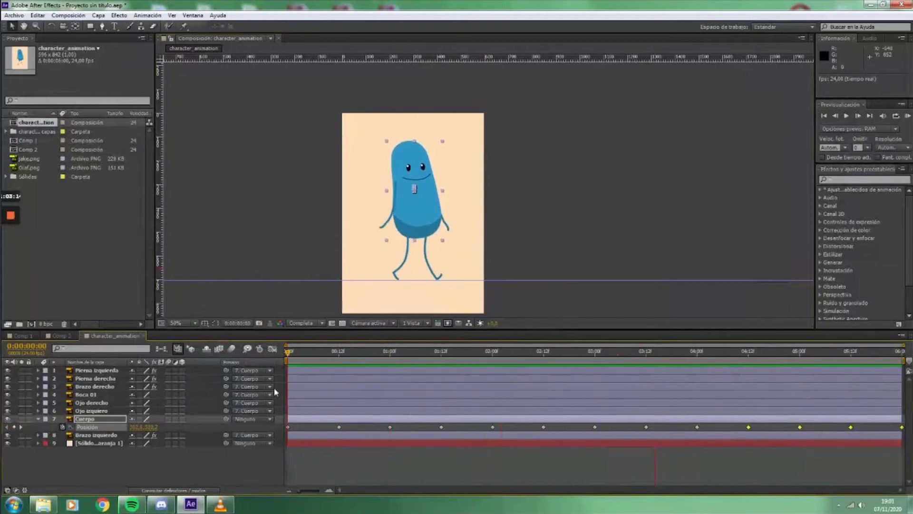
# - Examine the character's arms and legs at 100% zoom on the first frame, and scrub the walk to 0:00:00:15
pyautogui.scroll(4, 377, 251)
pyautogui.scroll(-2, 371, 261)
pyautogui.press('h')
pyautogui.moveTo(375, 262); pyautogui.dragTo(425, 194)
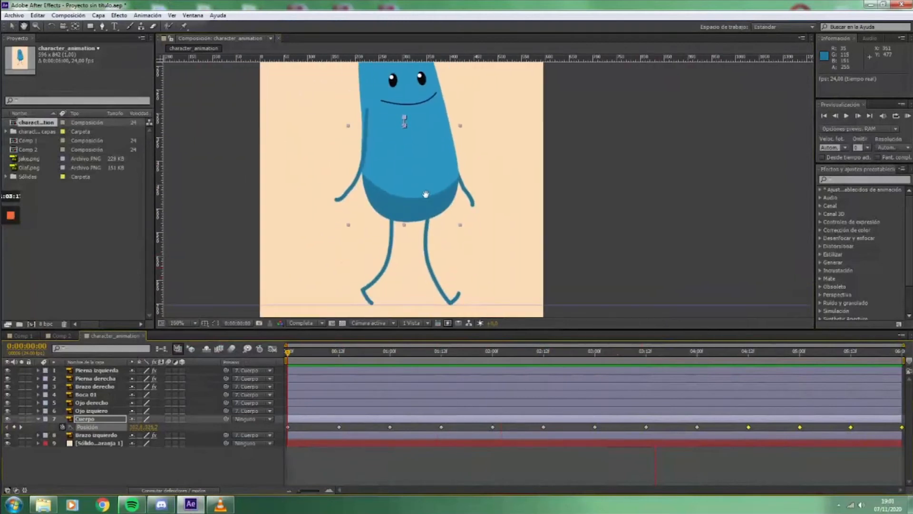
pyautogui.moveTo(425, 194); pyautogui.dragTo(424, 183)
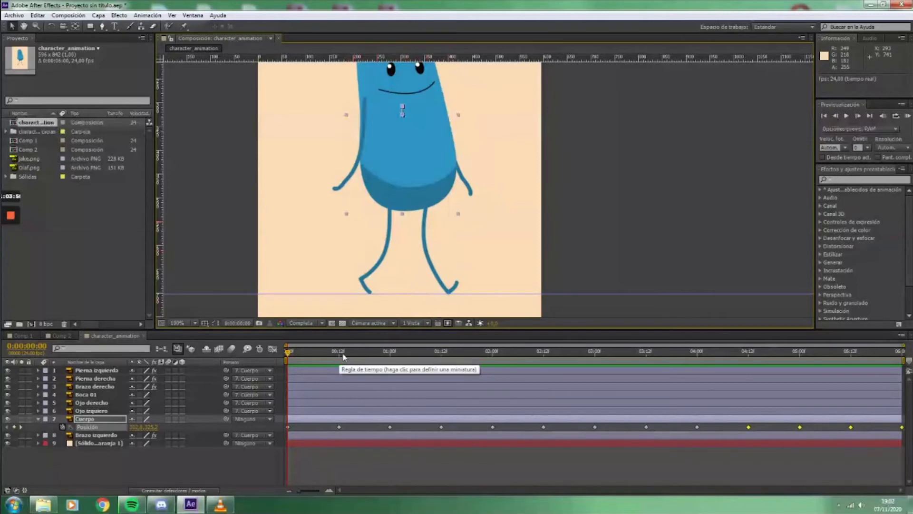
pyautogui.moveTo(492, 214); pyautogui.dragTo(464, 236)
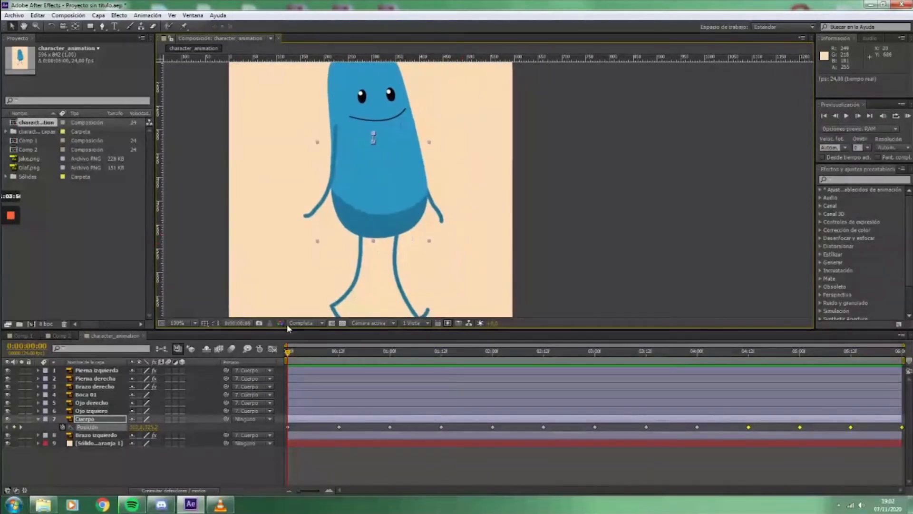
pyautogui.moveTo(308, 352); pyautogui.dragTo(263, 362)
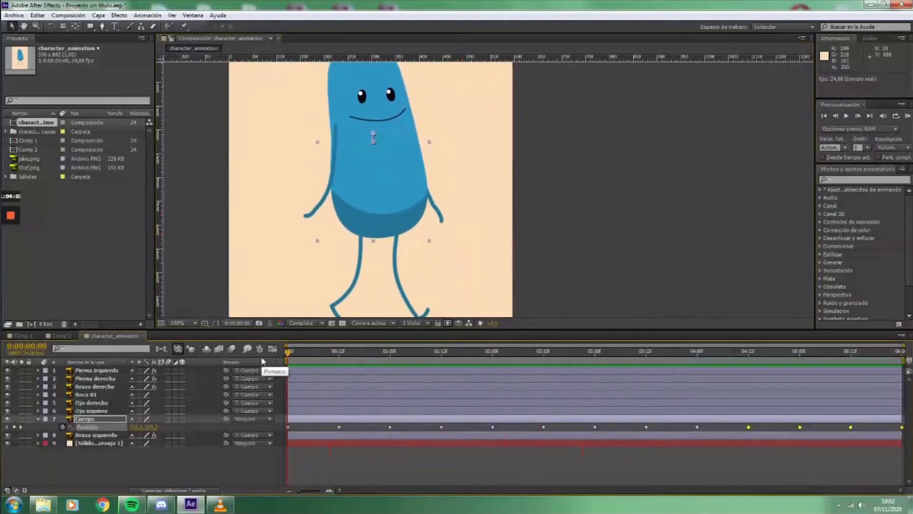
pyautogui.moveTo(297, 362); pyautogui.dragTo(351, 352)
# - Switch to VLC to play the demo reel up to the running dog shot at 00:30, and return to After Effects
pyautogui.click(232, 507)
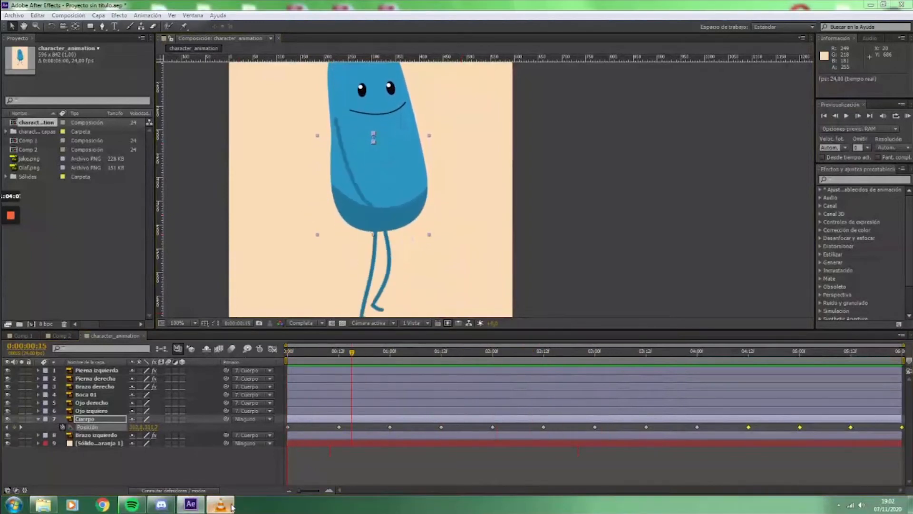
pyautogui.click(7, 482)
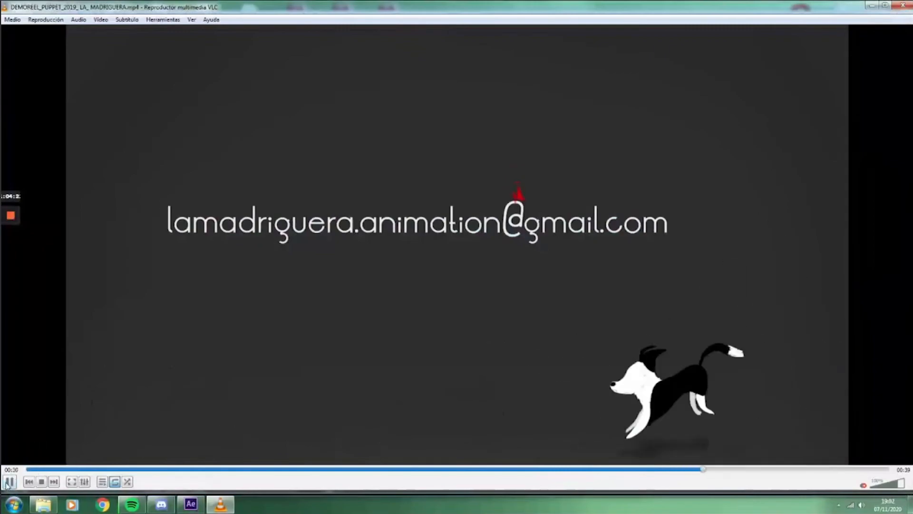
pyautogui.click(191, 504)
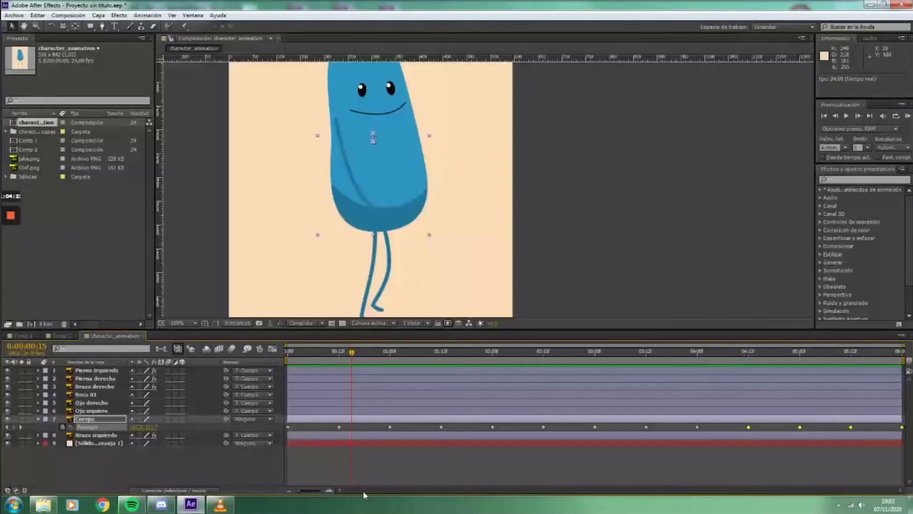
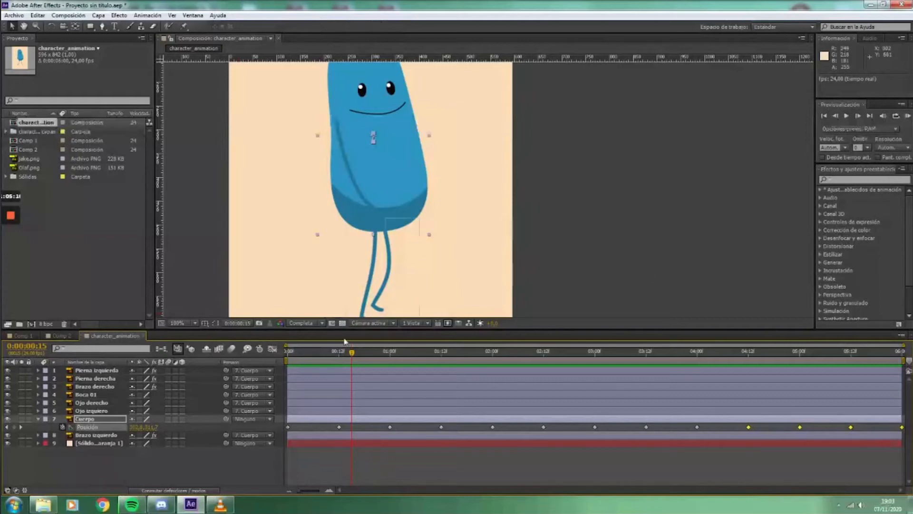
# - Reveal the Position of the Pierna izquierda layer and try shifting the leg horizontally at 0:00:00:15
pyautogui.click(108, 370)
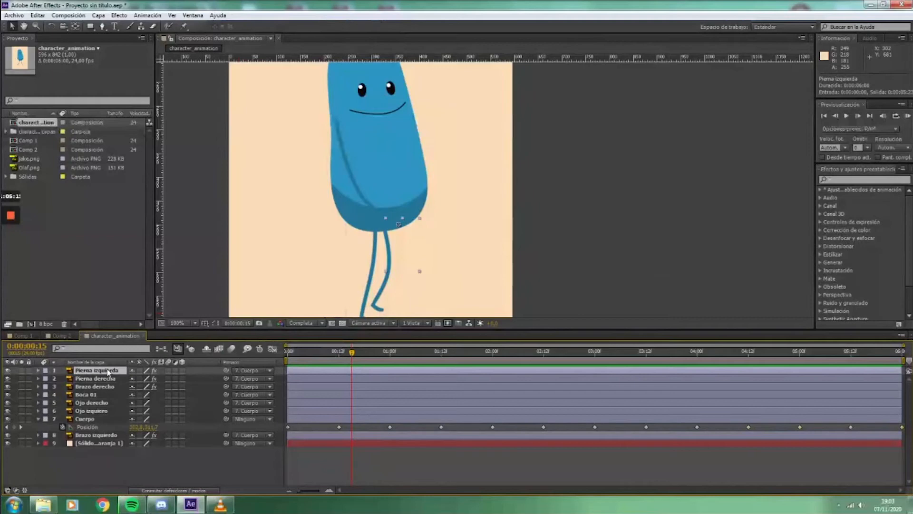
pyautogui.press('p')
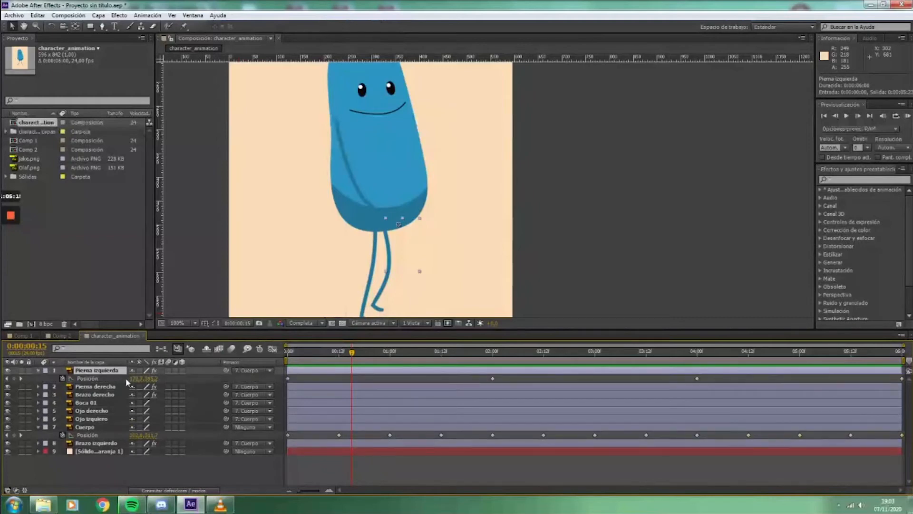
pyautogui.moveTo(133, 379); pyautogui.dragTo(191, 373)
pyautogui.hotkey('ctrl', 'z')
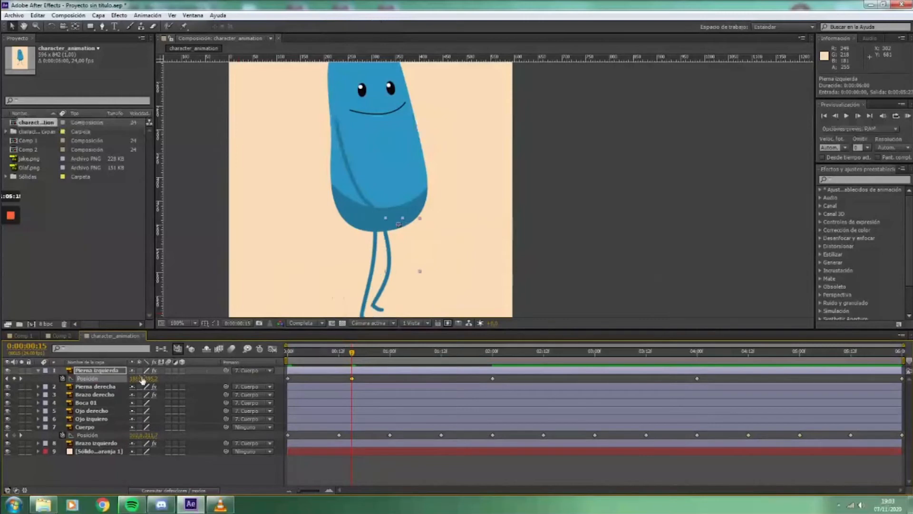
pyautogui.scroll(-4, 329, 209)
pyautogui.scroll(4, 326, 214)
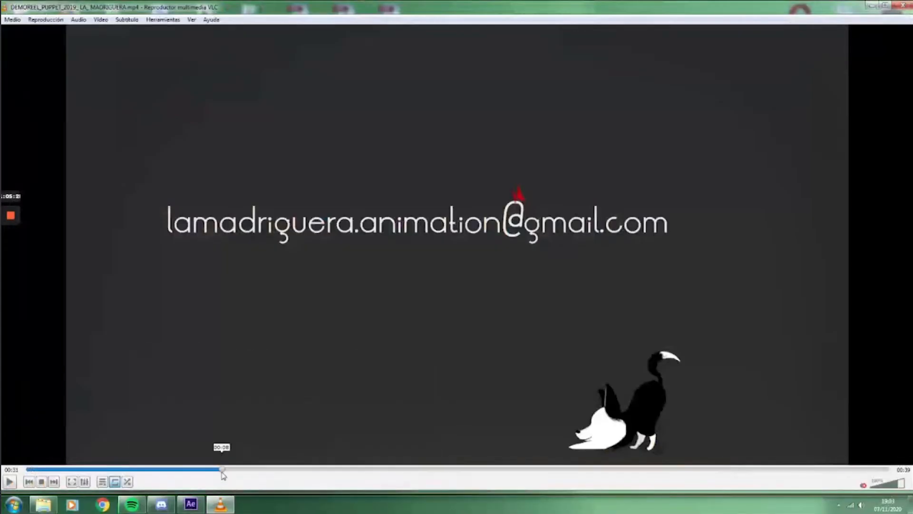
# - Switch to VLC to replay the demo reel's park, vegetable and hooded character shots up to 00:08, and return to After Effects
pyautogui.click(220, 468)
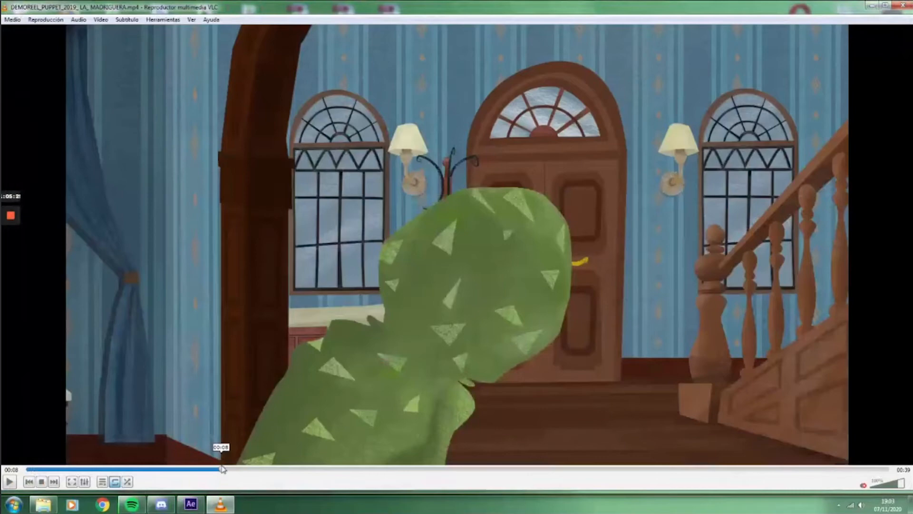
pyautogui.click(187, 468)
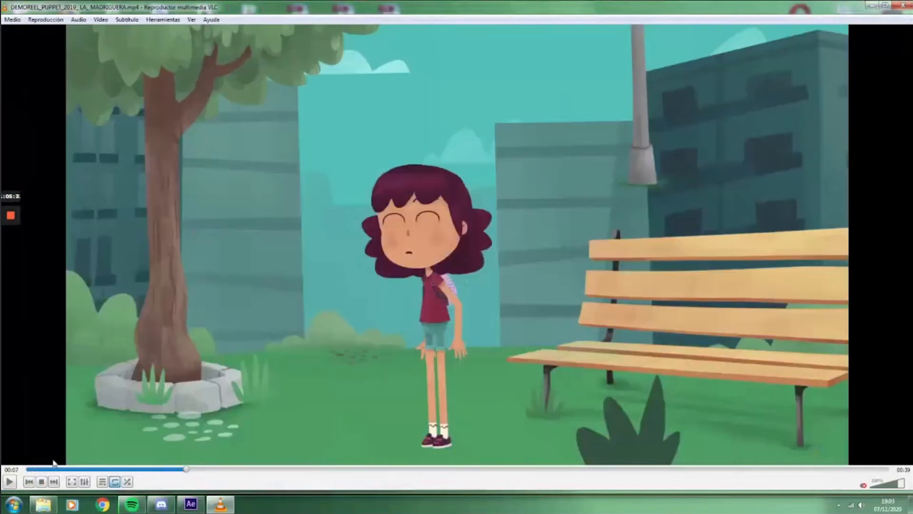
pyautogui.click(10, 482)
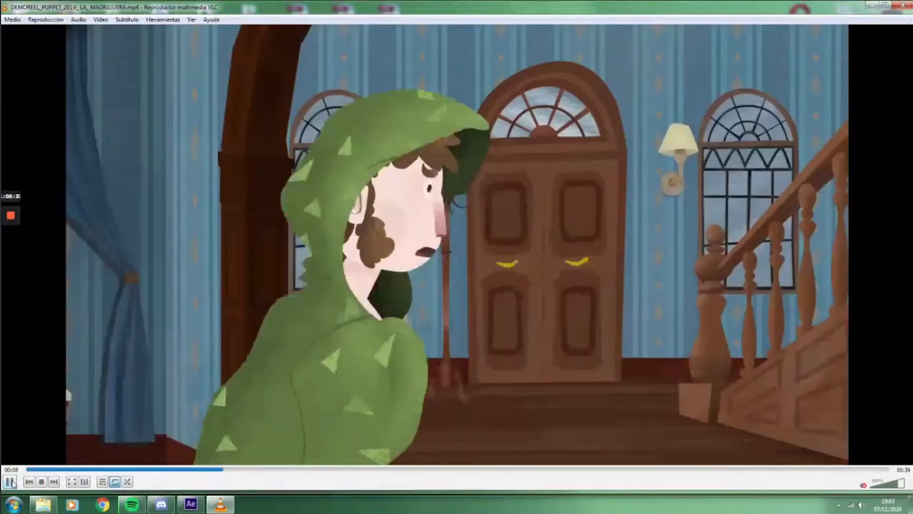
pyautogui.click(143, 468)
pyautogui.click(12, 481)
pyautogui.click(11, 481)
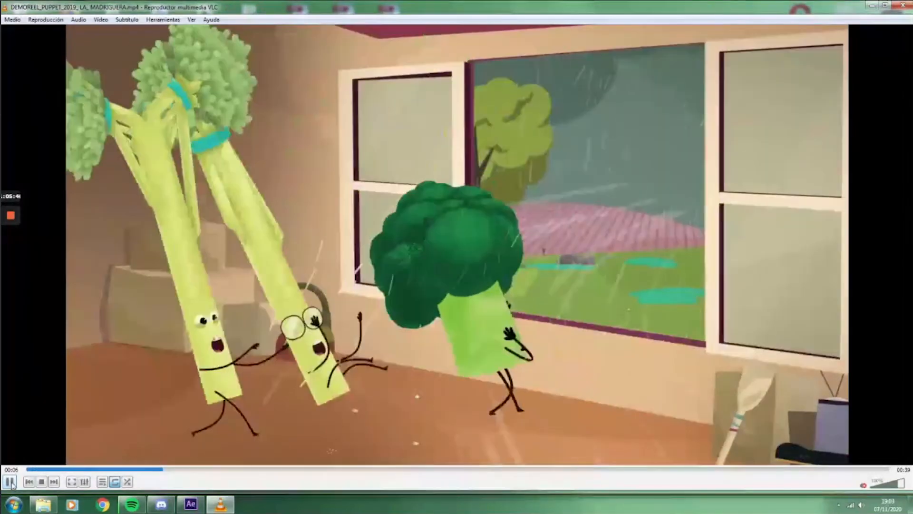
pyautogui.click(10, 481)
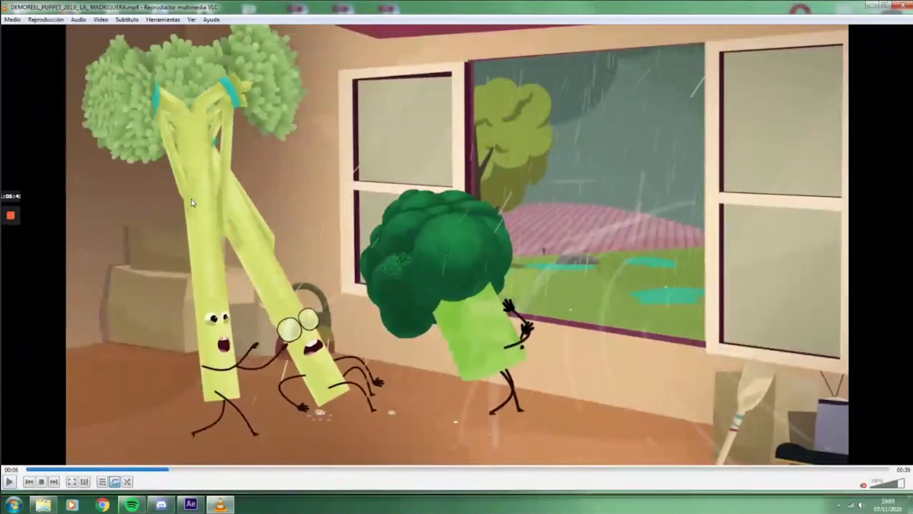
pyautogui.click(10, 482)
pyautogui.click(10, 482)
pyautogui.hotkey('alt', 'Tab')
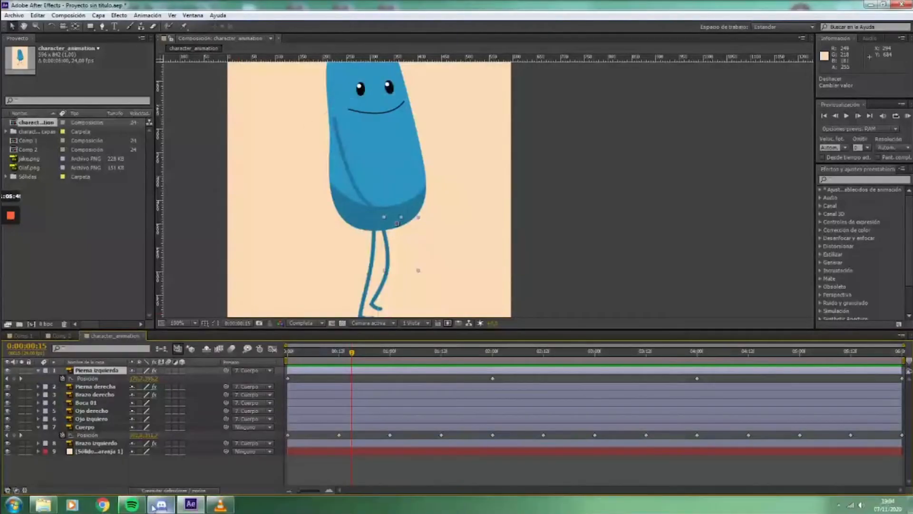
pyautogui.click(133, 506)
pyautogui.click(135, 508)
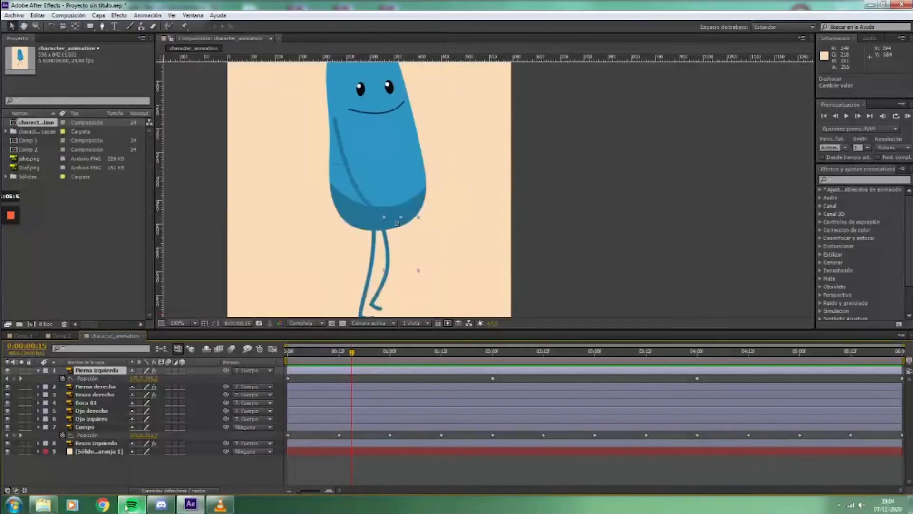
# - Switch to VLC, scrub to the hooded character at 00:08, play the reel through to the dancer at 00:14, and return to After Effects
pyautogui.click(214, 508)
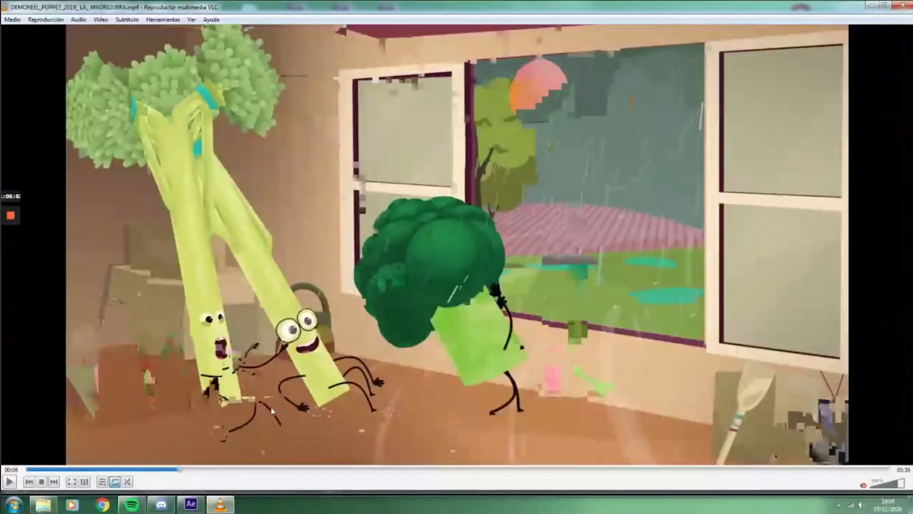
pyautogui.moveTo(178, 470); pyautogui.dragTo(231, 479)
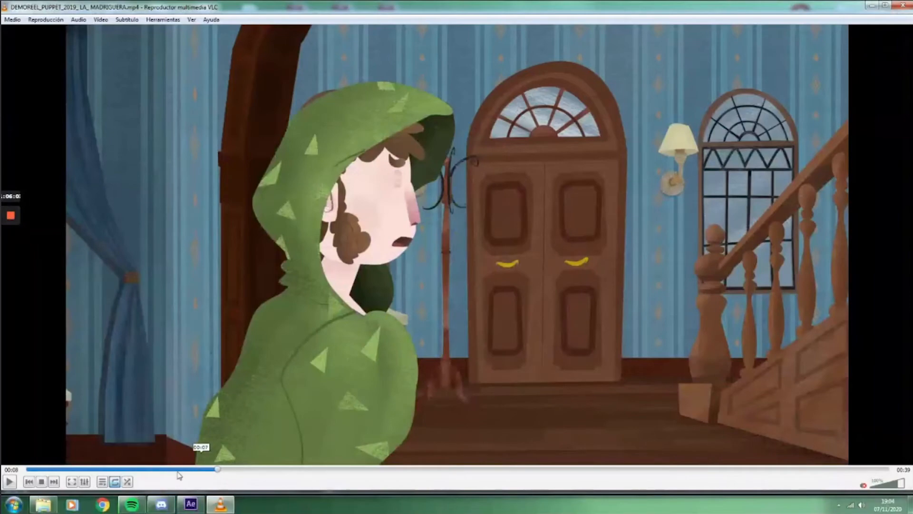
pyautogui.click(217, 469)
pyautogui.click(10, 482)
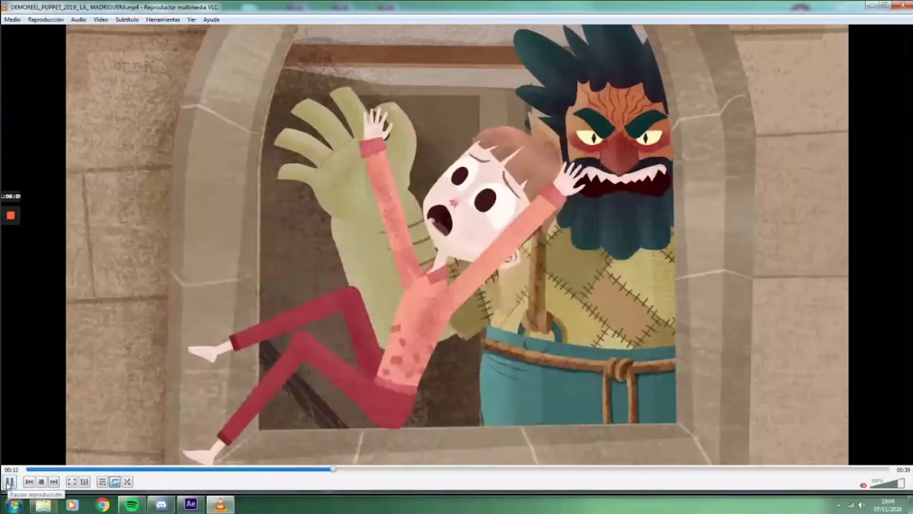
pyautogui.click(9, 481)
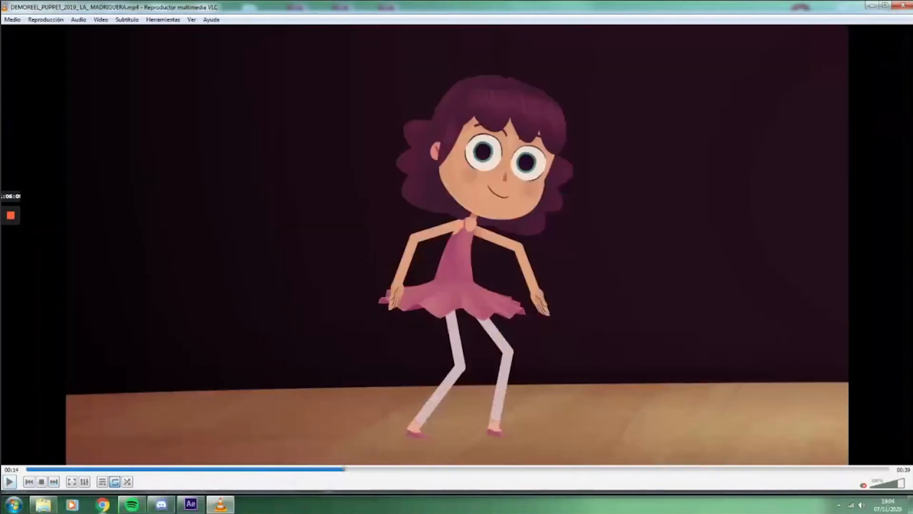
pyautogui.click(199, 508)
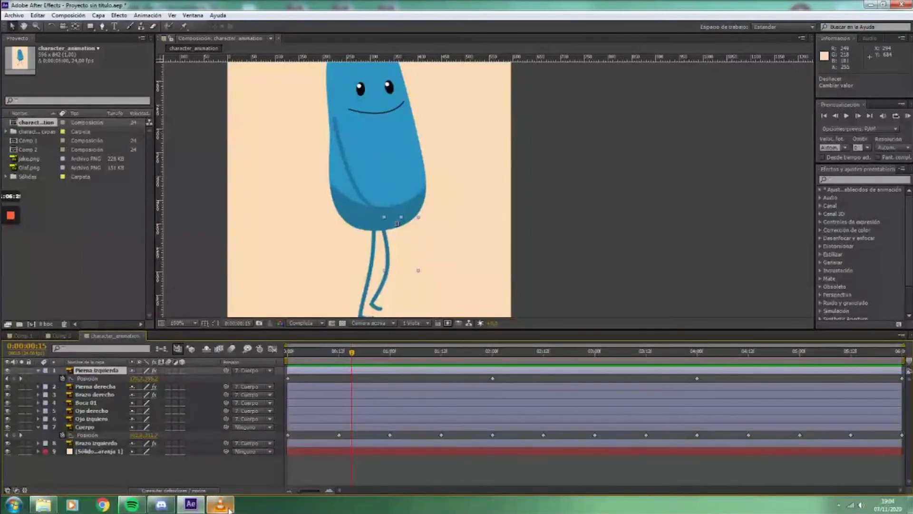
# - Switch to VLC and examine the dog's poses in the closing shot, moving backwards from 00:37 to 00:29
pyautogui.click(223, 505)
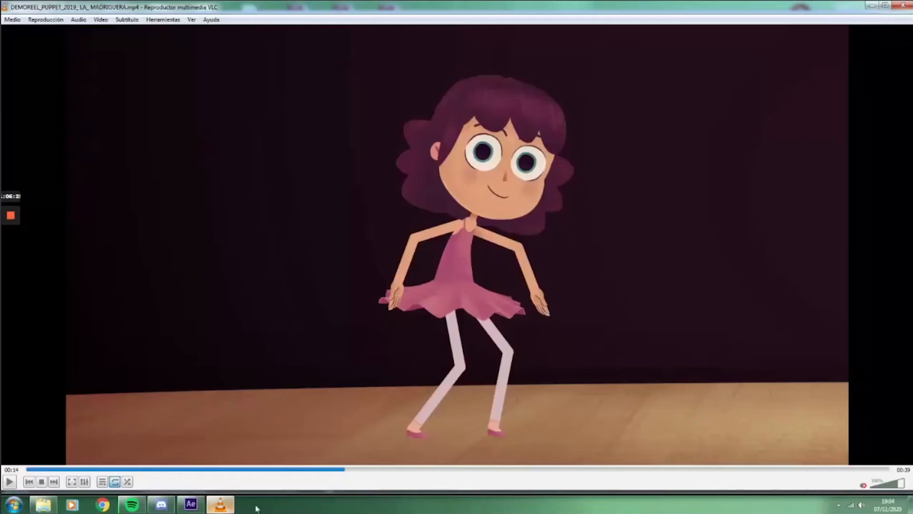
pyautogui.click(855, 469)
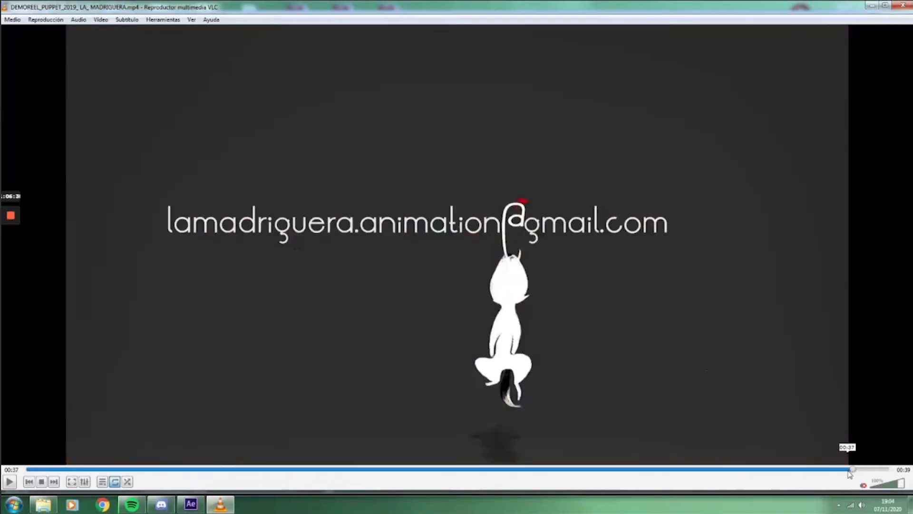
pyautogui.click(846, 469)
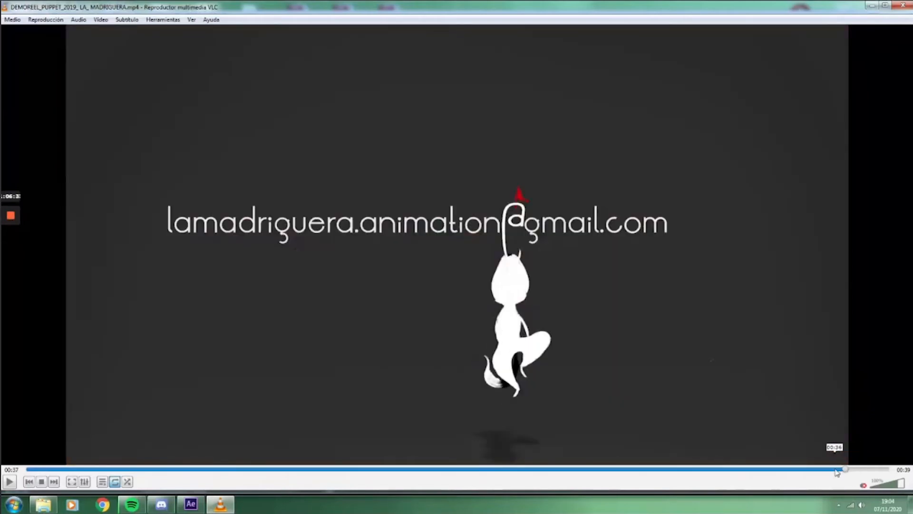
pyautogui.click(832, 468)
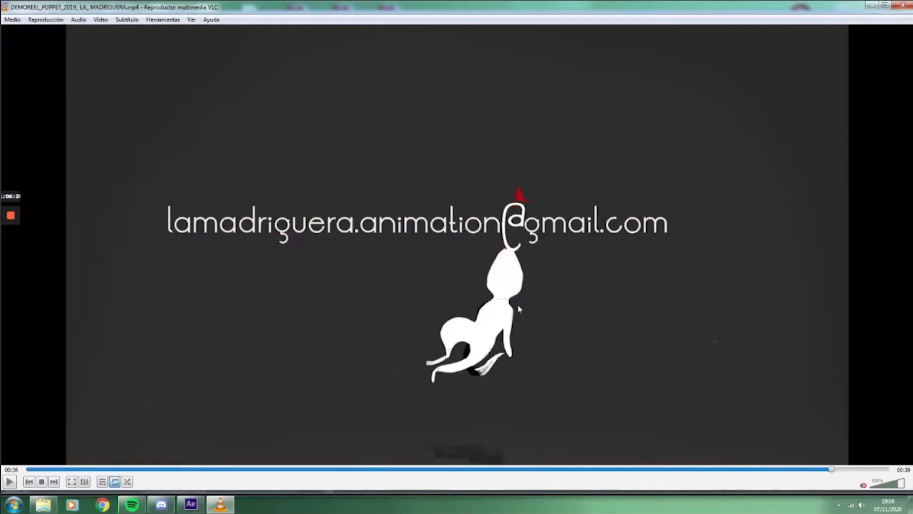
pyautogui.click(822, 469)
pyautogui.click(821, 470)
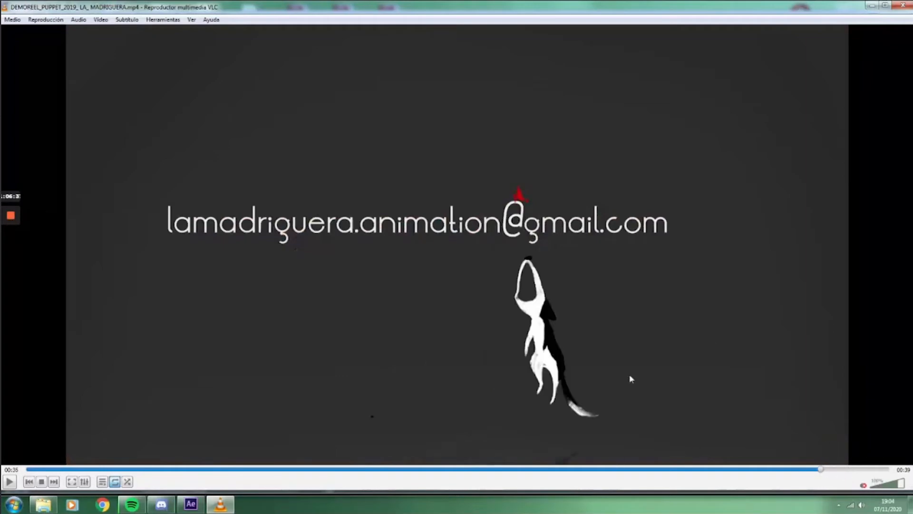
pyautogui.click(812, 470)
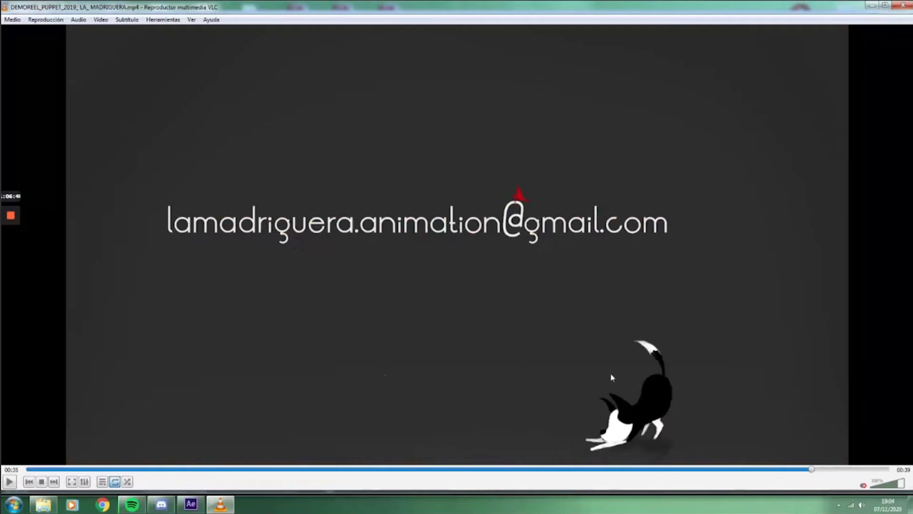
pyautogui.click(804, 470)
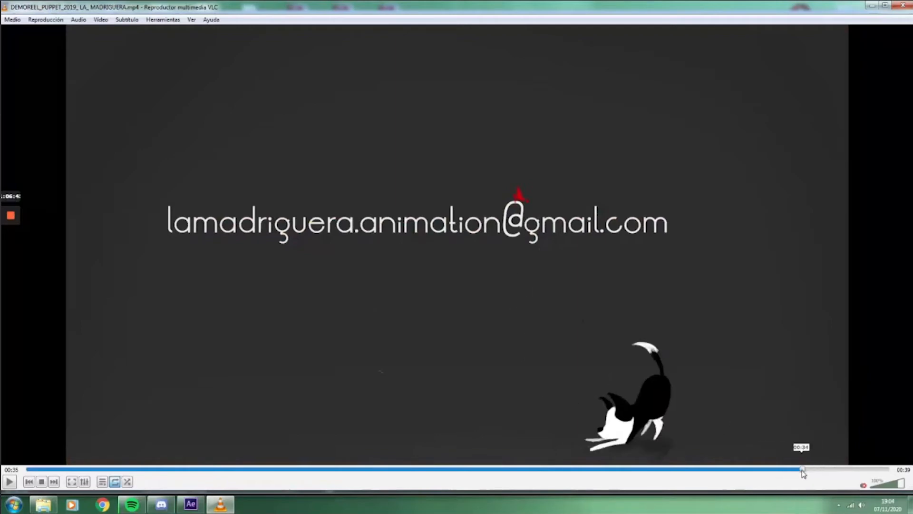
pyautogui.click(784, 469)
pyautogui.click(765, 470)
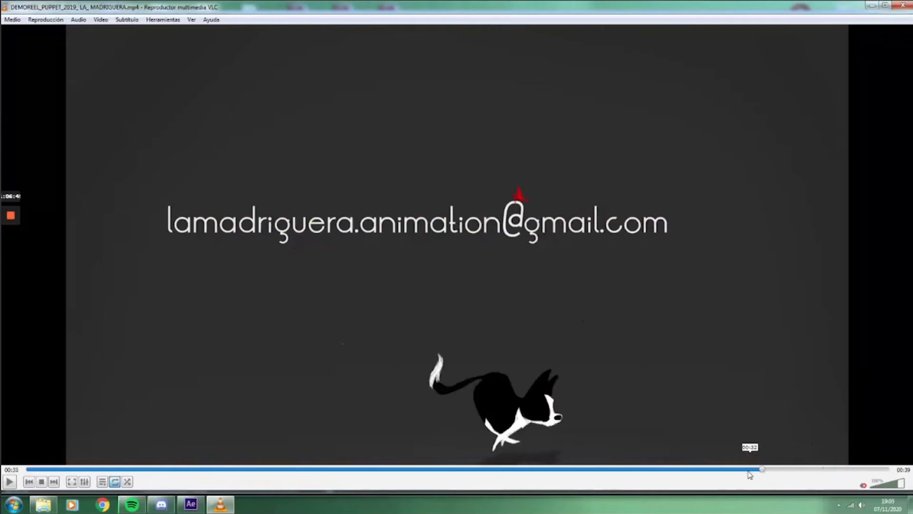
pyautogui.click(741, 470)
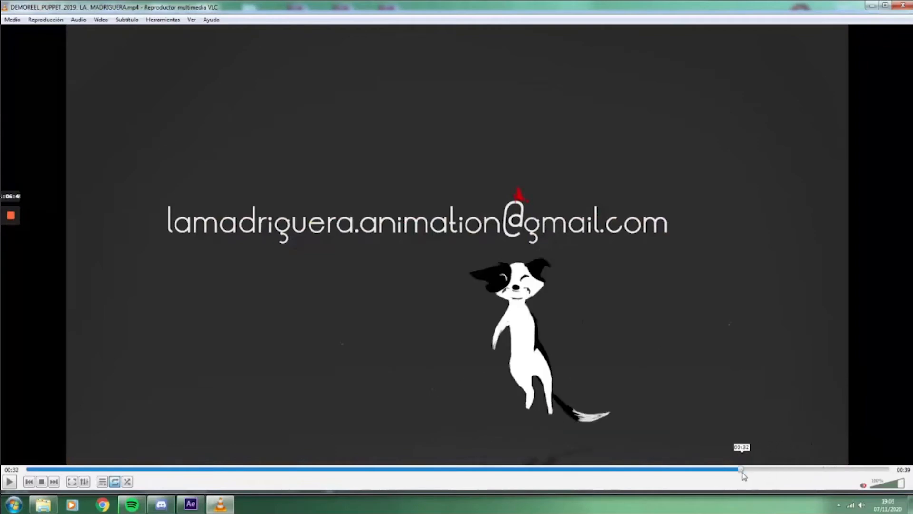
pyautogui.click(717, 470)
pyautogui.click(681, 470)
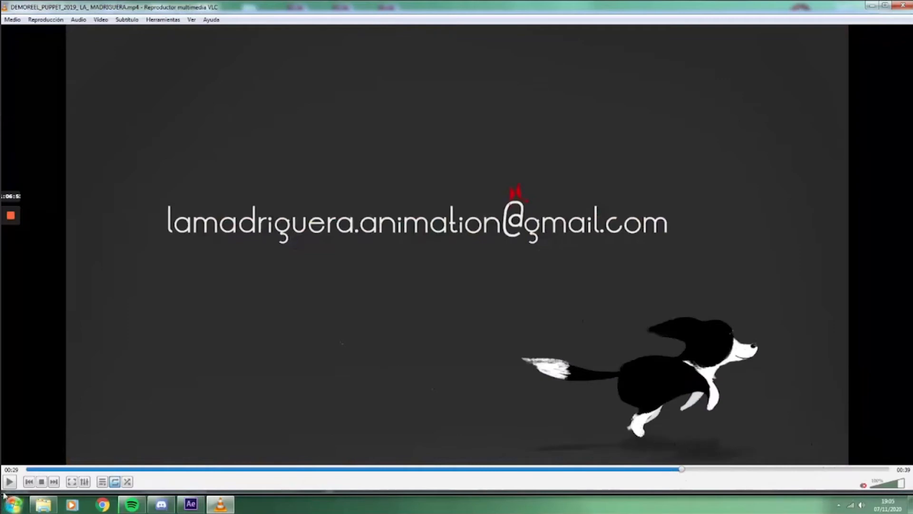
# - Play the closing dog shot to 00:31, scrub back to the tablet shot and forward to 00:33, and return to After Effects
pyautogui.press('space')
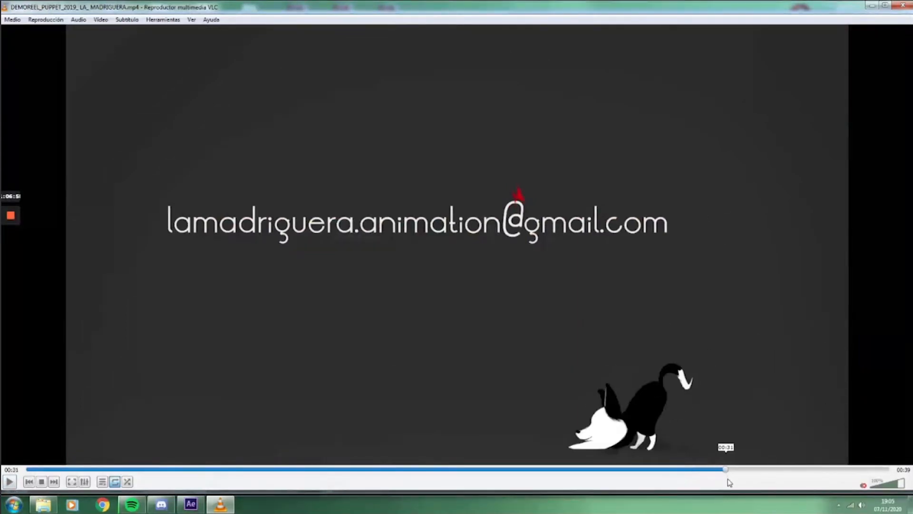
pyautogui.moveTo(738, 483); pyautogui.dragTo(620, 471)
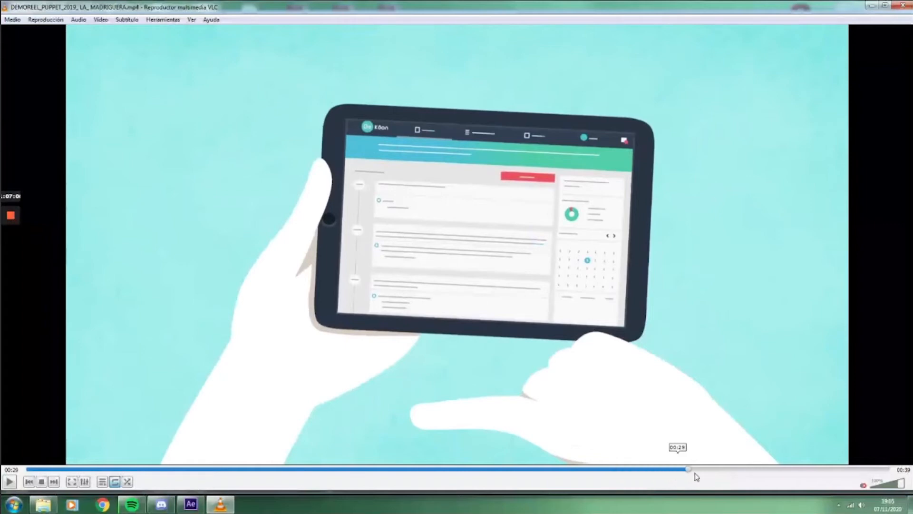
pyautogui.moveTo(680, 470); pyautogui.dragTo(778, 472)
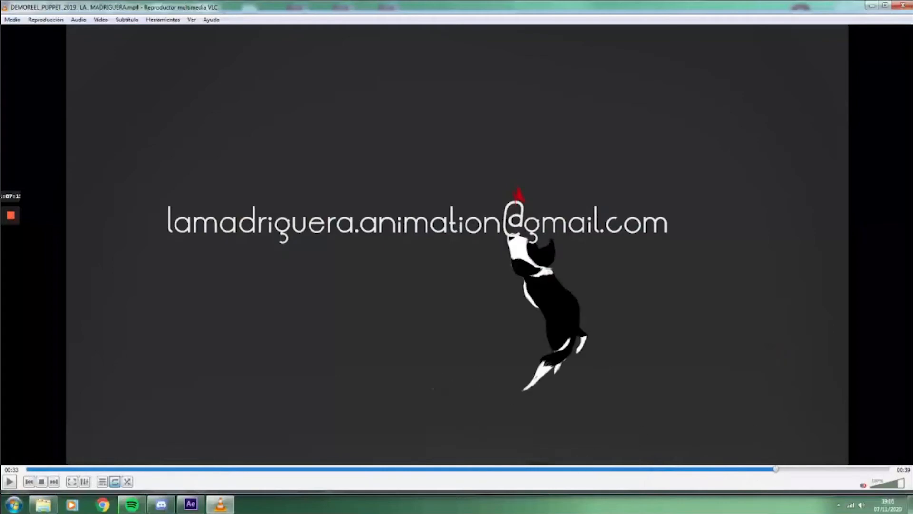
pyautogui.moveTo(191, 504)
pyautogui.click(203, 500)
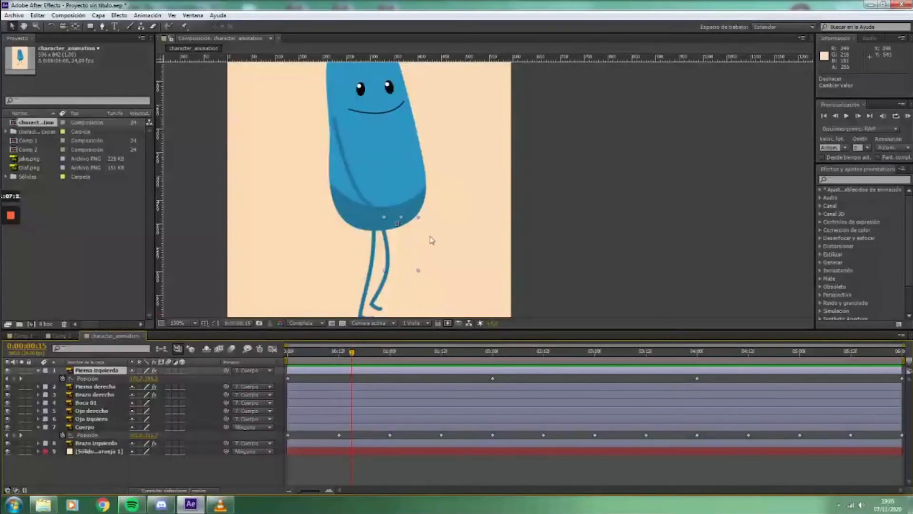
# - Switch to VLC to compare the skateboarders at 00:04 with the vegetable characters at 00:06, and return to After Effects
pyautogui.click(220, 504)
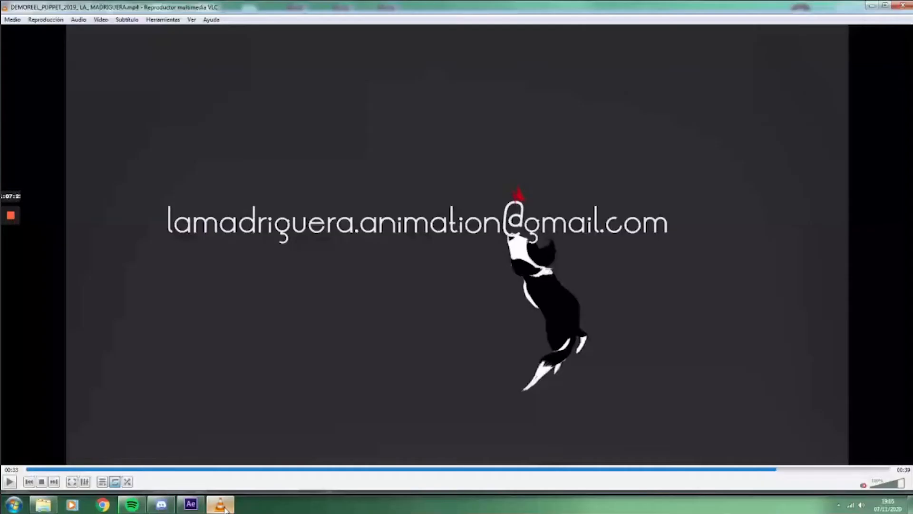
pyautogui.click(153, 469)
pyautogui.click(115, 470)
pyautogui.click(118, 469)
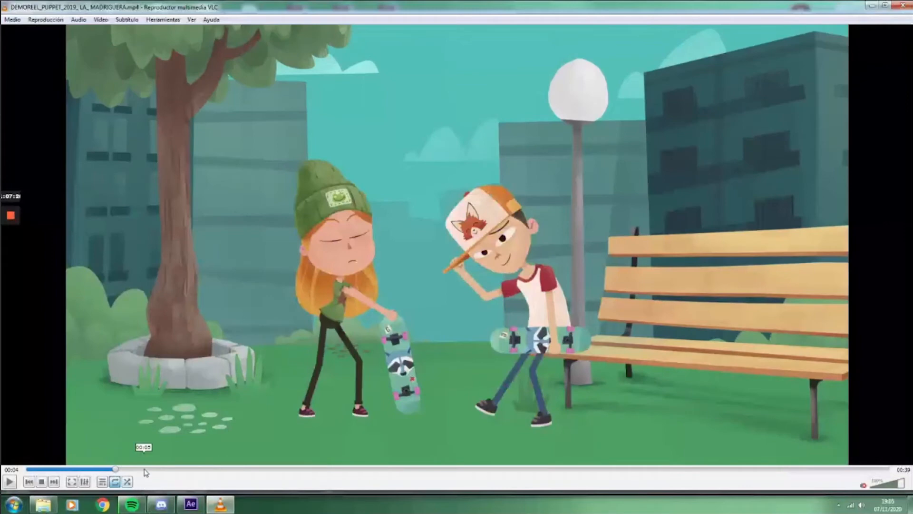
pyautogui.click(145, 469)
pyautogui.click(173, 470)
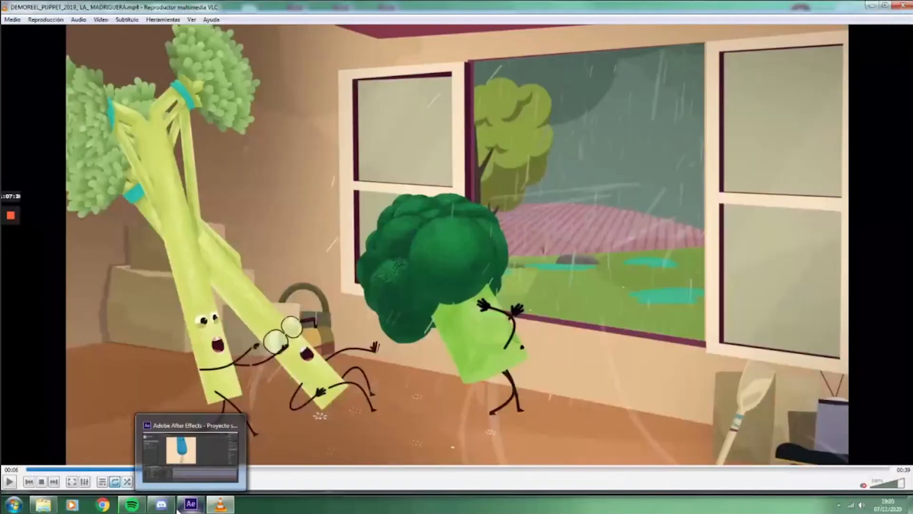
pyautogui.click(195, 505)
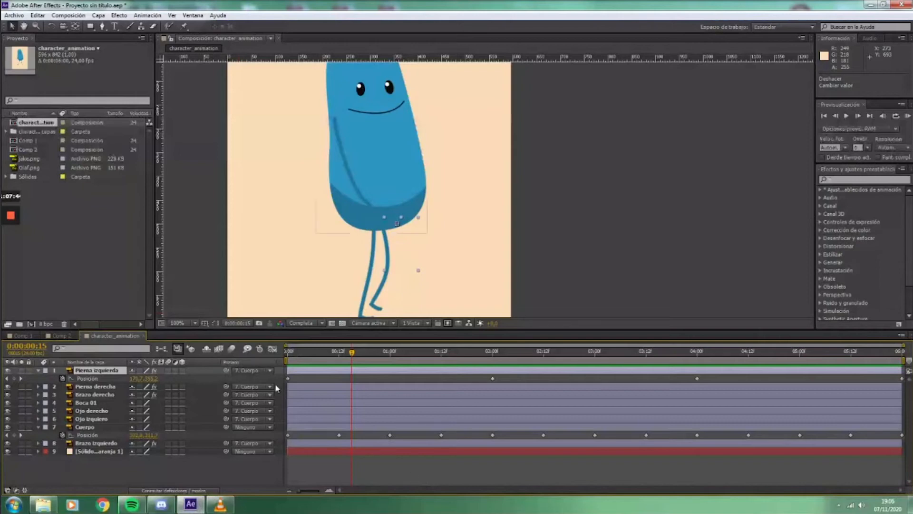
# - Scrub the walk cycle to 0:00:01:13 and review the whole character with the composition fitted in the viewer
pyautogui.moveTo(353, 354); pyautogui.dragTo(530, 356)
pyautogui.moveTo(464, 435); pyautogui.dragTo(446, 423)
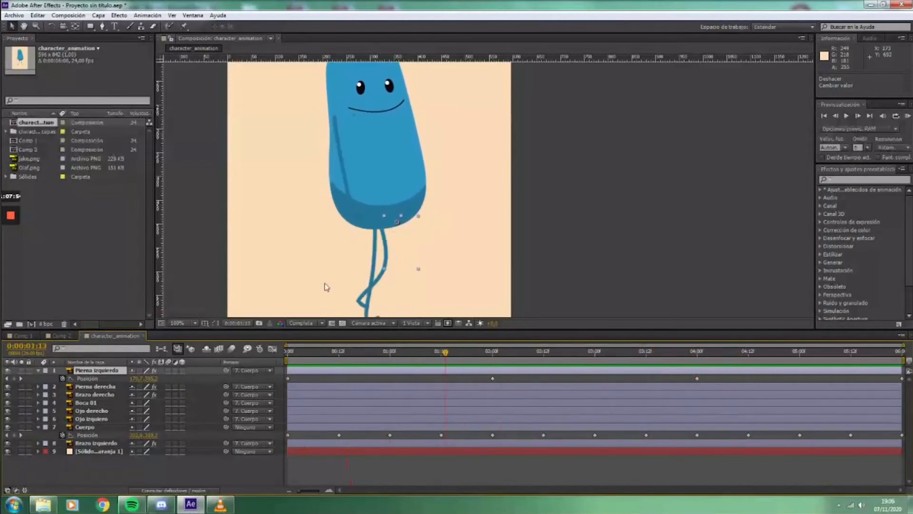
pyautogui.moveTo(450, 210); pyautogui.dragTo(454, 228)
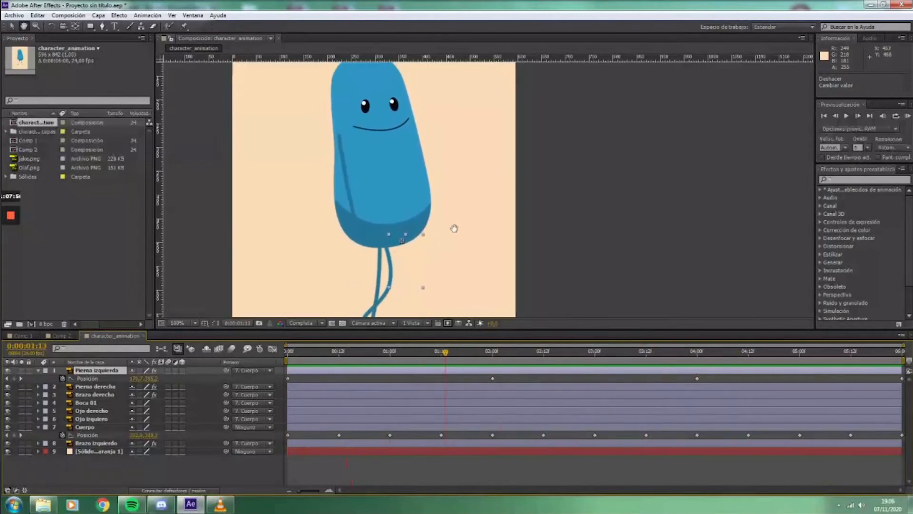
pyautogui.scroll(-1, 373, 273)
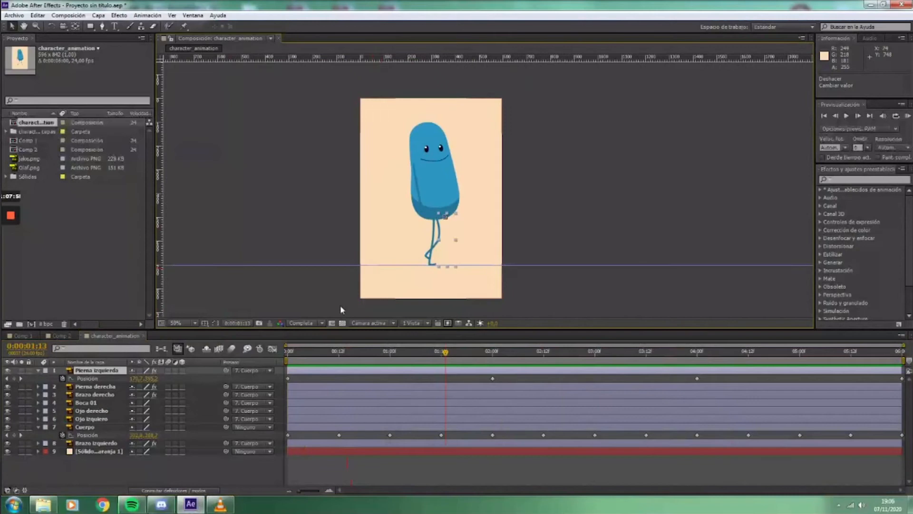
pyautogui.click(195, 323)
pyautogui.click(202, 158)
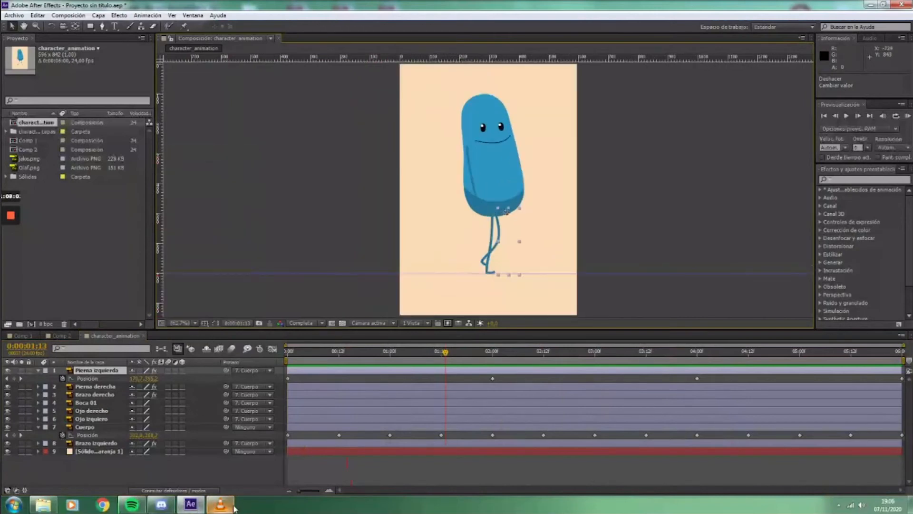
pyautogui.moveTo(233, 507)
# - Import character_animation.ai again as footage with merged layers
pyautogui.doubleClick(83, 256)
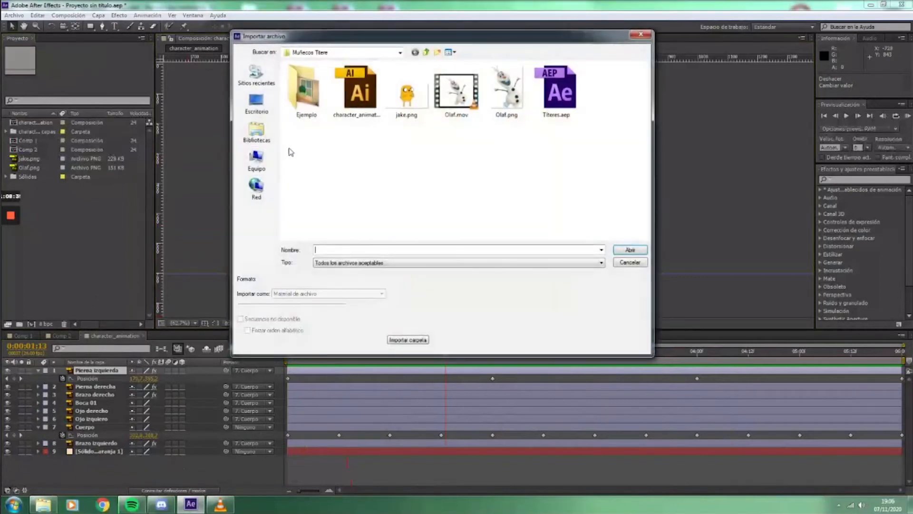
pyautogui.click(340, 118)
pyautogui.click(630, 250)
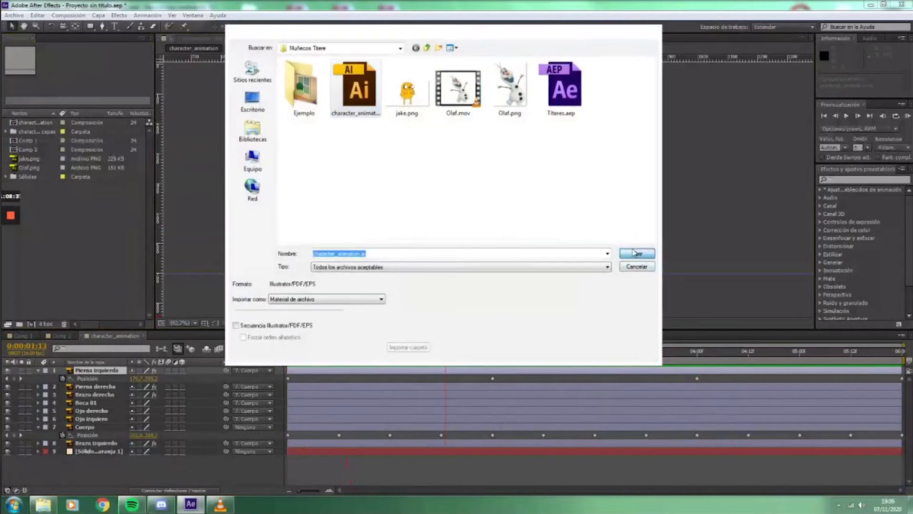
pyautogui.click(450, 212)
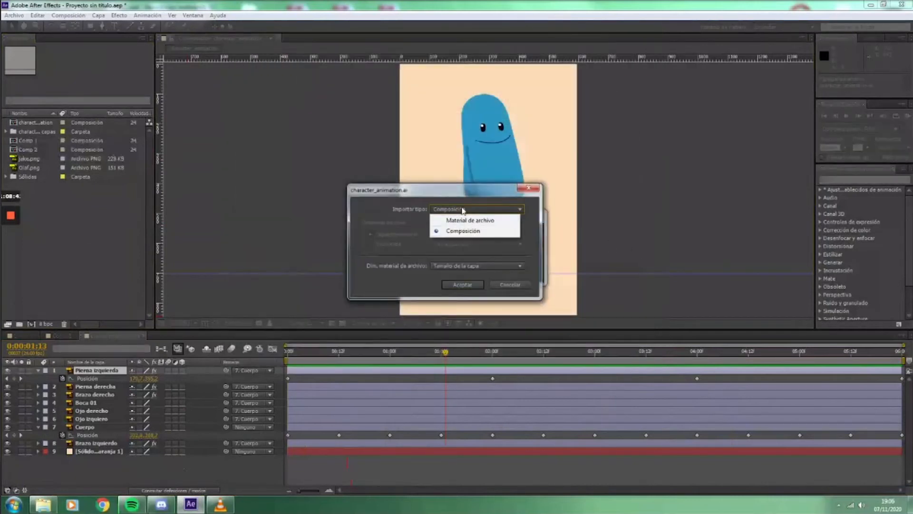
pyautogui.moveTo(447, 196); pyautogui.dragTo(516, 199)
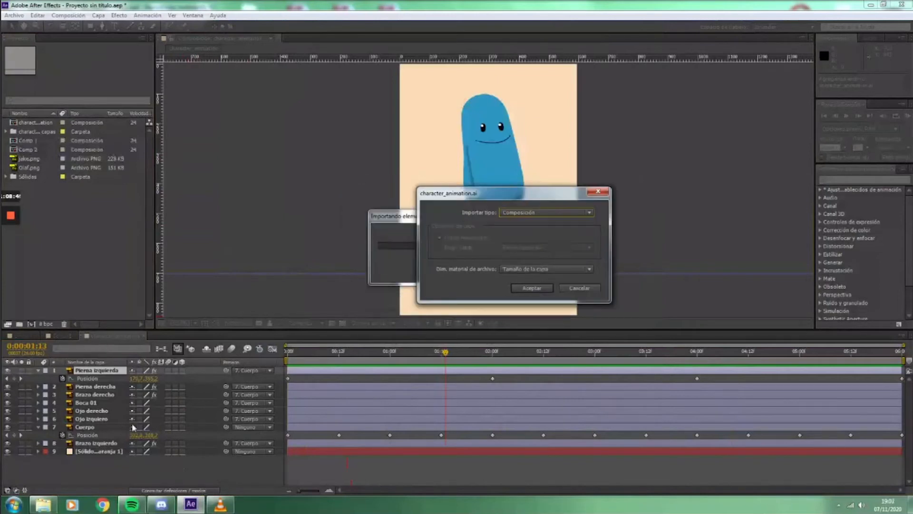
pyautogui.click(542, 211)
pyautogui.click(541, 219)
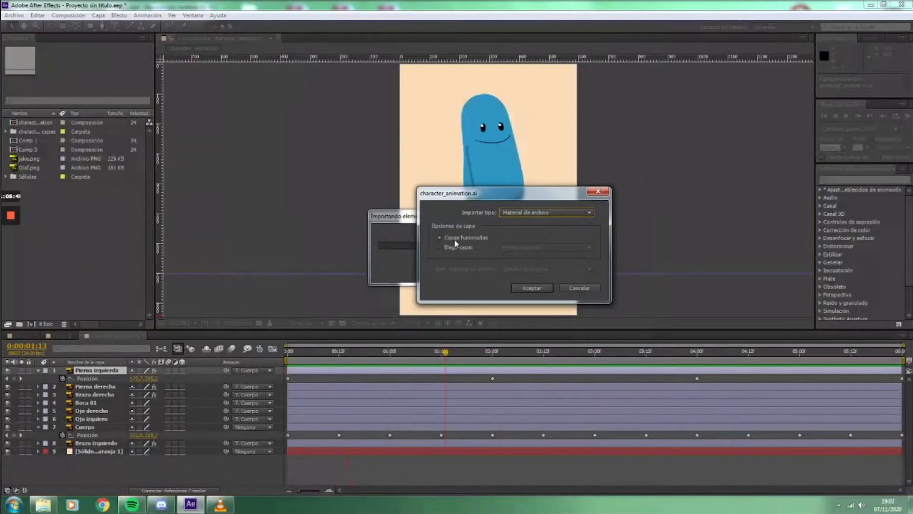
pyautogui.click(522, 288)
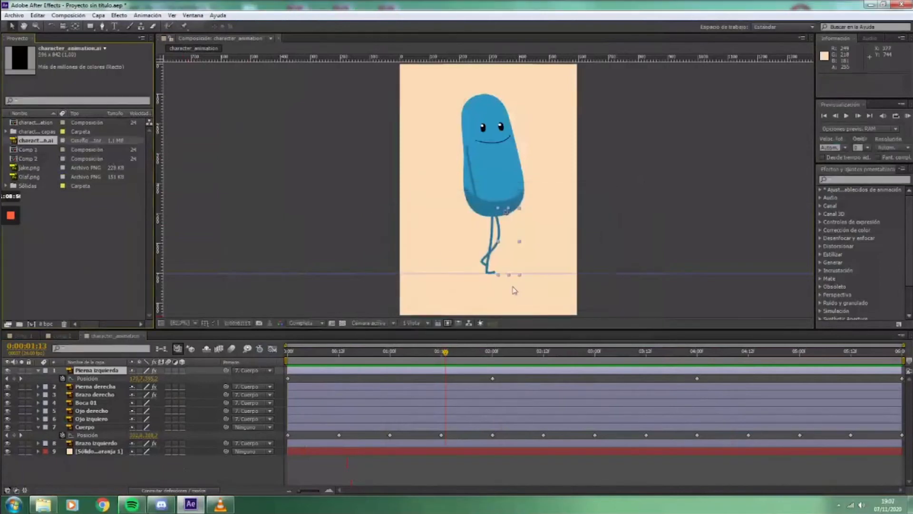
# - Place the merged character_animation.ai above all layers in character_animation and hide the other layers, viewing it at 0:00:00:17
pyautogui.moveTo(37, 144); pyautogui.dragTo(106, 370)
pyautogui.moveTo(7, 378); pyautogui.dragTo(8, 459)
pyautogui.moveTo(446, 352); pyautogui.dragTo(360, 352)
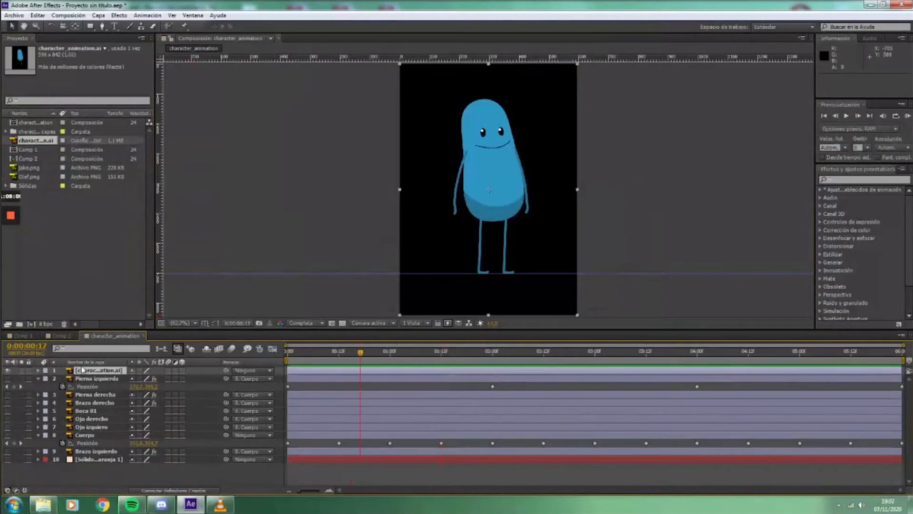
# - Try rotating the merged character_animation.ai layer as a single piece and undo the rotation
pyautogui.press('r')
pyautogui.moveTo(141, 379); pyautogui.dragTo(169, 379)
pyautogui.hotkey('ctrl', 'z')
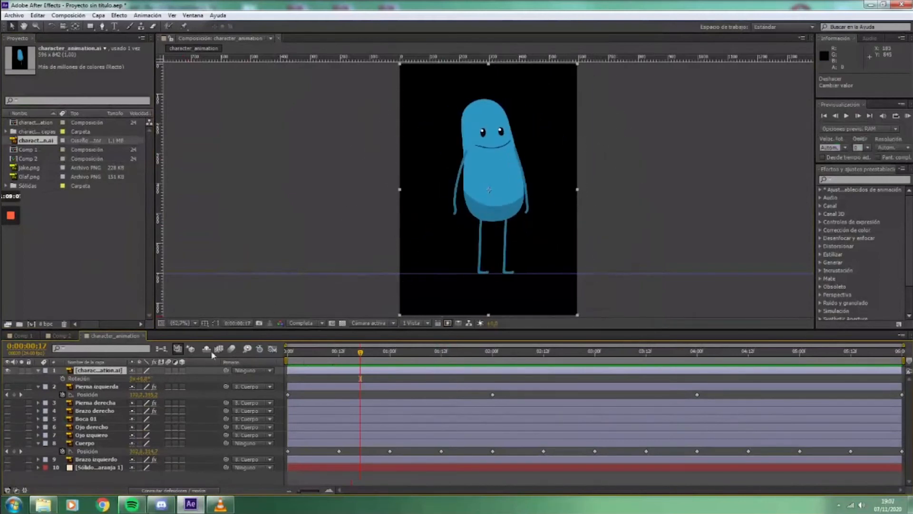
# - Delete the merged character_animation.ai layer from the composition and remove its footage from the project
pyautogui.press('Delete')
pyautogui.doubleClick(102, 249)
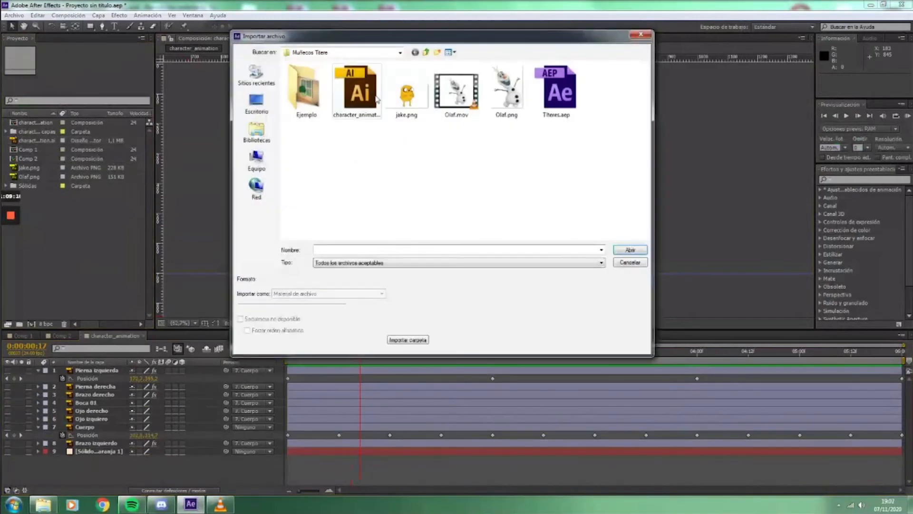
pyautogui.click(357, 92)
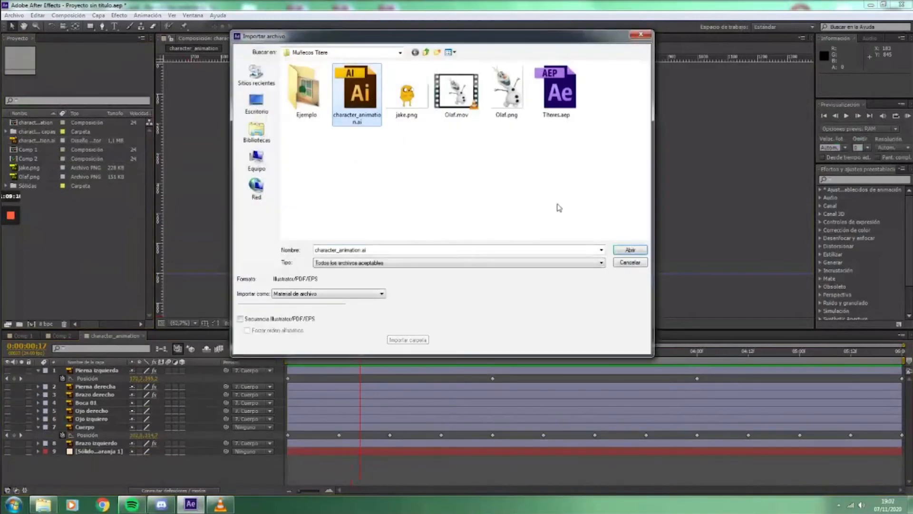
pyautogui.click(625, 260)
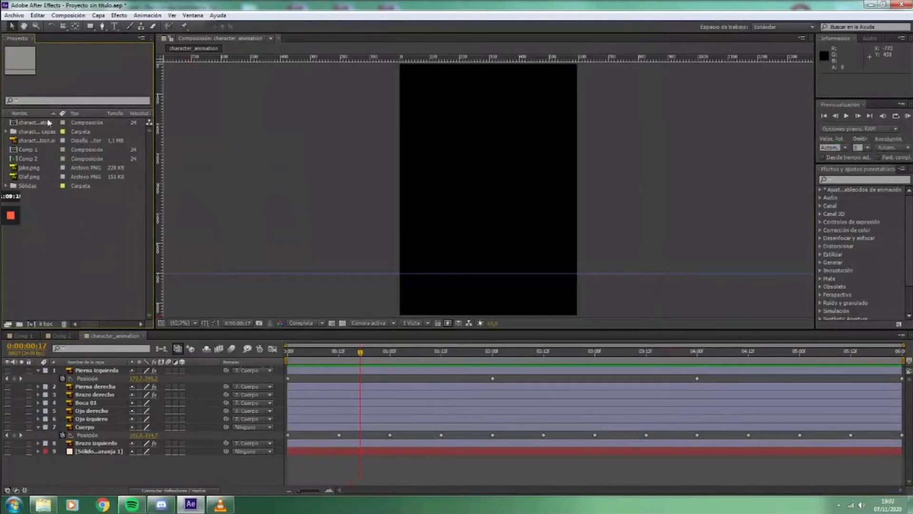
pyautogui.click(32, 140)
pyautogui.press('Delete')
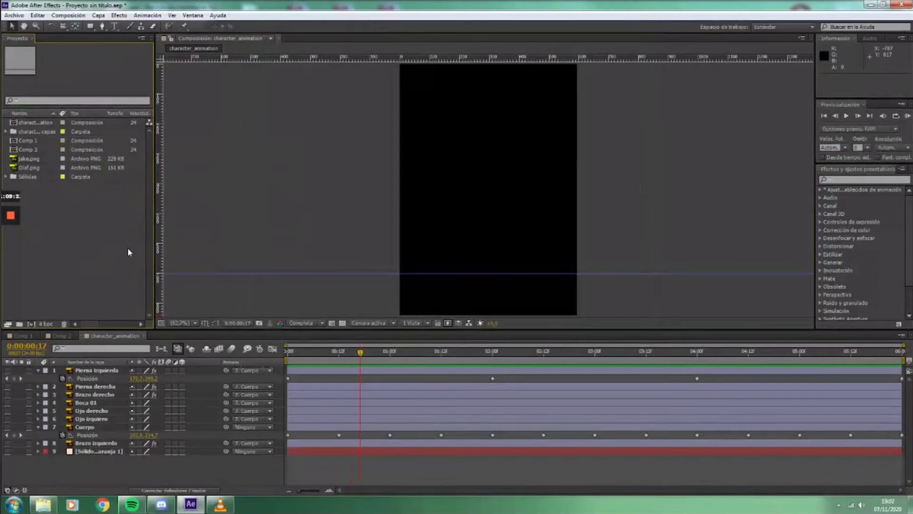
# - Close After Effects and launch it again from the desktop with an empty project
pyautogui.click(903, 5)
pyautogui.click(504, 263)
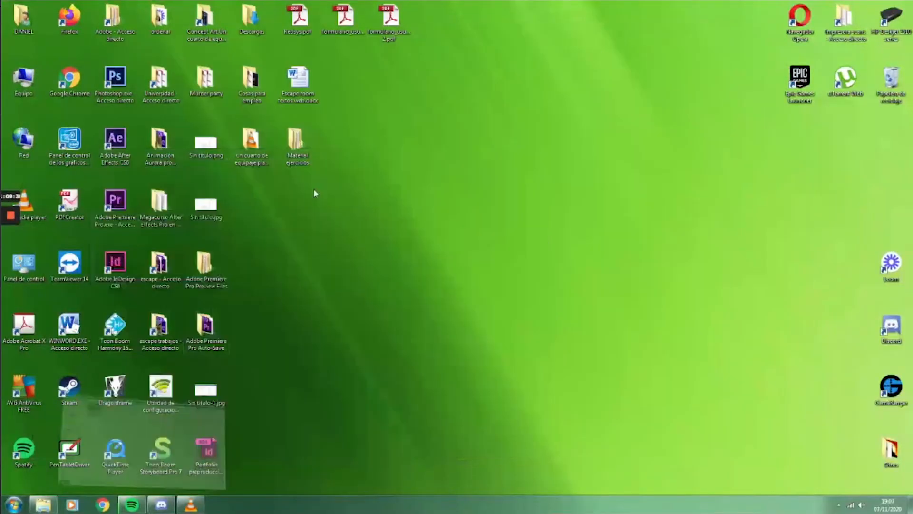
pyautogui.click(120, 146)
pyautogui.doubleClick(120, 147)
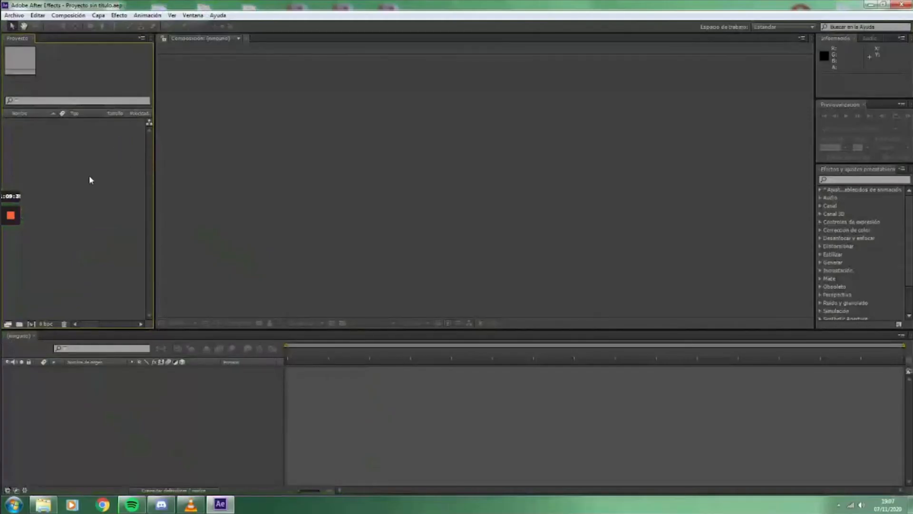
# - Start a file import and browse to the Conejo croma y máscaras folder inside Material ejercicios
pyautogui.doubleClick(90, 177)
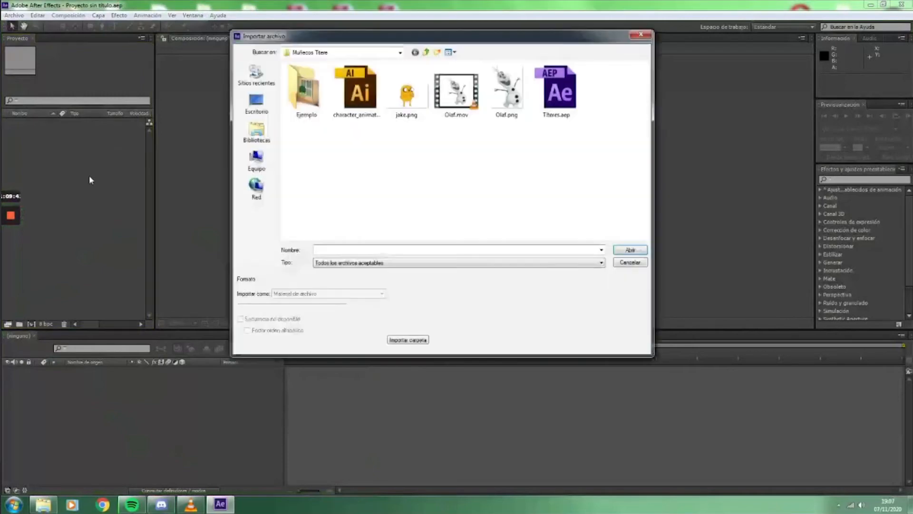
pyautogui.click(327, 55)
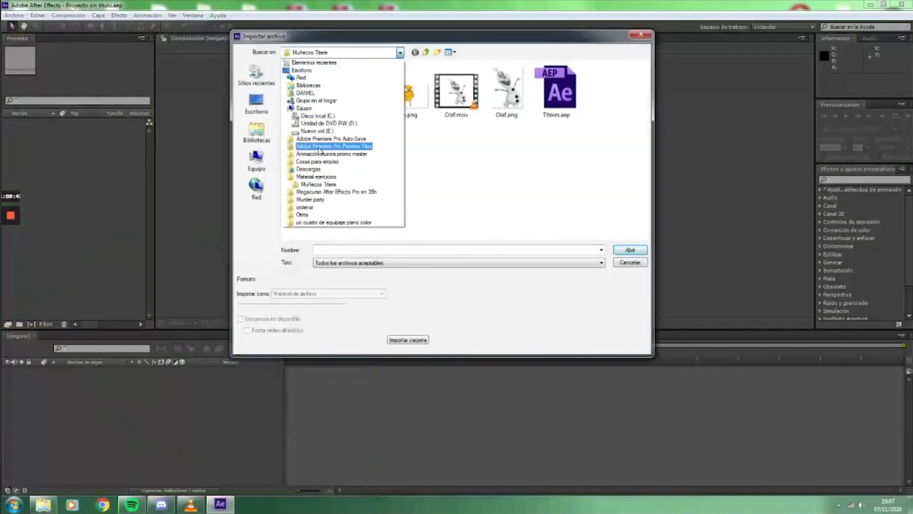
pyautogui.click(319, 184)
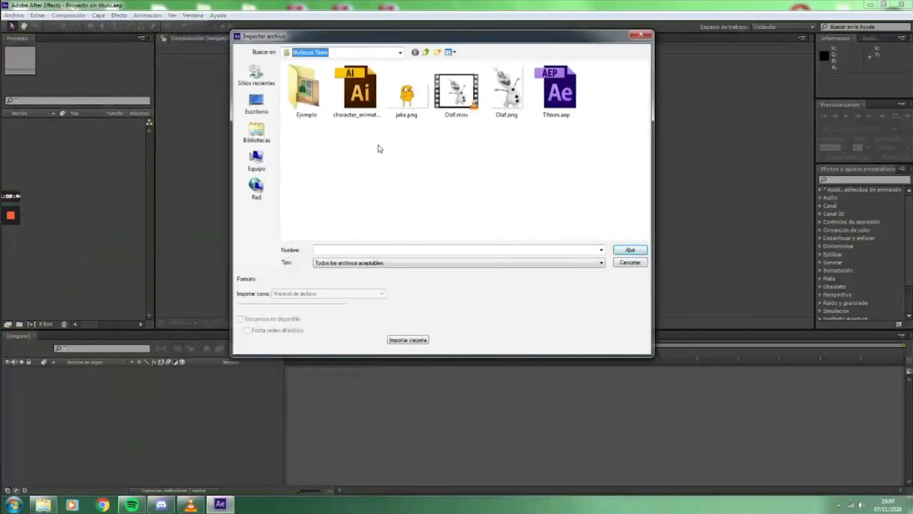
pyautogui.click(328, 52)
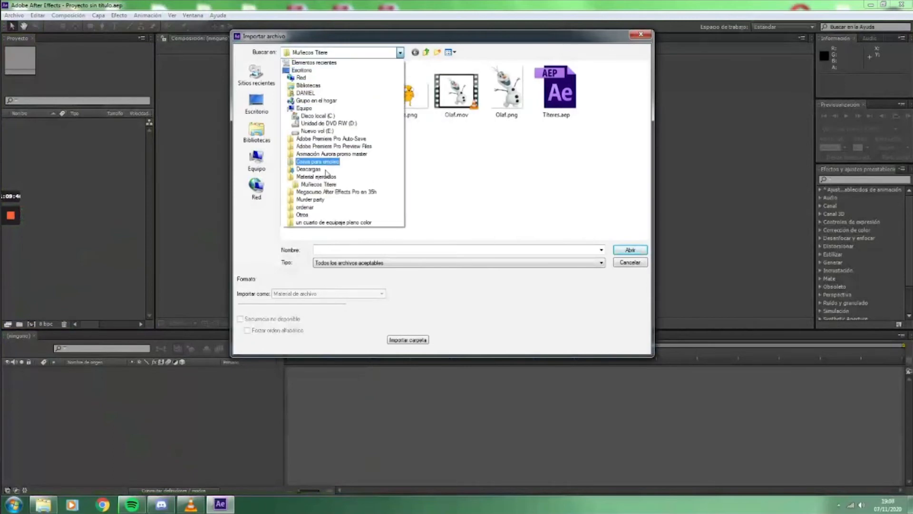
pyautogui.click(326, 176)
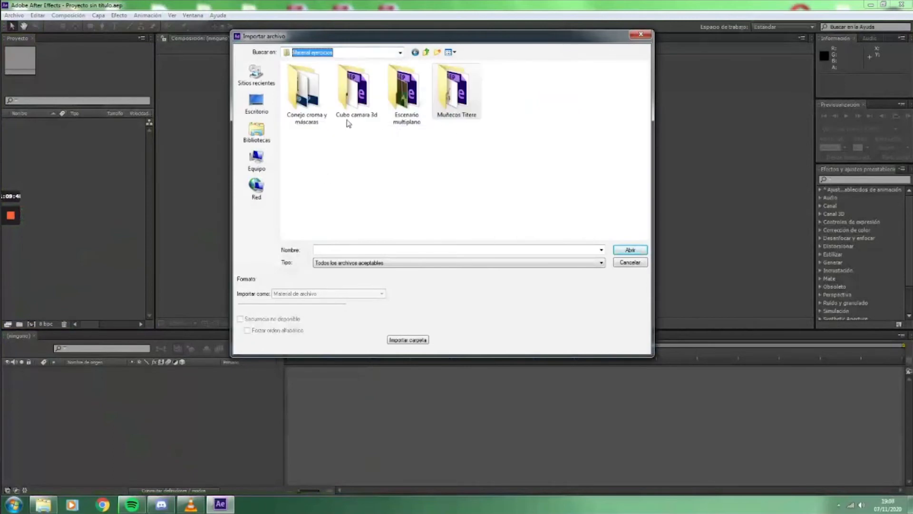
pyautogui.doubleClick(319, 114)
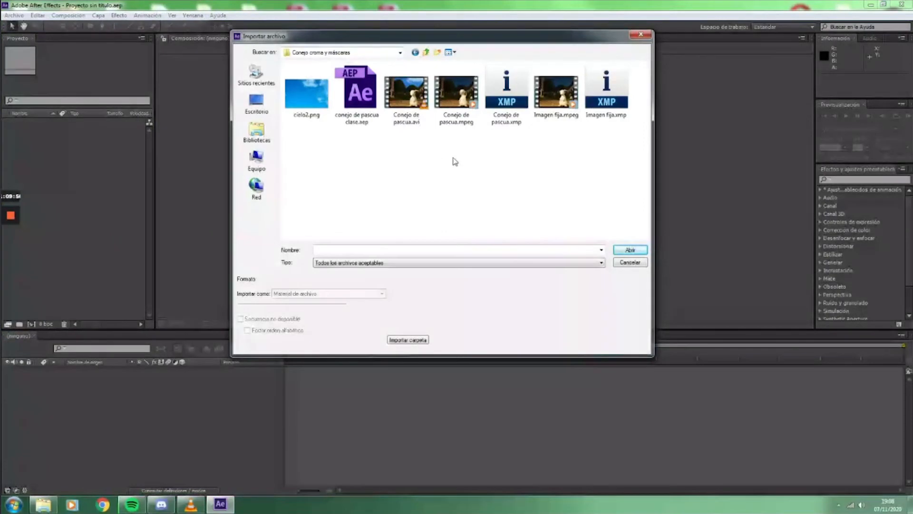
# - Import cielo2.png, Conejo de pascua.mpeg and Imagen fija.mpeg together into the project
pyautogui.click(317, 105)
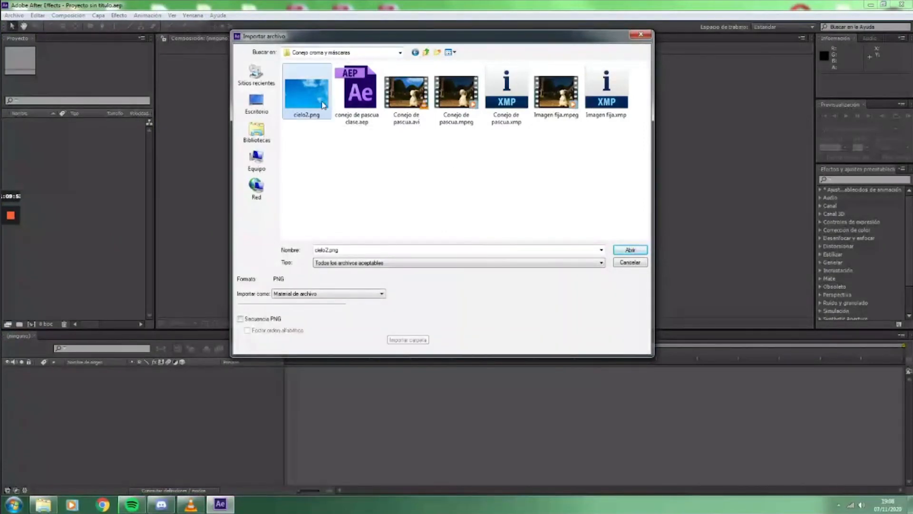
pyautogui.keyDown('ctrl'); pyautogui.click(459, 95); pyautogui.keyUp('ctrl')
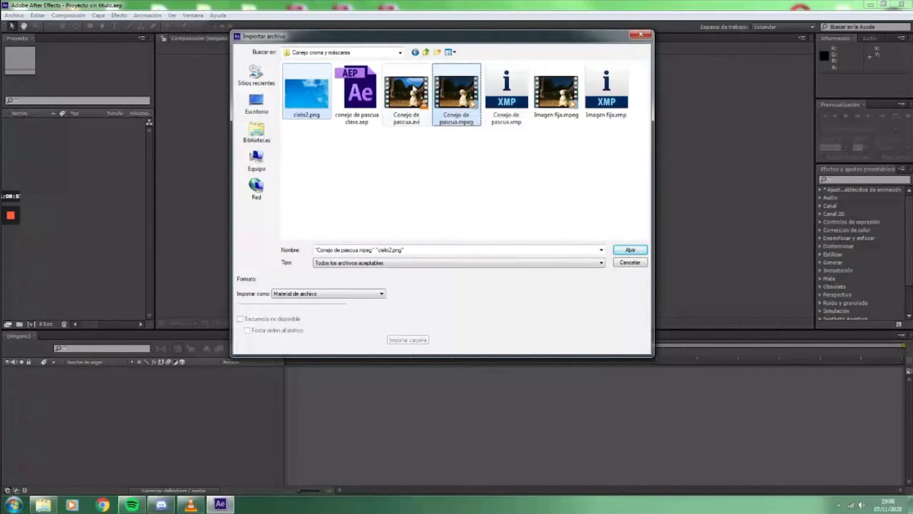
pyautogui.keyDown('ctrl'); pyautogui.click(555, 93); pyautogui.keyUp('ctrl')
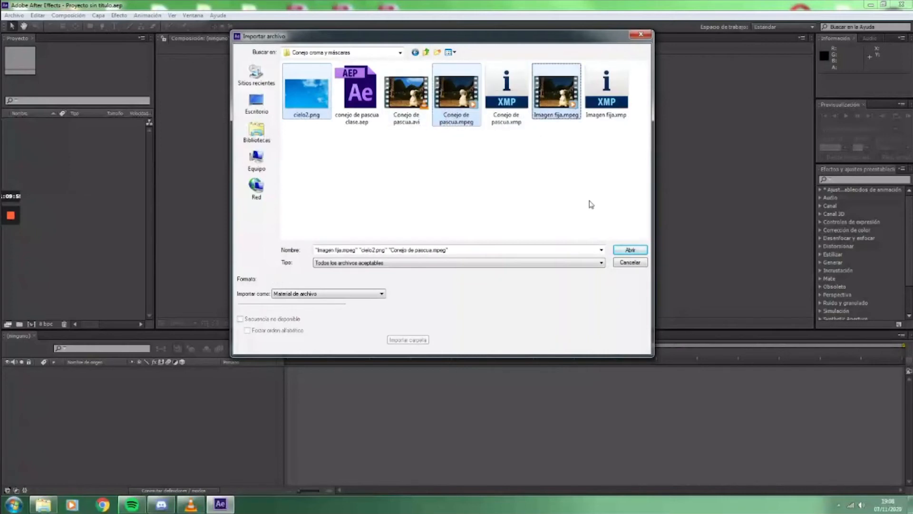
pyautogui.click(626, 251)
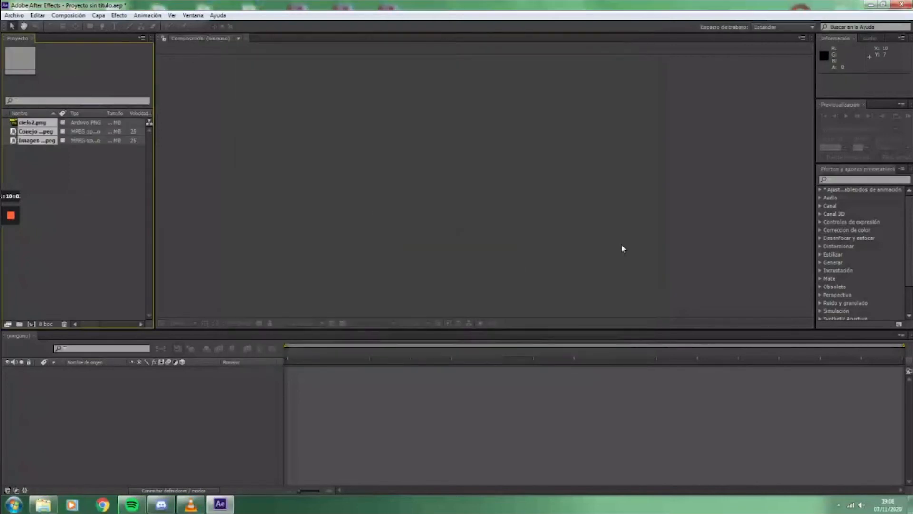
pyautogui.click(127, 186)
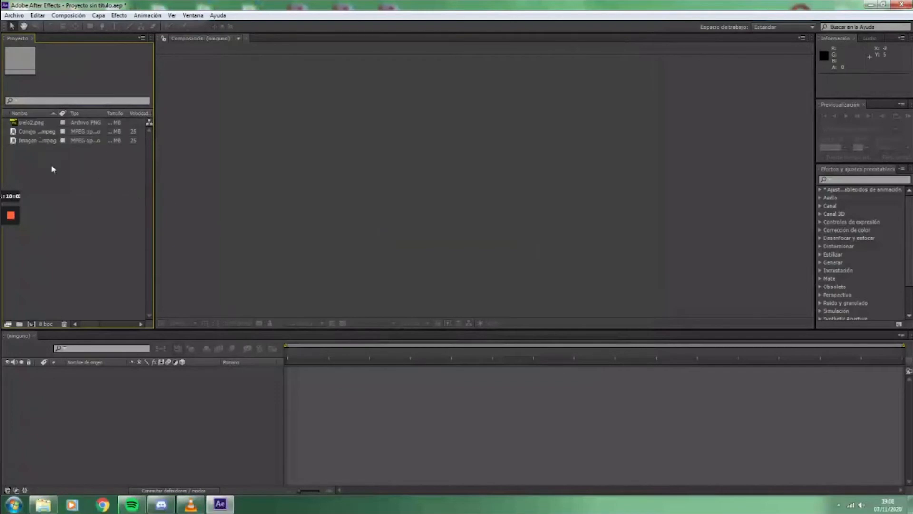
# - Create a composition from the Conejo de pascua.mpeg footage
pyautogui.moveTo(40, 133); pyautogui.dragTo(94, 397)
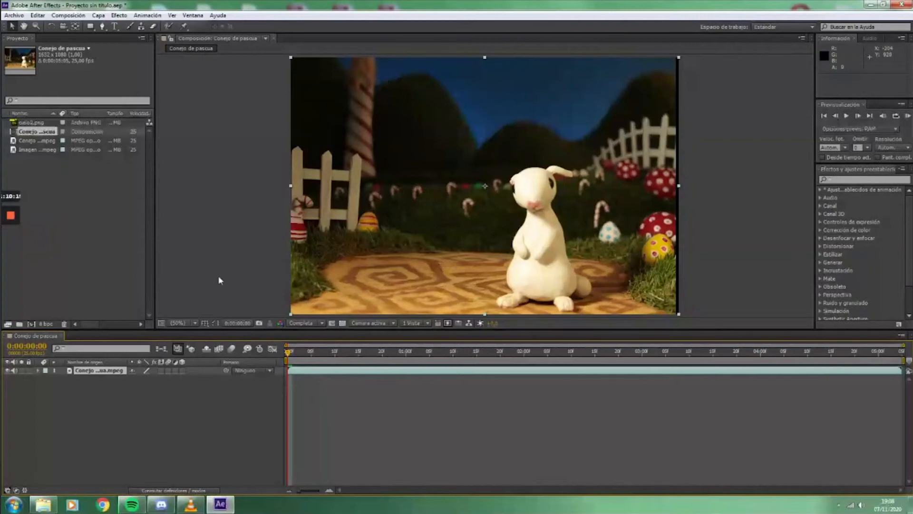
pyautogui.click(706, 161)
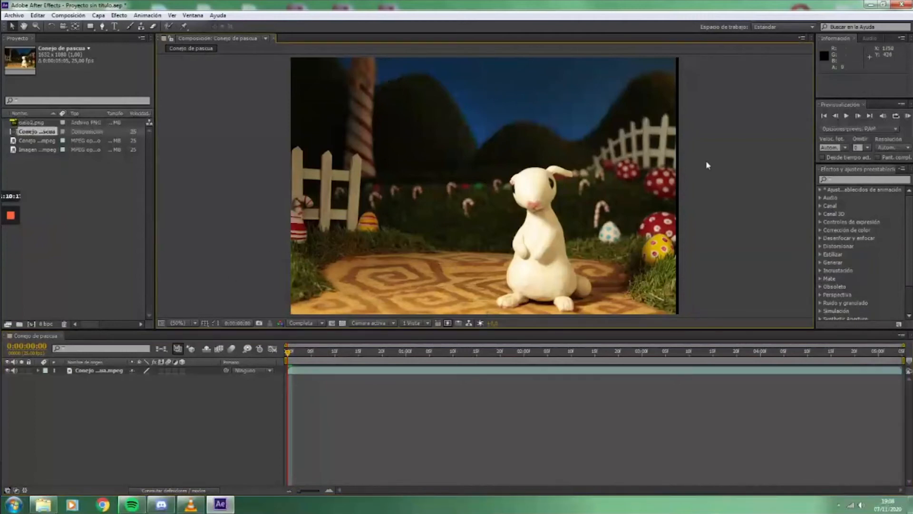
# - Try narrowing the Conejo de pascua.mpeg layer to 96% horizontal scale and undo the change
pyautogui.click(95, 370)
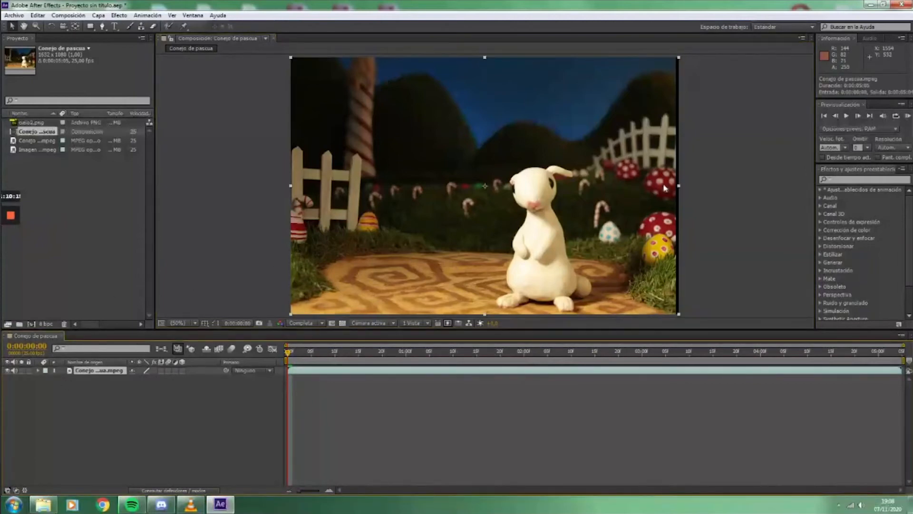
pyautogui.moveTo(678, 185); pyautogui.dragTo(674, 177)
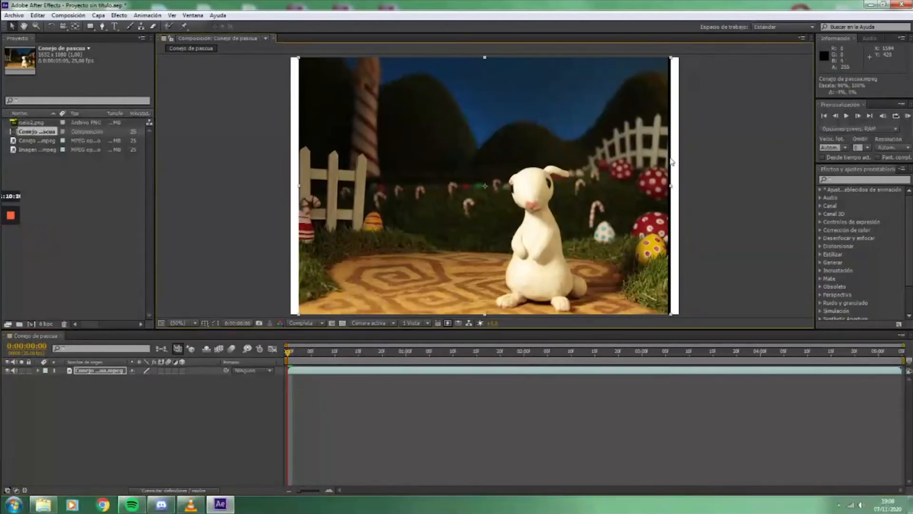
pyautogui.hotkey('ctrl', 'z')
# - Set the Conejo de pascua.mpeg layer's scale to 101% horizontally and 100% vertically
pyautogui.click(101, 371)
pyautogui.press('s')
pyautogui.click(141, 379)
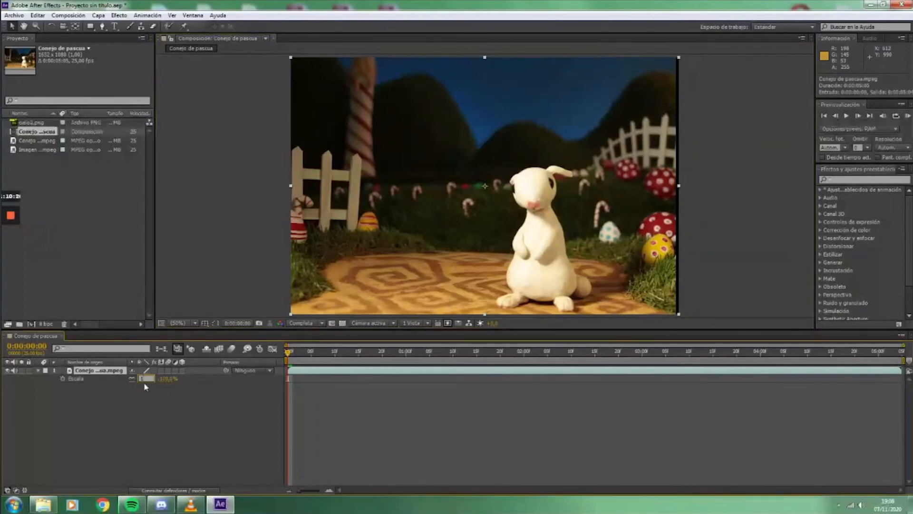
pyautogui.write('1')
pyautogui.press('Return')
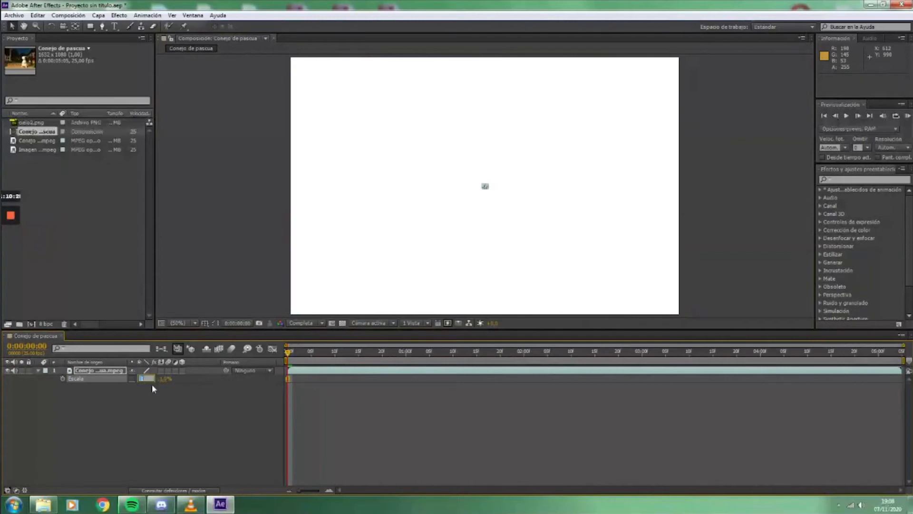
pyautogui.write('101')
pyautogui.press('Tab')
pyautogui.write('100')
pyautogui.press('Return')
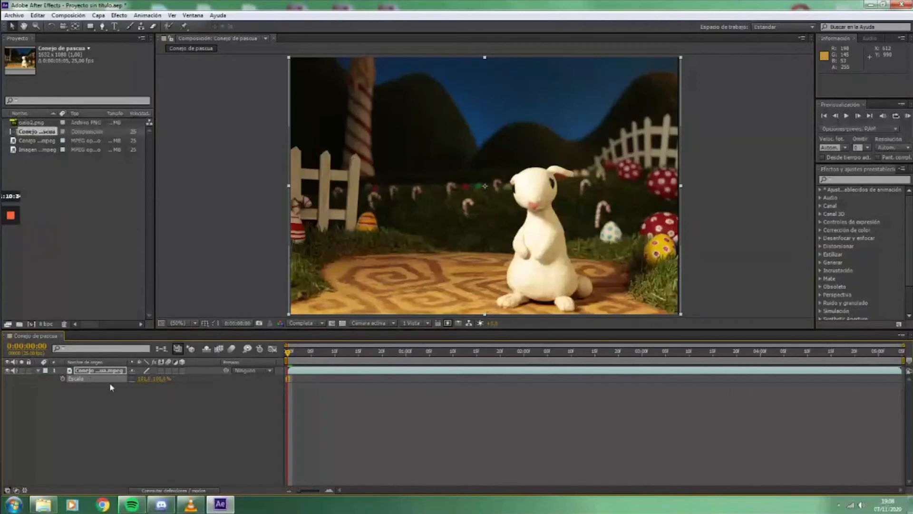
# - Shift the Conejo de pascua.mpeg layer horizontally to an X position of 824 and deselect it
pyautogui.press('p')
pyautogui.moveTo(132, 378); pyautogui.dragTo(136, 379)
pyautogui.click(149, 421)
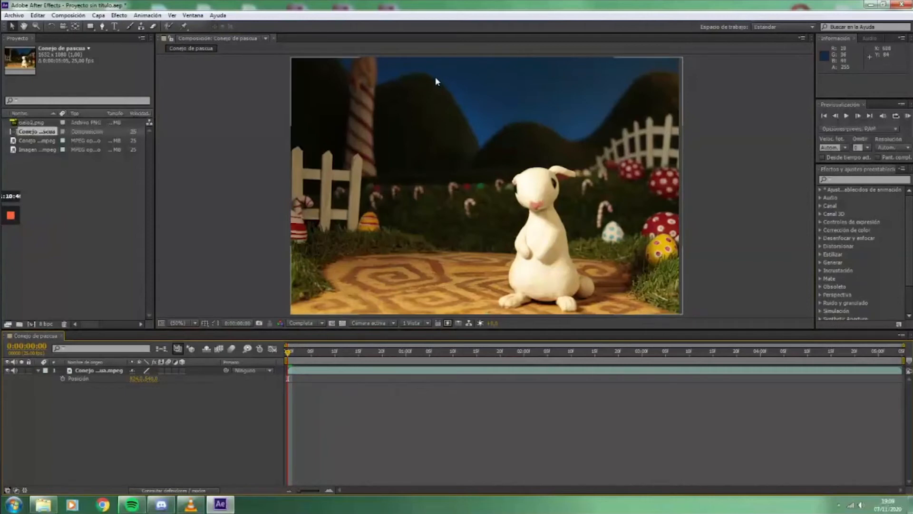
# - Apply the Etéreo animation preset from the Synthetics group to the Conejo de pascua.mpeg layer
pyautogui.click(119, 16)
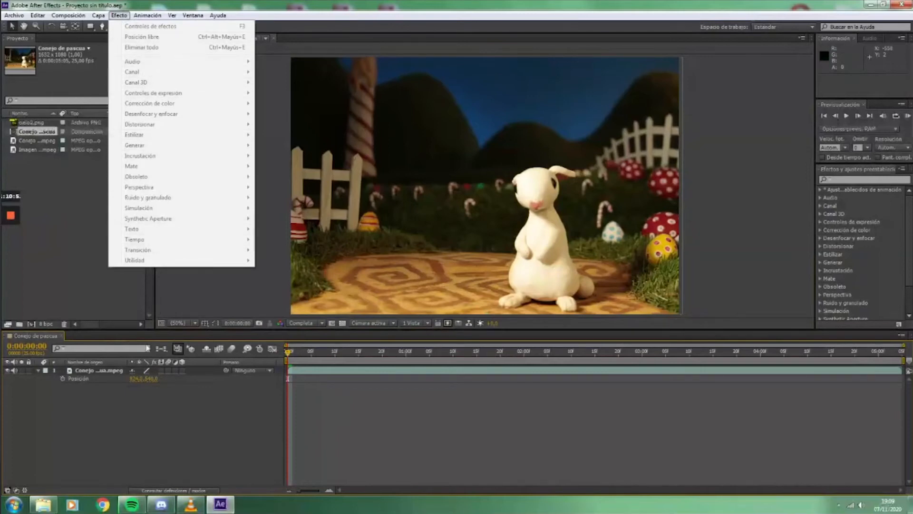
pyautogui.click(97, 378)
pyautogui.click(90, 372)
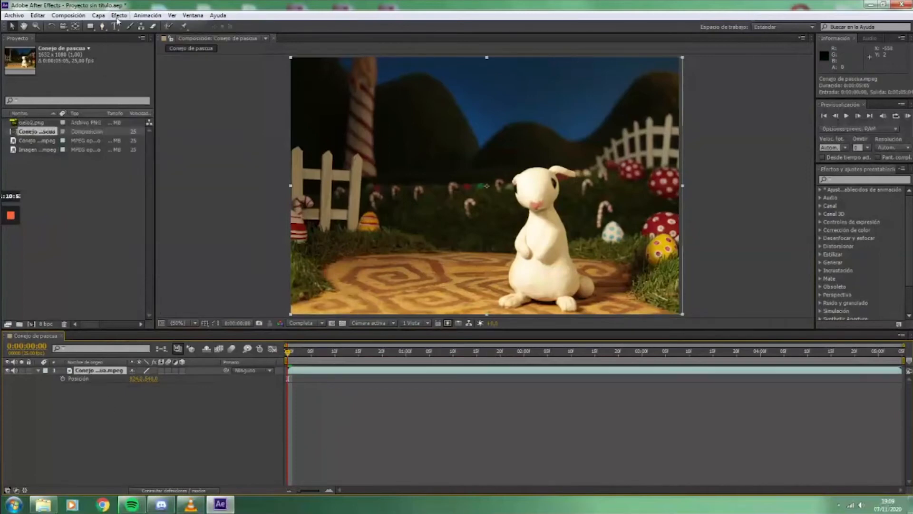
pyautogui.click(120, 16)
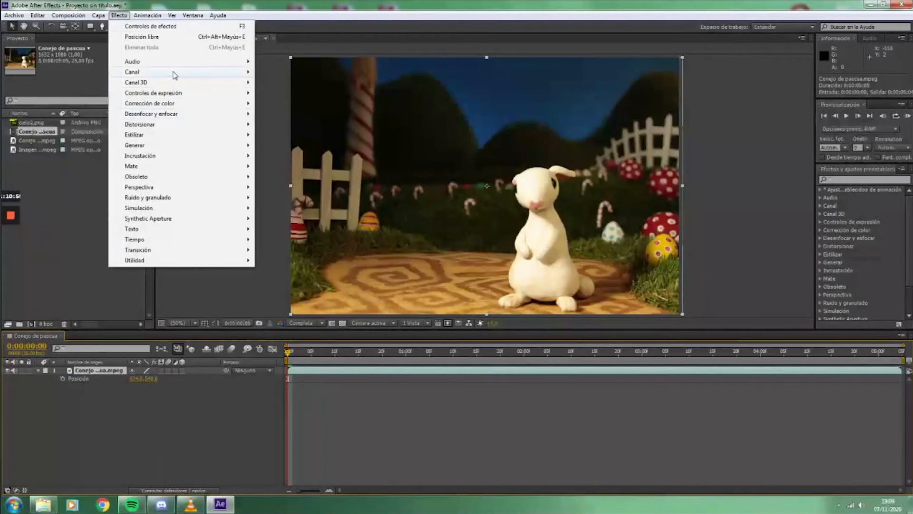
pyautogui.moveTo(175, 75)
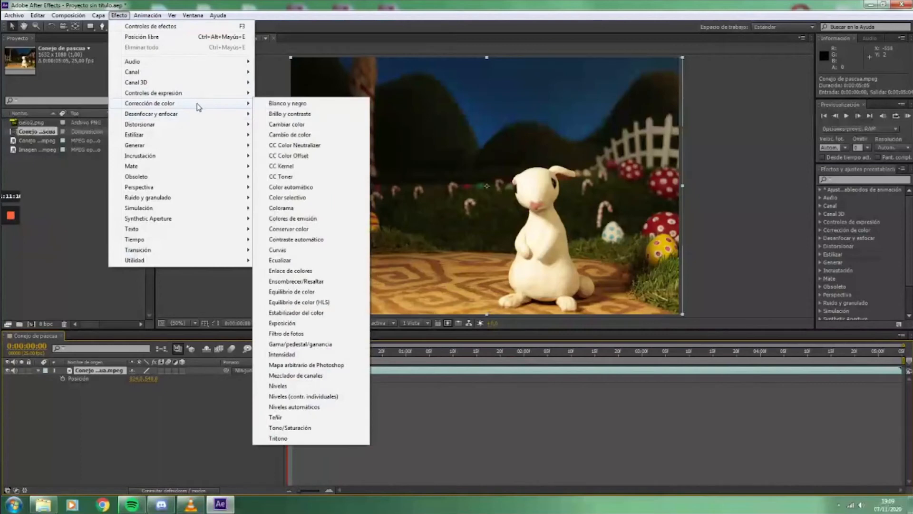
pyautogui.click(840, 181)
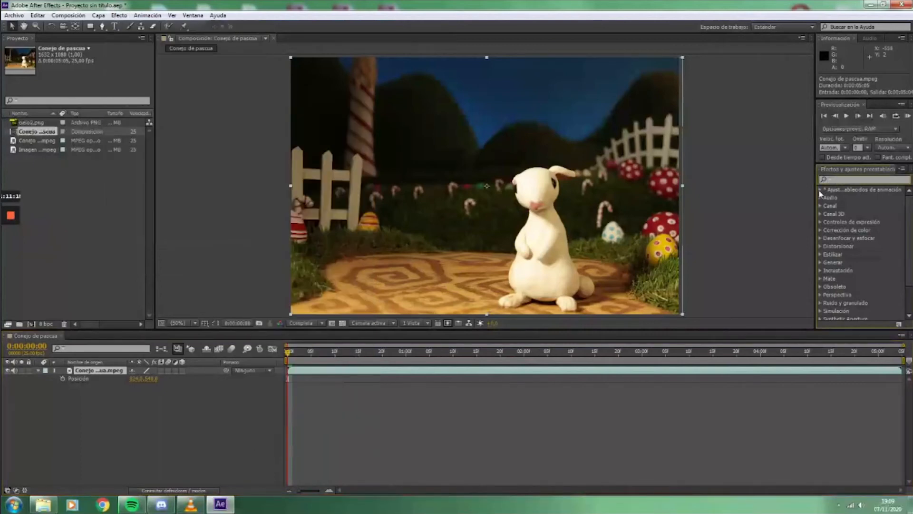
pyautogui.click(821, 190)
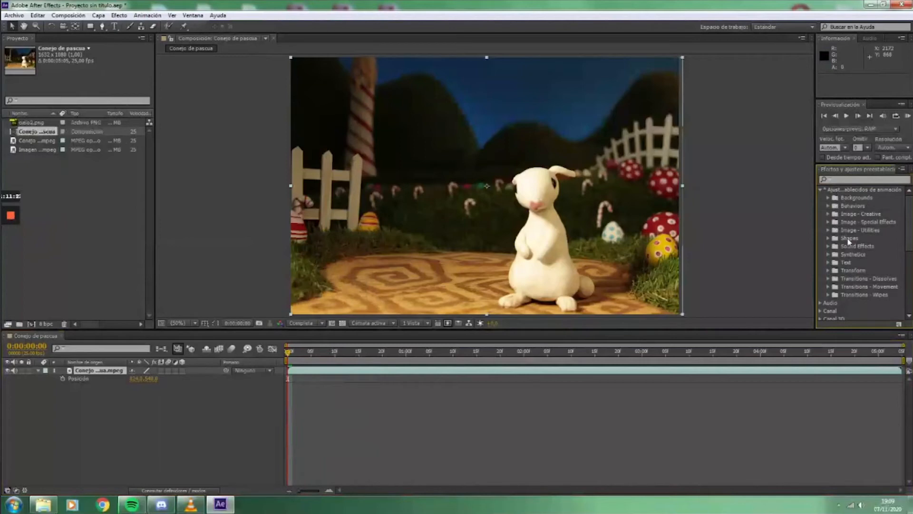
pyautogui.scroll(-3, 847, 238)
pyautogui.scroll(3, 847, 240)
pyautogui.click(828, 271)
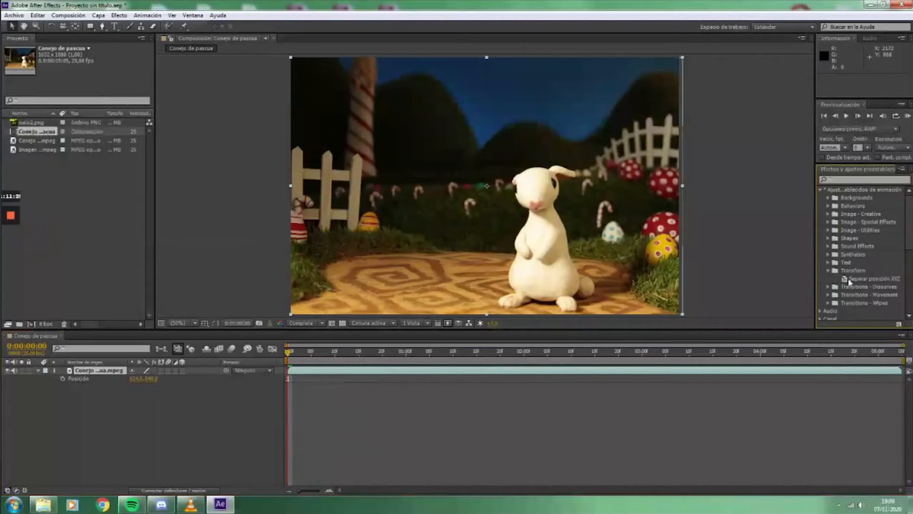
pyautogui.click(828, 254)
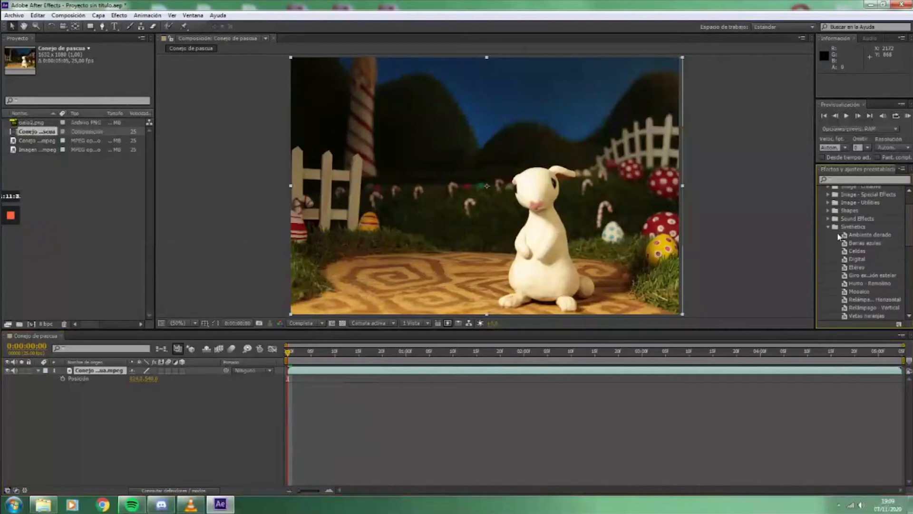
pyautogui.doubleClick(856, 267)
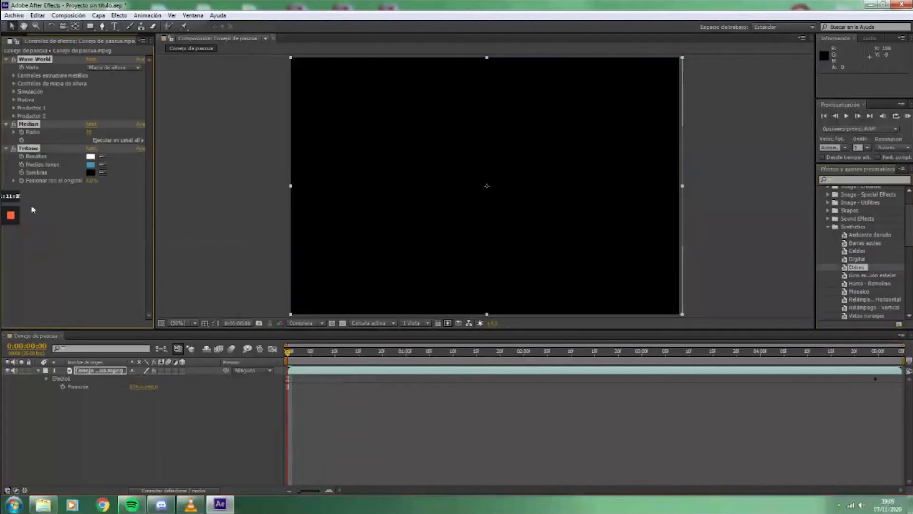
# - Preview the Etéreo preset by playing the composition and scrubbing through its first two seconds
pyautogui.press('space')
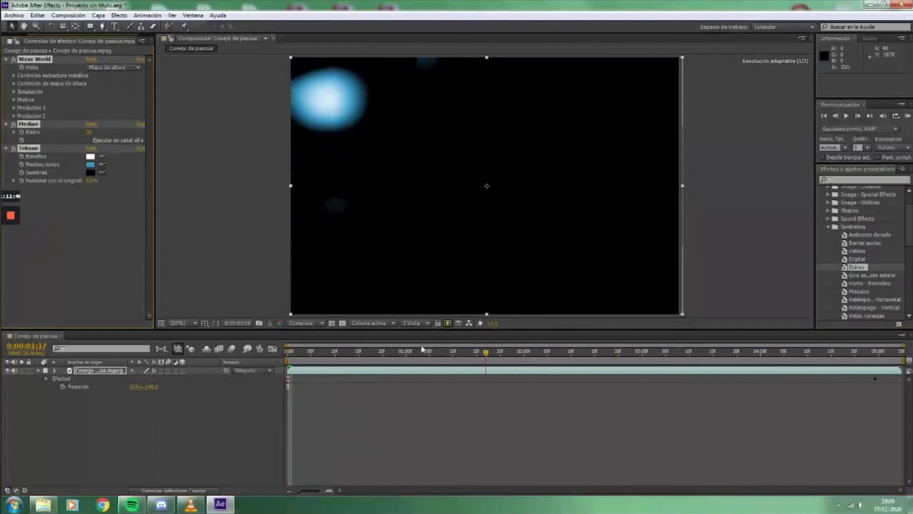
pyautogui.scroll(-1, 475, 212)
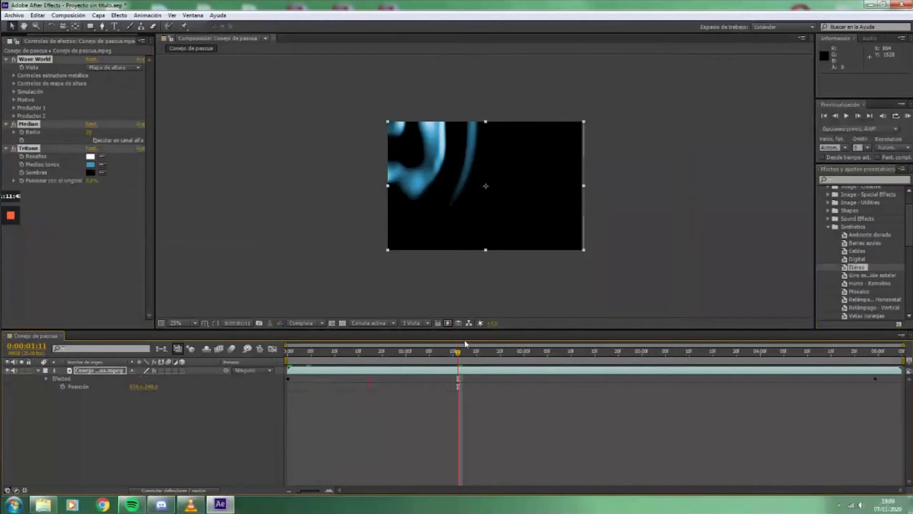
pyautogui.moveTo(450, 354); pyautogui.dragTo(236, 380)
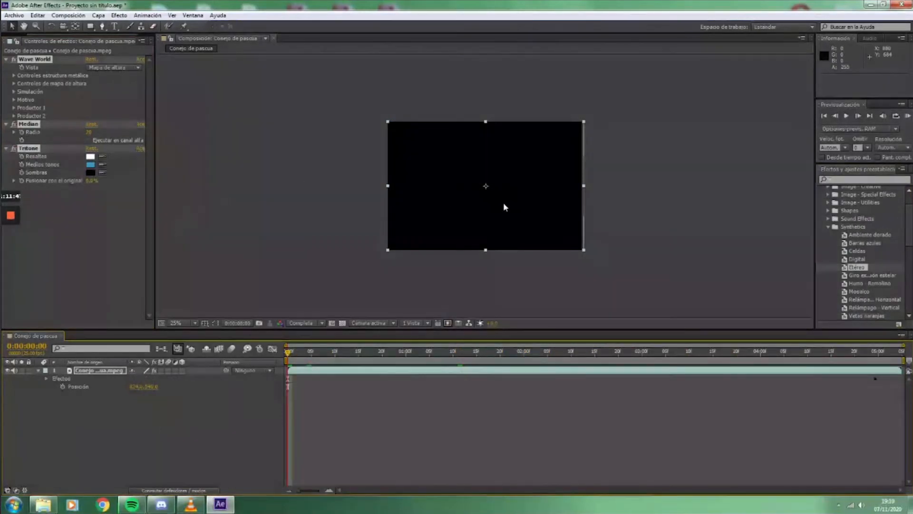
pyautogui.click(425, 353)
pyautogui.moveTo(451, 360); pyautogui.dragTo(481, 353)
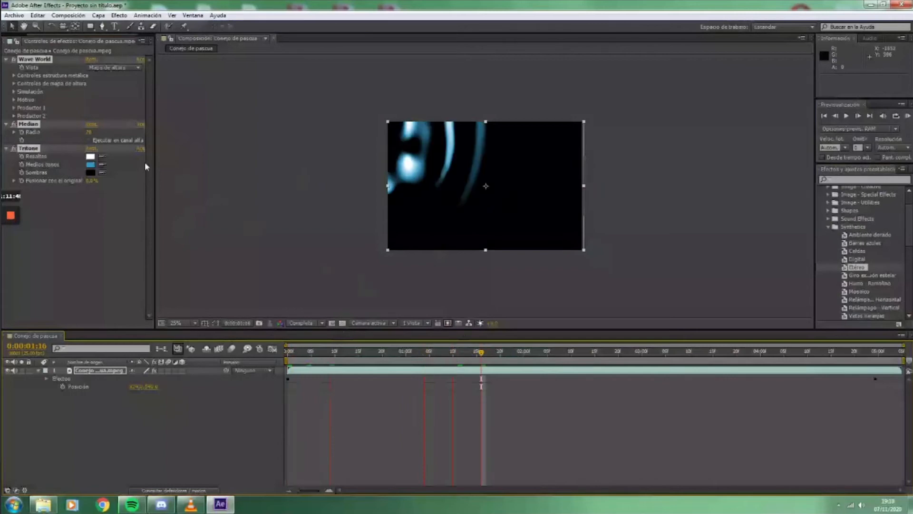
# - Remove the Tritone, Median and Wave World effects from the Conejo de pascua.mpeg layer
pyautogui.click(47, 201)
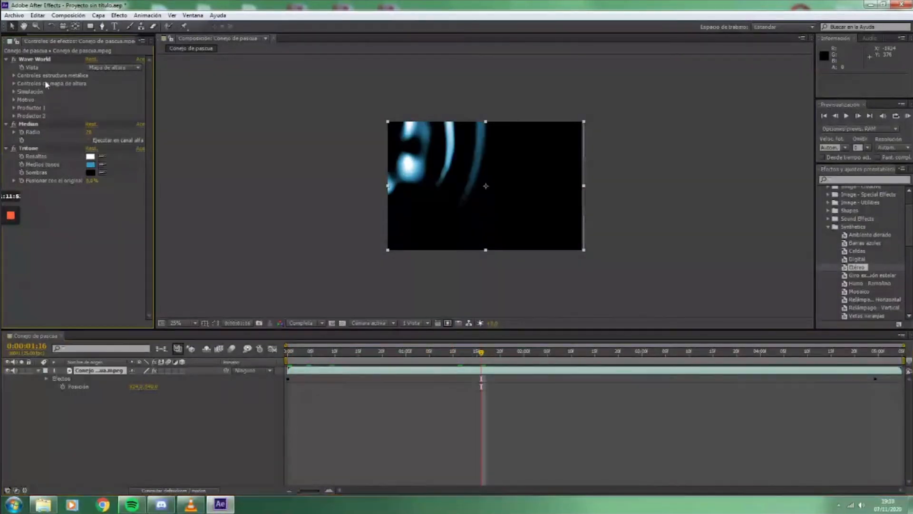
pyautogui.click(36, 148)
pyautogui.press('Delete')
pyautogui.click(29, 124)
pyautogui.press('Delete')
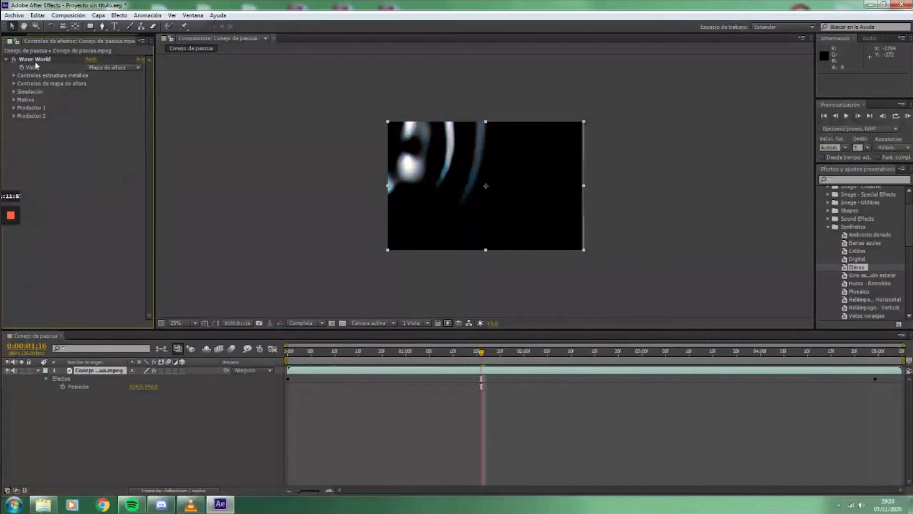
pyautogui.click(36, 60)
pyautogui.press('Delete')
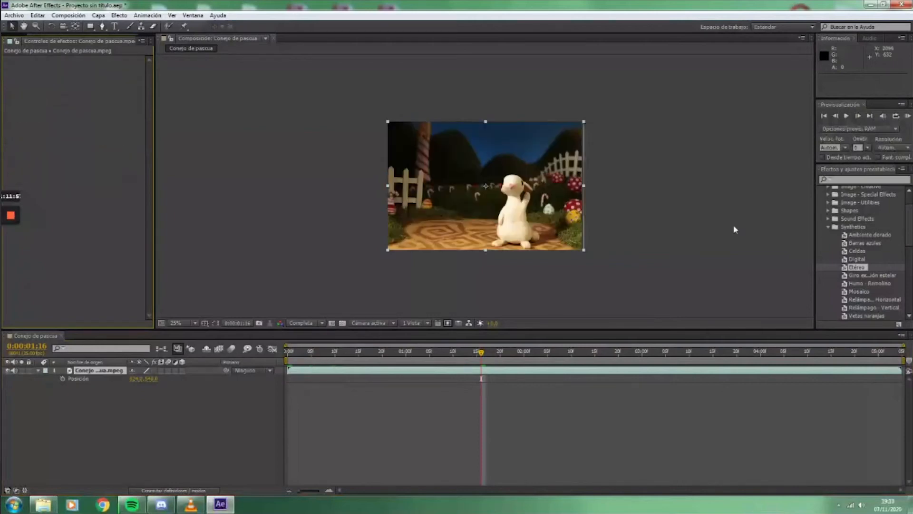
# - Apply the Barras azules preset to the rabbit layer and scrub the timeline back to 0:00:00:20
pyautogui.click(873, 276)
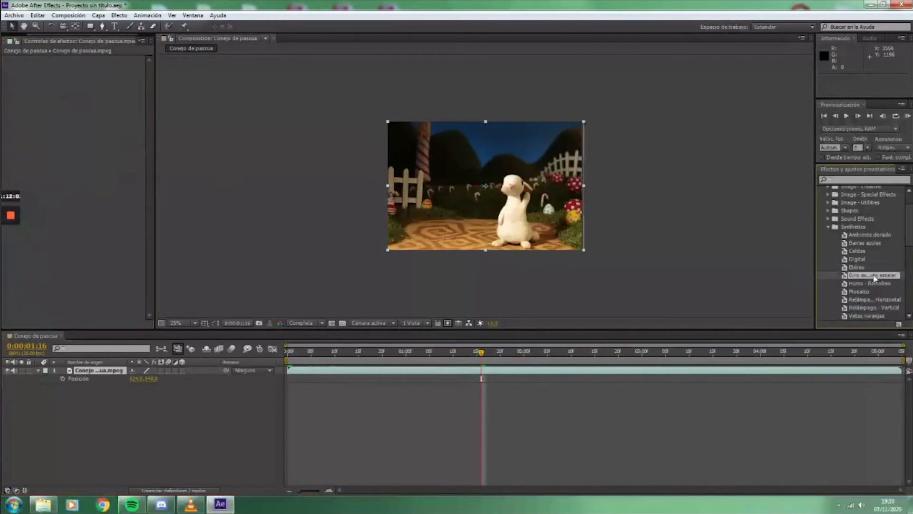
pyautogui.doubleClick(860, 244)
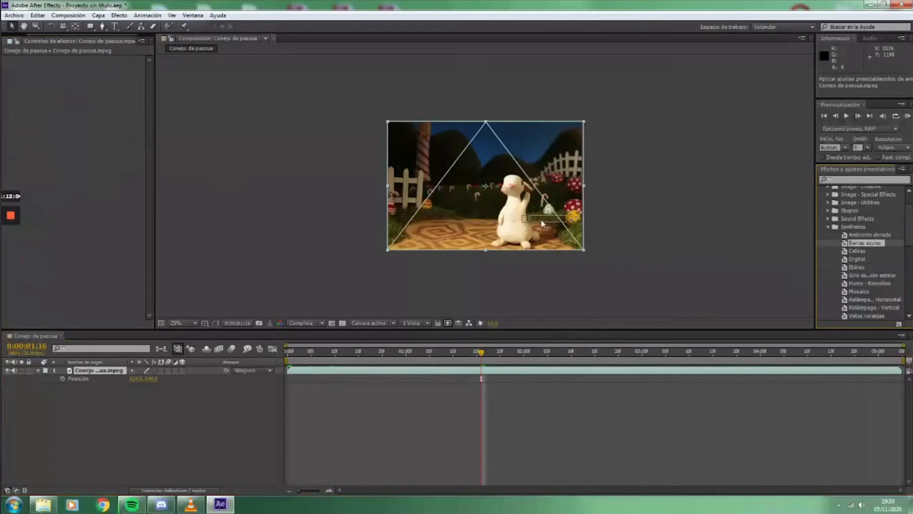
pyautogui.moveTo(480, 353)
pyautogui.mouseDown()
pyautogui.moveTo(292, 367)
pyautogui.moveTo(489, 358)
pyautogui.mouseUp()
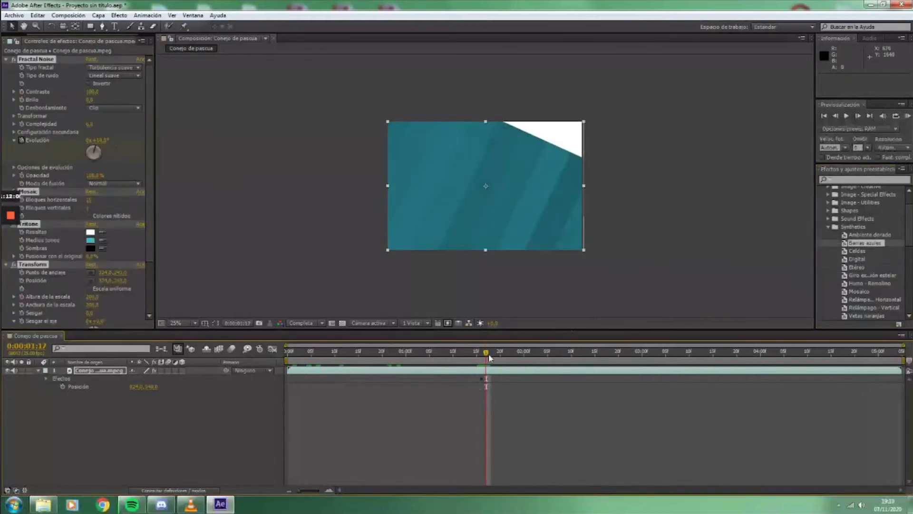
pyautogui.click(464, 353)
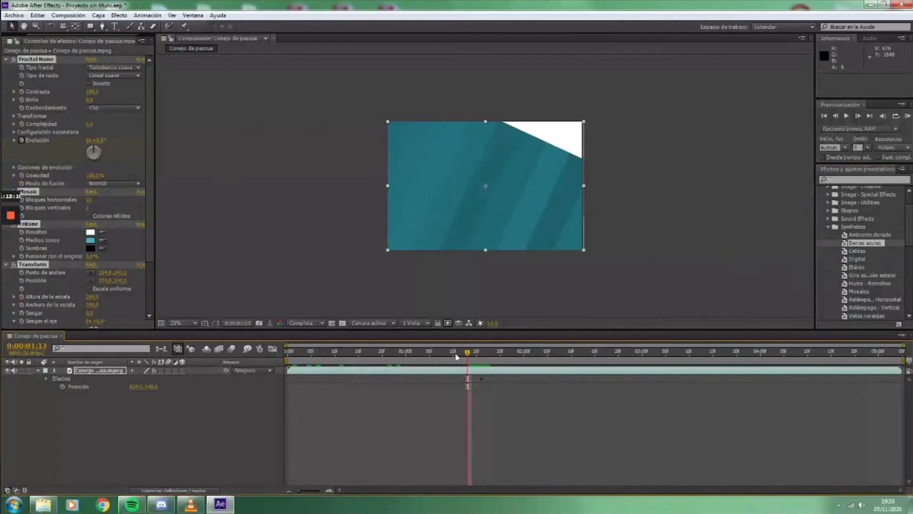
pyautogui.click(382, 353)
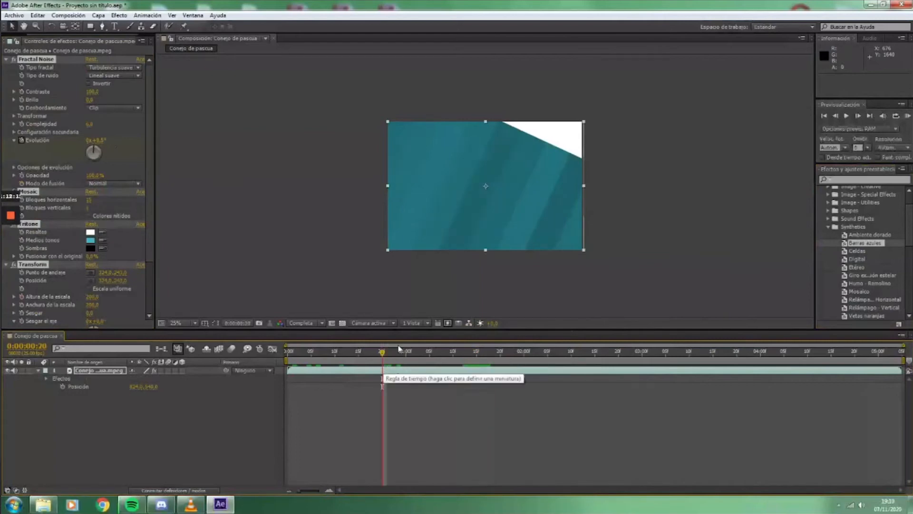
# - Try rotating the Fractal Noise Evolution angle, undo the change and look through the preset's remaining effect settings
pyautogui.moveTo(111, 157)
pyautogui.mouseDown()
pyautogui.moveTo(101, 153)
pyautogui.moveTo(107, 162)
pyautogui.mouseUp()
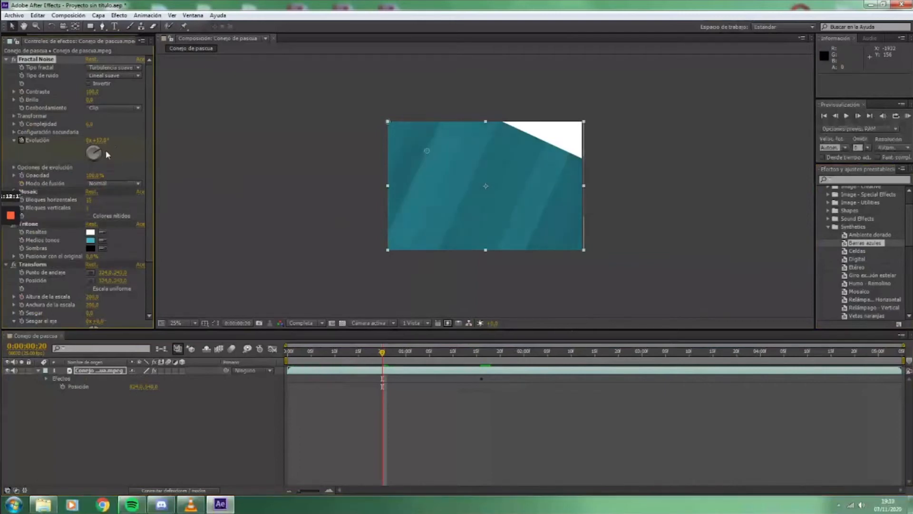
pyautogui.hotkey('ctrl', 'z')
pyautogui.scroll(-2, 49, 233)
pyautogui.scroll(2, 50, 240)
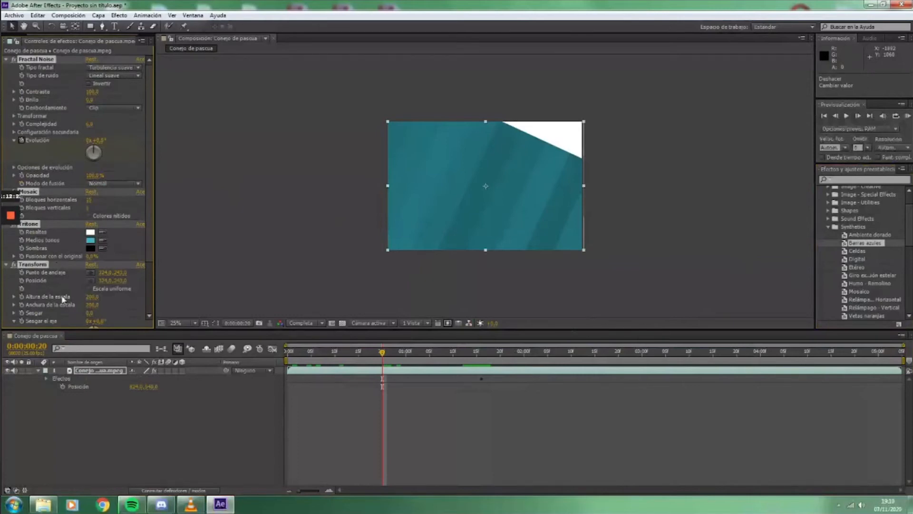
pyautogui.scroll(-3, 66, 242)
pyautogui.scroll(3, 65, 242)
pyautogui.scroll(-3, 65, 242)
pyautogui.scroll(3, 64, 244)
# - Move the Mosaic effect ahead of Fractal Noise in the layer's effect order
pyautogui.moveTo(33, 193); pyautogui.dragTo(214, 208)
pyautogui.click(214, 208)
pyautogui.moveTo(50, 192); pyautogui.dragTo(70, 56)
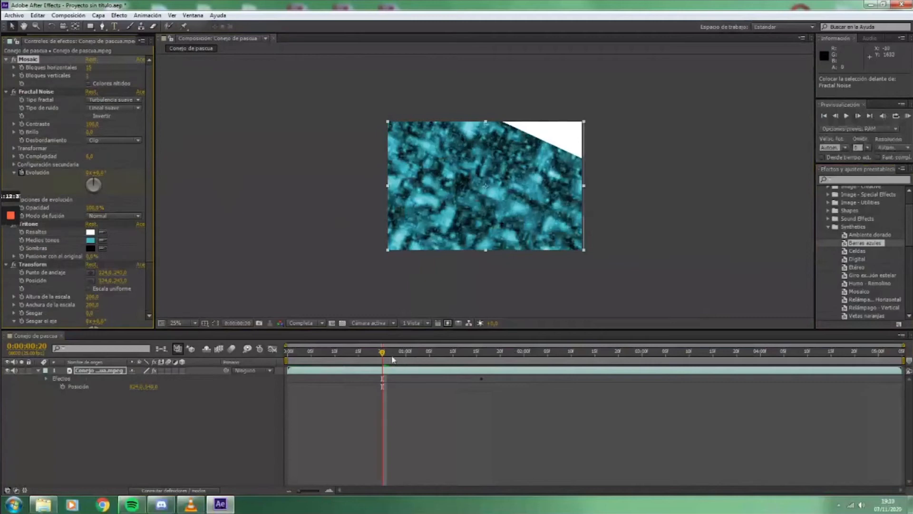
# - Remove the Mosaic, Fractal Noise, Tritone and Transform effects from the rabbit layer and collapse the Synthetics presets
pyautogui.press('Delete')
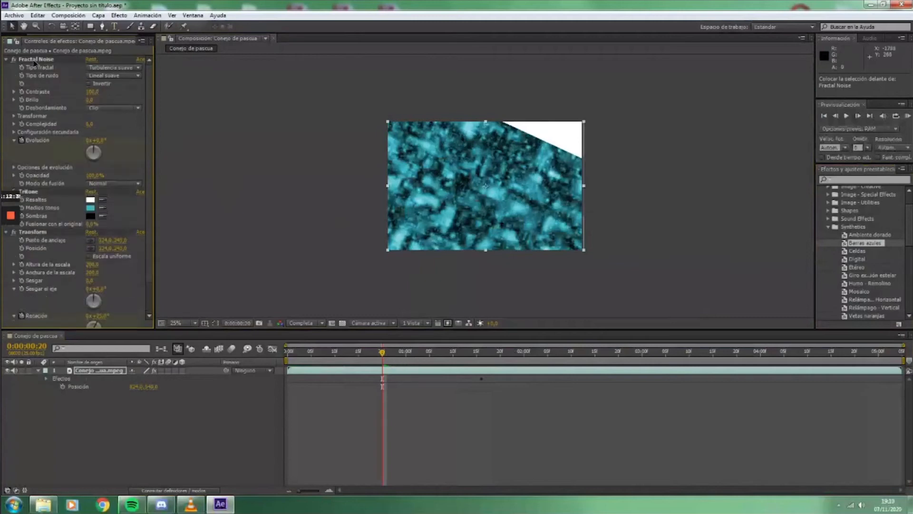
pyautogui.press('Delete')
pyautogui.click(37, 60)
pyautogui.press('Delete')
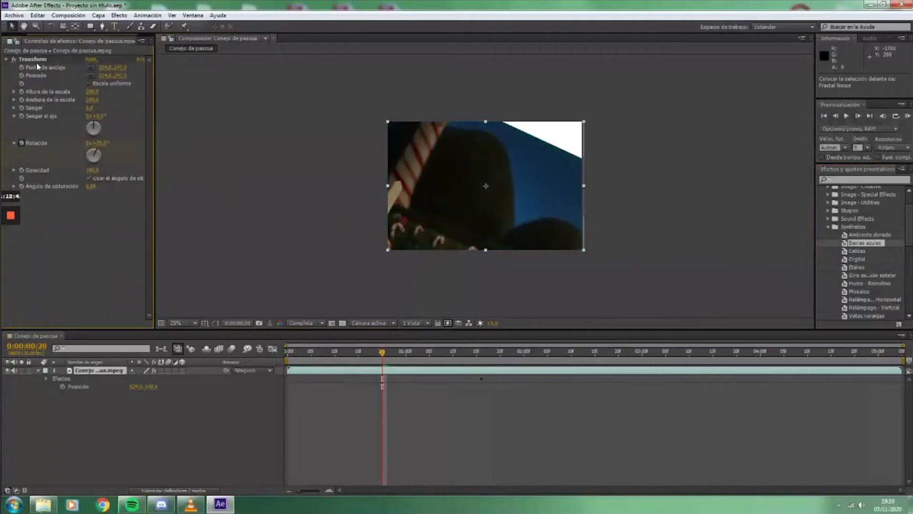
pyautogui.click(33, 61)
pyautogui.press('Delete')
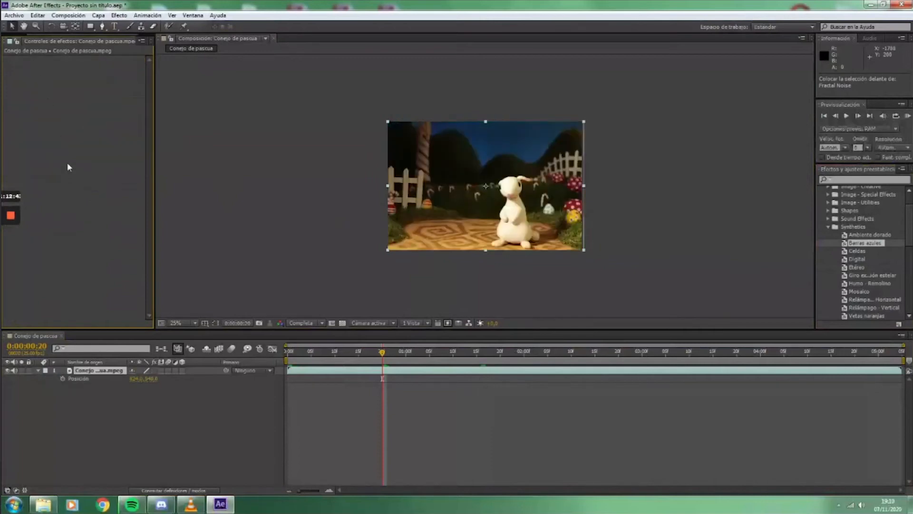
pyautogui.click(828, 227)
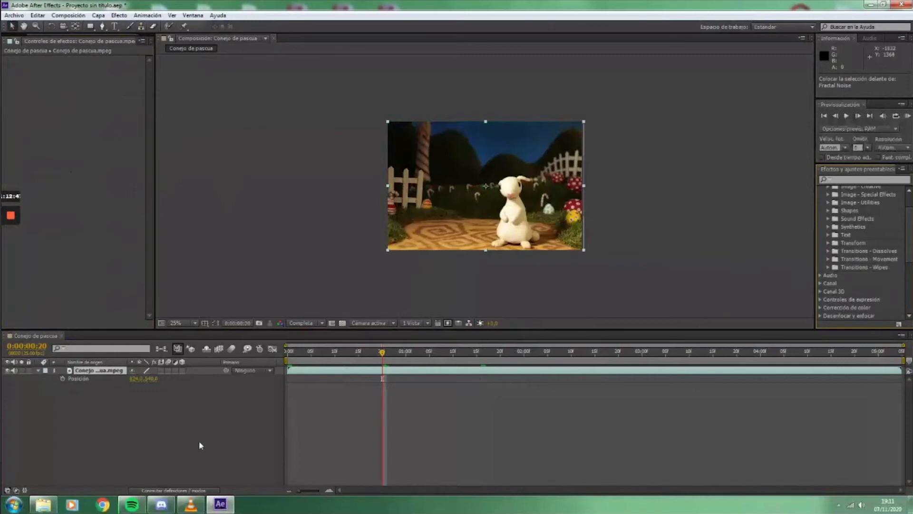
# - Enlarge the view of the rabbit scene and look through the Incrustación keying effects available for the rabbit layer
pyautogui.click(119, 15)
pyautogui.click(100, 372)
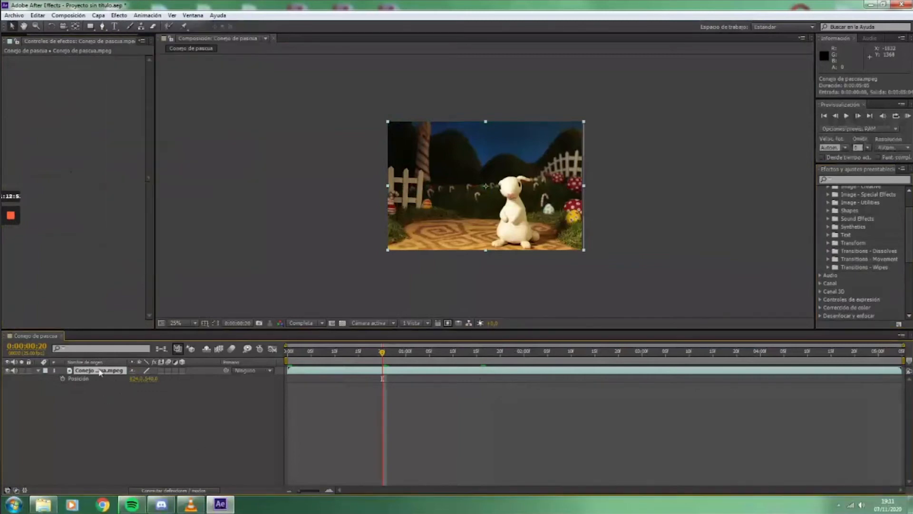
pyautogui.scroll(2, 523, 211)
pyautogui.press('space')
pyautogui.moveTo(516, 241); pyautogui.dragTo(477, 236)
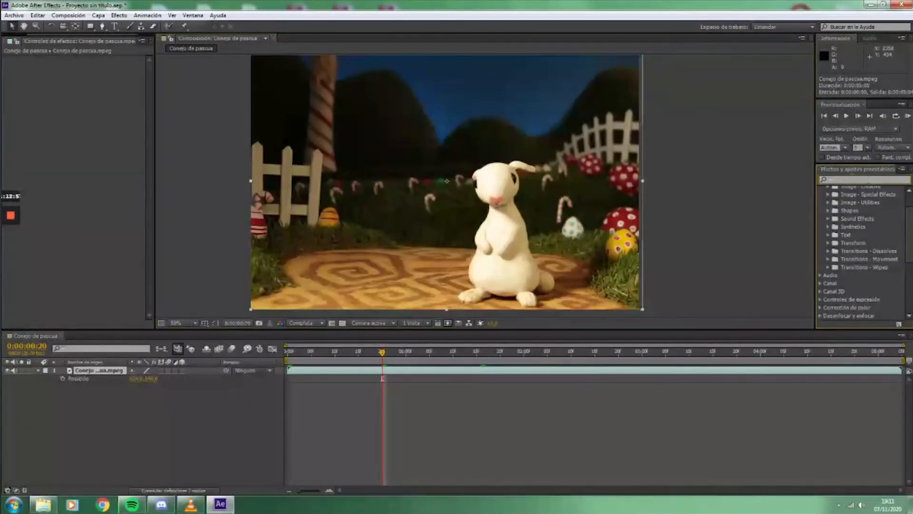
pyautogui.click(119, 15)
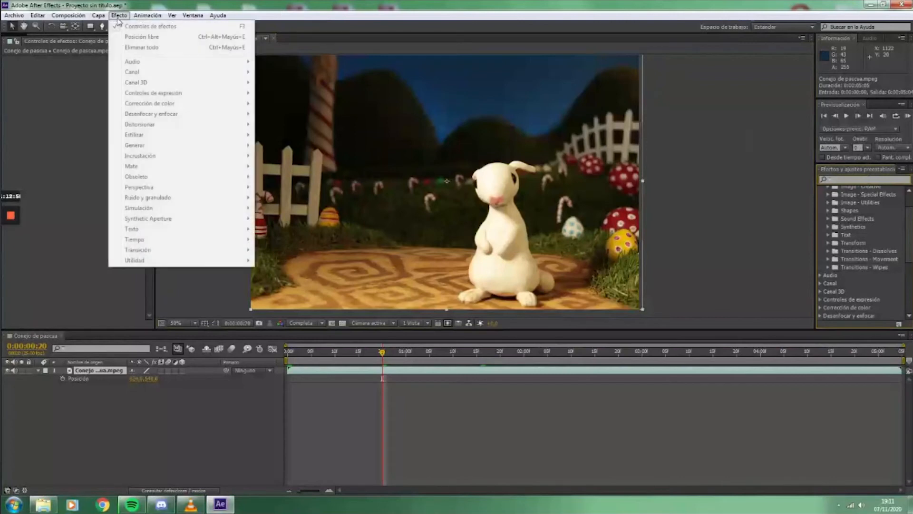
pyautogui.click(148, 438)
pyautogui.click(88, 370)
pyautogui.click(119, 15)
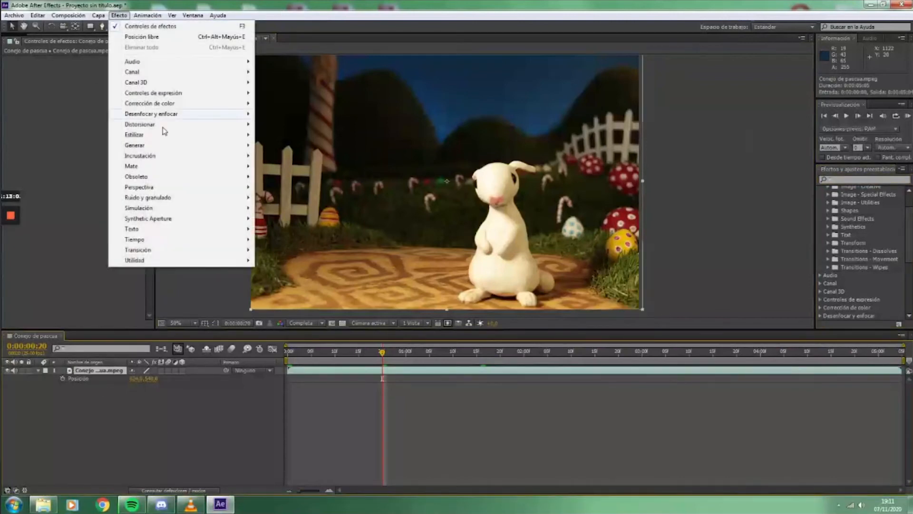
pyautogui.moveTo(174, 155)
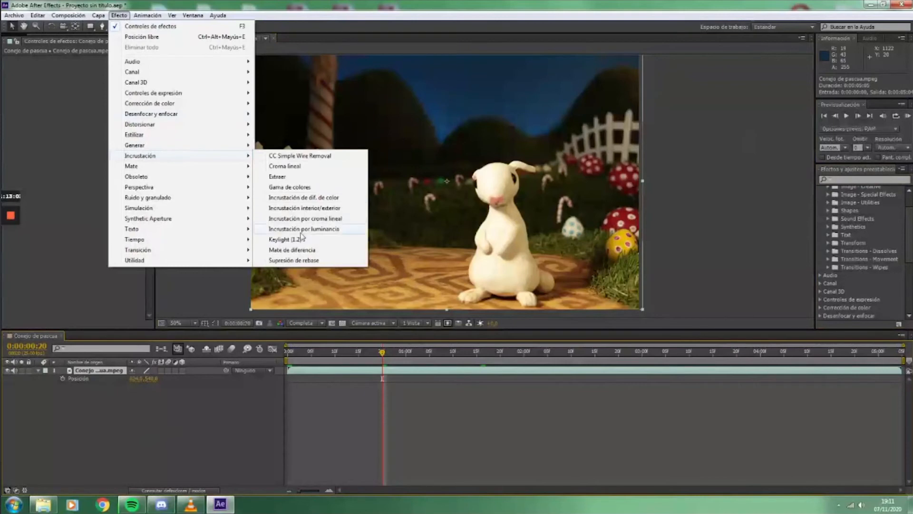
# - Search the effects for "key" and apply Keylight (1.2) to the rabbit layer
pyautogui.click(859, 180)
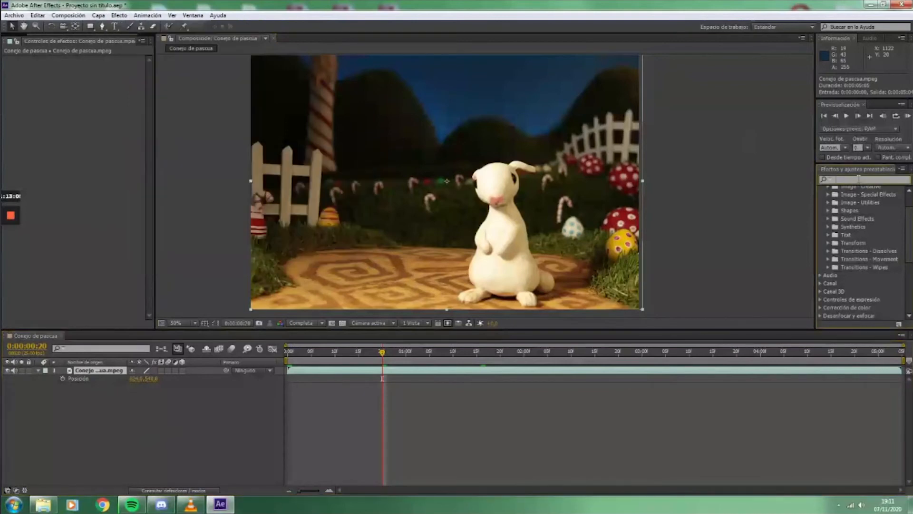
pyautogui.write('keyl')
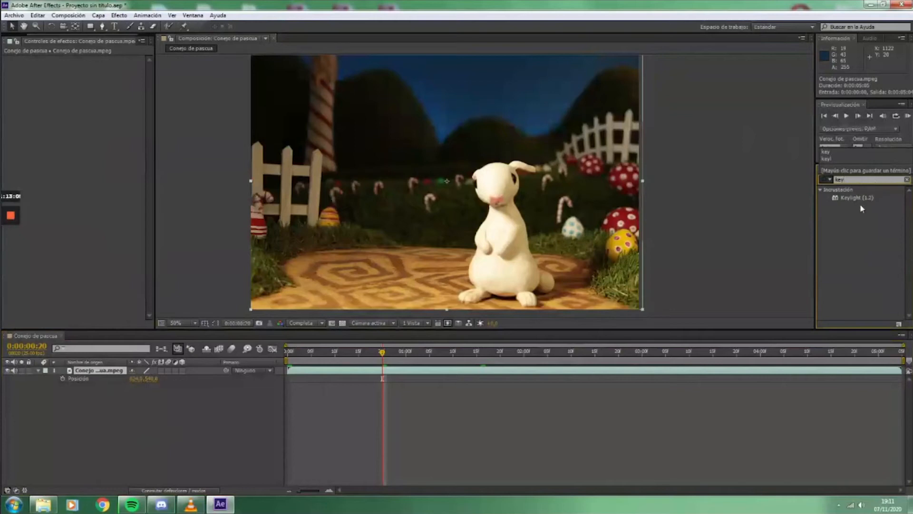
pyautogui.click(853, 198)
pyautogui.moveTo(860, 198); pyautogui.dragTo(96, 375)
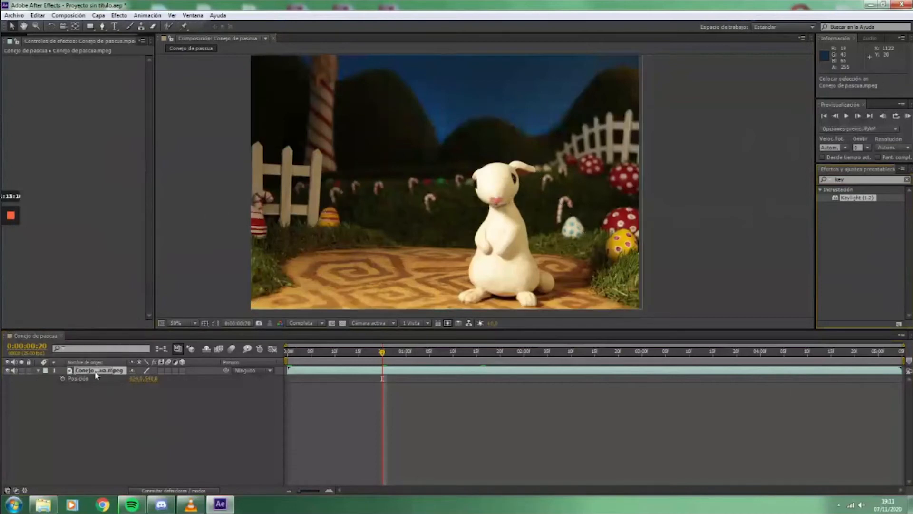
pyautogui.moveTo(96, 375); pyautogui.dragTo(95, 375)
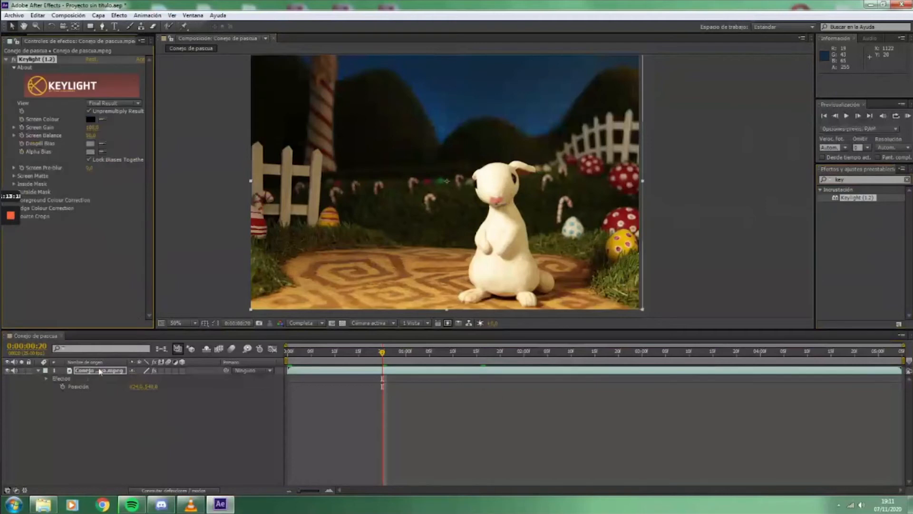
# - Sample the blue sky above the hills as Keylight's Screen Colour and check the keyed area against the transparency grid
pyautogui.click(91, 297)
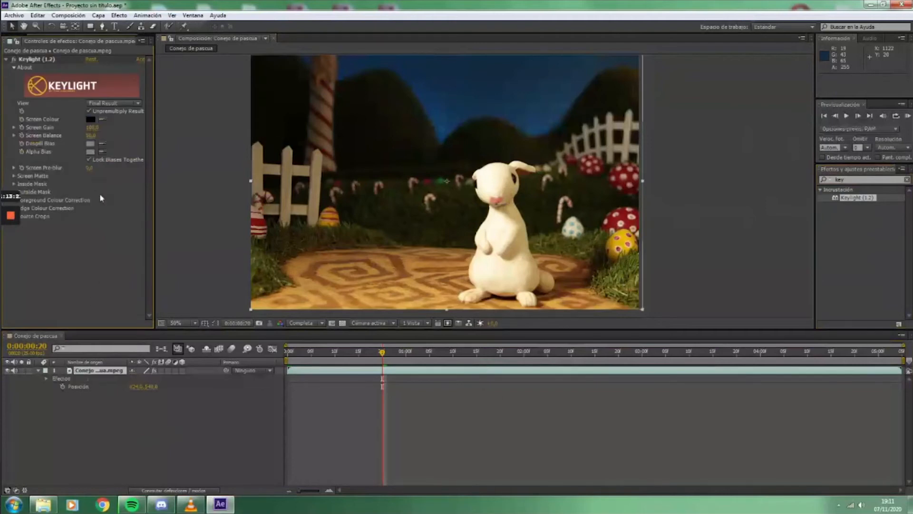
pyautogui.click(101, 120)
pyautogui.click(445, 121)
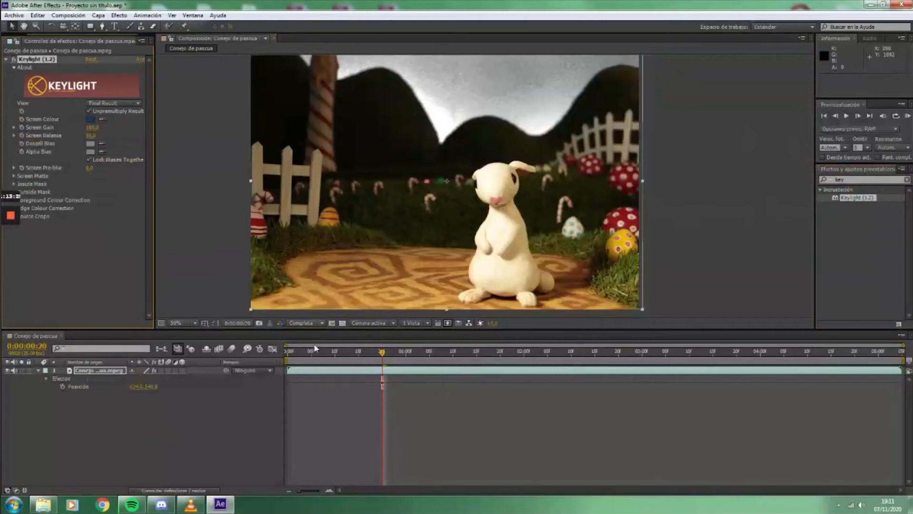
pyautogui.click(342, 324)
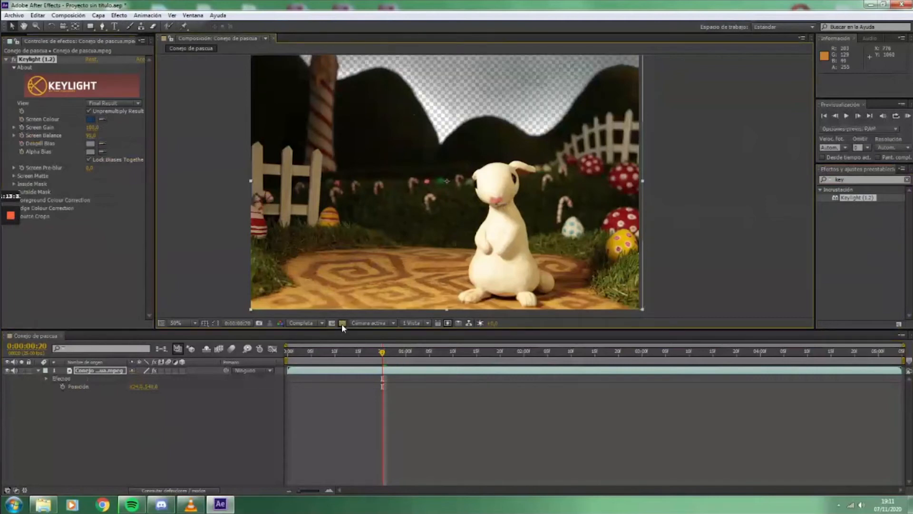
pyautogui.click(341, 323)
pyautogui.click(342, 323)
pyautogui.click(341, 323)
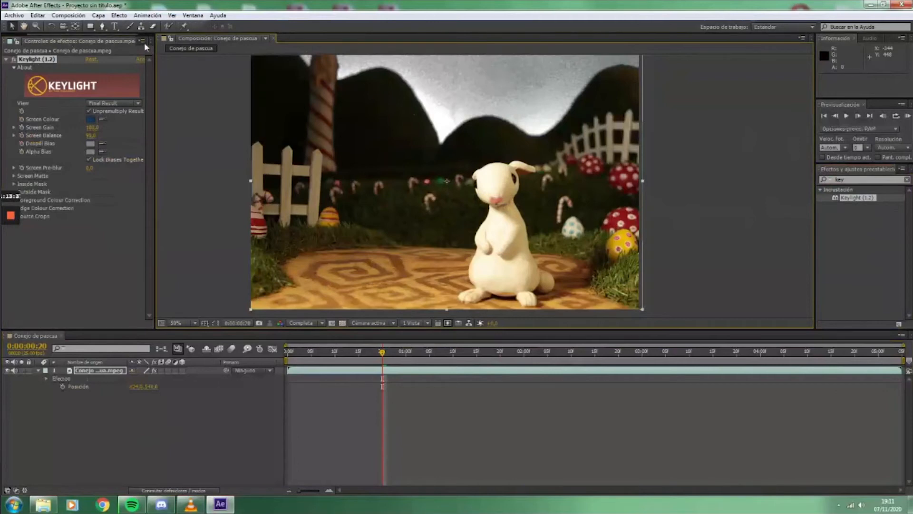
# - Place cielo2.png beneath the rabbit layer in the composition and bring back the rabbit layer's Keylight settings
pyautogui.moveTo(156, 48); pyautogui.dragTo(215, 49)
pyautogui.click(22, 39)
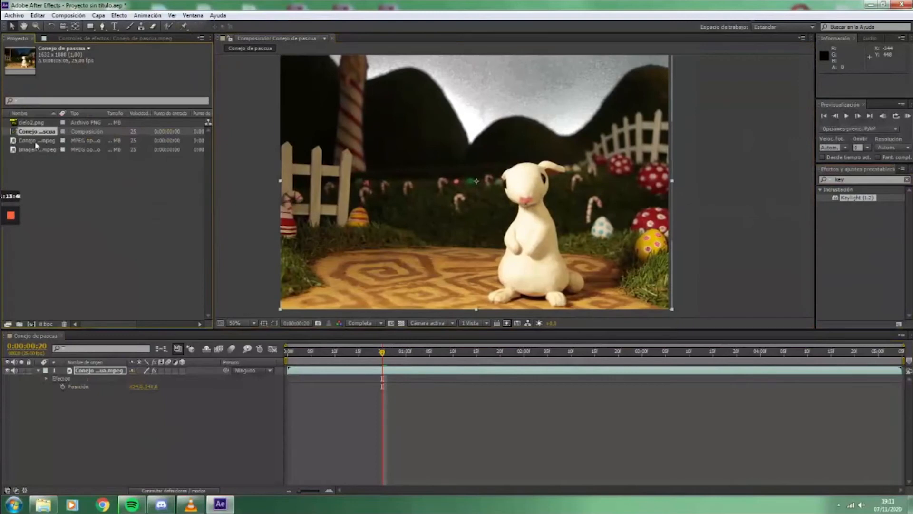
pyautogui.moveTo(34, 125); pyautogui.dragTo(76, 394)
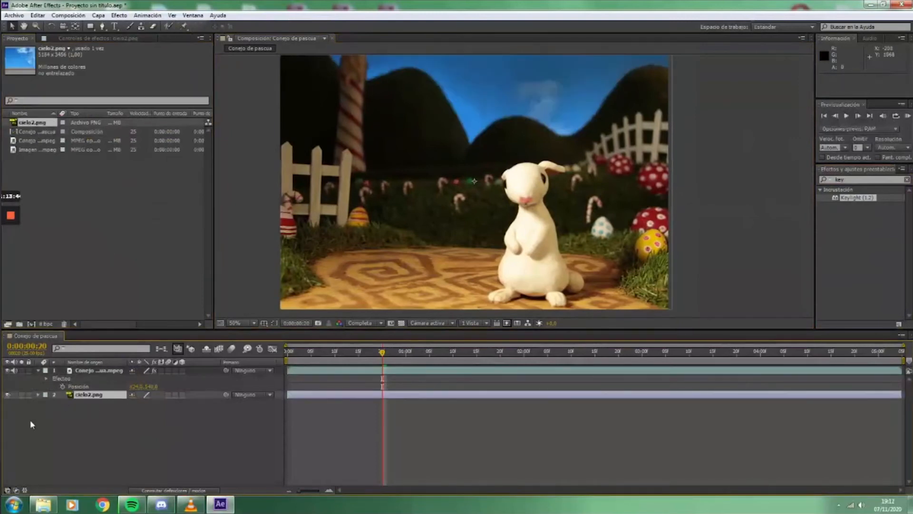
pyautogui.click(99, 371)
pyautogui.click(96, 38)
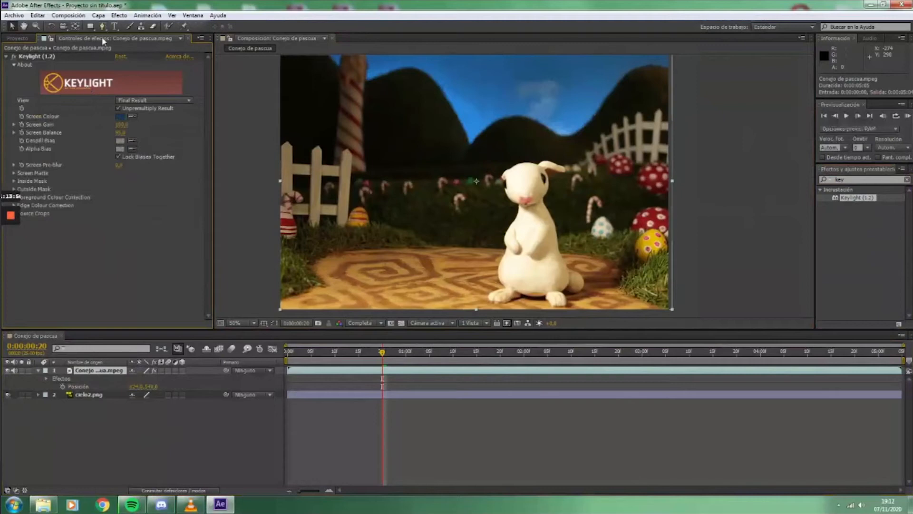
# - Scrub and play the keyed rabbit scene to check the new sky, ending at 0:00:00:12
pyautogui.moveTo(382, 352); pyautogui.dragTo(339, 361)
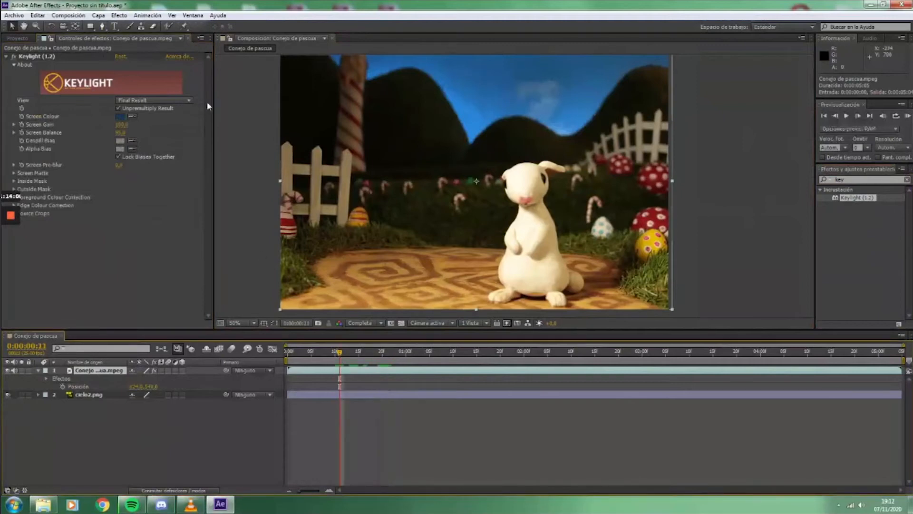
pyautogui.moveTo(340, 355); pyautogui.dragTo(529, 352)
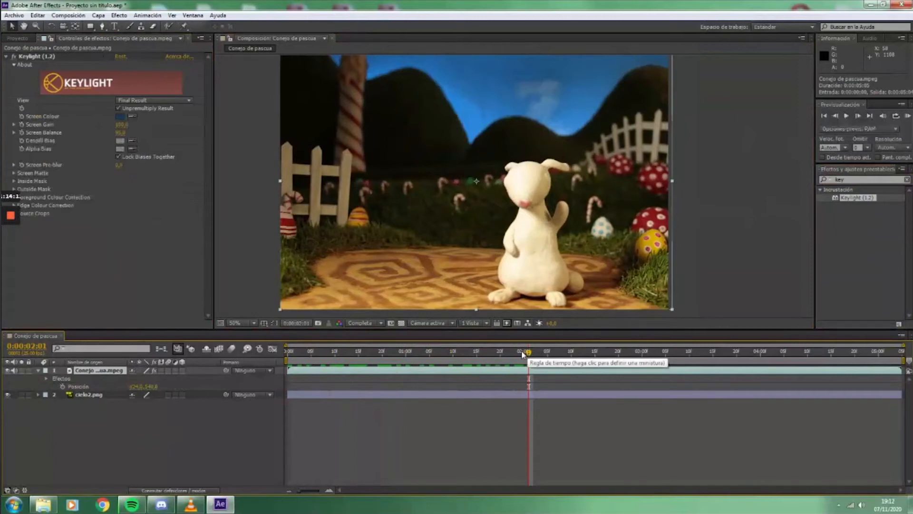
pyautogui.moveTo(522, 354); pyautogui.dragTo(338, 356)
pyautogui.press('space')
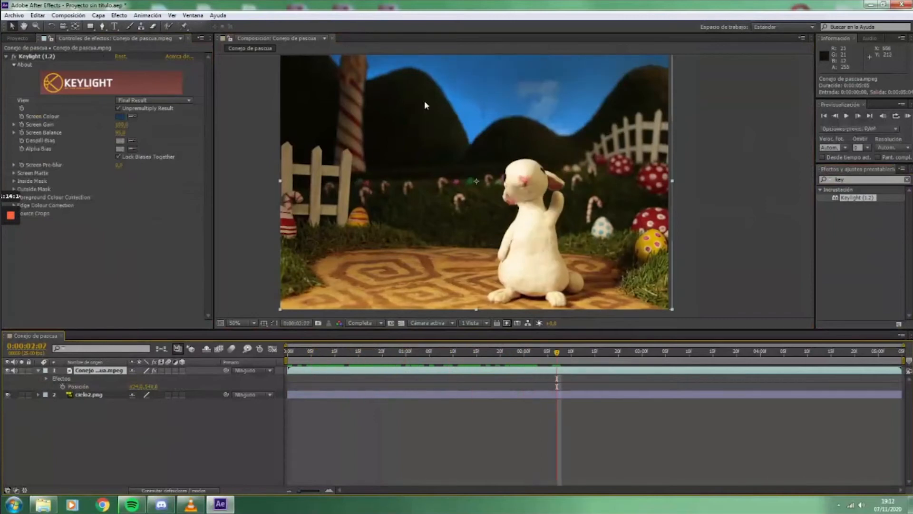
pyautogui.moveTo(557, 354); pyautogui.dragTo(344, 354)
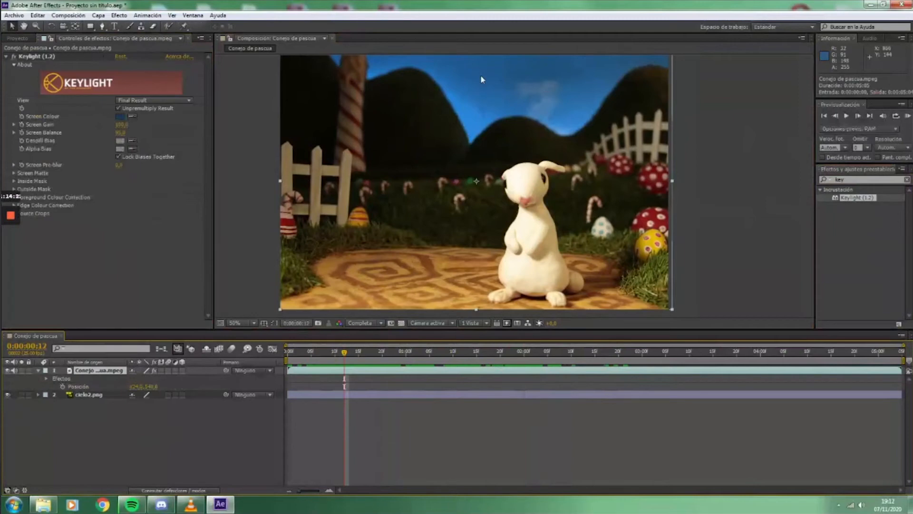
# - Switch the Keylight view to Screen Matte and raise Clip Black until the sky area is solid black
pyautogui.click(191, 95)
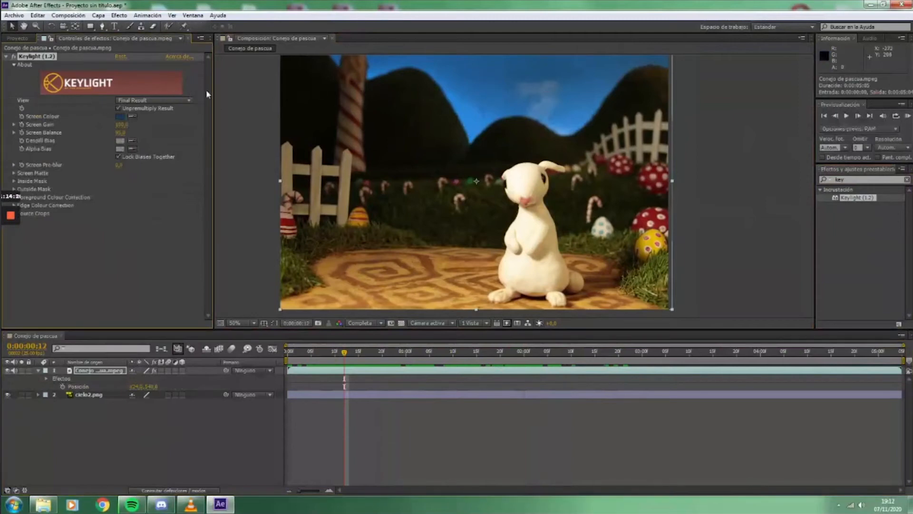
pyautogui.click(189, 101)
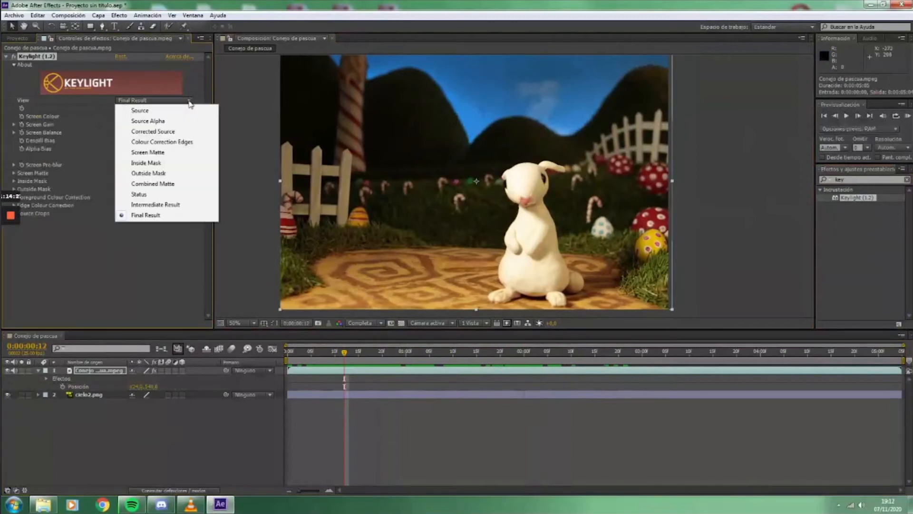
pyautogui.click(170, 153)
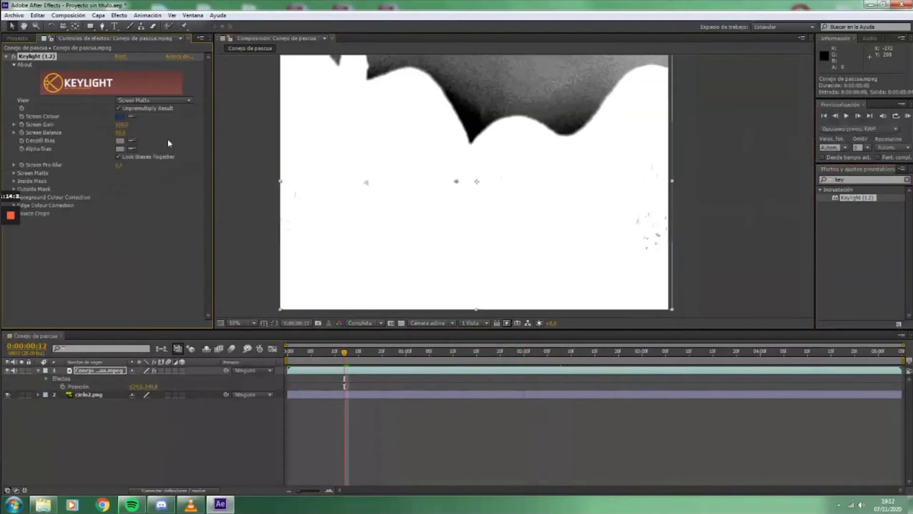
pyautogui.click(15, 173)
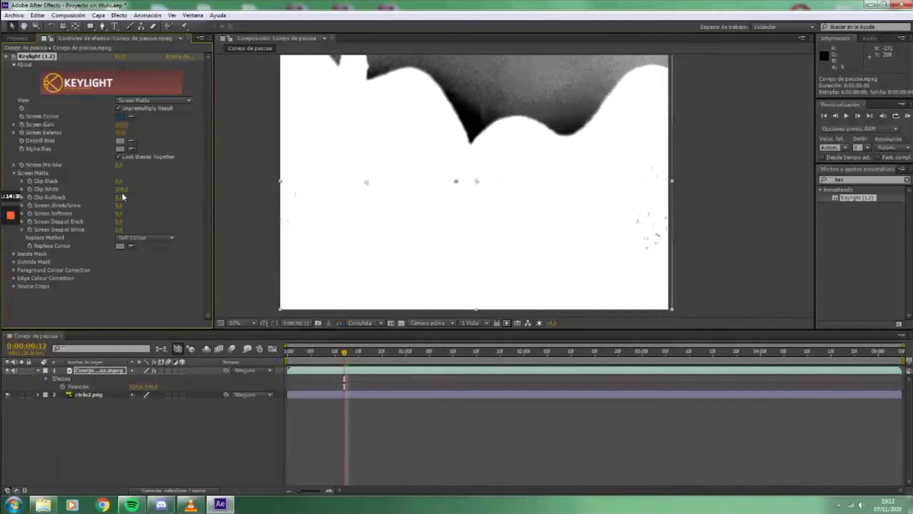
pyautogui.moveTo(119, 181); pyautogui.dragTo(153, 180)
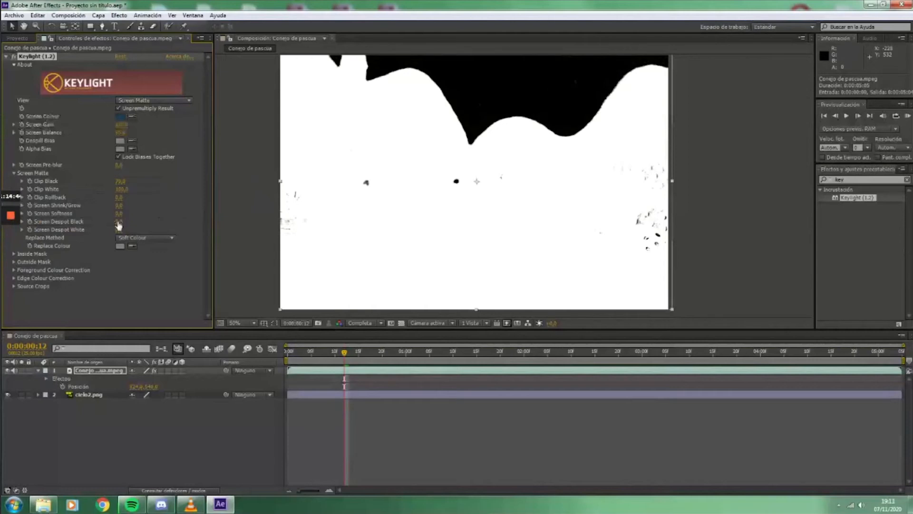
# - Clean up the screen matte by setting Screen Despot Black to 7 and Clip Black to 77
pyautogui.moveTo(118, 222); pyautogui.dragTo(143, 221)
pyautogui.moveTo(120, 181)
pyautogui.mouseDown()
pyautogui.moveTo(133, 182)
pyautogui.moveTo(119, 185)
pyautogui.mouseUp()
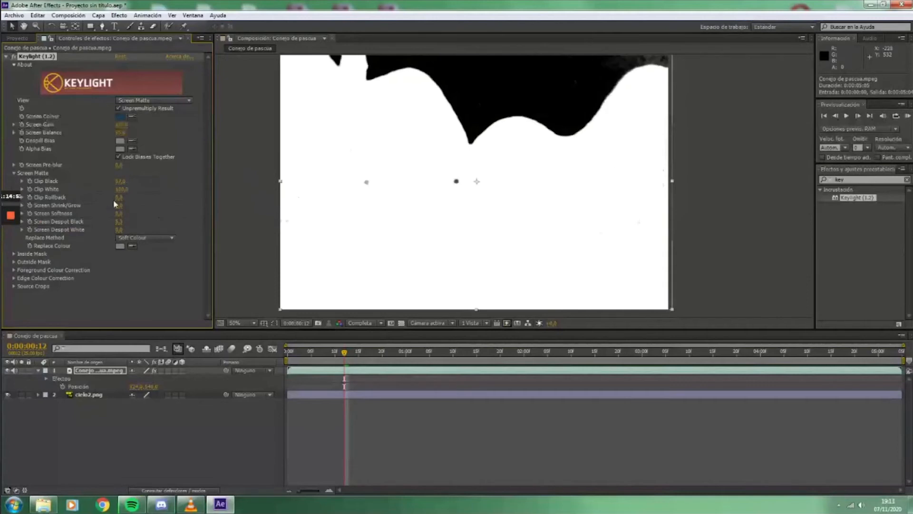
pyautogui.moveTo(119, 230)
pyautogui.mouseDown()
pyautogui.moveTo(136, 229)
pyautogui.moveTo(134, 222)
pyautogui.mouseUp()
pyautogui.hotkey('ctrl', 'z')
pyautogui.moveTo(121, 181); pyautogui.dragTo(154, 181)
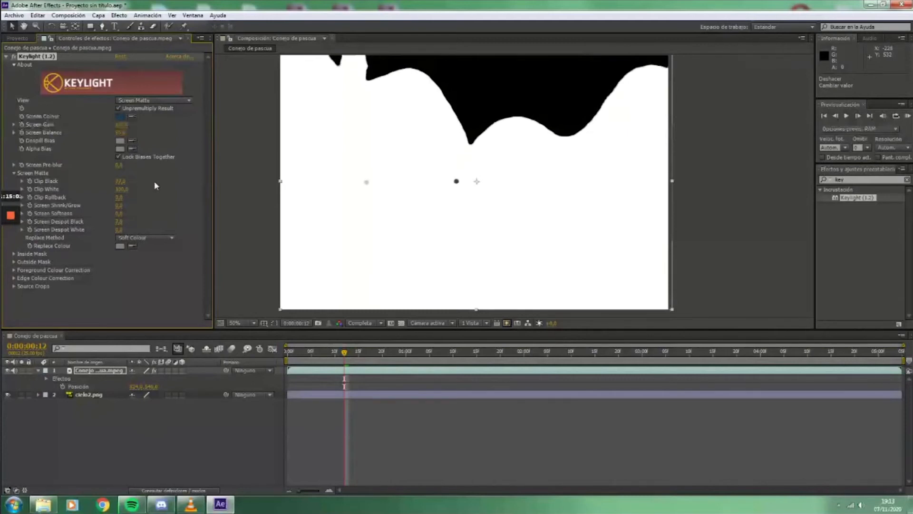
# - Return the Keylight view to Final Result, increase Screen Softness and lower Screen Shrink/Grow to a negative value
pyautogui.click(171, 101)
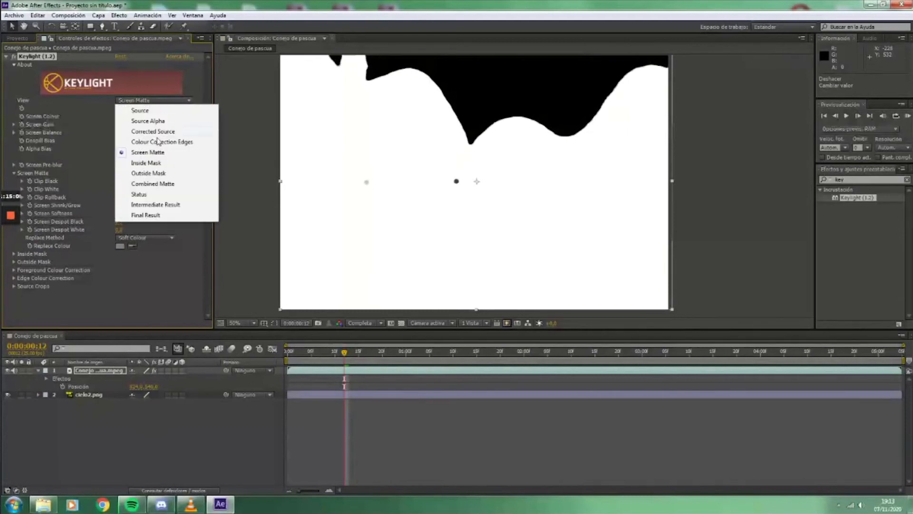
pyautogui.click(154, 216)
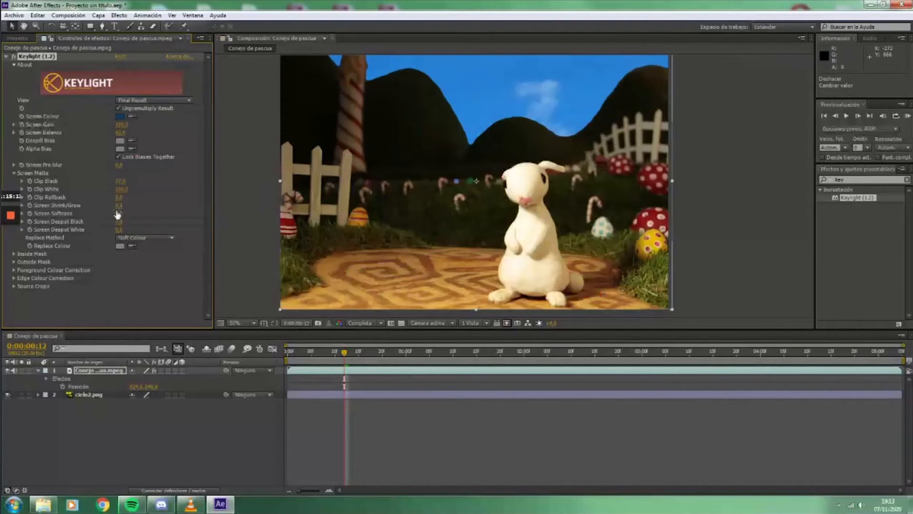
pyautogui.moveTo(119, 214); pyautogui.dragTo(143, 216)
pyautogui.moveTo(120, 207); pyautogui.dragTo(108, 210)
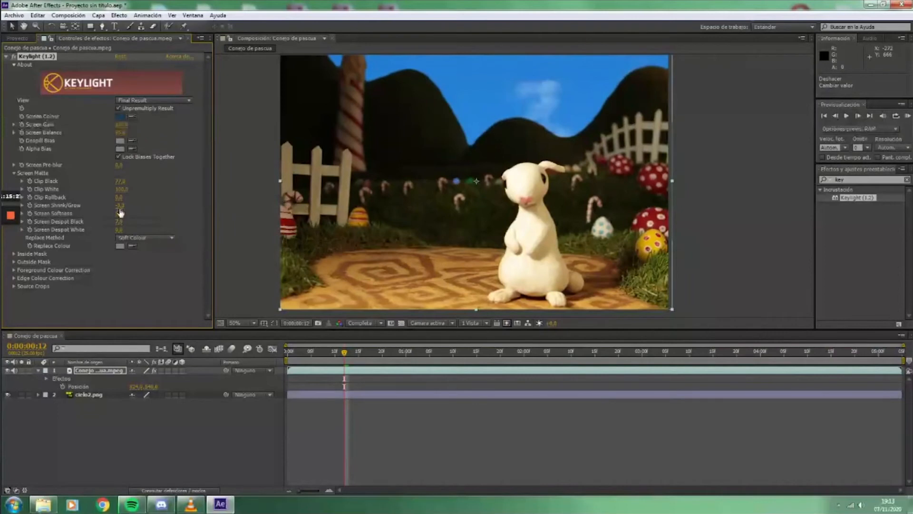
pyautogui.moveTo(122, 205); pyautogui.dragTo(127, 214)
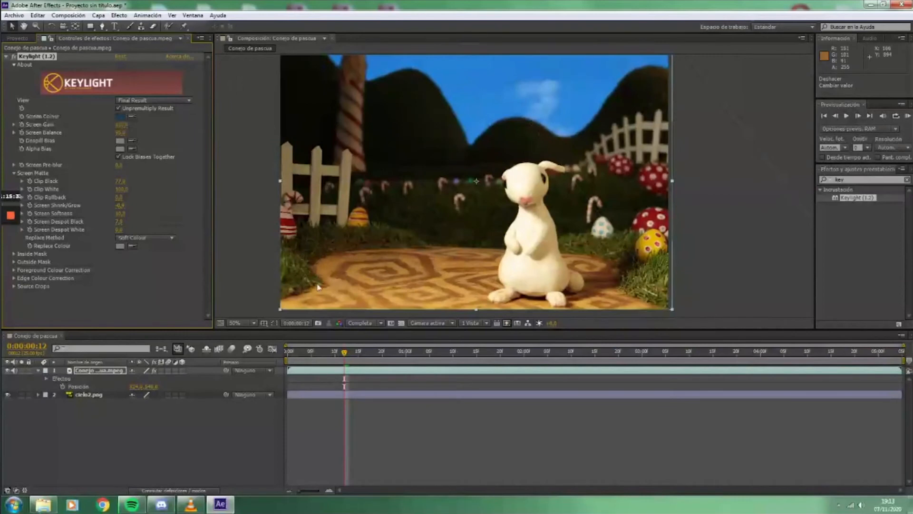
# - Run a RAM preview of the keyed scene from 0:00:00:00, then stop it at the start
pyautogui.moveTo(332, 352); pyautogui.dragTo(287, 352)
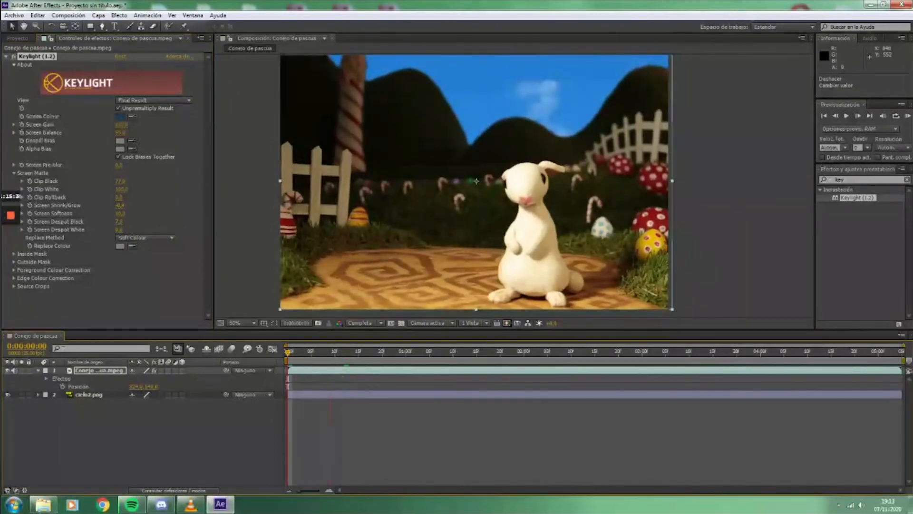
pyautogui.click(907, 116)
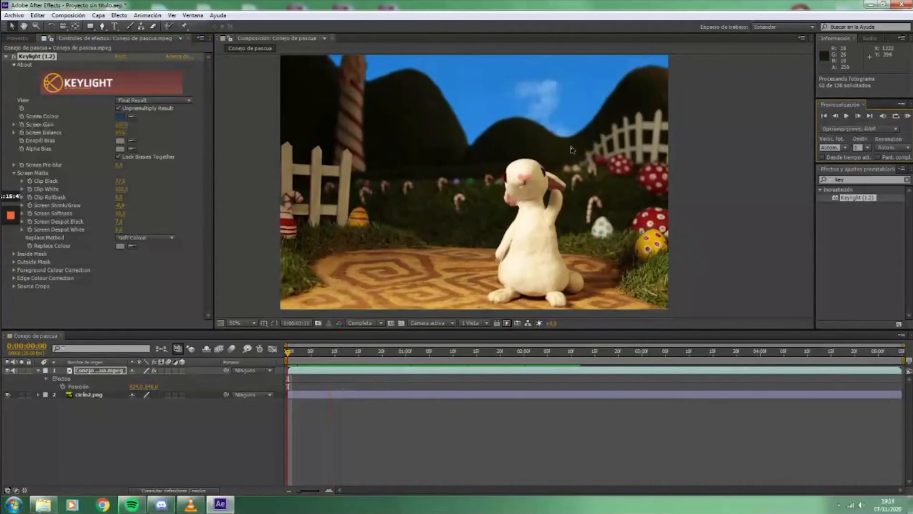
pyautogui.click(354, 358)
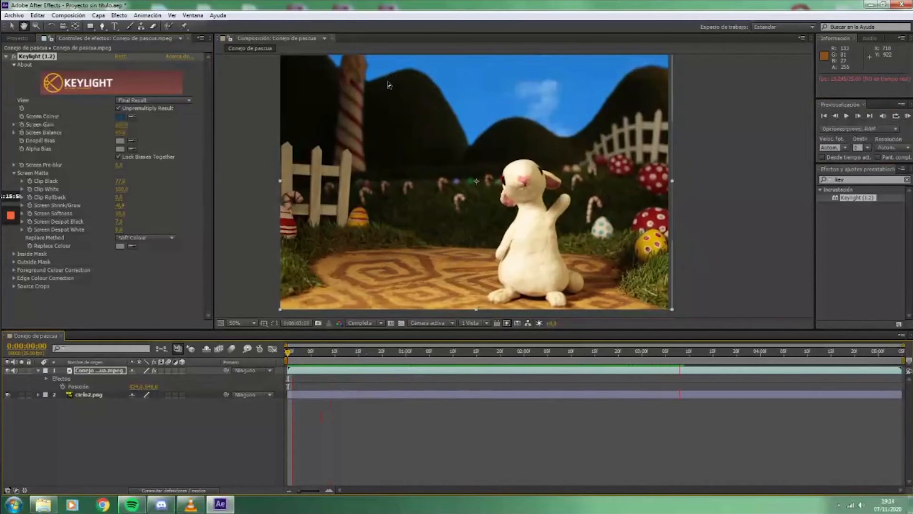
pyautogui.press('space')
pyautogui.press('Home')
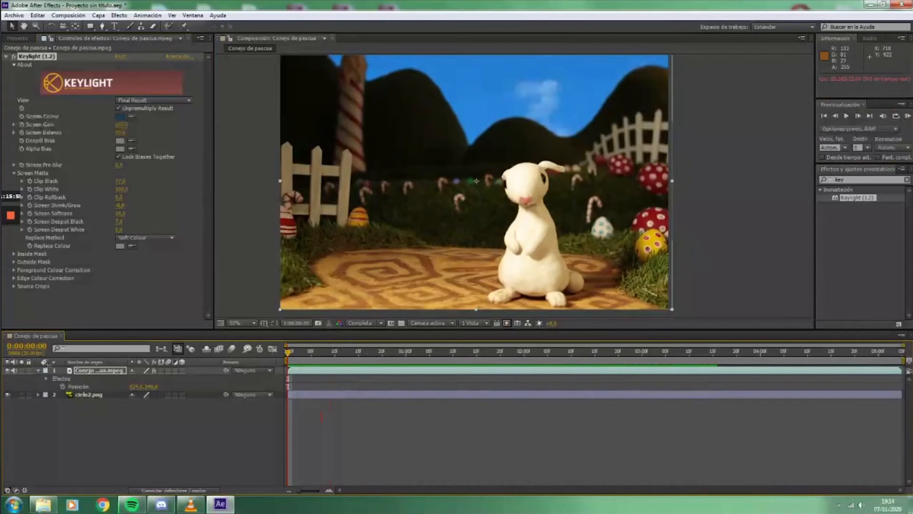
# - Delete Keylight from the rabbit footage layer and add Imagen fija.mpeg as the top layer, with cielo2.png between it and the footage
pyautogui.press('Delete')
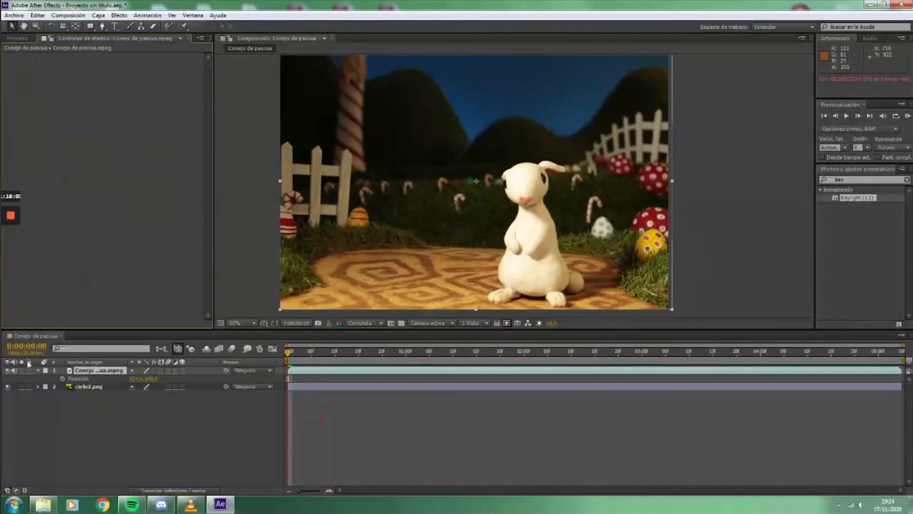
pyautogui.click(21, 39)
pyautogui.click(133, 459)
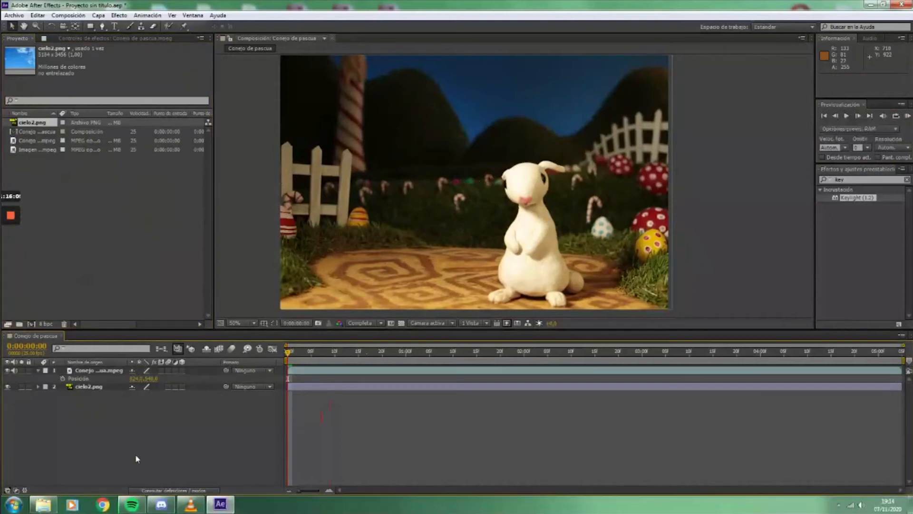
pyautogui.click(34, 150)
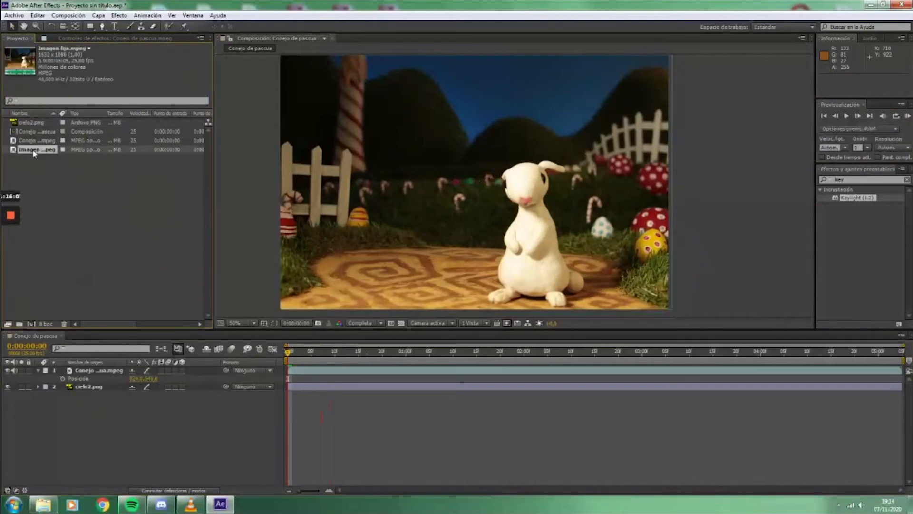
pyautogui.moveTo(34, 152); pyautogui.dragTo(81, 376)
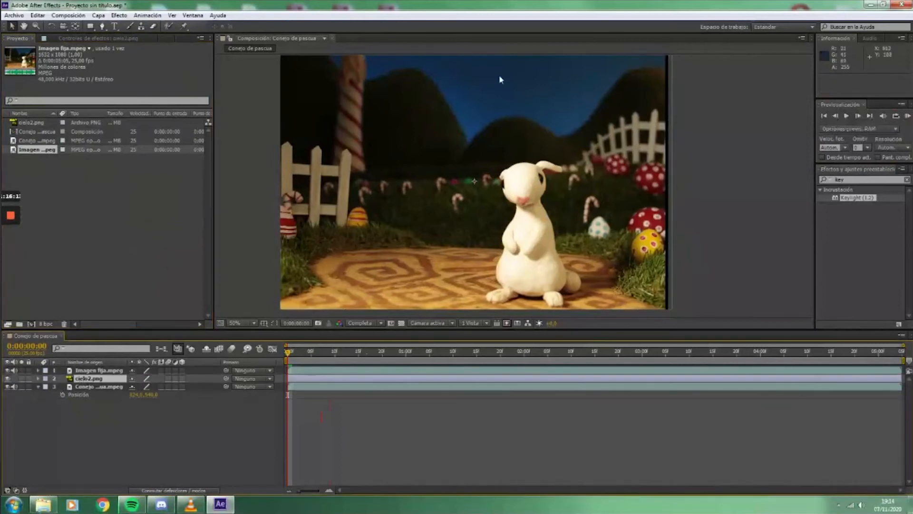
# - Set the X position of the Imagen fija.mpeg layer to 824 to align it with the rabbit footage
pyautogui.click(93, 370)
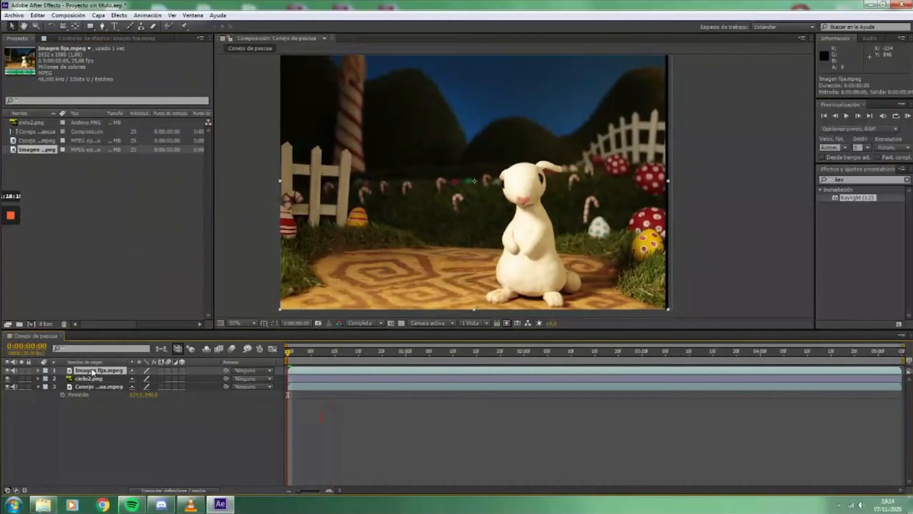
pyautogui.press('p')
pyautogui.click(137, 378)
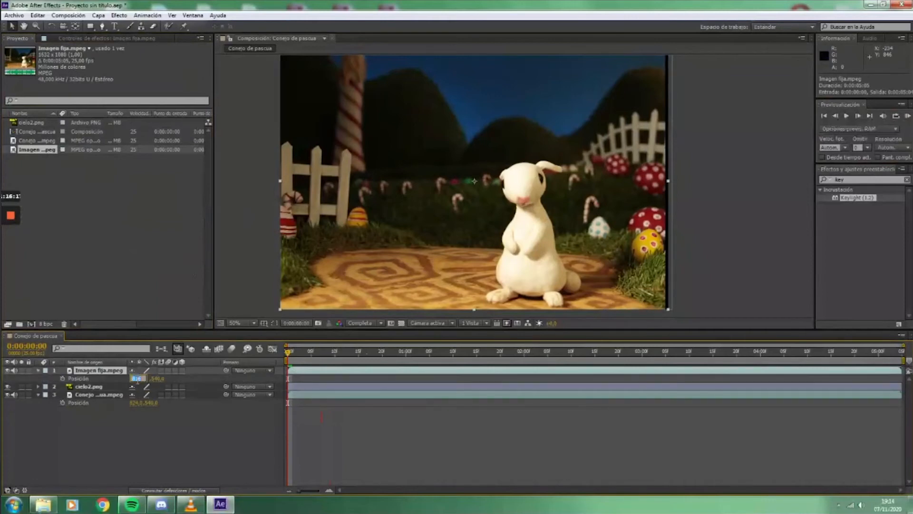
pyautogui.click(134, 421)
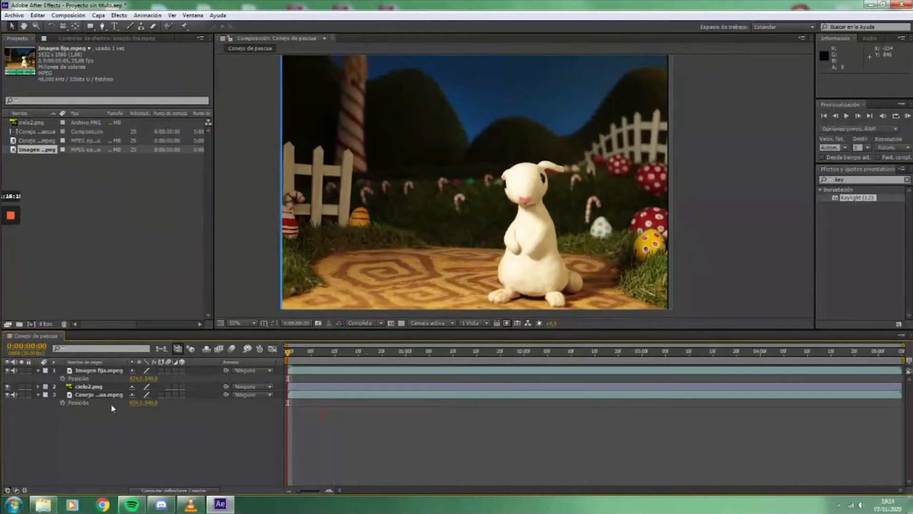
# - Check the rabbit footage's scale and set the Imagen fija.mpeg layer's scale to 101% to match
pyautogui.click(99, 395)
pyautogui.press('s')
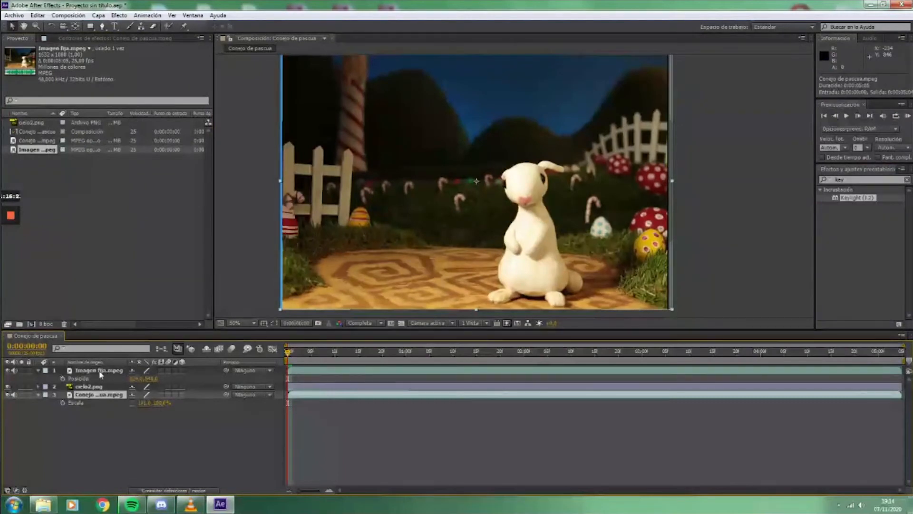
pyautogui.click(99, 371)
pyautogui.press('s')
pyautogui.click(144, 378)
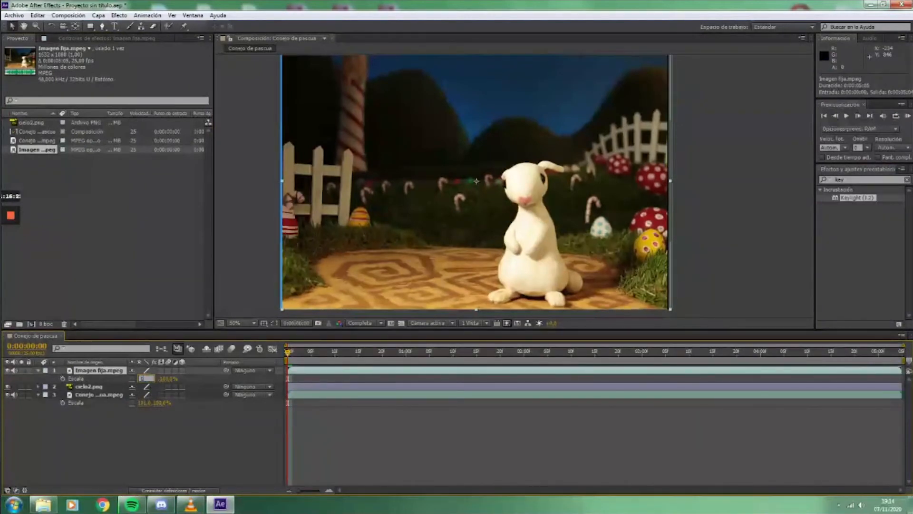
pyautogui.write('101')
pyautogui.press('Return')
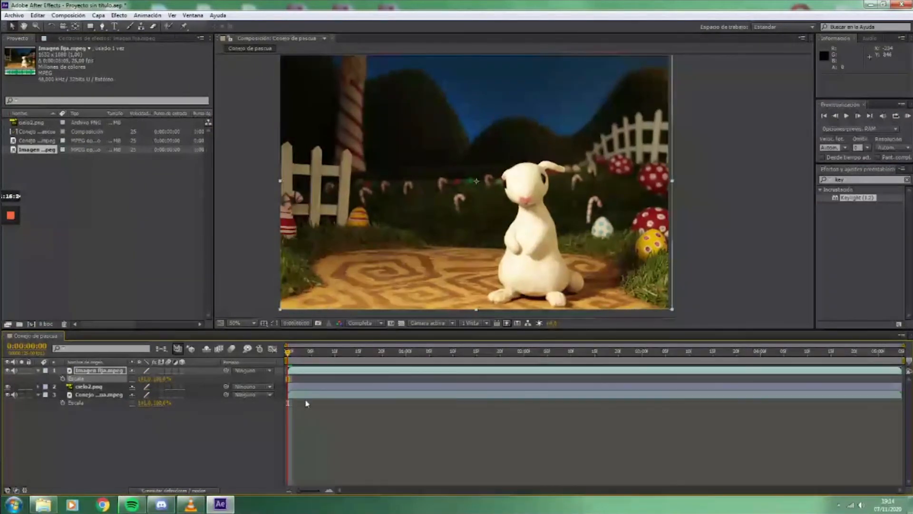
pyautogui.click(60, 437)
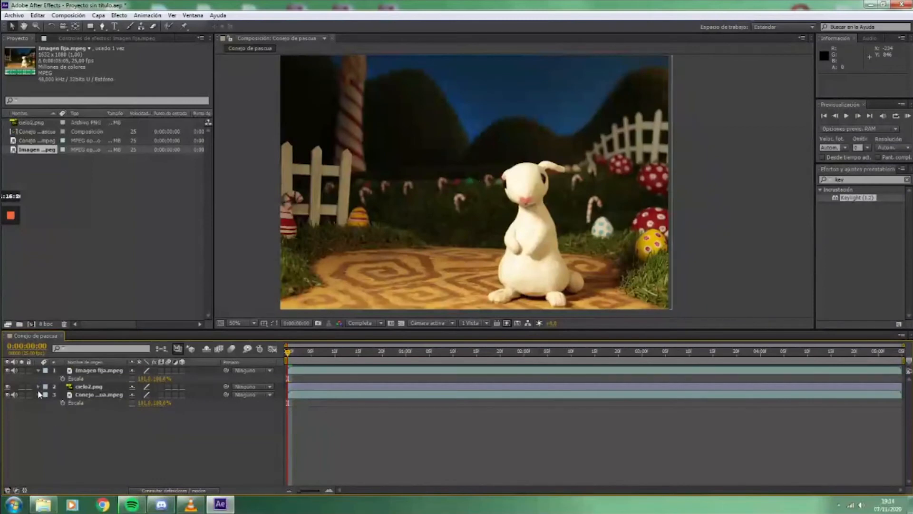
pyautogui.click(38, 394)
# - Play back the composition to check the layer alignment and park the playhead at 0:00:01:13
pyautogui.press('space')
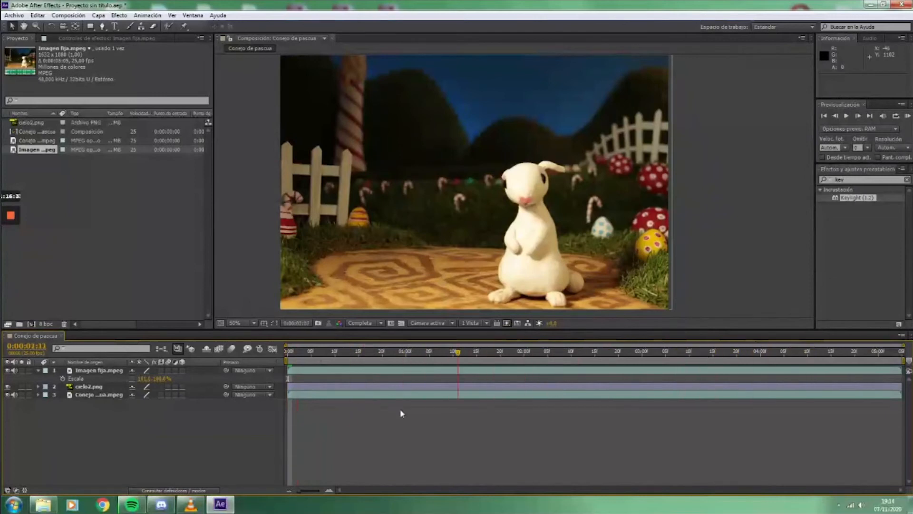
pyautogui.press('space')
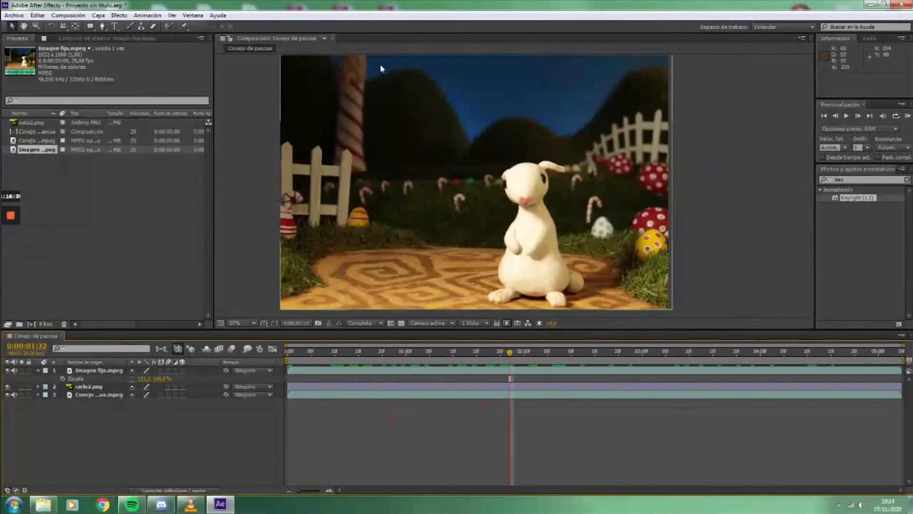
pyautogui.moveTo(514, 356); pyautogui.dragTo(468, 355)
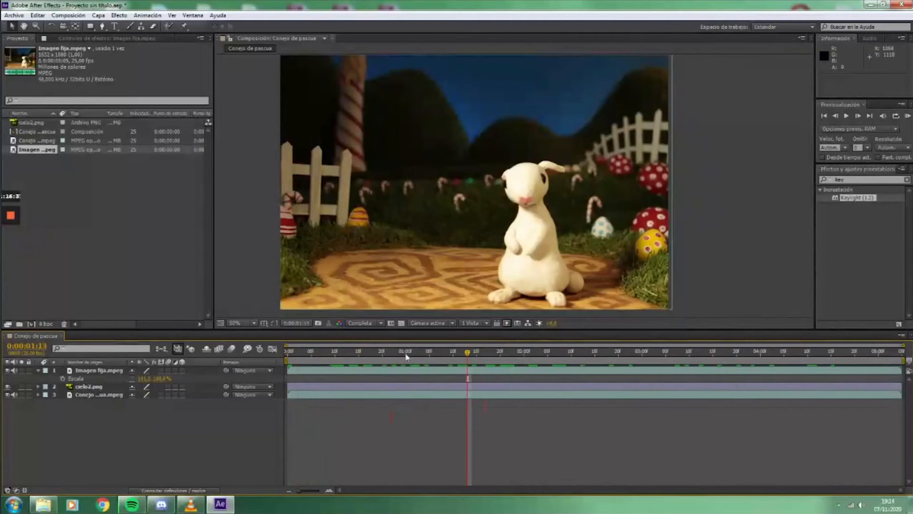
# - Apply Keylight (1.2) to the Imagen fija.mpeg layer and sample the blue sky as its Screen Colour
pyautogui.click(96, 39)
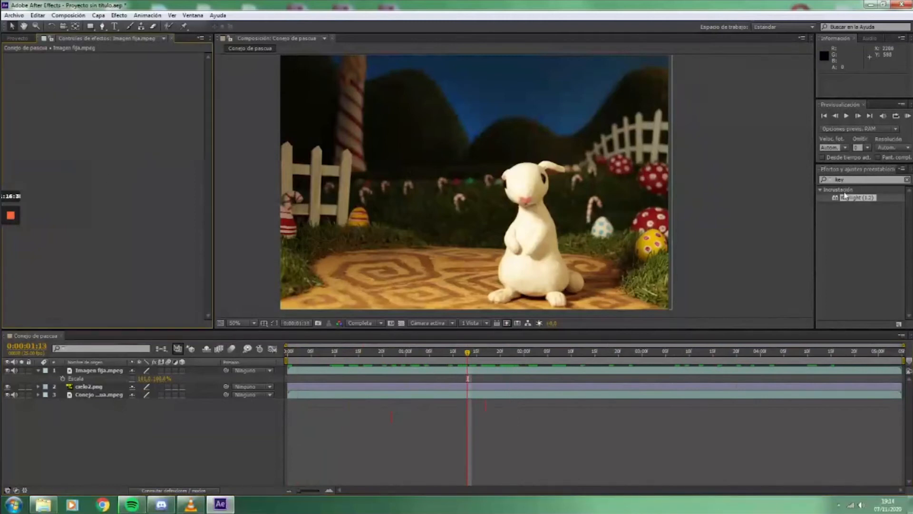
pyautogui.moveTo(849, 199); pyautogui.dragTo(147, 143)
pyautogui.moveTo(838, 198); pyautogui.dragTo(82, 161)
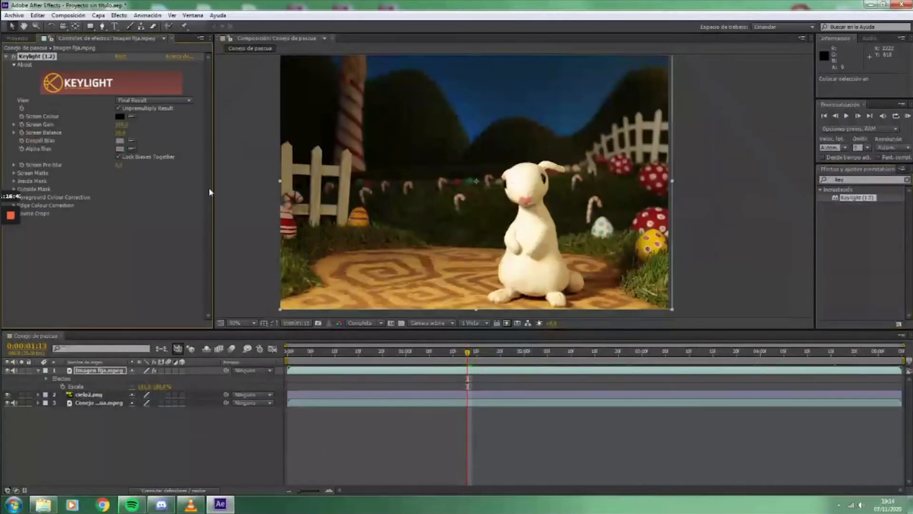
pyautogui.click(132, 117)
pyautogui.click(471, 129)
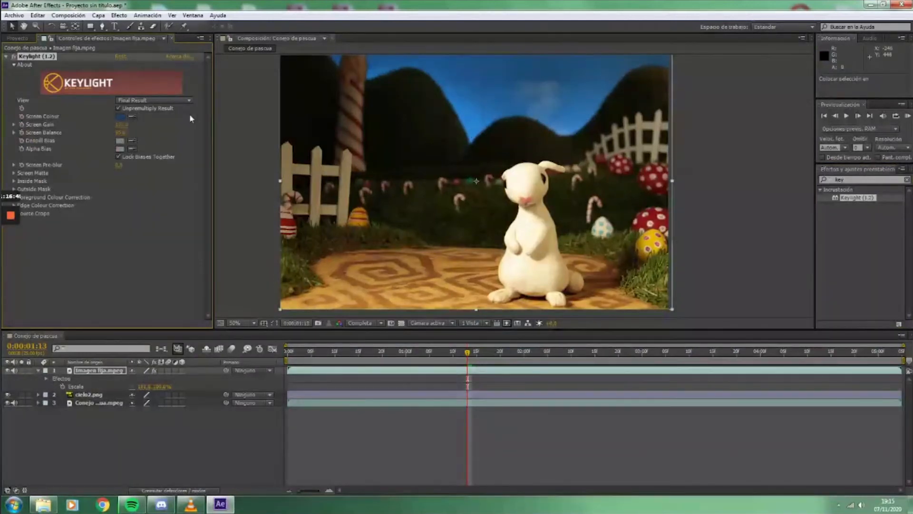
# - Switch the Keylight view to Screen Matte, raise Clip Black until the sky is solid black, and remove the stray specks with Screen Despot Black
pyautogui.click(152, 101)
pyautogui.click(155, 152)
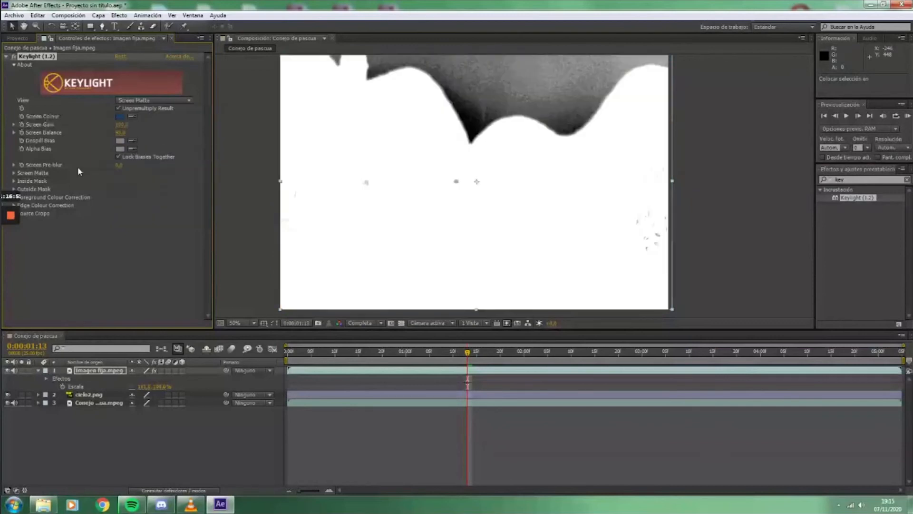
pyautogui.click(14, 173)
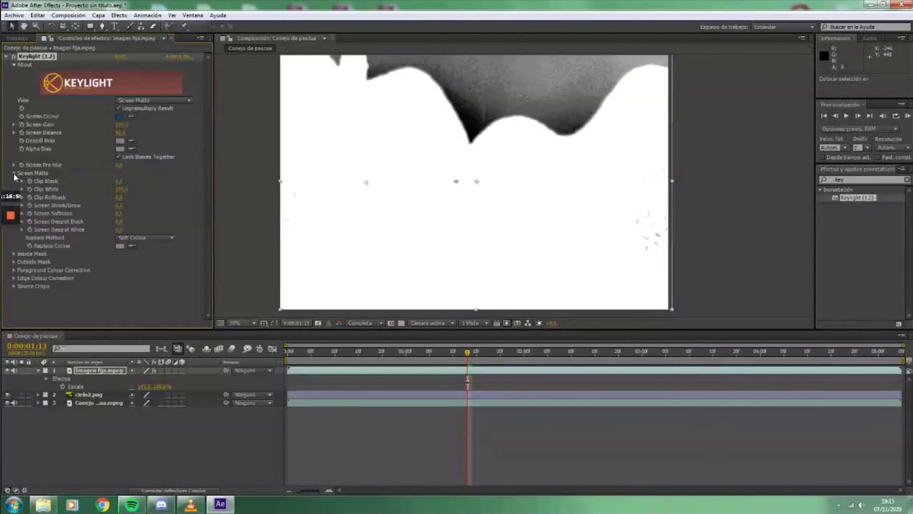
pyautogui.moveTo(119, 186); pyautogui.dragTo(141, 200)
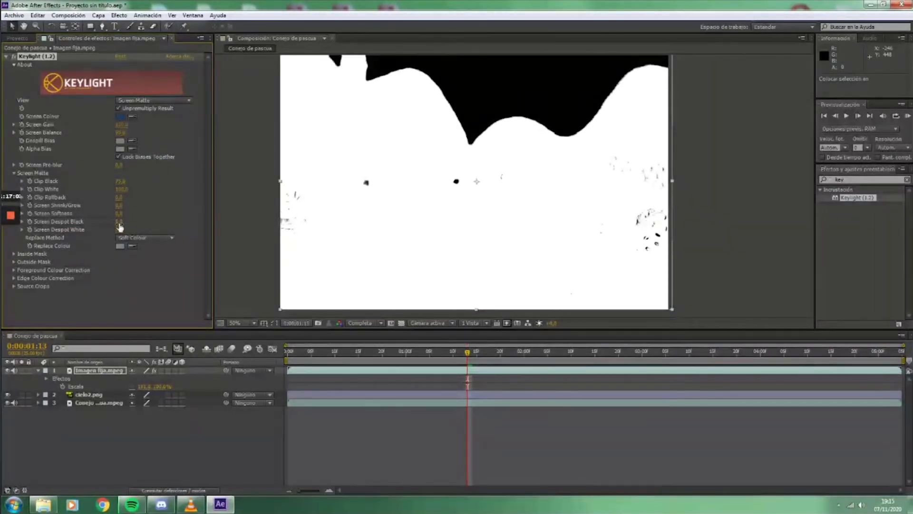
pyautogui.moveTo(93, 226)
pyautogui.mouseDown()
pyautogui.moveTo(190, 226)
pyautogui.moveTo(108, 233)
pyautogui.mouseUp()
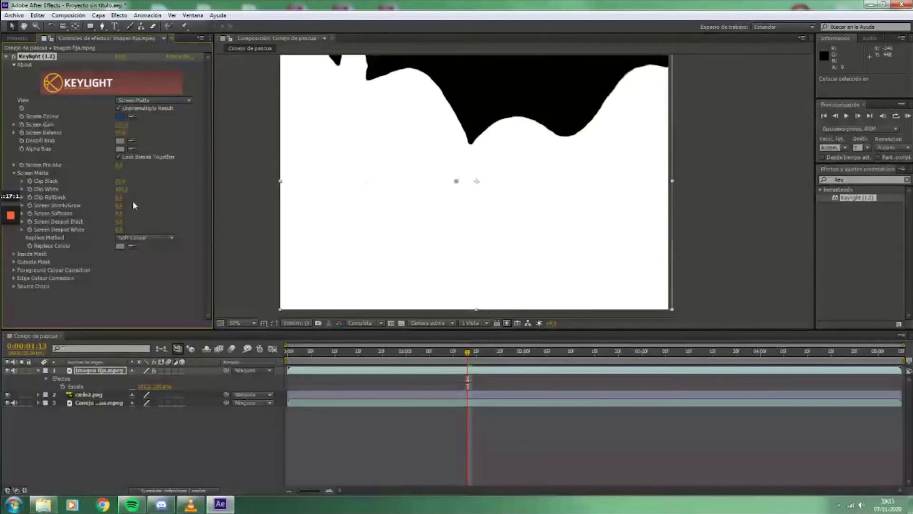
# - Return the Keylight view to Final Result, lower Screen Shrink/Grow slightly below zero and increase Screen Softness
pyautogui.click(159, 100)
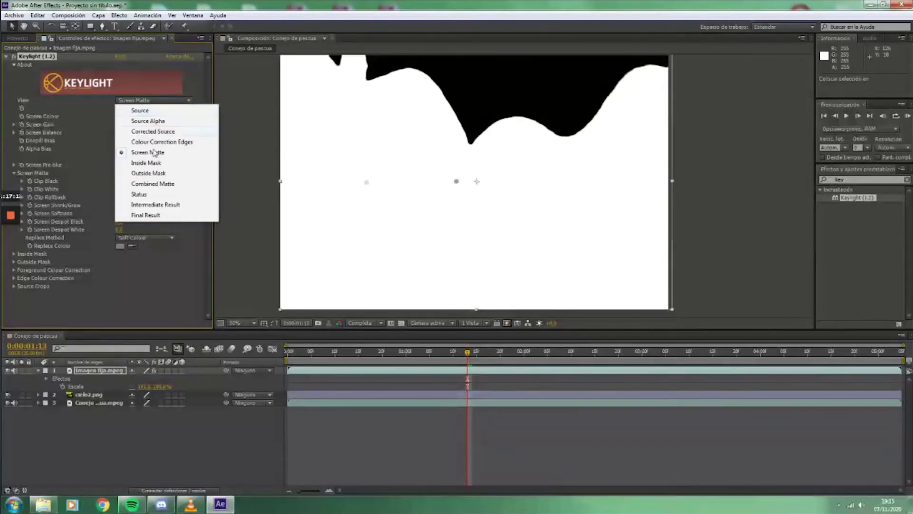
pyautogui.click(146, 215)
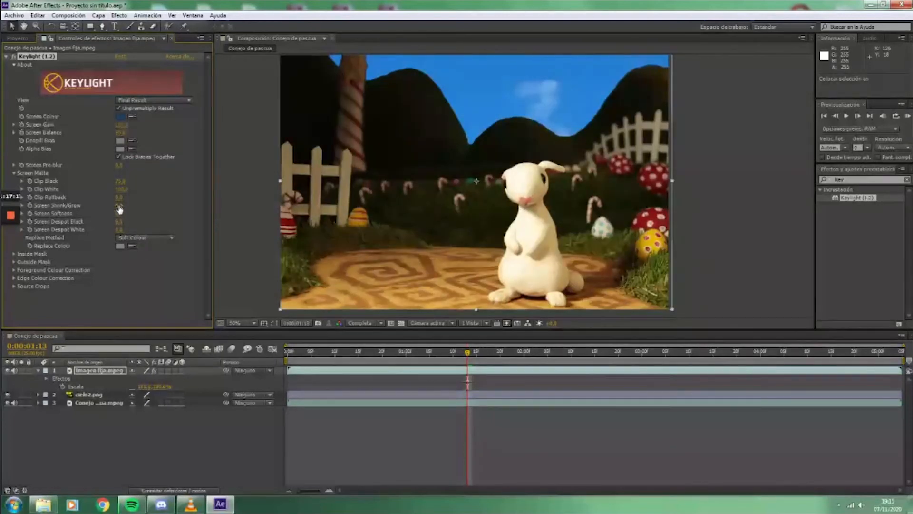
pyautogui.moveTo(119, 205); pyautogui.dragTo(153, 209)
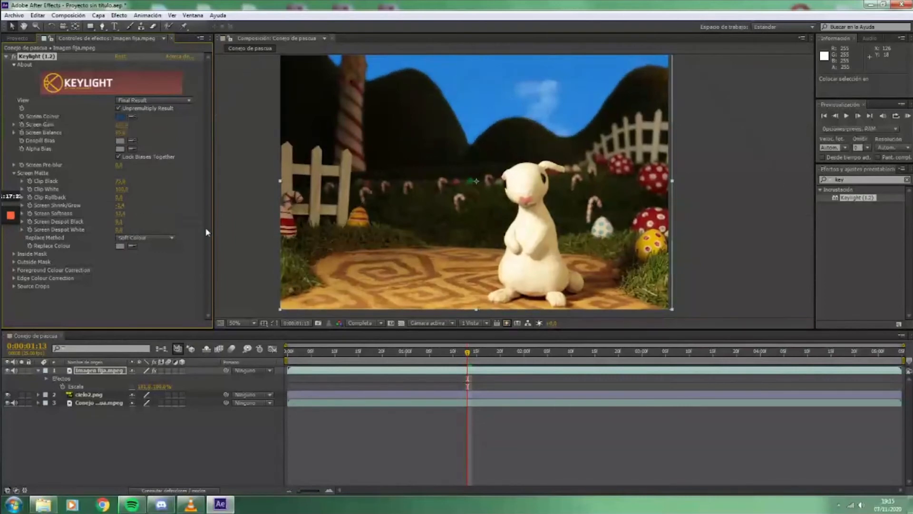
# - Return to 0:00:00:00 and toggle the Imagen fija.mpeg and cielo2.png layers off and on to compare with the original footage
pyautogui.moveTo(471, 353); pyautogui.dragTo(190, 396)
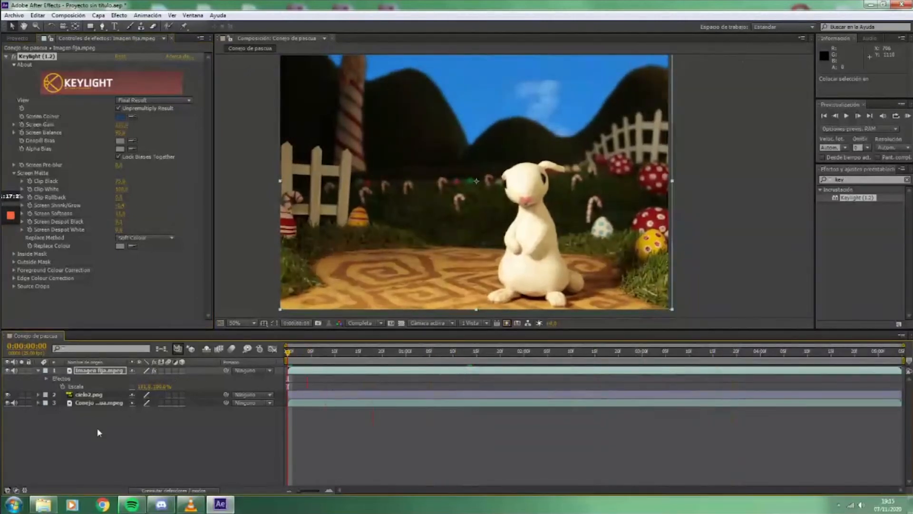
pyautogui.click(97, 427)
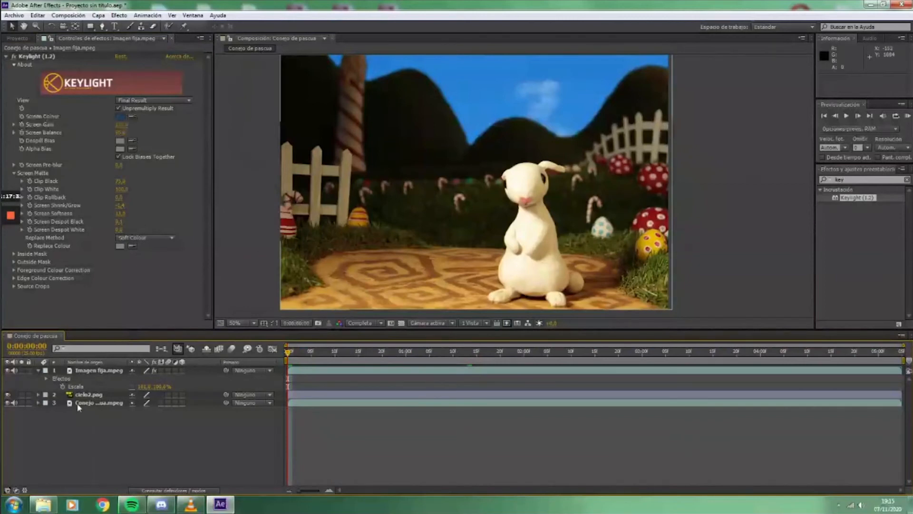
pyautogui.click(7, 370)
pyautogui.click(7, 394)
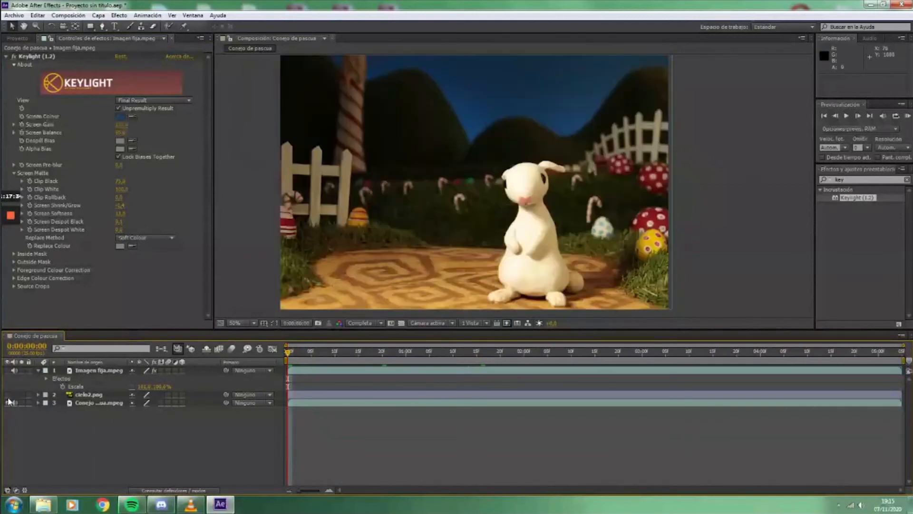
pyautogui.click(7, 371)
pyautogui.click(7, 394)
# - Reveal the position of the cielo2.png layer and add its first position keyframe at 0:00:00:00
pyautogui.click(88, 394)
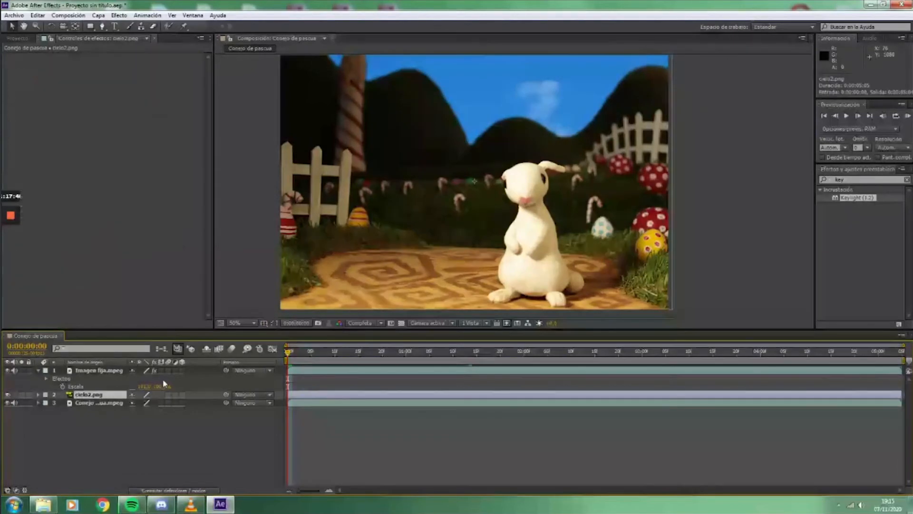
pyautogui.click(292, 354)
pyautogui.moveTo(292, 356); pyautogui.dragTo(285, 356)
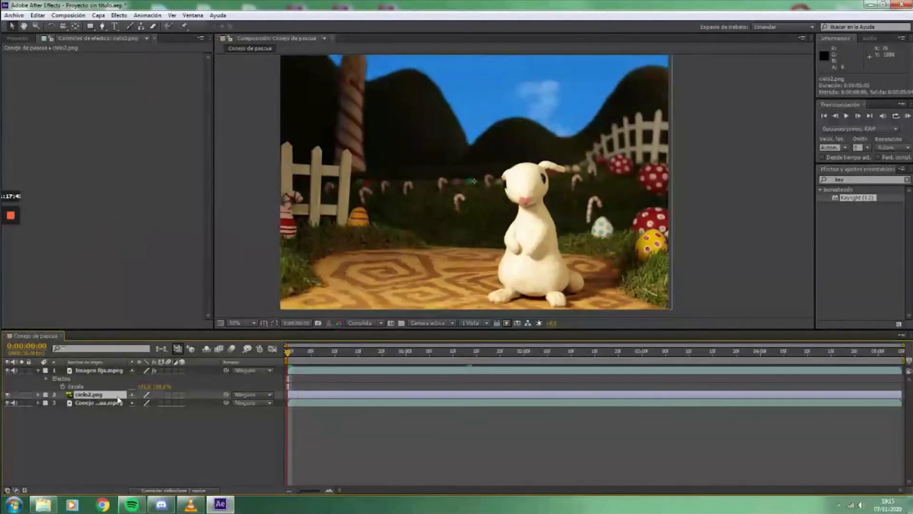
pyautogui.press('p')
pyautogui.click(134, 403)
pyautogui.click(62, 402)
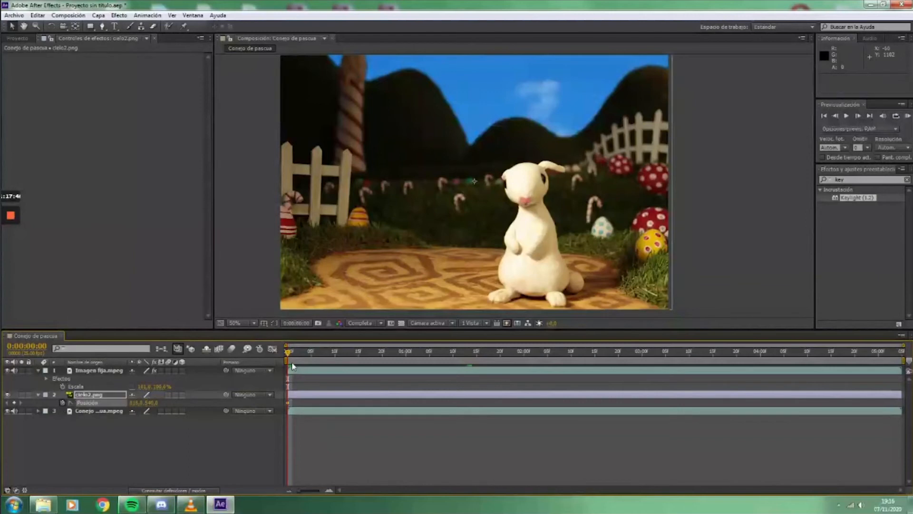
# - Add a second cielo2.png position keyframe at 0:00:02:00 with a larger X value, and preview the sky motion from the start
pyautogui.moveTo(293, 353); pyautogui.dragTo(523, 353)
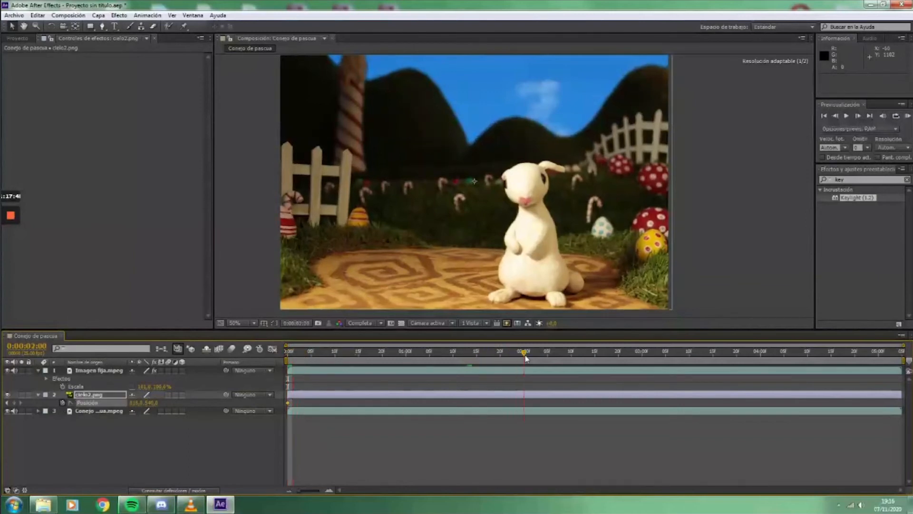
pyautogui.moveTo(137, 402); pyautogui.dragTo(323, 402)
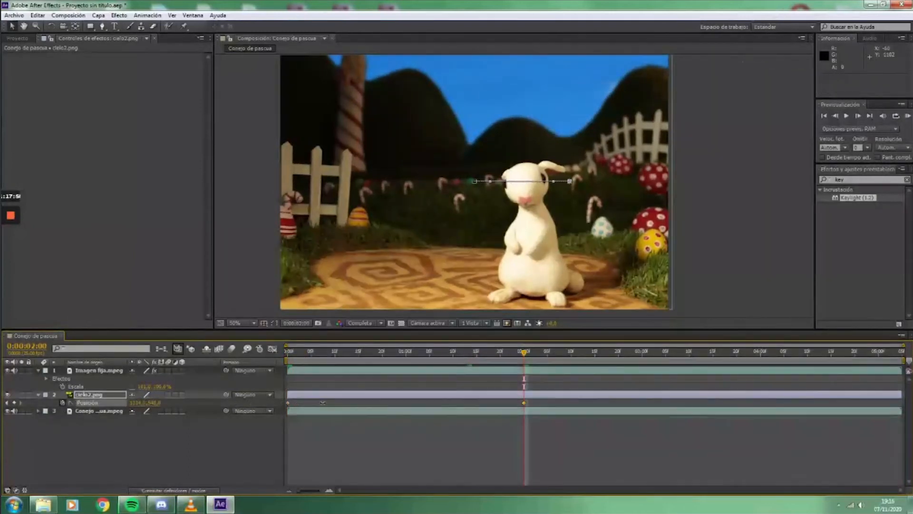
pyautogui.press('pagedown')
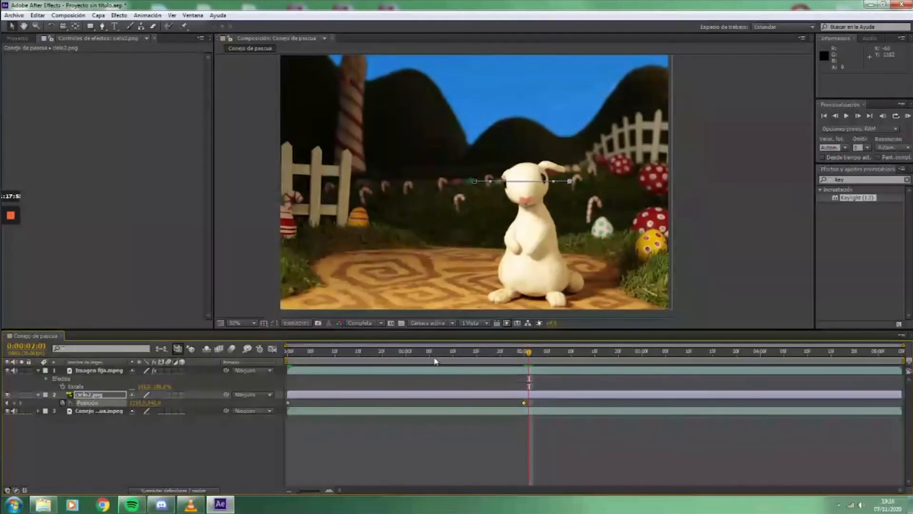
pyautogui.press('Home')
pyautogui.press('space')
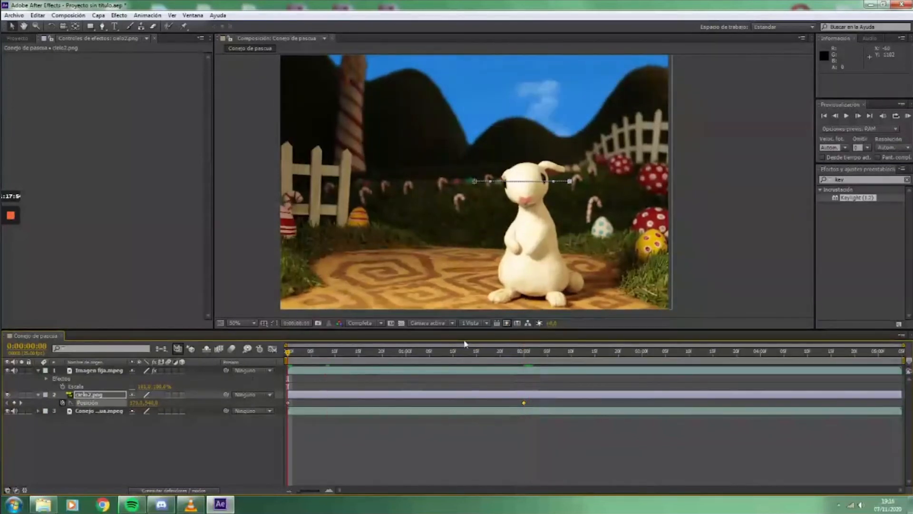
# - Change the cielo2.png start keyframe at 0:00:00:00, shifting the sky farther left and upward
pyautogui.moveTo(340, 355); pyautogui.dragTo(239, 365)
pyautogui.moveTo(150, 403); pyautogui.dragTo(225, 408)
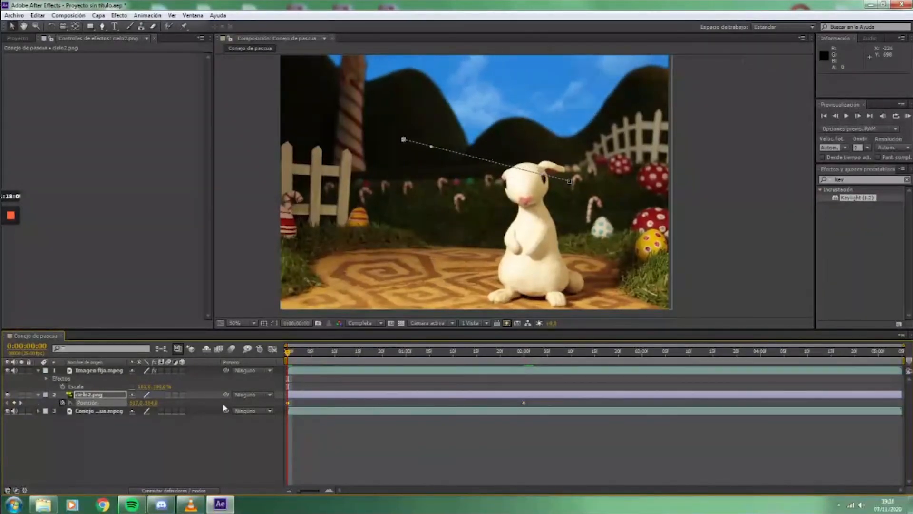
# - Shift the sky's start position farther left and replace its 0:00:02:00 keyframe with one at 0:00:05:04 using a slightly larger X value
pyautogui.moveTo(138, 405); pyautogui.dragTo(104, 405)
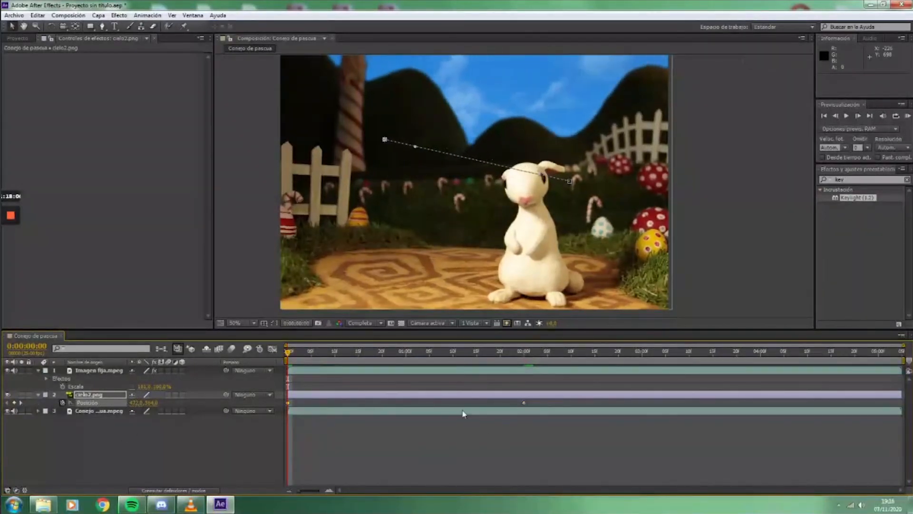
pyautogui.click(523, 404)
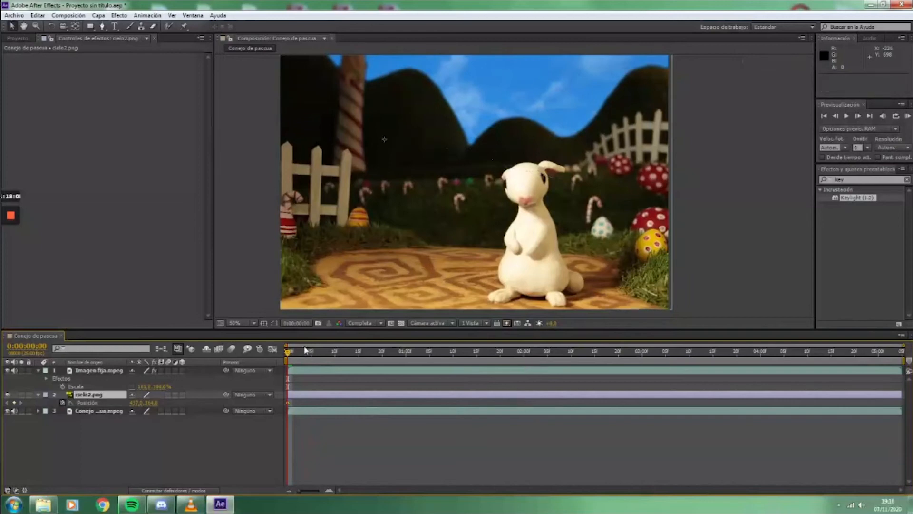
pyautogui.moveTo(288, 354); pyautogui.dragTo(897, 368)
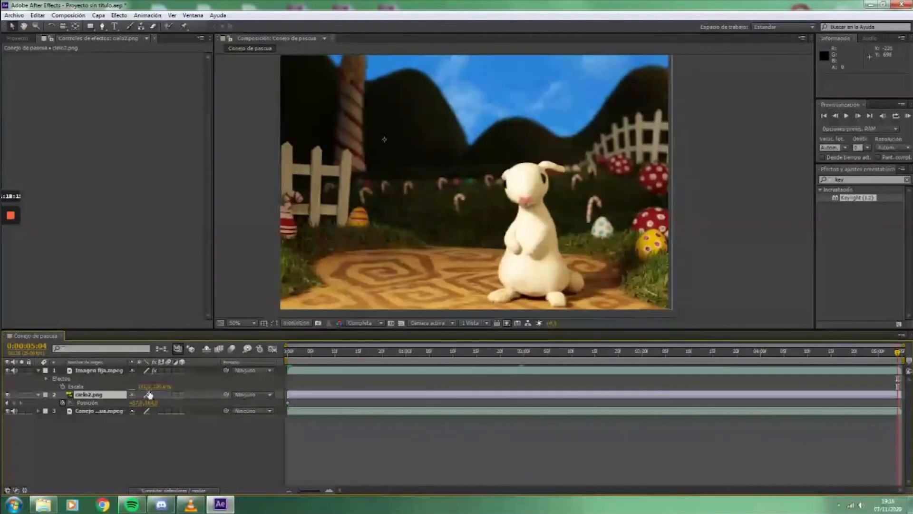
pyautogui.moveTo(137, 403)
pyautogui.mouseDown()
pyautogui.moveTo(237, 403)
pyautogui.moveTo(226, 404)
pyautogui.mouseUp()
pyautogui.moveTo(895, 355); pyautogui.dragTo(236, 364)
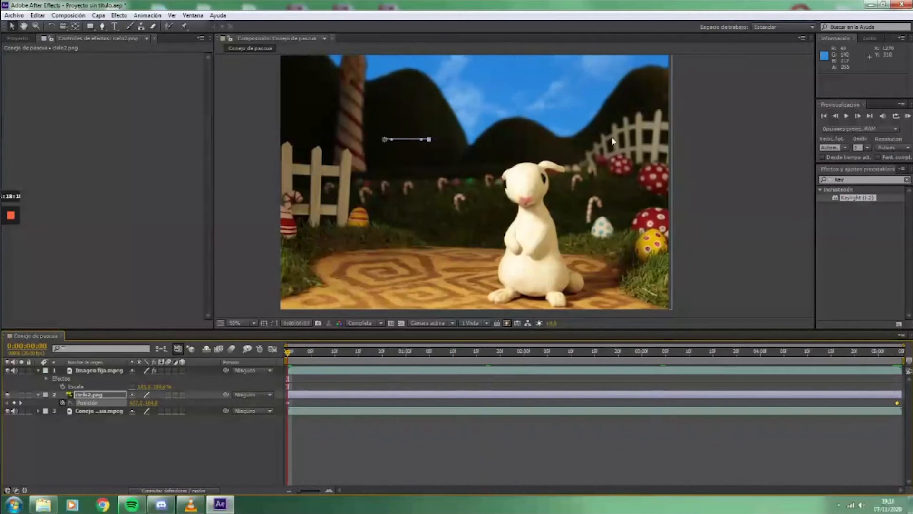
# - Apply Gaussian Blur (Desenfoque gaussiano) to cielo2.png, raise its blurriness slightly, and preview the sky motion from the start
pyautogui.click(89, 397)
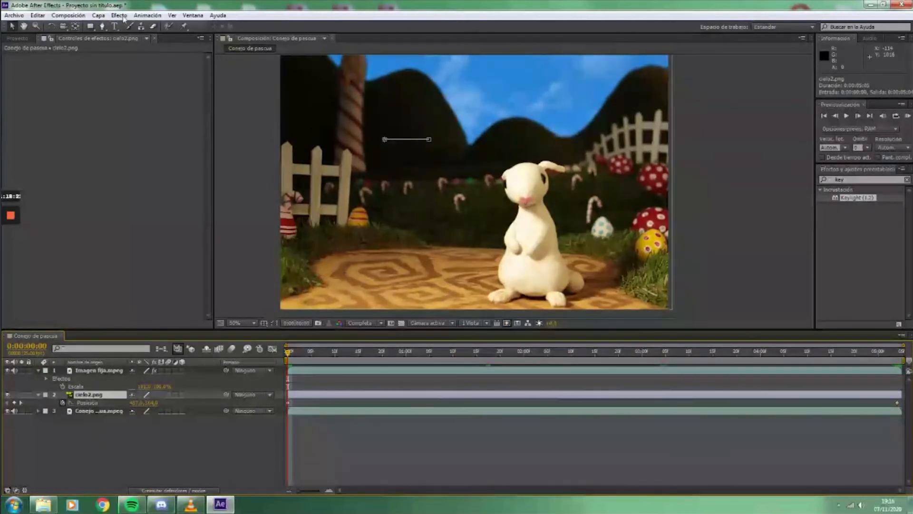
pyautogui.click(119, 15)
pyautogui.moveTo(180, 115)
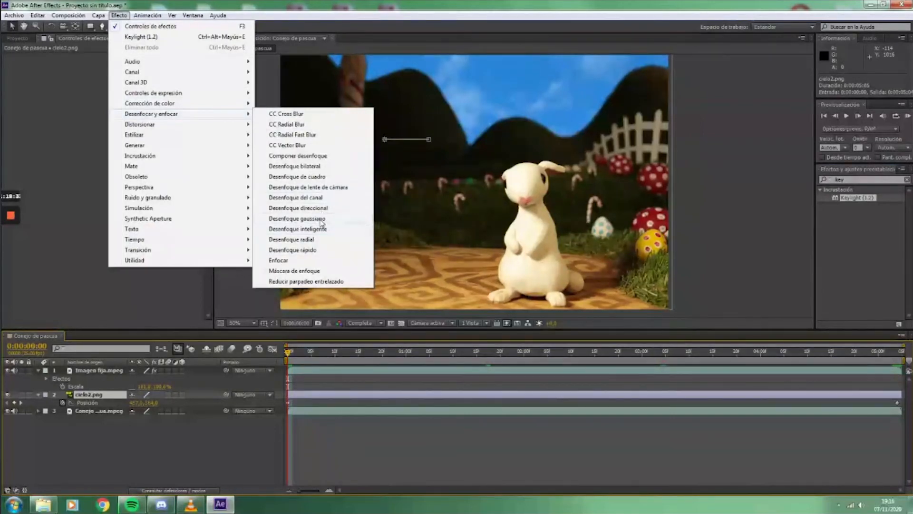
pyautogui.click(297, 218)
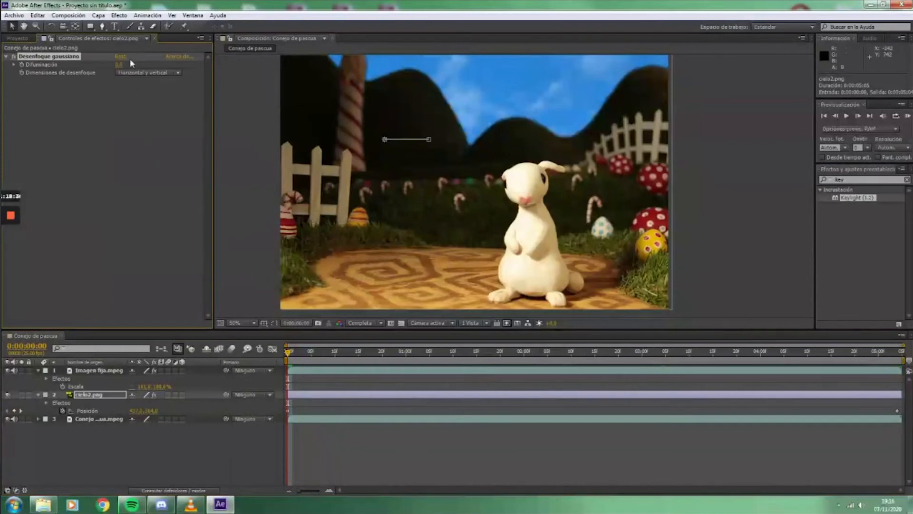
pyautogui.moveTo(119, 67); pyautogui.dragTo(142, 64)
pyautogui.moveTo(299, 351); pyautogui.dragTo(453, 350)
pyautogui.press('space')
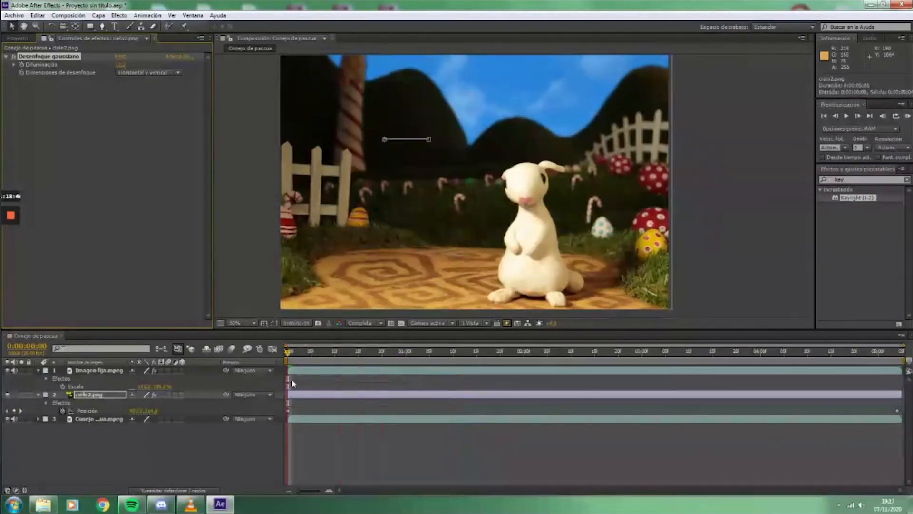
pyautogui.moveTo(426, 391); pyautogui.dragTo(214, 418)
# - Collapse the layer properties and start a Pen mask on Imagen fija.mpeg, running down just outside the frame's left edge
pyautogui.click(38, 395)
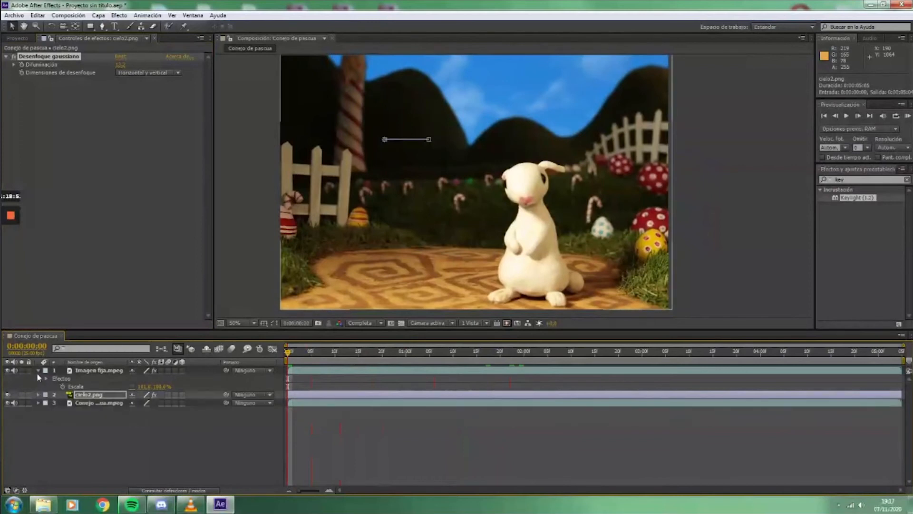
pyautogui.click(39, 370)
pyautogui.click(88, 371)
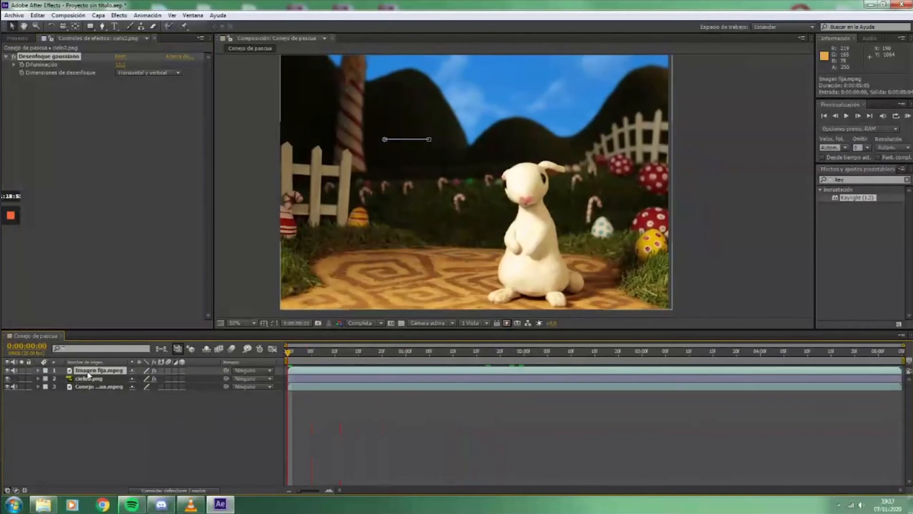
pyautogui.click(102, 27)
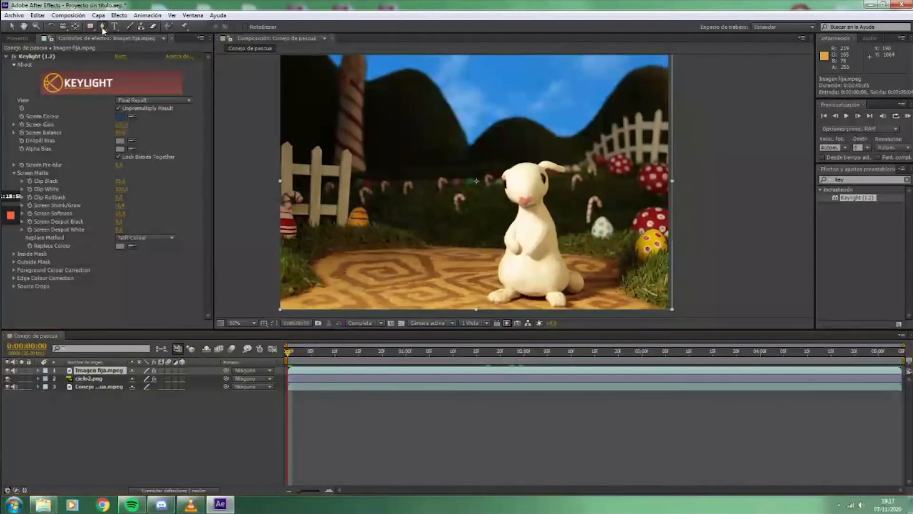
pyautogui.moveTo(244, 118); pyautogui.dragTo(241, 143)
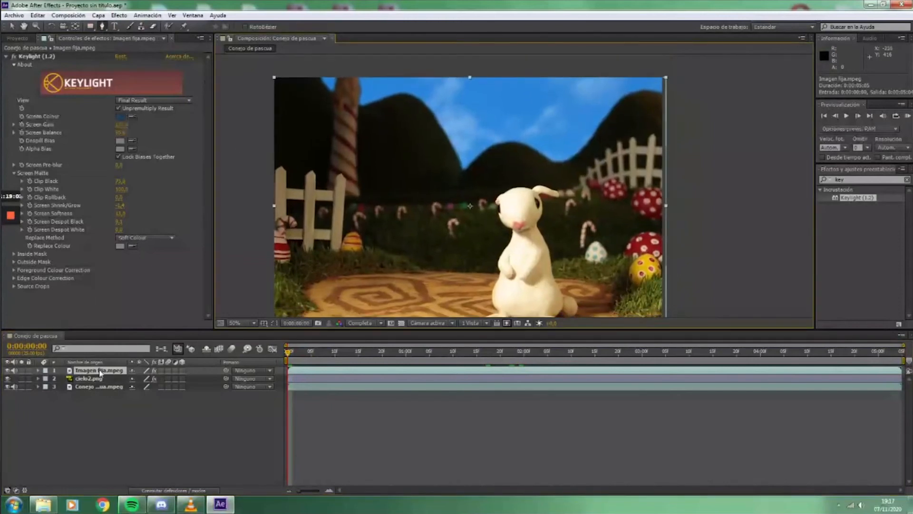
pyautogui.click(270, 71)
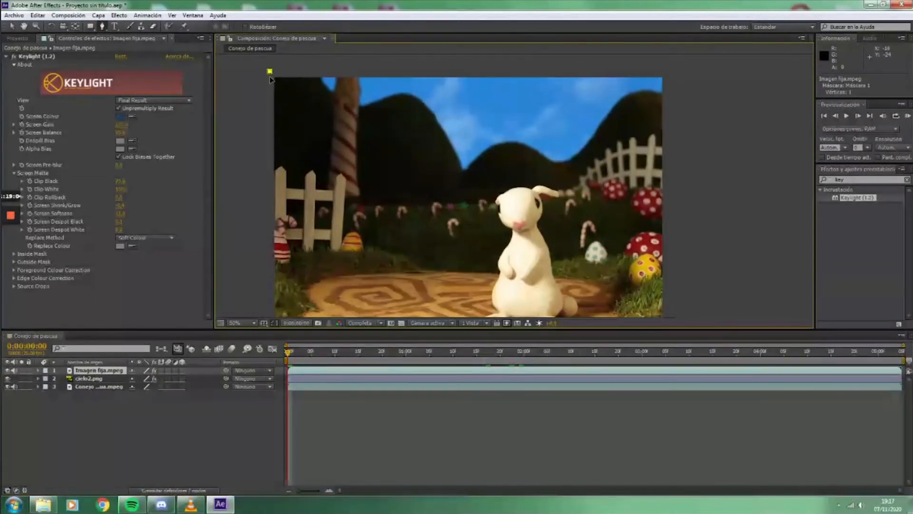
pyautogui.click(270, 172)
# - Trace the mask around the tops of the left fence and across the base of the hills toward the bunny's head
pyautogui.scroll(1, 276, 170)
pyautogui.moveTo(495, 197); pyautogui.dragTo(268, 189)
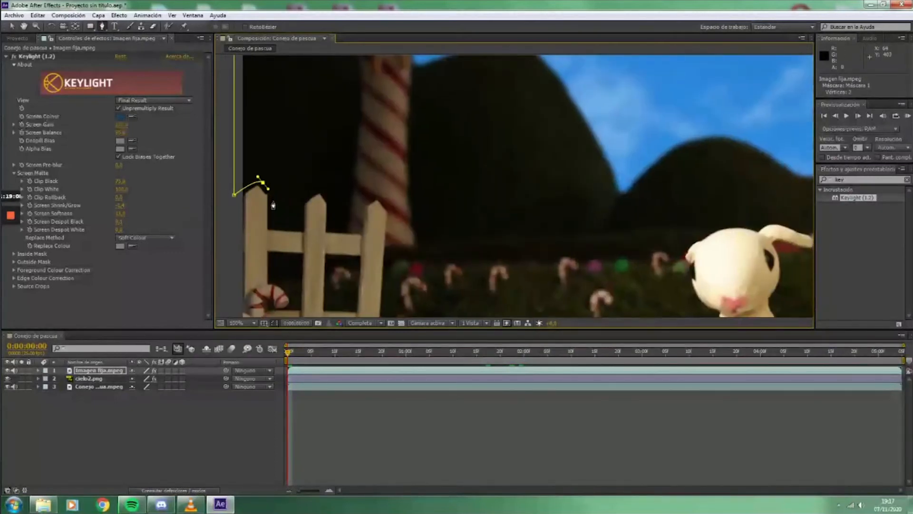
pyautogui.click(271, 228)
pyautogui.click(300, 229)
pyautogui.click(301, 203)
pyautogui.click(329, 230)
pyautogui.click(360, 232)
pyautogui.click(378, 200)
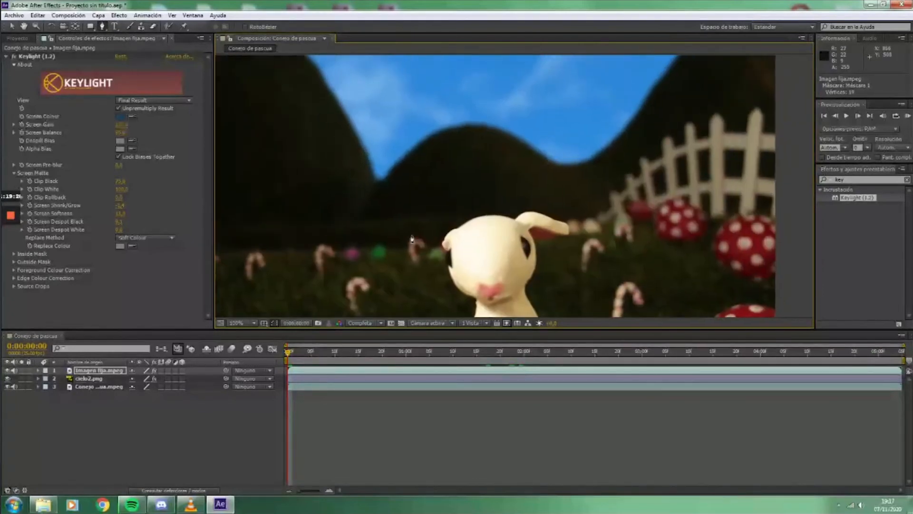
pyautogui.click(415, 232)
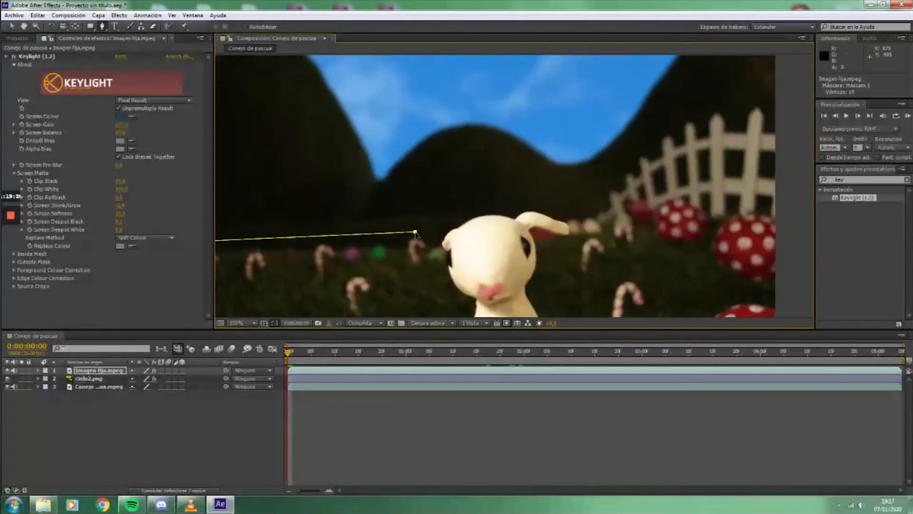
# - Hide Imagen fija.mpeg and cielo2.png, go to 0:00:01:04, and continue the mask over the bunny's head and ears with clearance for its movement
pyautogui.moveTo(330, 353); pyautogui.dragTo(500, 365)
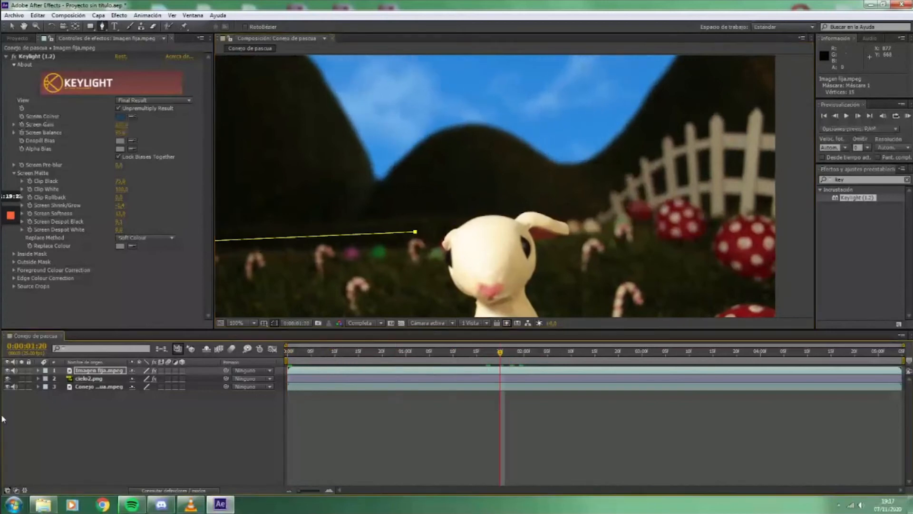
pyautogui.click(8, 370)
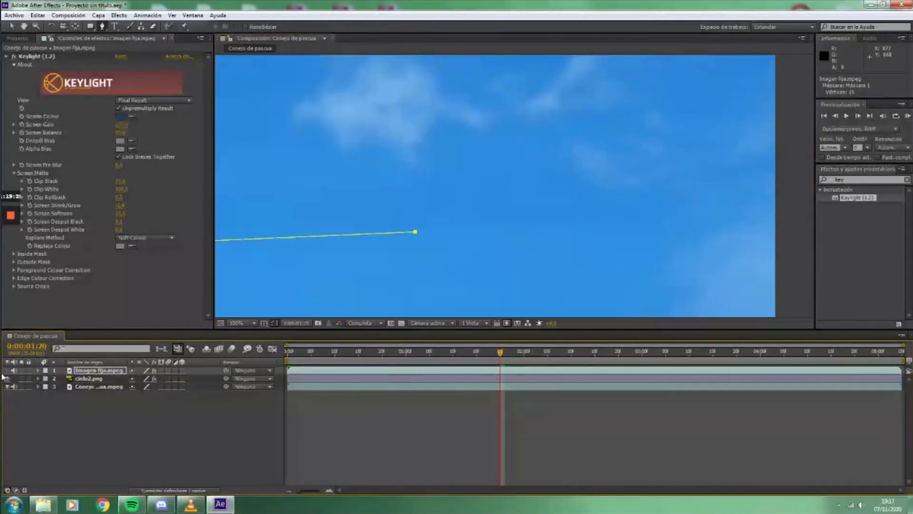
pyautogui.click(7, 379)
pyautogui.moveTo(500, 353); pyautogui.dragTo(425, 356)
pyautogui.moveTo(430, 198); pyautogui.dragTo(446, 195)
pyautogui.click(491, 182)
pyautogui.click(577, 186)
pyautogui.click(606, 216)
# - Carry the mask past the frame's right edge and above its top, and close it at the first vertex
pyautogui.moveTo(704, 289); pyautogui.dragTo(425, 250)
pyautogui.moveTo(511, 252); pyautogui.dragTo(518, 269)
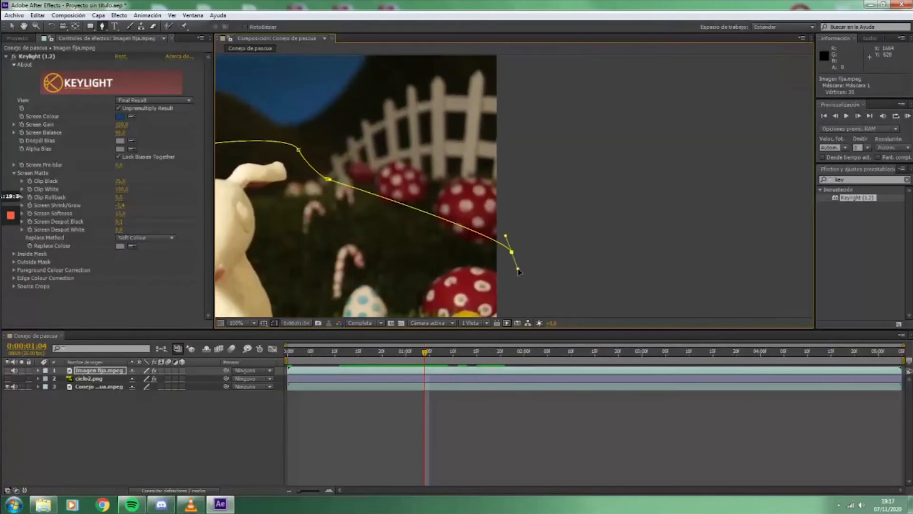
pyautogui.moveTo(533, 150); pyautogui.dragTo(535, 343)
pyautogui.click(514, 102)
pyautogui.moveTo(247, 147); pyautogui.dragTo(457, 145)
pyautogui.click(301, 194)
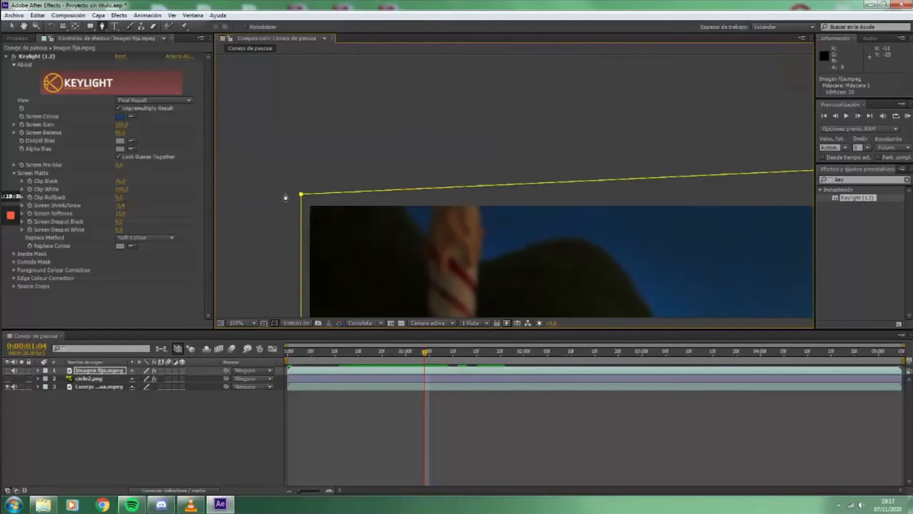
# - Show cielo2.png and Imagen fija.mpeg again and reveal the new mask in the Imagen fija.mpeg layer
pyautogui.click(7, 378)
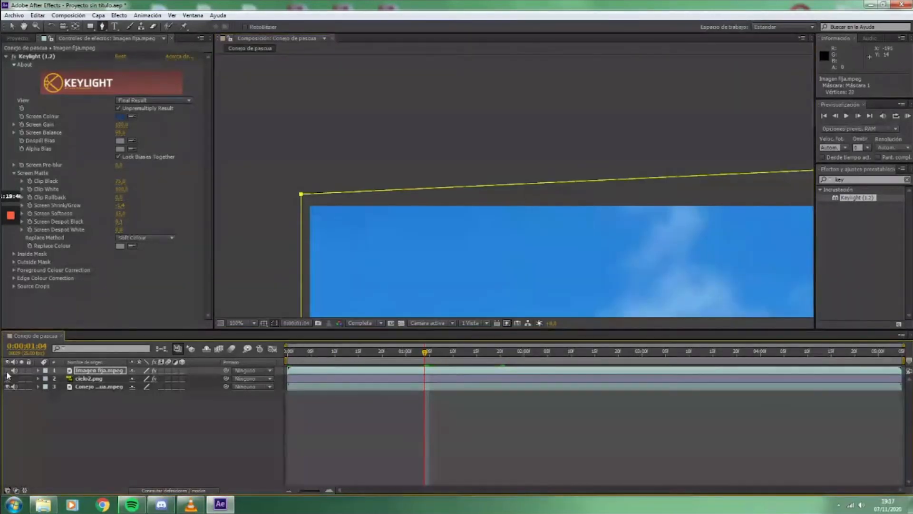
pyautogui.click(38, 370)
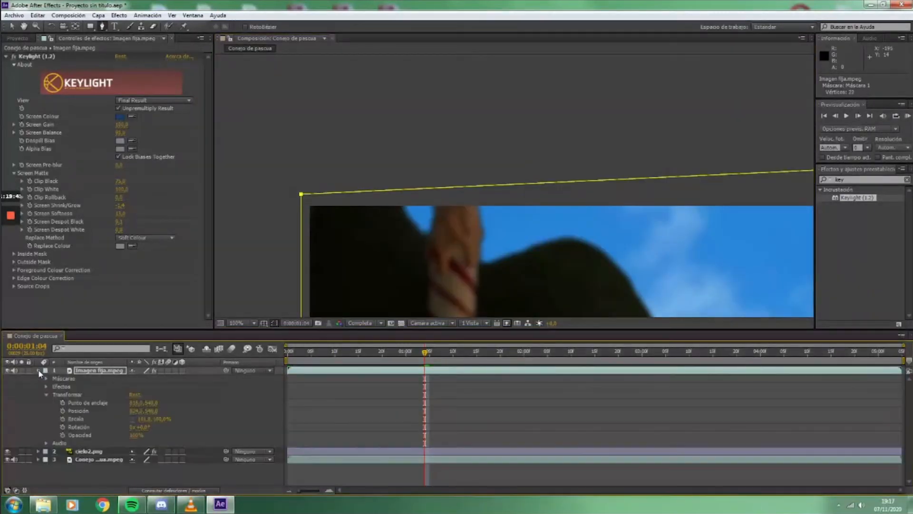
pyautogui.click(62, 381)
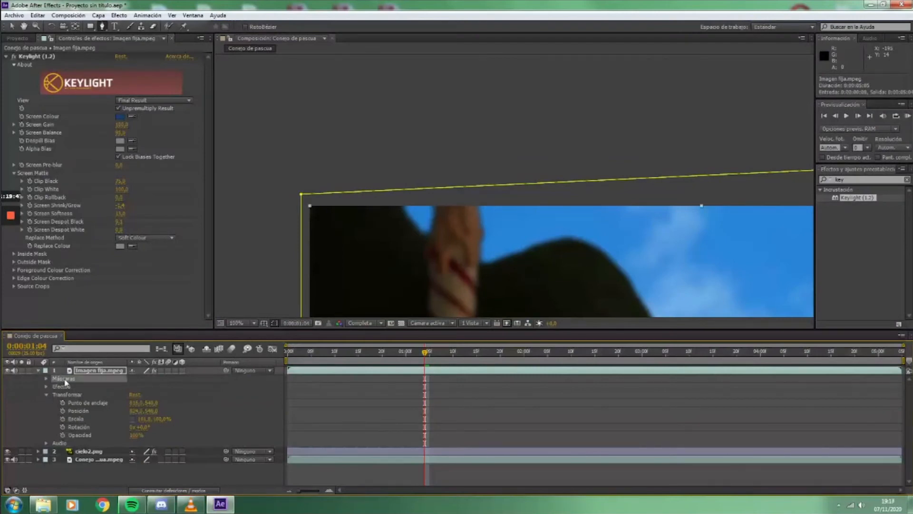
pyautogui.click(47, 379)
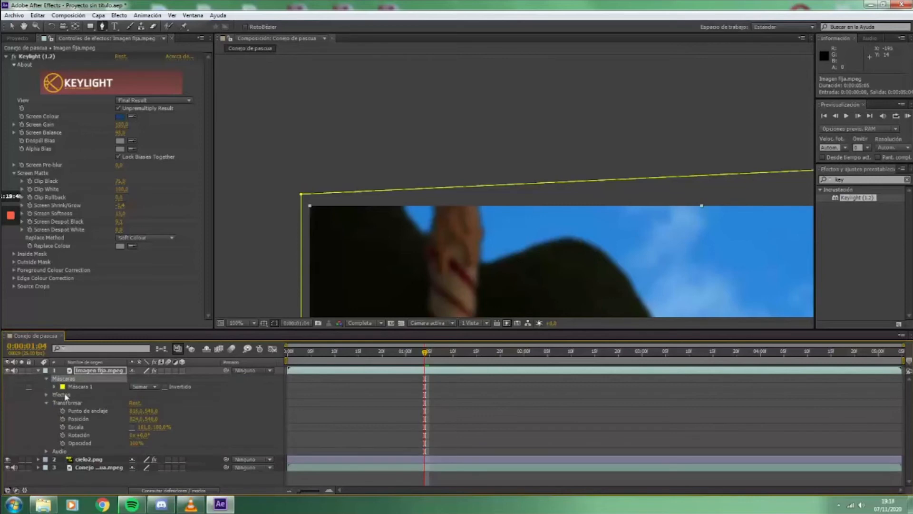
# - Invert Máscara 1 on the Imagen fija.mpeg layer
pyautogui.click(53, 386)
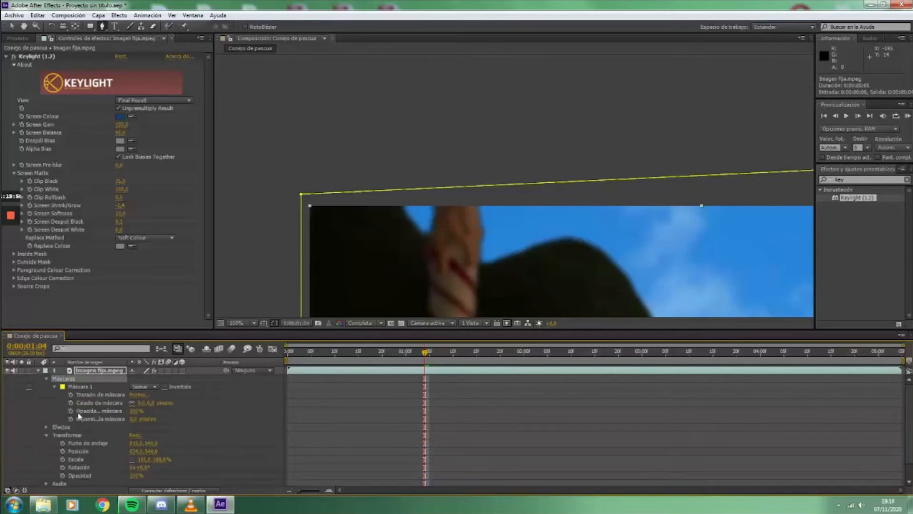
pyautogui.click(54, 387)
pyautogui.click(46, 378)
pyautogui.moveTo(542, 236); pyautogui.dragTo(310, 110)
pyautogui.scroll(-1, 366, 143)
pyautogui.moveTo(503, 210); pyautogui.dragTo(491, 181)
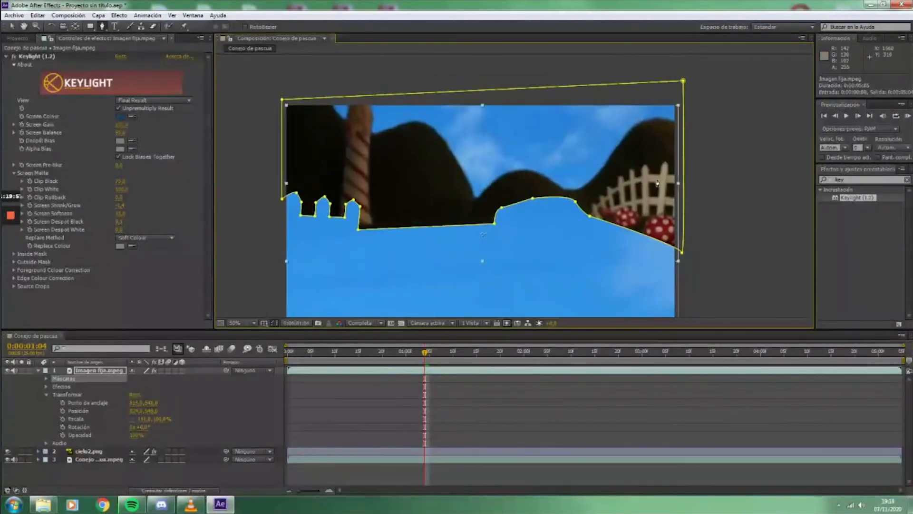
pyautogui.click(47, 379)
pyautogui.click(165, 387)
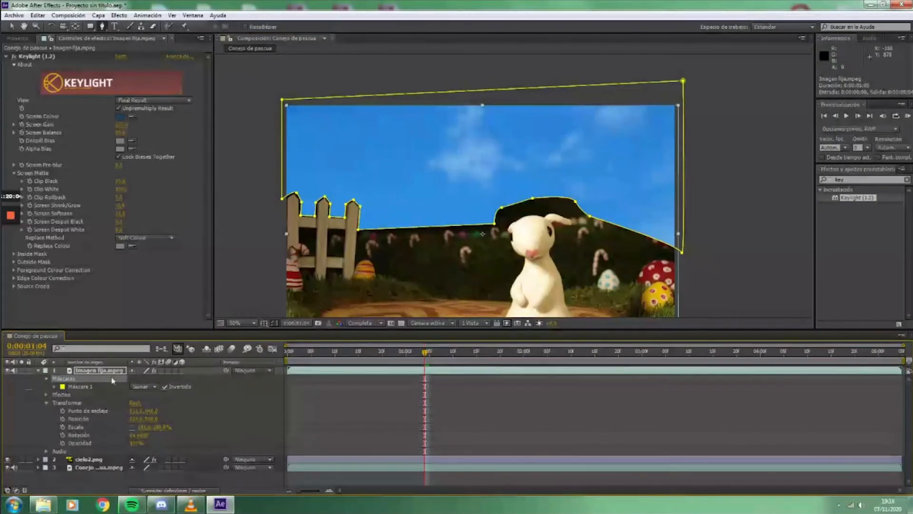
# - Inspect the masked Imagen fija.mpeg alone over the transparency grid, with the two layers below temporarily hidden
pyautogui.click(8, 467)
pyautogui.click(7, 459)
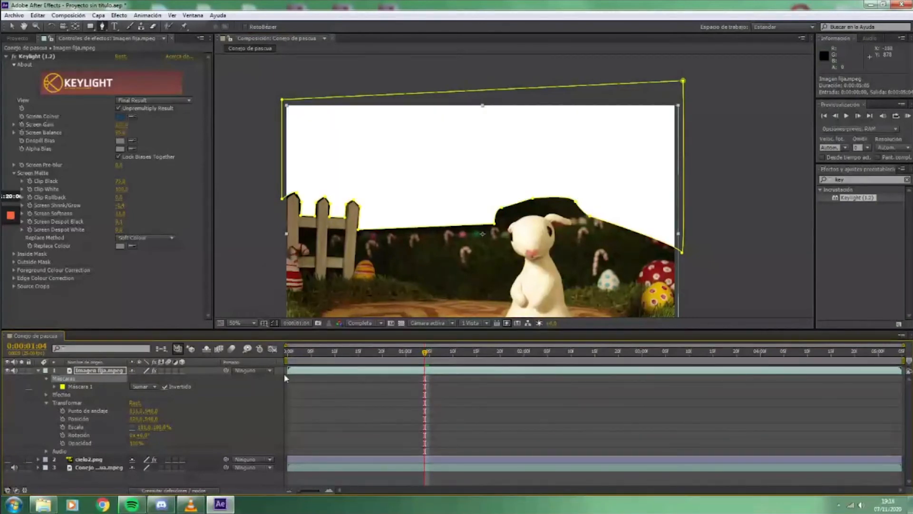
pyautogui.click(401, 323)
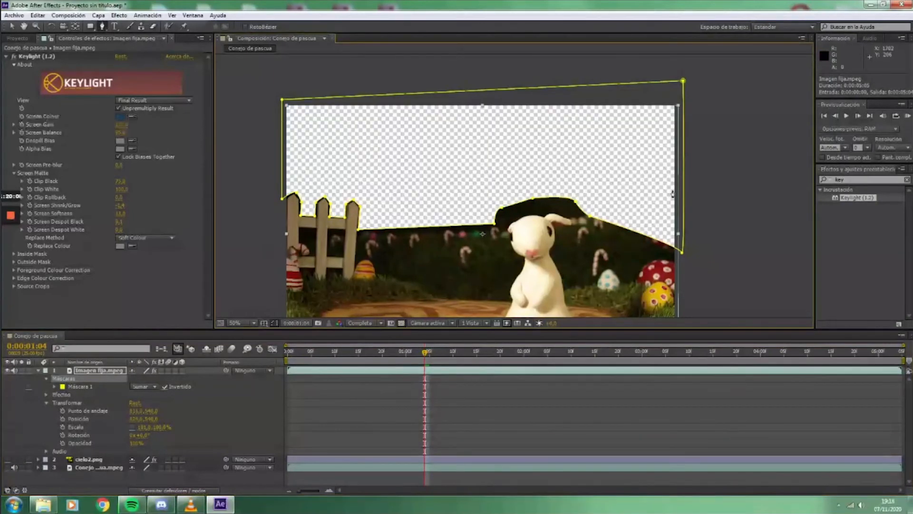
pyautogui.click(401, 322)
pyautogui.click(7, 467)
pyautogui.click(7, 459)
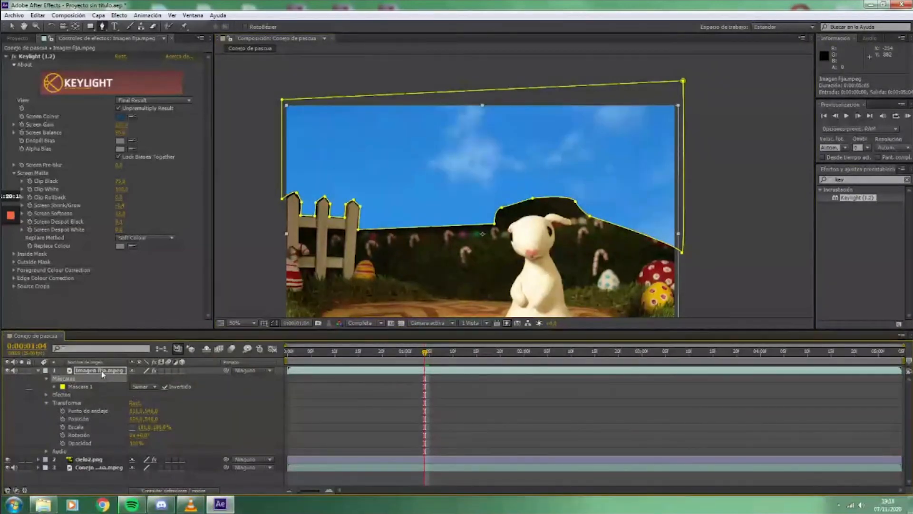
# - Select the cielo2.png layer and hide it, comparing the scene with and without the sky
pyautogui.click(88, 459)
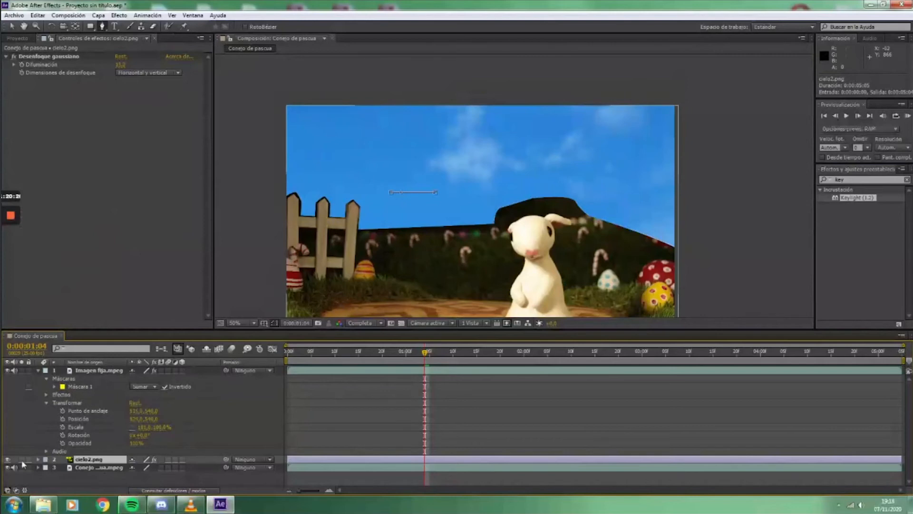
pyautogui.click(8, 459)
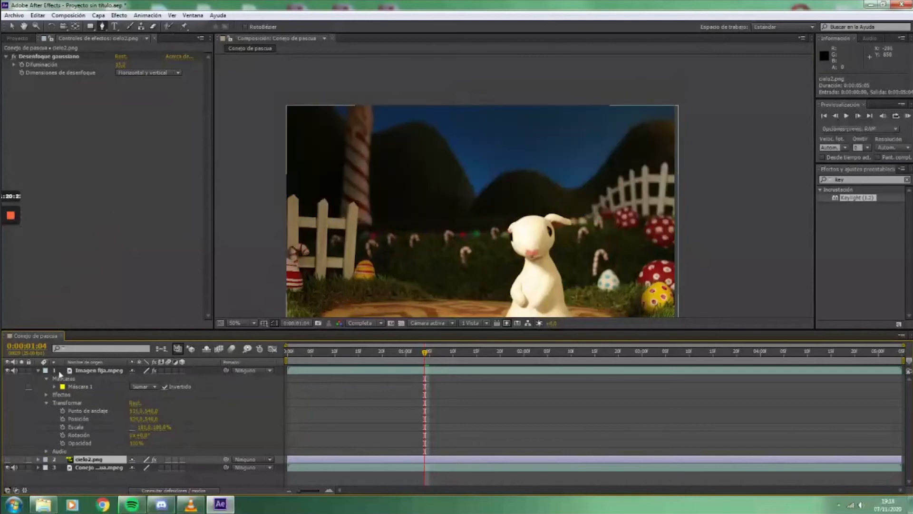
pyautogui.click(7, 460)
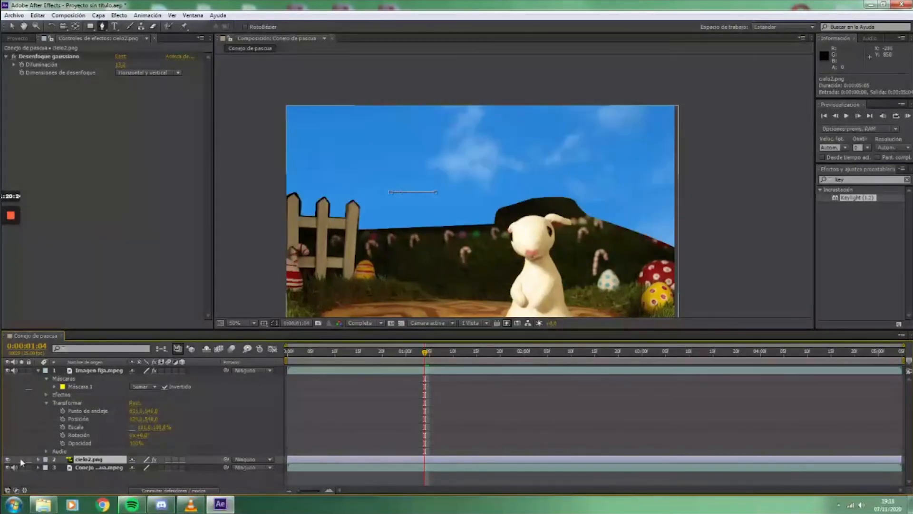
pyautogui.click(7, 460)
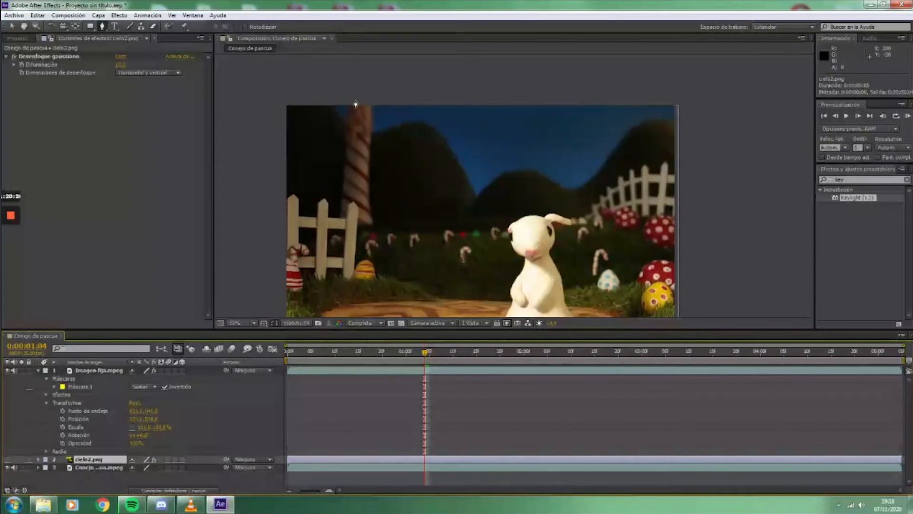
# - Start a Pen mask on cielo2.png above the frame's left corner, running below the candy column, the left hill and the central hill
pyautogui.moveTo(611, 85); pyautogui.dragTo(560, 151)
pyautogui.press('h')
pyautogui.scroll(1, 289, 216)
pyautogui.moveTo(324, 249); pyautogui.dragTo(479, 210)
pyautogui.press('g')
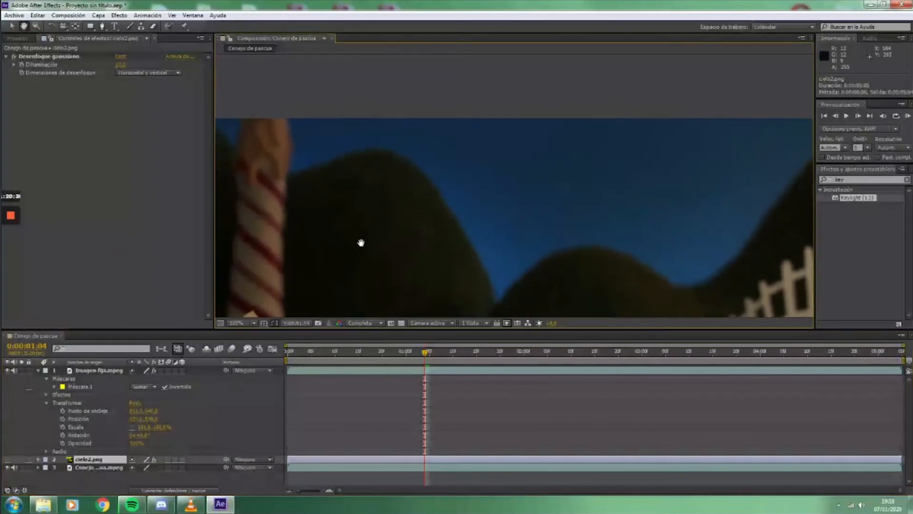
pyautogui.moveTo(361, 243); pyautogui.dragTo(482, 244)
pyautogui.click(287, 103)
pyautogui.click(407, 227)
pyautogui.click(500, 179)
pyautogui.moveTo(517, 207); pyautogui.dragTo(380, 89)
pyautogui.click(436, 219)
pyautogui.click(542, 207)
pyautogui.click(575, 162)
pyautogui.click(677, 200)
# - Continue the cielo2.png mask across the right hill and outside the frame, close it above the image, and show the layer again
pyautogui.moveTo(753, 181); pyautogui.dragTo(446, 221)
pyautogui.click(594, 180)
pyautogui.hotkey('ctrl', 'z')
pyautogui.click(528, 127)
pyautogui.click(657, 136)
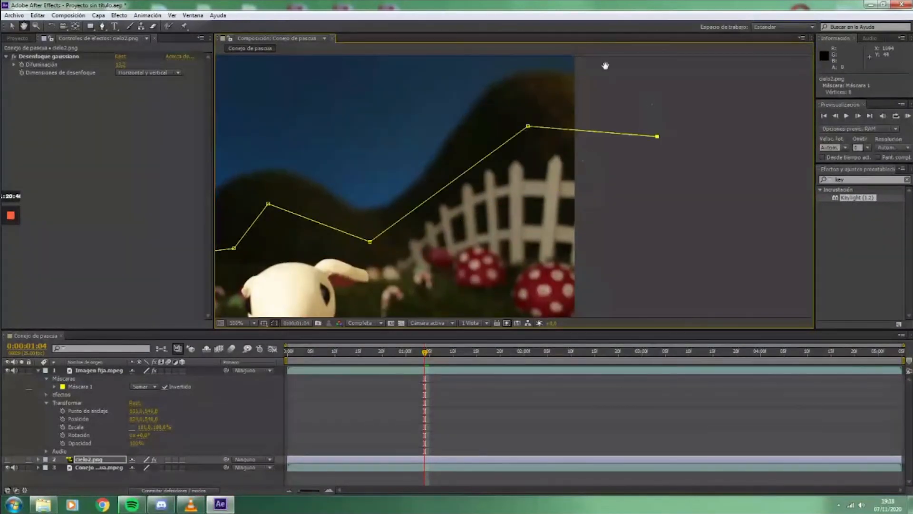
pyautogui.moveTo(605, 66); pyautogui.dragTo(609, 157)
pyautogui.click(609, 119)
pyautogui.moveTo(259, 117); pyautogui.dragTo(784, 186)
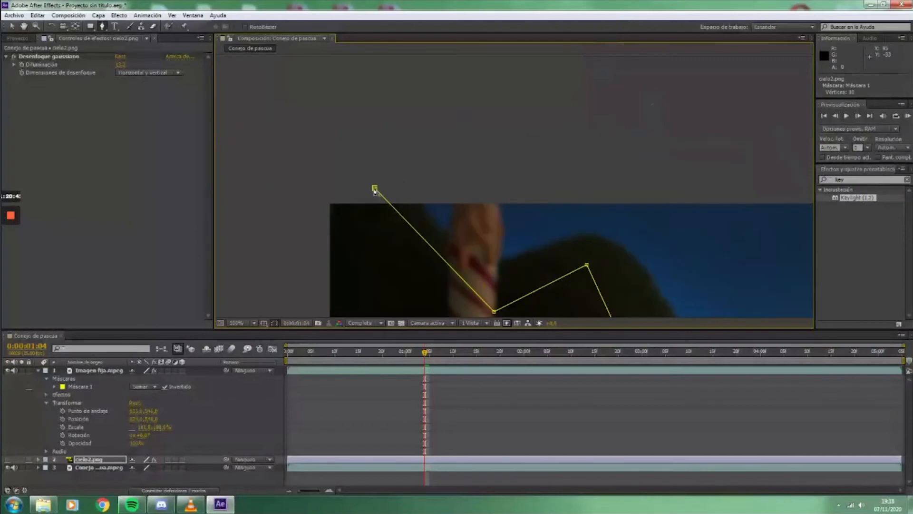
pyautogui.click(374, 188)
pyautogui.scroll(-1, 457, 180)
pyautogui.moveTo(463, 224); pyautogui.dragTo(276, 162)
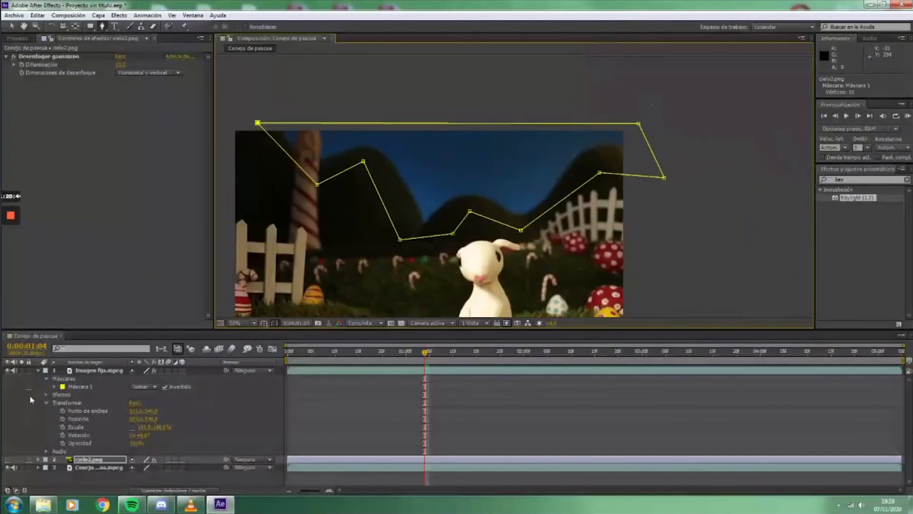
pyautogui.click(7, 460)
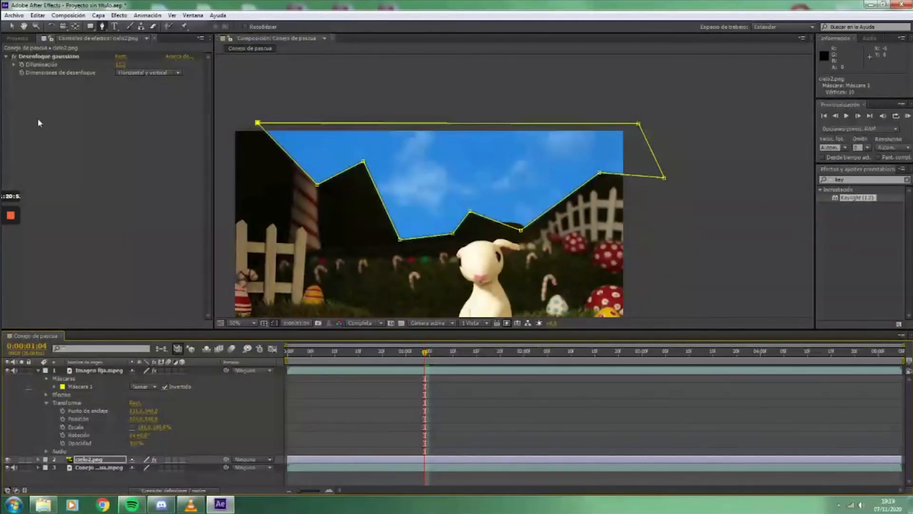
# - Try cielo2.png beneath the rabbit footage layer and return it to second place in the layer order
pyautogui.click(74, 370)
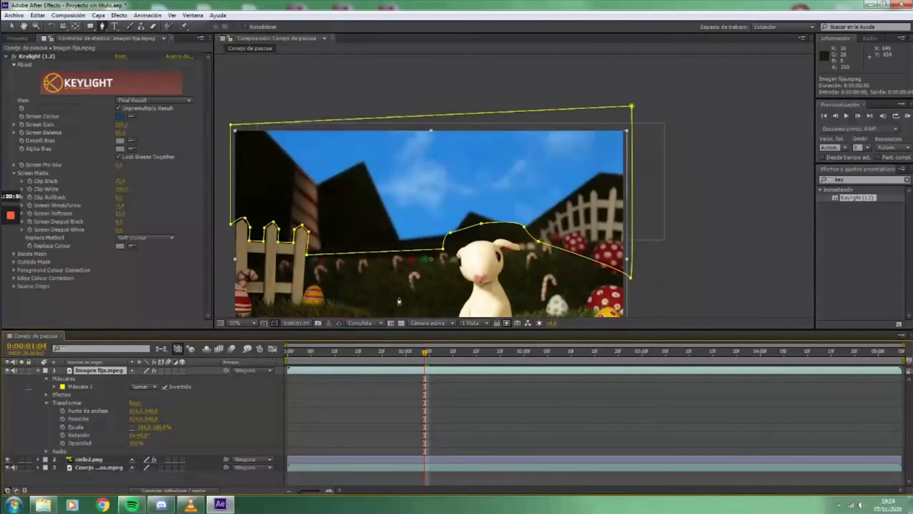
pyautogui.click(87, 460)
pyautogui.moveTo(87, 470); pyautogui.dragTo(93, 458)
pyautogui.hotkey('ctrl', 'z')
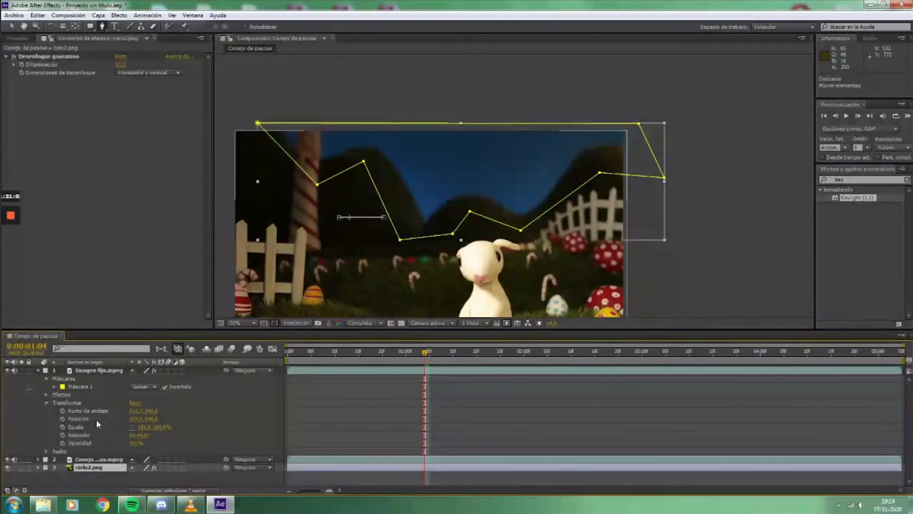
pyautogui.moveTo(78, 468); pyautogui.dragTo(80, 455)
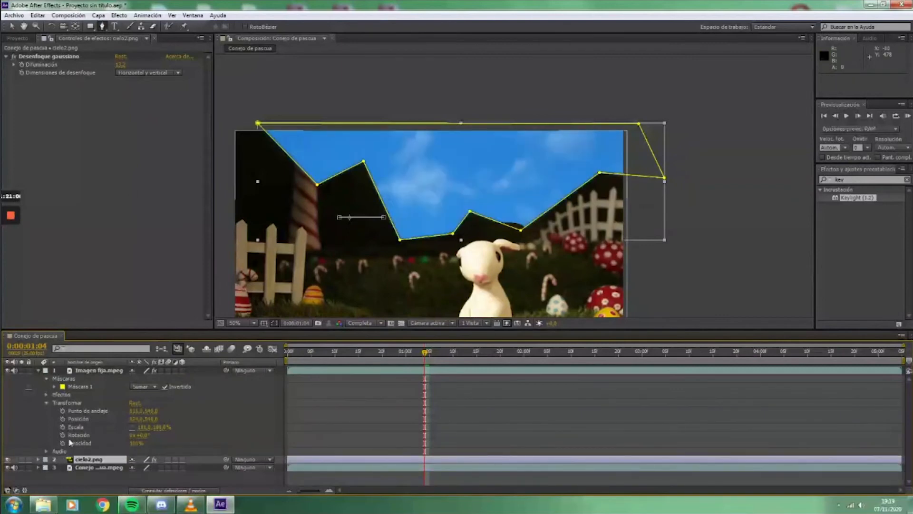
# - Try the composition without Máscara 1 on cielo2.png by deleting the mask, and undo the deletion
pyautogui.click(39, 461)
pyautogui.click(74, 433)
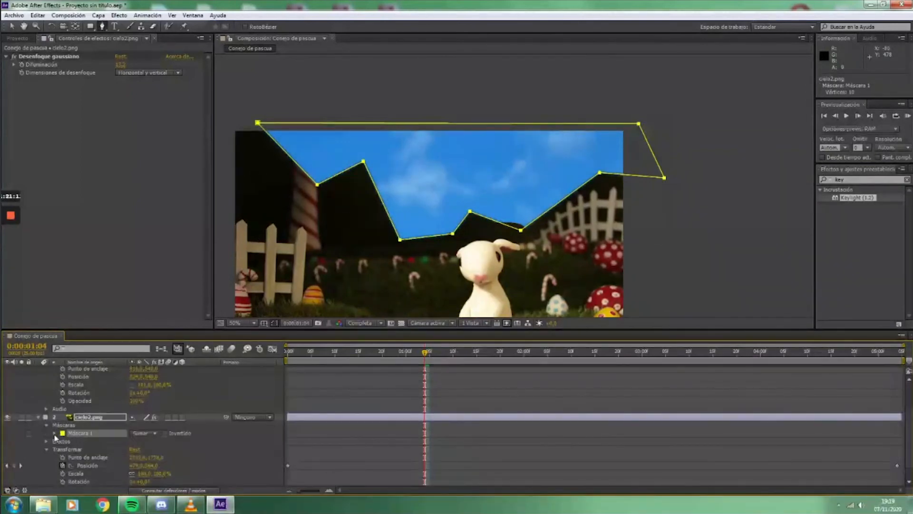
pyautogui.press('Delete')
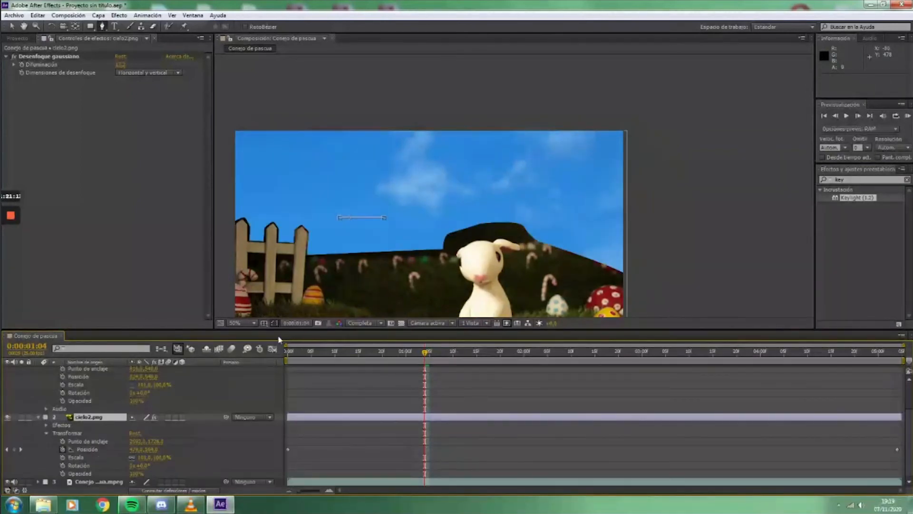
pyautogui.scroll(2, 66, 390)
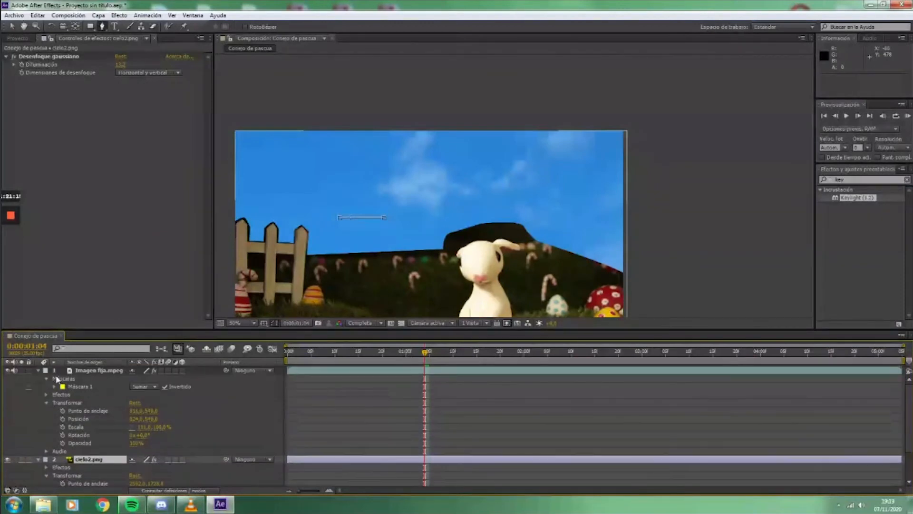
pyautogui.hotkey('ctrl', 'z')
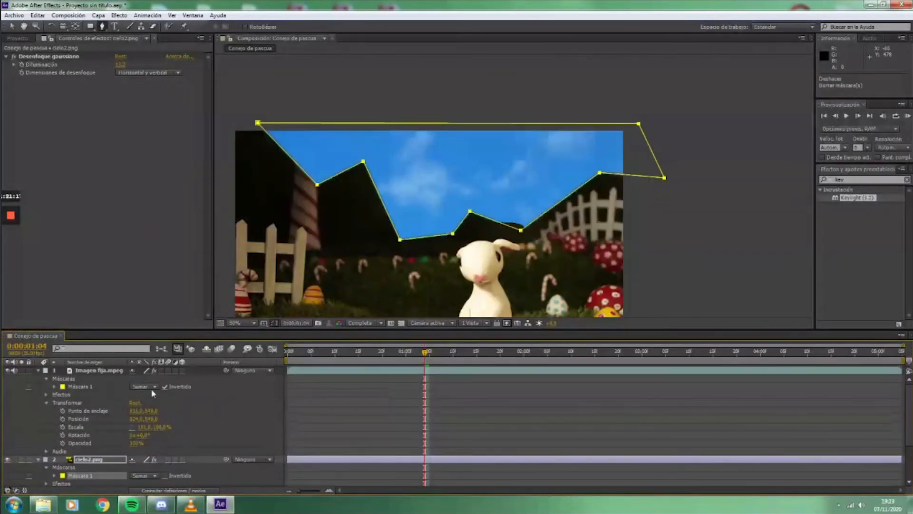
# - Turn off Invertido for Máscara 1 on Imagen fija.mpeg and try shifting the whole cielo2.png mask slightly upward
pyautogui.click(164, 386)
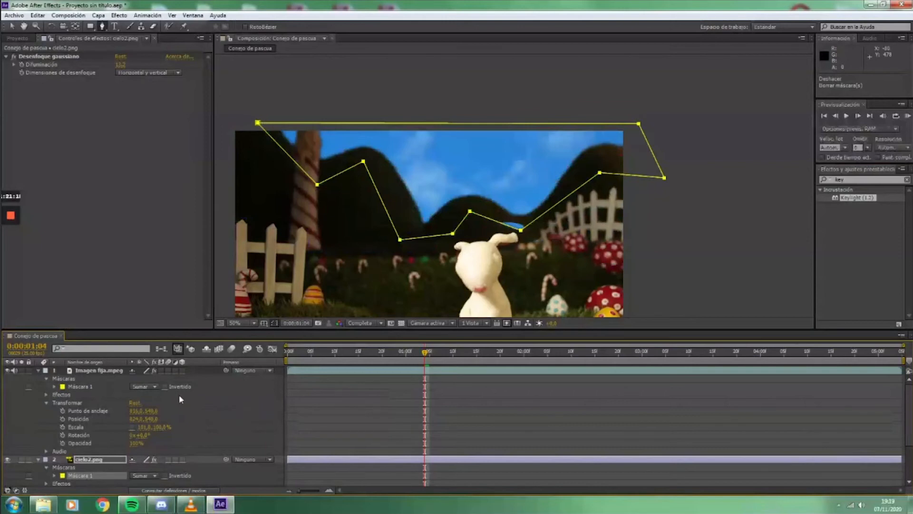
pyautogui.scroll(1, 369, 247)
pyautogui.moveTo(369, 246); pyautogui.dragTo(607, 216)
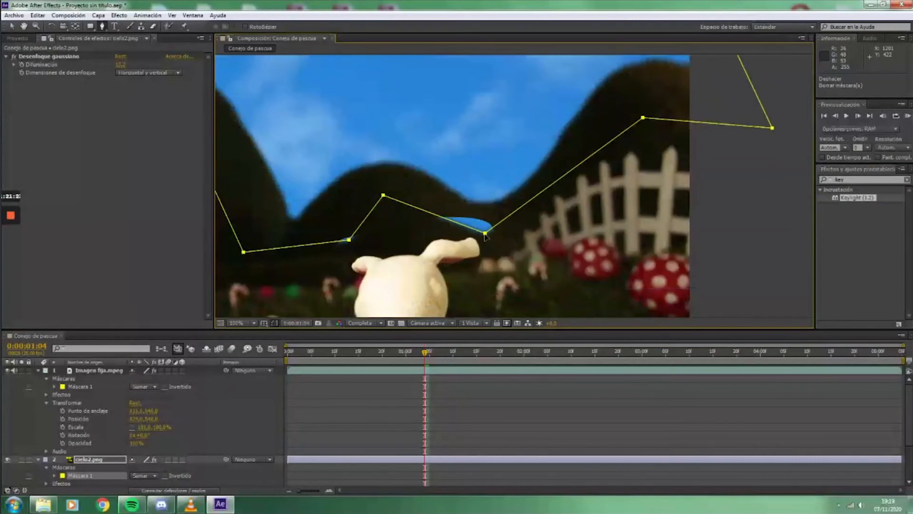
pyautogui.moveTo(485, 236); pyautogui.dragTo(485, 224)
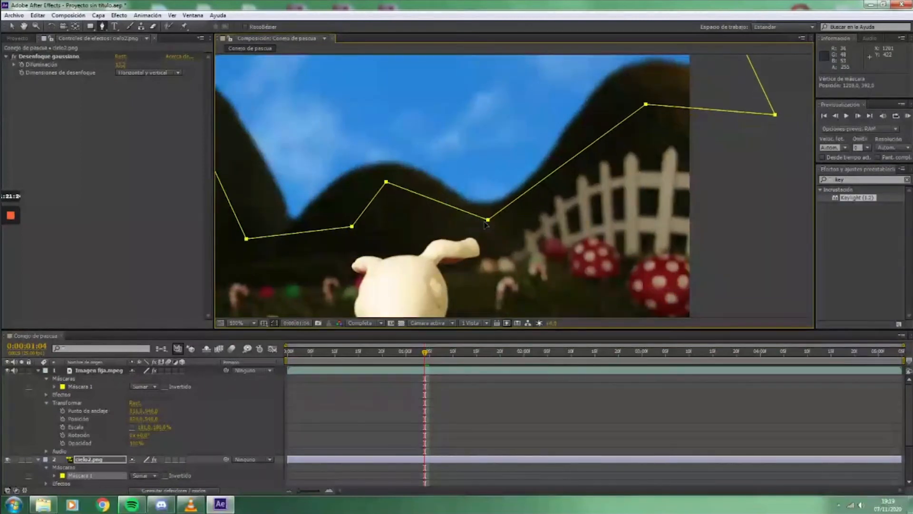
pyautogui.hotkey('ctrl', 'z')
pyautogui.moveTo(455, 247); pyautogui.dragTo(515, 275)
pyautogui.scroll(-1, 515, 275)
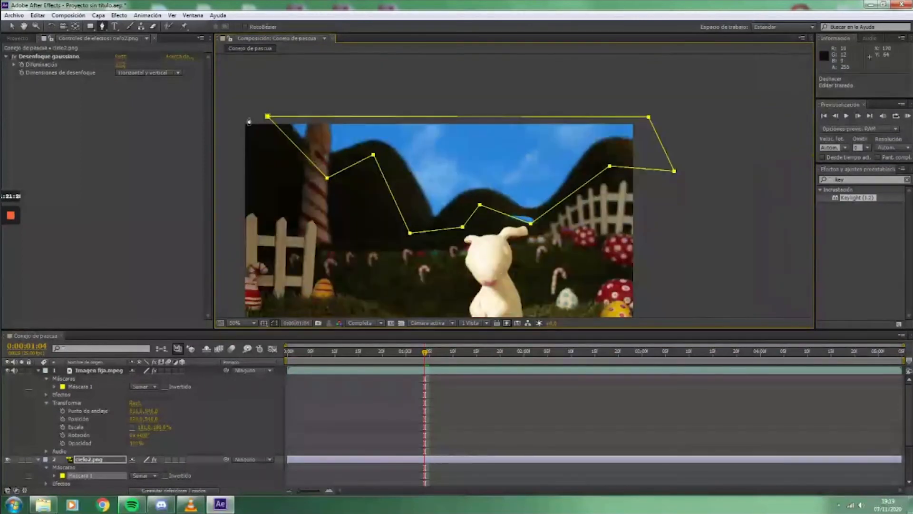
# - Smooth the corners of the cielo2.png mask into curves with the Convert Vertex tool
pyautogui.click(103, 28)
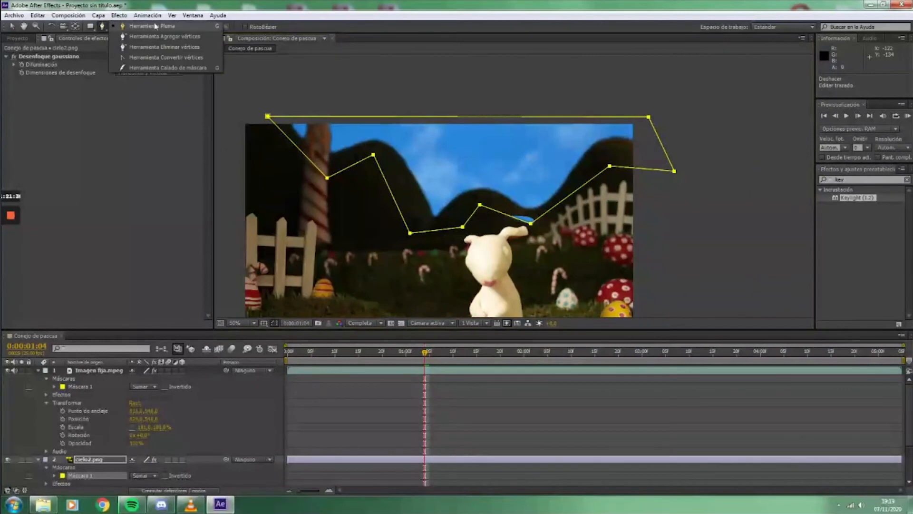
pyautogui.click(148, 57)
pyautogui.click(532, 224)
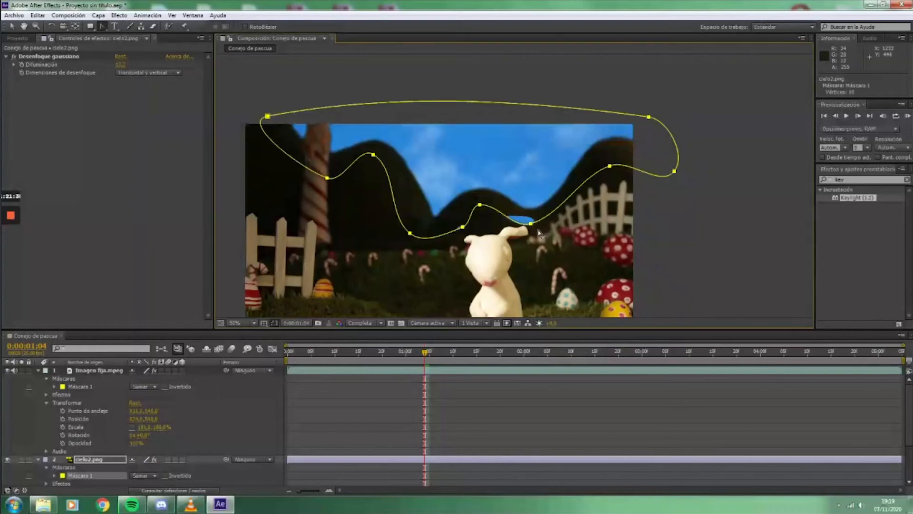
pyautogui.moveTo(531, 224); pyautogui.dragTo(546, 224)
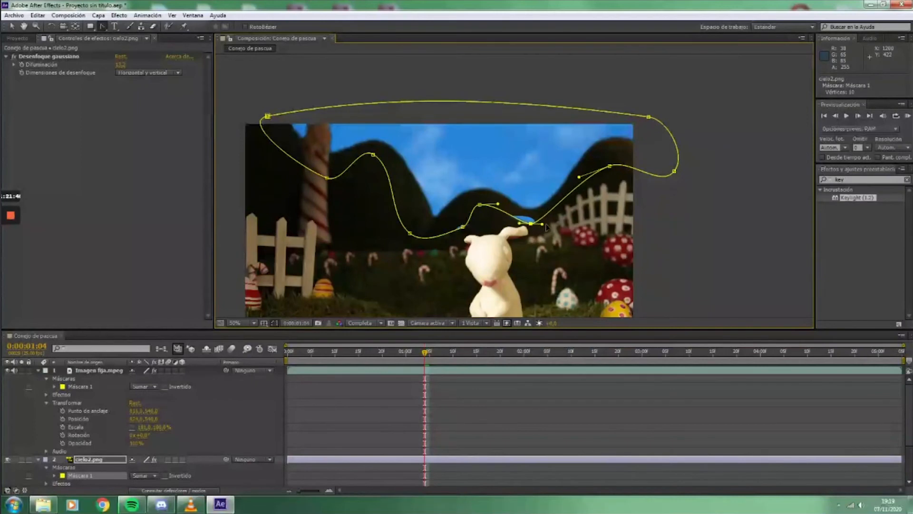
# - With the Pen tool, raise the mask vertices near the rabbit's ears and below the dip between the left and central hills
pyautogui.moveTo(107, 27); pyautogui.dragTo(132, 33)
pyautogui.moveTo(532, 224); pyautogui.dragTo(539, 215)
pyautogui.moveTo(481, 205); pyautogui.dragTo(411, 206)
# - At 0:00:05:04, reposition the mask vertices under the left and central hills so the curve follows the hill silhouettes
pyautogui.moveTo(408, 359); pyautogui.dragTo(898, 374)
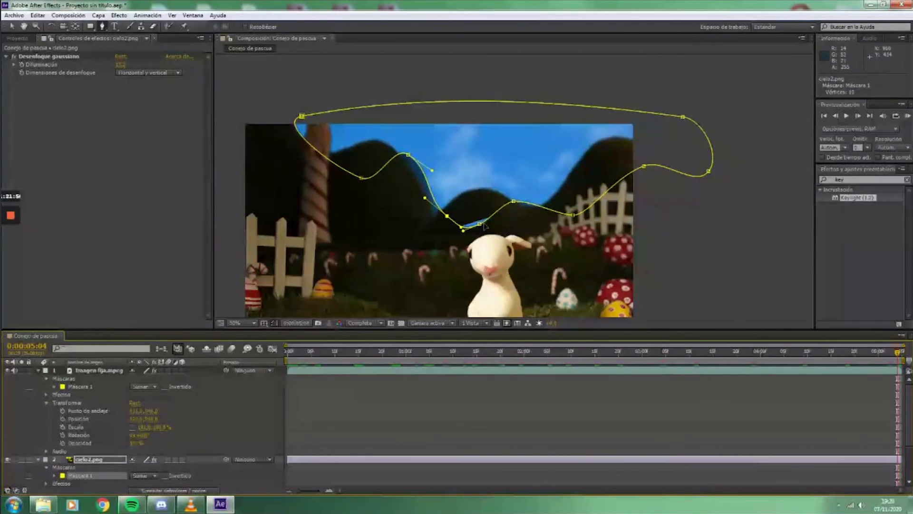
pyautogui.moveTo(481, 223); pyautogui.dragTo(420, 215)
pyautogui.moveTo(408, 156); pyautogui.dragTo(383, 164)
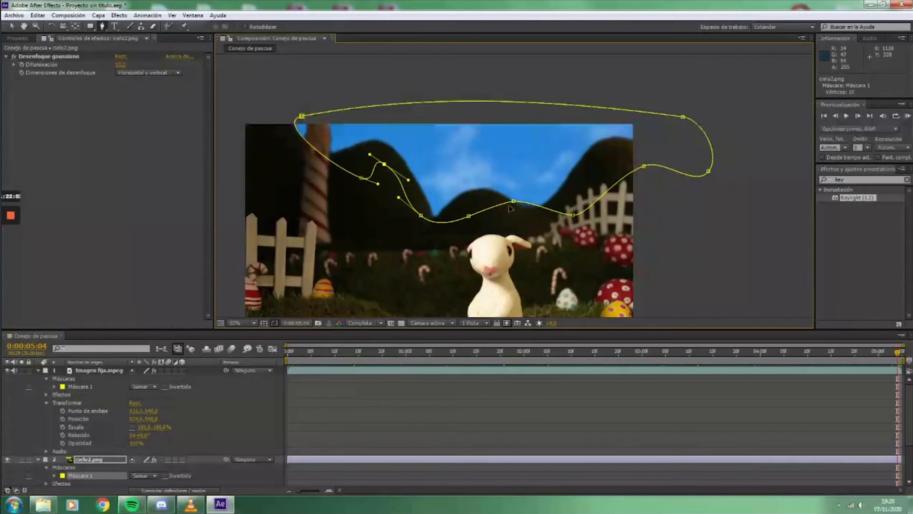
pyautogui.moveTo(510, 207); pyautogui.dragTo(528, 215)
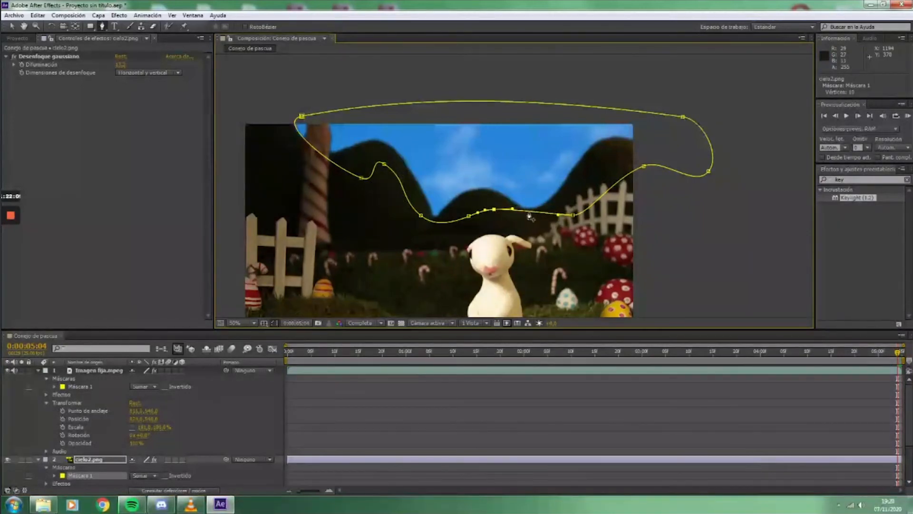
# - Add a vertex to the mask's lower edge beneath the dip between the central and right hills and pull it slightly down
pyautogui.scroll(2, 529, 217)
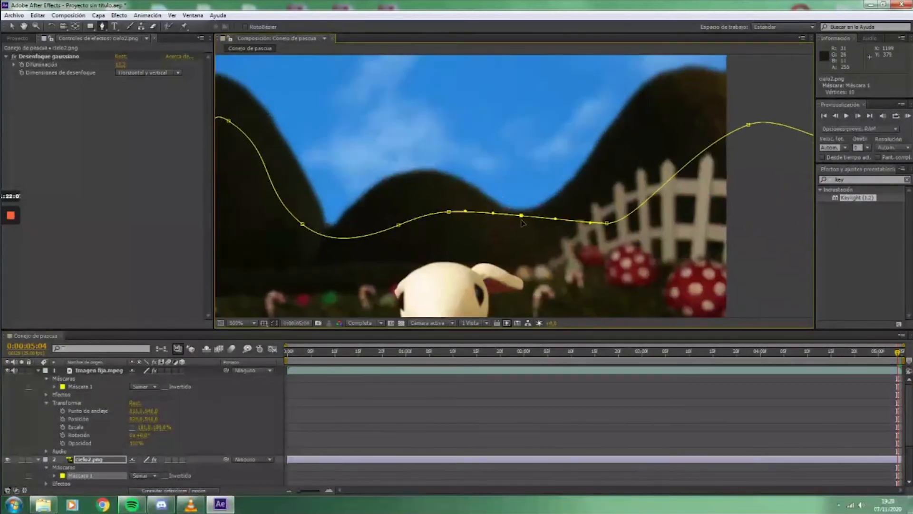
pyautogui.moveTo(521, 216); pyautogui.dragTo(517, 246)
pyautogui.press('space')
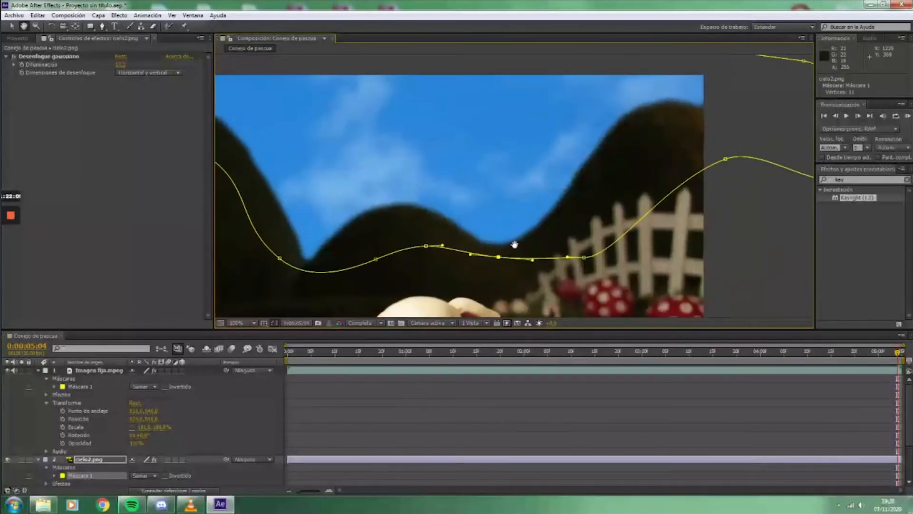
pyautogui.scroll(-2, 514, 191)
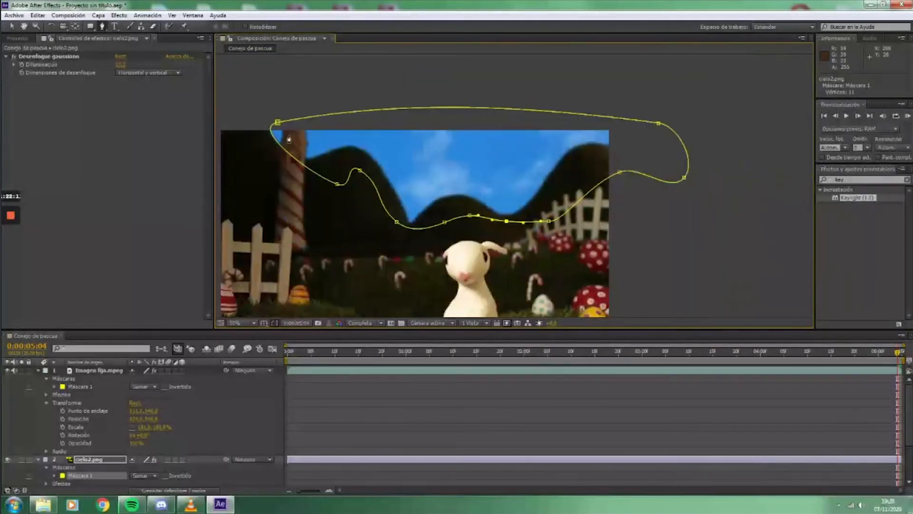
# - Pull the left-end vertices of the cielo2.png mask outward and, at 0:00:00:00, reposition its lower vertices beneath the central hill
pyautogui.moveTo(278, 122); pyautogui.dragTo(261, 123)
pyautogui.moveTo(337, 184); pyautogui.dragTo(312, 181)
pyautogui.moveTo(792, 354); pyautogui.dragTo(259, 345)
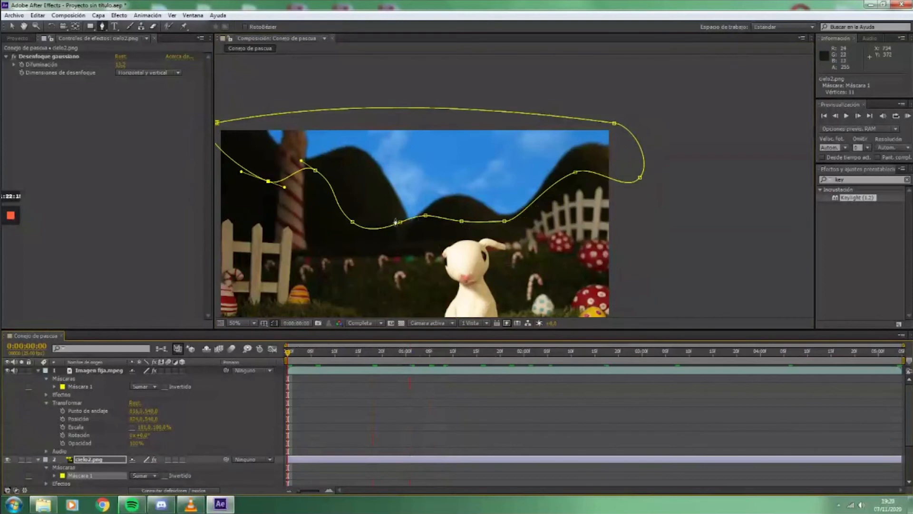
pyautogui.moveTo(400, 222); pyautogui.dragTo(409, 234)
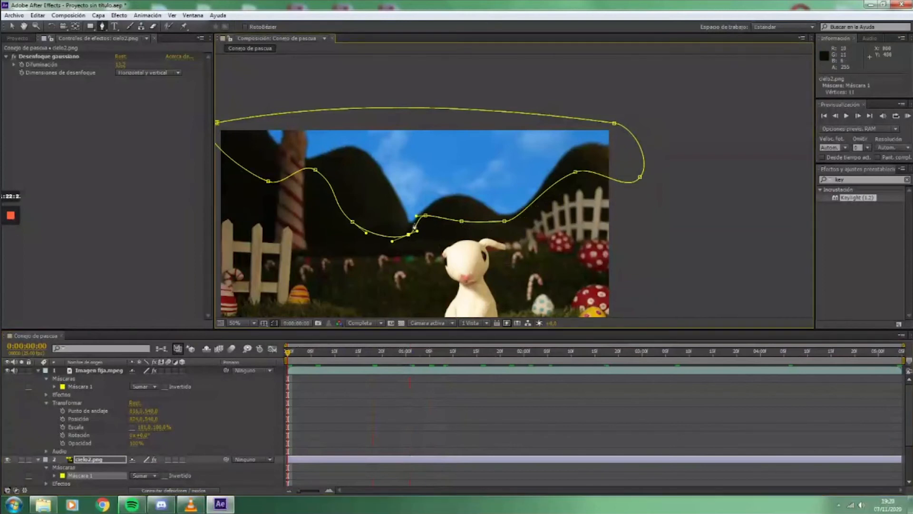
pyautogui.moveTo(461, 222); pyautogui.dragTo(517, 221)
pyautogui.press('space')
pyautogui.moveTo(443, 314); pyautogui.dragTo(493, 261)
pyautogui.moveTo(835, 354); pyautogui.dragTo(898, 359)
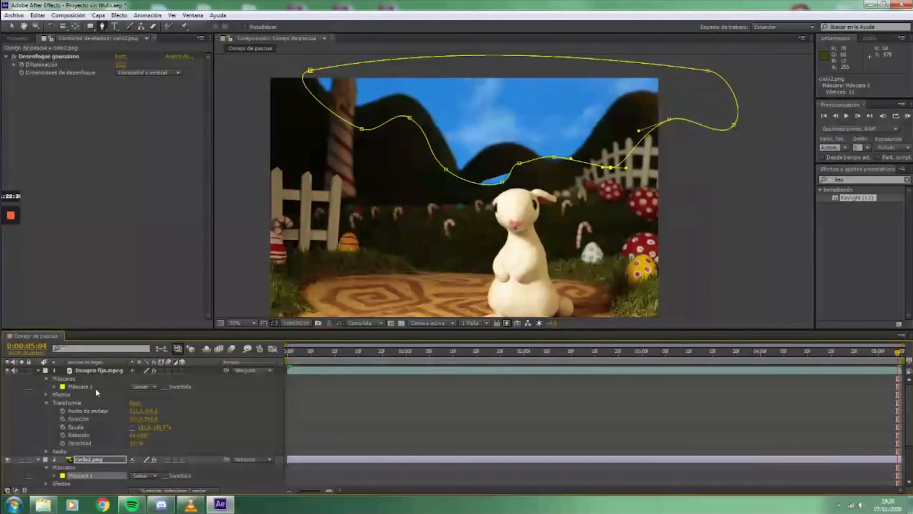
# - Reshape the Imagen fija.mpeg mask edge just above the rabbit's head to cover the blue gap, and play back the result from 0:00:00:00
pyautogui.click(84, 375)
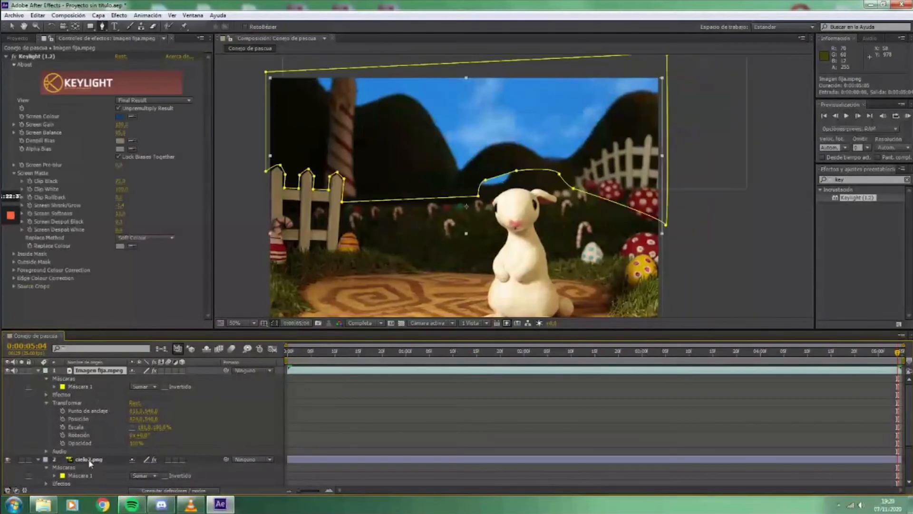
pyautogui.click(88, 462)
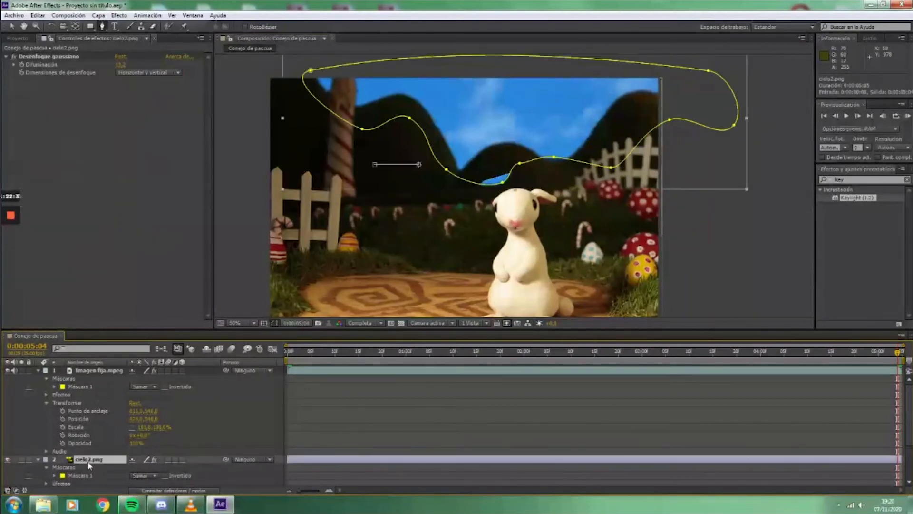
pyautogui.click(90, 372)
pyautogui.moveTo(485, 181); pyautogui.dragTo(521, 185)
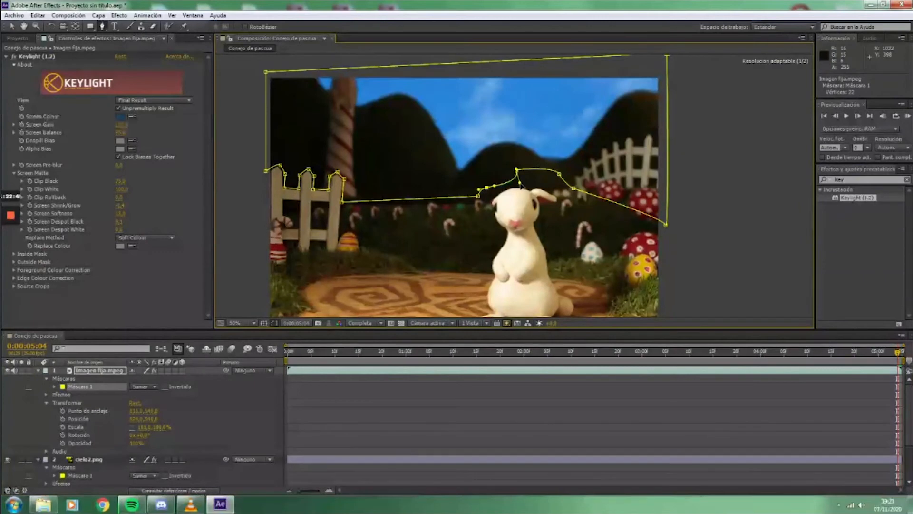
pyautogui.scroll(2, 520, 186)
pyautogui.moveTo(385, 216); pyautogui.dragTo(342, 256)
pyautogui.moveTo(307, 352); pyautogui.dragTo(287, 363)
pyautogui.scroll(-2, 439, 241)
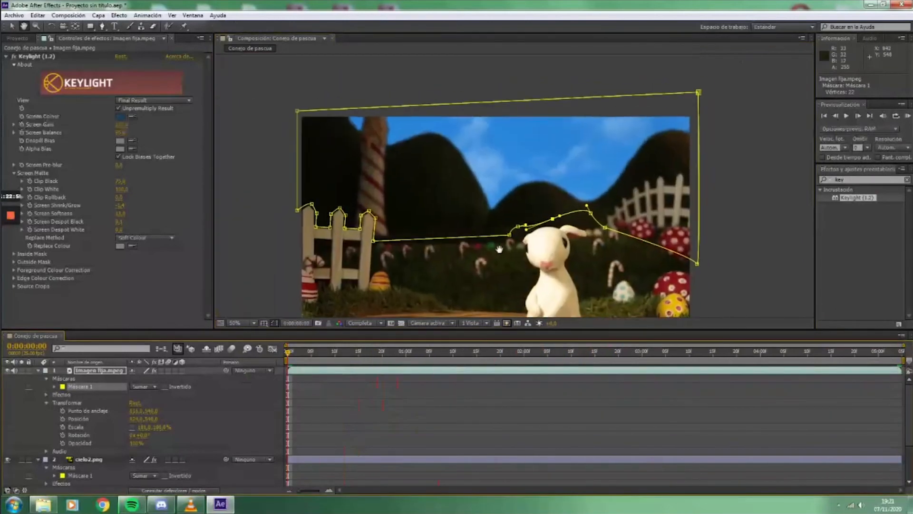
pyautogui.press('space')
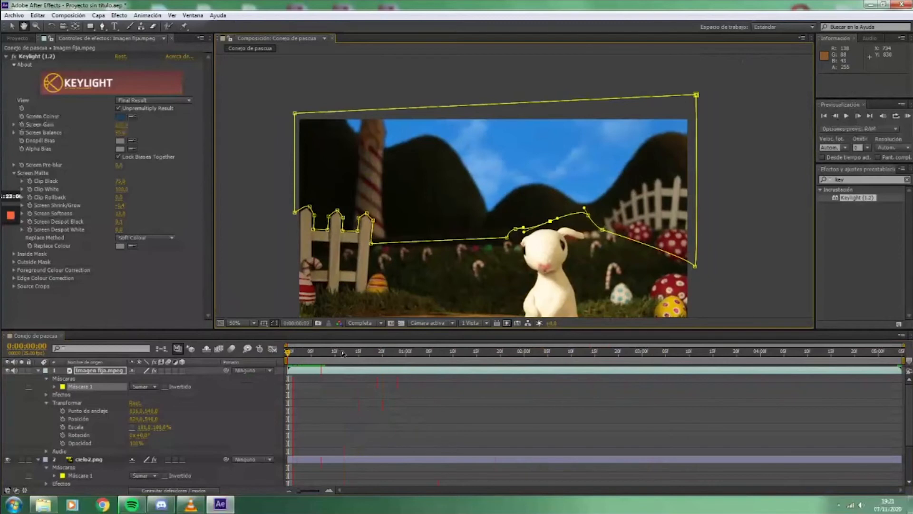
pyautogui.press('space')
pyautogui.moveTo(417, 250); pyautogui.dragTo(358, 222)
pyautogui.press('g')
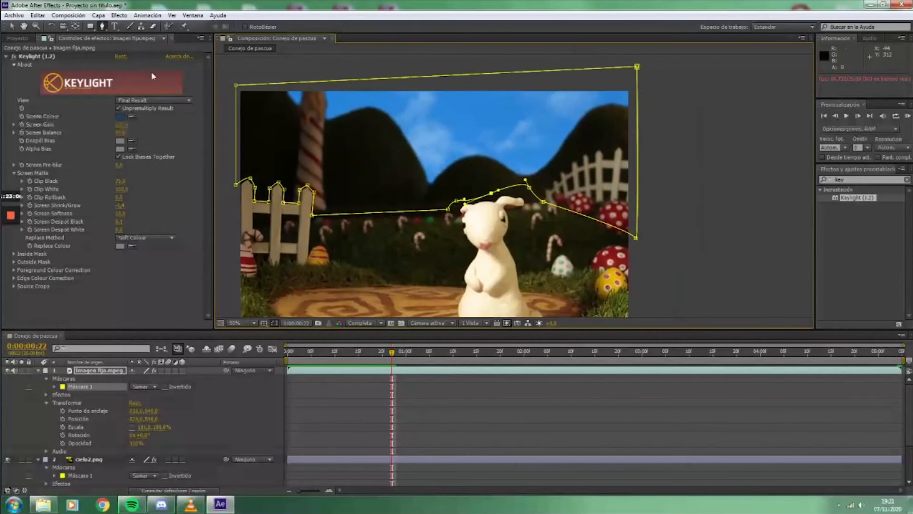
# - Apply the Curvas effect to Imagen fija.mpeg and bend its RGB curve upward to brighten the hills, checking it across the timeline
pyautogui.click(836, 178)
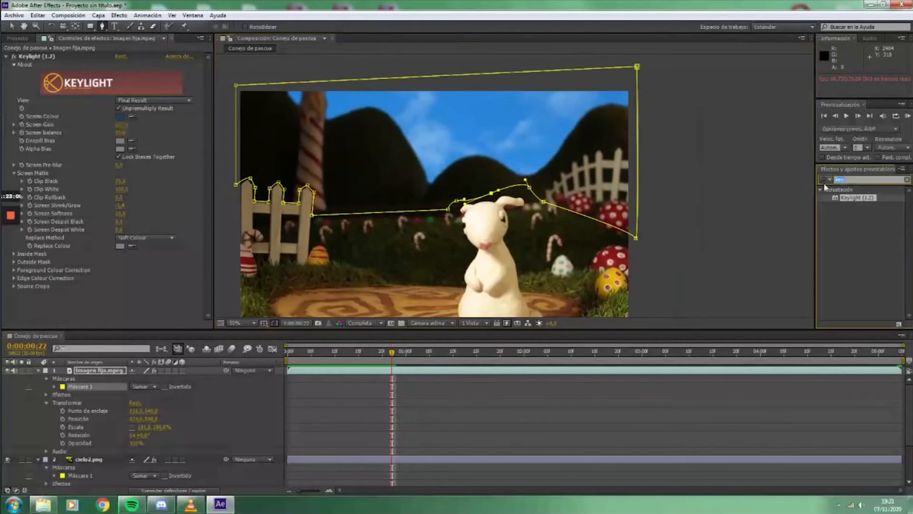
pyautogui.write('curva')
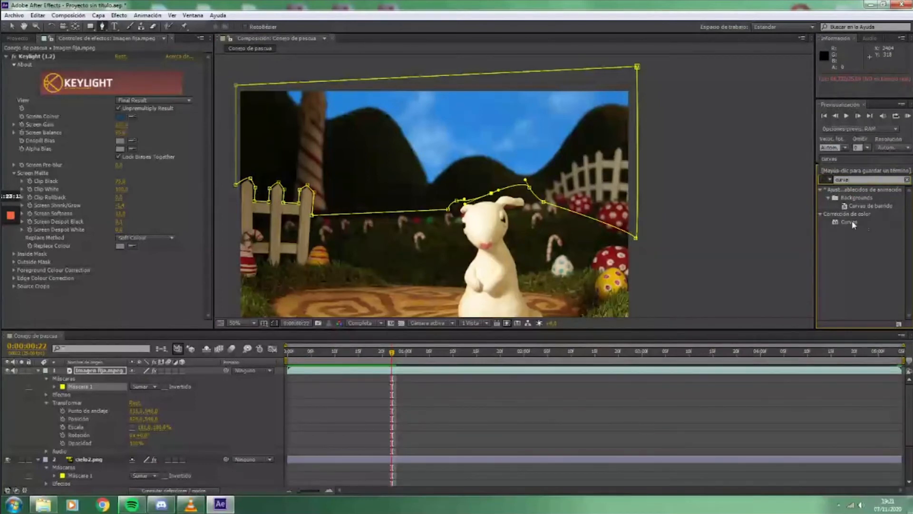
pyautogui.moveTo(851, 220); pyautogui.dragTo(133, 303)
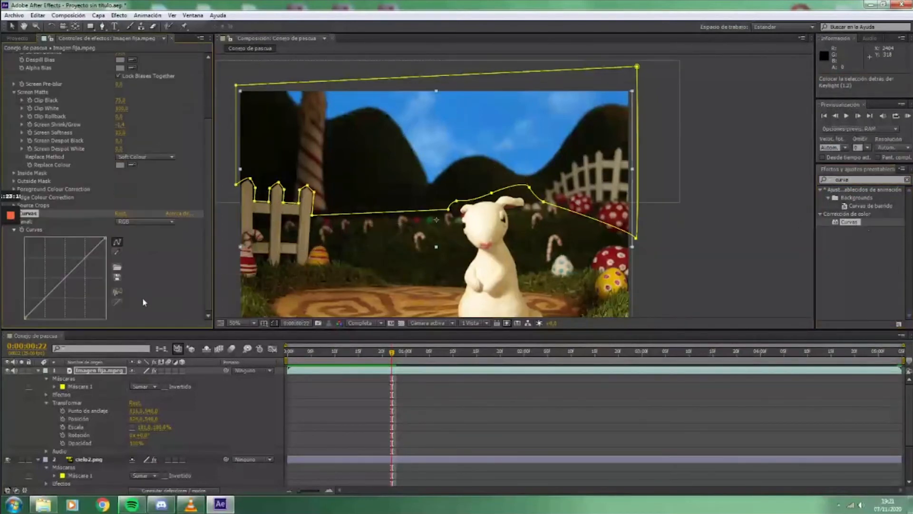
pyautogui.moveTo(66, 276); pyautogui.dragTo(54, 263)
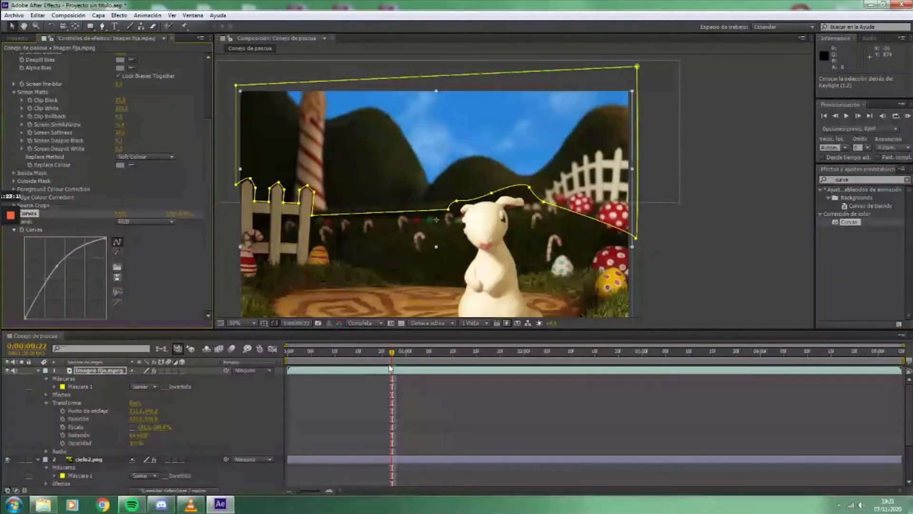
pyautogui.press('space')
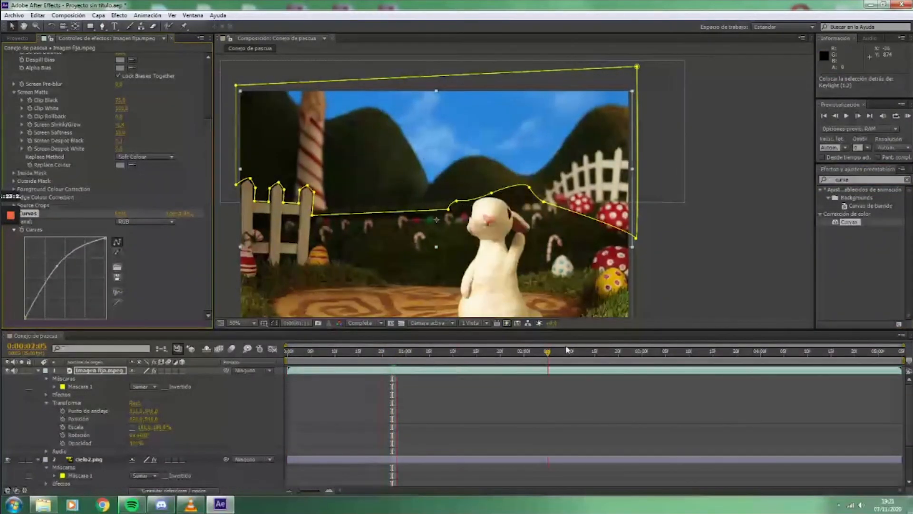
pyautogui.moveTo(646, 352); pyautogui.dragTo(235, 397)
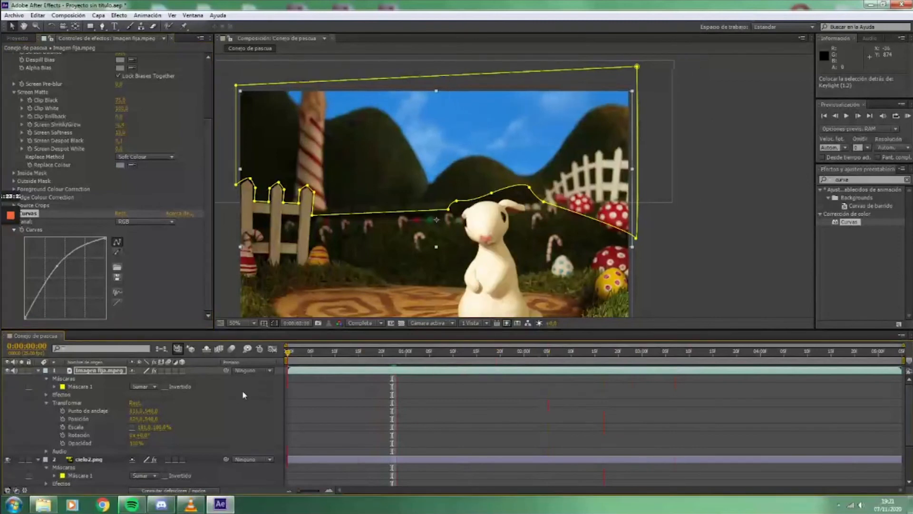
# - Hide the mask outlines, then set the Imagen fija.mpeg mask's feather to about 26 pixels and give it a slight negative expansion
pyautogui.click(276, 323)
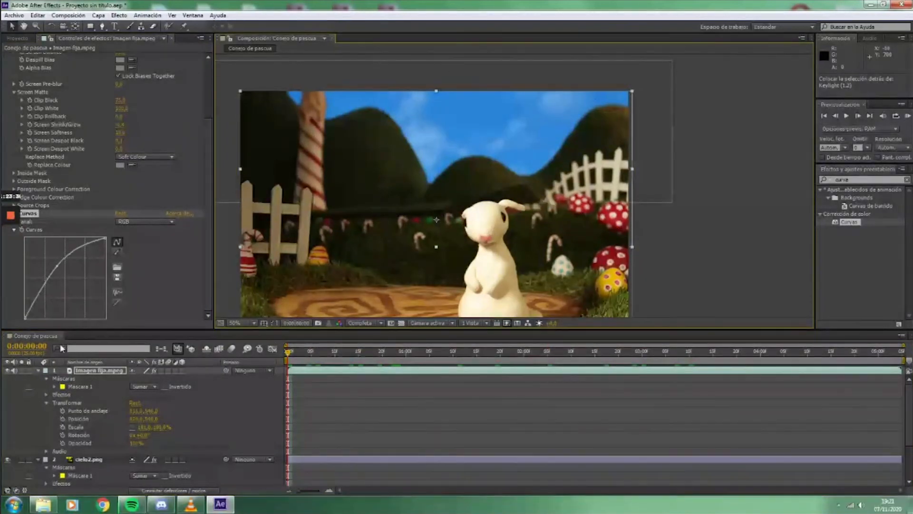
pyautogui.click(97, 386)
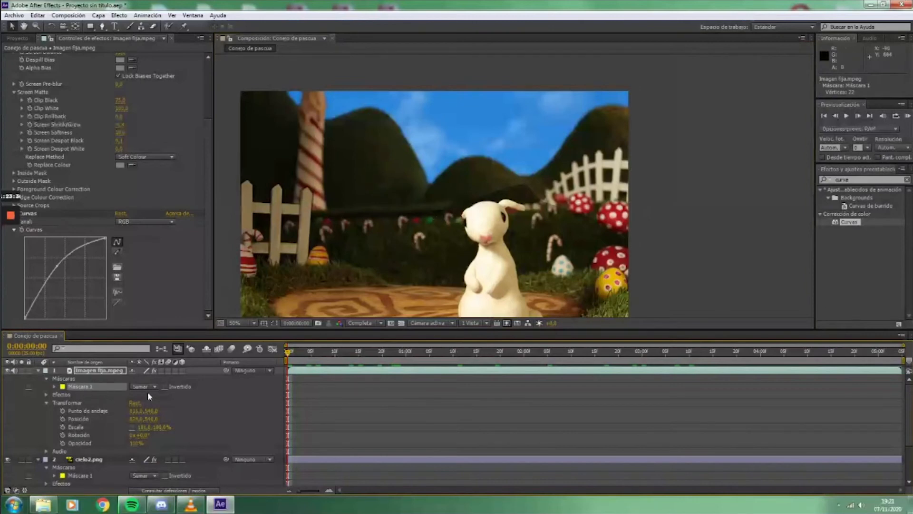
pyautogui.click(54, 386)
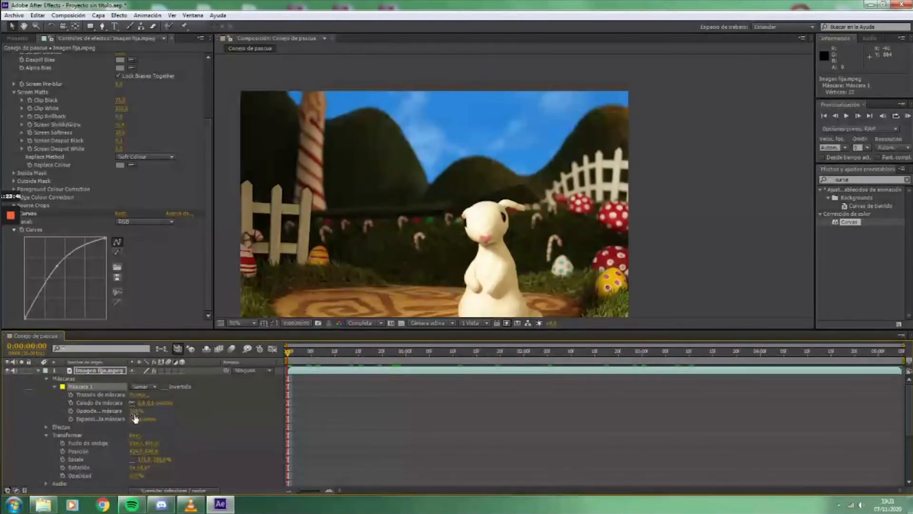
pyautogui.moveTo(135, 422); pyautogui.dragTo(156, 404)
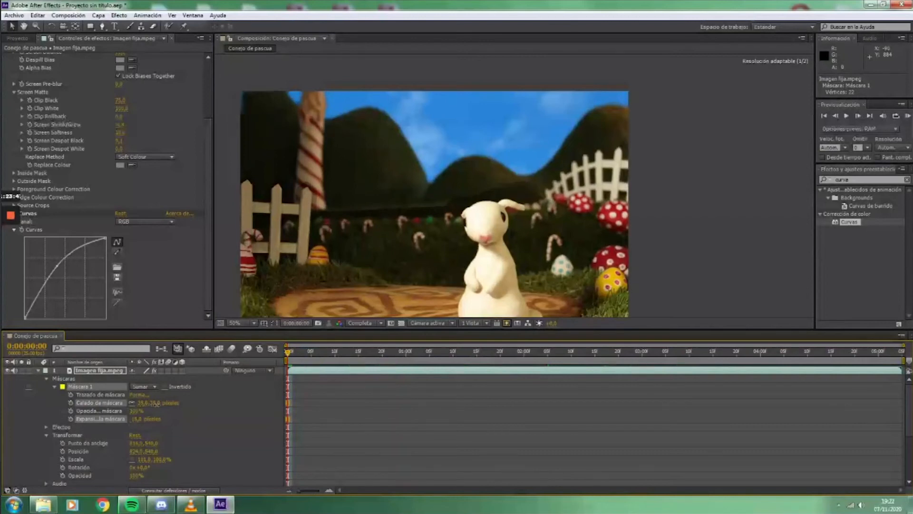
pyautogui.moveTo(155, 404); pyautogui.dragTo(137, 419)
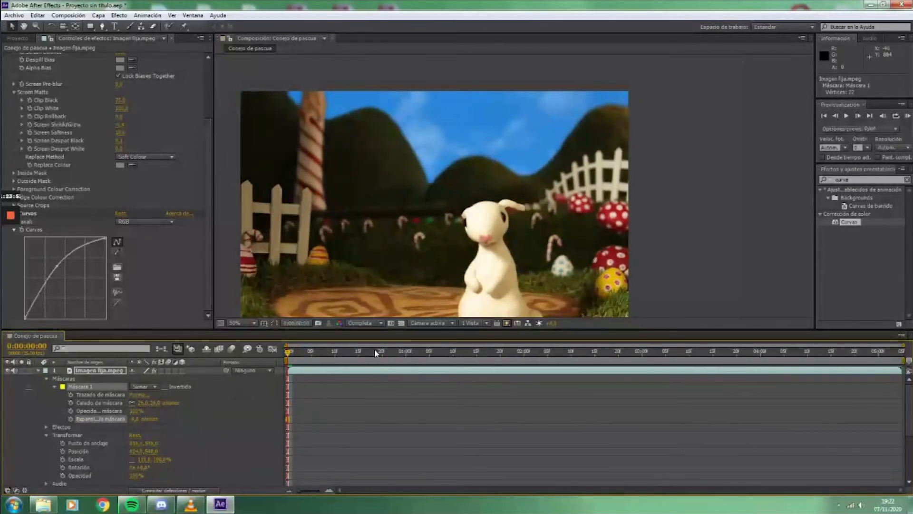
# - Preview the composition from 0:00:00:00 in RAM and examine the blend along the feathered mask edge around the rabbit
pyautogui.moveTo(305, 358); pyautogui.dragTo(384, 356)
pyautogui.press('Home')
pyautogui.click(907, 116)
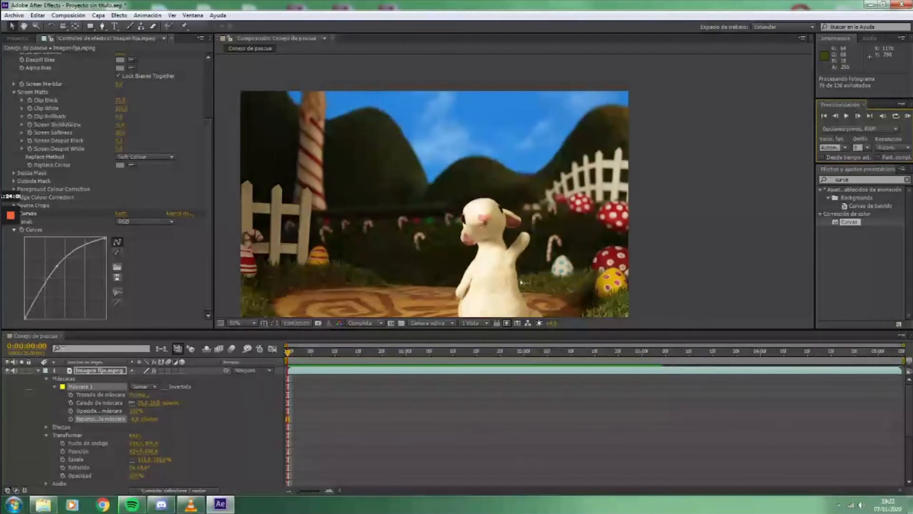
pyautogui.press('space')
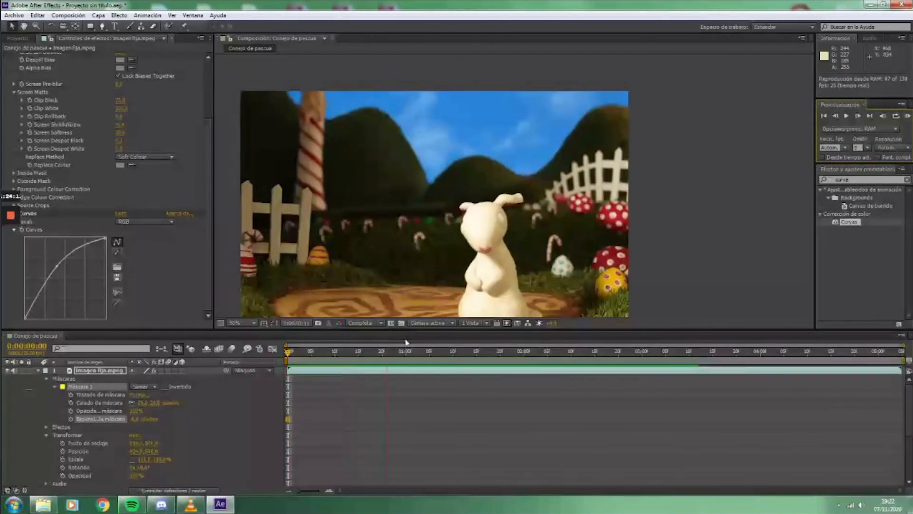
pyautogui.moveTo(421, 240); pyautogui.dragTo(445, 214)
pyautogui.hotkey('ctrl', 'z')
pyautogui.press('space')
pyautogui.moveTo(686, 227); pyautogui.dragTo(725, 229)
pyautogui.moveTo(626, 353); pyautogui.dragTo(214, 368)
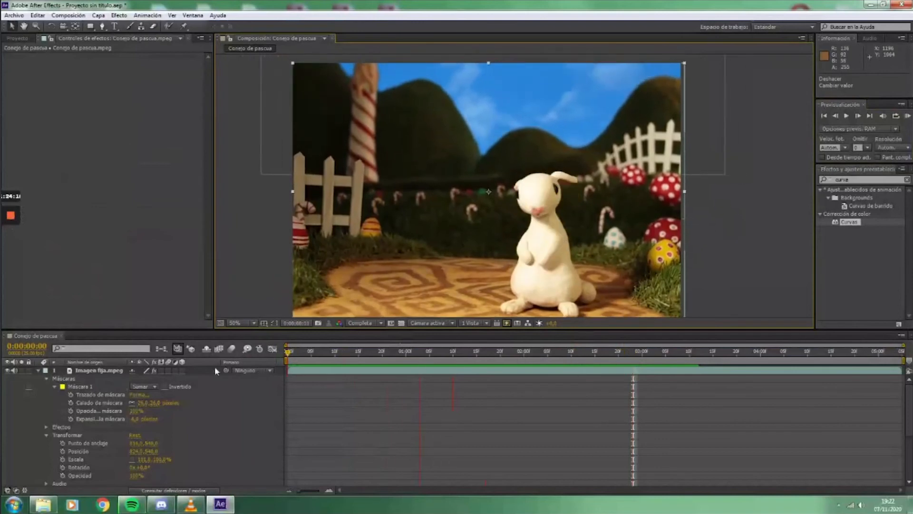
pyautogui.press('space')
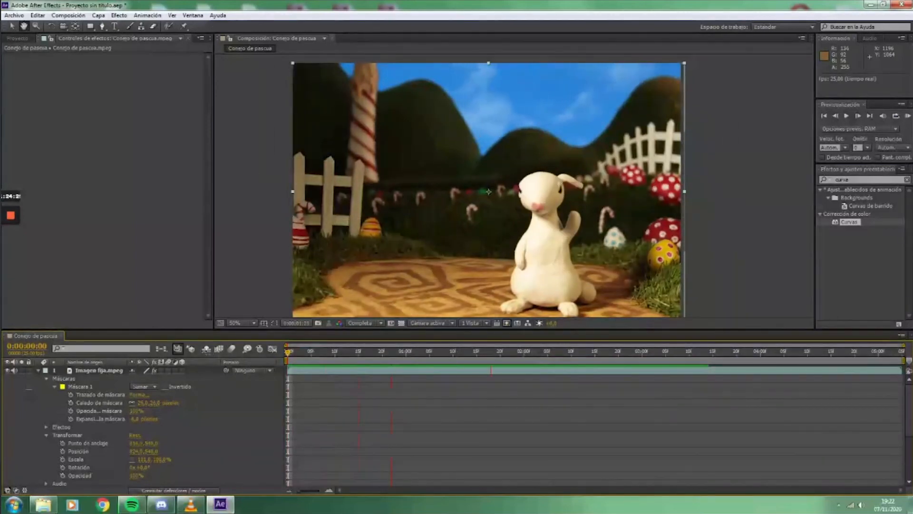
pyautogui.press('space')
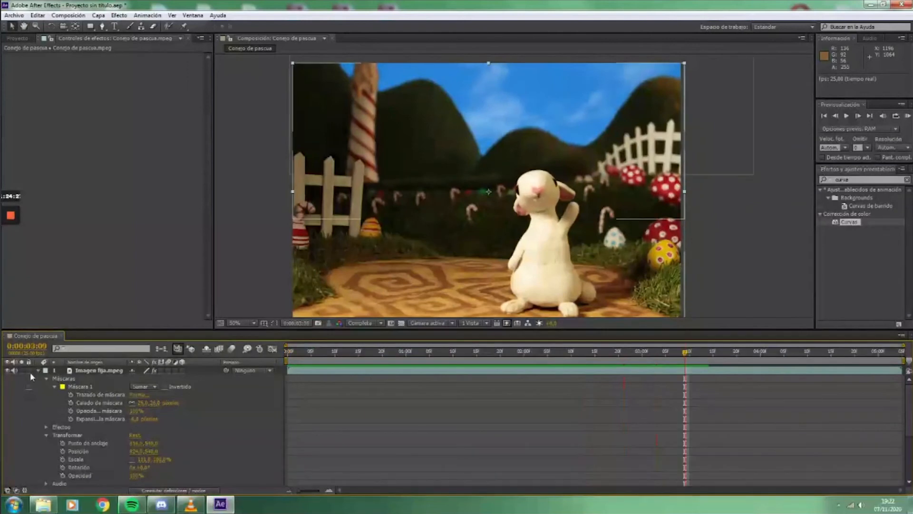
# - Collapse the layer properties in the timeline and run a RAM preview of the whole composition
pyautogui.click(46, 378)
pyautogui.click(38, 370)
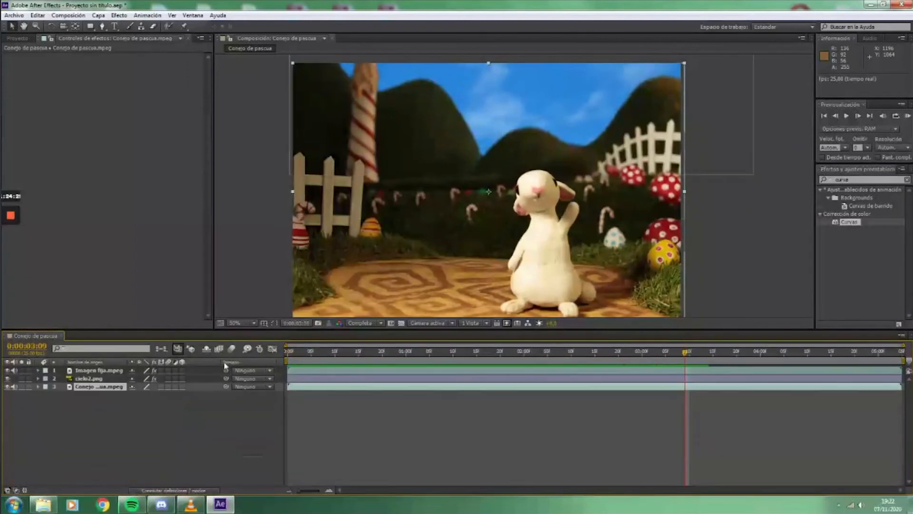
pyautogui.press('space')
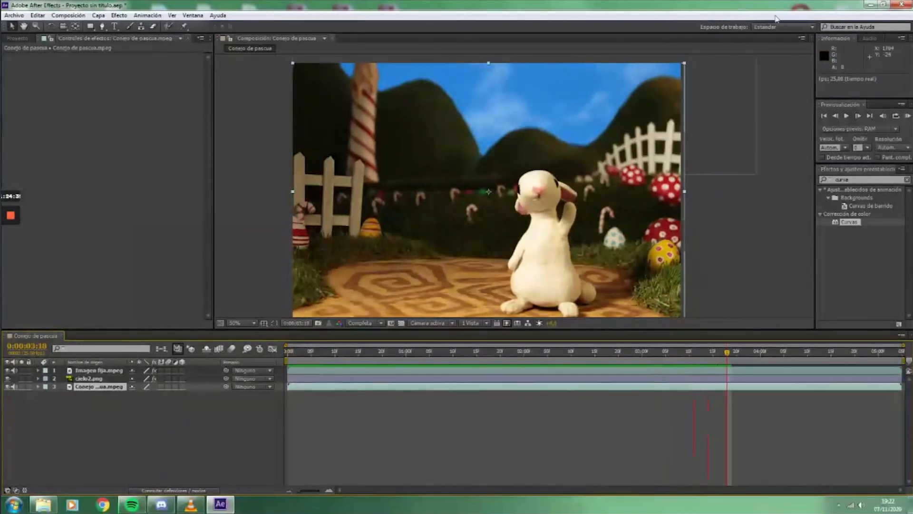
pyautogui.click(896, 116)
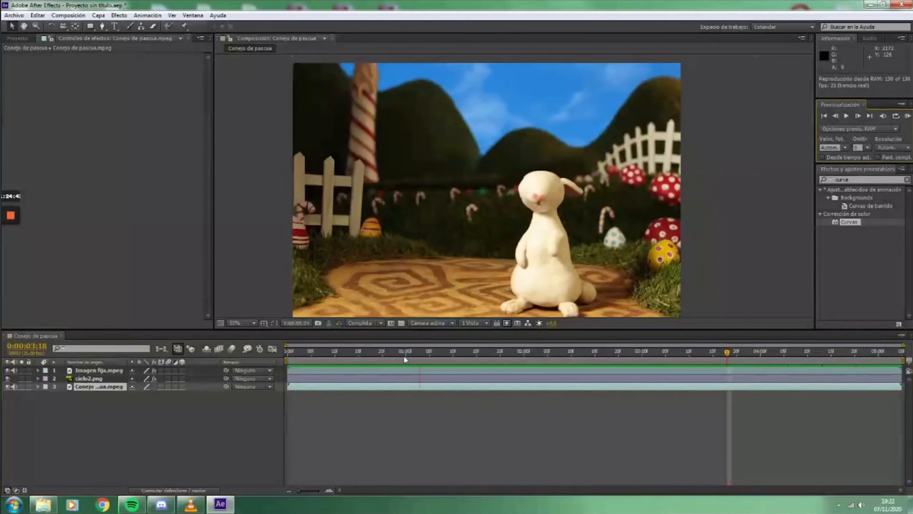
# - Scrub back and forth through the opening second and a half of the timeline to examine the new sky and hill edges
pyautogui.moveTo(384, 354); pyautogui.dragTo(461, 359)
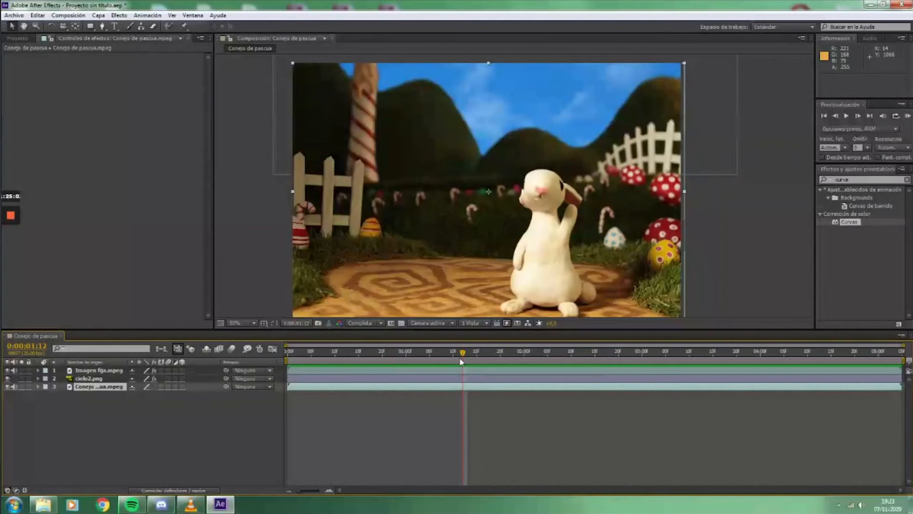
pyautogui.moveTo(463, 354); pyautogui.dragTo(400, 396)
pyautogui.press('space')
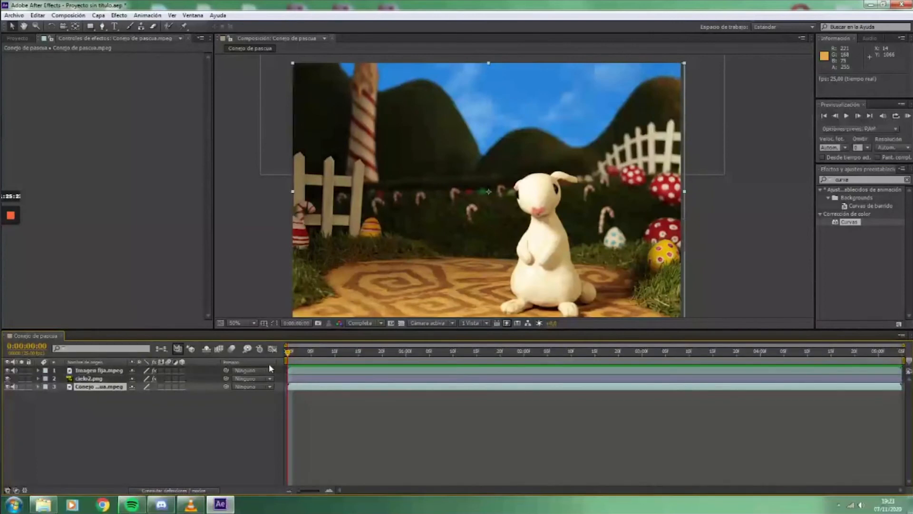
pyautogui.moveTo(305, 353); pyautogui.dragTo(454, 359)
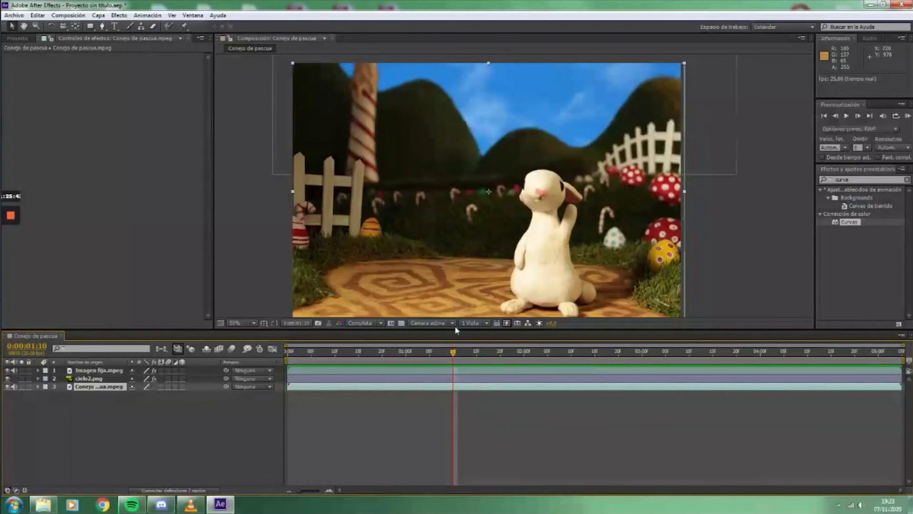
pyautogui.click(409, 354)
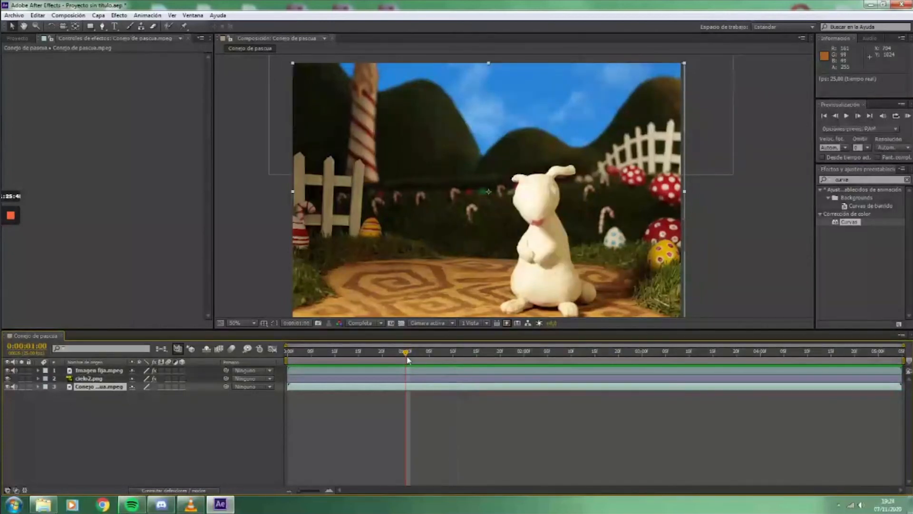
pyautogui.click(386, 360)
pyautogui.moveTo(385, 360); pyautogui.dragTo(336, 365)
pyautogui.moveTo(324, 365); pyautogui.dragTo(213, 376)
pyautogui.moveTo(358, 361); pyautogui.dragTo(404, 360)
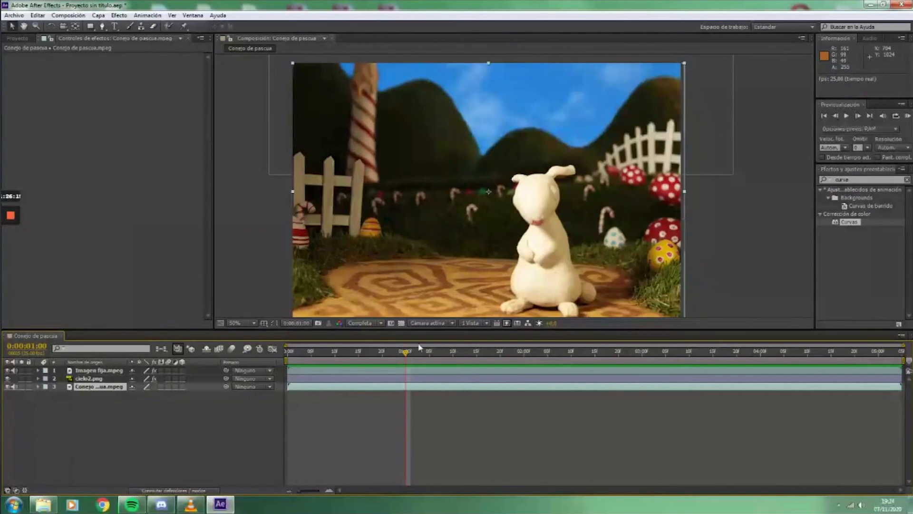
pyautogui.moveTo(405, 351); pyautogui.dragTo(311, 351)
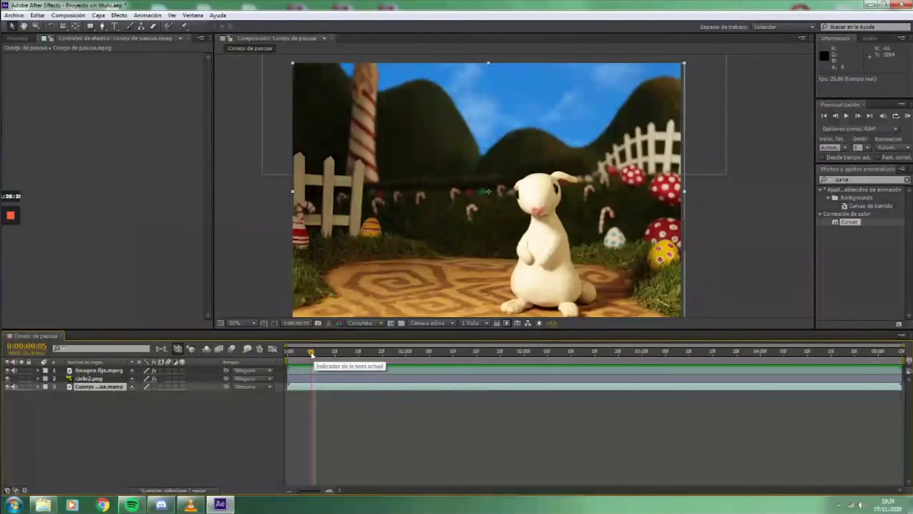
pyautogui.moveTo(310, 354); pyautogui.dragTo(311, 358)
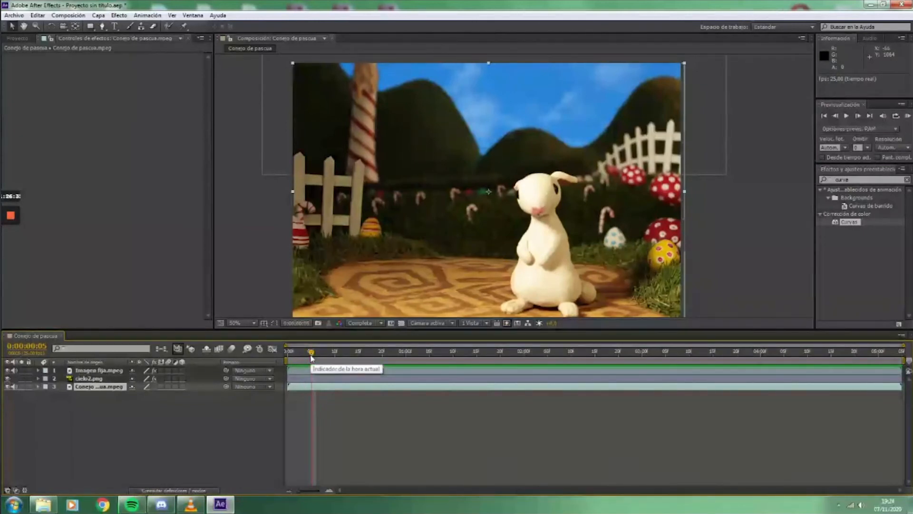
# - Scrub between 0:00:00:05 and 0:00:01:05 to check how the hills and sky hold against the moving rabbit, returning to 0:00:00:09
pyautogui.moveTo(343, 352); pyautogui.dragTo(311, 358)
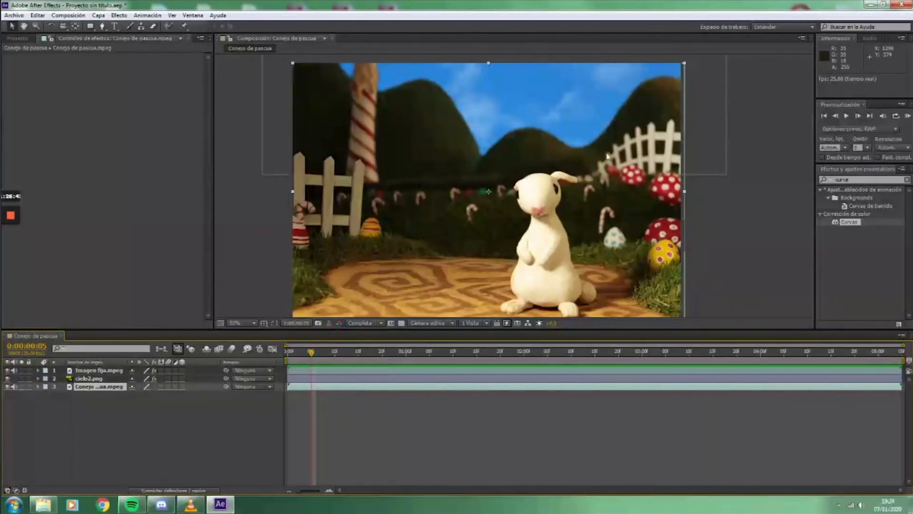
pyautogui.moveTo(352, 353); pyautogui.dragTo(383, 365)
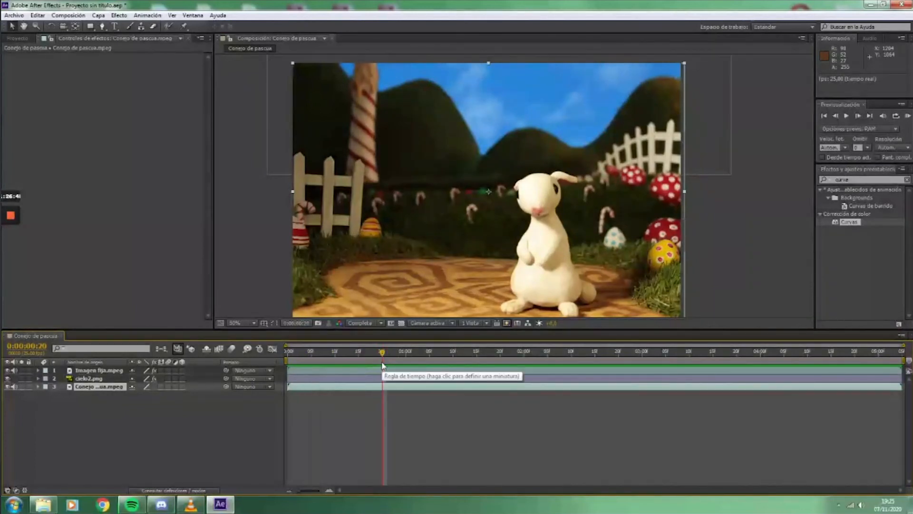
pyautogui.click(429, 352)
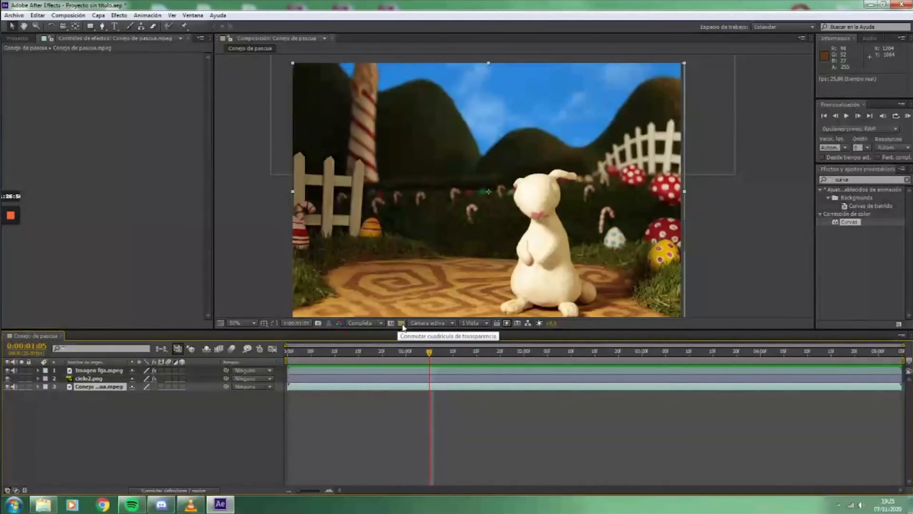
pyautogui.moveTo(452, 354); pyautogui.dragTo(330, 354)
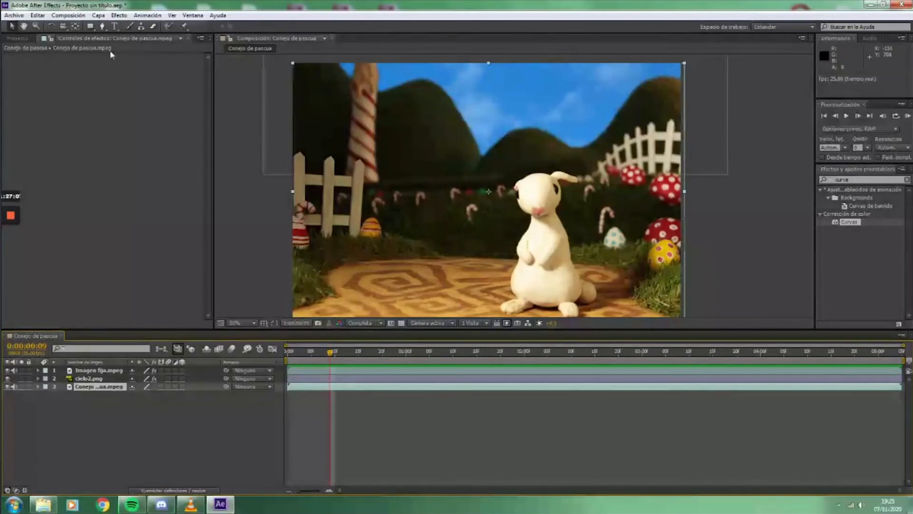
# - Hide the Imagen fija.mpeg and cielo2.png layers so only the original rabbit footage shows
pyautogui.click(139, 432)
pyautogui.click(88, 378)
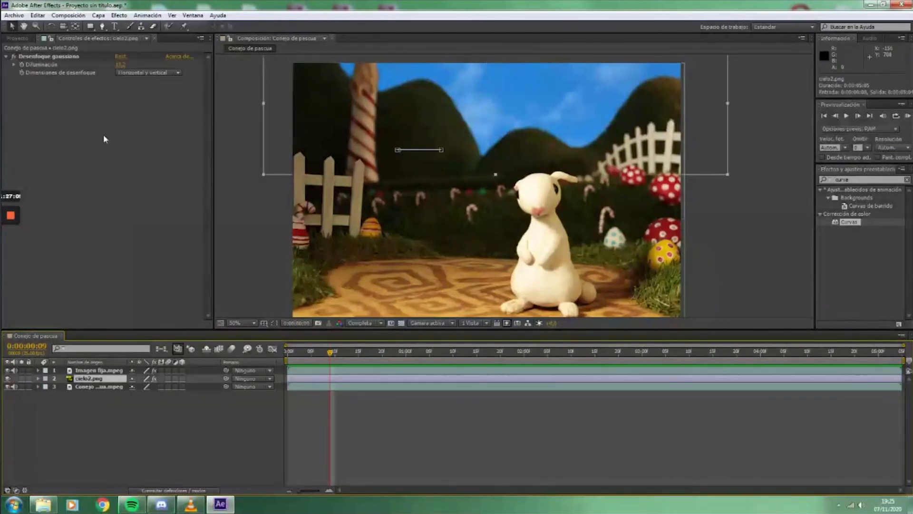
pyautogui.click(7, 370)
pyautogui.click(7, 378)
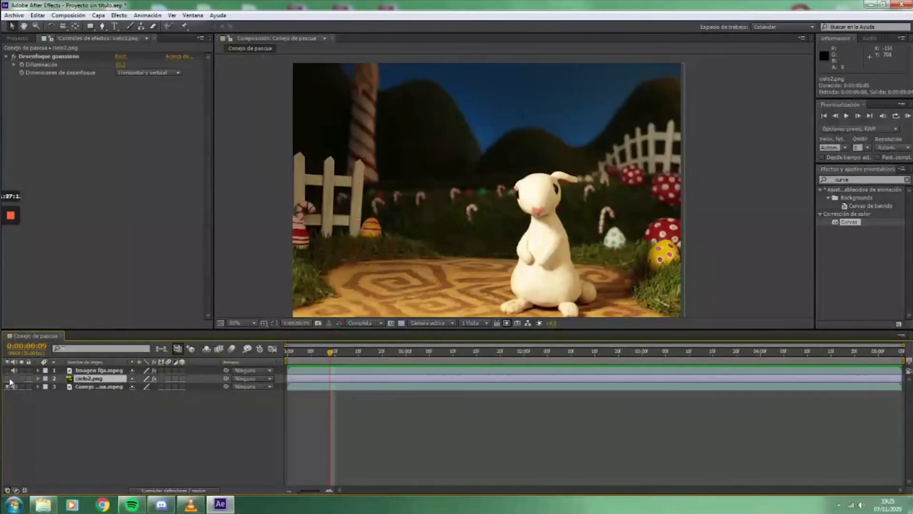
pyautogui.click(98, 15)
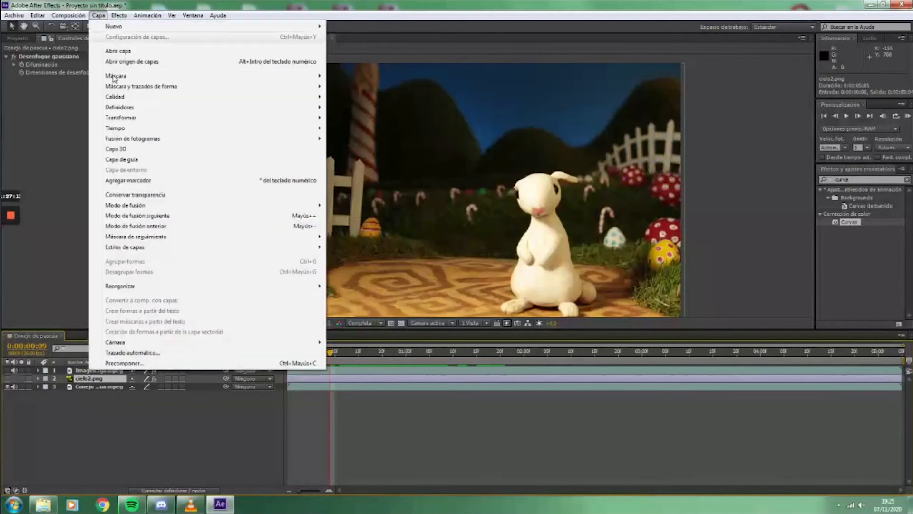
pyautogui.click(68, 399)
# - Apply the Extraer keying effect to the Conejo de pascua.mpeg layer and lower its white point slightly
pyautogui.click(95, 386)
pyautogui.click(118, 15)
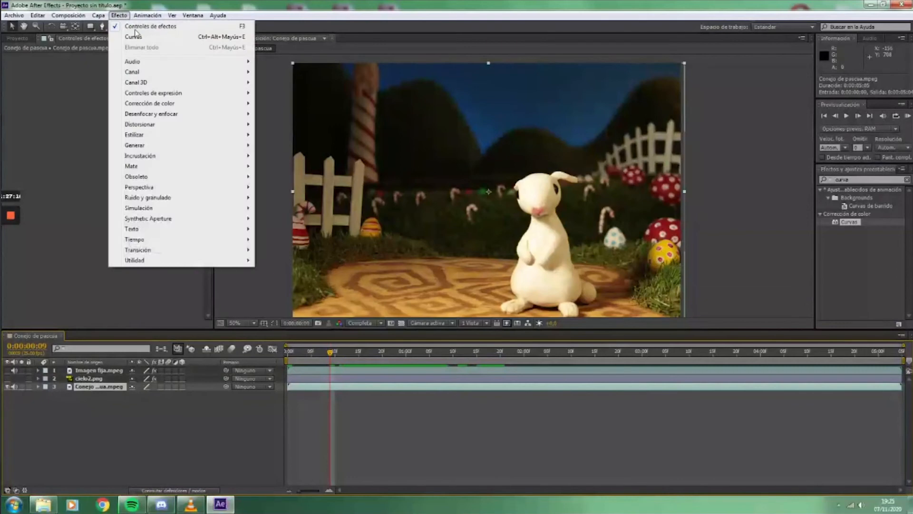
pyautogui.moveTo(165, 158)
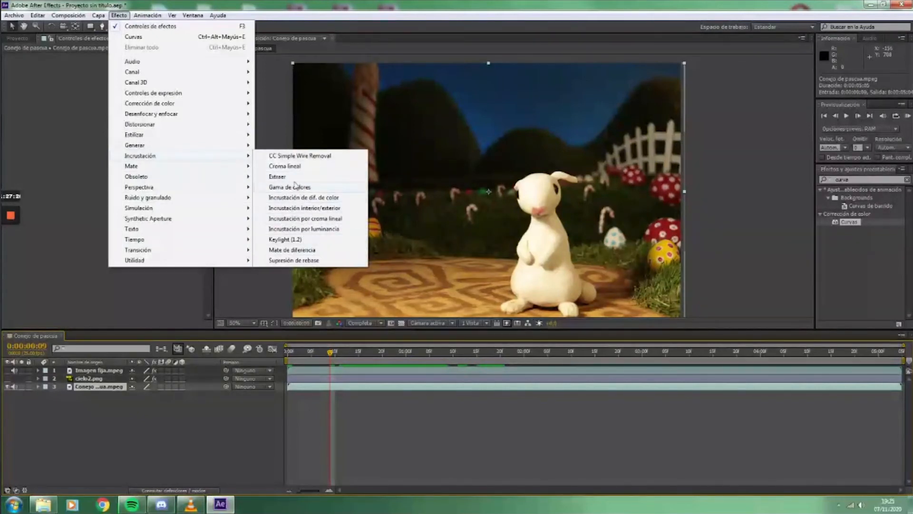
pyautogui.click(294, 176)
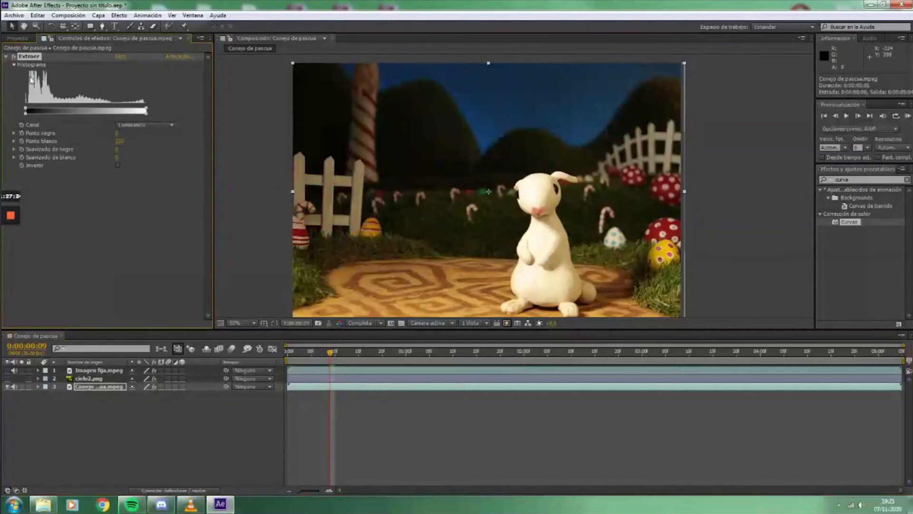
pyautogui.moveTo(117, 133)
pyautogui.mouseDown()
pyautogui.moveTo(135, 136)
pyautogui.moveTo(104, 139)
pyautogui.mouseUp()
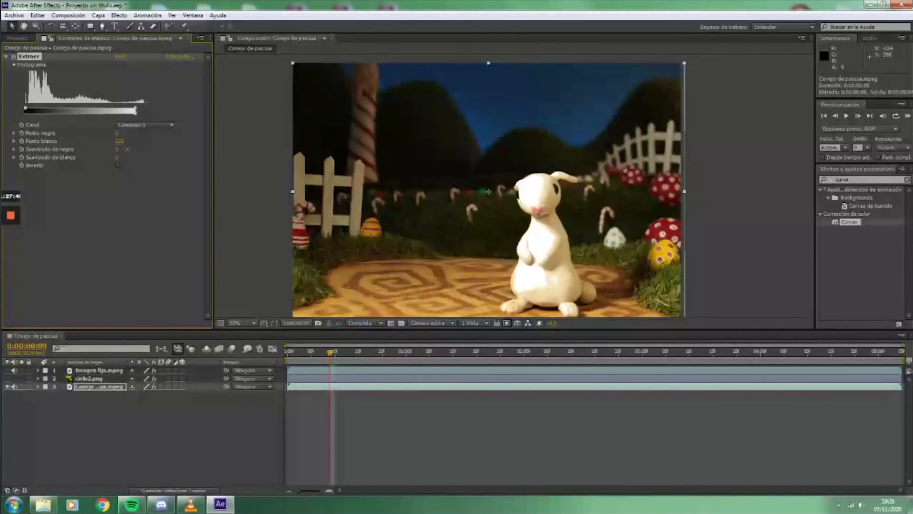
# - Review the Keylight (1.2) and Curvas settings applied to the Imagen fija.mpeg layer
pyautogui.click(91, 371)
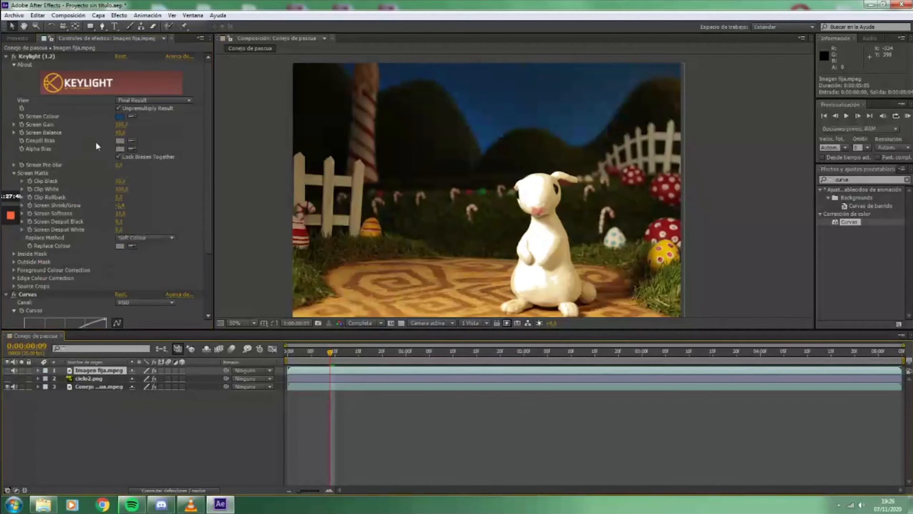
pyautogui.scroll(-3, 74, 249)
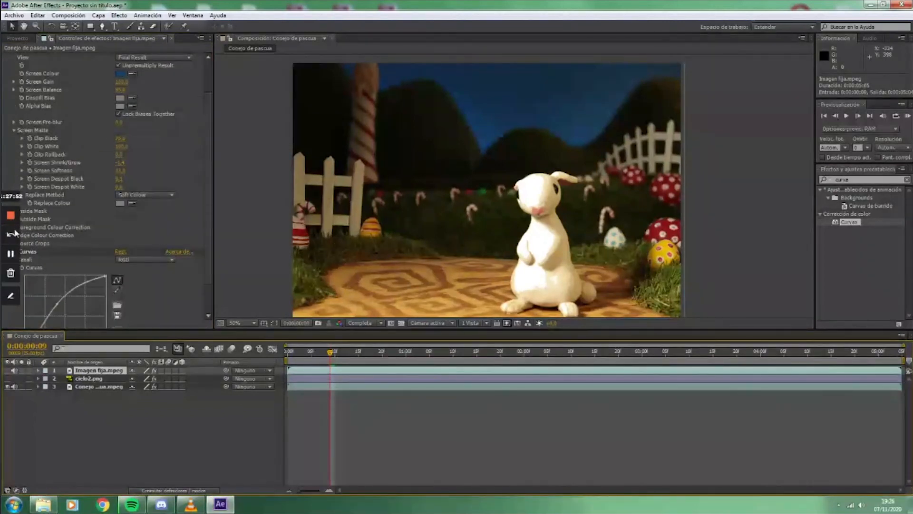
pyautogui.scroll(3, 47, 255)
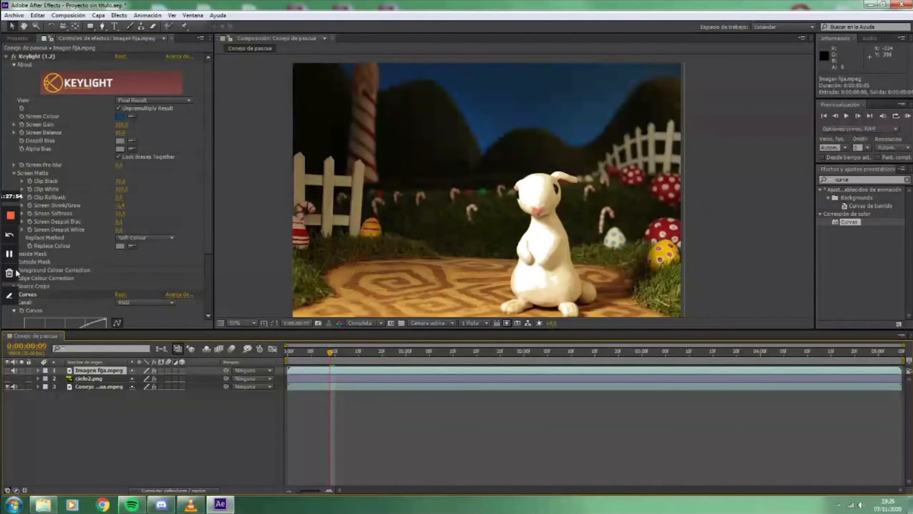
pyautogui.scroll(-6, 28, 280)
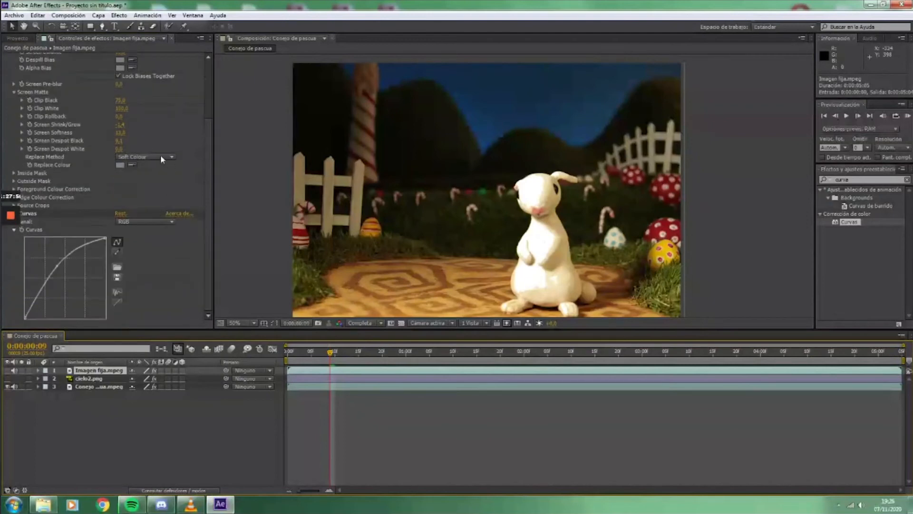
pyautogui.scroll(3, 58, 208)
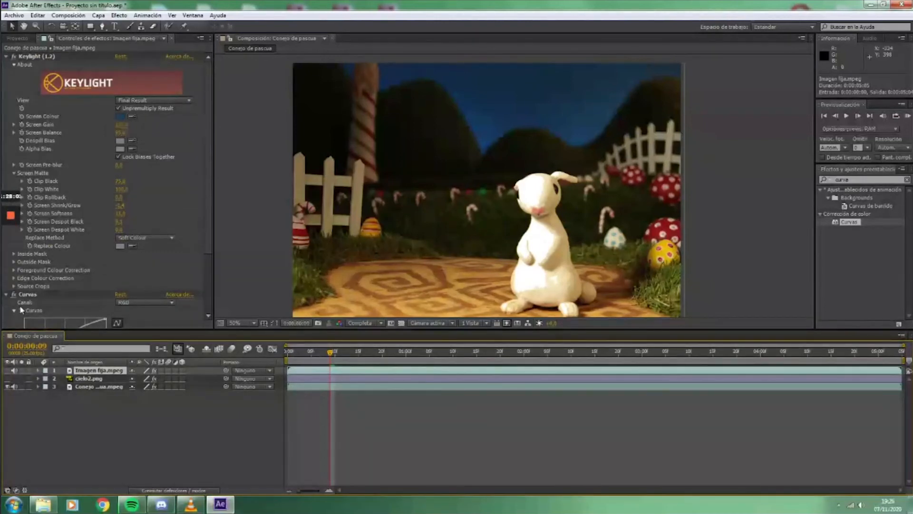
# - Try deleting the Keylight (1.2) effect from the Imagen fija.mpeg layer, and undo the deletion
pyautogui.doubleClick(48, 279)
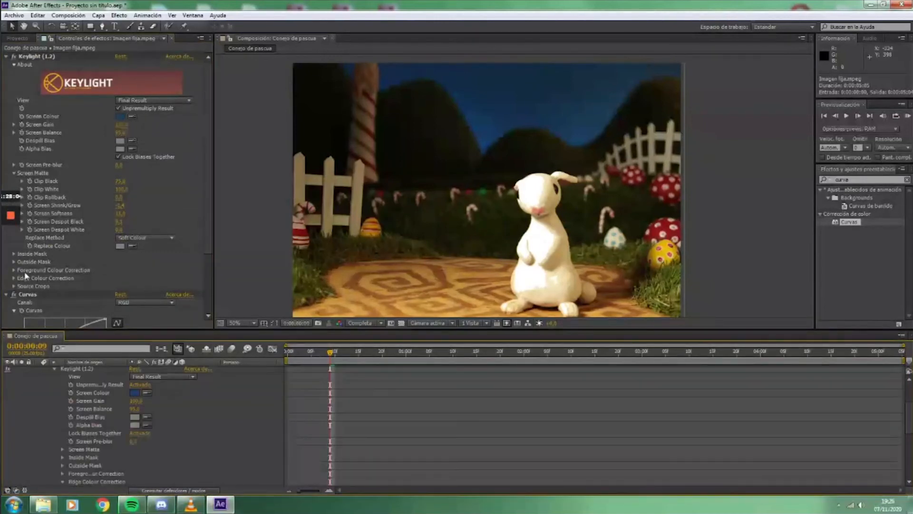
pyautogui.scroll(3, 121, 399)
pyautogui.click(79, 418)
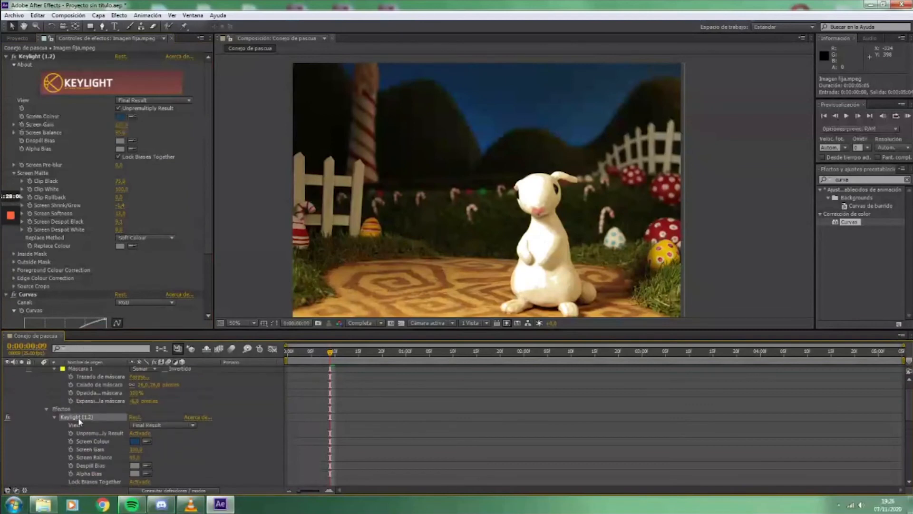
pyautogui.press('Delete')
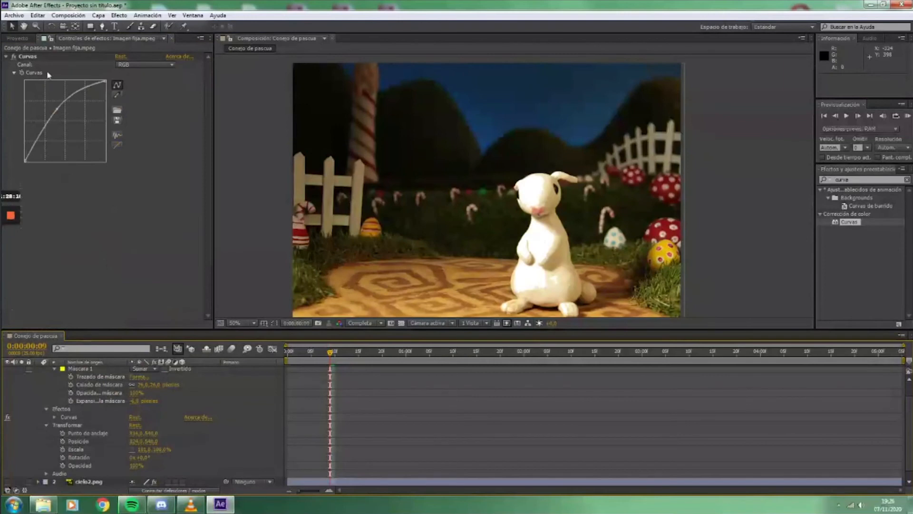
pyautogui.hotkey('ctrl', 'z')
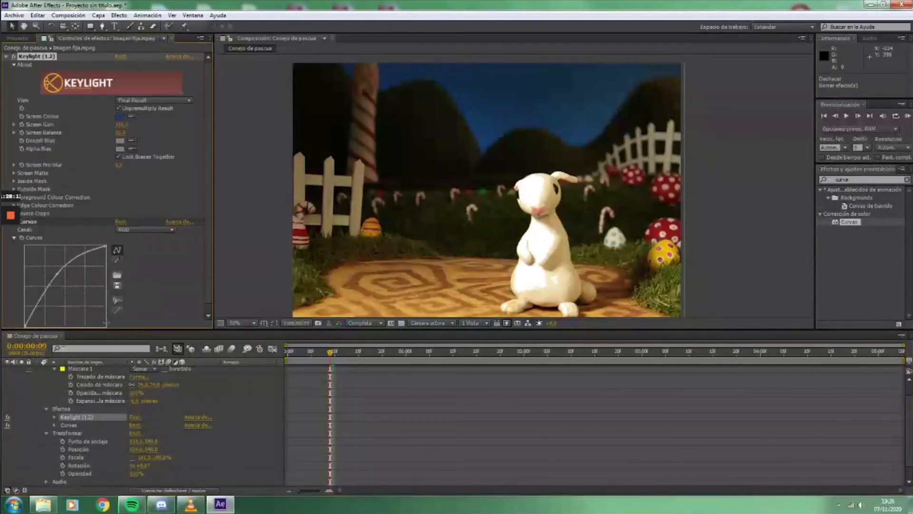
# - At 0:00:00:00, raise the Curvas curve on Imagen fija.mpeg for more brightness and enable keyframing for the curve
pyautogui.scroll(-1, 200, 401)
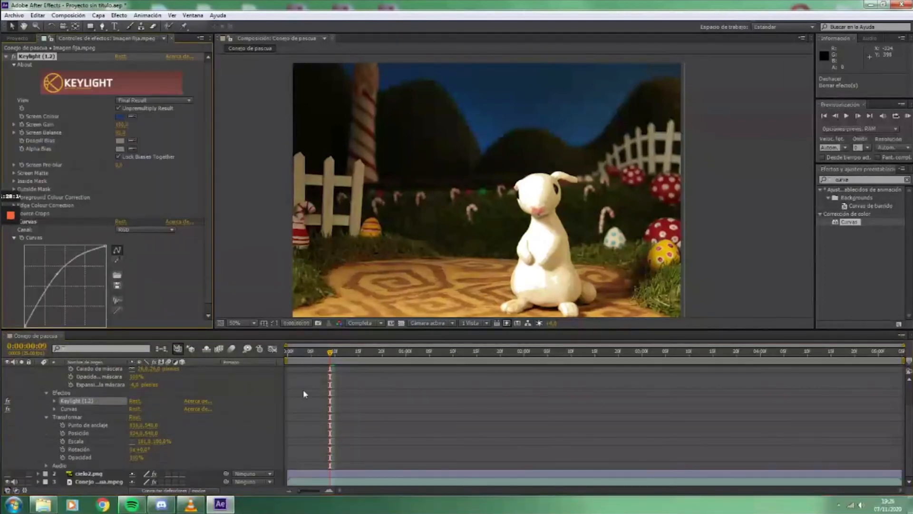
pyautogui.moveTo(329, 352); pyautogui.dragTo(288, 385)
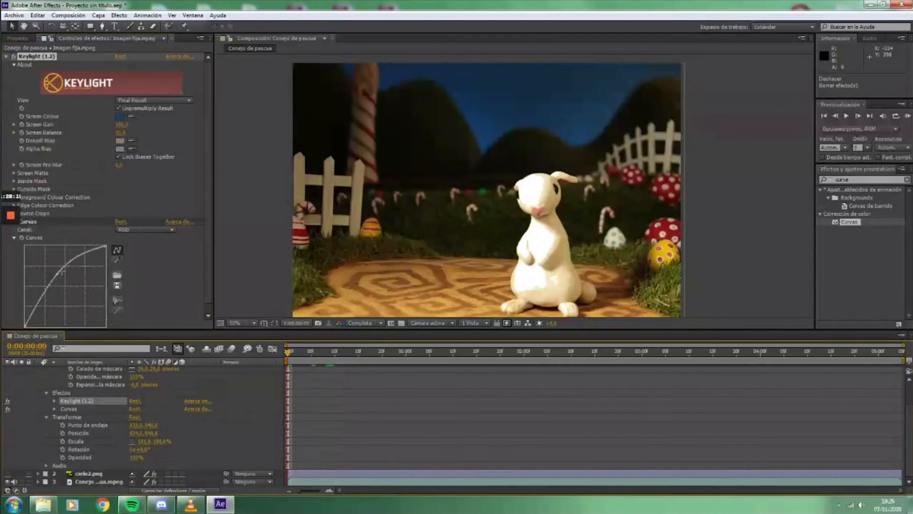
pyautogui.click(62, 272)
pyautogui.moveTo(57, 275); pyautogui.dragTo(51, 274)
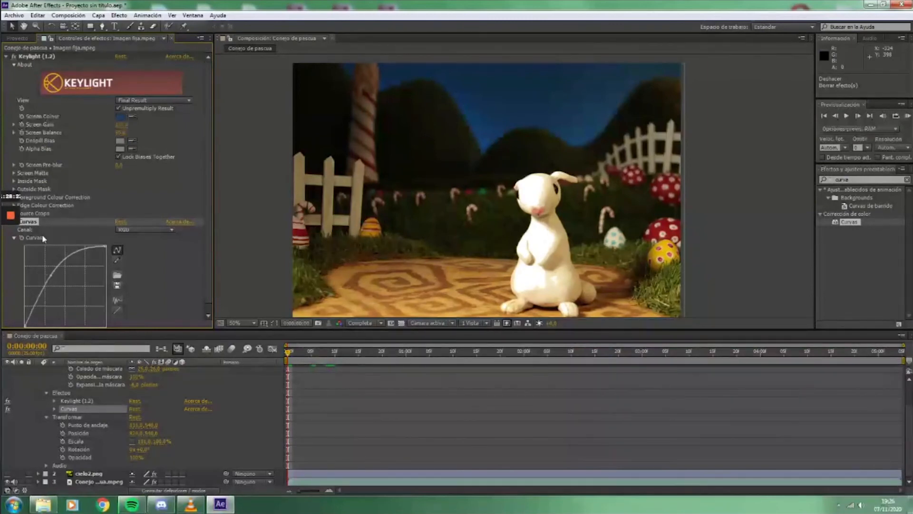
pyautogui.doubleClick(34, 223)
pyautogui.scroll(-1, 133, 447)
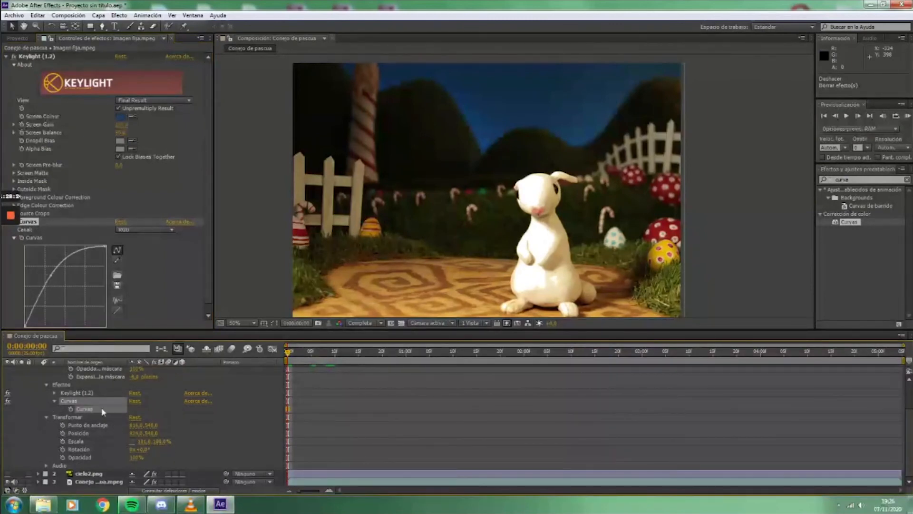
pyautogui.click(71, 408)
# - Add a second Curvas keyframe just past two seconds with the curve pulled below the diagonal to darken the layer, and return to 0:00:00:20
pyautogui.click(562, 352)
pyautogui.moveTo(51, 275); pyautogui.dragTo(74, 295)
pyautogui.moveTo(561, 352); pyautogui.dragTo(429, 351)
pyautogui.click(382, 352)
pyautogui.scroll(3, 39, 388)
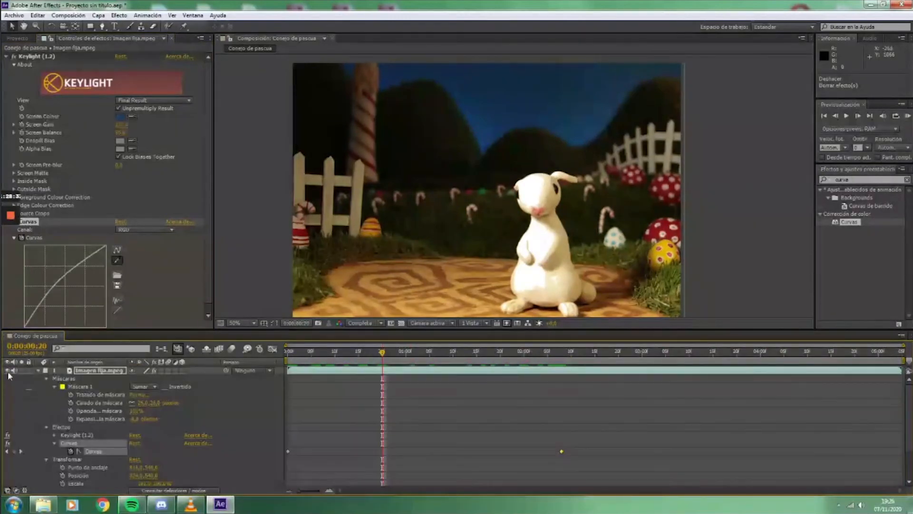
# - Show the Imagen fija.mpeg layer again and scrub between 0:00:02:04 and 0:00:00:10 to examine the animated brightness change
pyautogui.click(7, 371)
pyautogui.moveTo(386, 354); pyautogui.dragTo(475, 396)
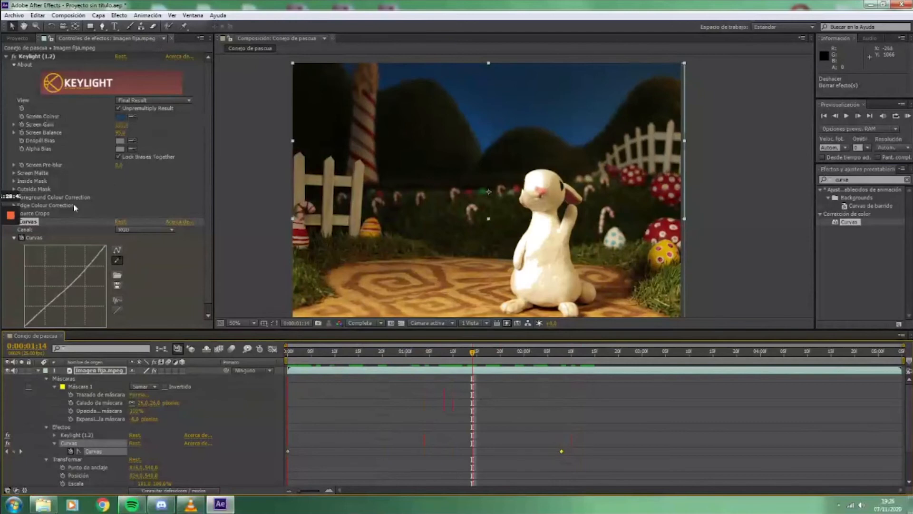
pyautogui.scroll(-1, 206, 267)
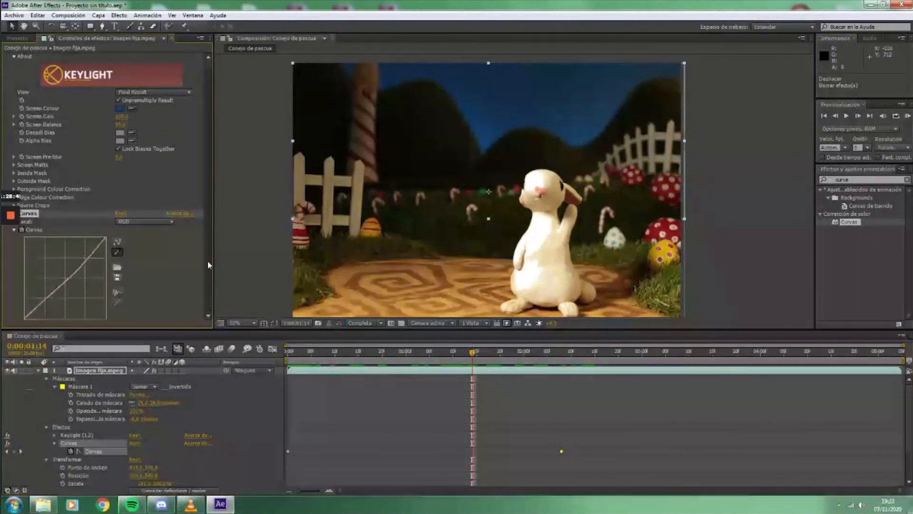
pyautogui.scroll(1, 207, 261)
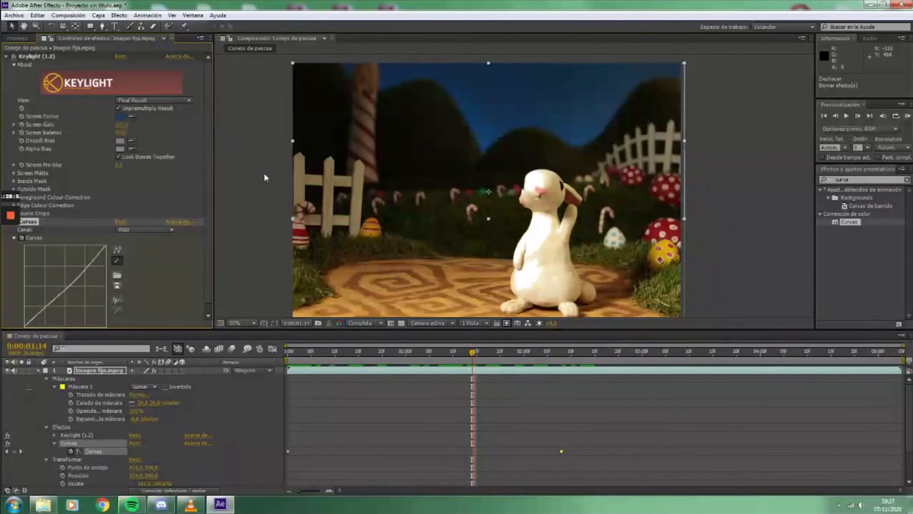
pyautogui.scroll(-1, 205, 209)
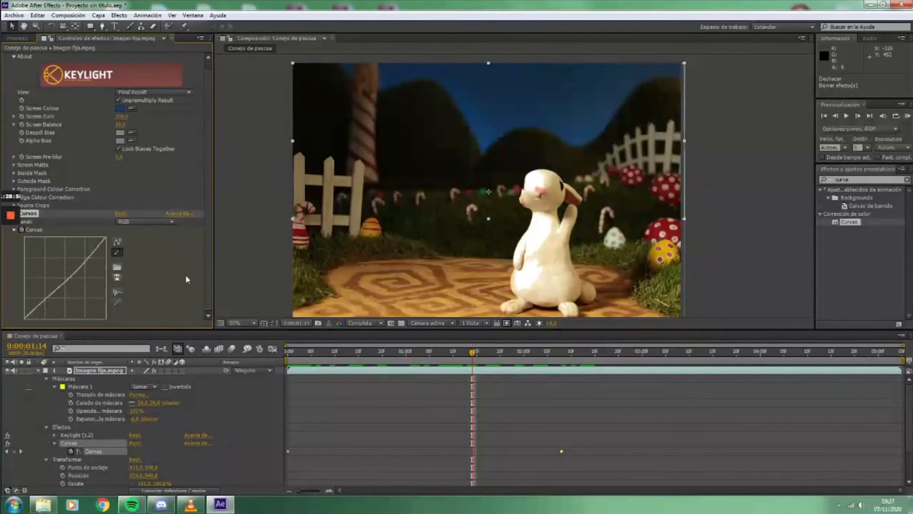
pyautogui.moveTo(472, 353); pyautogui.dragTo(543, 353)
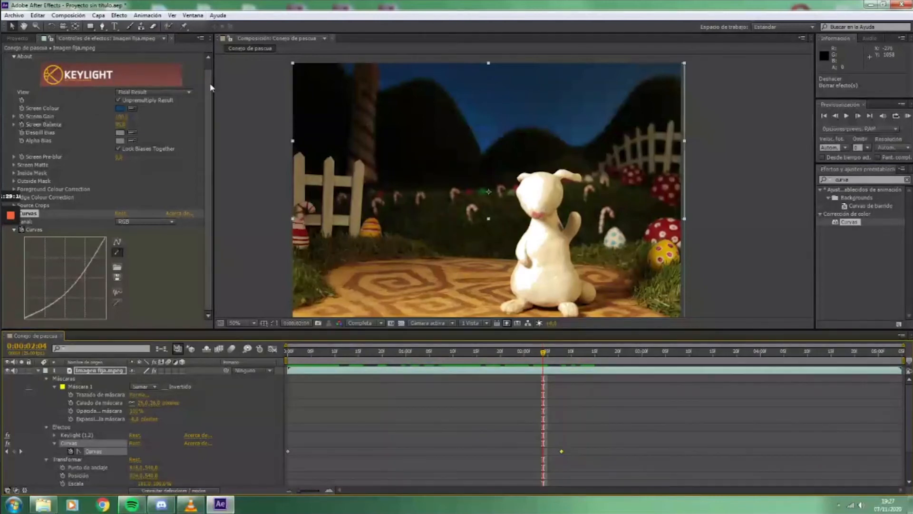
pyautogui.moveTo(210, 85)
pyautogui.mouseDown()
pyautogui.moveTo(207, 66)
pyautogui.moveTo(209, 88)
pyautogui.mouseUp()
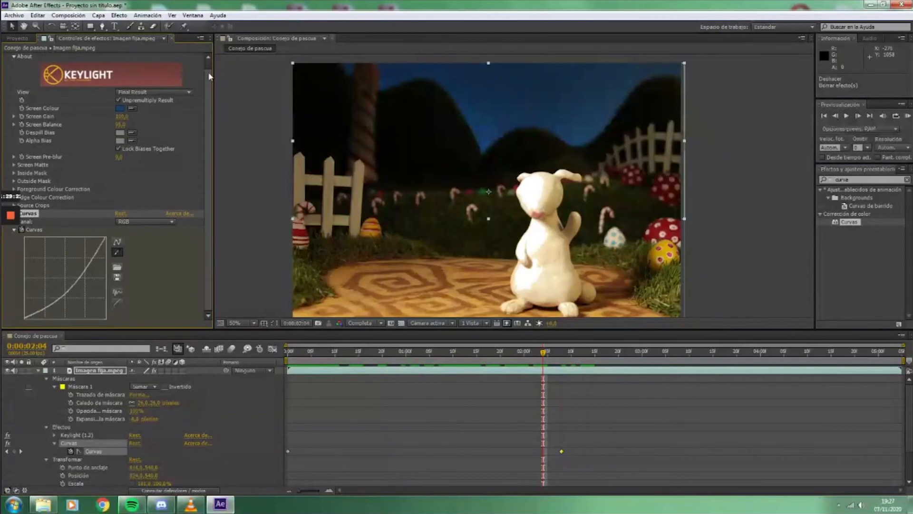
pyautogui.moveTo(209, 87); pyautogui.dragTo(208, 64)
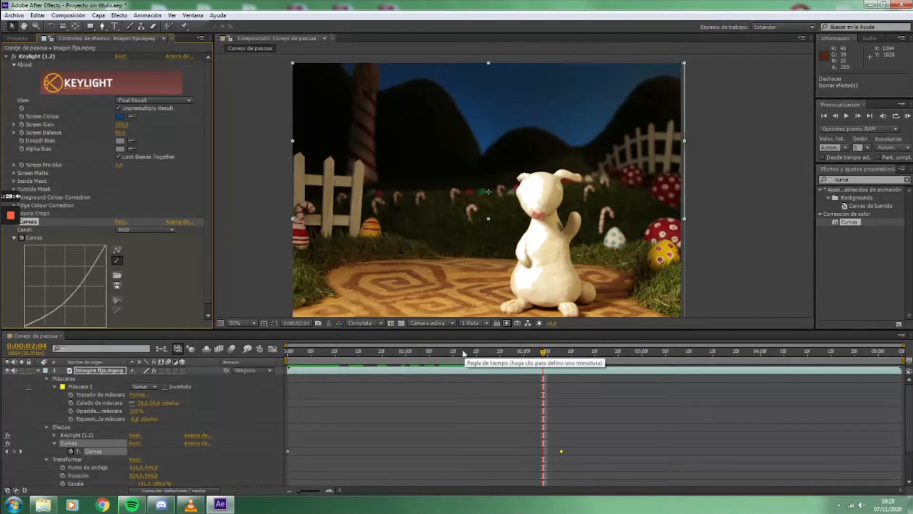
pyautogui.moveTo(543, 352); pyautogui.dragTo(336, 388)
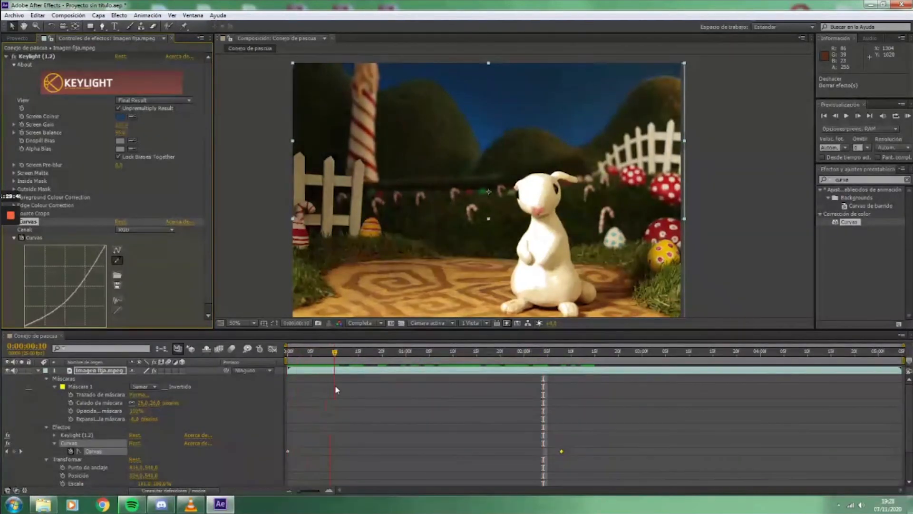
# - Close the rabbit project without saving its changes and maximize the window of the new empty project
pyautogui.doubleClick(542, 4)
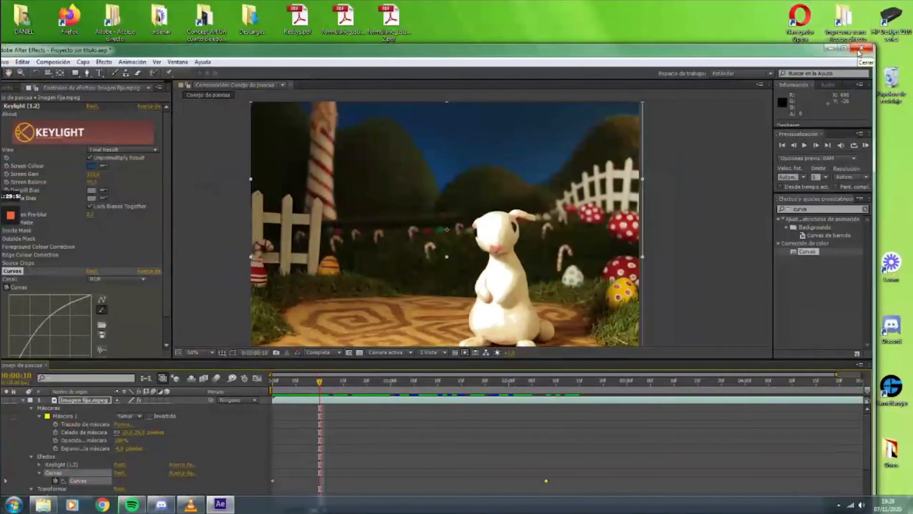
pyautogui.click(861, 49)
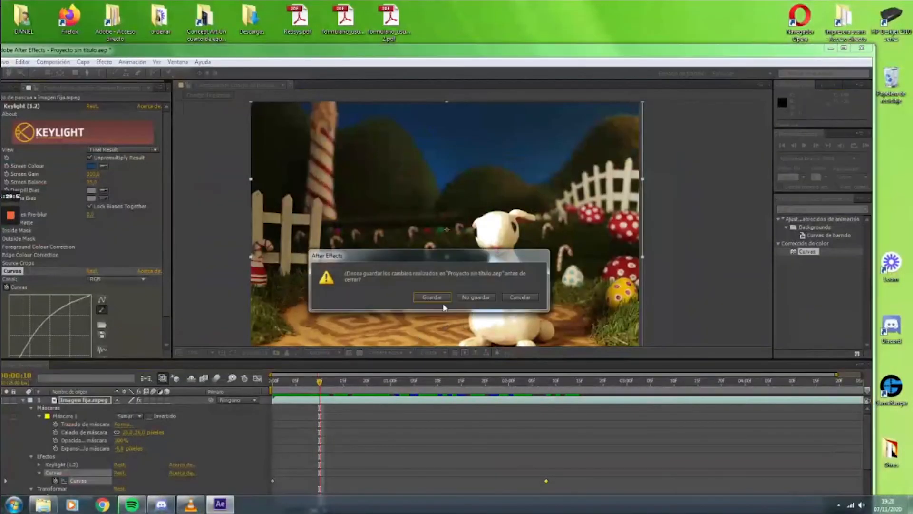
pyautogui.click(473, 297)
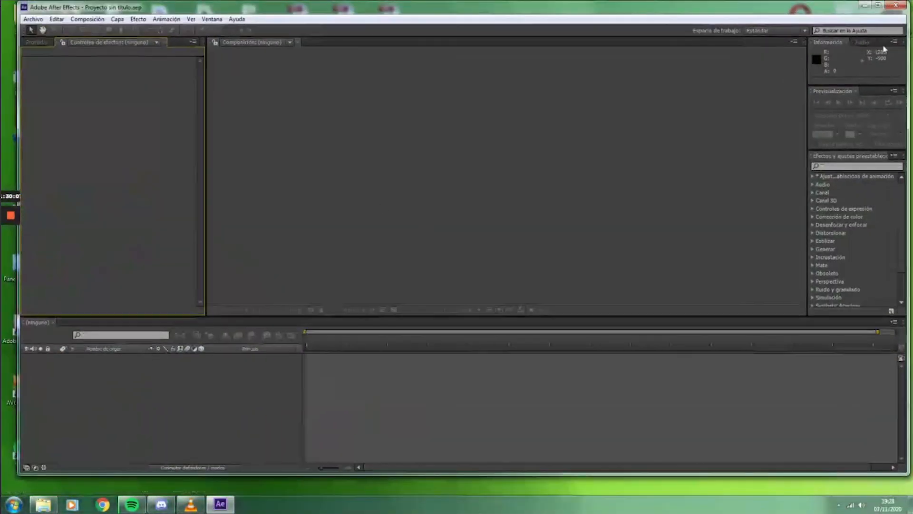
pyautogui.click(878, 5)
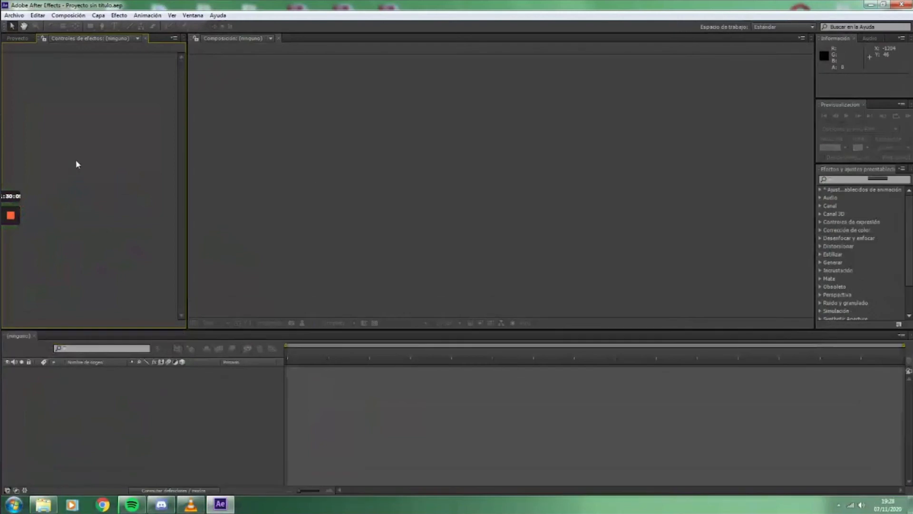
# - Import meeseek caja.png and suelo.png from the Cubo camara 3d folder inside Material ejercicios into the project
pyautogui.click(19, 38)
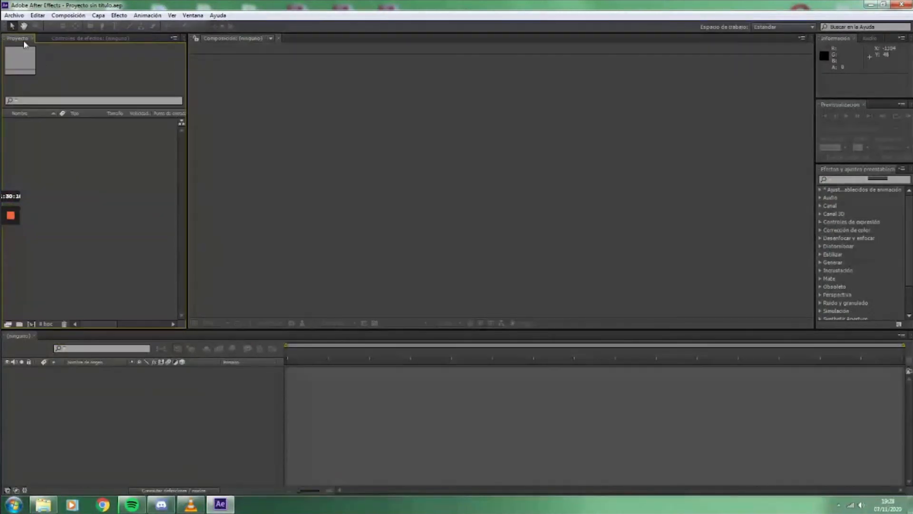
pyautogui.doubleClick(93, 170)
pyautogui.click(400, 52)
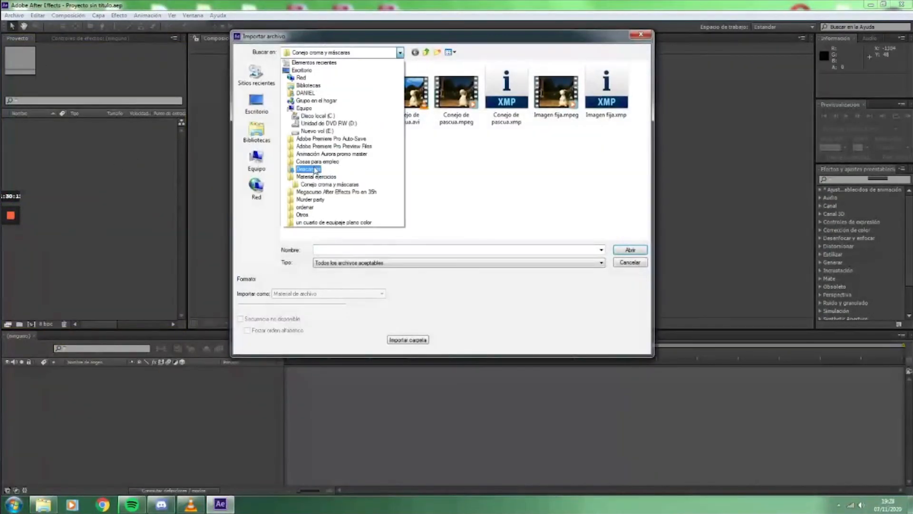
pyautogui.click(314, 178)
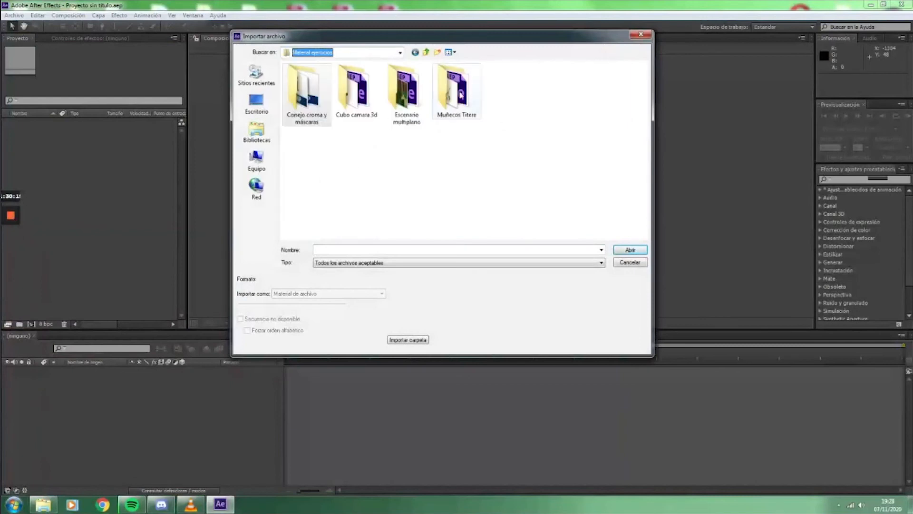
pyautogui.doubleClick(364, 110)
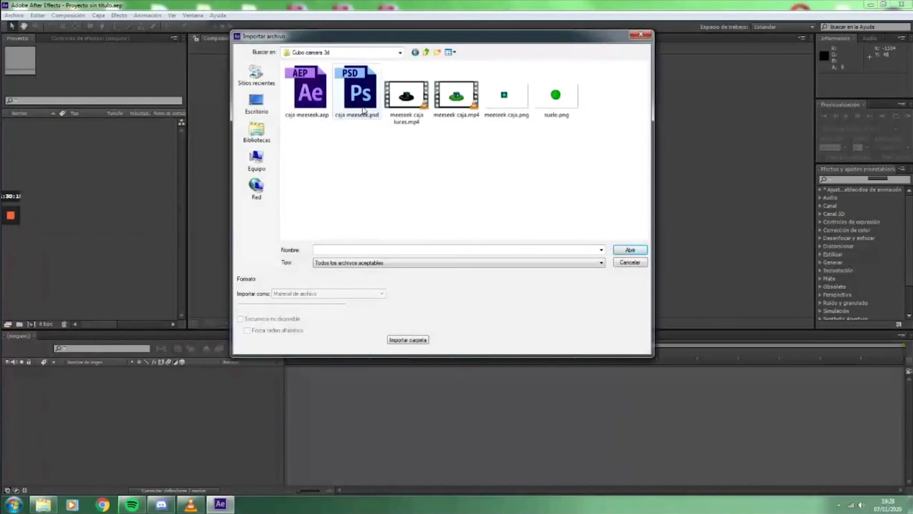
pyautogui.click(504, 98)
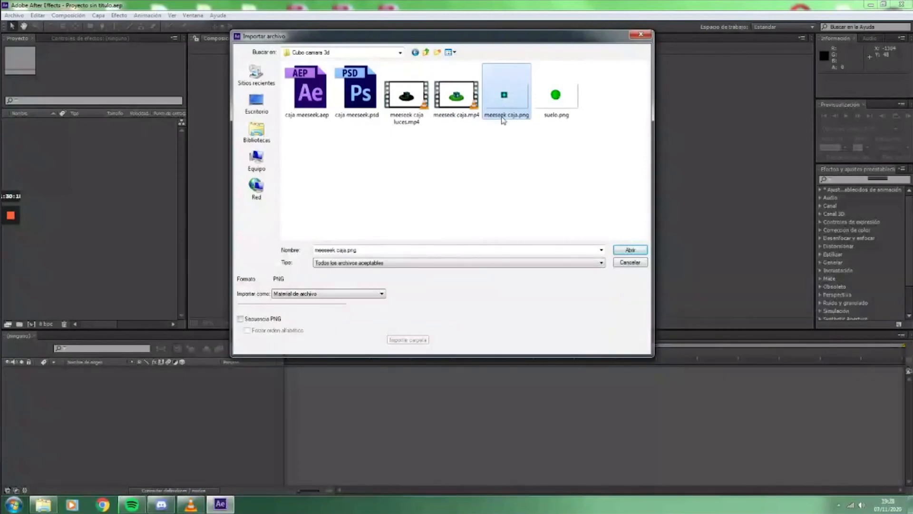
pyautogui.keyDown('ctrl'); pyautogui.click(556, 98); pyautogui.keyUp('ctrl')
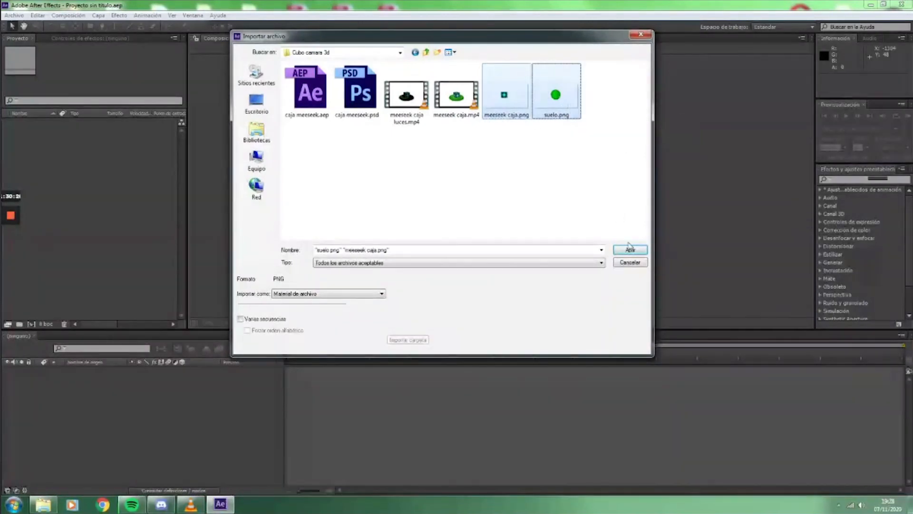
pyautogui.click(630, 250)
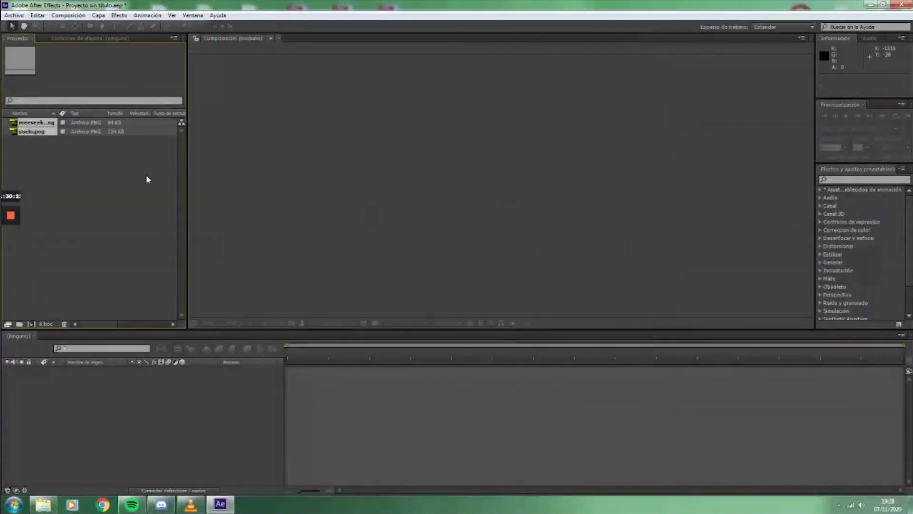
pyautogui.click(147, 176)
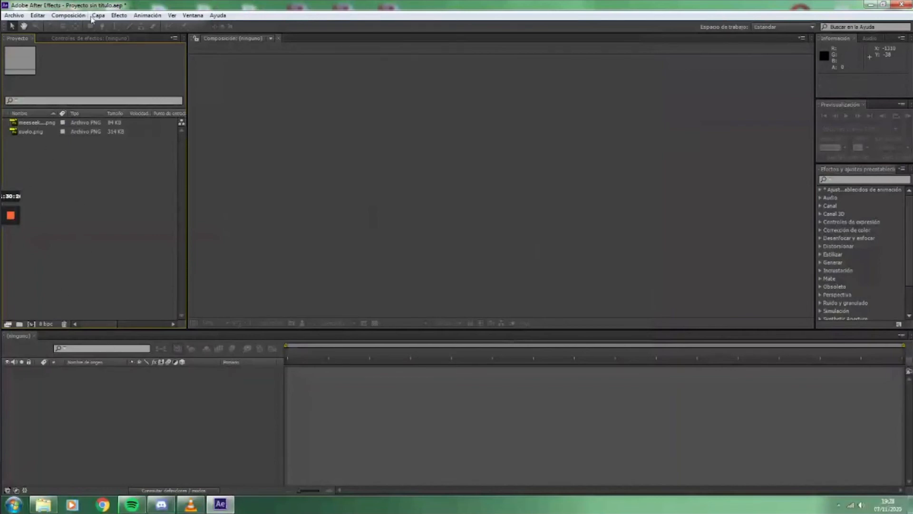
# - Create a new composition with a width of 1920 px and a height of 1080 px
pyautogui.click(68, 15)
pyautogui.click(76, 24)
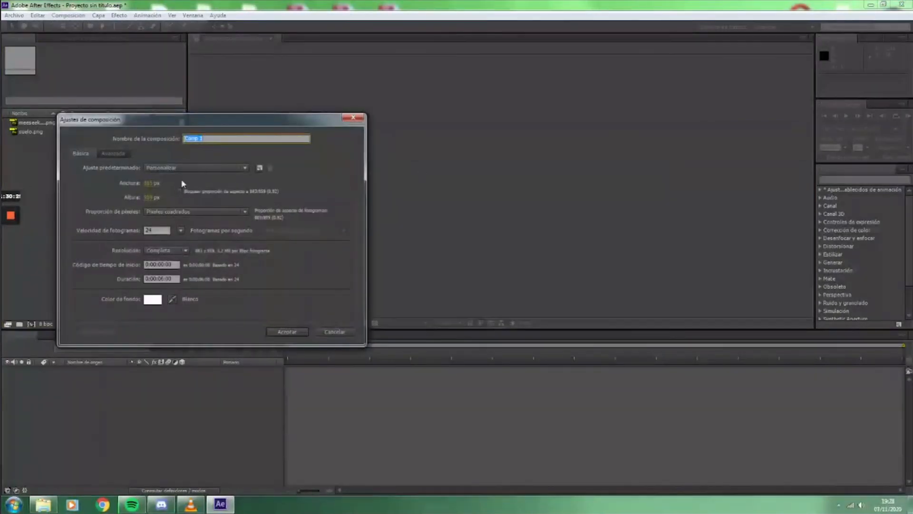
pyautogui.click(152, 183)
pyautogui.write('1920')
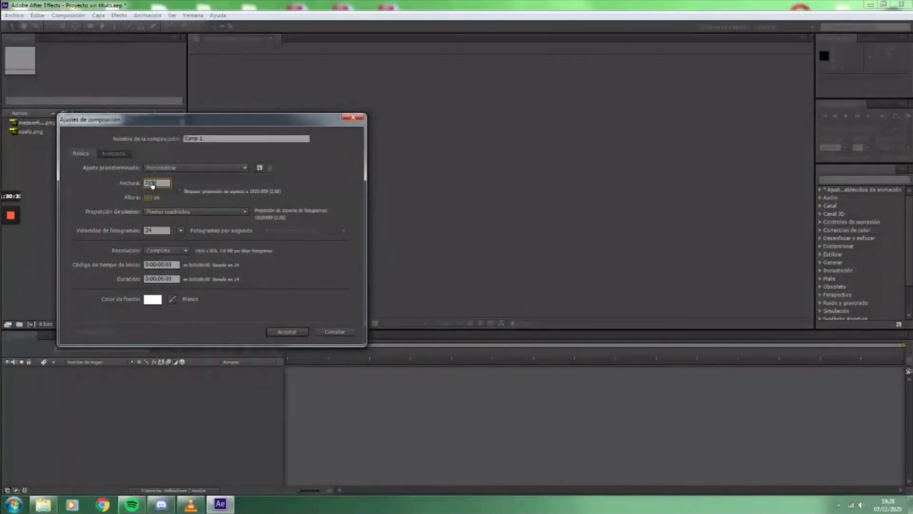
pyautogui.press('Tab')
pyautogui.write('1080')
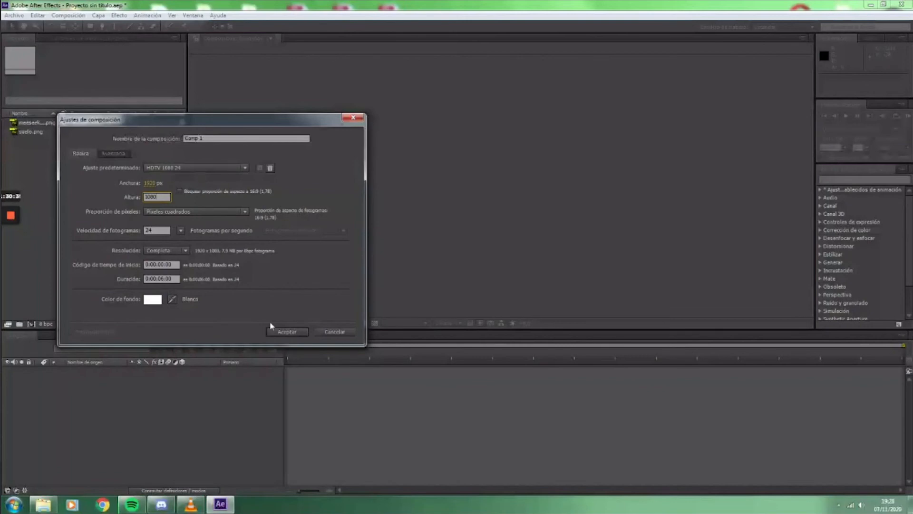
pyautogui.click(287, 333)
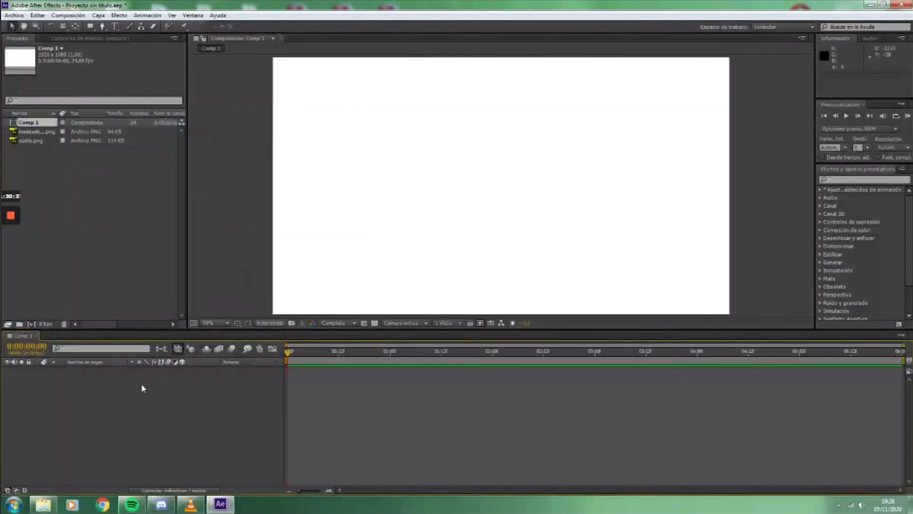
# - Add meeseek caja.png to the composition and duplicate the layer twice for three stacked copies
pyautogui.moveTo(37, 142); pyautogui.dragTo(87, 376)
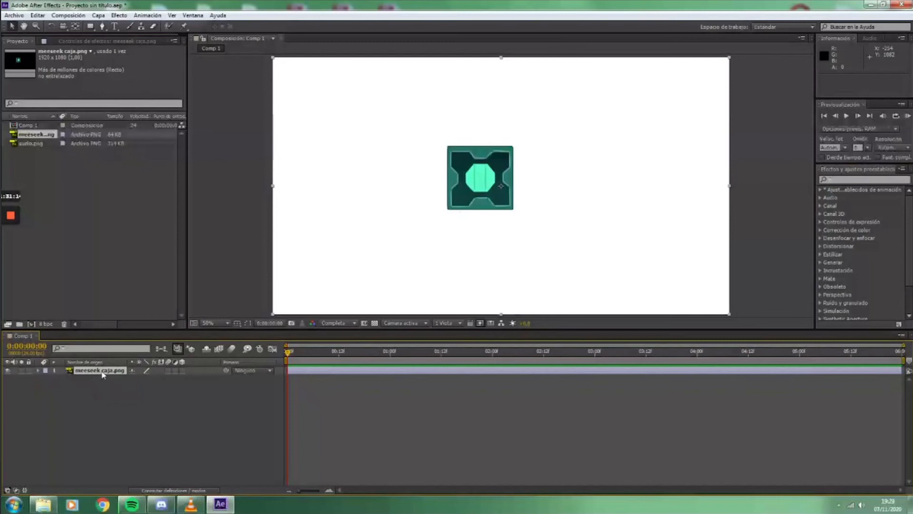
pyautogui.hotkey('ctrl', 'c')
pyautogui.hotkey('ctrl', 'v')
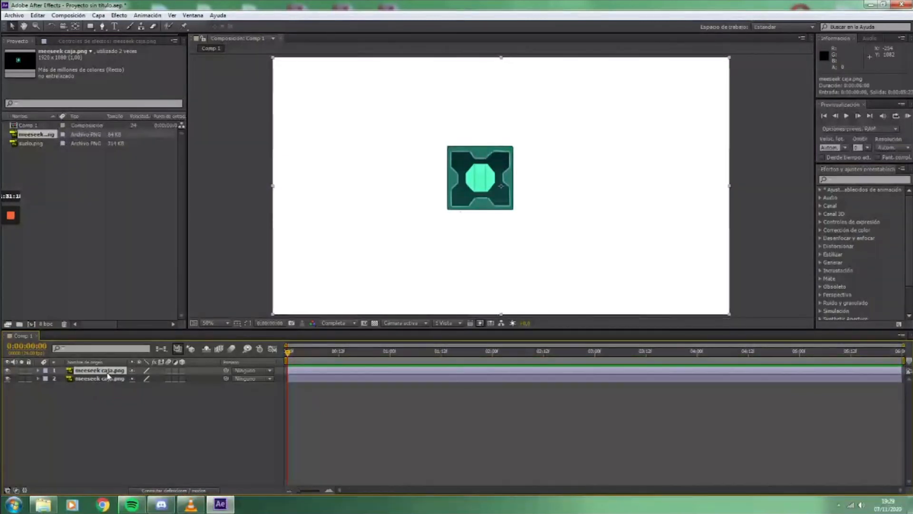
pyautogui.hotkey('ctrl', 'v')
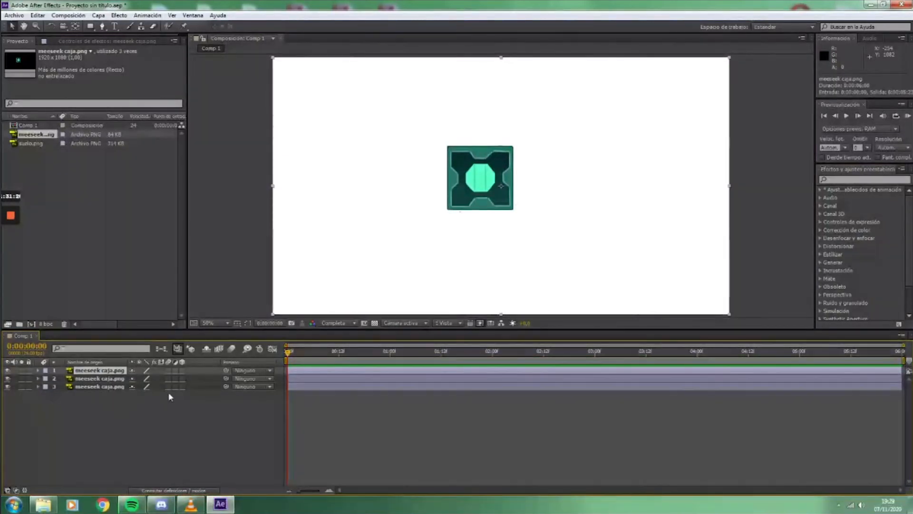
# - Reposition layer 1 directly left of the original box and layer 2 directly above it, with their edges touching
pyautogui.press('p')
pyautogui.moveTo(136, 379); pyautogui.dragTo(10, 387)
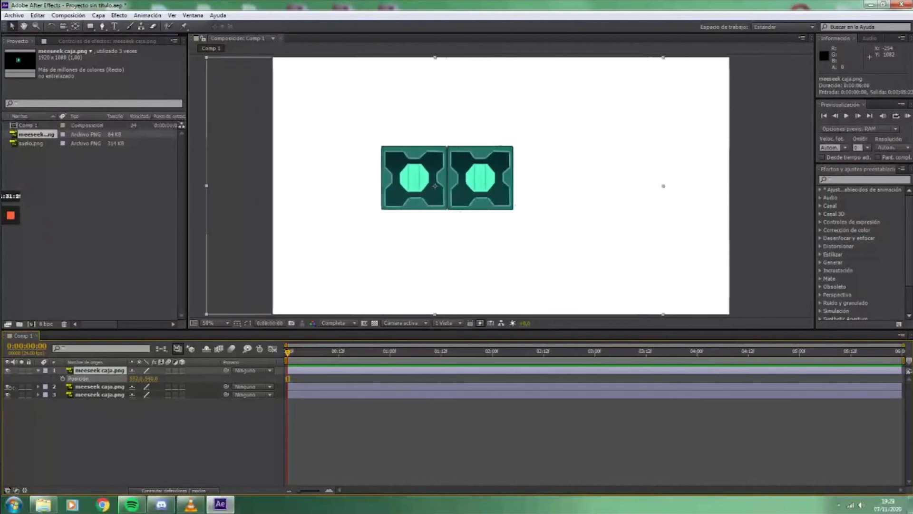
pyautogui.click(102, 386)
pyautogui.press('p')
pyautogui.moveTo(150, 394); pyautogui.dragTo(86, 395)
pyautogui.moveTo(36, 379); pyautogui.dragTo(38, 378)
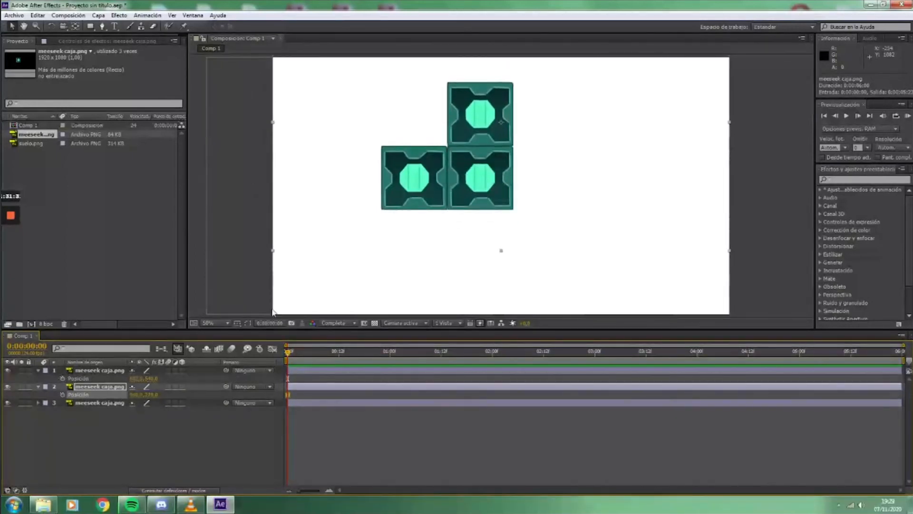
# - Move the left box's anchor point to the middle of its right edge and the upper box's anchor point to the middle of its bottom edge
pyautogui.scroll(1, 428, 168)
pyautogui.moveTo(420, 161); pyautogui.dragTo(424, 238)
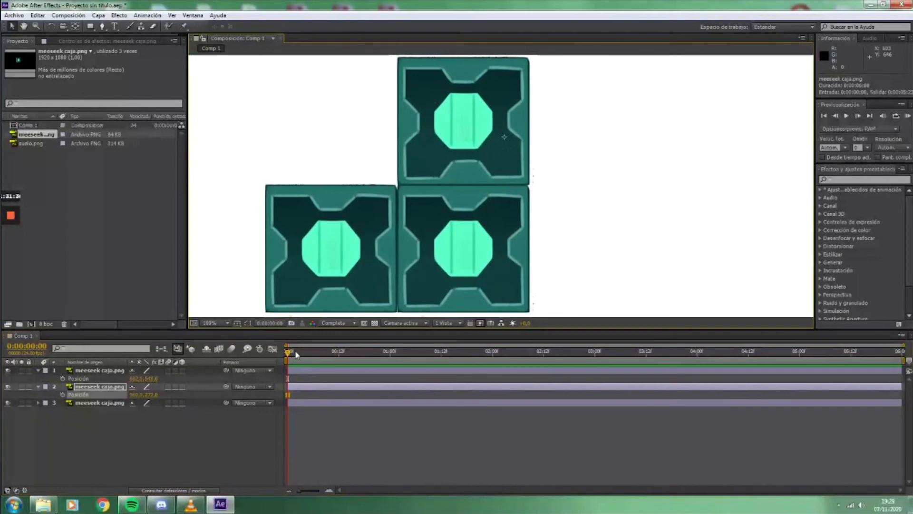
pyautogui.click(75, 27)
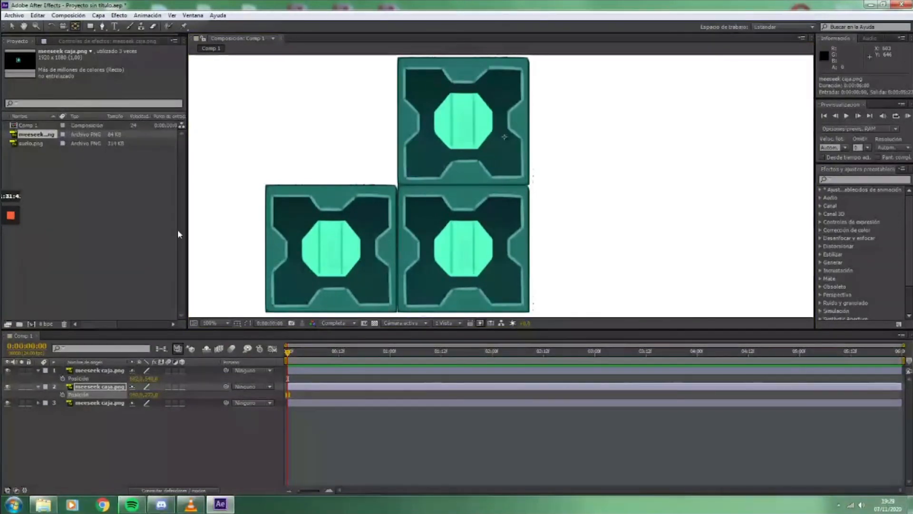
pyautogui.click(97, 379)
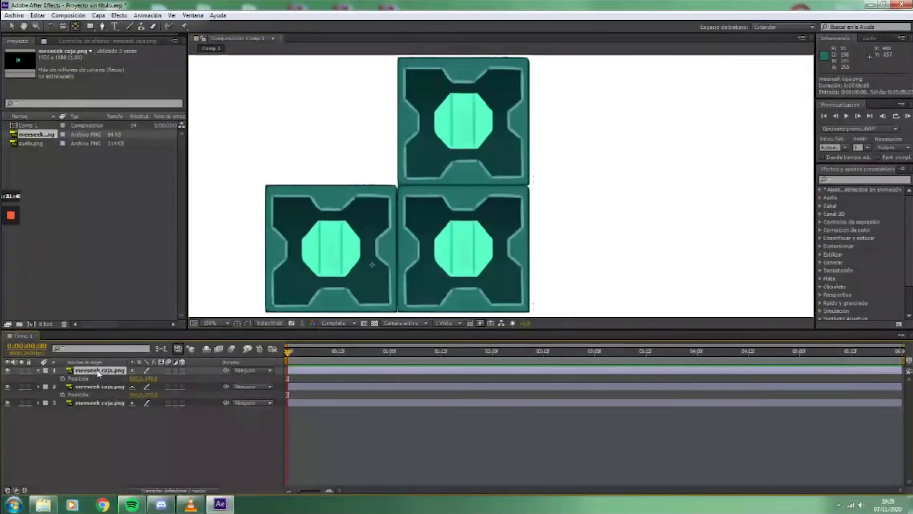
pyautogui.moveTo(386, 263); pyautogui.dragTo(397, 249)
pyautogui.click(9, 370)
pyautogui.click(8, 370)
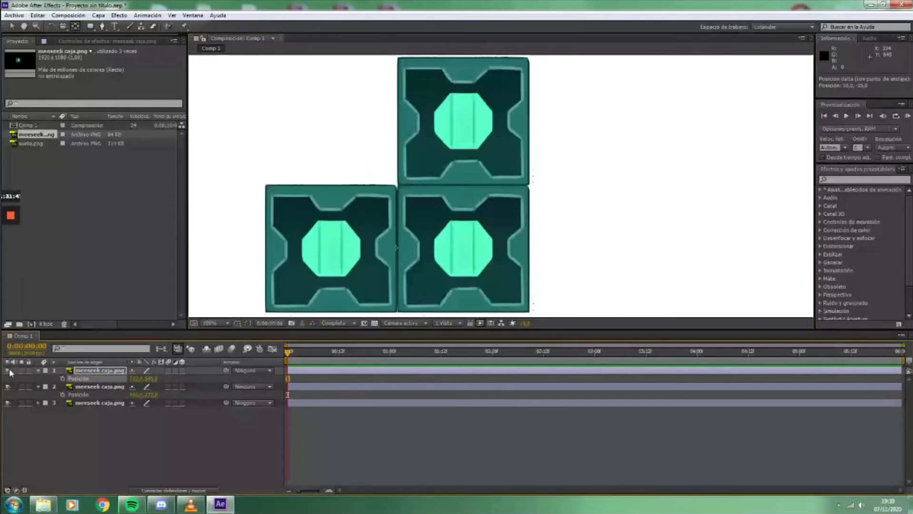
pyautogui.moveTo(397, 249); pyautogui.dragTo(398, 247)
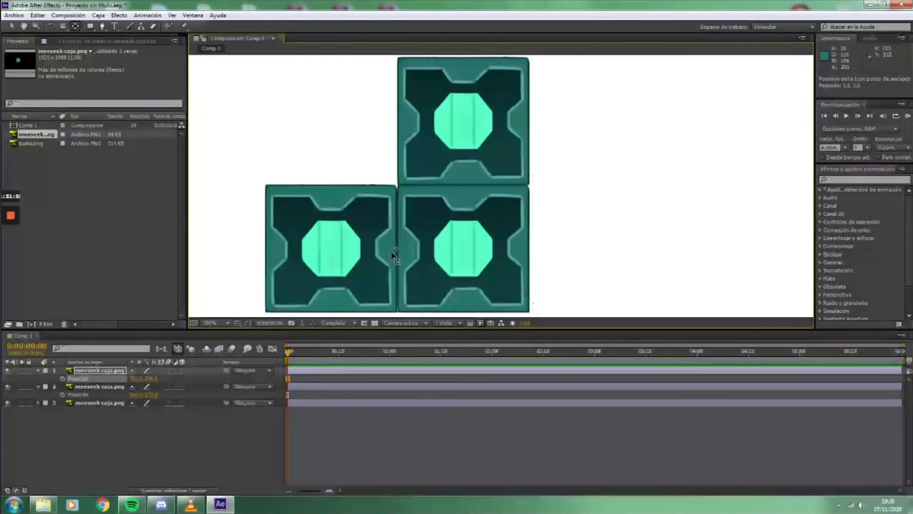
pyautogui.click(89, 388)
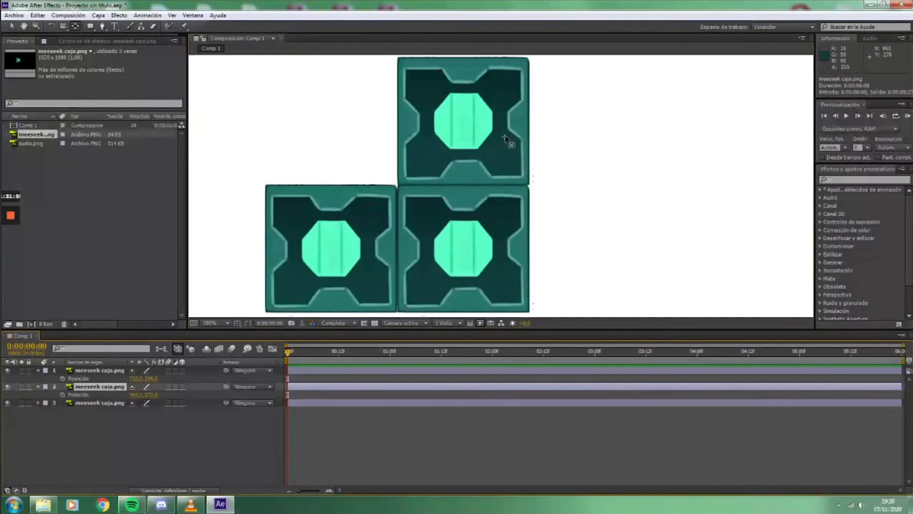
pyautogui.click(464, 185)
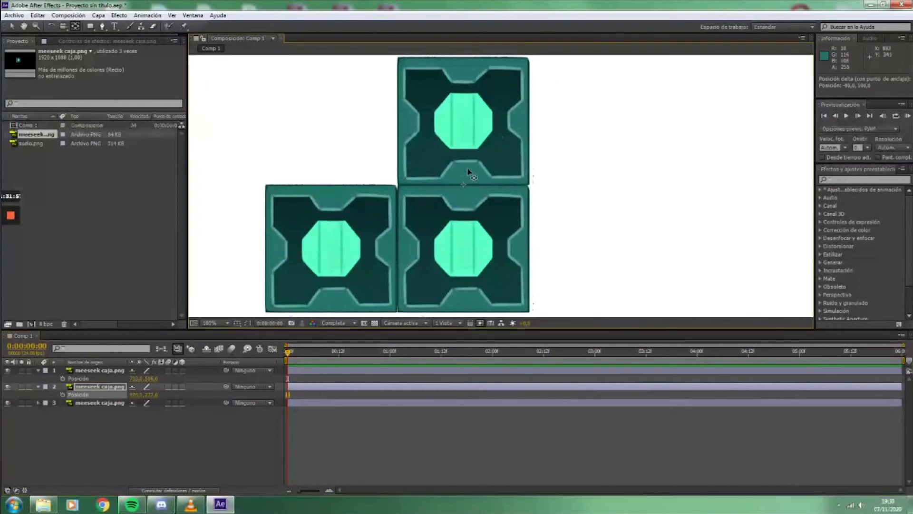
# - Try rotating the left box around its new anchor point, and undo the rotation
pyautogui.click(107, 371)
pyautogui.press('r')
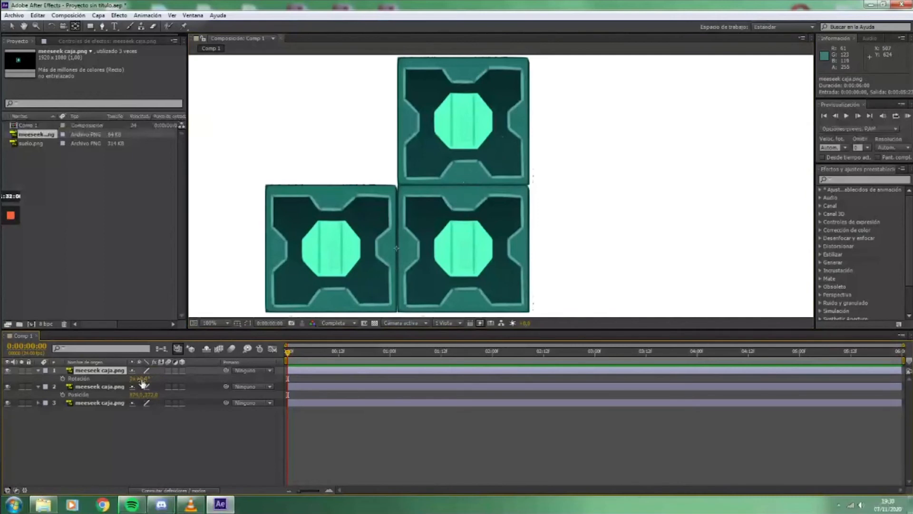
pyautogui.moveTo(141, 381); pyautogui.dragTo(152, 380)
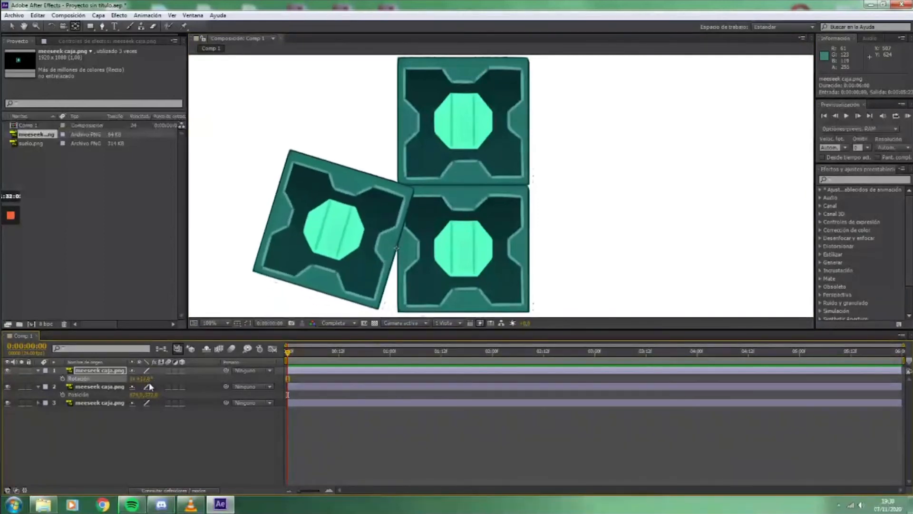
pyautogui.hotkey('ctrl', 'z')
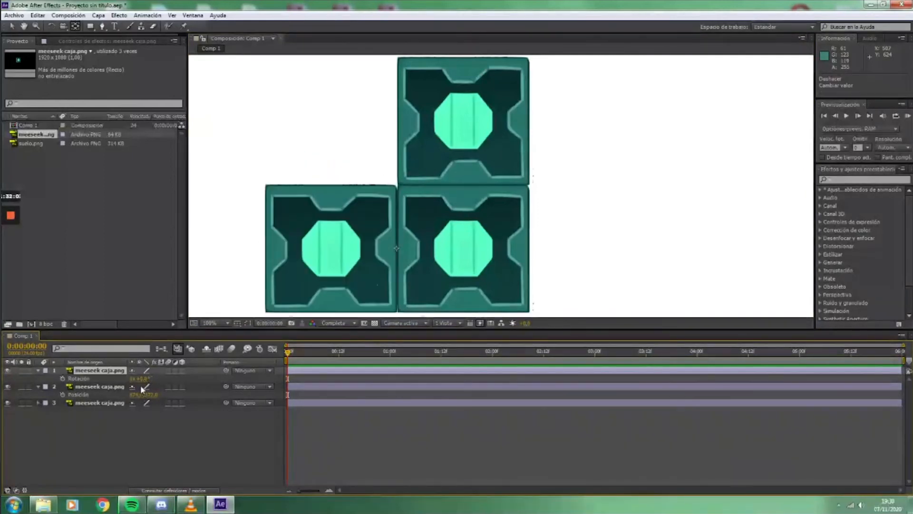
# - Make all three meeseek caja.png layers 3D and fold the upper box backward with an X rotation of -90°
pyautogui.click(183, 370)
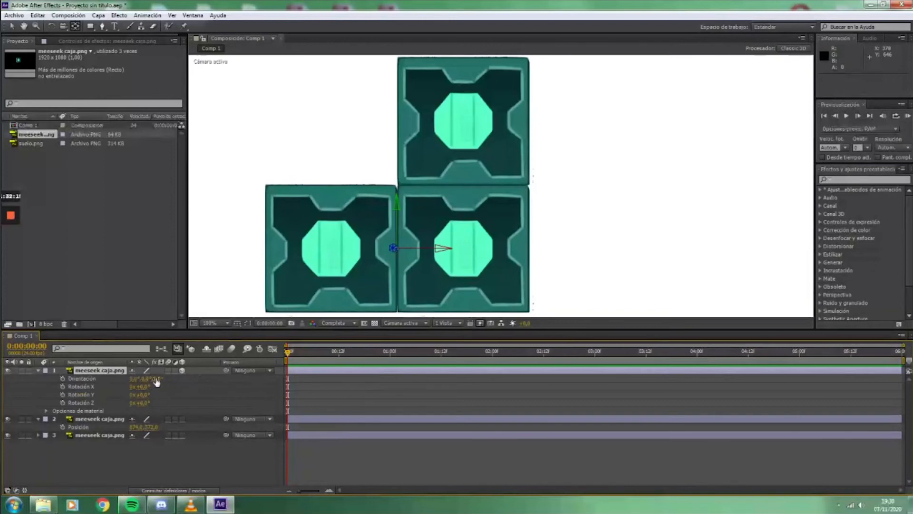
pyautogui.click(182, 419)
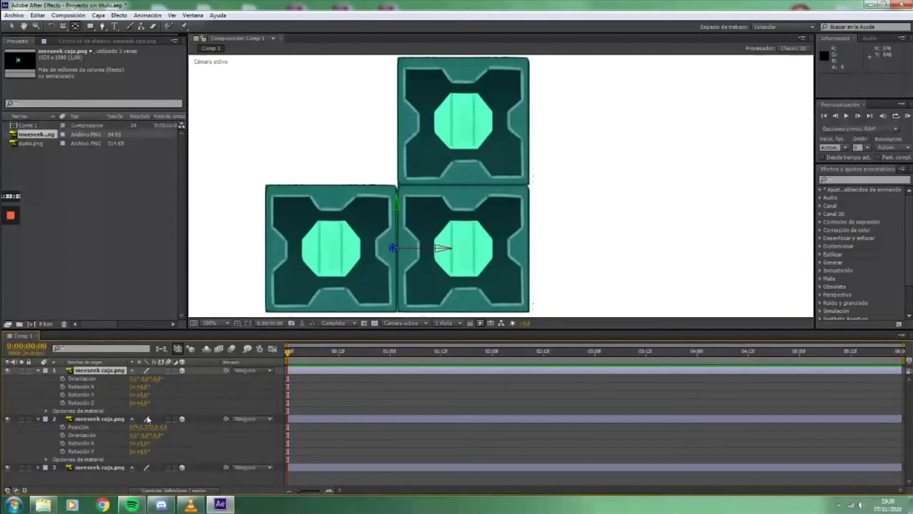
pyautogui.moveTo(146, 448)
pyautogui.mouseDown()
pyautogui.moveTo(170, 452)
pyautogui.moveTo(90, 448)
pyautogui.moveTo(141, 447)
pyautogui.mouseUp()
pyautogui.hotkey('ctrl', 'z')
pyautogui.hotkey('ctrl', 'z')
pyautogui.click(141, 445)
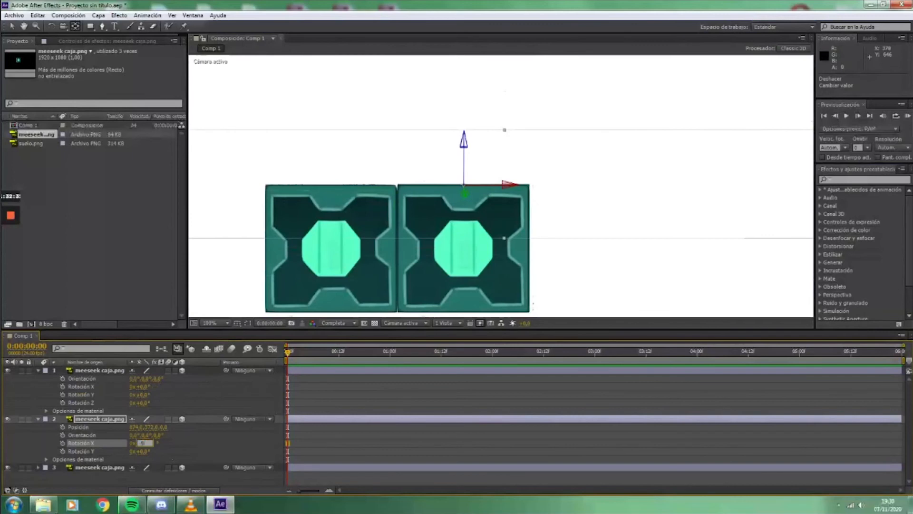
pyautogui.press('Return')
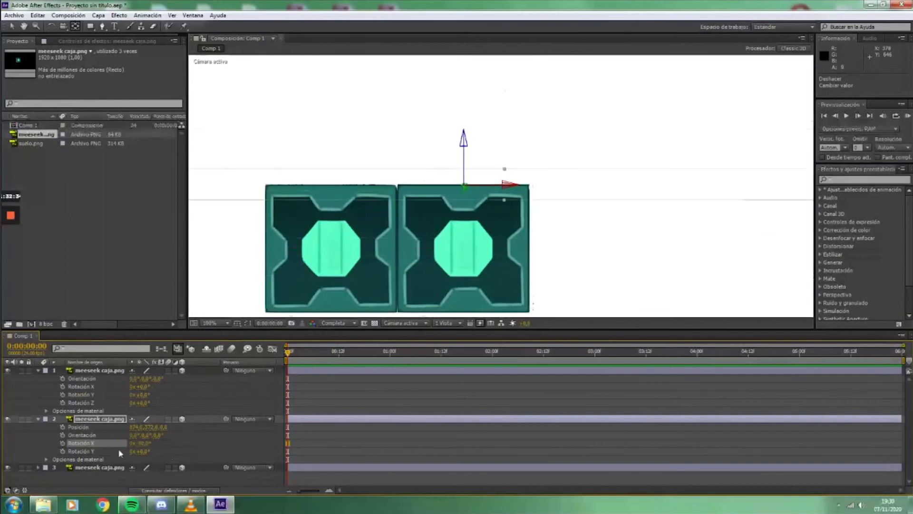
# - Fold the left box (layer 1) backward around its right edge by setting its Y orientation to 90°
pyautogui.click(102, 370)
pyautogui.moveTo(156, 383)
pyautogui.mouseDown()
pyautogui.moveTo(138, 381)
pyautogui.moveTo(161, 385)
pyautogui.moveTo(148, 380)
pyautogui.mouseUp()
pyautogui.hotkey('ctrl', 'z')
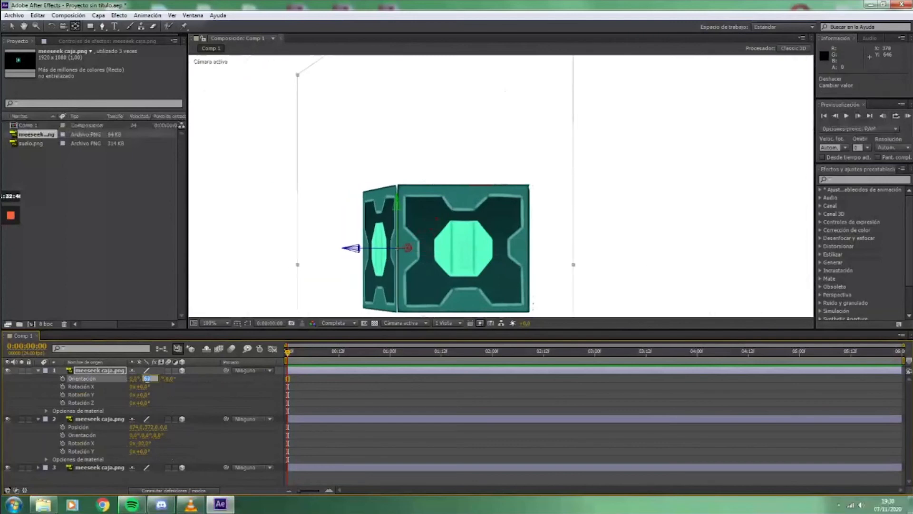
pyautogui.write('90')
pyautogui.press('Return')
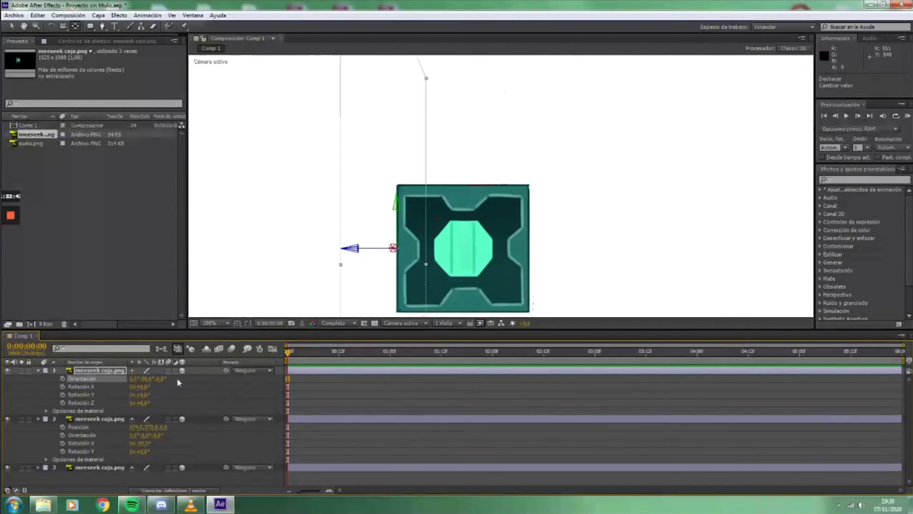
pyautogui.click(277, 248)
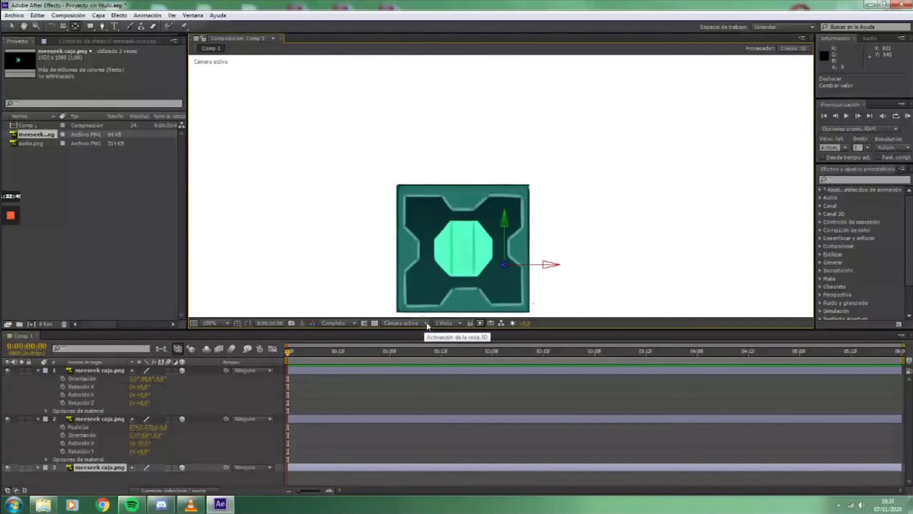
# - Split the viewer into two horizontal views and switch the Superior view to Vista personalizada 1, with the cube roughly centred
pyautogui.click(448, 323)
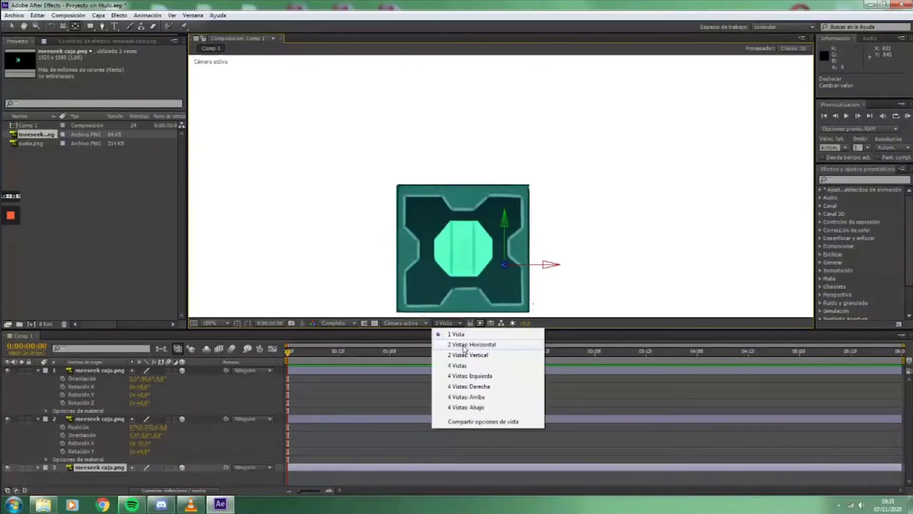
pyautogui.click(475, 347)
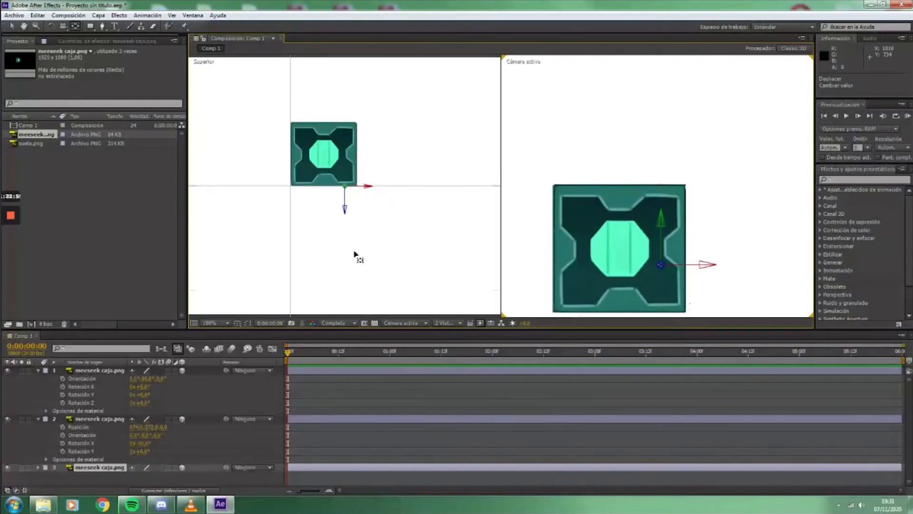
pyautogui.press('h')
pyautogui.moveTo(589, 149); pyautogui.dragTo(629, 98)
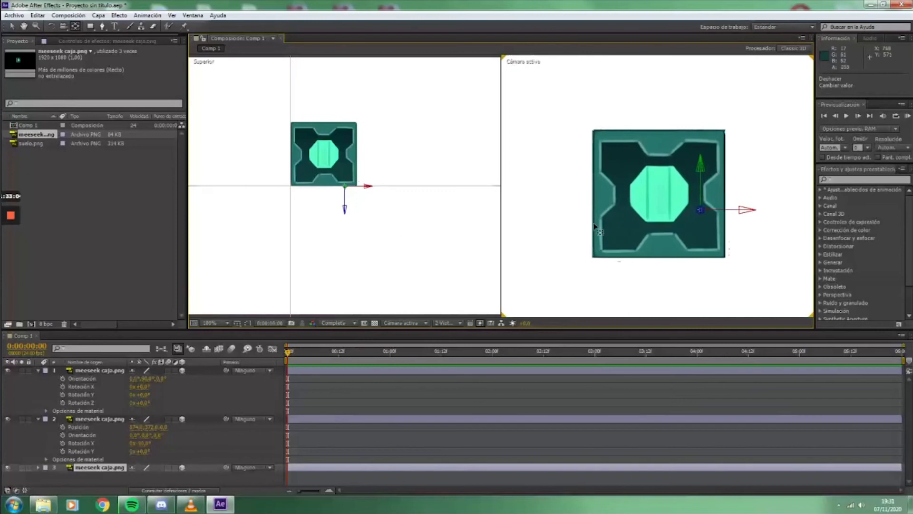
pyautogui.click(336, 248)
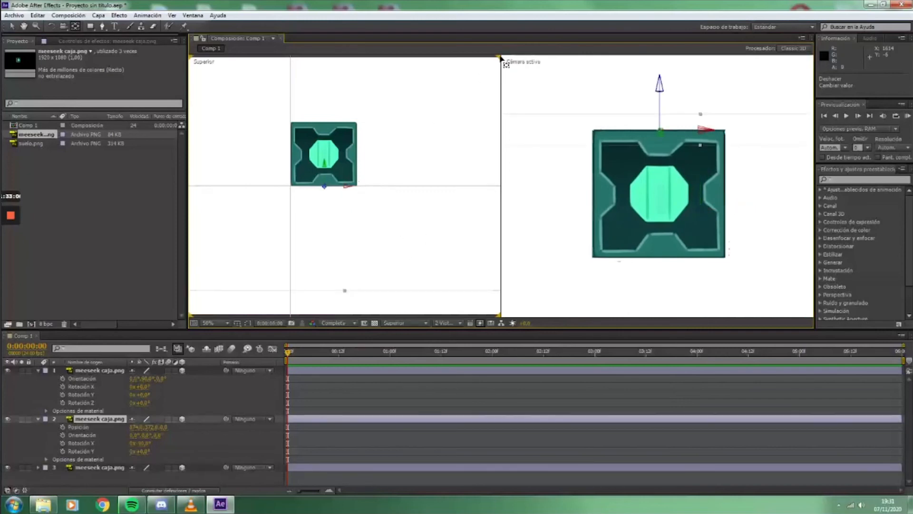
pyautogui.click(528, 119)
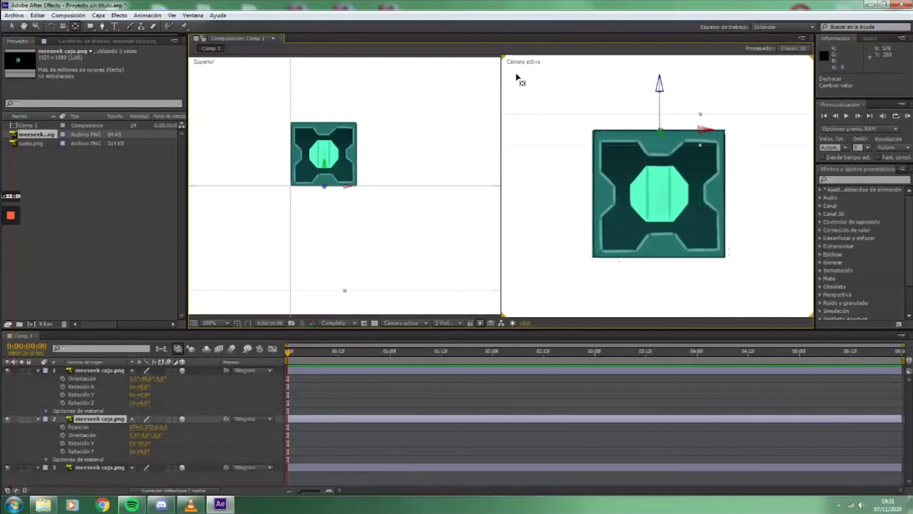
pyautogui.click(442, 256)
pyautogui.click(404, 323)
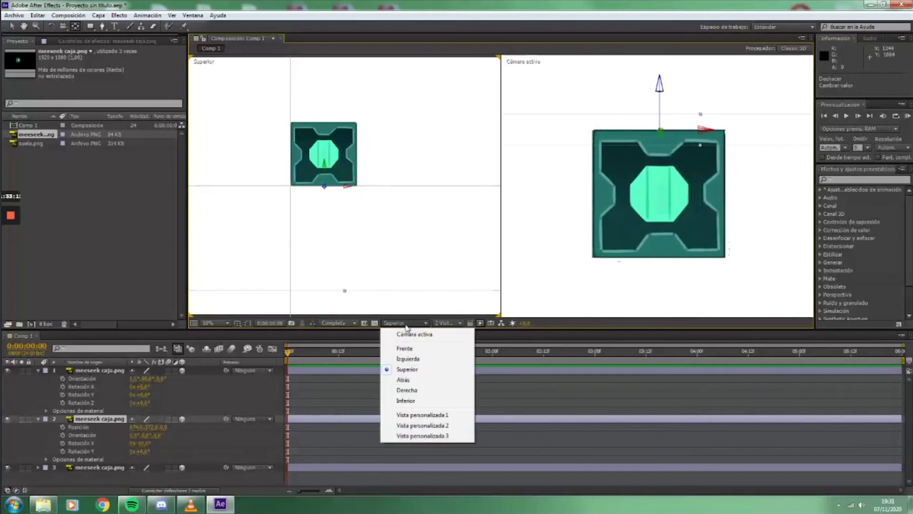
pyautogui.click(414, 415)
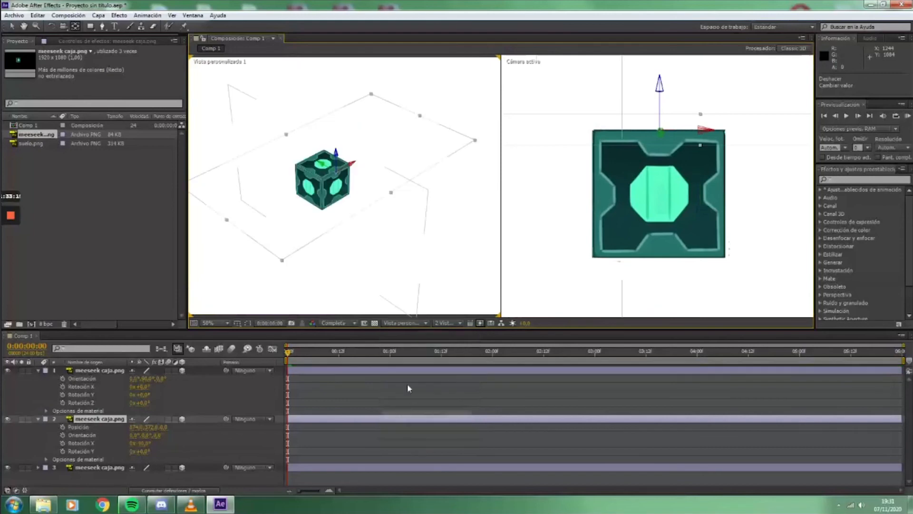
pyautogui.moveTo(372, 266); pyautogui.dragTo(397, 273)
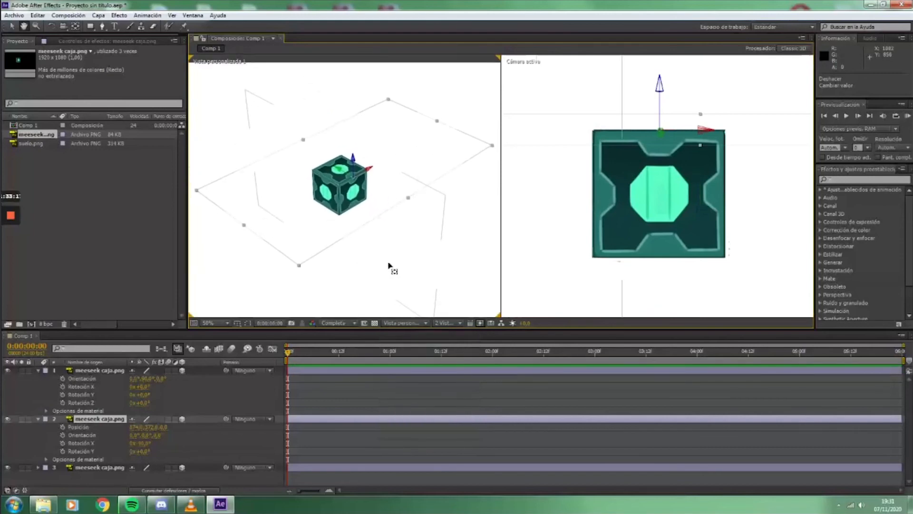
# - Orbit Vista personalizada 1 to a lower angle on the cube and bring its camera closer with the Track Z camera tool
pyautogui.click(64, 28)
pyautogui.moveTo(413, 231); pyautogui.dragTo(424, 206)
pyautogui.click(62, 26)
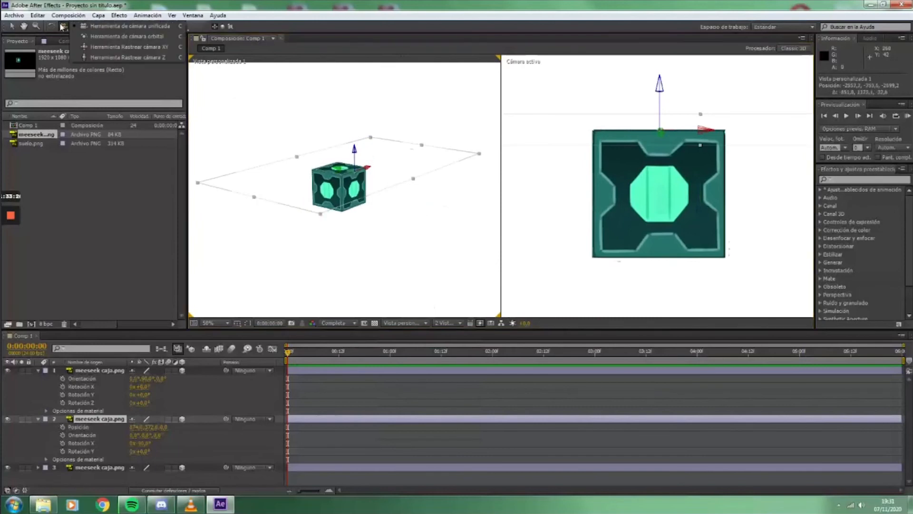
pyautogui.click(105, 47)
pyautogui.moveTo(343, 226)
pyautogui.mouseDown()
pyautogui.moveTo(387, 226)
pyautogui.moveTo(338, 224)
pyautogui.mouseUp()
pyautogui.hotkey('ctrl', 'z')
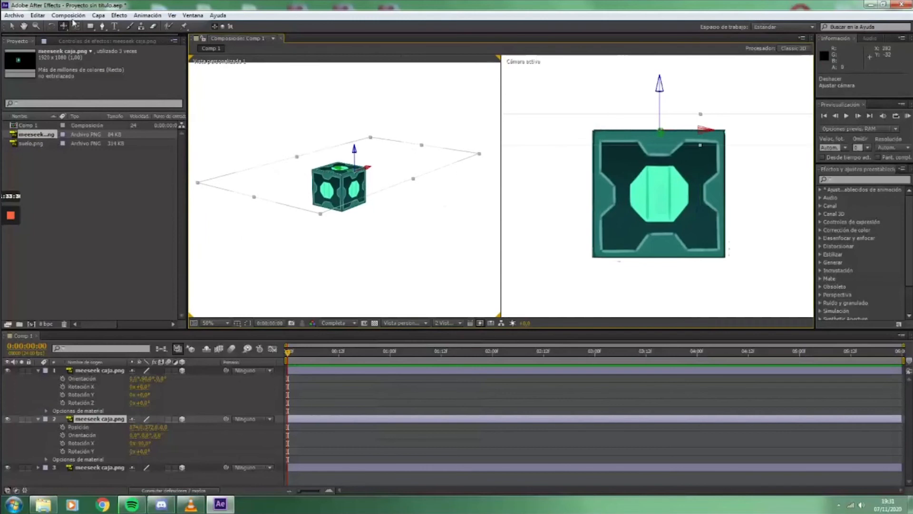
pyautogui.click(65, 29)
pyautogui.click(118, 59)
pyautogui.moveTo(350, 236); pyautogui.dragTo(394, 253)
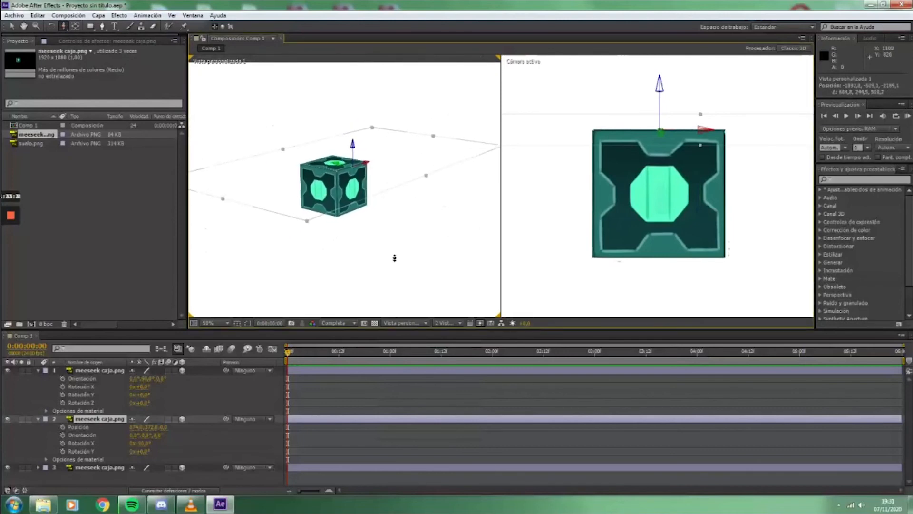
# - Try swinging the left face open by changing layer 1's Y orientation, and undo the change
pyautogui.click(11, 27)
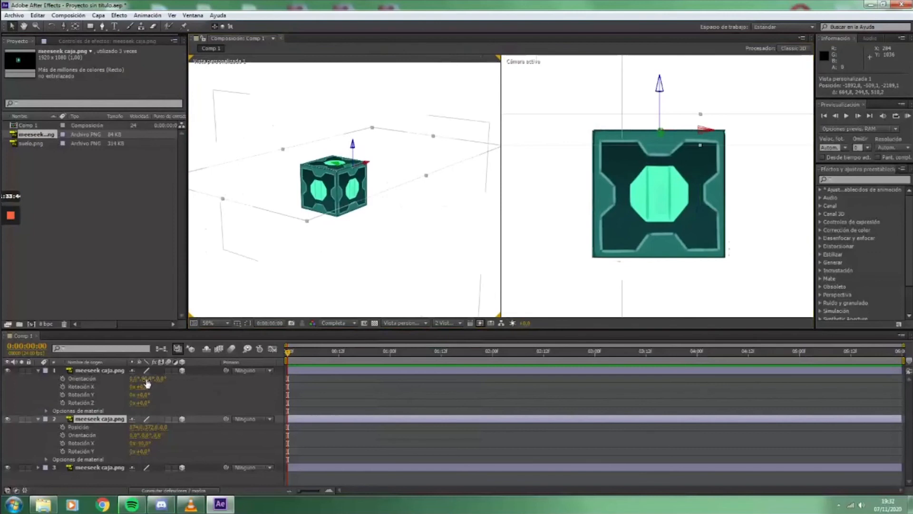
pyautogui.moveTo(144, 383); pyautogui.dragTo(190, 397)
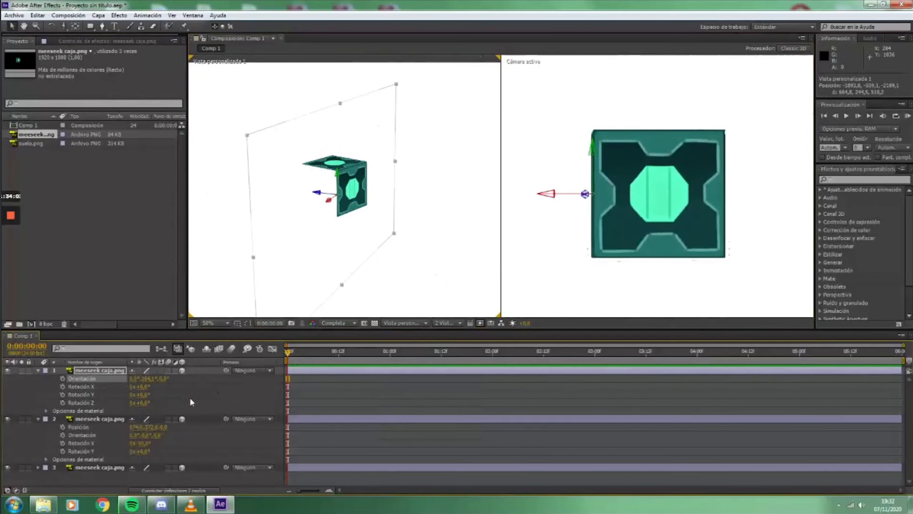
pyautogui.hotkey('ctrl', 'z')
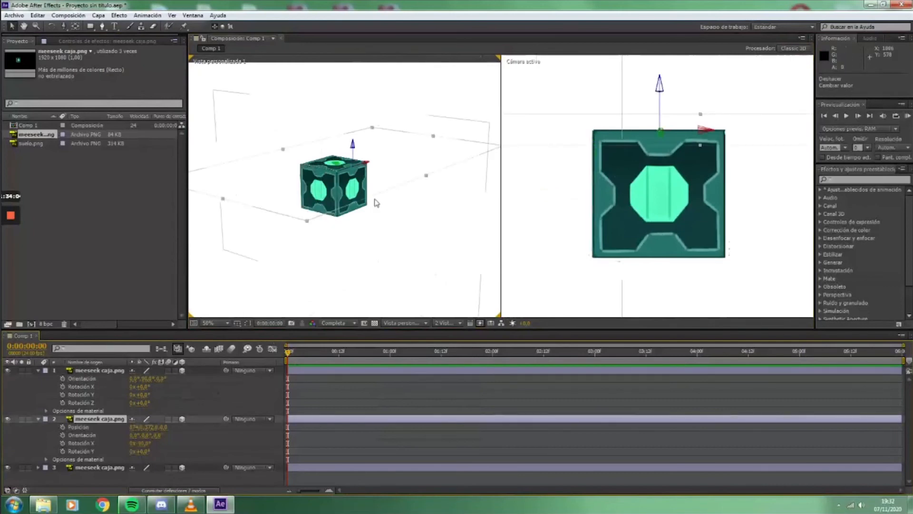
# - Check the left face by briefly hiding layer 1, and nudge it slightly inward along its blue axis against the front face
pyautogui.scroll(3, 375, 203)
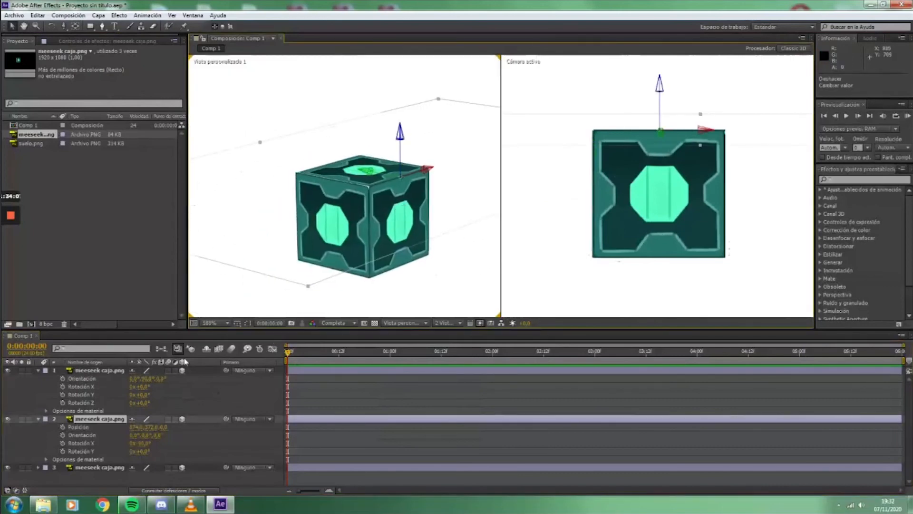
pyautogui.click(91, 371)
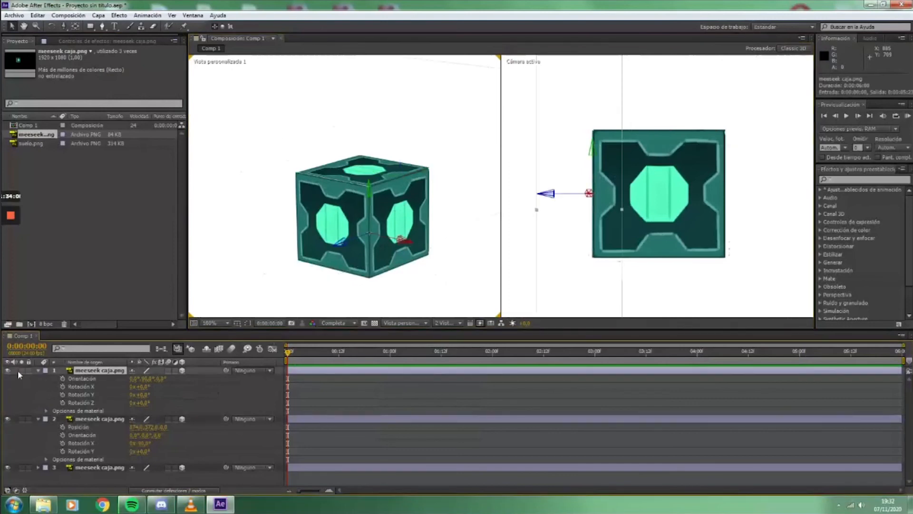
pyautogui.click(7, 370)
pyautogui.click(7, 371)
pyautogui.click(65, 27)
pyautogui.click(93, 27)
pyautogui.moveTo(432, 280); pyautogui.dragTo(284, 258)
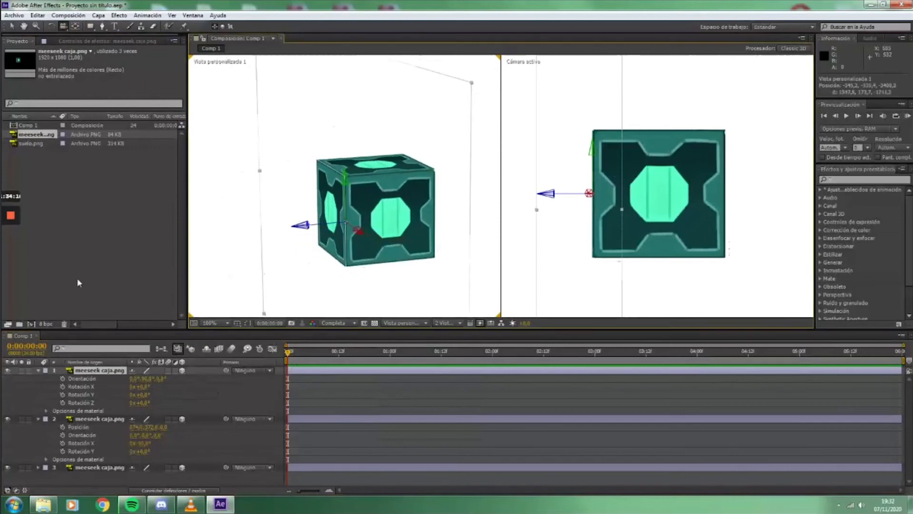
pyautogui.moveTo(304, 227); pyautogui.dragTo(306, 229)
pyautogui.press('space')
pyautogui.moveTo(480, 263)
pyautogui.mouseDown()
pyautogui.moveTo(497, 280)
pyautogui.moveTo(467, 275)
pyautogui.mouseUp()
# - Nudge the top face (layer 2) vertically until it meets the front face, and check the seam from a lower angle
pyautogui.click(93, 418)
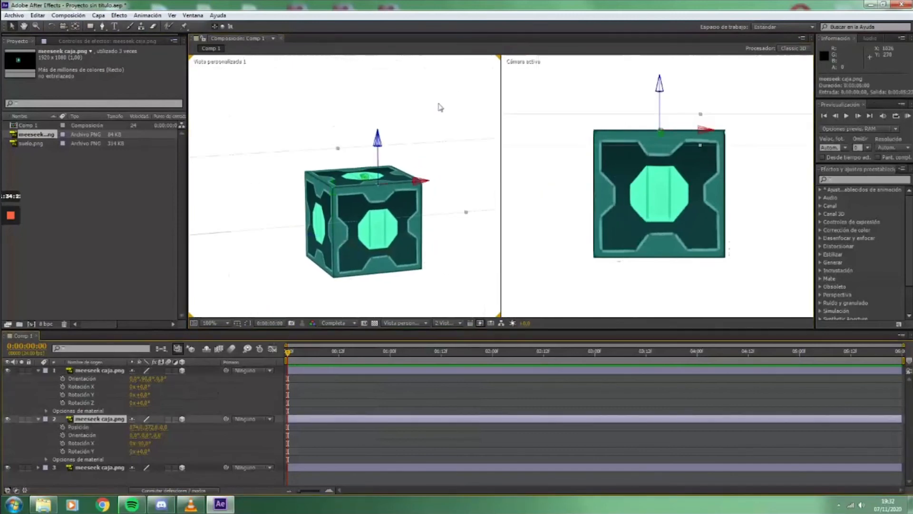
pyautogui.moveTo(378, 139); pyautogui.dragTo(379, 141)
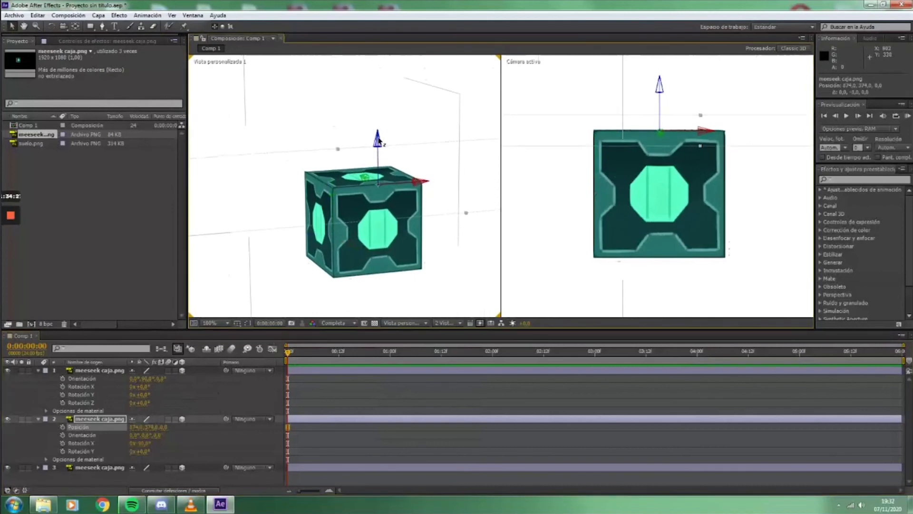
pyautogui.moveTo(378, 140); pyautogui.dragTo(379, 142)
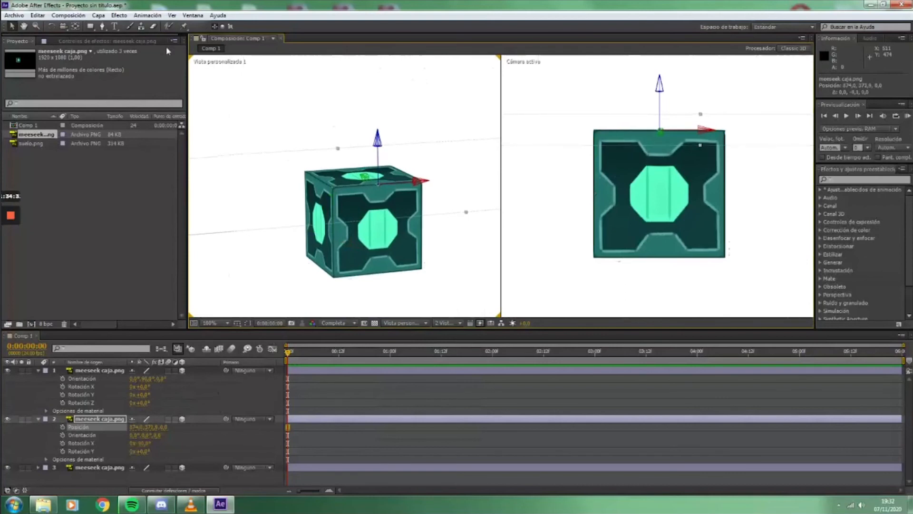
pyautogui.click(64, 27)
pyautogui.moveTo(278, 248); pyautogui.dragTo(235, 242)
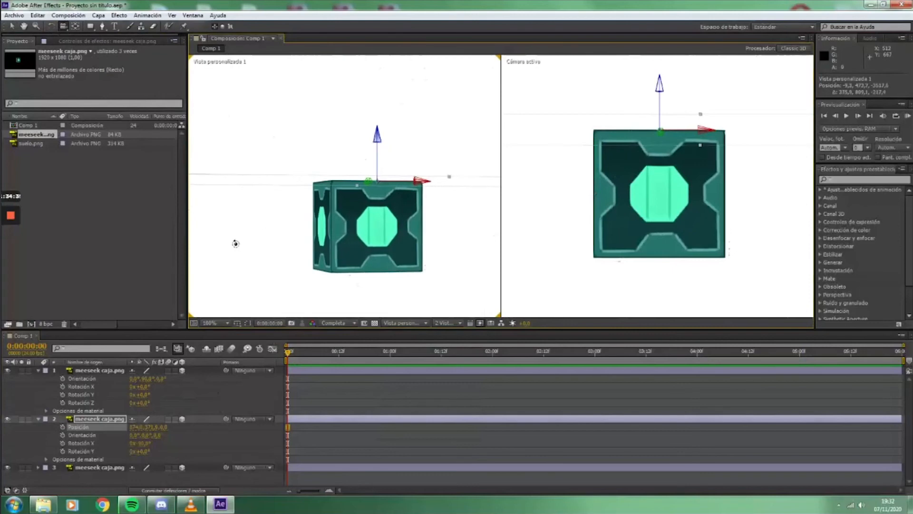
# - Collapse the box layers' properties, add suelo.png beneath them as the lowest layer, and make it 3D
pyautogui.click(39, 371)
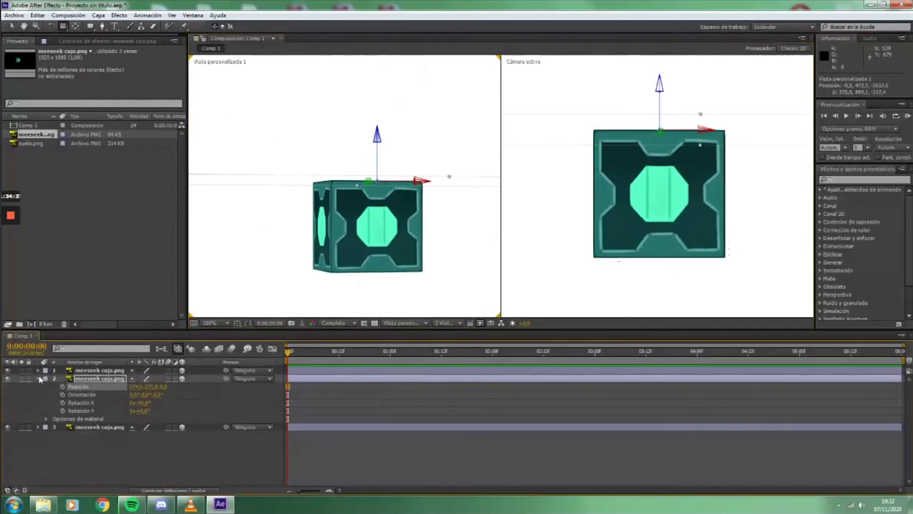
pyautogui.click(38, 379)
pyautogui.moveTo(35, 141); pyautogui.dragTo(110, 402)
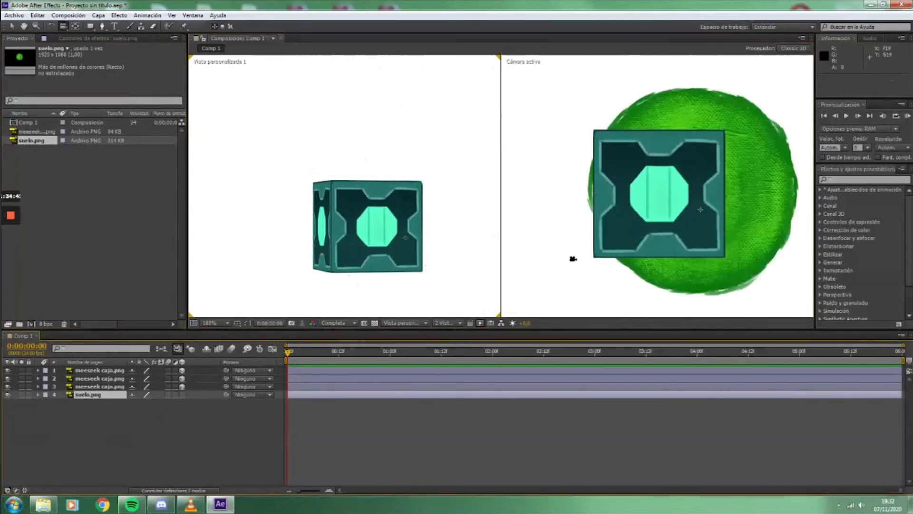
pyautogui.click(735, 291)
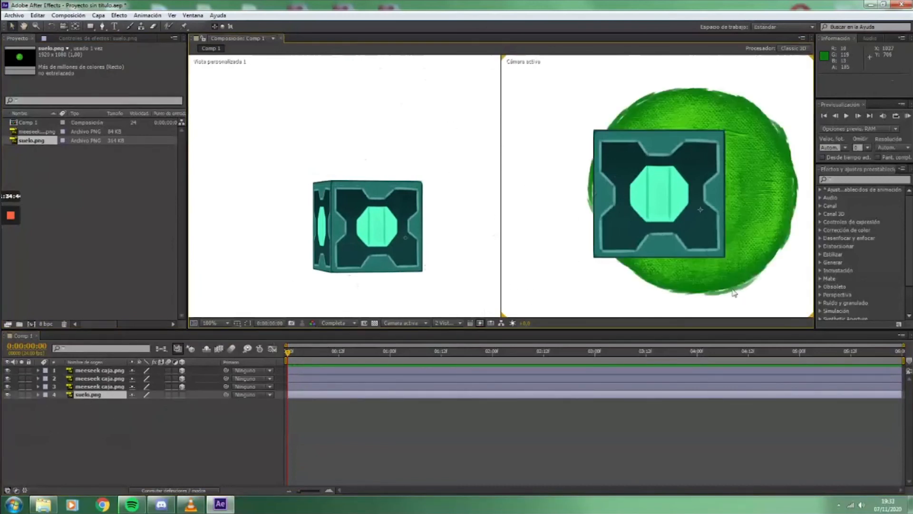
pyautogui.click(181, 395)
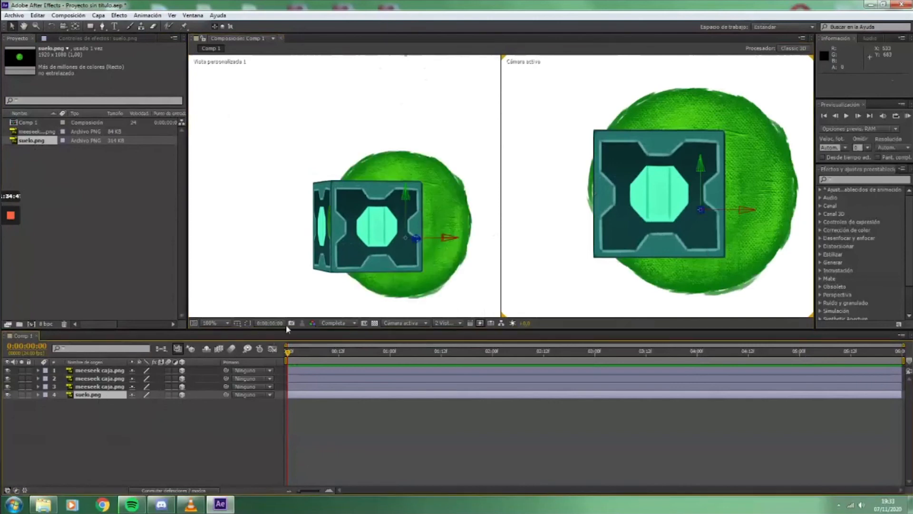
# - Lay the suelo.png floor flat by setting its X rotation to -90°
pyautogui.press('r')
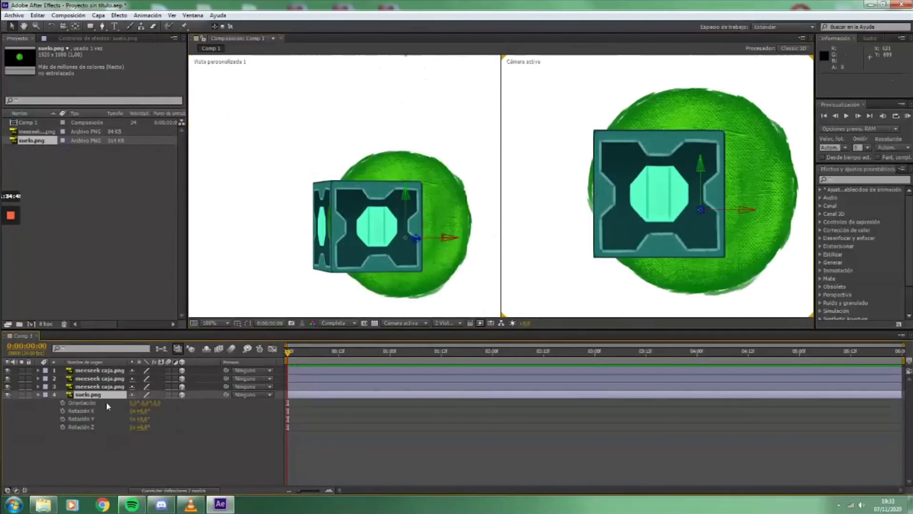
pyautogui.moveTo(145, 407)
pyautogui.mouseDown()
pyautogui.moveTo(177, 407)
pyautogui.moveTo(117, 417)
pyautogui.moveTo(143, 416)
pyautogui.mouseUp()
pyautogui.hotkey('ctrl', 'z')
pyautogui.hotkey('ctrl', 'z')
pyautogui.click(146, 411)
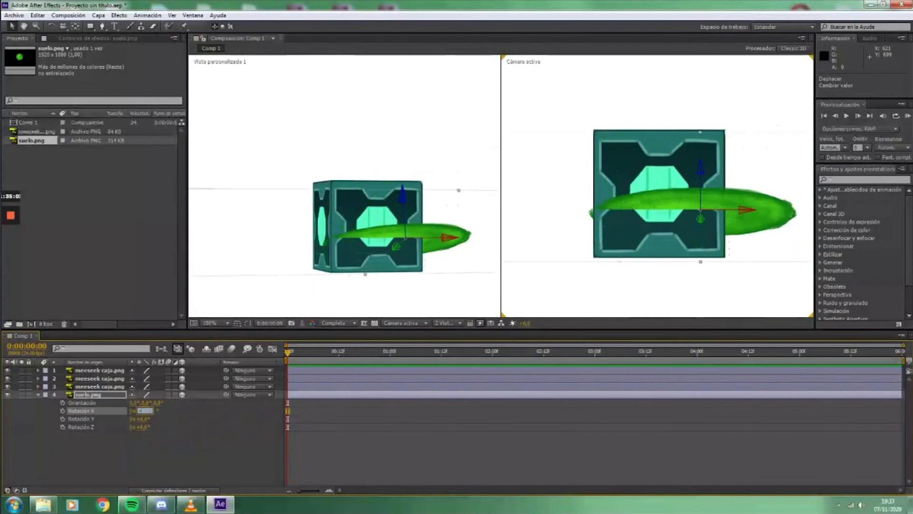
pyautogui.write('-90')
pyautogui.press('Return')
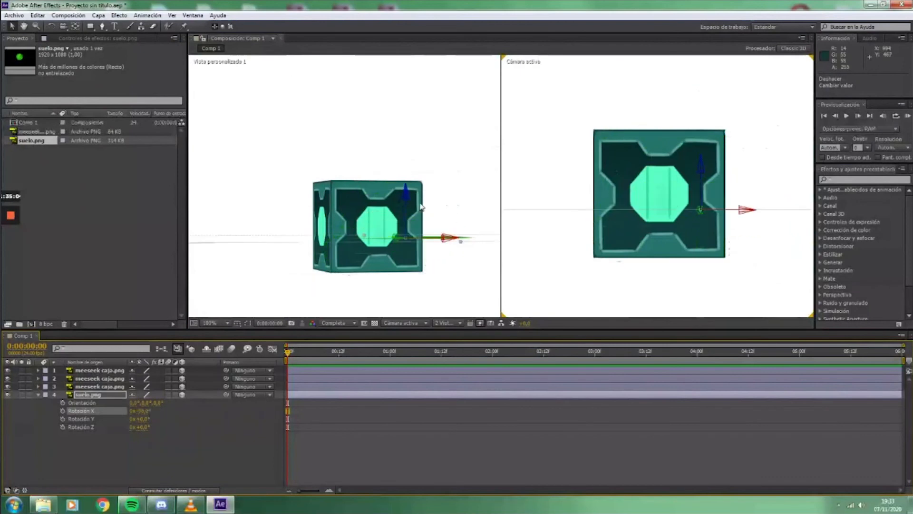
# - Move the suelo.png floor down to the cube's base and shift it left so it sits under the cube
pyautogui.moveTo(408, 196); pyautogui.dragTo(399, 244)
pyautogui.moveTo(446, 272); pyautogui.dragTo(412, 279)
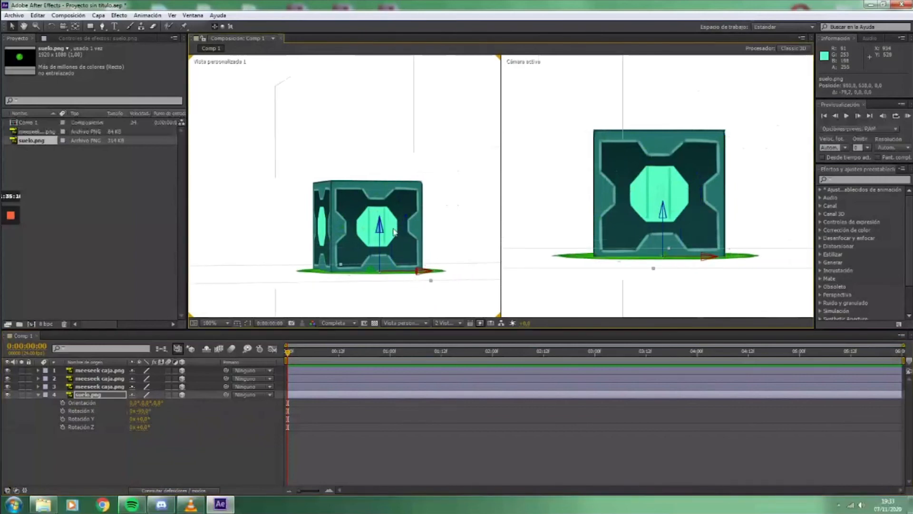
pyautogui.click(379, 232)
pyautogui.hotkey('ctrl', 'z')
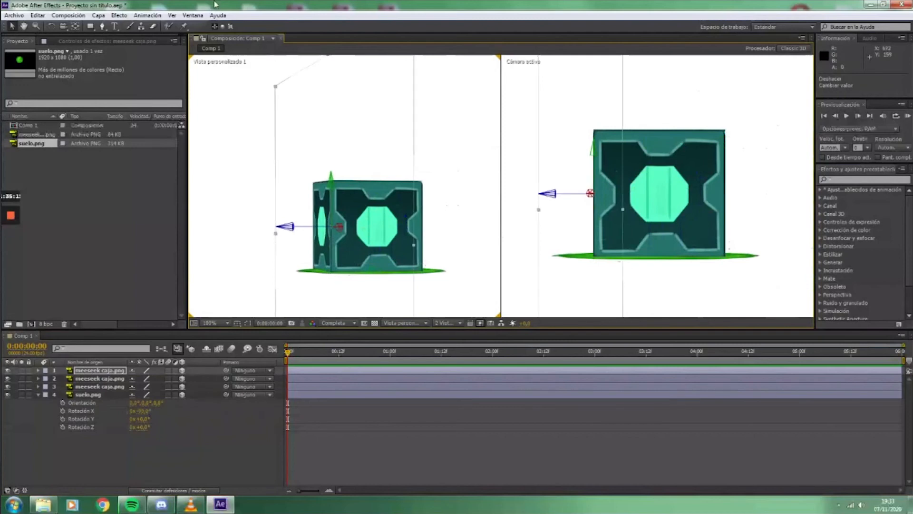
# - Move the suelo.png floor layer along its depth direction so the cube sits centred on it
pyautogui.click(64, 27)
pyautogui.moveTo(243, 144); pyautogui.dragTo(319, 195)
pyautogui.click(16, 26)
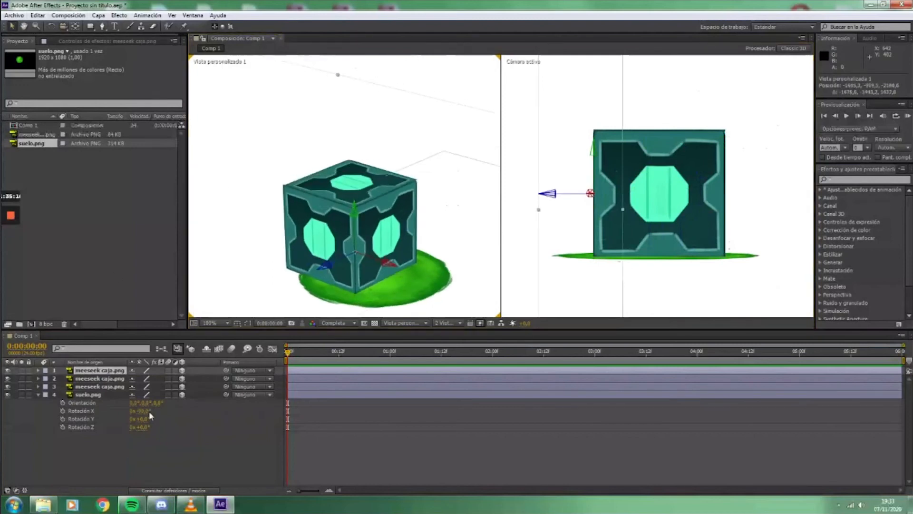
pyautogui.click(384, 268)
pyautogui.moveTo(388, 265); pyautogui.dragTo(376, 261)
pyautogui.hotkey('ctrl', 'z')
pyautogui.click(80, 396)
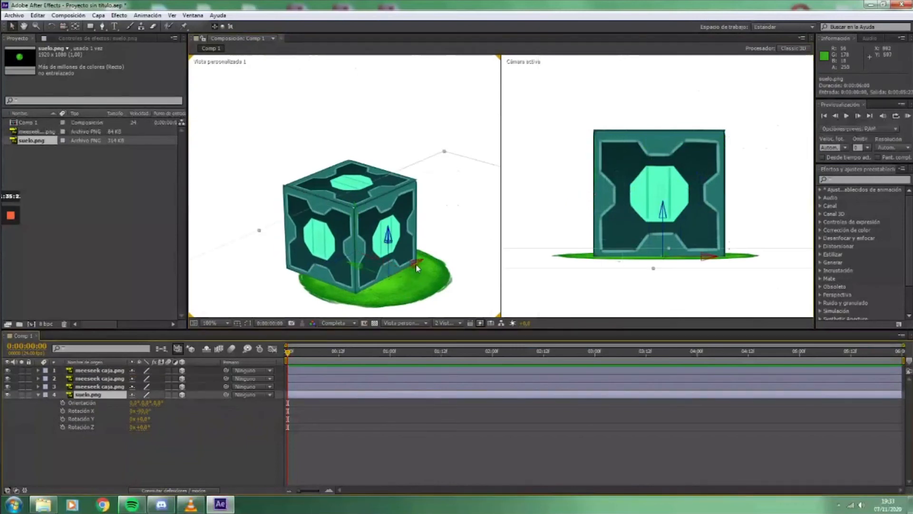
pyautogui.moveTo(362, 267); pyautogui.dragTo(320, 259)
# - Scale the suelo.png floor up uniformly to about 166% and check its size around the cube from a lower angle
pyautogui.press('s')
pyautogui.moveTo(150, 406); pyautogui.dragTo(327, 336)
pyautogui.click(64, 27)
pyautogui.moveTo(367, 227); pyautogui.dragTo(258, 270)
pyautogui.scroll(-1, 381, 250)
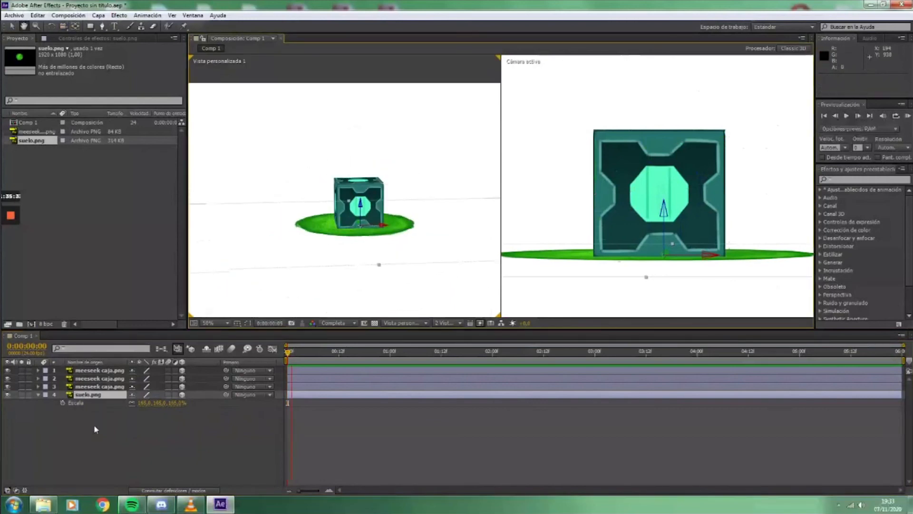
pyautogui.rightClick(110, 431)
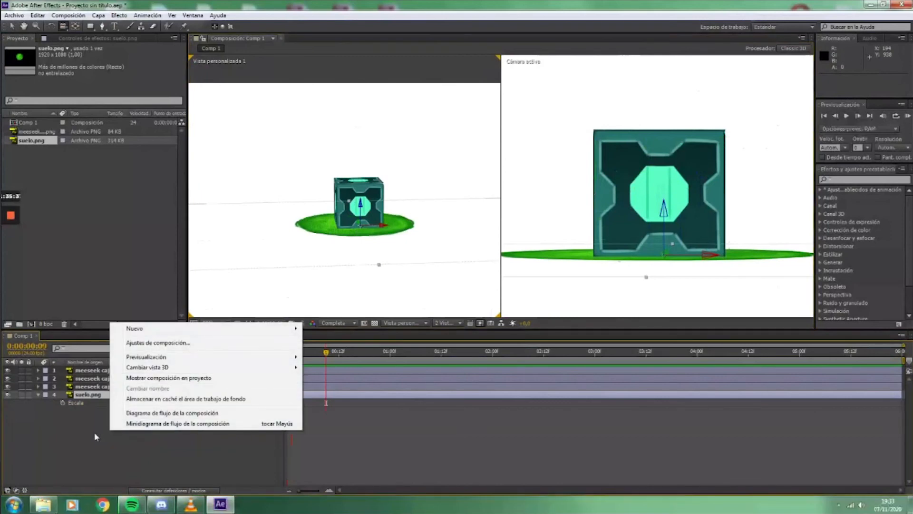
pyautogui.moveTo(161, 329)
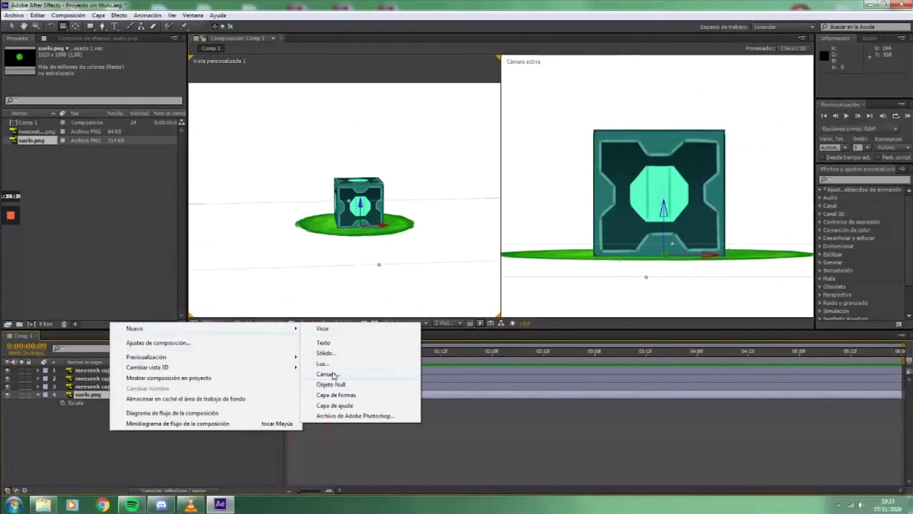
pyautogui.click(91, 261)
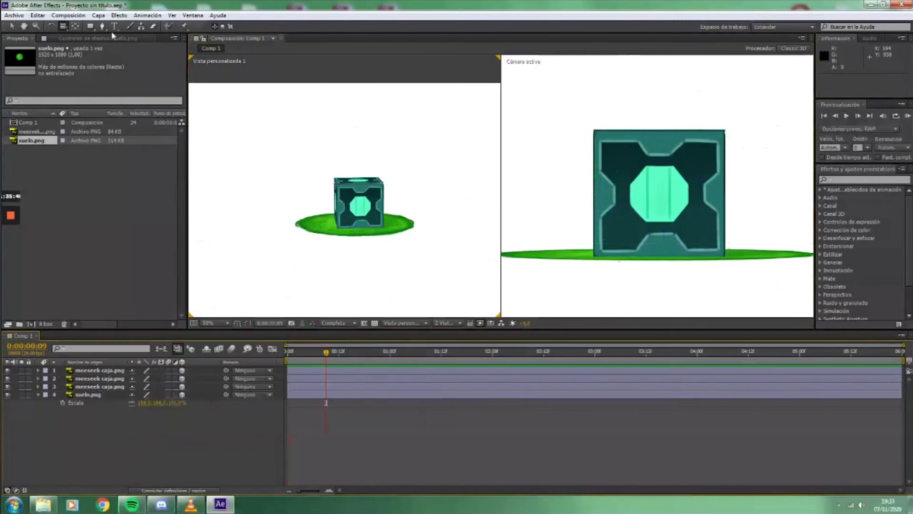
# - Create a new camera layer, Cámara 1, with its type set to Cámara de dos nodos
pyautogui.click(103, 17)
pyautogui.moveTo(110, 28)
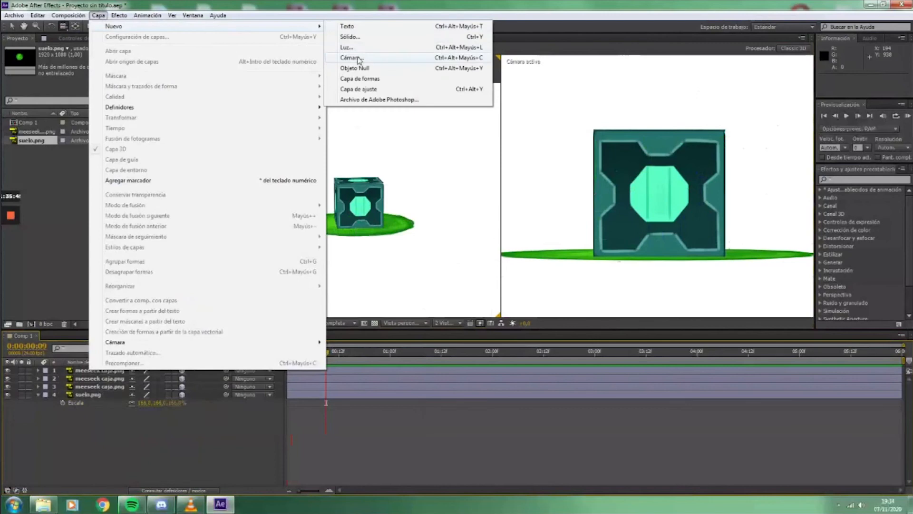
pyautogui.click(351, 57)
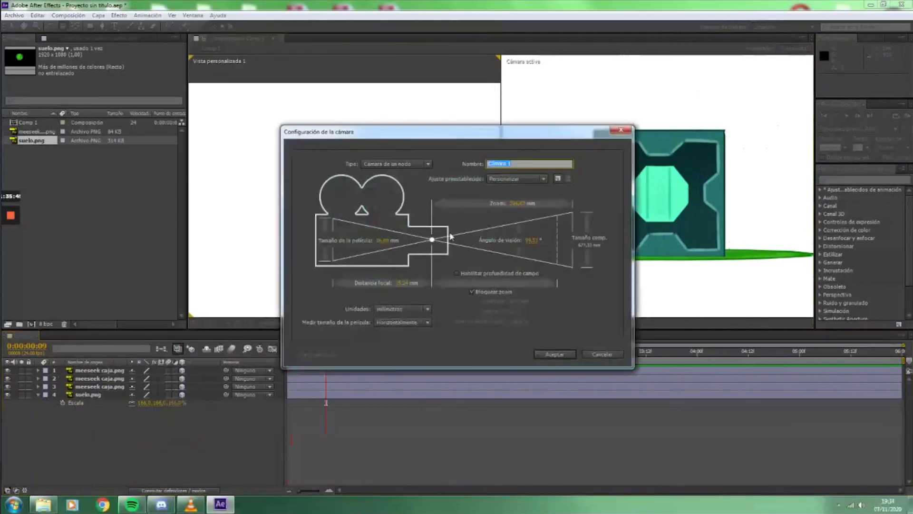
pyautogui.click(427, 165)
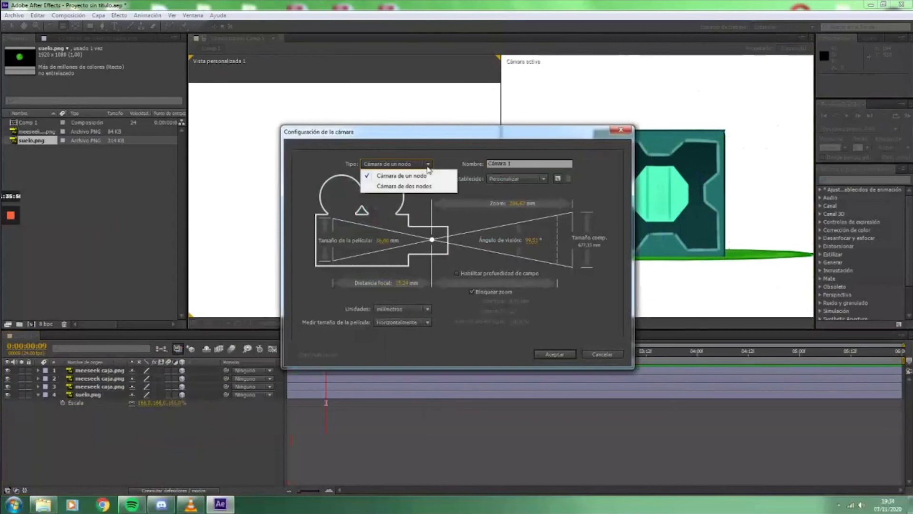
pyautogui.click(420, 186)
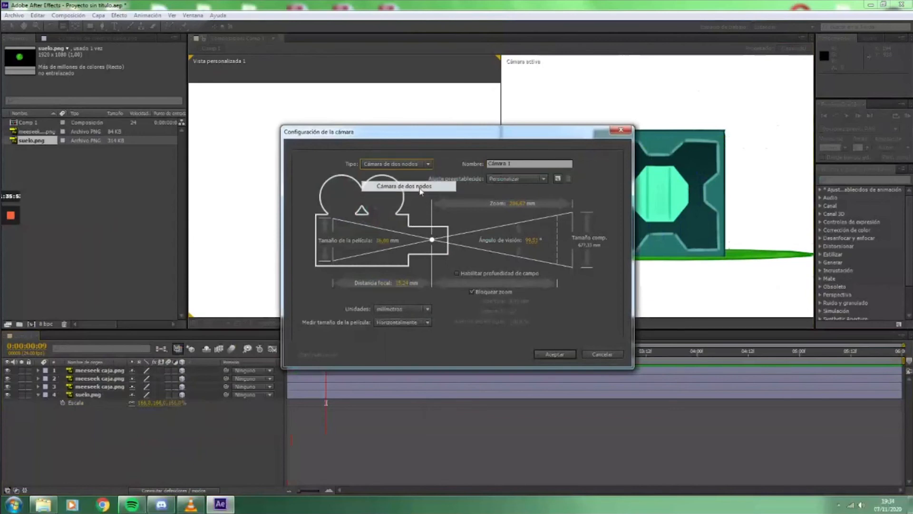
pyautogui.click(554, 354)
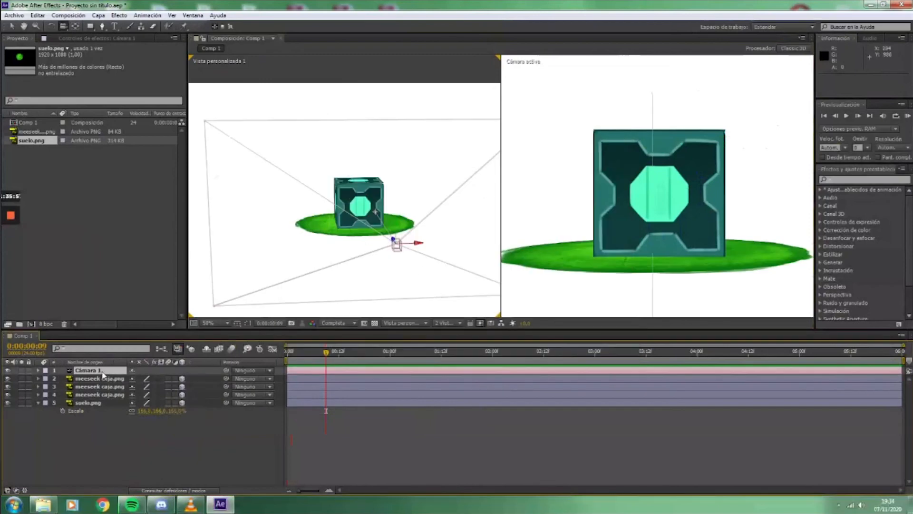
# - Try shifting Cámara 1 through its Posición value, and undo the change
pyautogui.press('p')
pyautogui.moveTo(151, 379); pyautogui.dragTo(130, 384)
pyautogui.hotkey('ctrl', 'z')
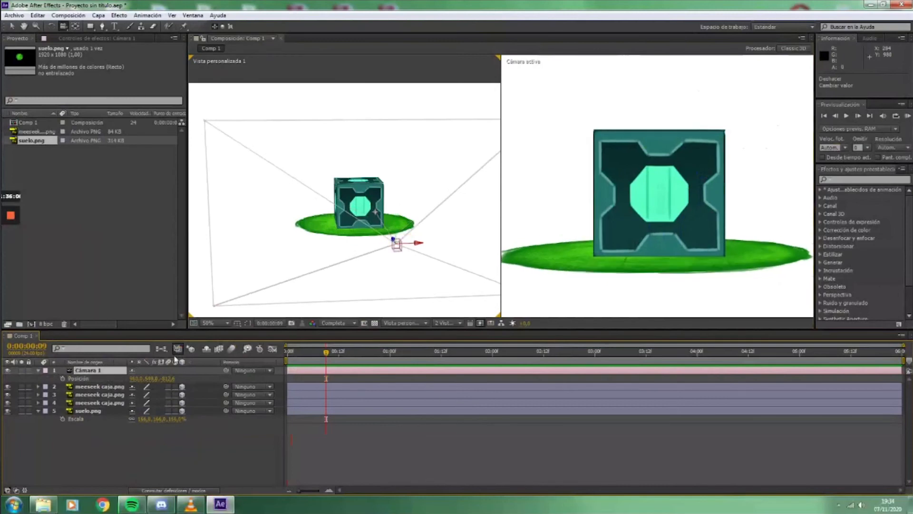
# - Expand Cámara 1's transform properties and shift its point of interest slightly in negative X
pyautogui.click(37, 370)
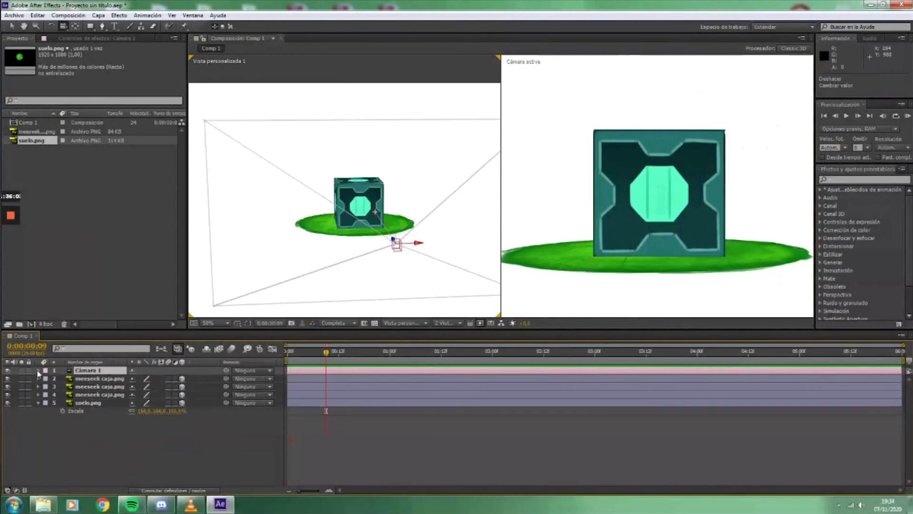
pyautogui.click(37, 370)
pyautogui.moveTo(373, 260); pyautogui.dragTo(408, 256)
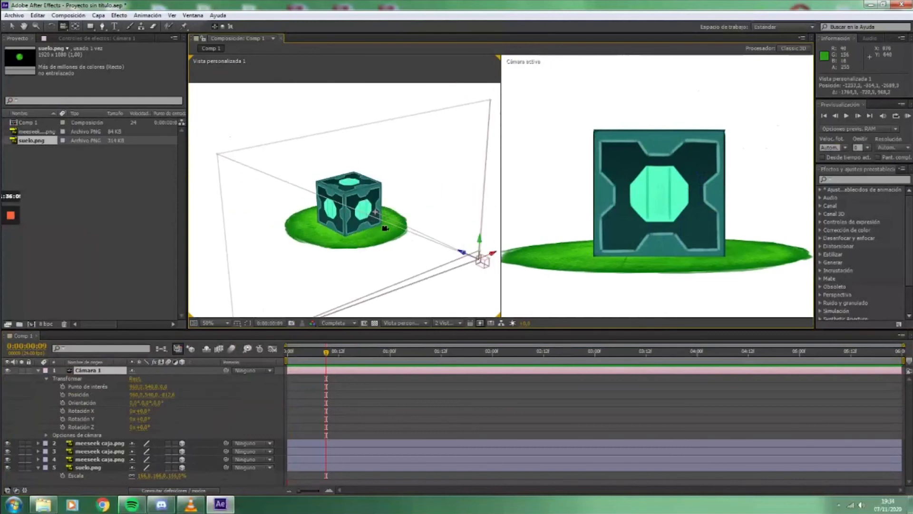
pyautogui.moveTo(137, 387)
pyautogui.mouseDown()
pyautogui.moveTo(157, 385)
pyautogui.moveTo(133, 385)
pyautogui.mouseUp()
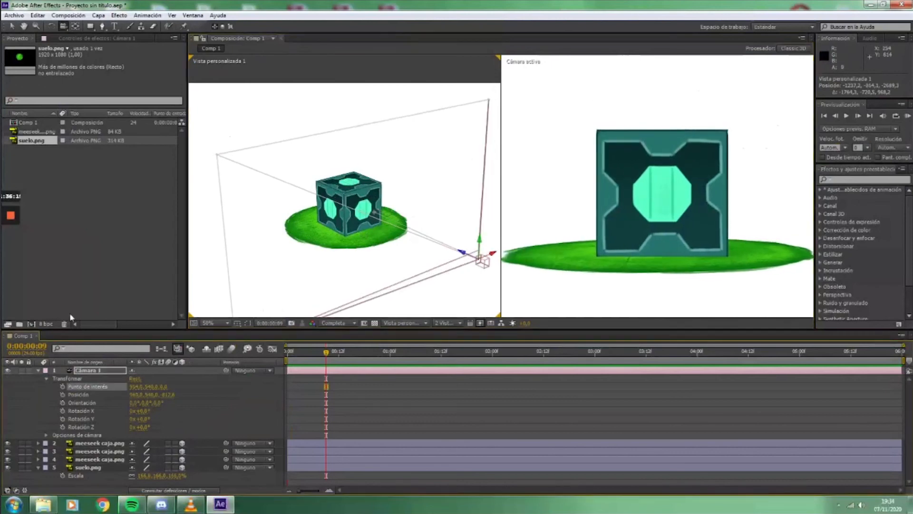
# - Adjust Cámara 1's horizontal position until it views the cube's front face almost straight on
pyautogui.moveTo(136, 395); pyautogui.dragTo(290, 395)
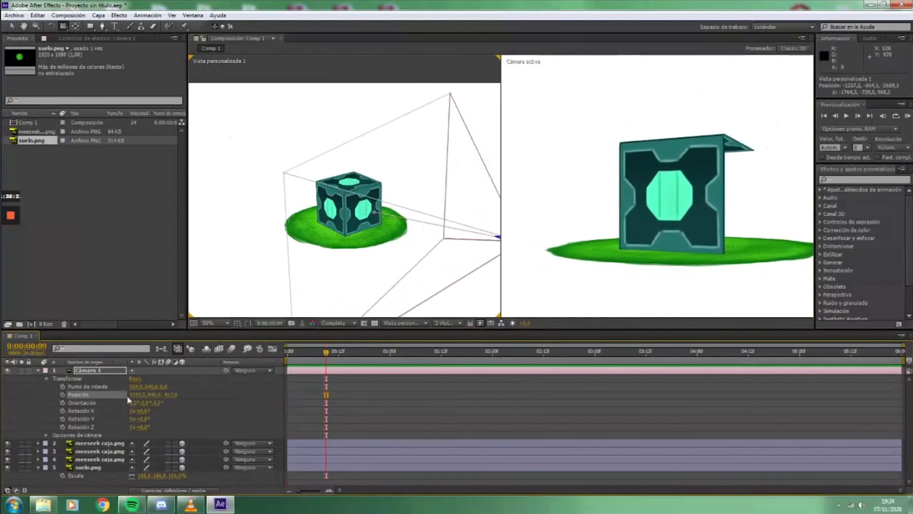
pyautogui.moveTo(138, 386); pyautogui.dragTo(2, 402)
pyautogui.hotkey('ctrl', 'z')
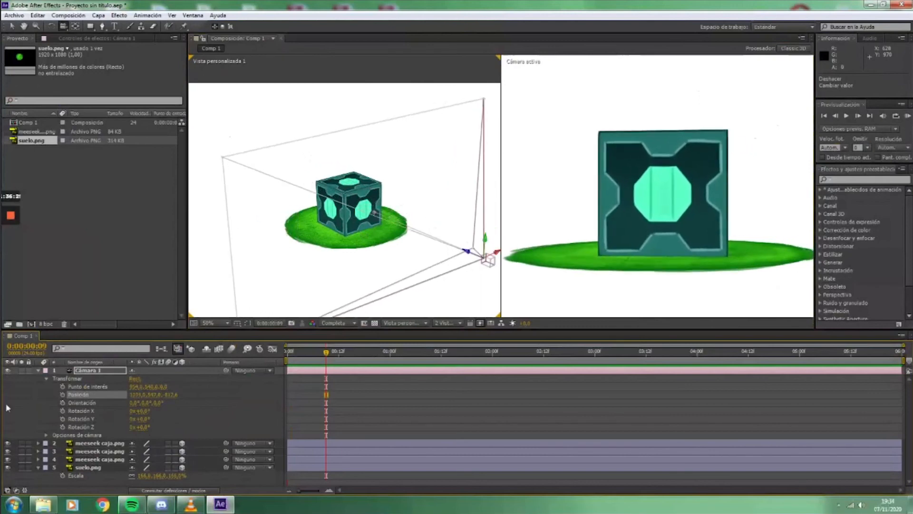
pyautogui.moveTo(138, 397); pyautogui.dragTo(3, 396)
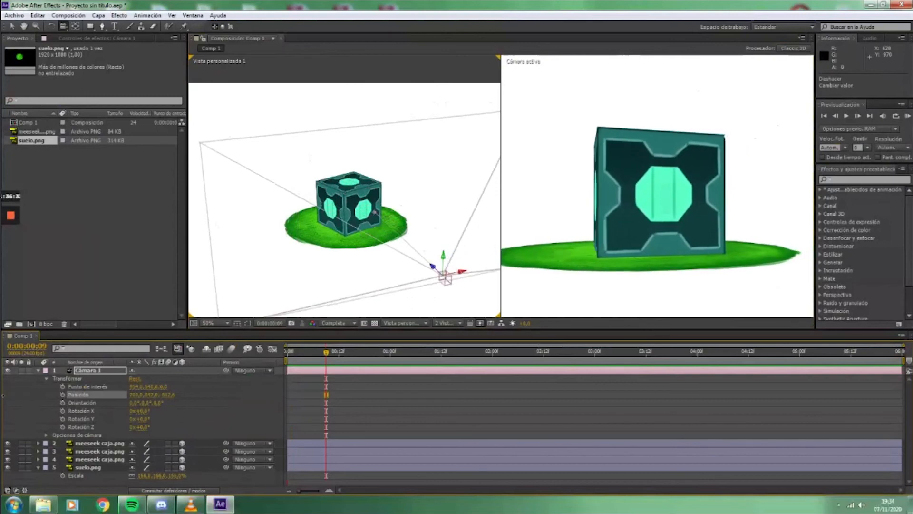
pyautogui.moveTo(136, 402); pyautogui.dragTo(197, 396)
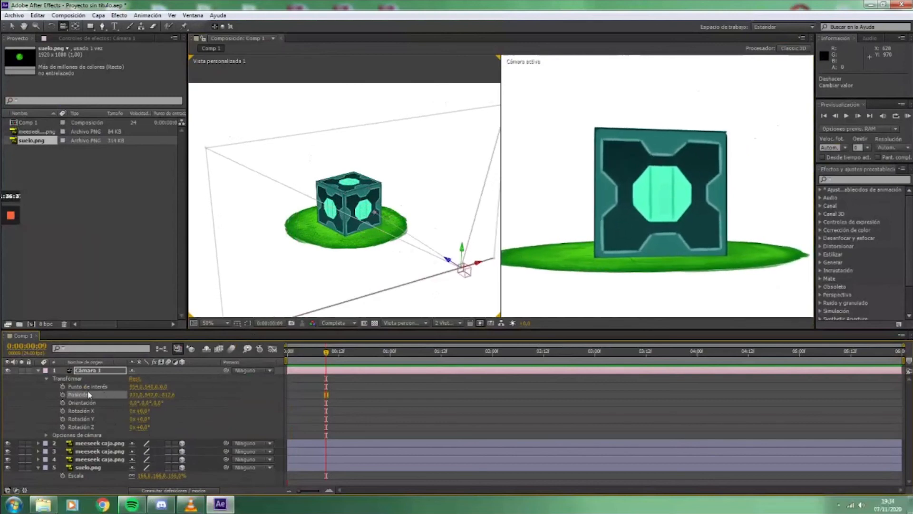
# - Turn on position keyframing for Cámara 1 and place its first keyframe at 0:00:00:00
pyautogui.click(62, 395)
pyautogui.moveTo(326, 395); pyautogui.dragTo(287, 398)
pyautogui.press('Home')
# - At 0:00:02:00, keyframe Cámara 1's position higher and farther left to show the cube's top and side faces
pyautogui.moveTo(289, 354); pyautogui.dragTo(491, 361)
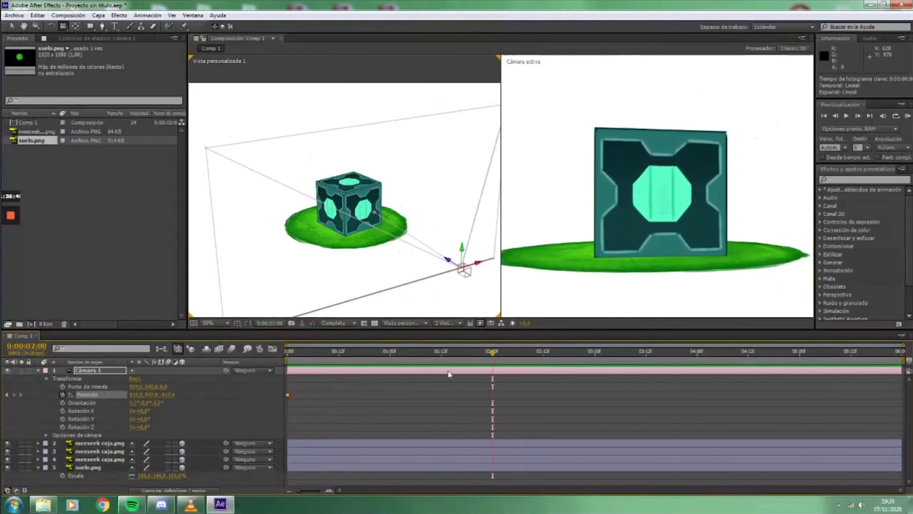
pyautogui.moveTo(150, 394); pyautogui.dragTo(3, 398)
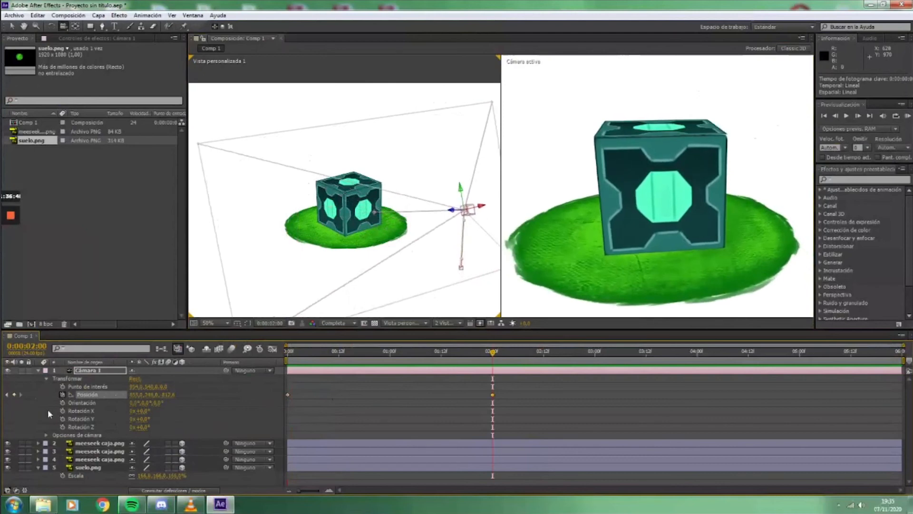
pyautogui.moveTo(136, 396); pyautogui.dragTo(3, 398)
pyautogui.moveTo(118, 395); pyautogui.dragTo(49, 395)
# - Scrub the timeline between the two position keyframes to check Cámara 1's movement around the cube
pyautogui.moveTo(420, 358); pyautogui.dragTo(296, 368)
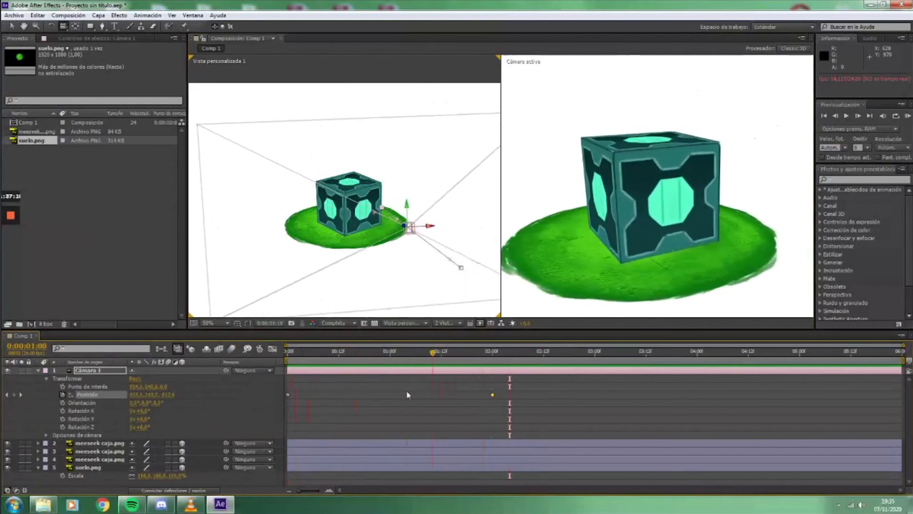
pyautogui.moveTo(327, 394); pyautogui.dragTo(278, 409)
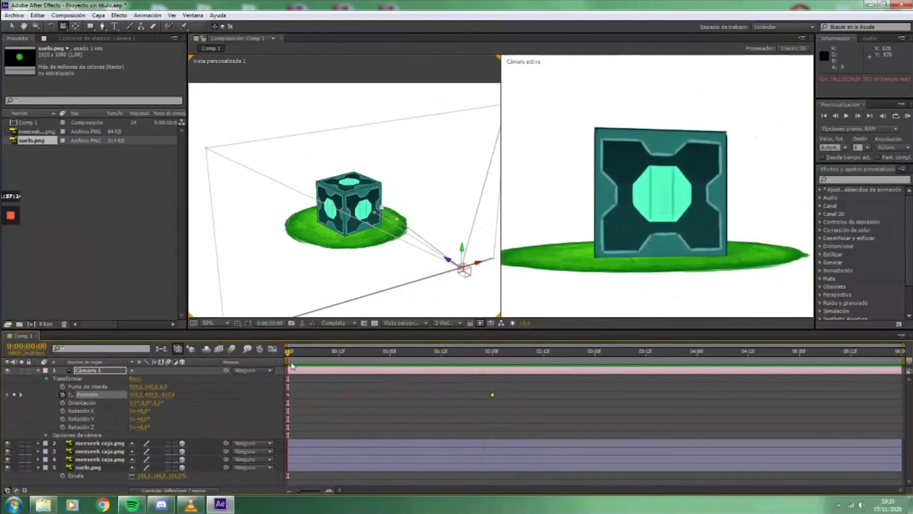
pyautogui.moveTo(289, 355); pyautogui.dragTo(377, 364)
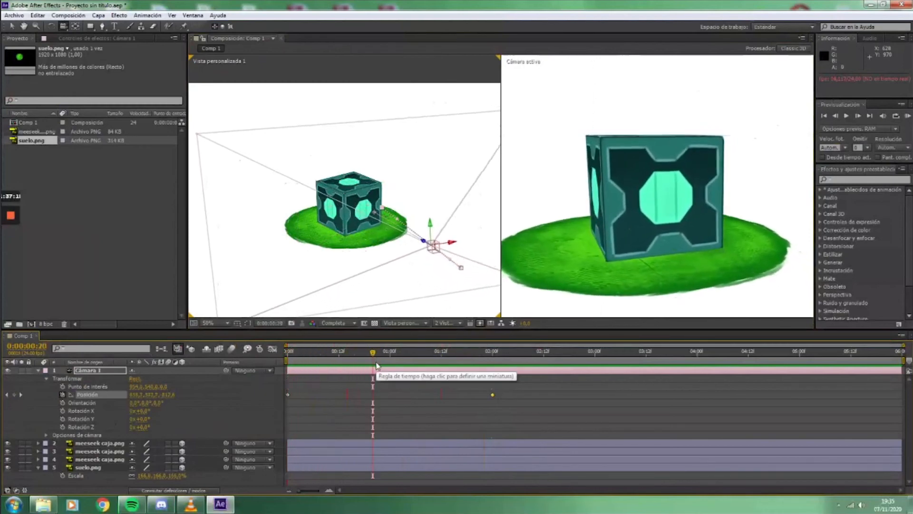
pyautogui.moveTo(377, 364); pyautogui.dragTo(453, 361)
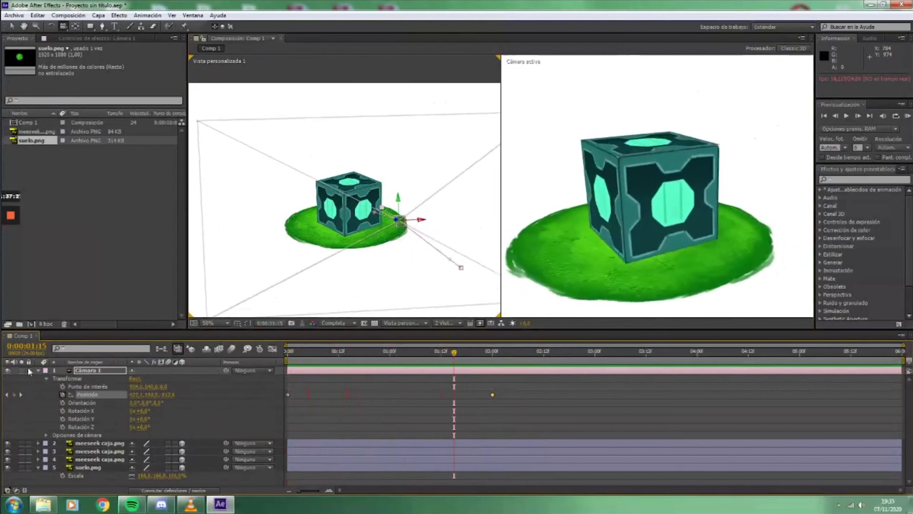
# - Try the Zoom value in Cámara 1's camera options, and collapse those options
pyautogui.click(46, 435)
pyautogui.scroll(-3, 141, 420)
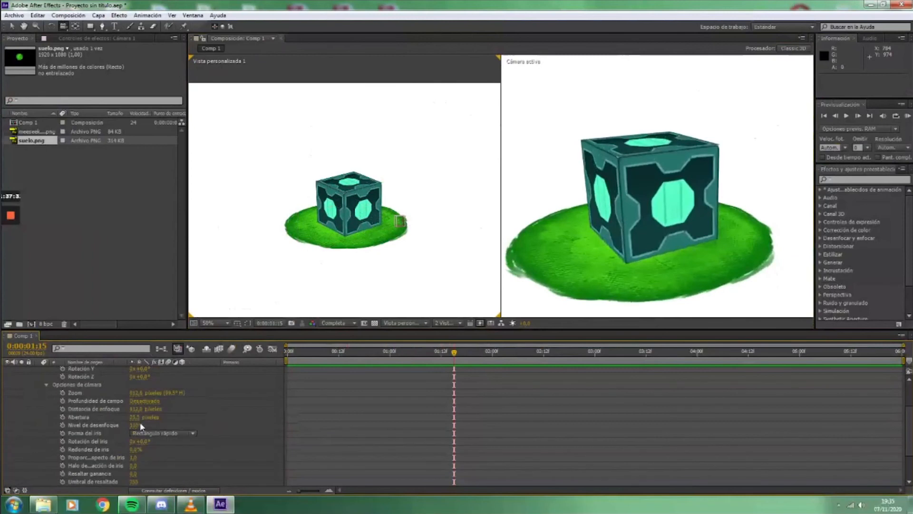
pyautogui.moveTo(136, 393)
pyautogui.mouseDown()
pyautogui.moveTo(147, 394)
pyautogui.moveTo(140, 397)
pyautogui.mouseUp()
pyautogui.scroll(2, 48, 404)
pyautogui.click(46, 409)
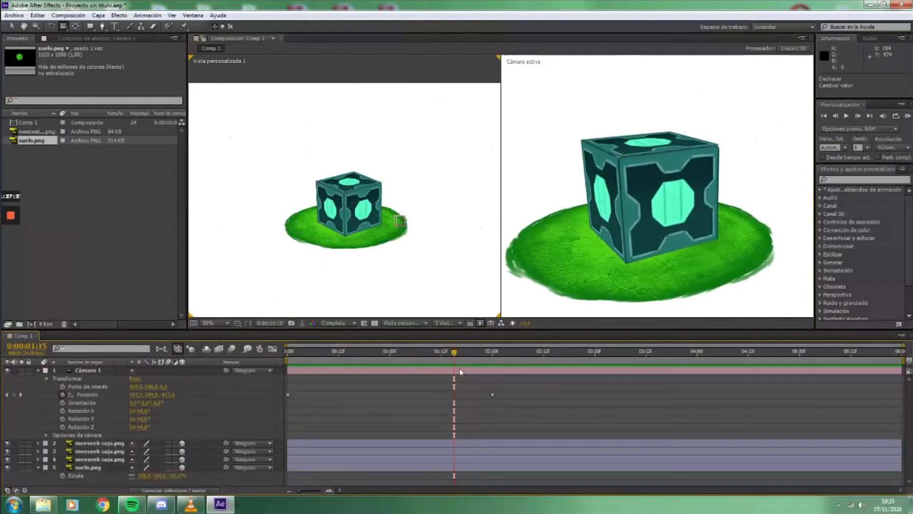
# - Return to the start of the composition and trim Cámara 1 to a duration of 0:00:01:12
pyautogui.moveTo(454, 354); pyautogui.dragTo(185, 367)
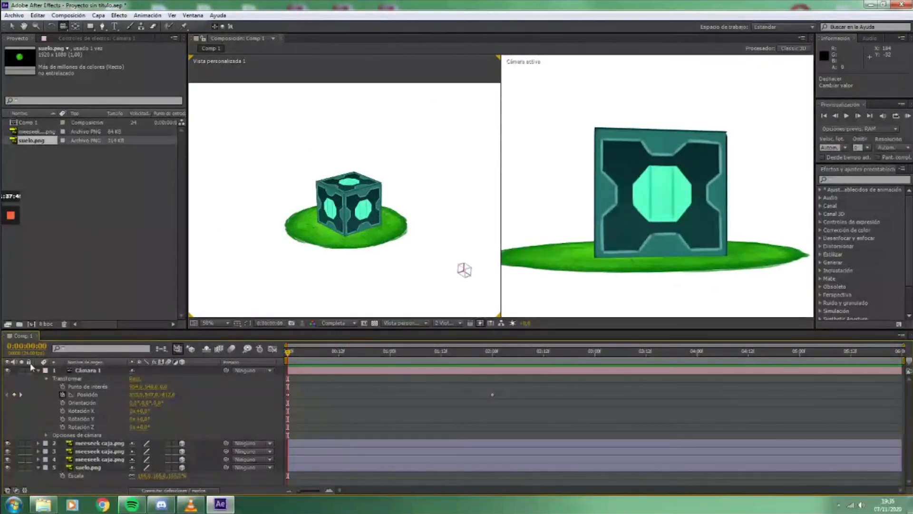
pyautogui.moveTo(900, 370); pyautogui.dragTo(440, 370)
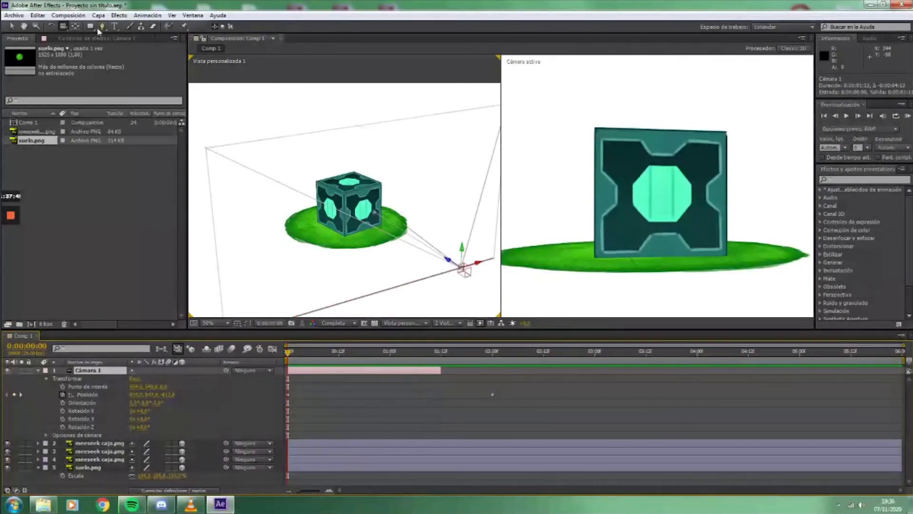
# - Create a Cámara de un nodo camera, Cámara 2, and trim its start to where Cámara 1 ends
pyautogui.rightClick(116, 482)
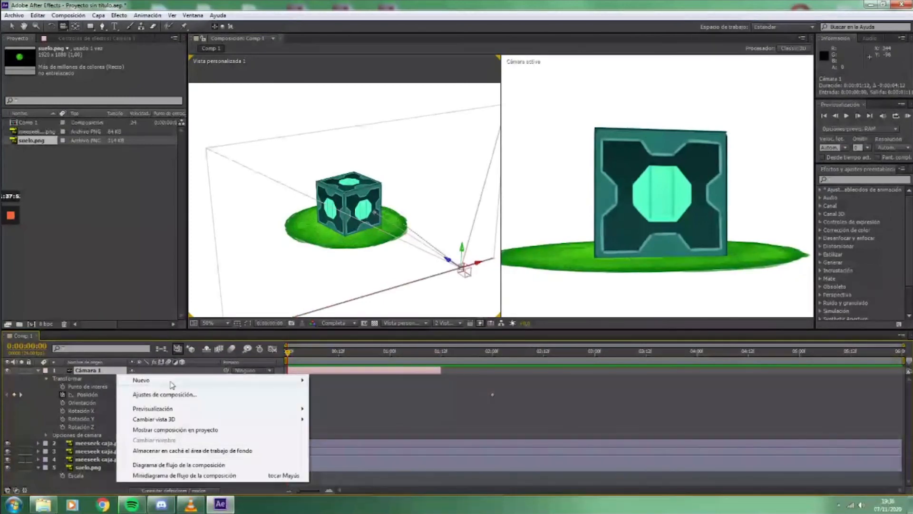
pyautogui.moveTo(173, 381)
pyautogui.click(343, 426)
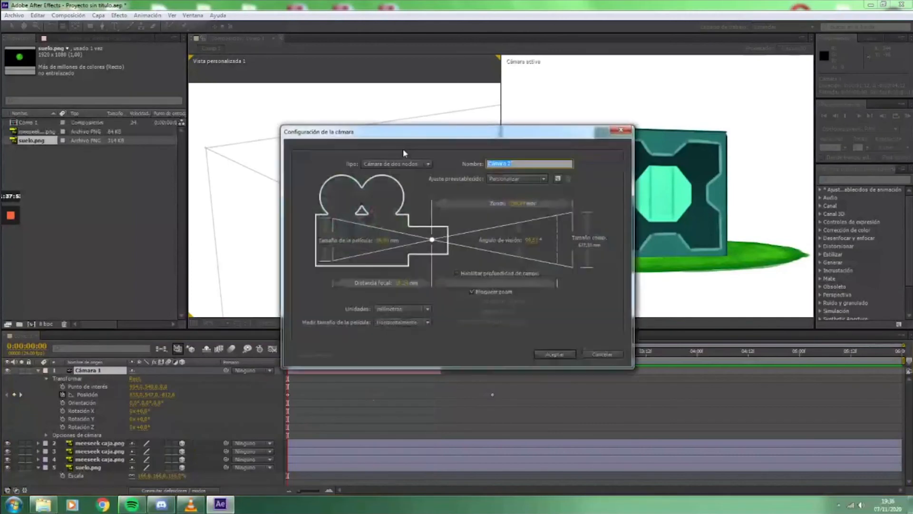
pyautogui.click(413, 163)
pyautogui.click(386, 172)
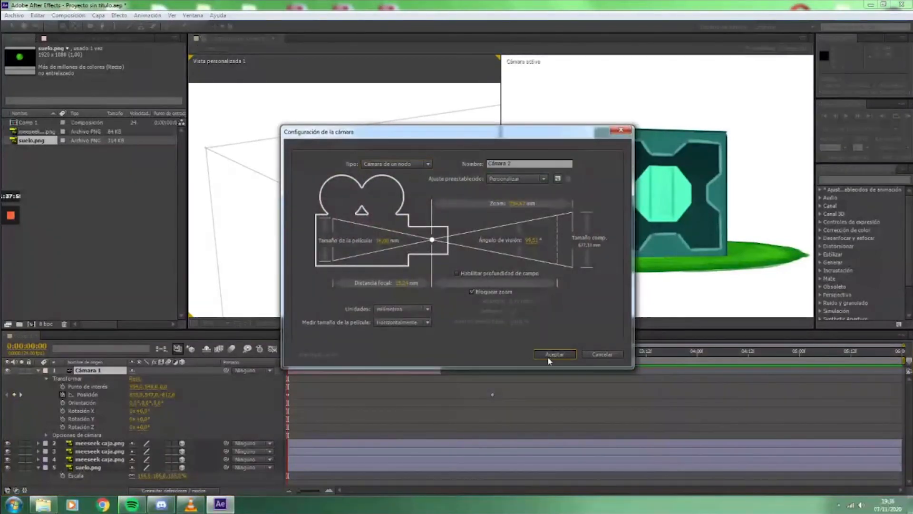
pyautogui.click(552, 354)
pyautogui.moveTo(289, 370); pyautogui.dragTo(445, 376)
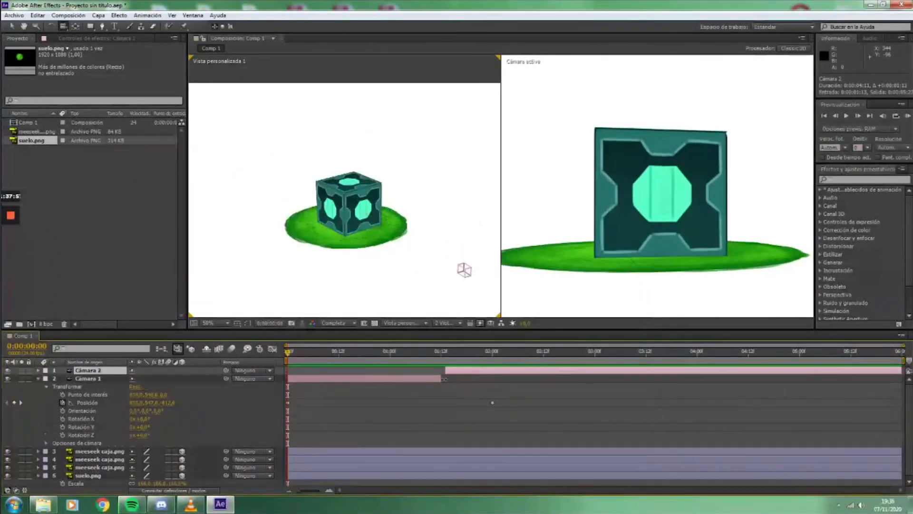
# - At 0:00:01:17, raise Cámara 2 through its vertical position so more of the floor shows in the active camera view
pyautogui.moveTo(333, 352); pyautogui.dragTo(462, 355)
pyautogui.moveTo(471, 286); pyautogui.dragTo(291, 232)
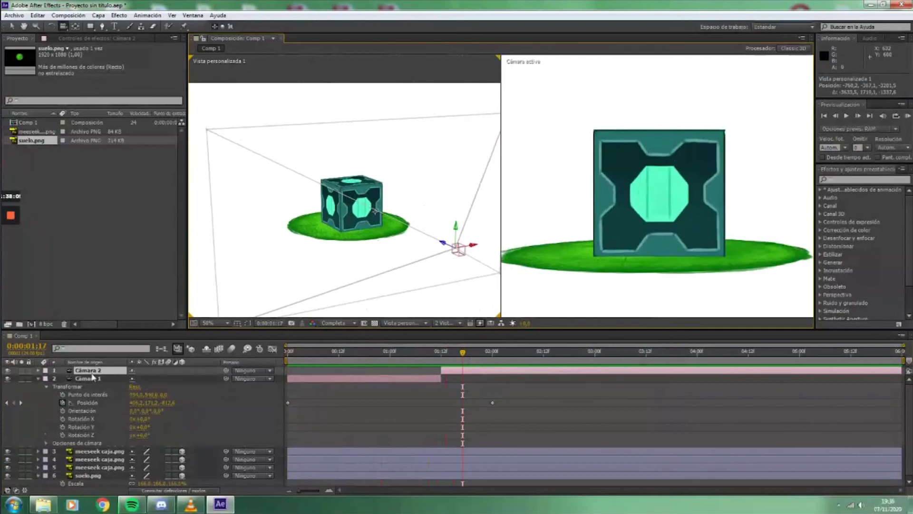
pyautogui.press('p')
pyautogui.moveTo(150, 380); pyautogui.dragTo(185, 370)
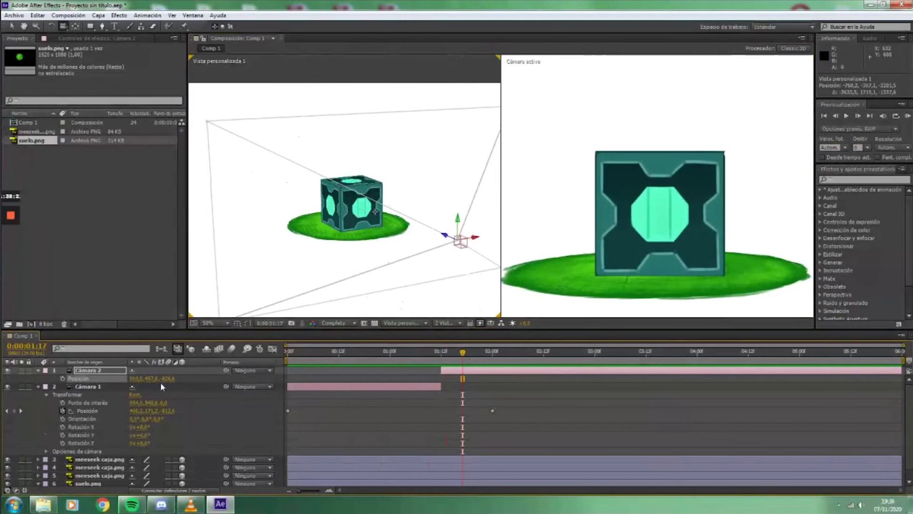
# - Shift Cámara 2 sideways through its horizontal position, and scrub from the start to check the cut between the two cameras
pyautogui.moveTo(135, 377); pyautogui.dragTo(102, 382)
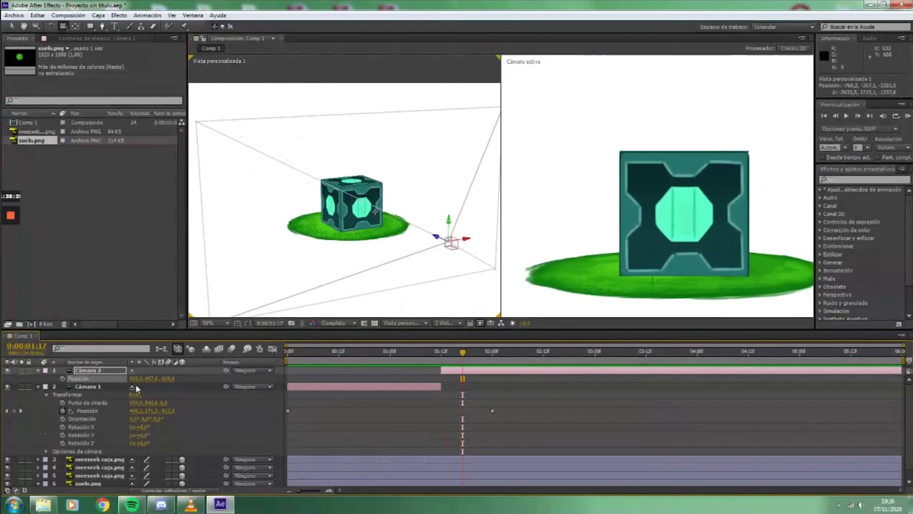
pyautogui.moveTo(136, 379); pyautogui.dragTo(73, 386)
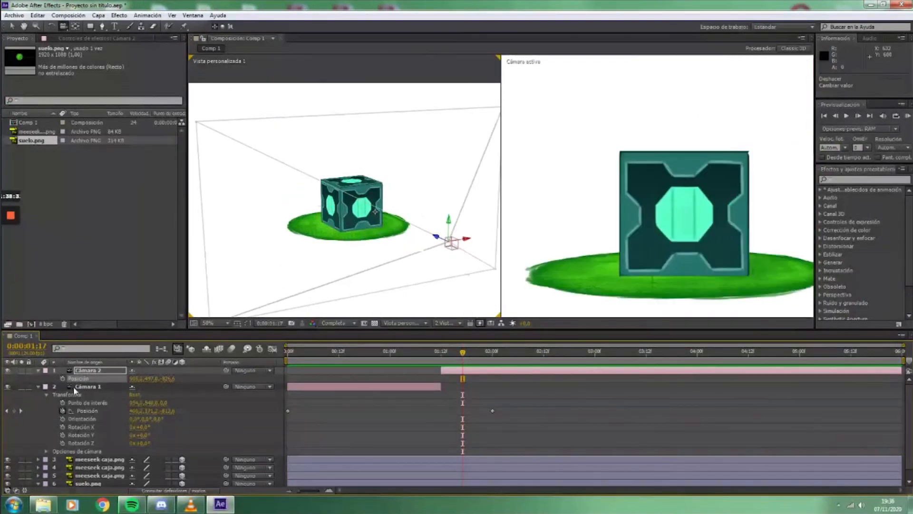
pyautogui.moveTo(462, 351); pyautogui.dragTo(309, 352)
pyautogui.press('Home')
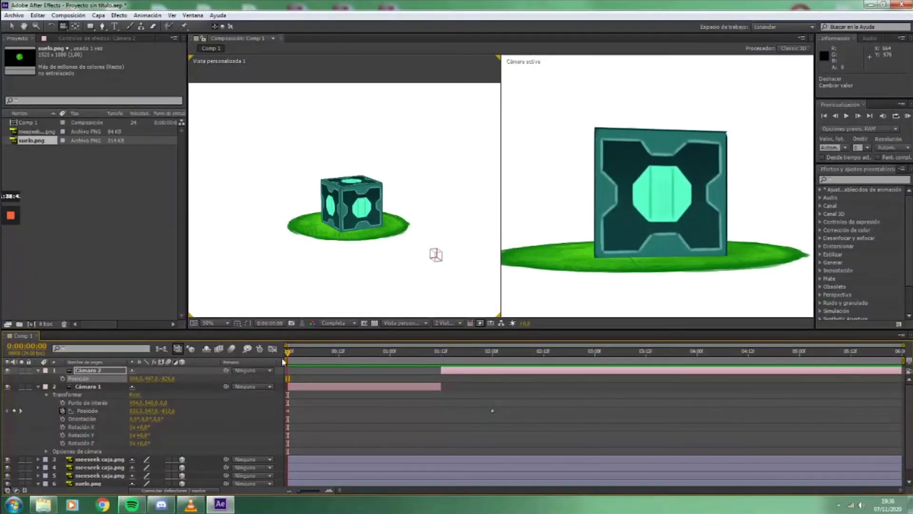
pyautogui.moveTo(288, 358); pyautogui.dragTo(445, 353)
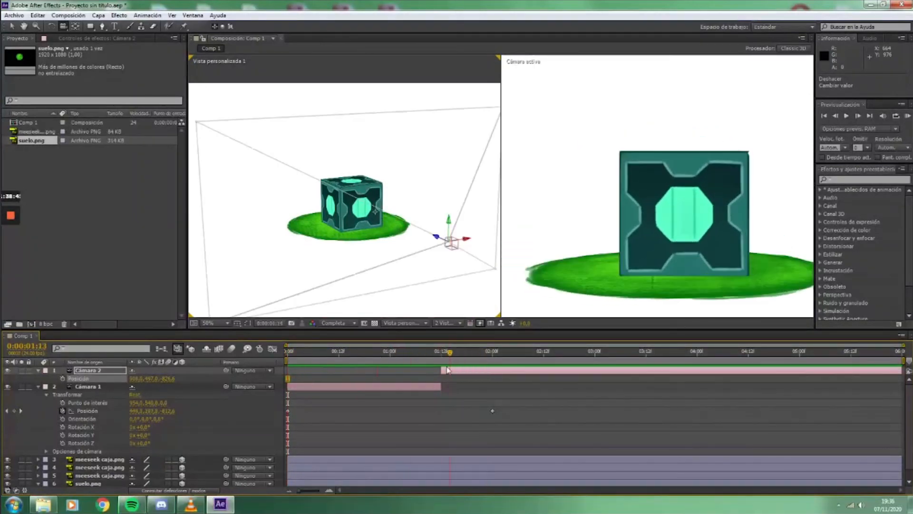
# - Extend Cámara 1 to a duration of 0:00:03:11, and shift Cámara 2 so it starts at 0:00:02:00
pyautogui.moveTo(441, 388); pyautogui.dragTo(642, 387)
pyautogui.moveTo(446, 353); pyautogui.dragTo(296, 395)
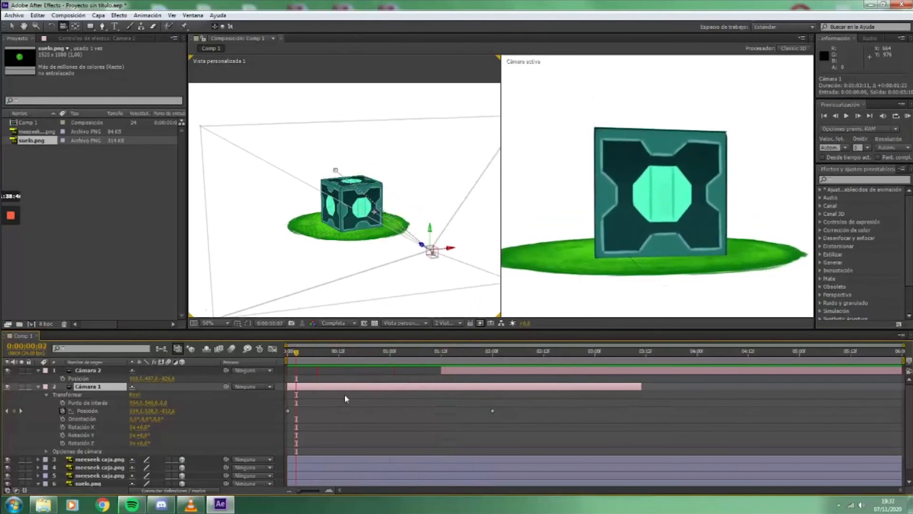
pyautogui.moveTo(296, 356); pyautogui.dragTo(270, 357)
pyautogui.press('space')
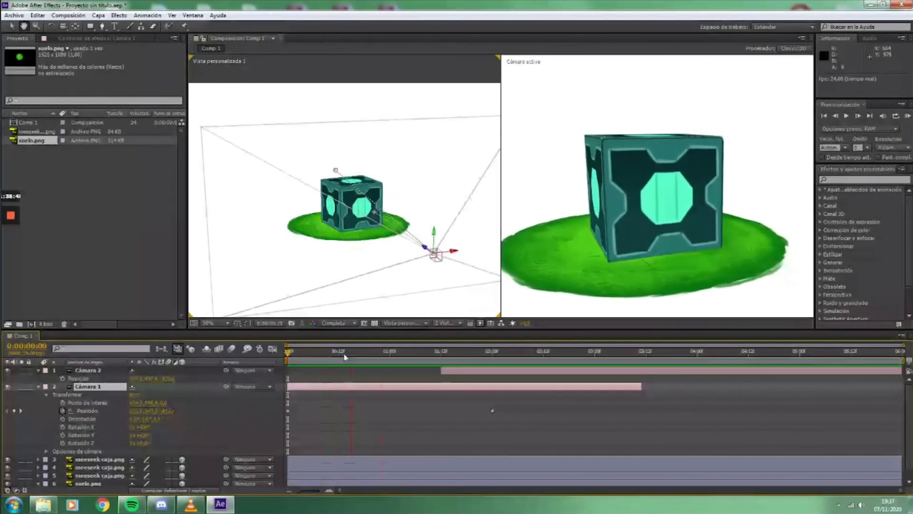
pyautogui.moveTo(459, 370); pyautogui.dragTo(509, 378)
pyautogui.moveTo(460, 353); pyautogui.dragTo(497, 355)
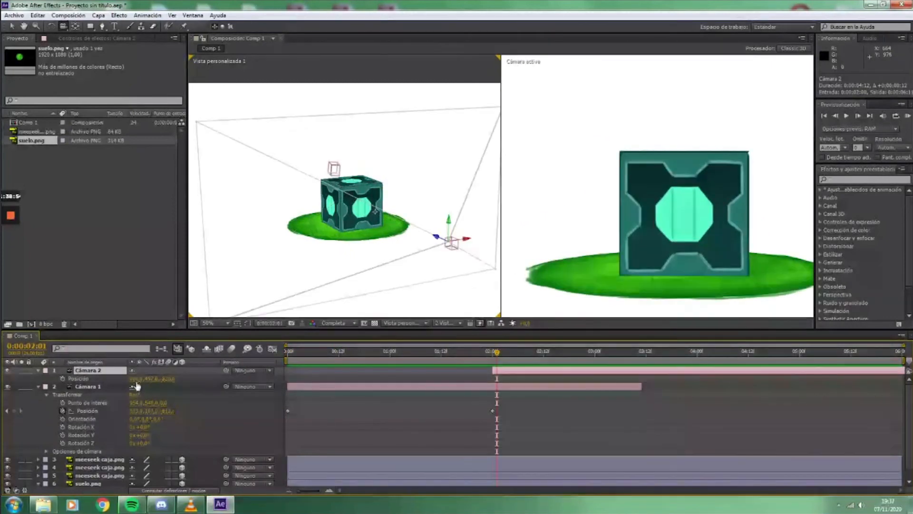
# - Add a Posición keyframe to Cámara 2 at 0:00:02:01 with the camera moved close to the cube's front face
pyautogui.hotkey('alt', 'shift', 'p')
pyautogui.moveTo(149, 383); pyautogui.dragTo(316, 384)
pyautogui.hotkey('ctrl', 'z')
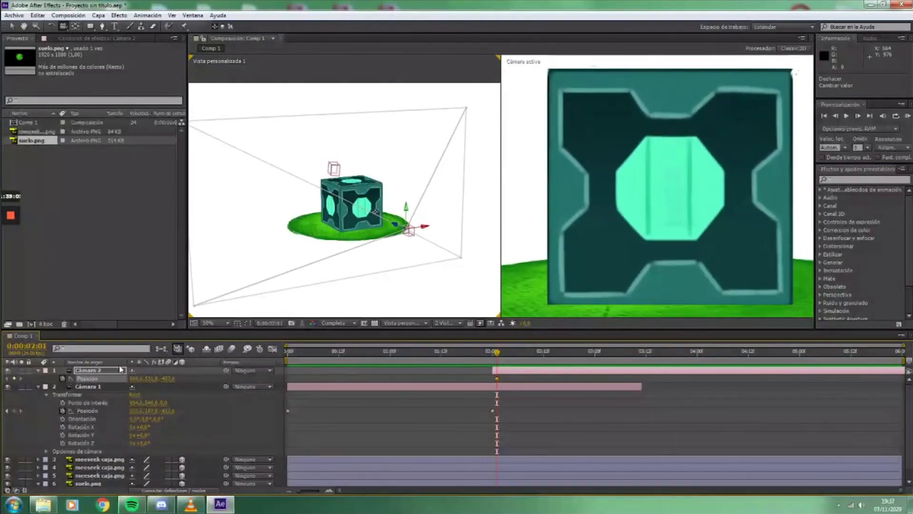
# - Expand Cámara 2's transform properties, try tilting it with Rotación X, and keyframe Rotación X at 0° at 0:00:02:01
pyautogui.click(38, 371)
pyautogui.click(39, 370)
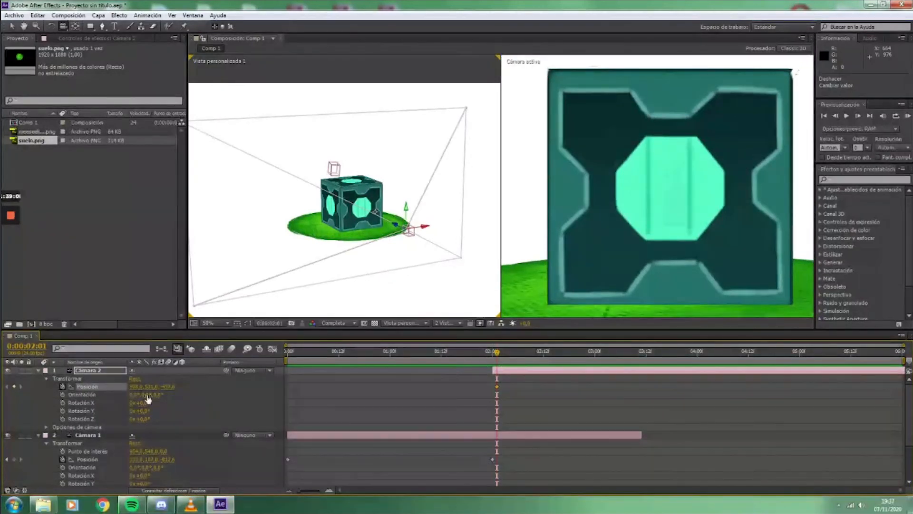
pyautogui.moveTo(142, 404)
pyautogui.mouseDown()
pyautogui.moveTo(167, 404)
pyautogui.moveTo(152, 406)
pyautogui.mouseUp()
pyautogui.moveTo(151, 407); pyautogui.dragTo(170, 392)
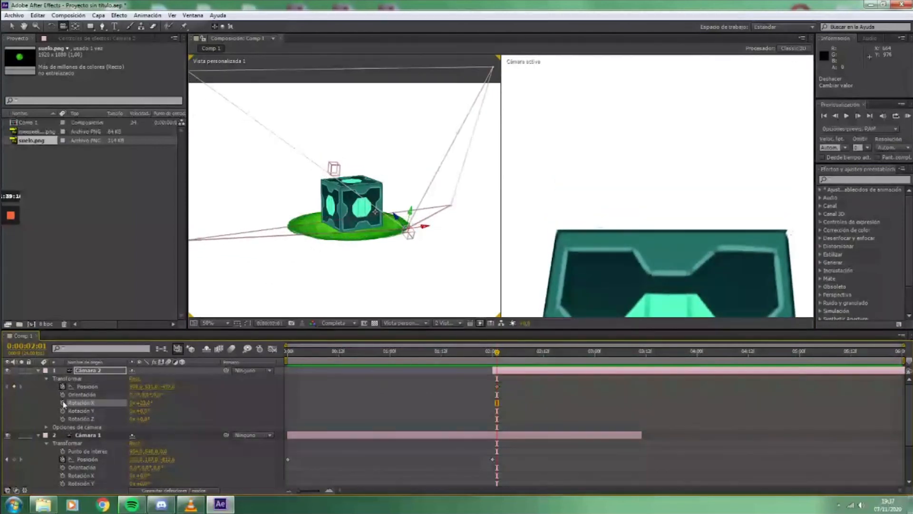
pyautogui.click(137, 402)
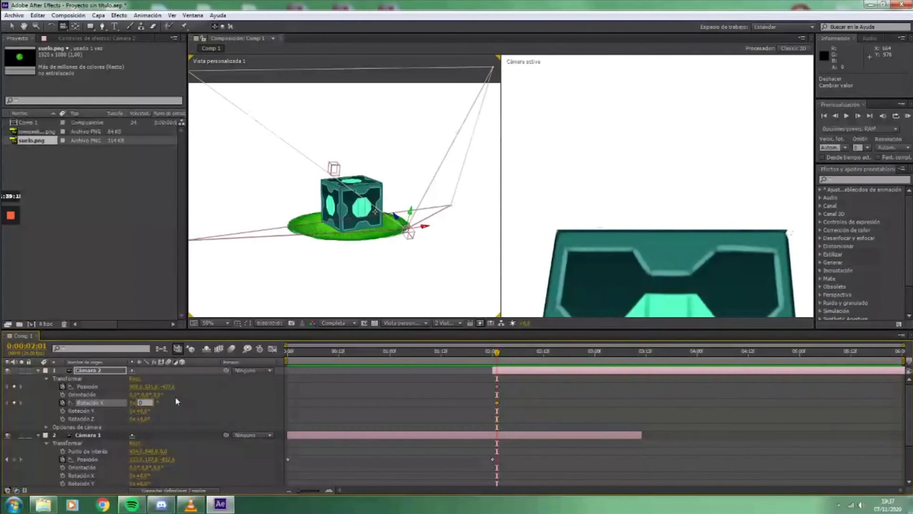
pyautogui.press('Return')
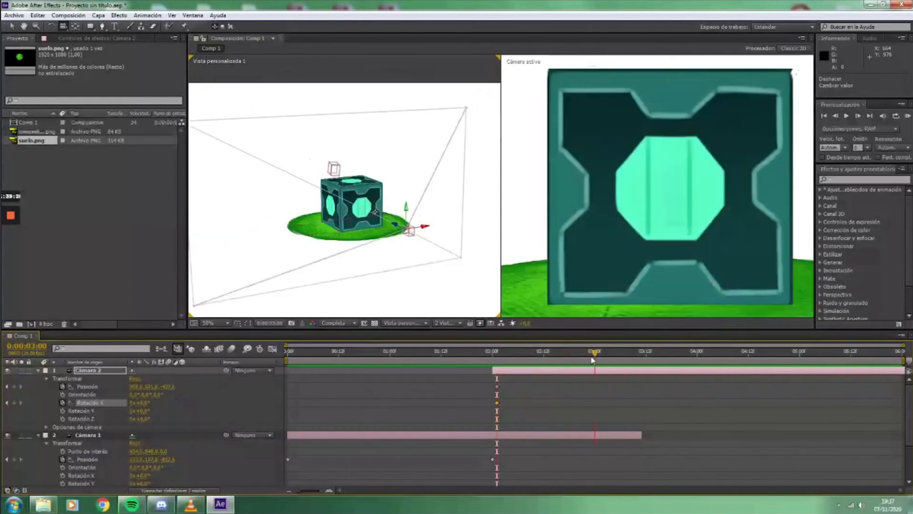
# - Pull Cámara 2 away from the cube at 0:00:03:00 with Posición and Rotación X keyframes, and play back the move
pyautogui.click(88, 386)
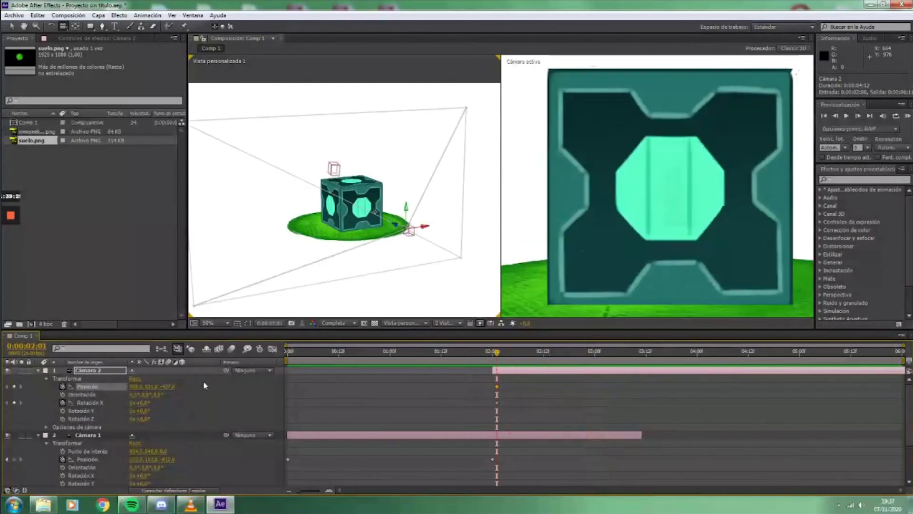
pyautogui.click(175, 388)
pyautogui.moveTo(171, 387)
pyautogui.mouseDown()
pyautogui.moveTo(221, 392)
pyautogui.moveTo(53, 398)
pyautogui.moveTo(190, 391)
pyautogui.moveTo(161, 386)
pyautogui.mouseUp()
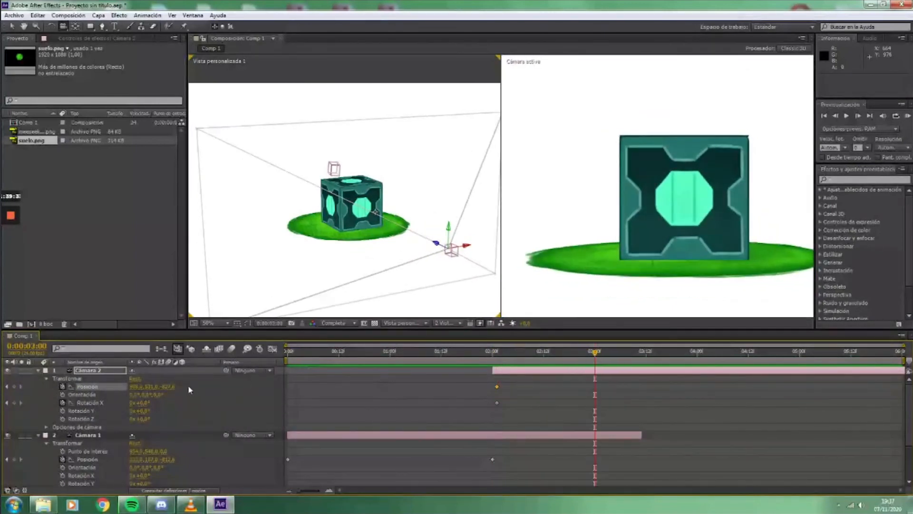
pyautogui.moveTo(166, 387); pyautogui.dragTo(340, 389)
pyautogui.moveTo(162, 386); pyautogui.dragTo(152, 403)
pyautogui.moveTo(594, 352); pyautogui.dragTo(527, 369)
pyautogui.press('space')
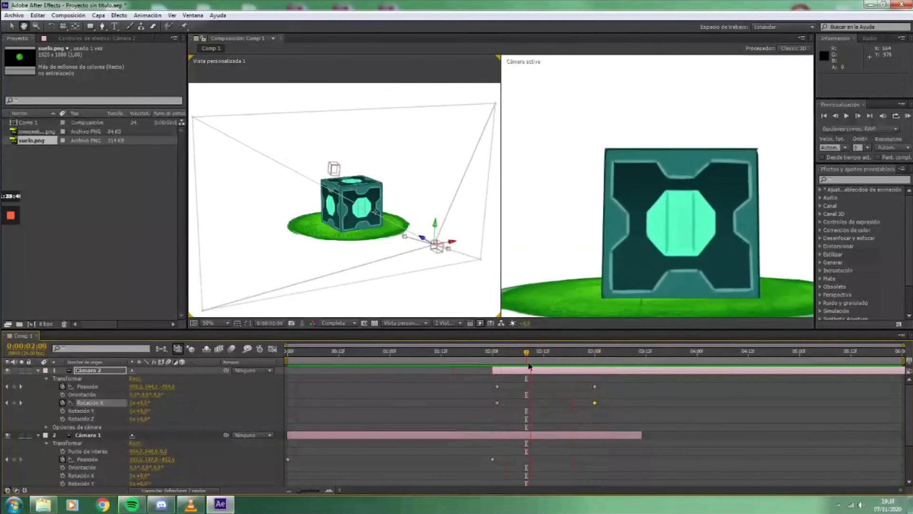
pyautogui.press('space')
pyautogui.moveTo(550, 354); pyautogui.dragTo(201, 399)
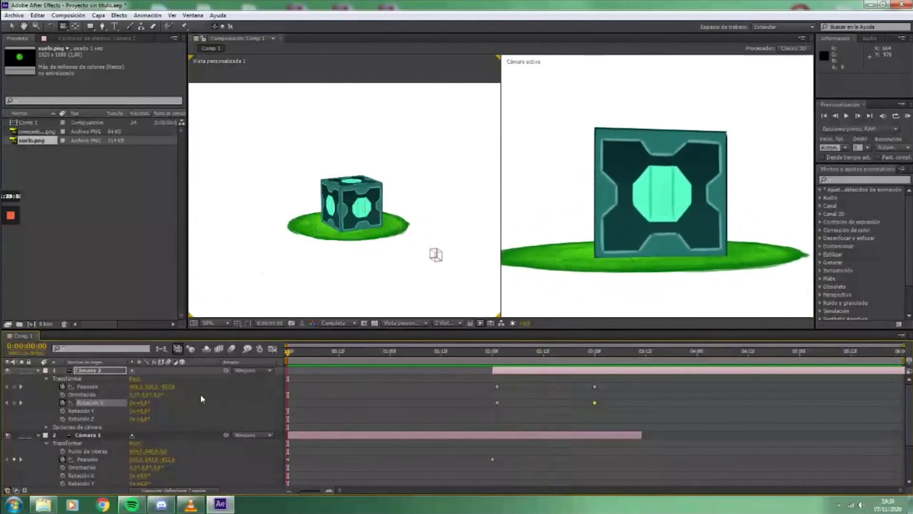
# - Collapse both camera layers and create a Luz concentrada light named Luz 1 with the default settings
pyautogui.click(38, 370)
pyautogui.click(39, 377)
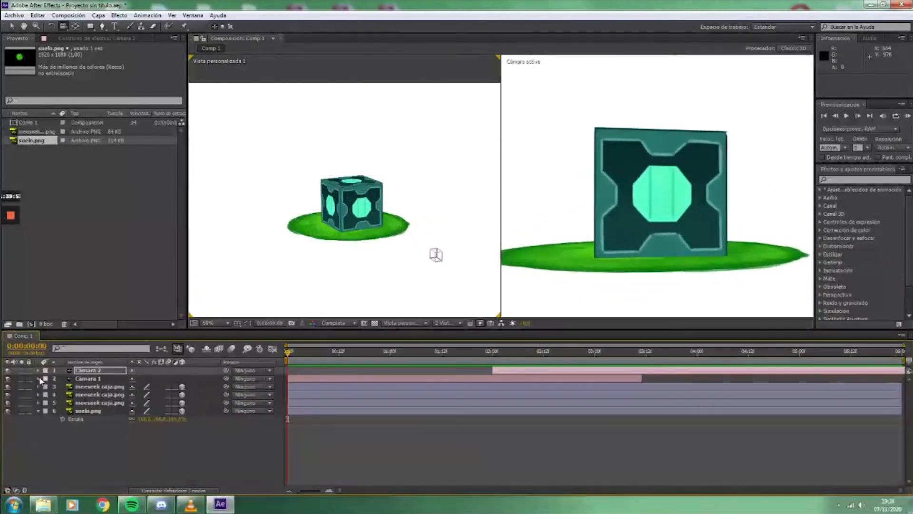
pyautogui.rightClick(147, 453)
pyautogui.moveTo(199, 355)
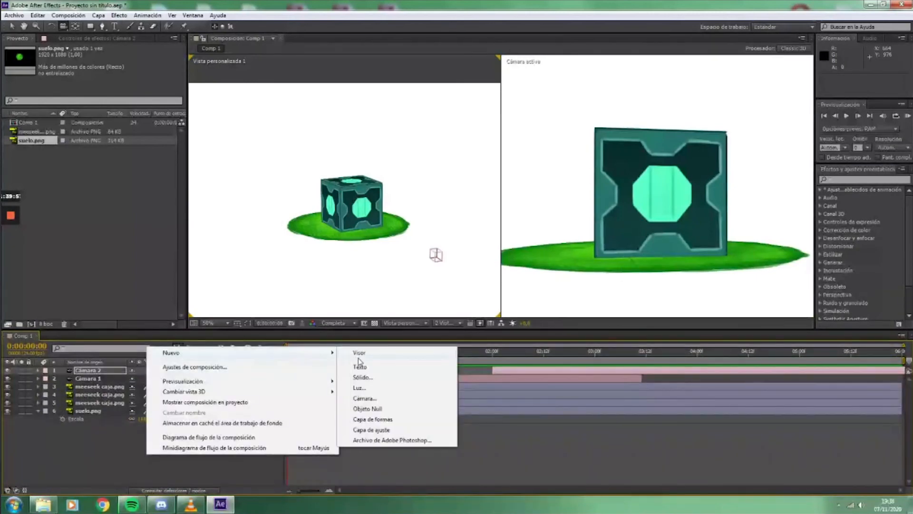
pyautogui.click(370, 390)
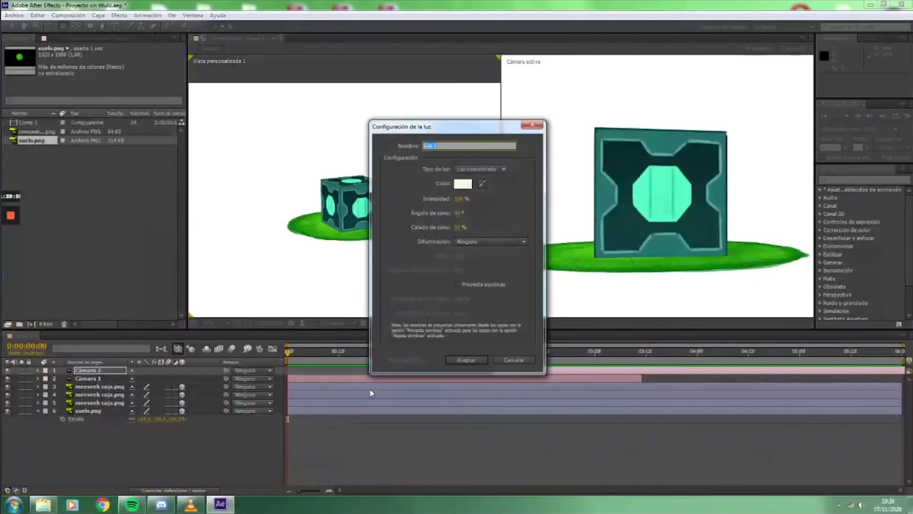
pyautogui.click(466, 360)
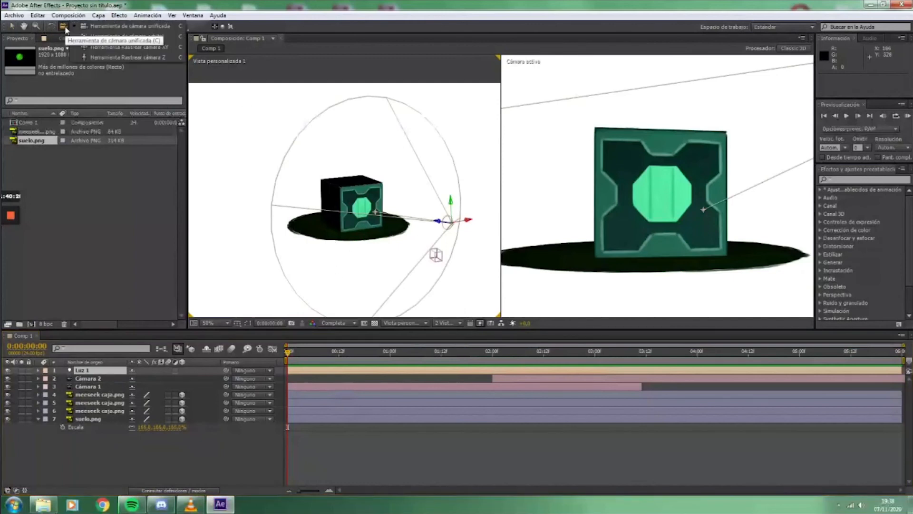
# - Orbit Cámara 1 to look slightly down on the cube at the start, and undo the extra sideways orbit
pyautogui.moveTo(231, 255); pyautogui.dragTo(666, 179)
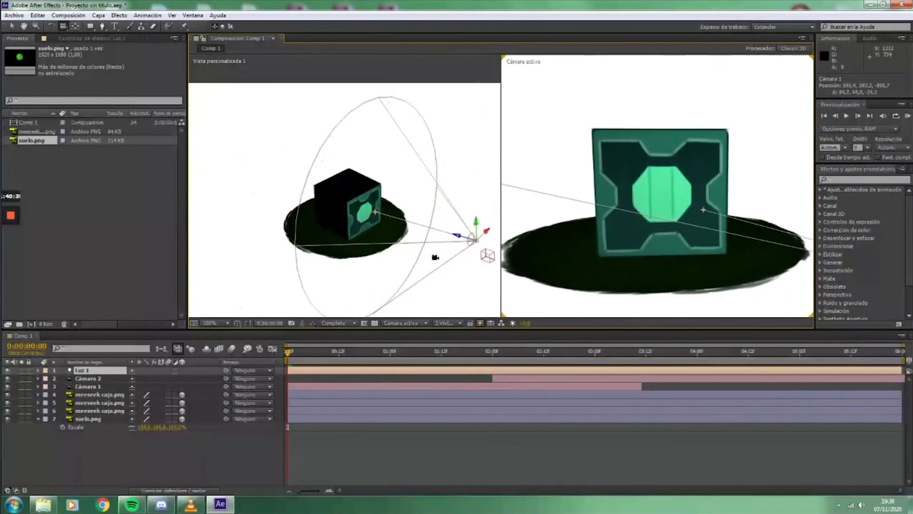
pyautogui.moveTo(417, 264)
pyautogui.mouseDown()
pyautogui.moveTo(438, 259)
pyautogui.moveTo(423, 267)
pyautogui.mouseUp()
pyautogui.moveTo(604, 239); pyautogui.dragTo(420, 289)
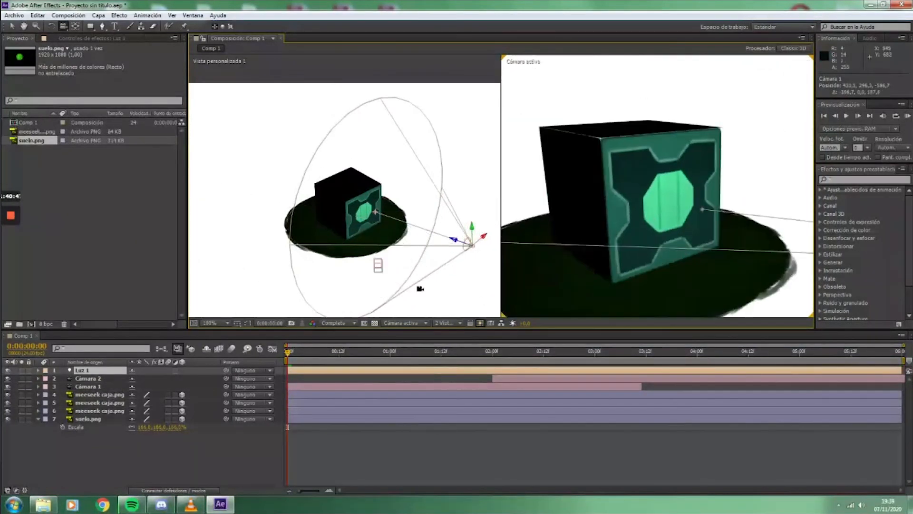
pyautogui.press('space')
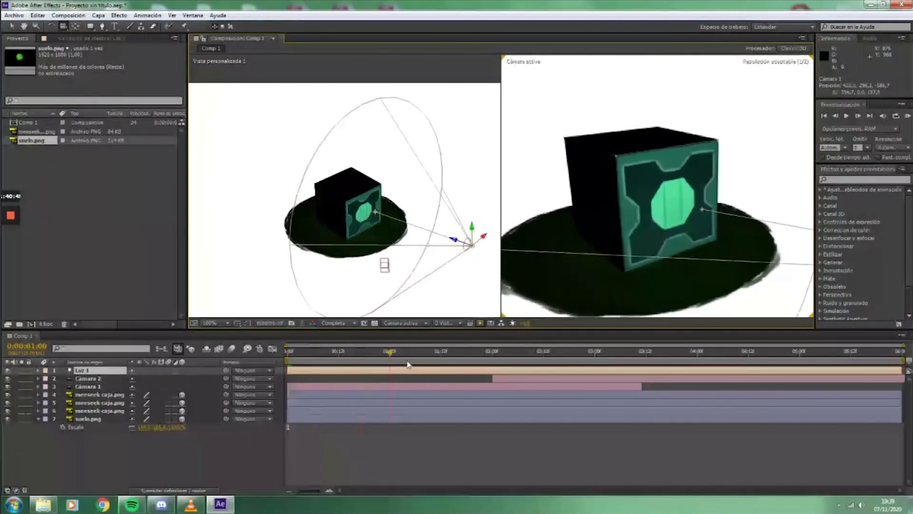
pyautogui.hotkey('ctrl', 'z')
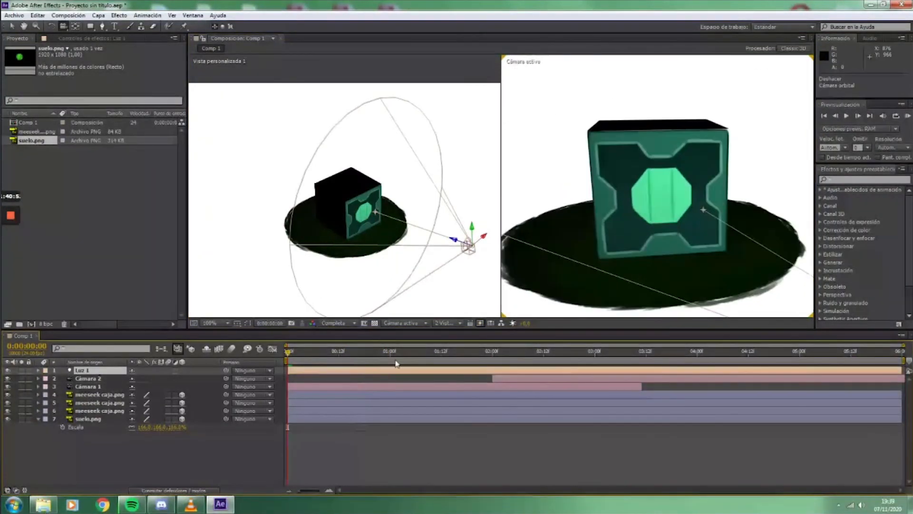
# - Raise Luz 1 above the cube through its vertical position, and centre its Punto de interés on the cube's front face
pyautogui.moveTo(430, 275); pyautogui.dragTo(495, 218)
pyautogui.moveTo(403, 270); pyautogui.dragTo(404, 307)
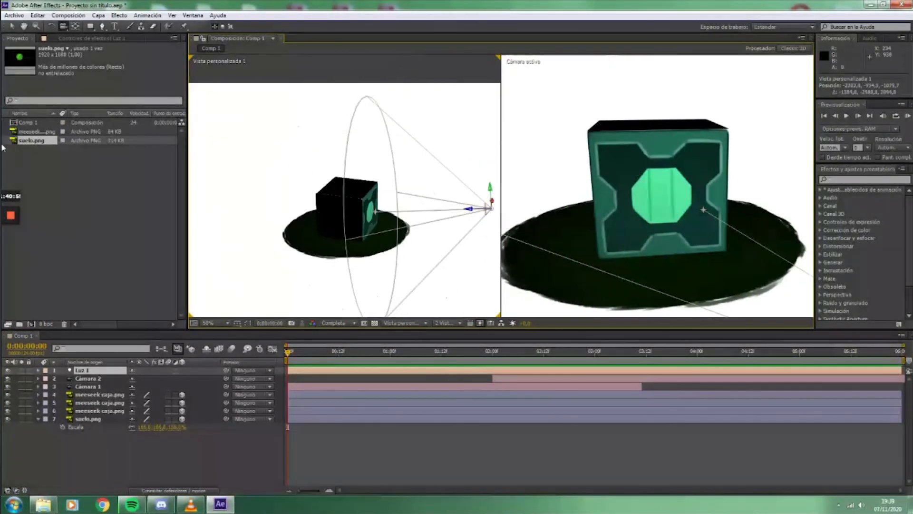
pyautogui.click(12, 26)
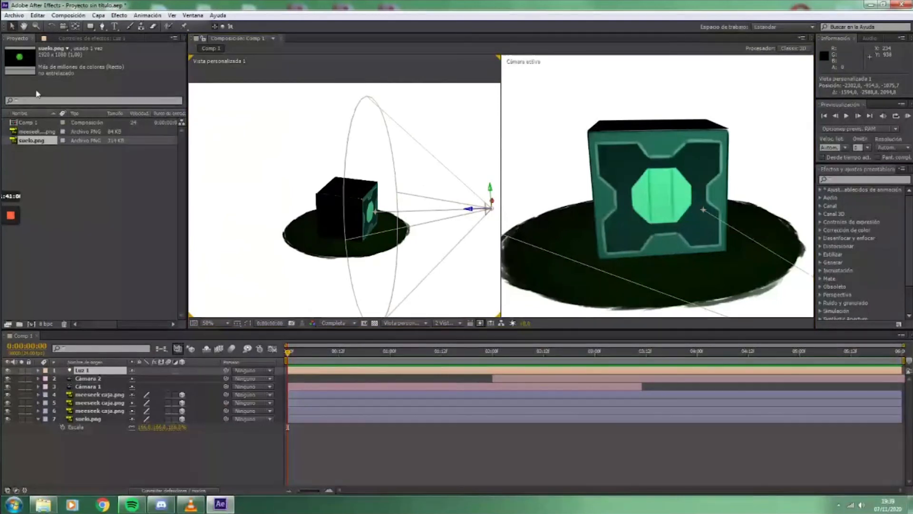
pyautogui.click(38, 370)
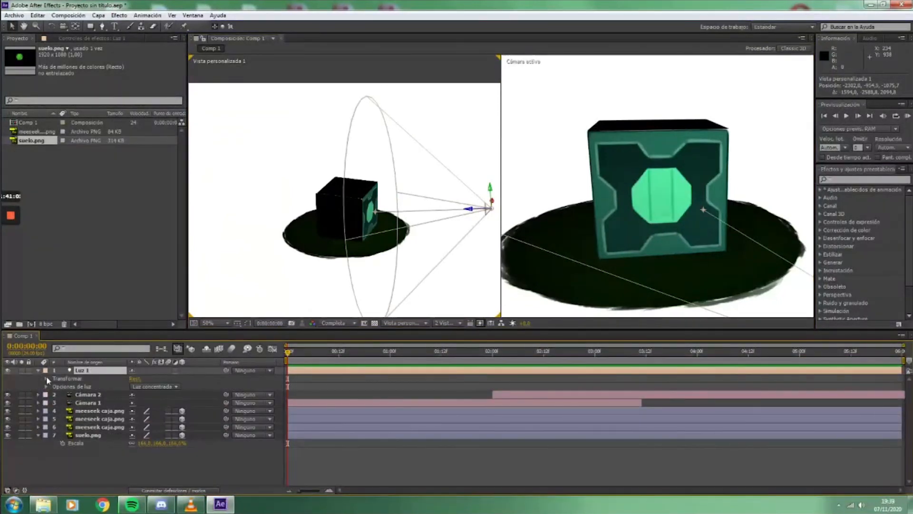
pyautogui.click(47, 378)
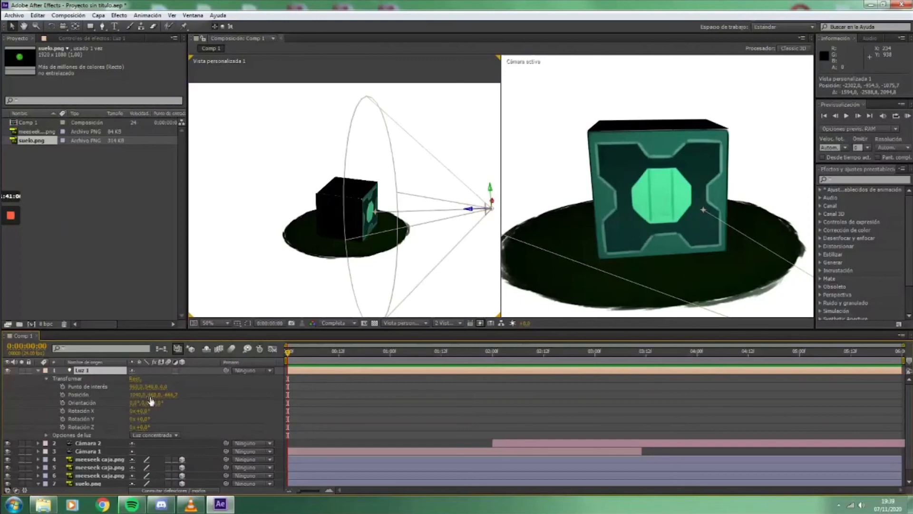
pyautogui.moveTo(152, 387)
pyautogui.mouseDown()
pyautogui.moveTo(124, 412)
pyautogui.moveTo(103, 403)
pyautogui.moveTo(200, 388)
pyautogui.moveTo(138, 398)
pyautogui.mouseUp()
pyautogui.hotkey('ctrl', 'z')
pyautogui.hotkey('ctrl', 'z')
pyautogui.moveTo(3, 417); pyautogui.dragTo(14, 418)
pyautogui.moveTo(151, 394); pyautogui.dragTo(49, 402)
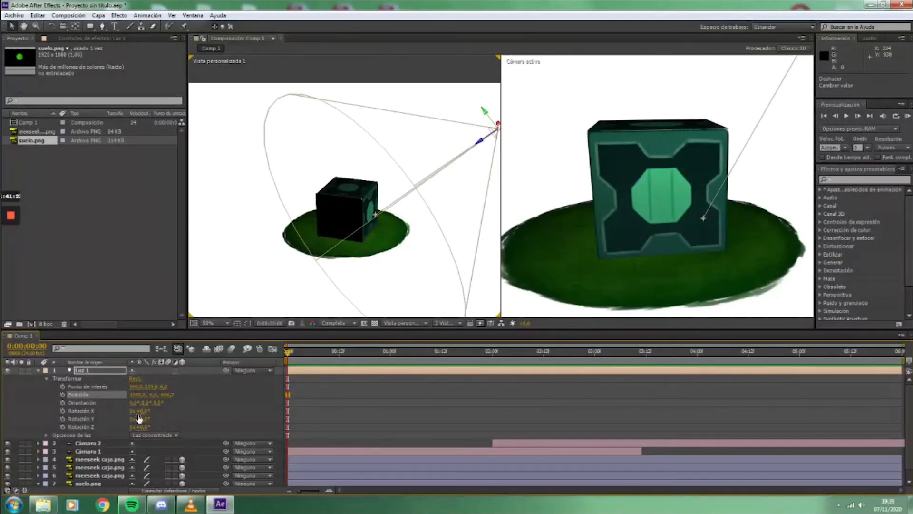
pyautogui.moveTo(135, 386); pyautogui.dragTo(115, 386)
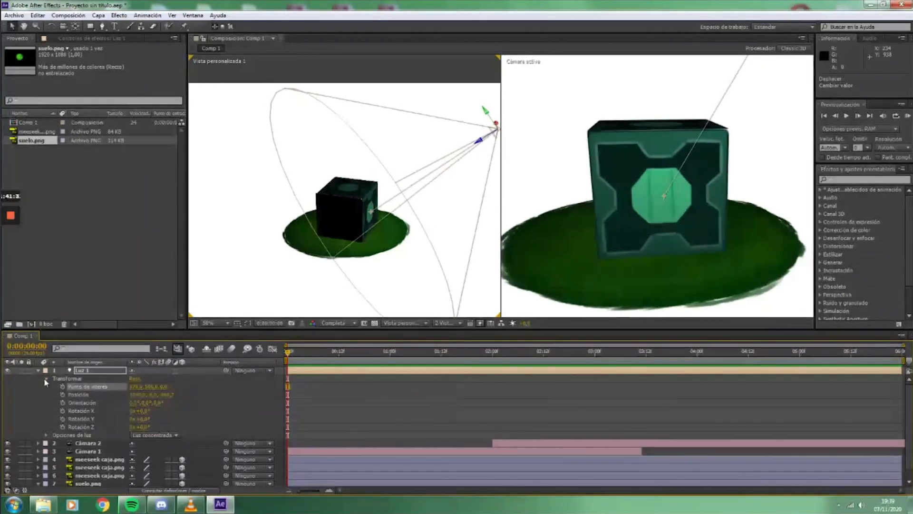
# - Animate Luz 1's Ángulo de cono from a very narrow cone at the start to a wide one at 0:00:01:12
pyautogui.click(46, 435)
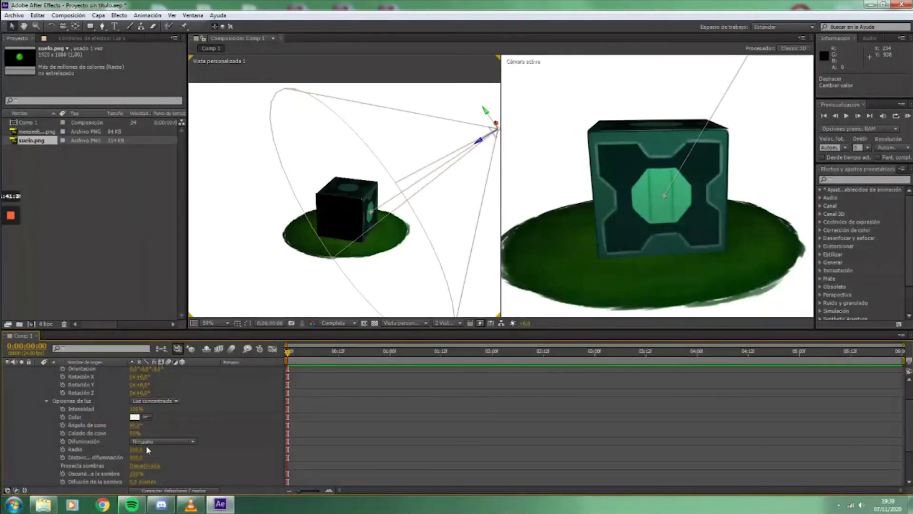
pyautogui.scroll(-3, 148, 450)
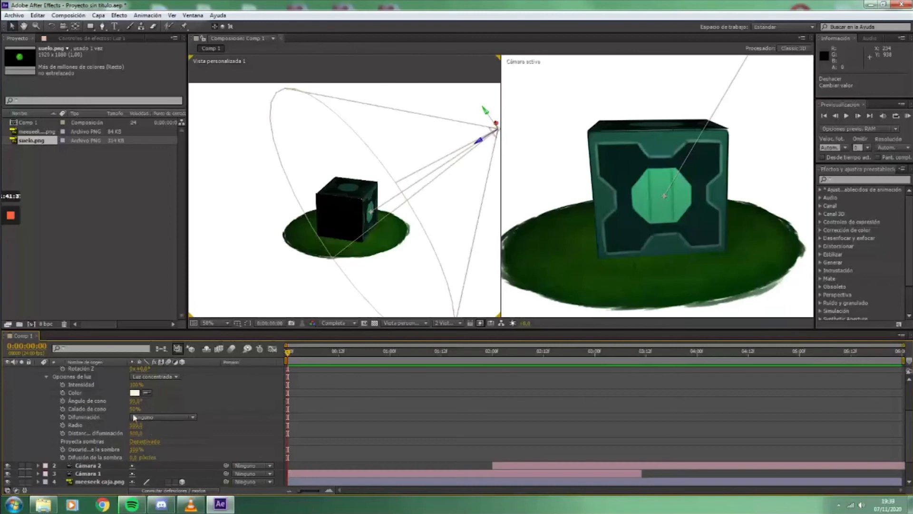
pyautogui.moveTo(136, 400); pyautogui.dragTo(79, 401)
pyautogui.click(63, 400)
pyautogui.moveTo(380, 355); pyautogui.dragTo(440, 355)
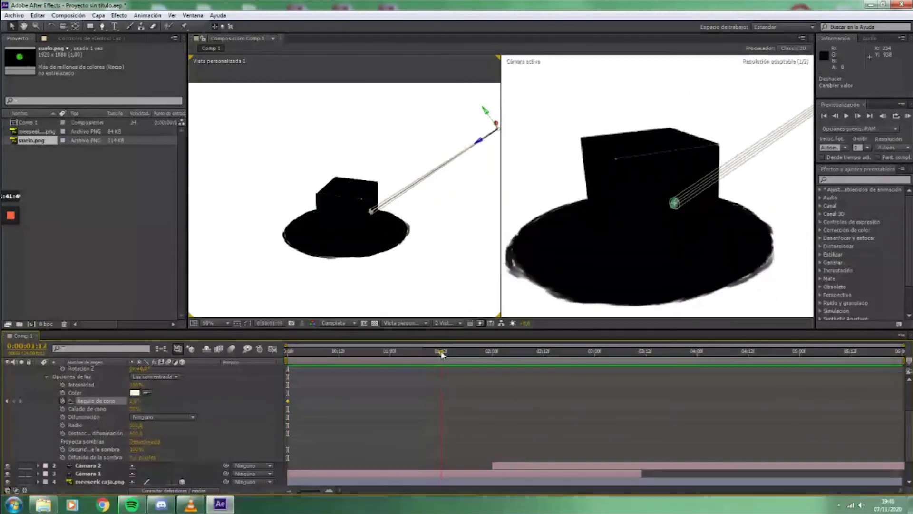
pyautogui.moveTo(133, 403); pyautogui.dragTo(255, 376)
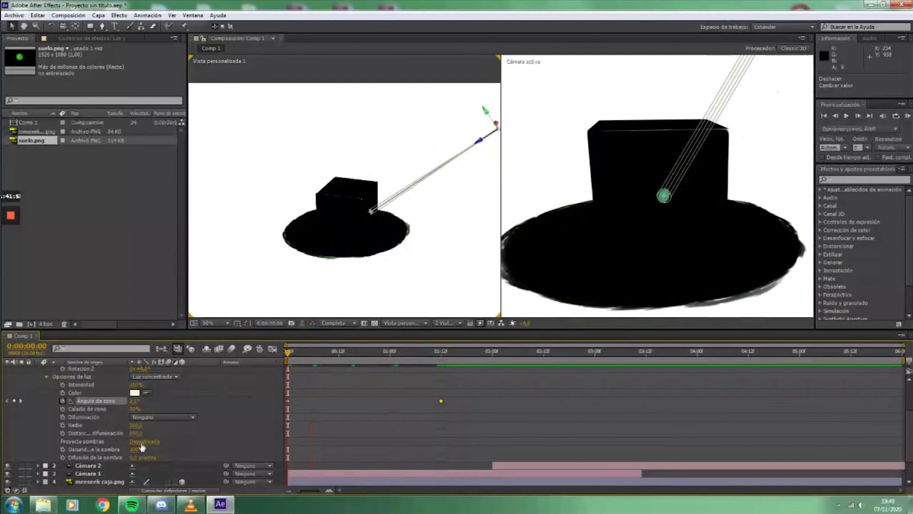
# - Increase Luz 1's Intensidad to 141% and play back the light animation from the start
pyautogui.moveTo(137, 384); pyautogui.dragTo(162, 388)
pyautogui.press('space')
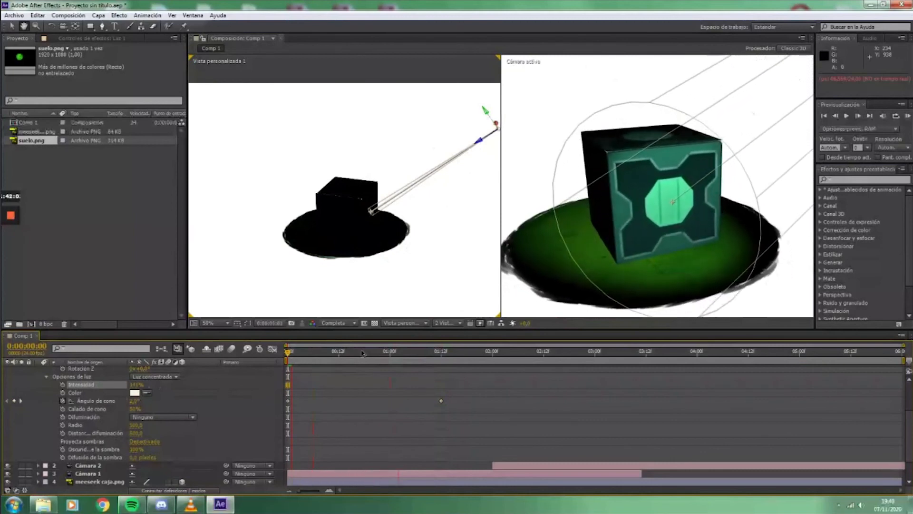
# - Preview Luz 1's widening cone animation with a RAM preview, and return the playhead to the start
pyautogui.press('space')
pyautogui.moveTo(421, 354); pyautogui.dragTo(326, 357)
pyautogui.click(908, 116)
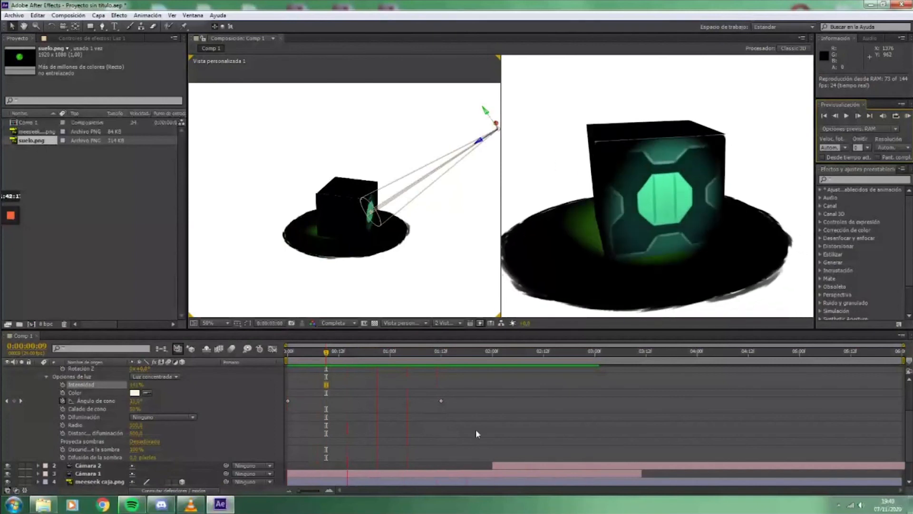
pyautogui.click(367, 356)
pyautogui.moveTo(367, 356); pyautogui.dragTo(279, 382)
# - Collapse Luz 1's properties and add a null object to the composition
pyautogui.scroll(4, 56, 395)
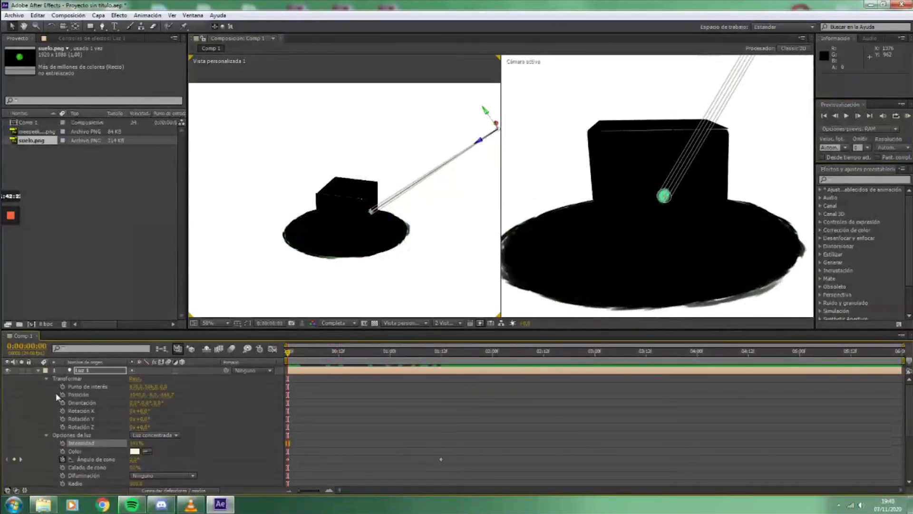
pyautogui.click(38, 370)
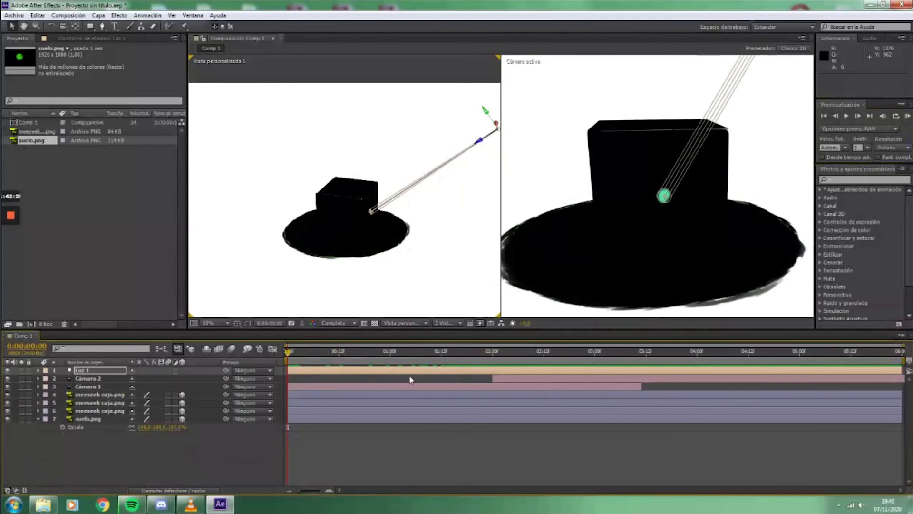
pyautogui.rightClick(162, 455)
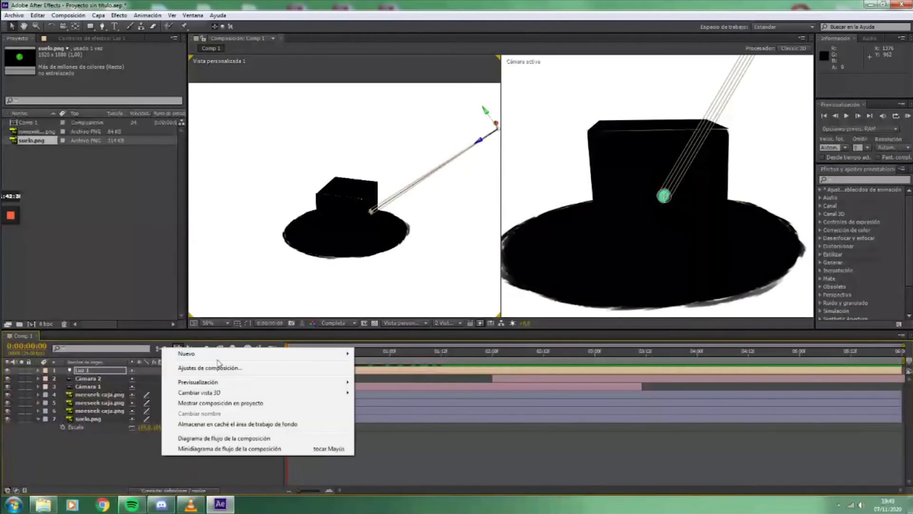
pyautogui.moveTo(216, 357)
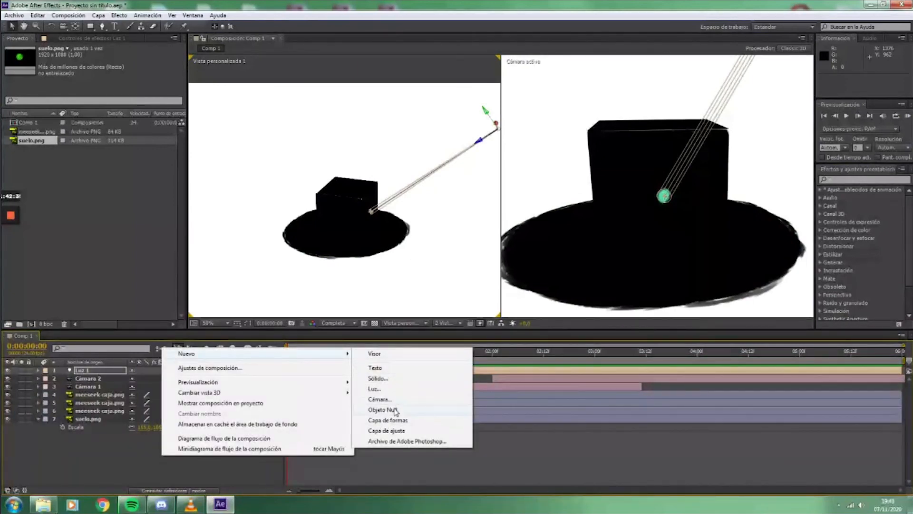
pyautogui.click(395, 410)
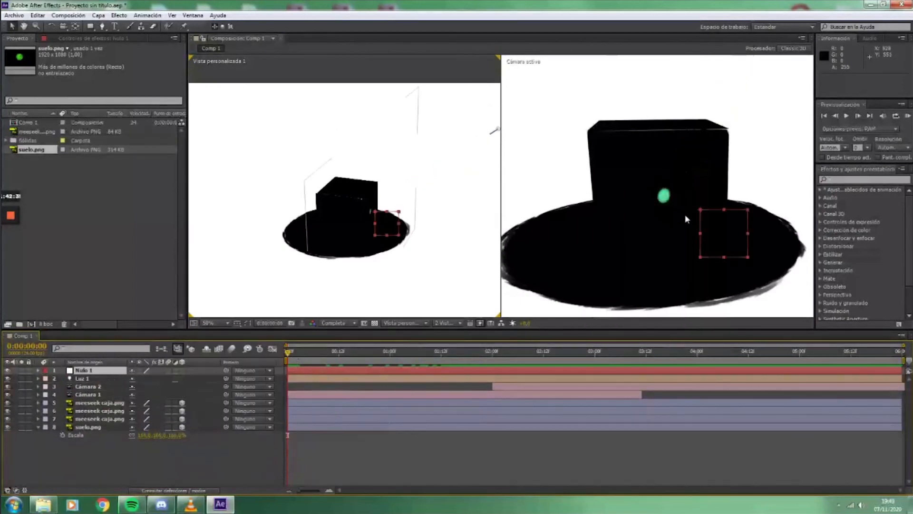
# - Make Nulo 1 a 3D layer, move it towards the cube's front face, and check it at 0:00:01:11
pyautogui.scroll(1, 708, 210)
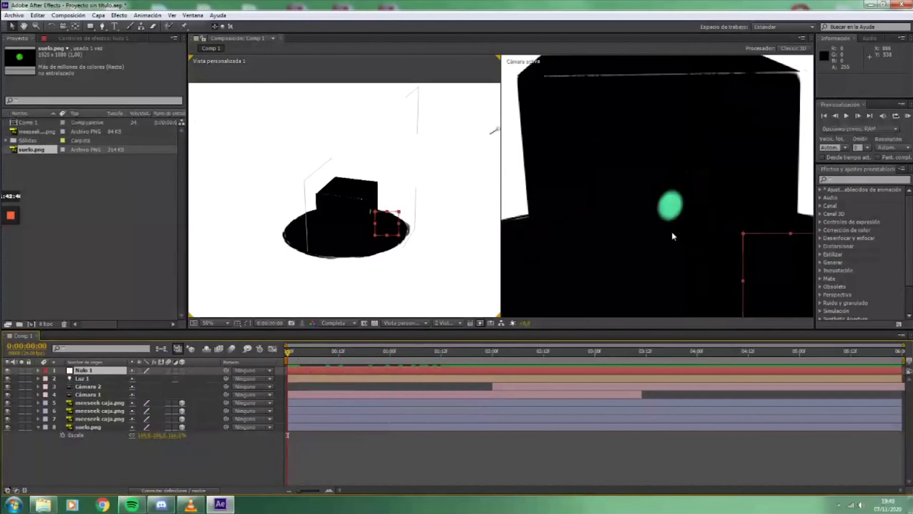
pyautogui.scroll(-1, 671, 231)
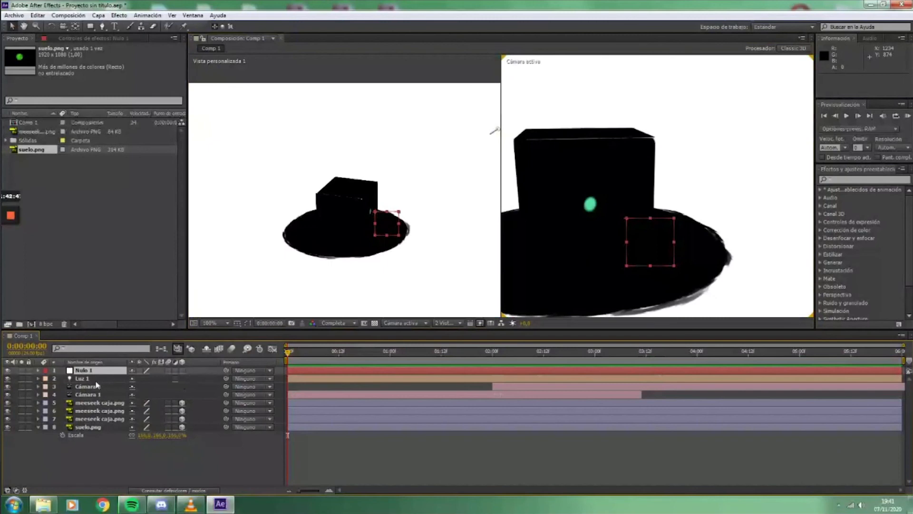
pyautogui.scroll(1, 387, 216)
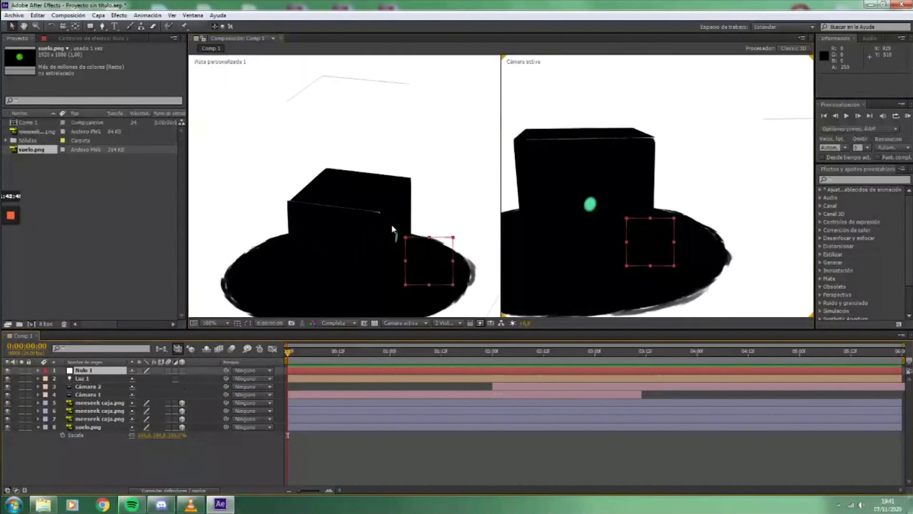
pyautogui.click(182, 370)
pyautogui.click(431, 262)
pyautogui.moveTo(433, 262); pyautogui.dragTo(407, 265)
pyautogui.moveTo(396, 356); pyautogui.dragTo(437, 357)
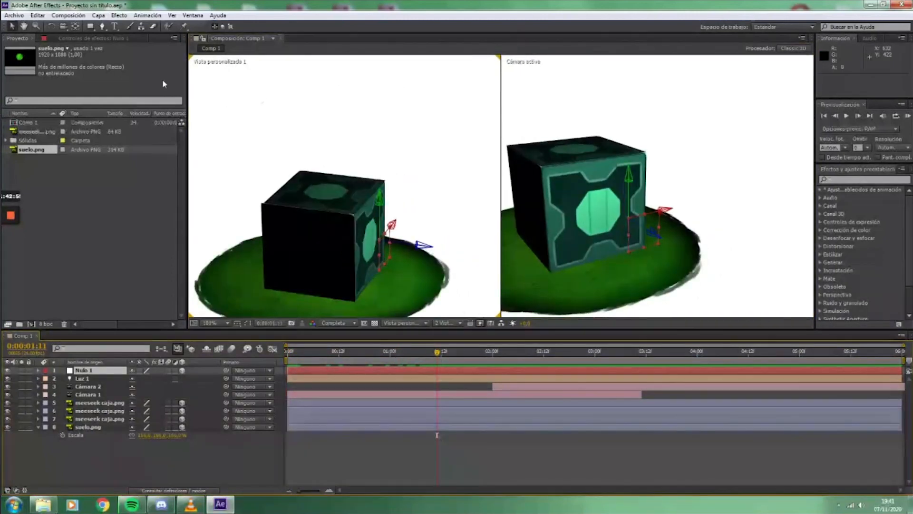
# - Orbit the custom view to face the cube's front, and centre Nulo 1 on that face, undoing any accidental shift of the cube
pyautogui.click(65, 26)
pyautogui.moveTo(397, 213)
pyautogui.mouseDown()
pyautogui.moveTo(339, 204)
pyautogui.moveTo(364, 187)
pyautogui.moveTo(403, 230)
pyautogui.mouseUp()
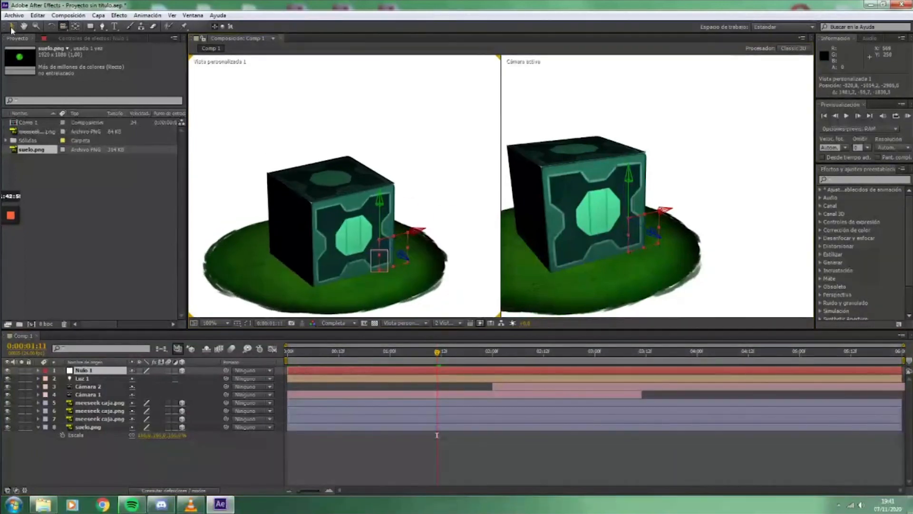
pyautogui.click(405, 233)
pyautogui.click(92, 370)
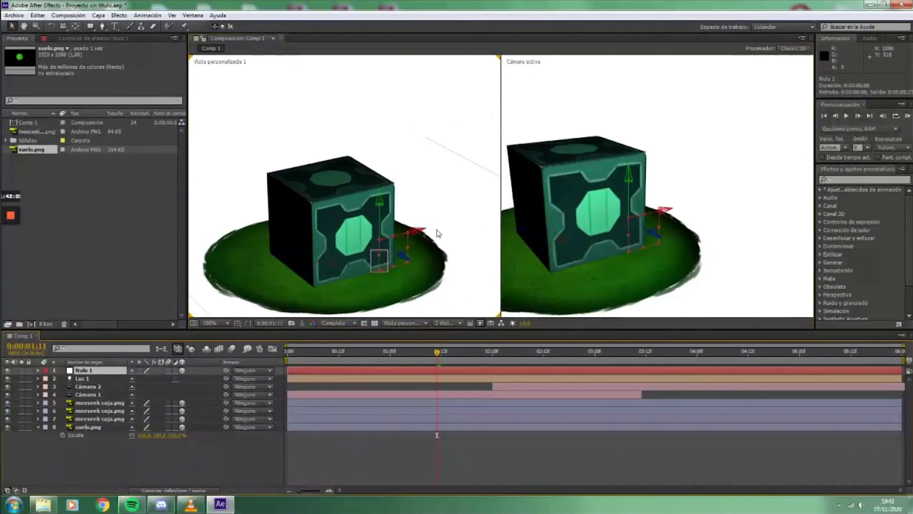
pyautogui.moveTo(421, 234); pyautogui.dragTo(357, 207)
pyautogui.hotkey('ctrl', 'z')
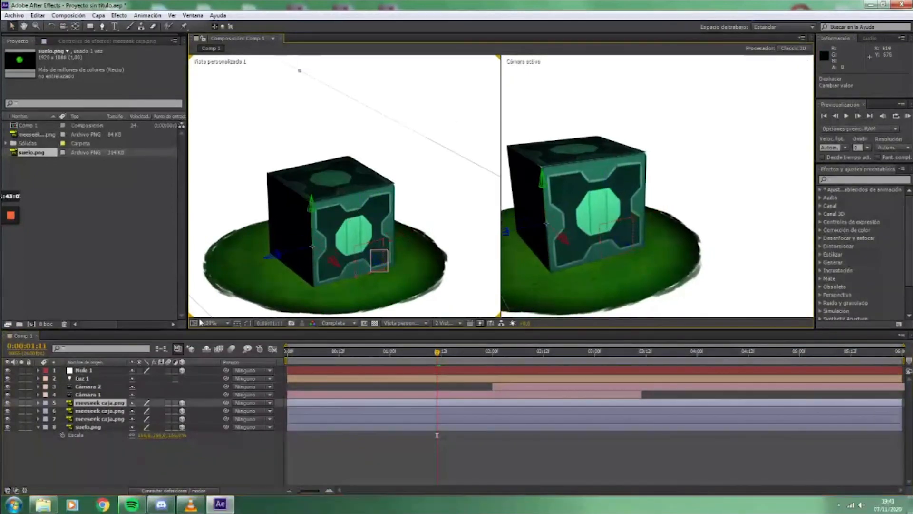
pyautogui.click(93, 371)
pyautogui.moveTo(356, 210); pyautogui.dragTo(357, 192)
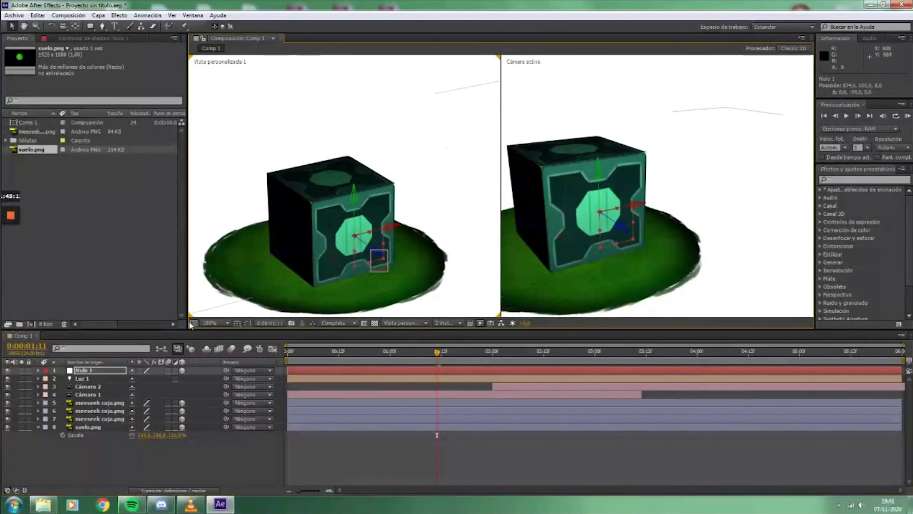
# - Delete the Cámara 1 and Cámara 2 layers
pyautogui.click(88, 386)
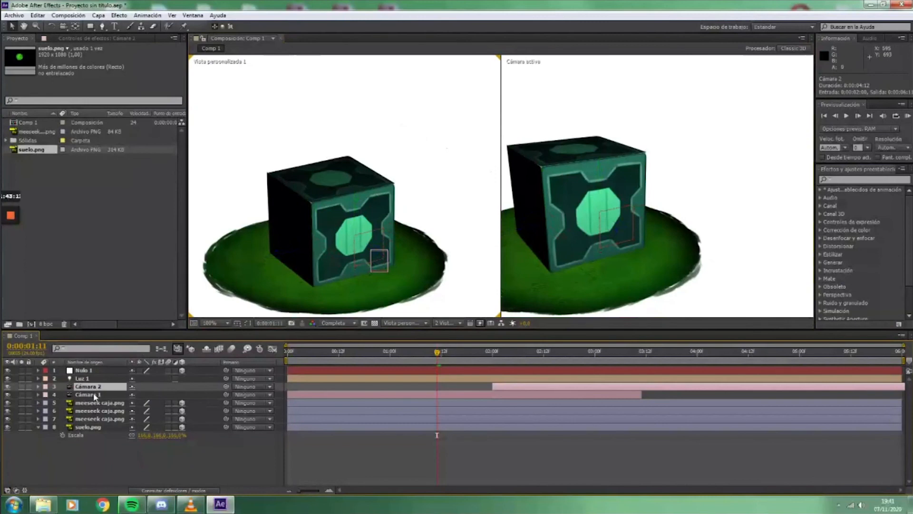
pyautogui.click(95, 395)
pyautogui.press('Delete')
pyautogui.click(99, 387)
pyautogui.press('Delete')
# - Create a new two-node camera named Cámara 1 and parent it to Nulo 1
pyautogui.rightClick(114, 421)
pyautogui.moveTo(291, 359)
pyautogui.click(331, 404)
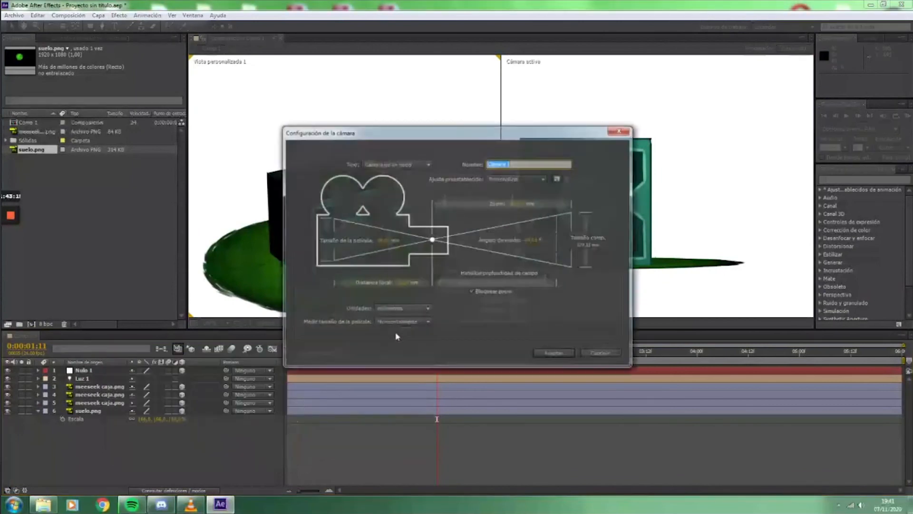
pyautogui.click(415, 164)
pyautogui.click(414, 189)
pyautogui.click(555, 354)
pyautogui.moveTo(98, 372); pyautogui.dragTo(90, 389)
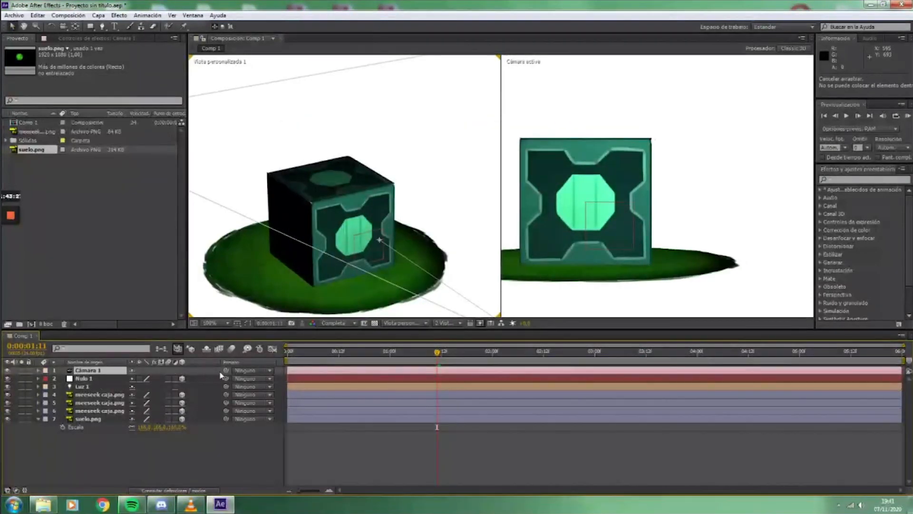
pyautogui.moveTo(227, 371); pyautogui.dragTo(90, 379)
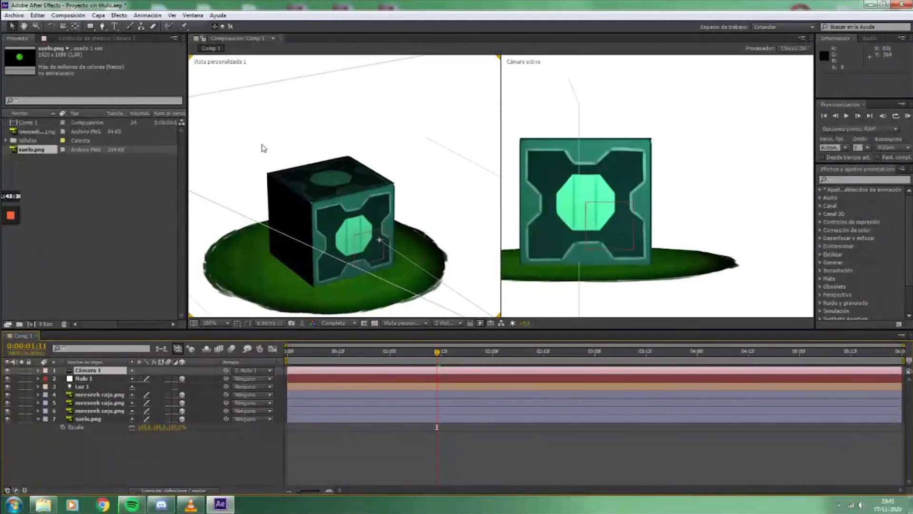
# - Pull Cámara 1 back through its Posición so the whole cube and floor fit in the active camera view
pyautogui.click(65, 26)
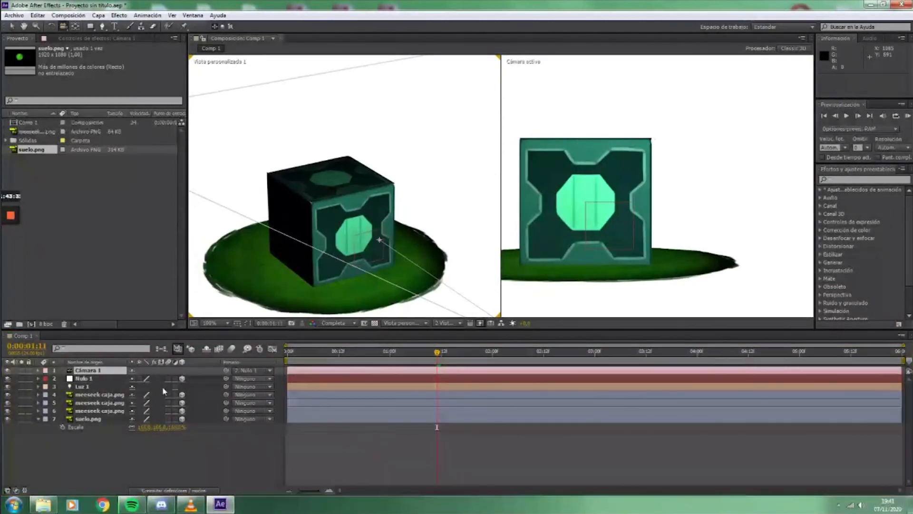
pyautogui.click(97, 371)
pyautogui.press('p')
pyautogui.moveTo(145, 379); pyautogui.dragTo(22, 380)
pyautogui.hotkey('ctrl', 'z')
pyautogui.hotkey('ctrl', 'z')
pyautogui.moveTo(581, 268); pyautogui.dragTo(643, 275)
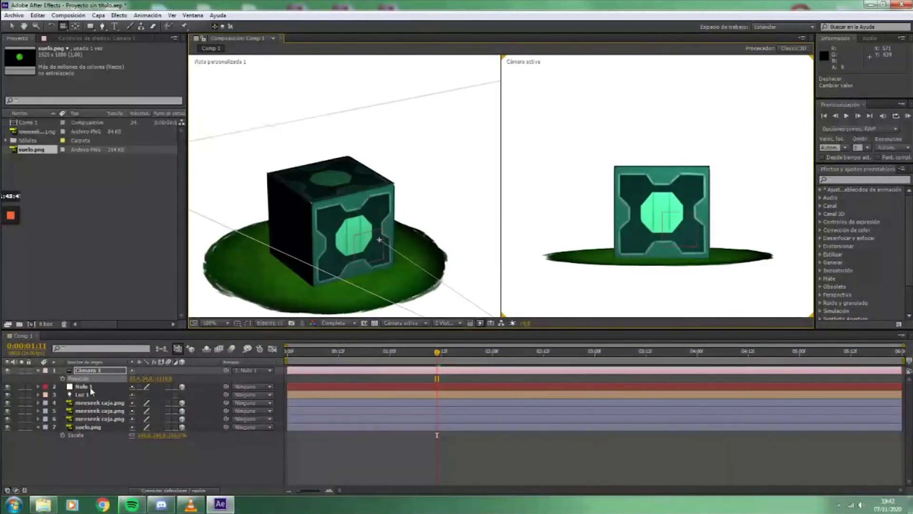
# - Show Nulo 1's rotation properties and return to the start of the timeline
pyautogui.click(90, 387)
pyautogui.press('r')
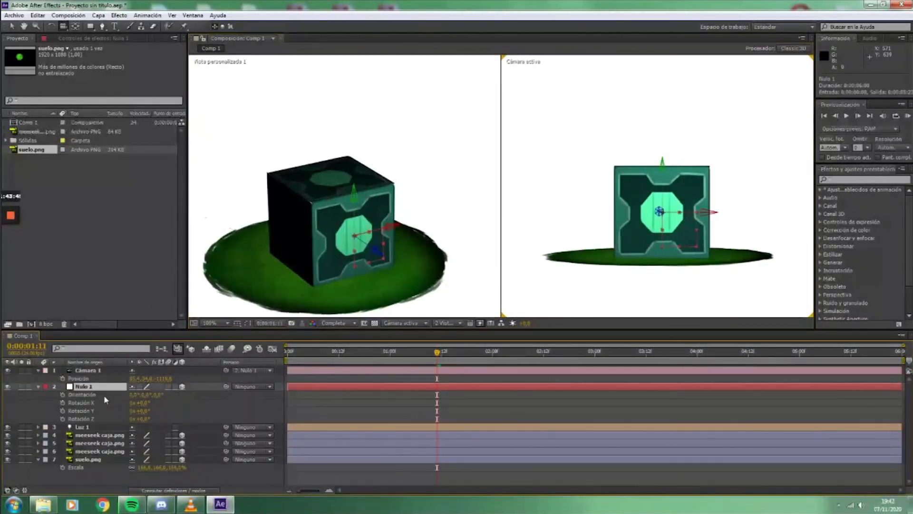
pyautogui.press('Home')
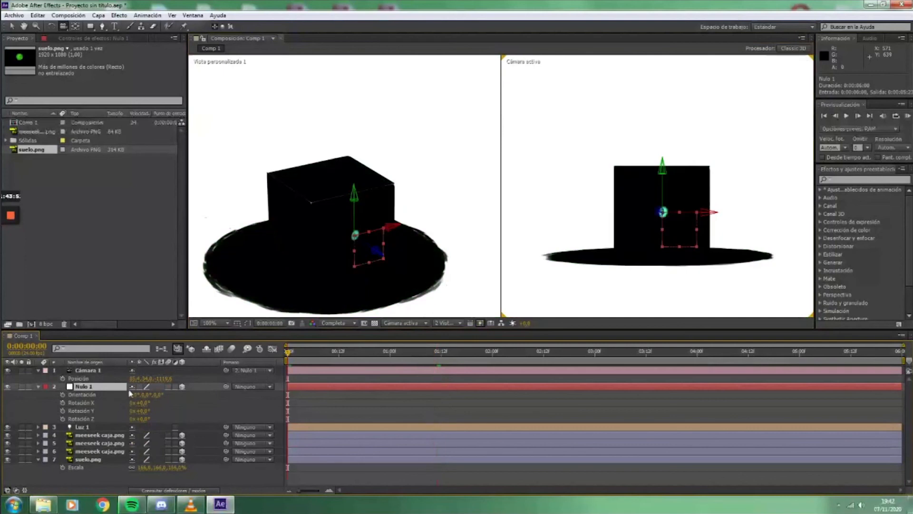
pyautogui.click(62, 395)
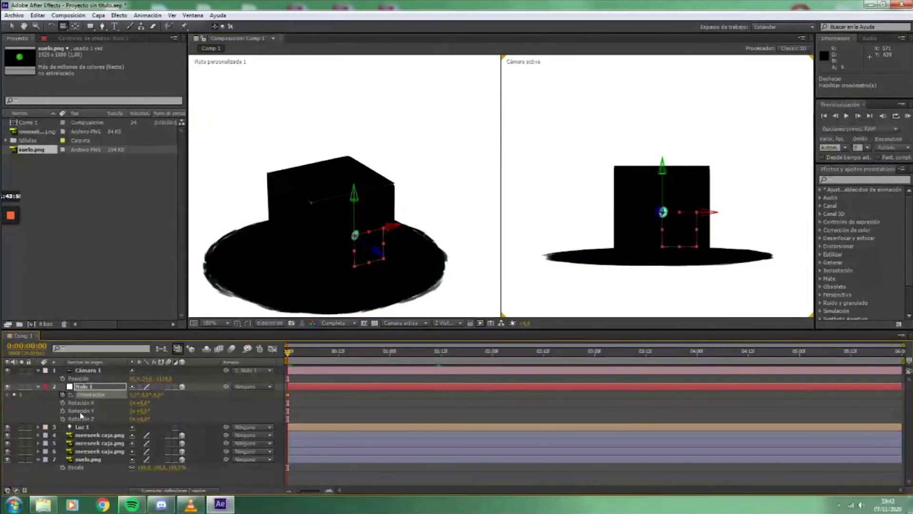
pyautogui.hotkey('ctrl', 'z')
pyautogui.moveTo(145, 409); pyautogui.dragTo(180, 411)
pyautogui.hotkey('ctrl', 'z')
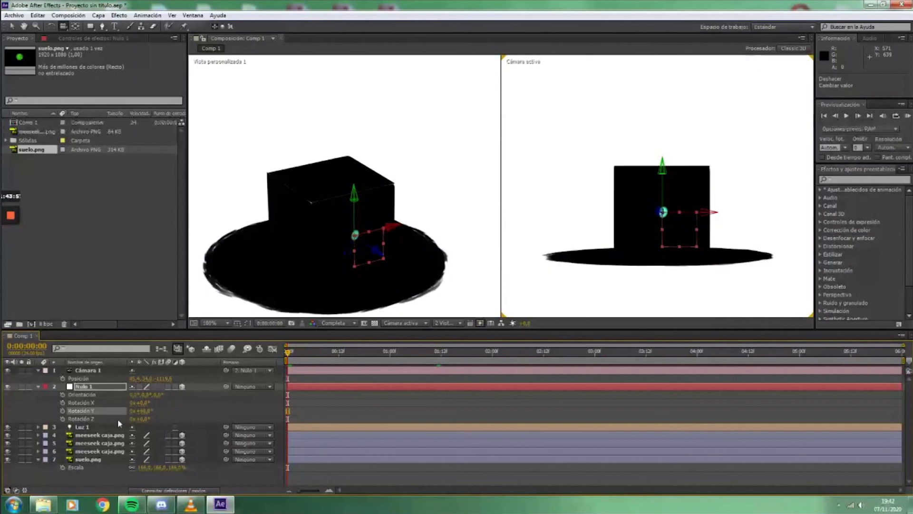
# - Animate Nulo 1's Rotación Y from 0° at the start to one full turn at 0:00:03:00
pyautogui.click(62, 411)
pyautogui.moveTo(291, 354); pyautogui.dragTo(595, 366)
pyautogui.click(134, 411)
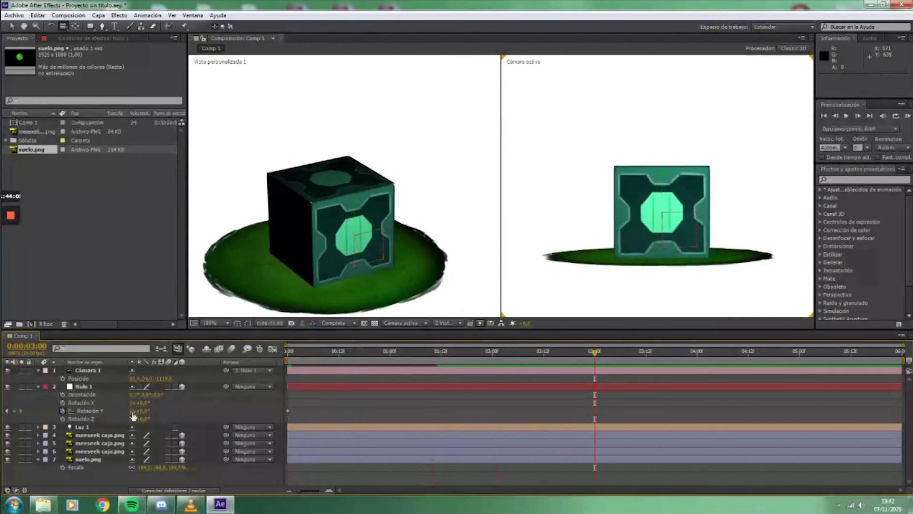
pyautogui.write('1')
pyautogui.press('Return')
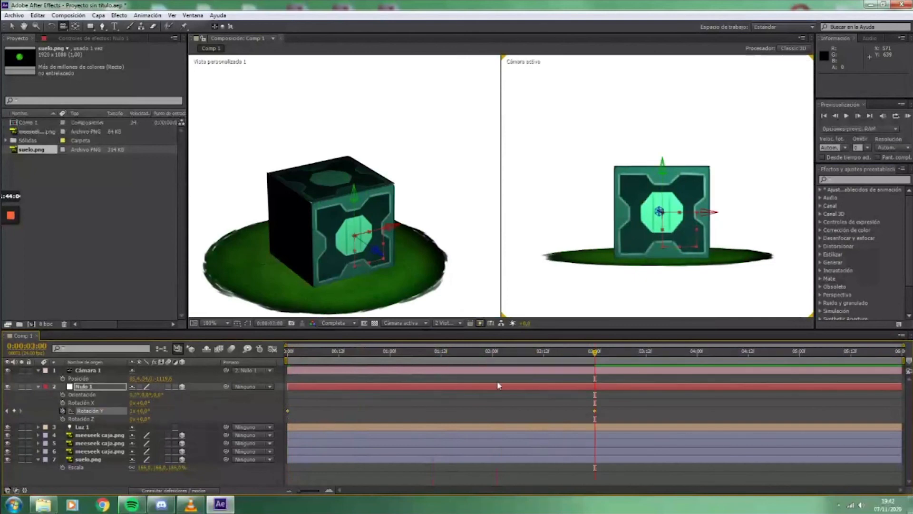
# - Play back and scrub through the camera's full turn around the cube from the start
pyautogui.moveTo(594, 366); pyautogui.dragTo(261, 383)
pyautogui.press('space')
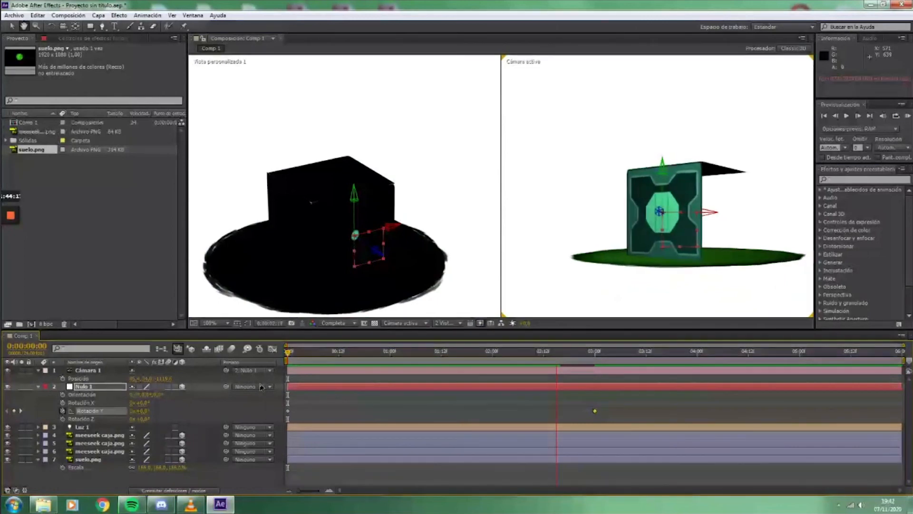
pyautogui.press('space')
pyautogui.press('space')
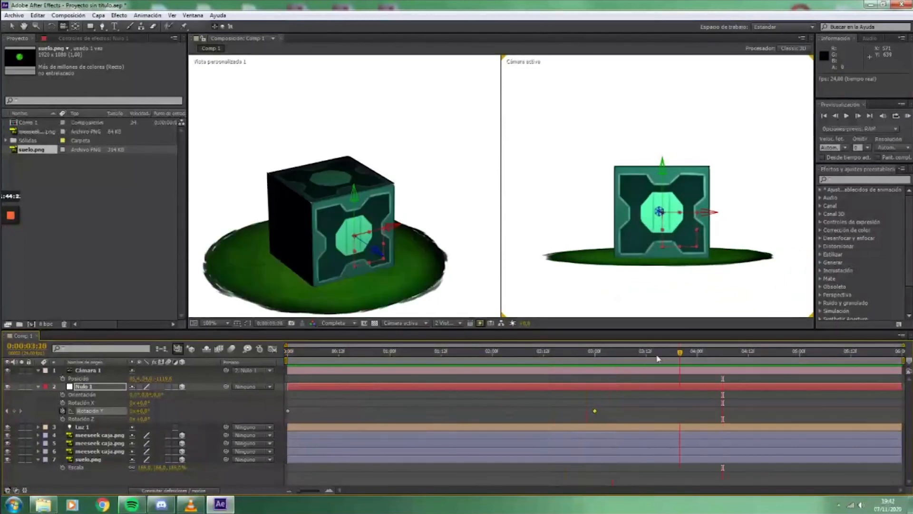
pyautogui.moveTo(697, 355); pyautogui.dragTo(248, 428)
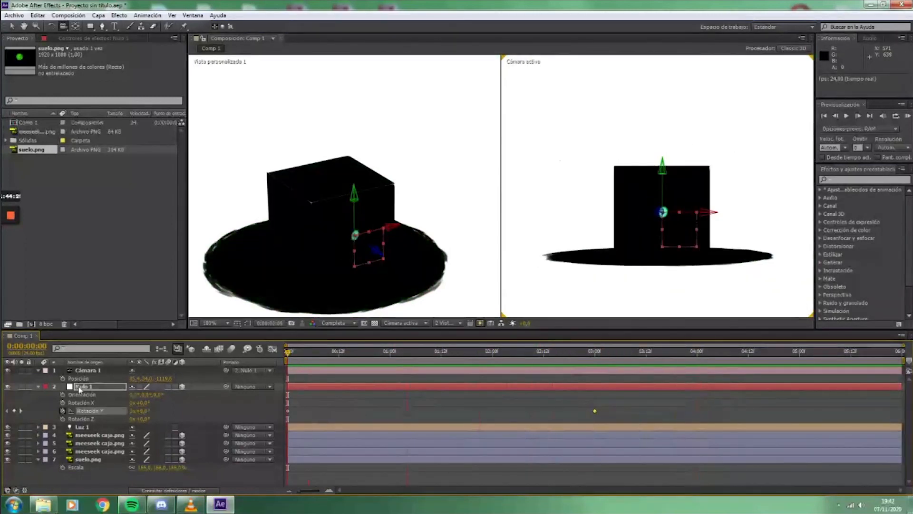
pyautogui.moveTo(410, 354); pyautogui.dragTo(668, 366)
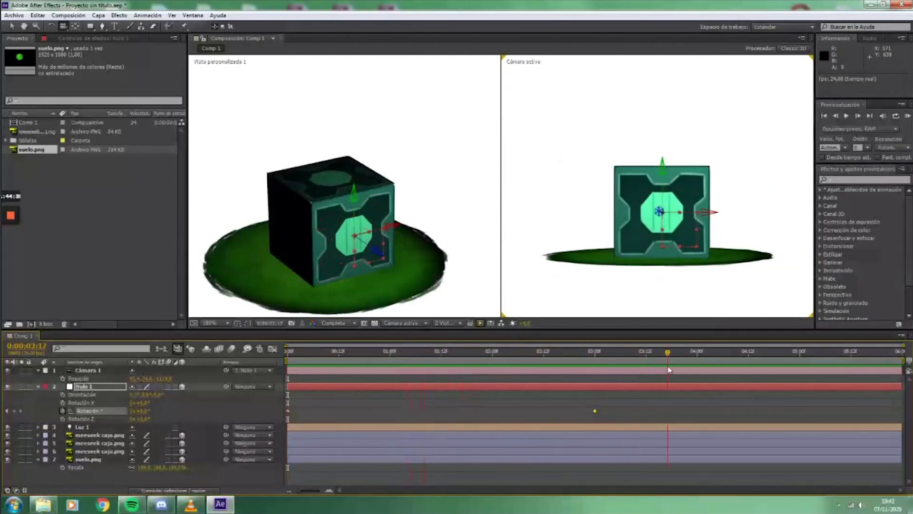
# - Collapse Nulo 1's properties and turn on Proyecta sombras for Luz 1
pyautogui.click(38, 386)
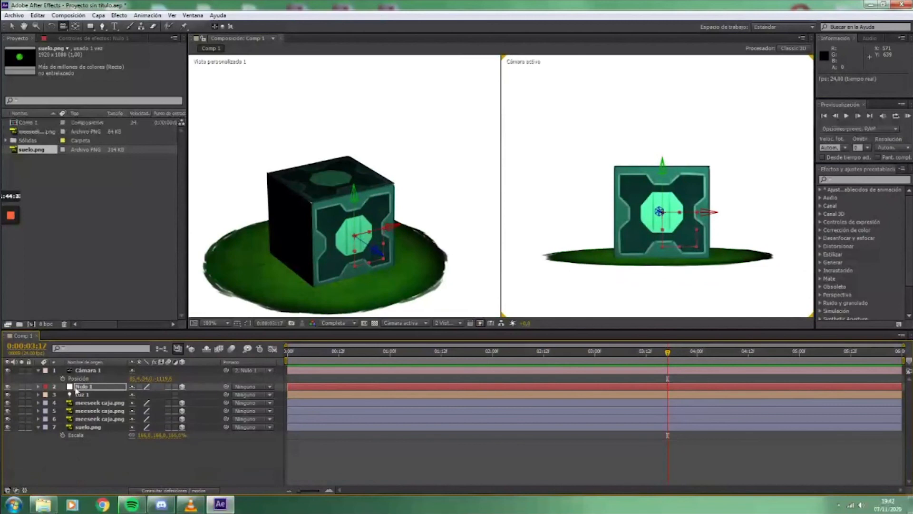
pyautogui.click(80, 394)
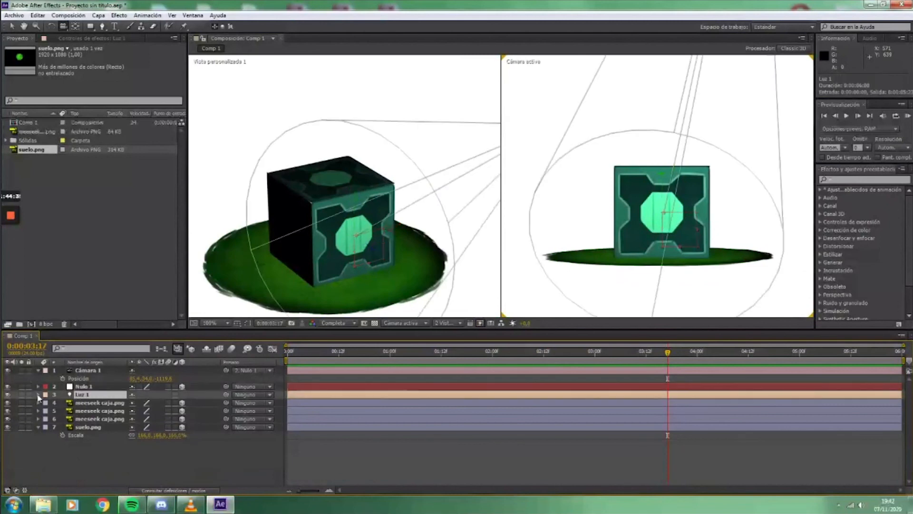
pyautogui.click(38, 395)
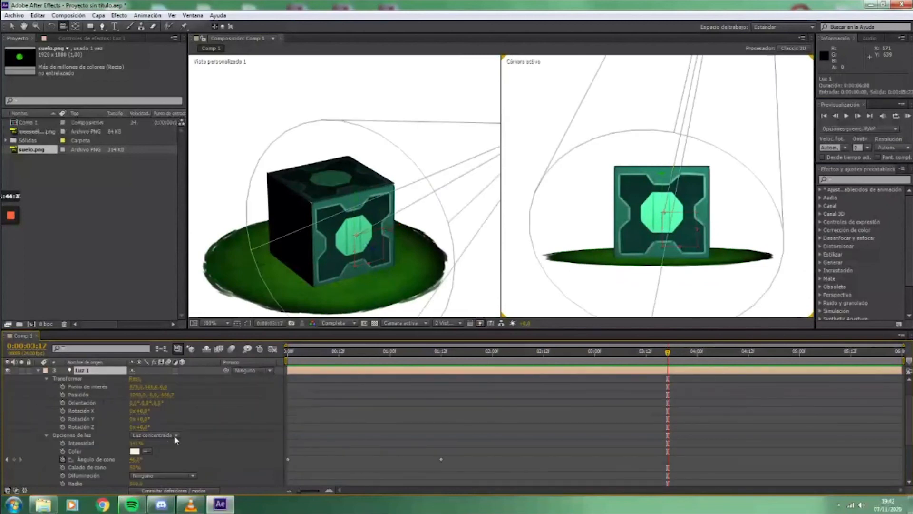
pyautogui.scroll(-1, 176, 440)
pyautogui.scroll(-2, 168, 446)
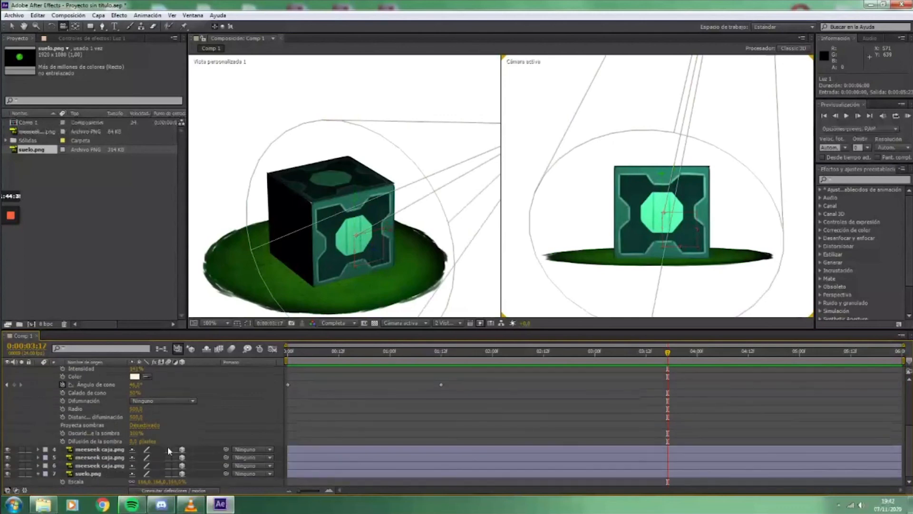
pyautogui.click(146, 426)
pyautogui.scroll(1, 104, 413)
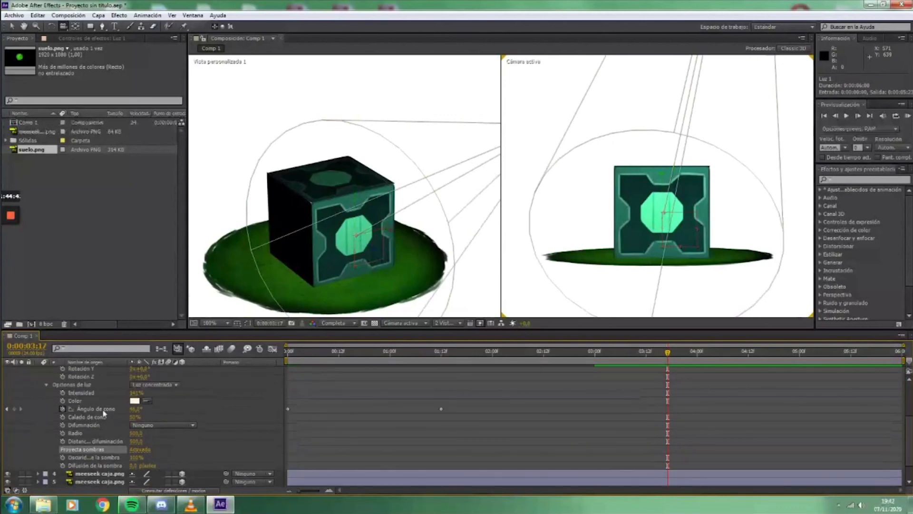
# - Collapse Luz 1 and turn on Proyecta sombras in the material options of the three meeseek caja.png layers
pyautogui.scroll(3, 138, 435)
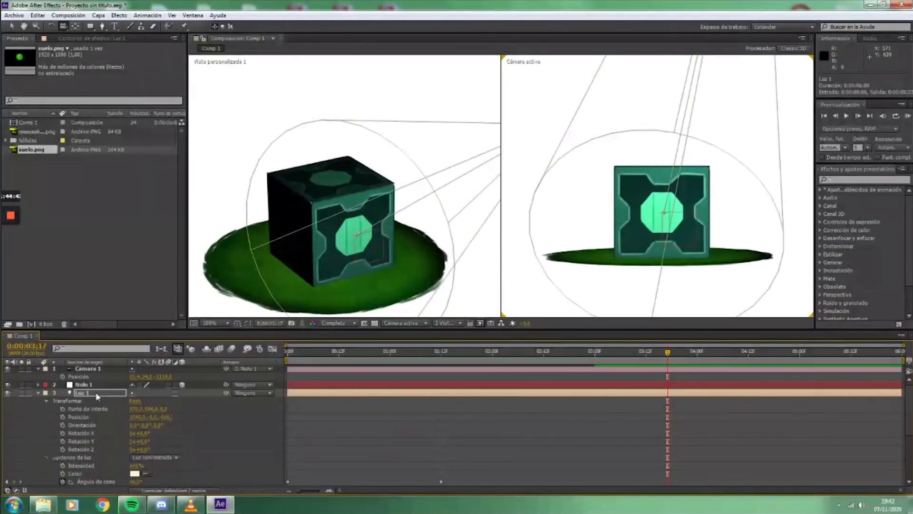
pyautogui.click(38, 394)
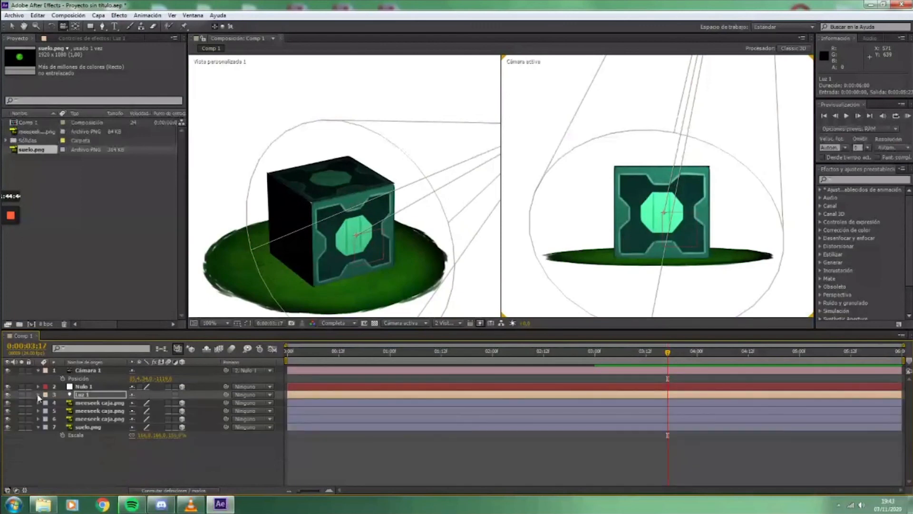
pyautogui.click(98, 402)
pyautogui.keyDown('shift'); pyautogui.click(81, 419); pyautogui.keyUp('shift')
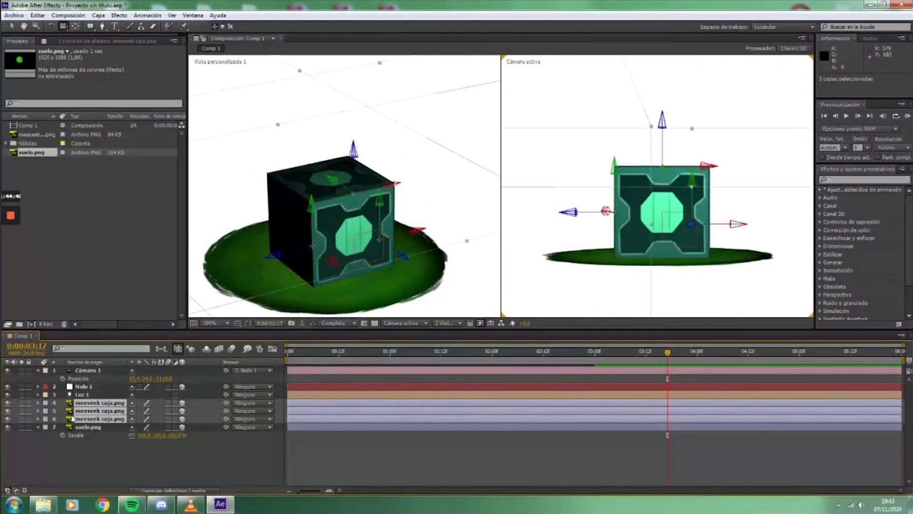
pyautogui.click(39, 402)
pyautogui.scroll(-3, 90, 431)
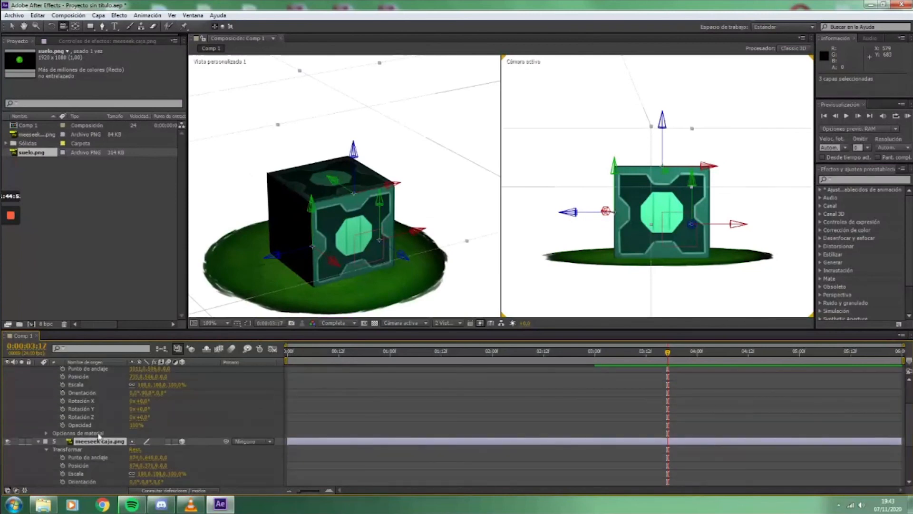
pyautogui.click(46, 432)
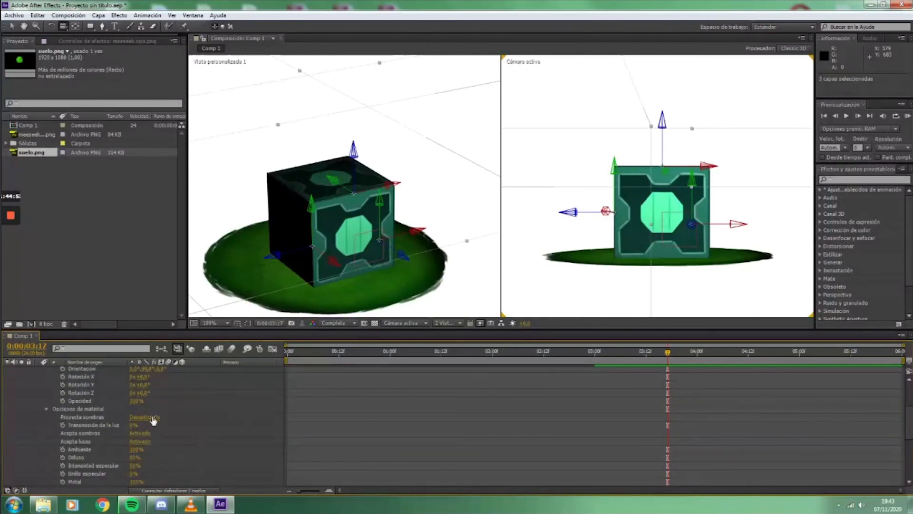
pyautogui.scroll(3, 99, 394)
pyautogui.scroll(-6, 98, 404)
pyautogui.scroll(4, 97, 404)
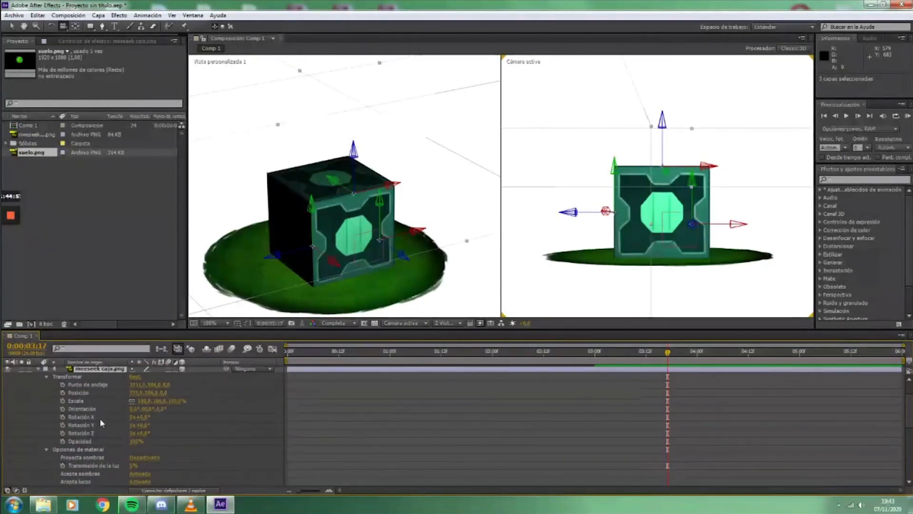
pyautogui.click(139, 457)
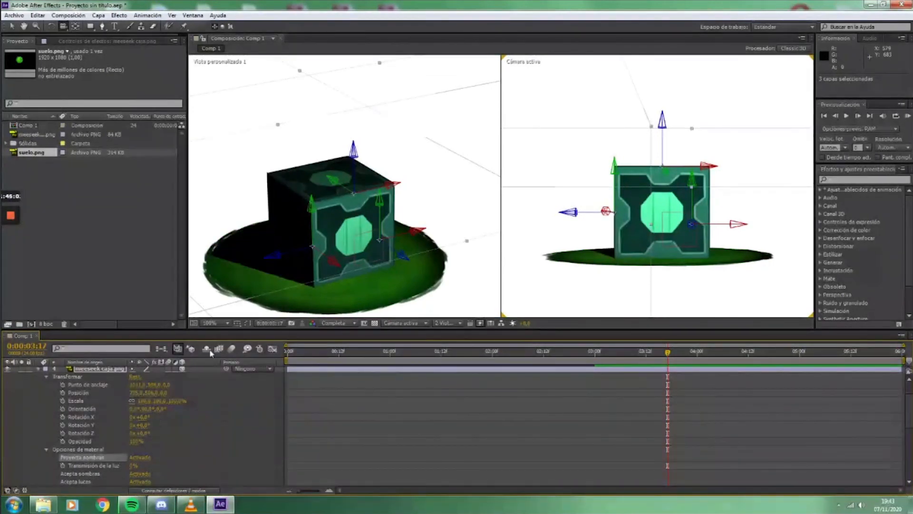
# - Raise Brillo especular and set Difuso to 100% in the material options of the three meeseek caja.png layers
pyautogui.moveTo(244, 285); pyautogui.dragTo(336, 270)
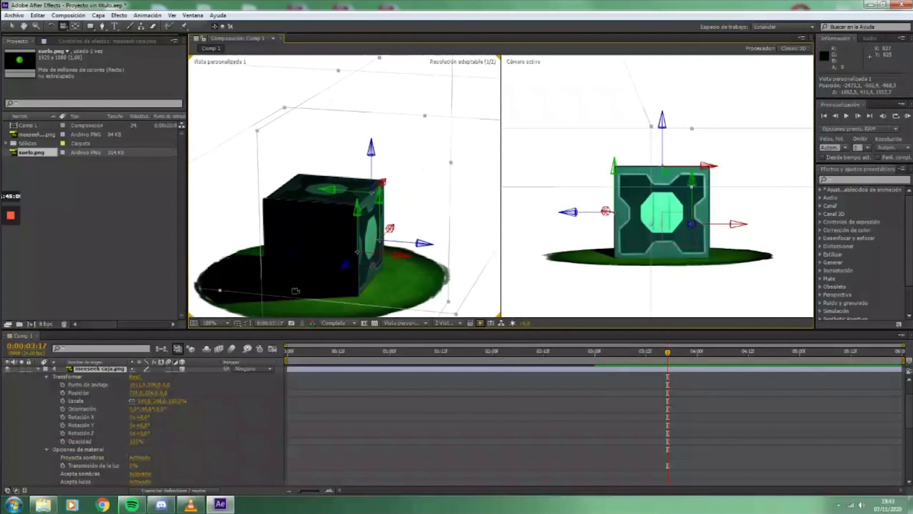
pyautogui.scroll(-1, 79, 438)
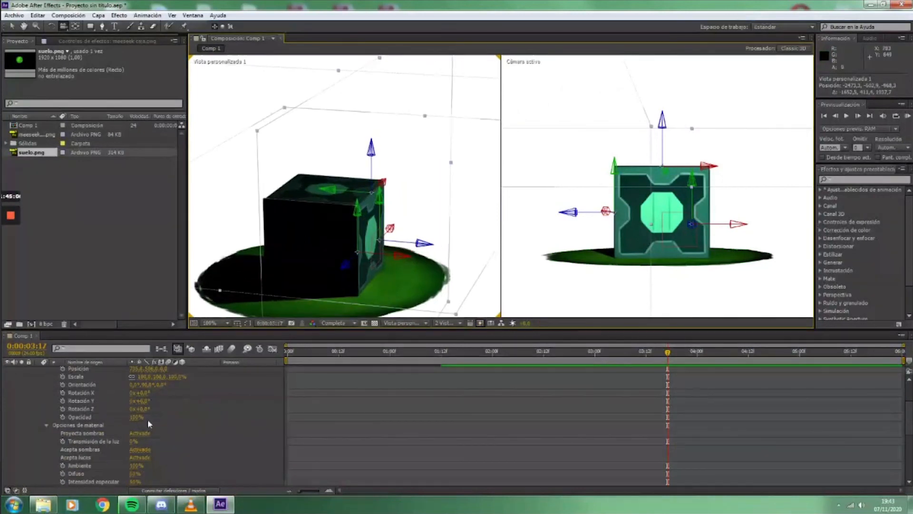
pyautogui.scroll(-1, 139, 427)
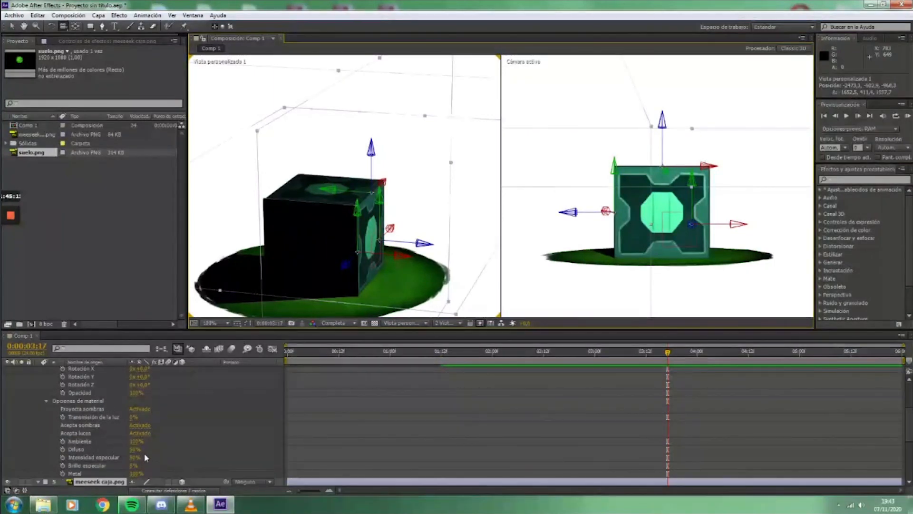
pyautogui.scroll(-1, 142, 462)
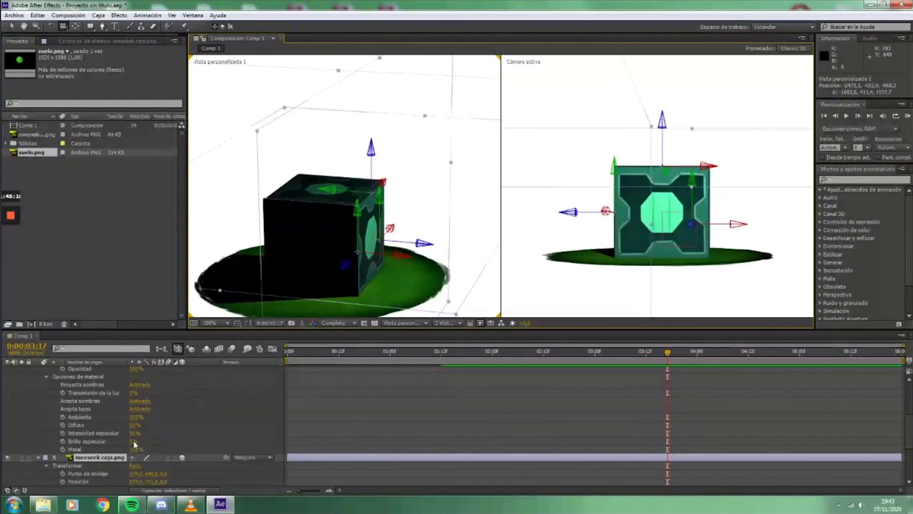
pyautogui.moveTo(135, 441); pyautogui.dragTo(158, 441)
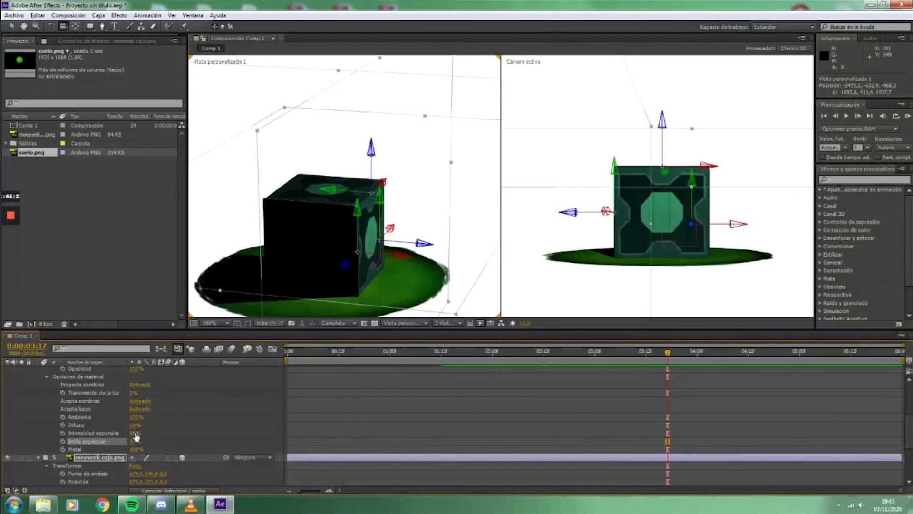
pyautogui.moveTo(135, 426); pyautogui.dragTo(119, 426)
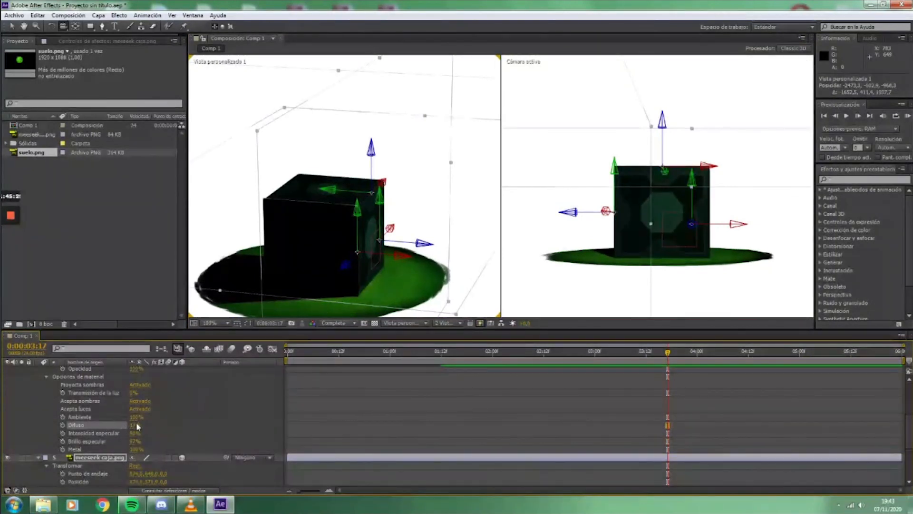
pyautogui.moveTo(136, 430); pyautogui.dragTo(251, 426)
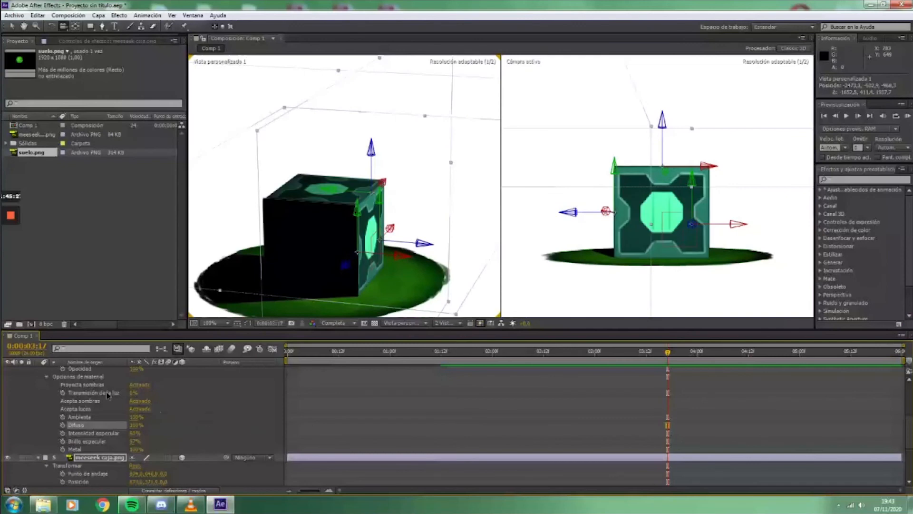
# - Raise Transmisión de la luz slightly for the cube faces and check their shading from several sides in the custom view
pyautogui.scroll(3, 104, 383)
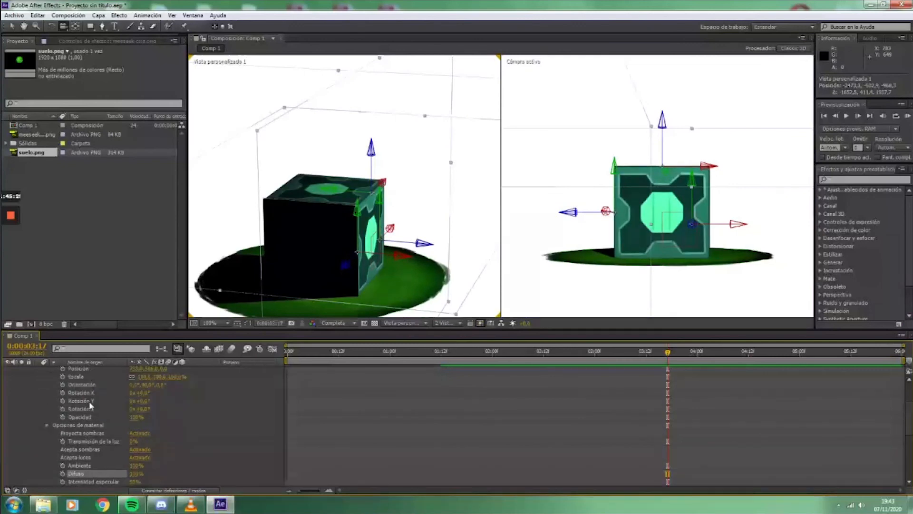
pyautogui.scroll(3, 89, 404)
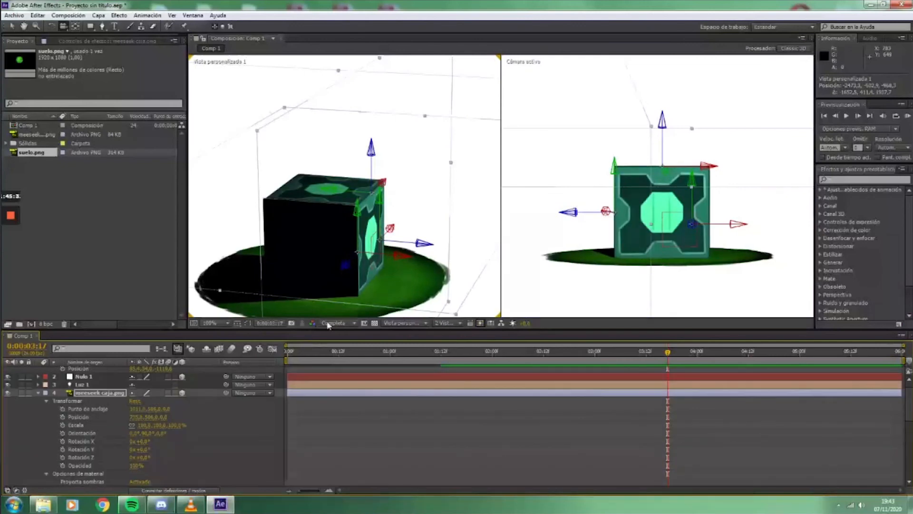
pyautogui.moveTo(470, 259); pyautogui.dragTo(184, 278)
pyautogui.moveTo(381, 293); pyautogui.dragTo(303, 299)
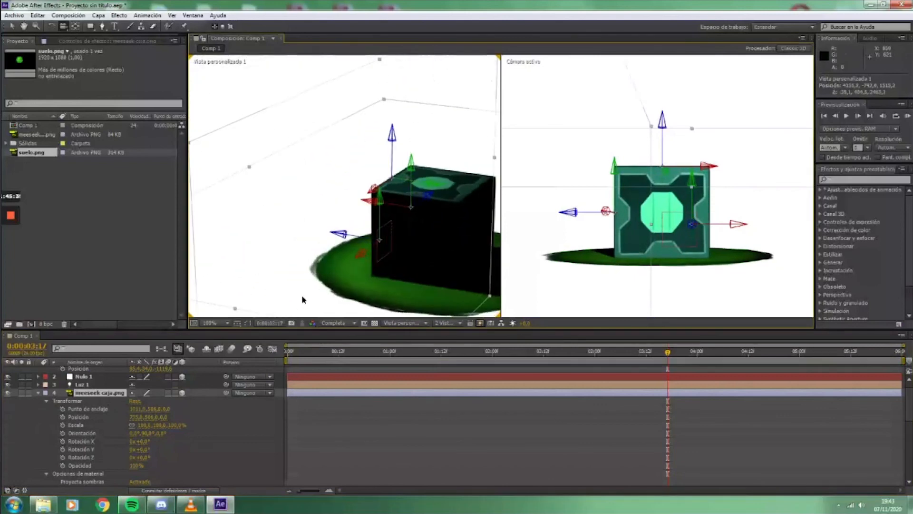
pyautogui.scroll(-2, 130, 449)
pyautogui.scroll(-2, 138, 456)
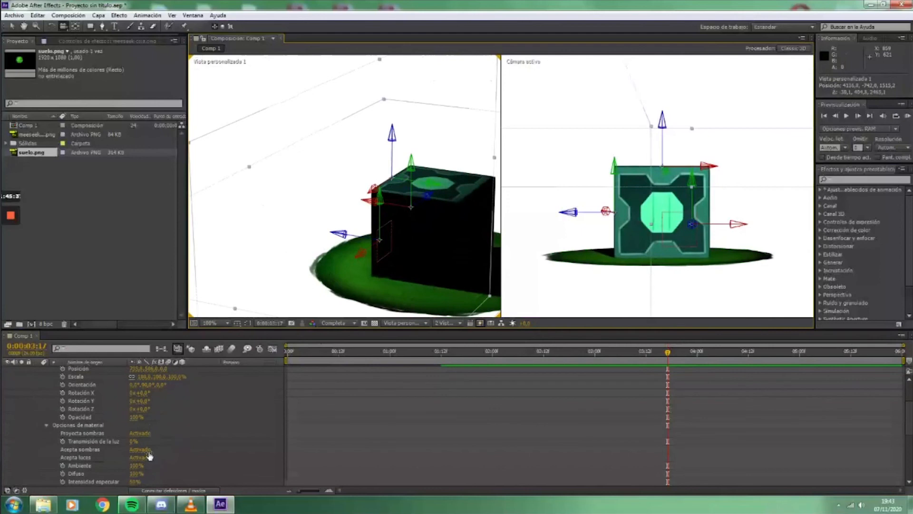
pyautogui.moveTo(132, 442); pyautogui.dragTo(149, 441)
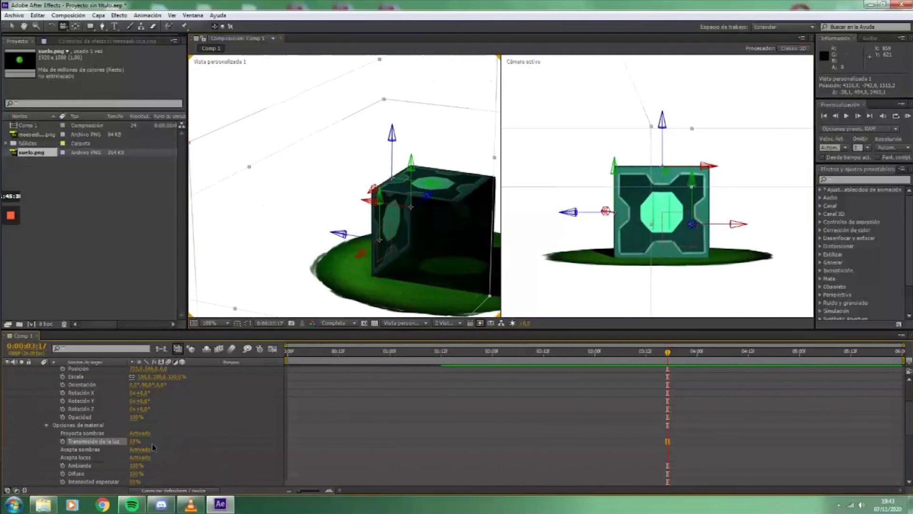
pyautogui.moveTo(390, 266); pyautogui.dragTo(408, 258)
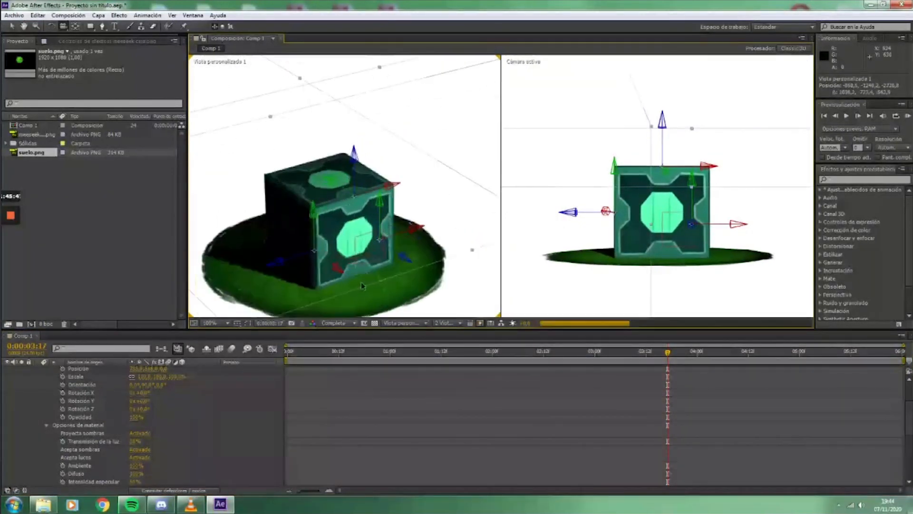
# - Collapse the cube layers, add an adjustment layer to Comp 1 and collapse Cámara 1's properties
pyautogui.scroll(3, 85, 400)
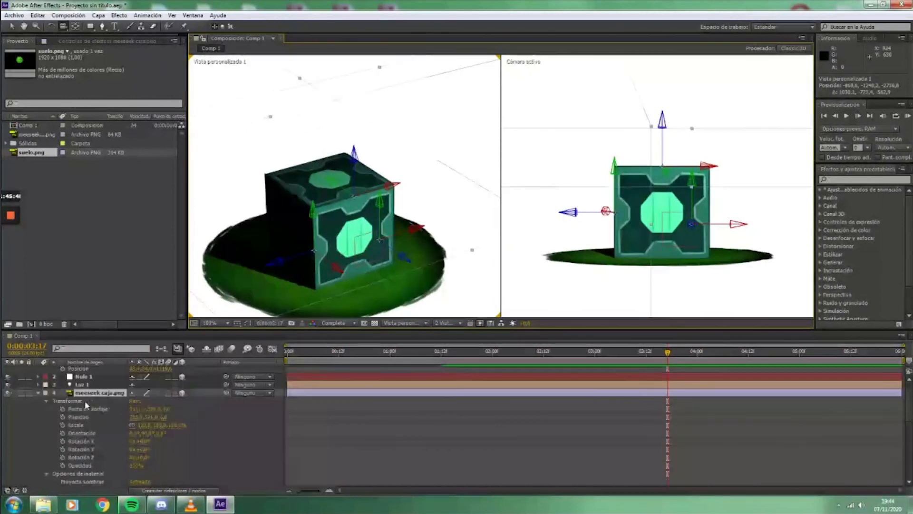
pyautogui.click(39, 393)
pyautogui.click(127, 464)
pyautogui.rightClick(116, 464)
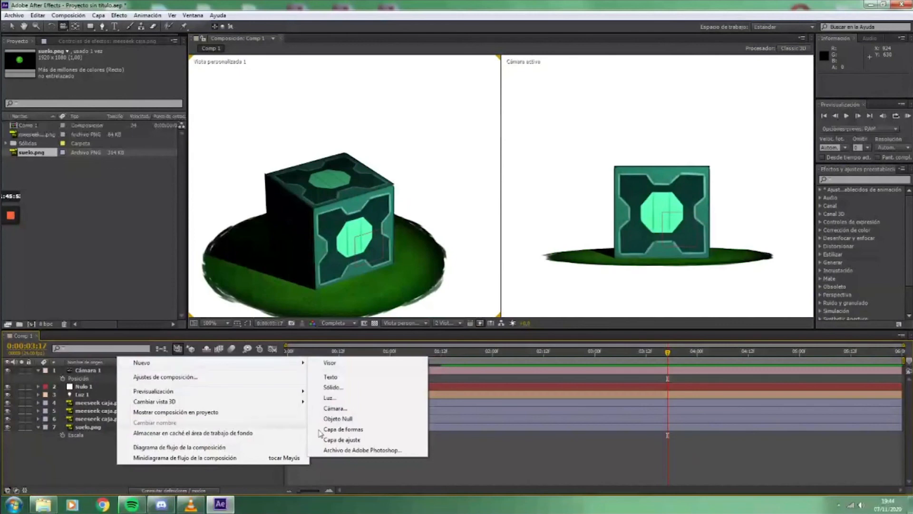
pyautogui.click(352, 441)
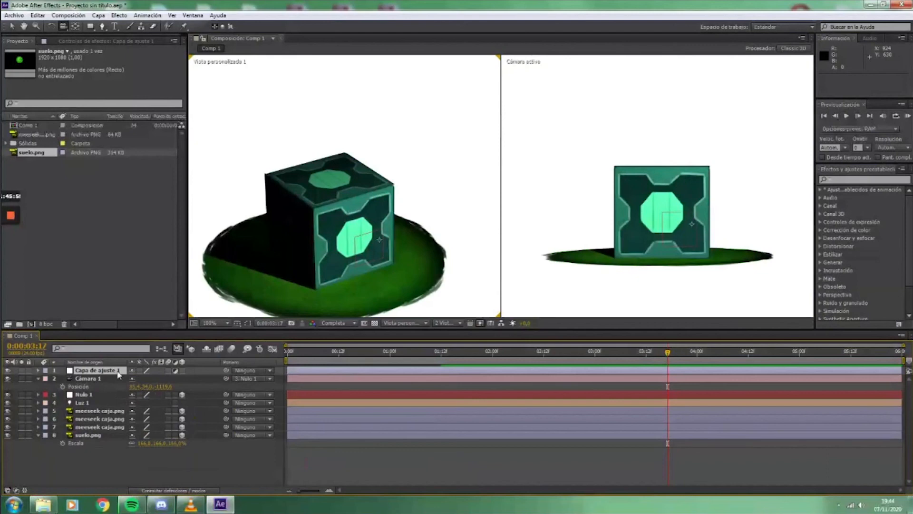
pyautogui.click(39, 378)
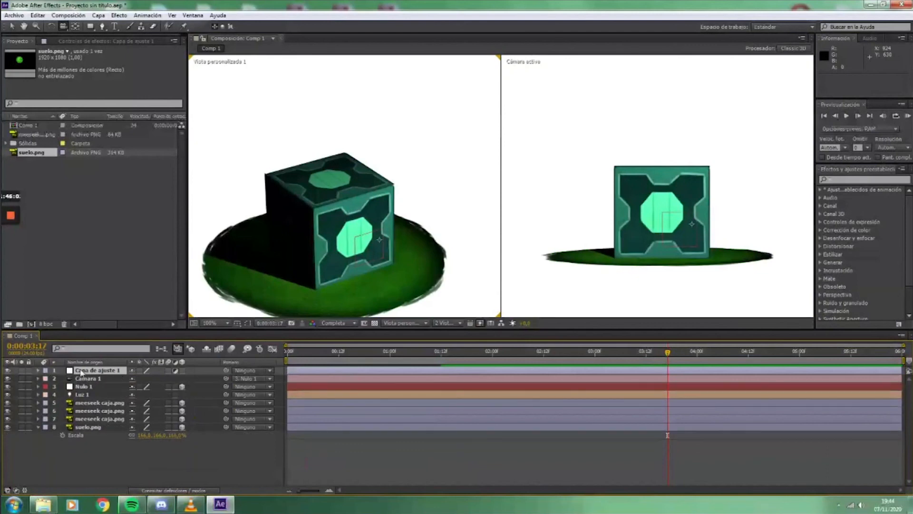
# - Apply the Curvas effect to Capa de ajuste 1 and bend its RGB curve strongly upward to brighten the scene
pyautogui.click(112, 372)
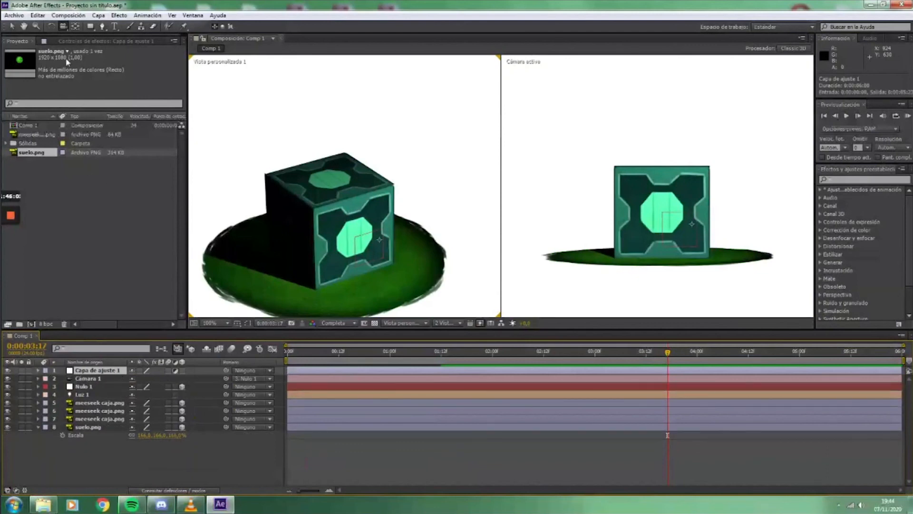
pyautogui.click(92, 42)
pyautogui.click(842, 179)
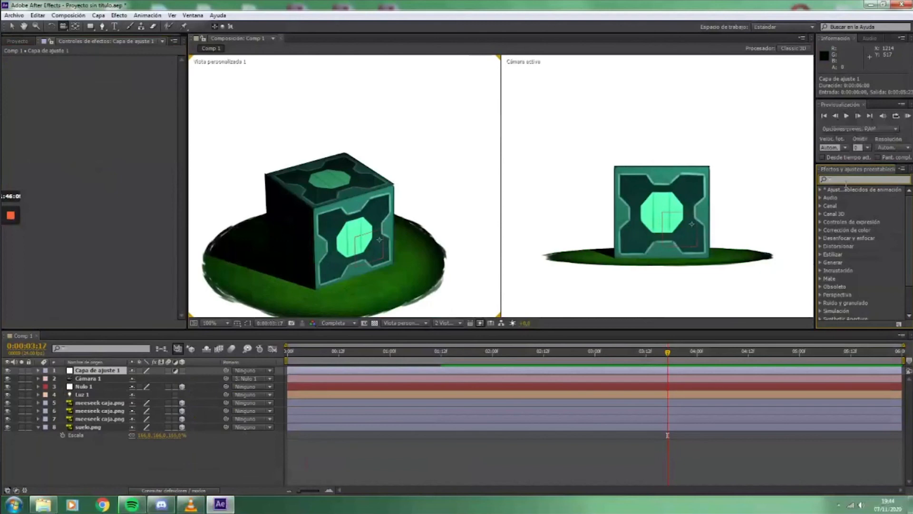
pyautogui.write('curva')
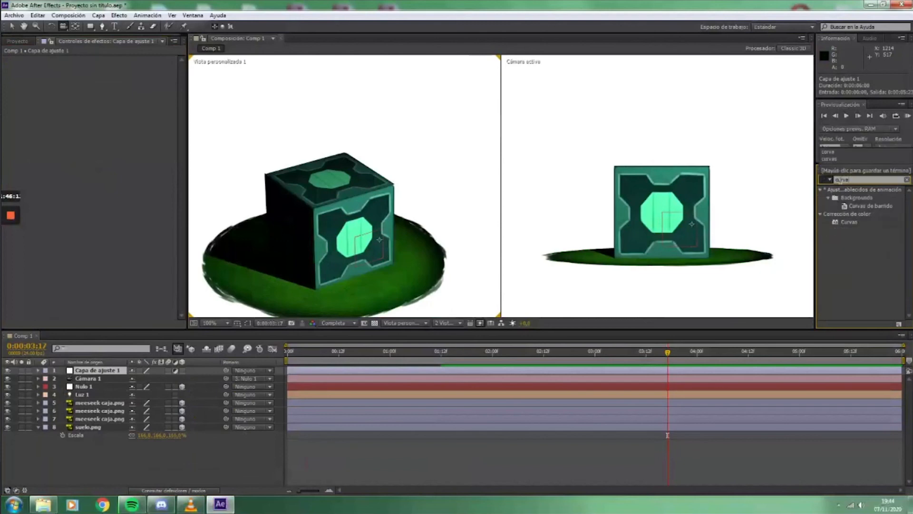
pyautogui.moveTo(849, 222); pyautogui.dragTo(90, 179)
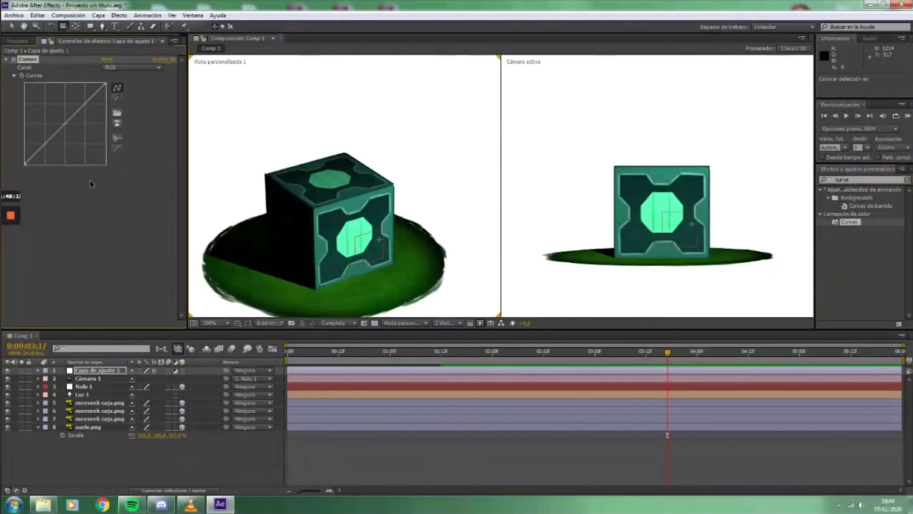
pyautogui.moveTo(76, 114); pyautogui.dragTo(49, 110)
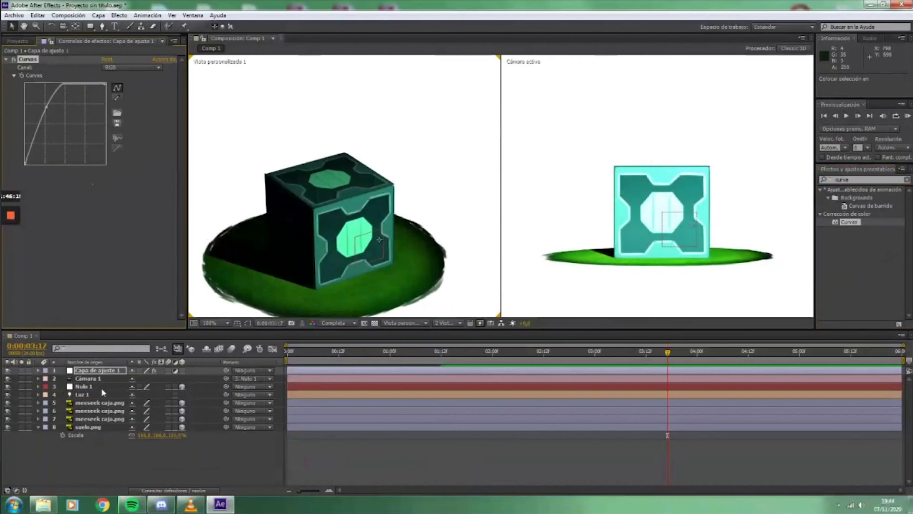
# - Play back and scrub through the brightened animation from the start, checking the cube in both views
pyautogui.moveTo(542, 351); pyautogui.dragTo(286, 353)
pyautogui.press('space')
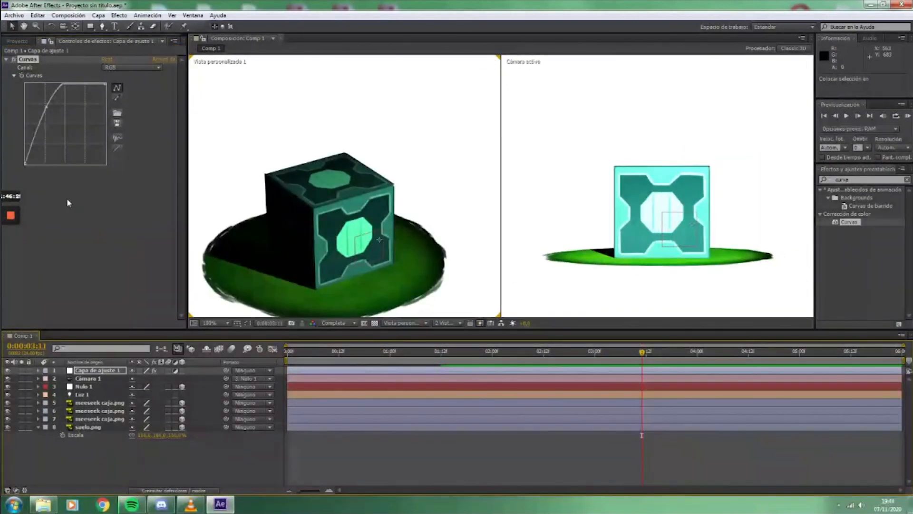
pyautogui.moveTo(329, 195); pyautogui.dragTo(382, 191)
pyautogui.scroll(-1, 357, 204)
pyautogui.scroll(1, 356, 233)
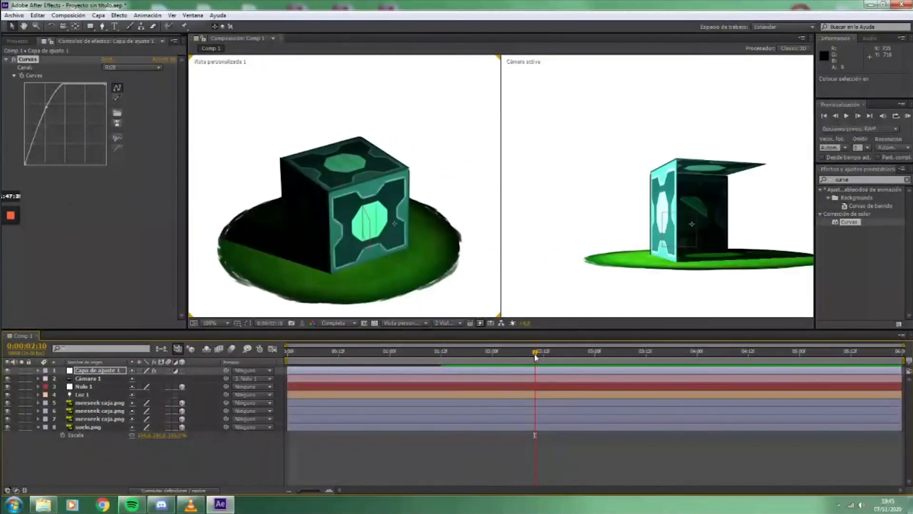
pyautogui.moveTo(535, 356); pyautogui.dragTo(509, 353)
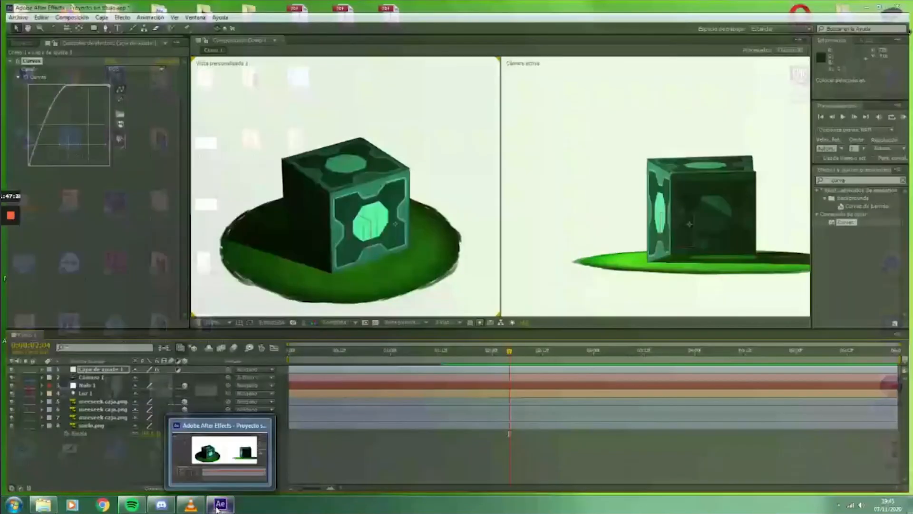
# - Switch to Windows Explorer and open the Ejemplo folder inside Material ejercicios > Escenario multiplano
pyautogui.click(216, 505)
pyautogui.doubleClick(304, 137)
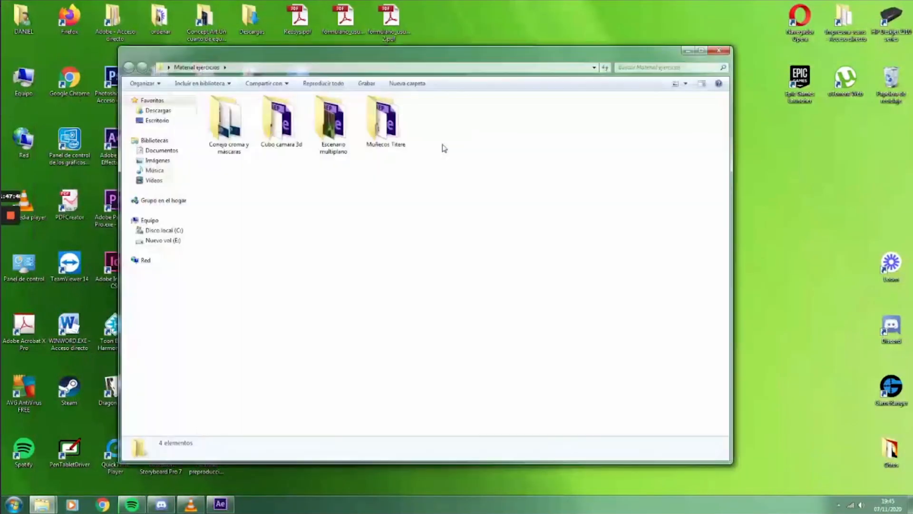
pyautogui.click(347, 141)
pyautogui.doubleClick(348, 141)
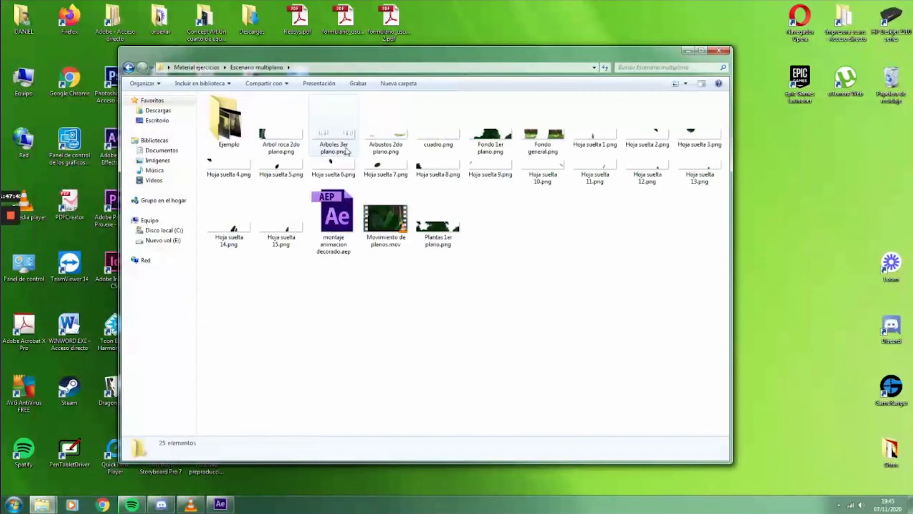
pyautogui.doubleClick(240, 134)
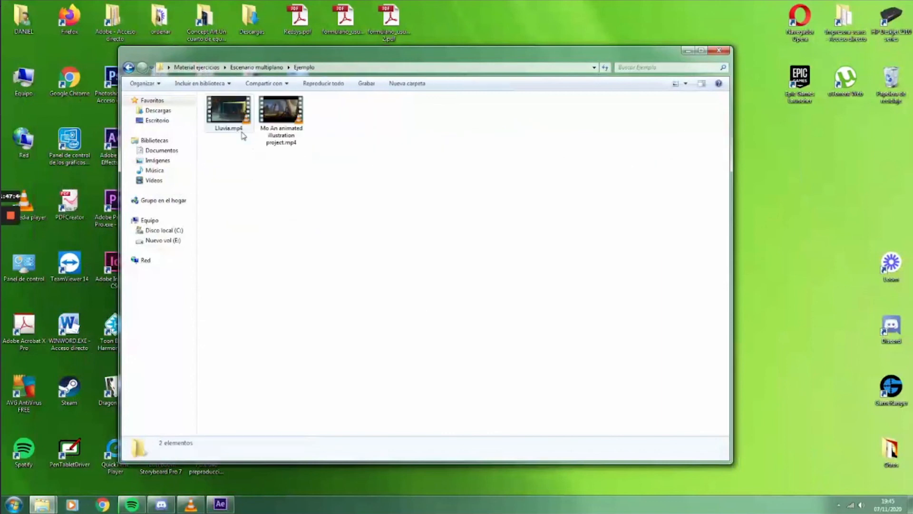
# - Open Mo An animated illustration project.mp4, enlarge the player to full size and play it until the city skyline scene at about 00:18
pyautogui.doubleClick(281, 111)
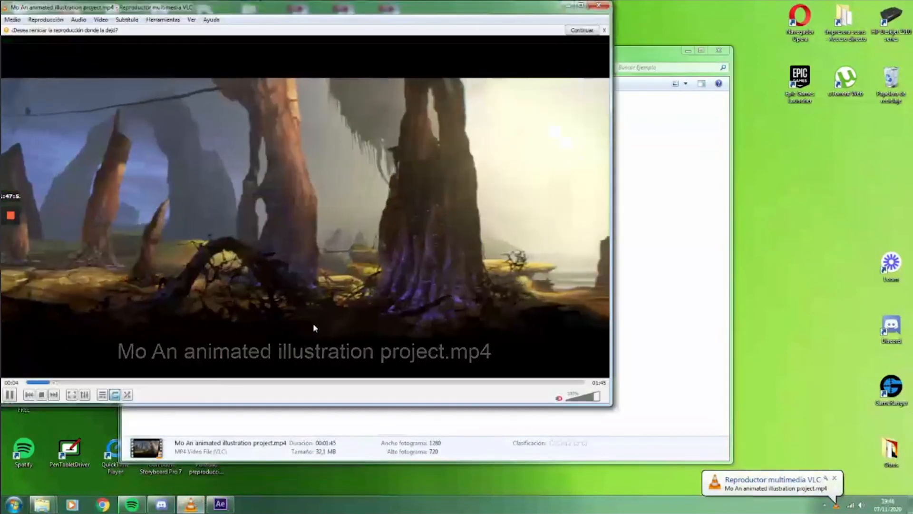
pyautogui.moveTo(363, 11); pyautogui.dragTo(480, 32)
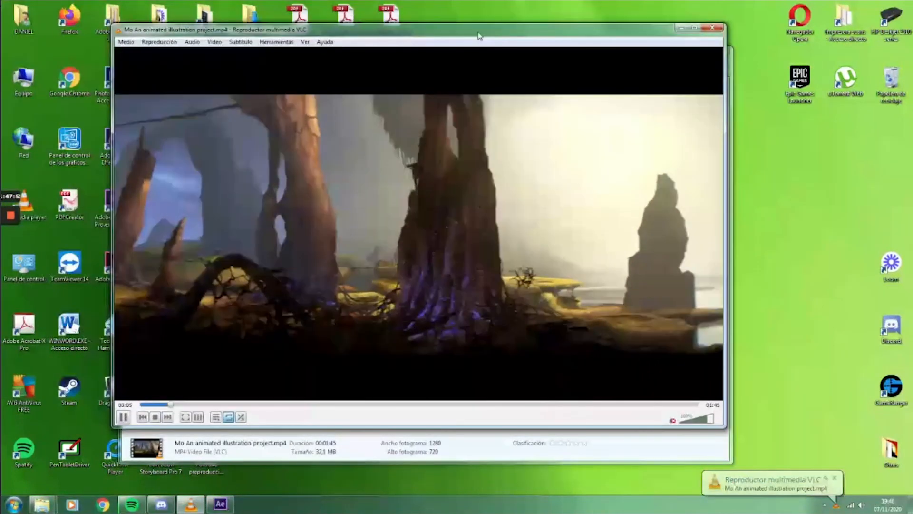
pyautogui.click(697, 29)
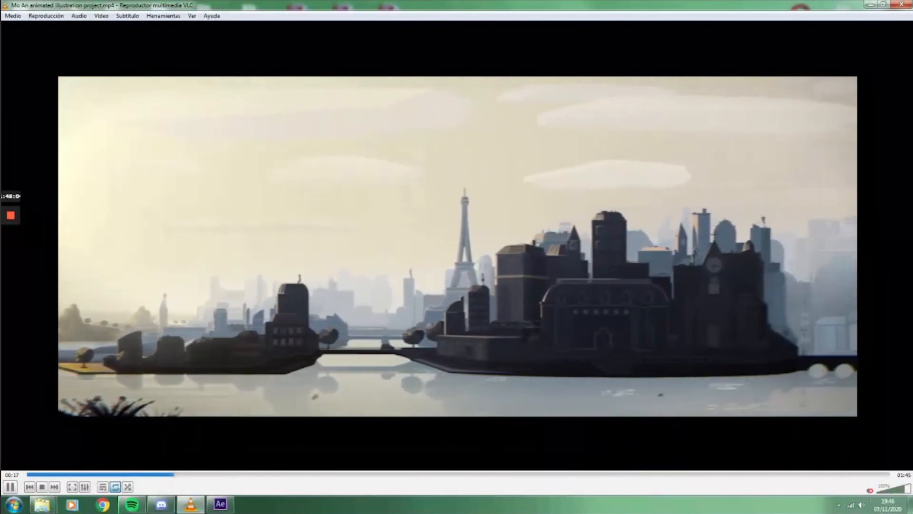
pyautogui.click(10, 487)
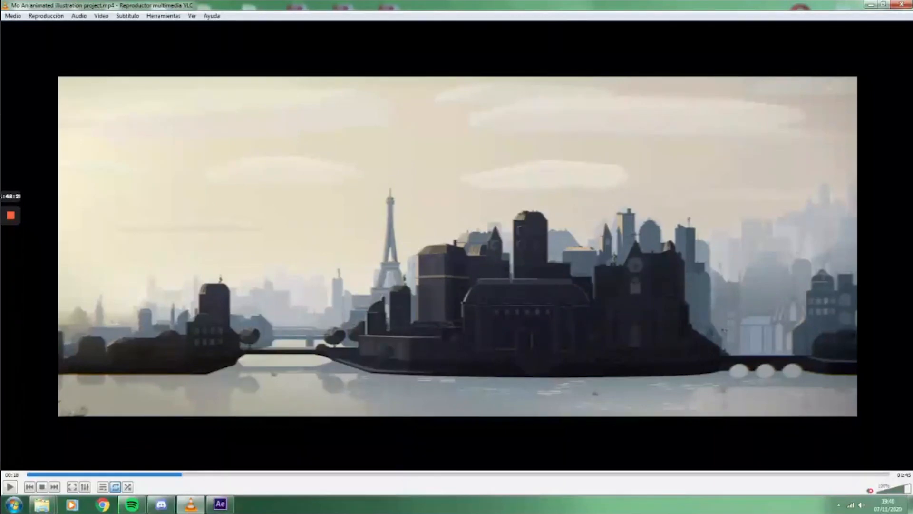
# - Switch to After Effects, swing the upper meeseek caja.png face open to a Y orientation of about 37°, and orbit Vista personalizada 1 to a low angle
pyautogui.click(220, 503)
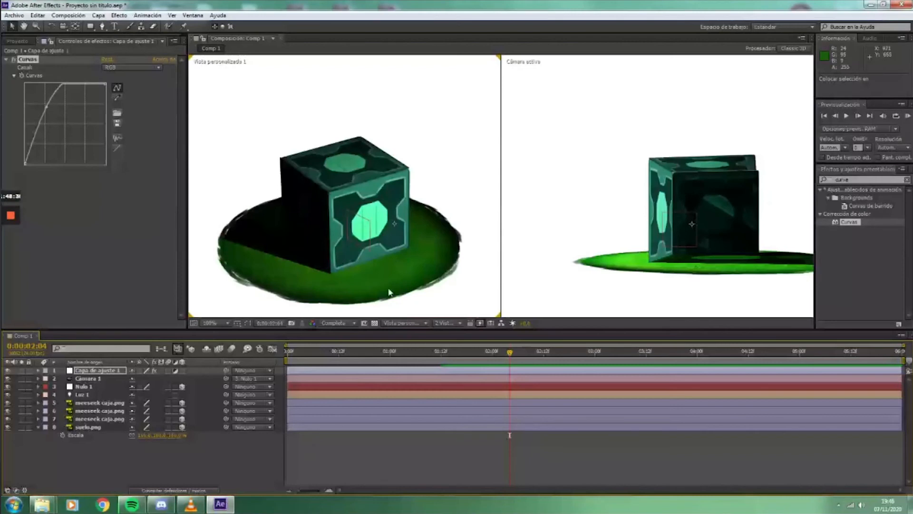
pyautogui.click(98, 404)
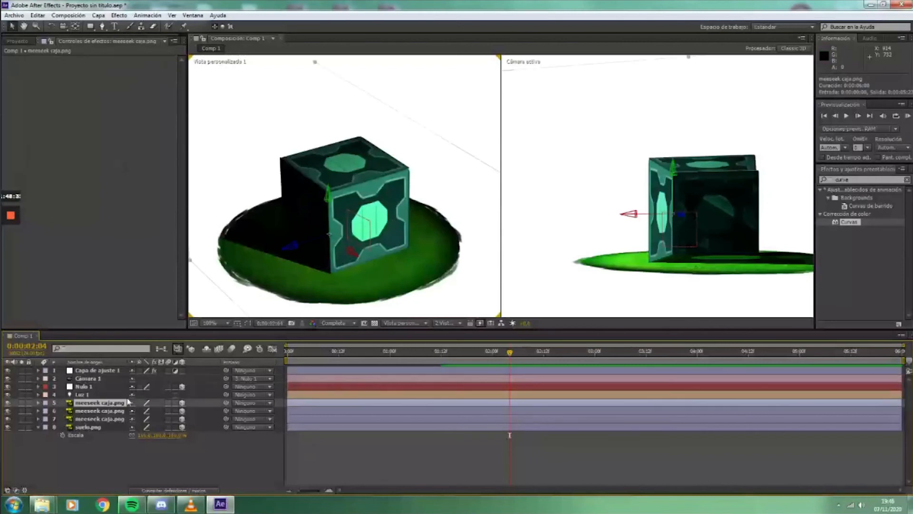
pyautogui.press('r')
pyautogui.moveTo(146, 411); pyautogui.dragTo(112, 415)
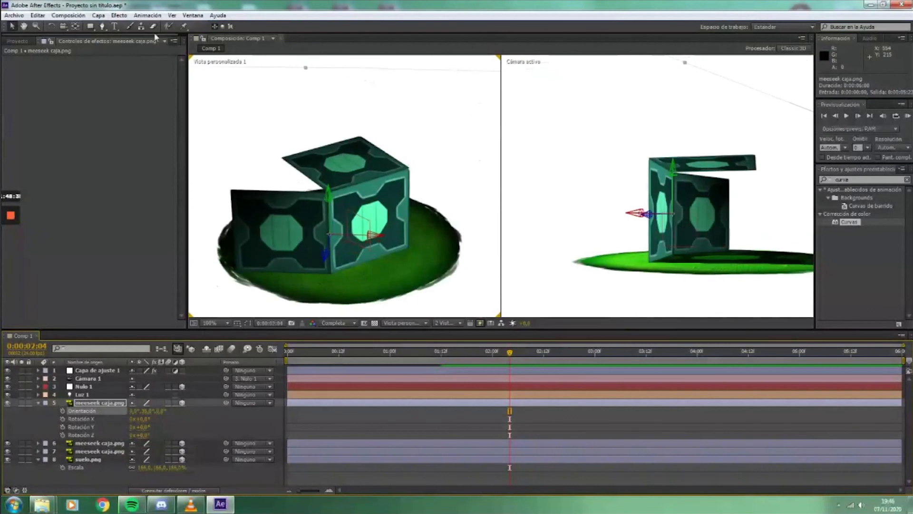
pyautogui.click(63, 26)
pyautogui.moveTo(482, 120); pyautogui.dragTo(291, 204)
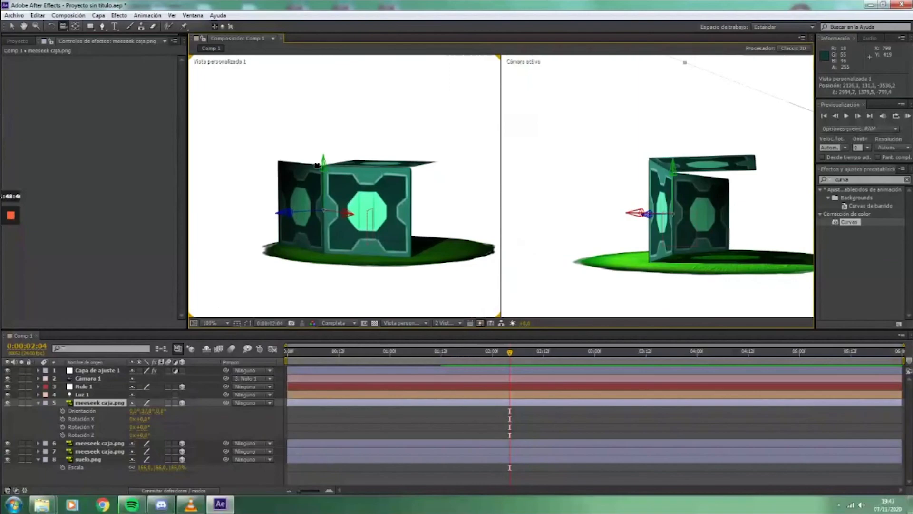
# - Switch to VLC and examine the layered snow and rock landscapes, replaying from 00:28 and ending paused at about 00:49
pyautogui.click(191, 504)
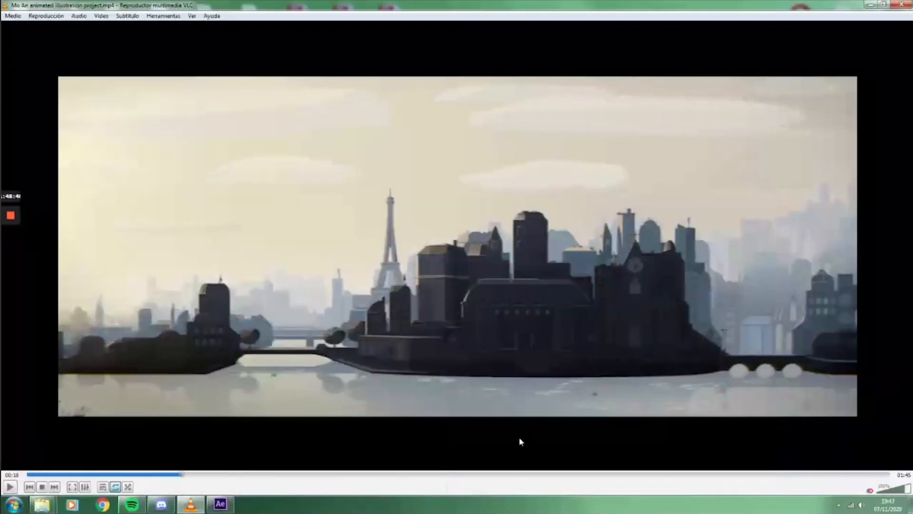
pyautogui.click(14, 487)
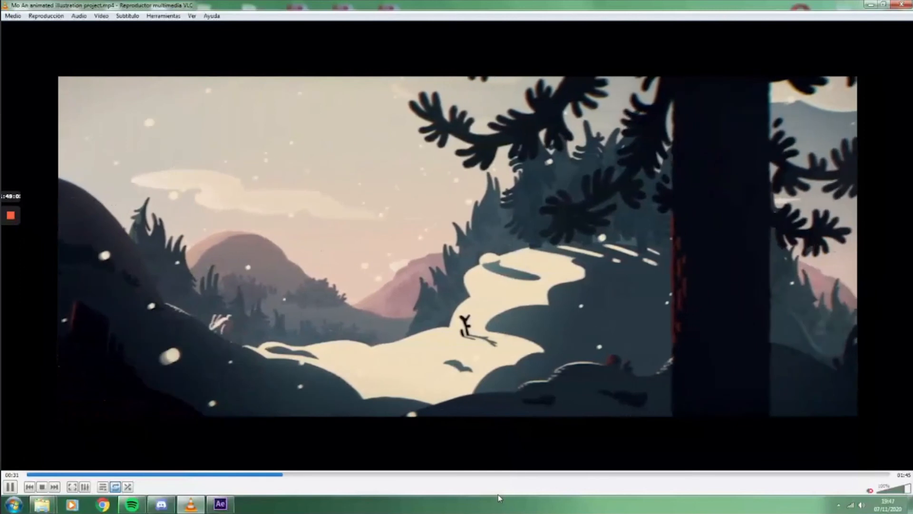
pyautogui.click(10, 487)
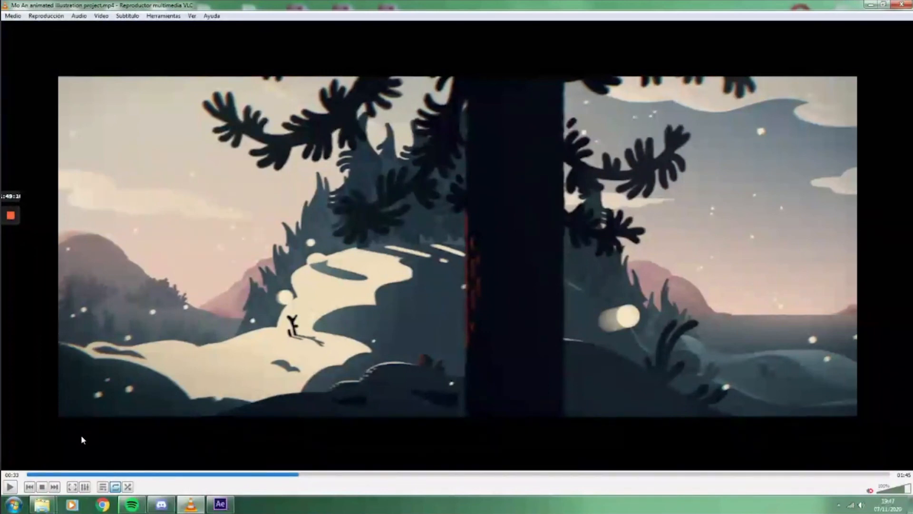
pyautogui.click(291, 475)
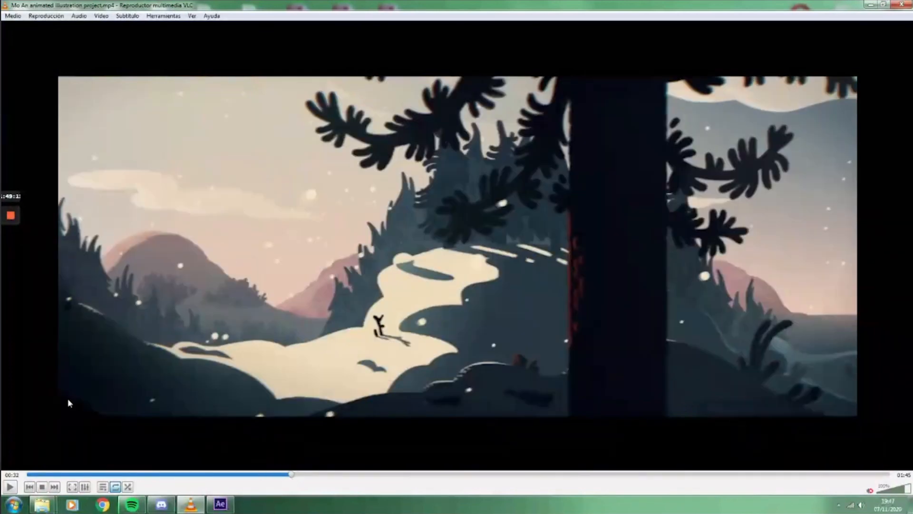
pyautogui.click(282, 474)
pyautogui.click(266, 474)
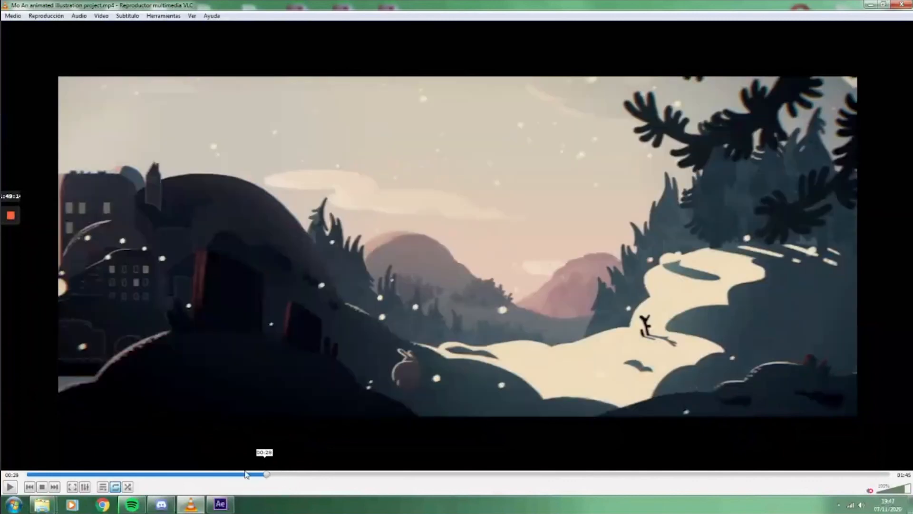
pyautogui.click(11, 487)
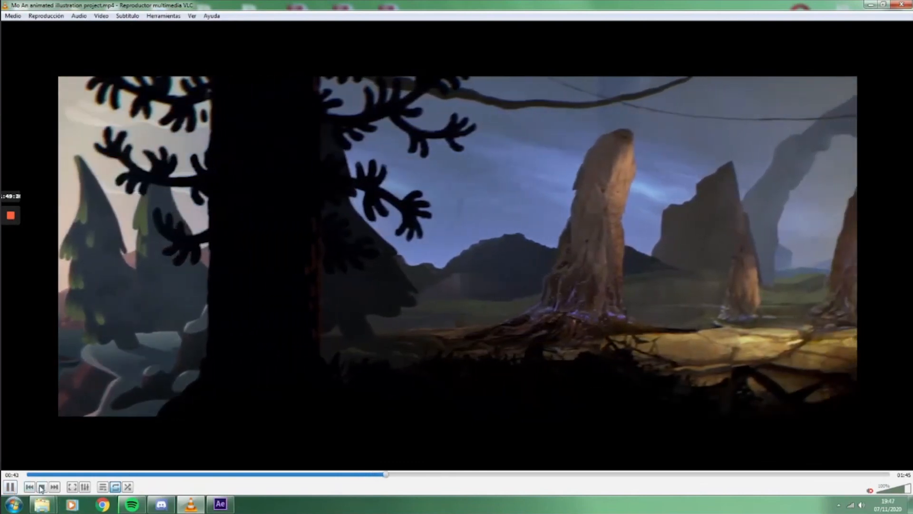
pyautogui.click(11, 488)
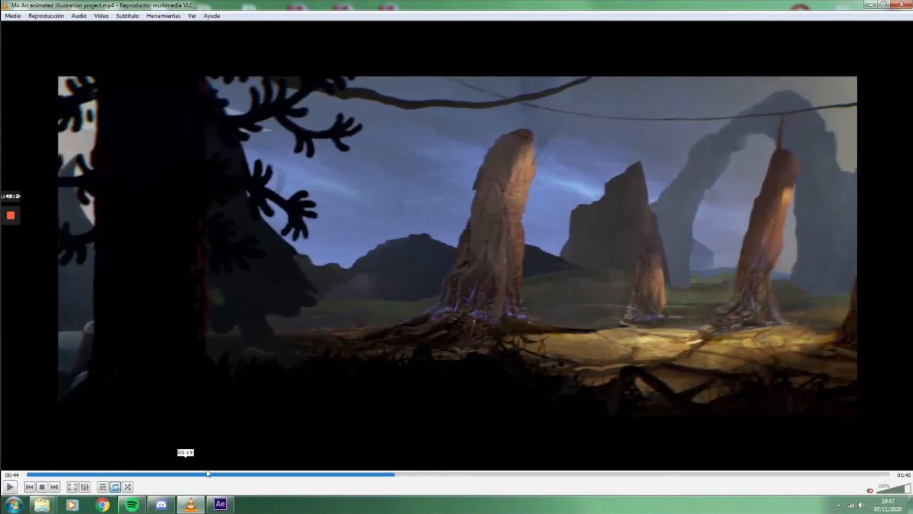
pyautogui.moveTo(392, 472); pyautogui.dragTo(434, 473)
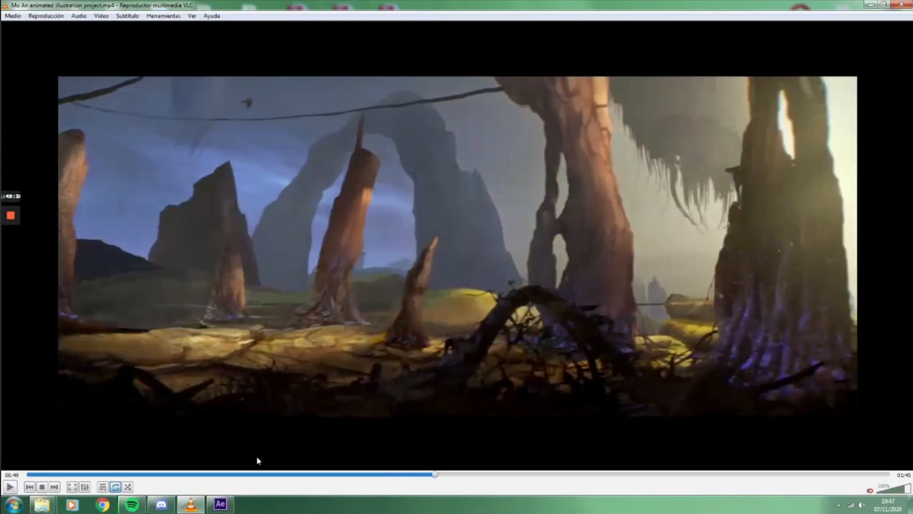
# - Switch to After Effects, compare the 3D cube with the paused example video, and scrub the animation from its start to 0:00:00:23
pyautogui.click(218, 502)
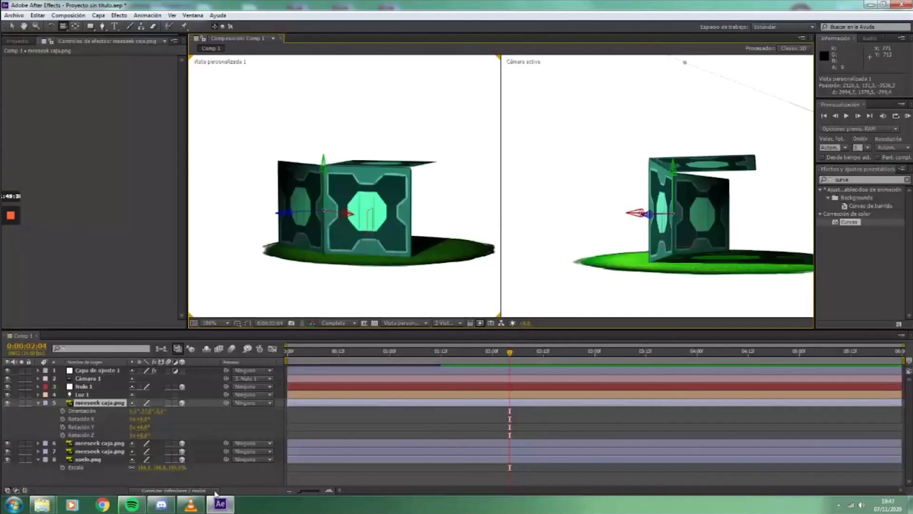
pyautogui.moveTo(509, 356); pyautogui.dragTo(449, 366)
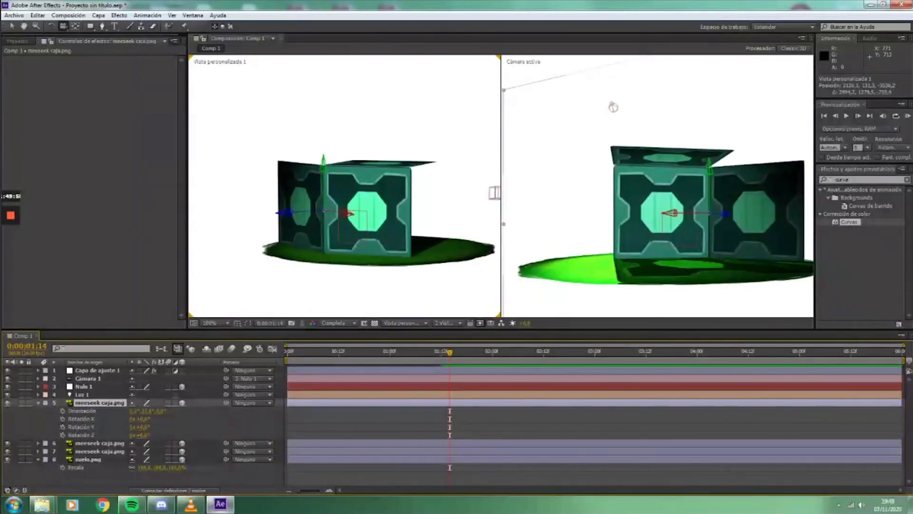
pyautogui.moveTo(212, 509)
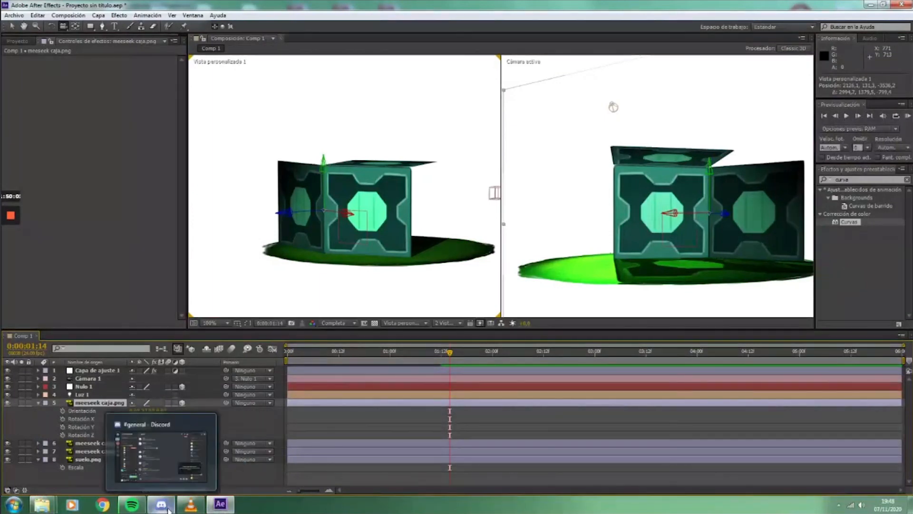
pyautogui.click(202, 509)
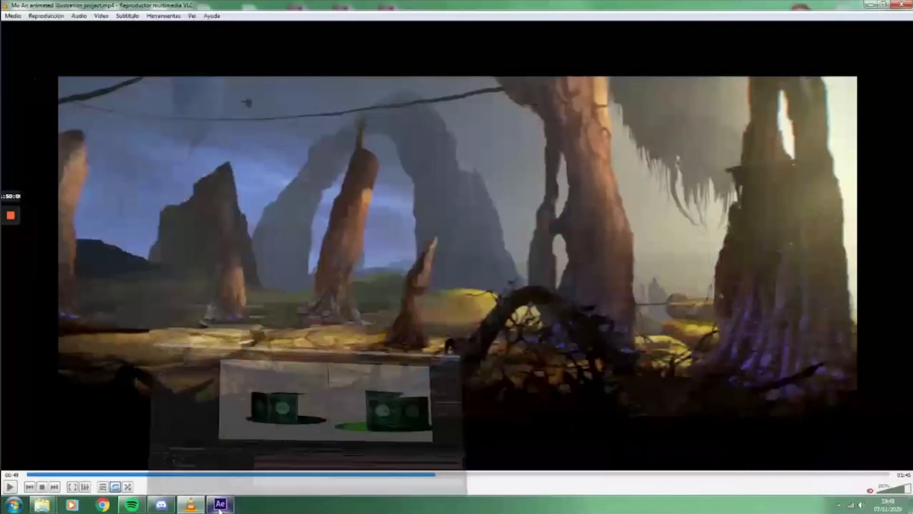
pyautogui.click(220, 505)
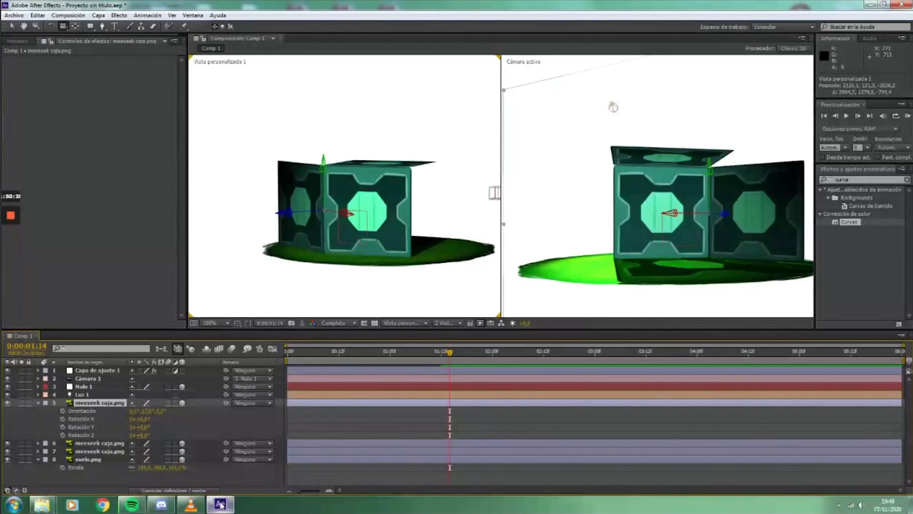
pyautogui.moveTo(448, 355); pyautogui.dragTo(286, 369)
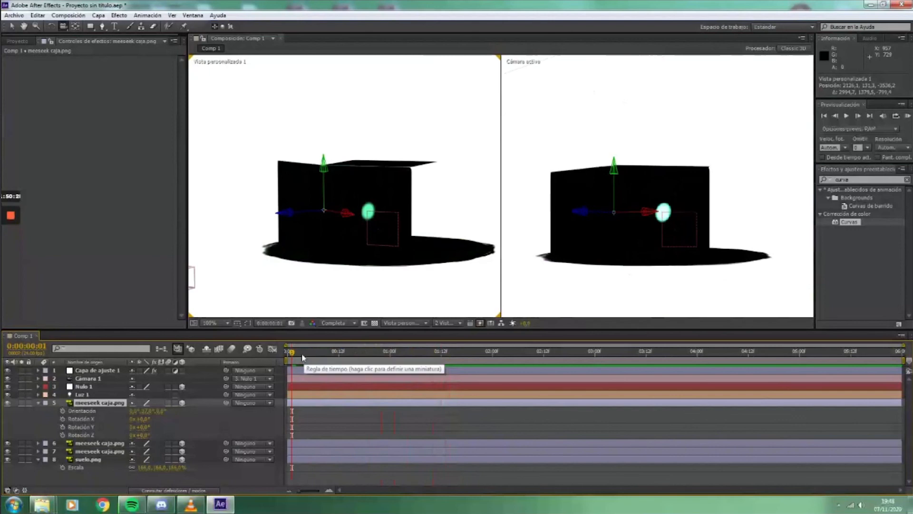
pyautogui.moveTo(299, 356); pyautogui.dragTo(386, 356)
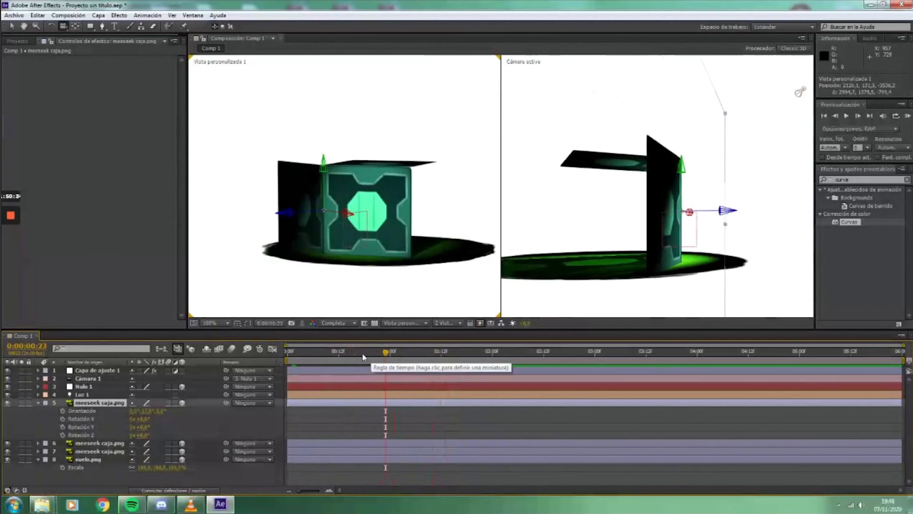
# - Turn Capa de ajuste 1 into a 3D layer, revert it to 2D, and scrub the animation to 0:00:02:13
pyautogui.click(181, 371)
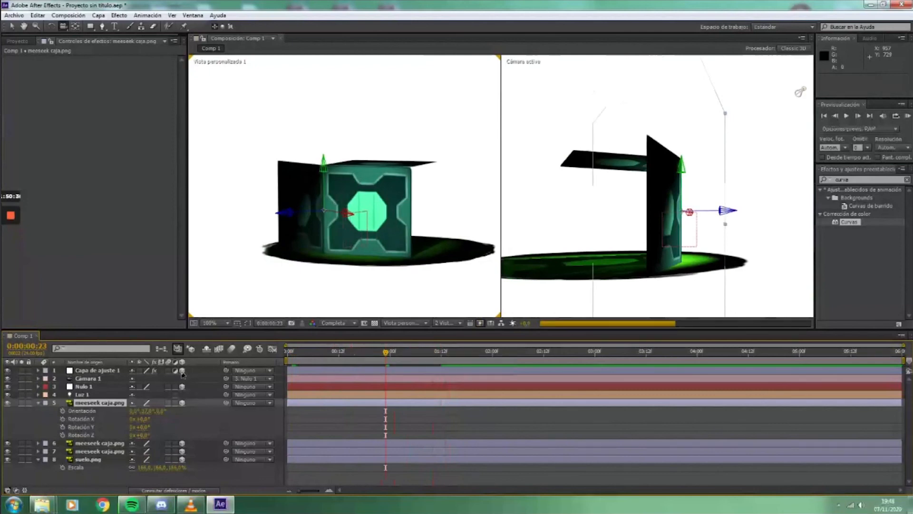
pyautogui.click(182, 370)
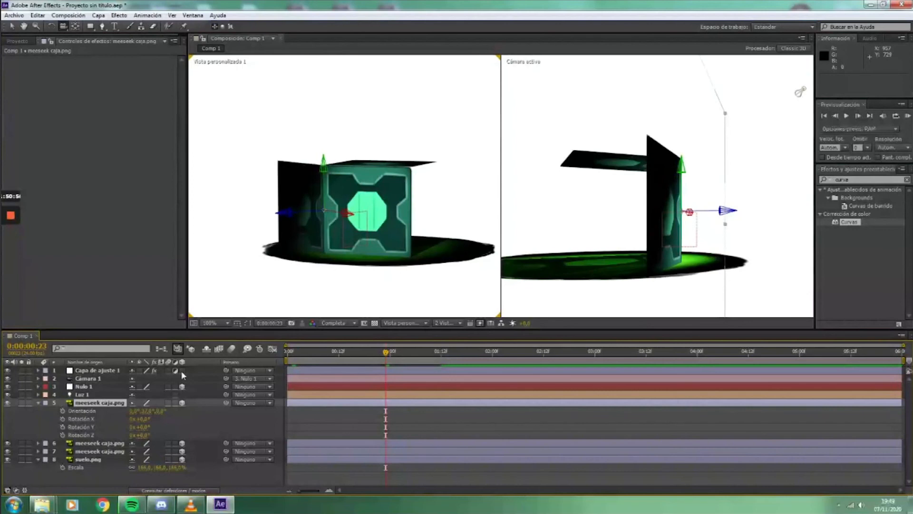
pyautogui.click(451, 358)
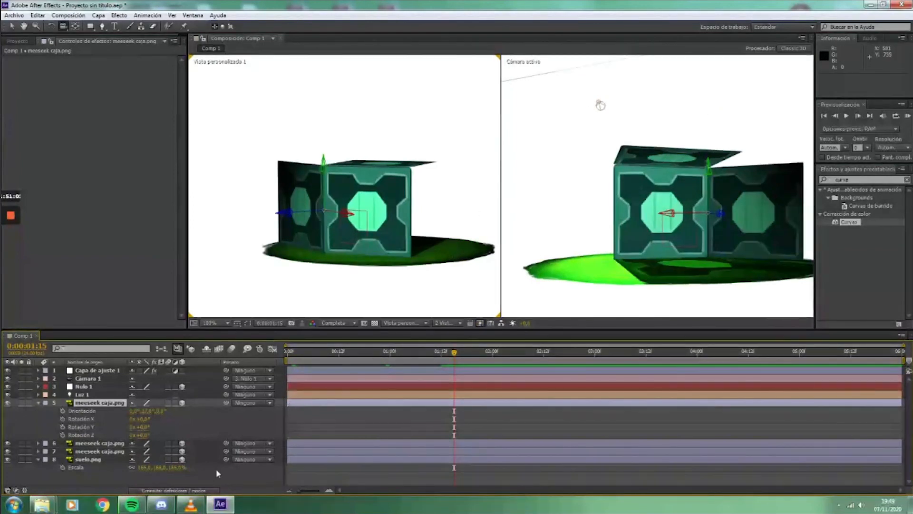
pyautogui.moveTo(463, 362); pyautogui.dragTo(551, 363)
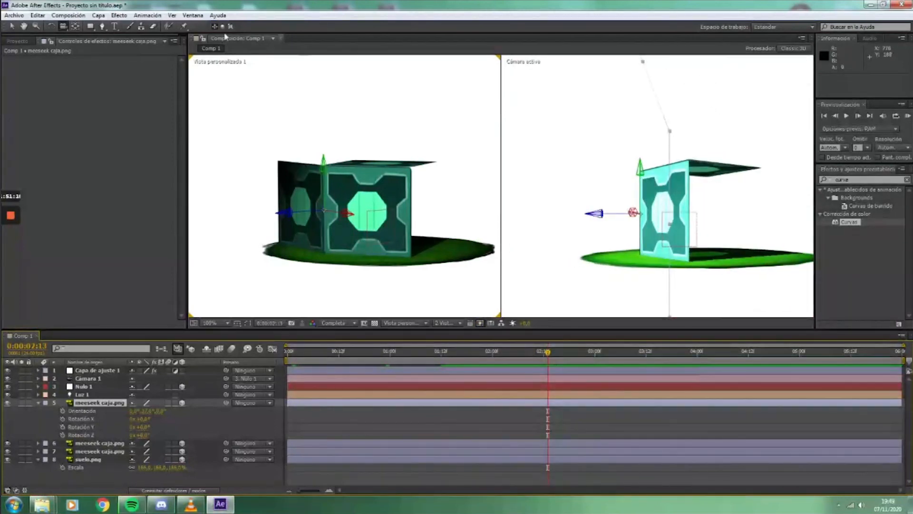
# - Apply the Ruido effect from Ruido y granulado to the opened meeseek caja.png face and move the current time to 0:00:02:00
pyautogui.click(118, 18)
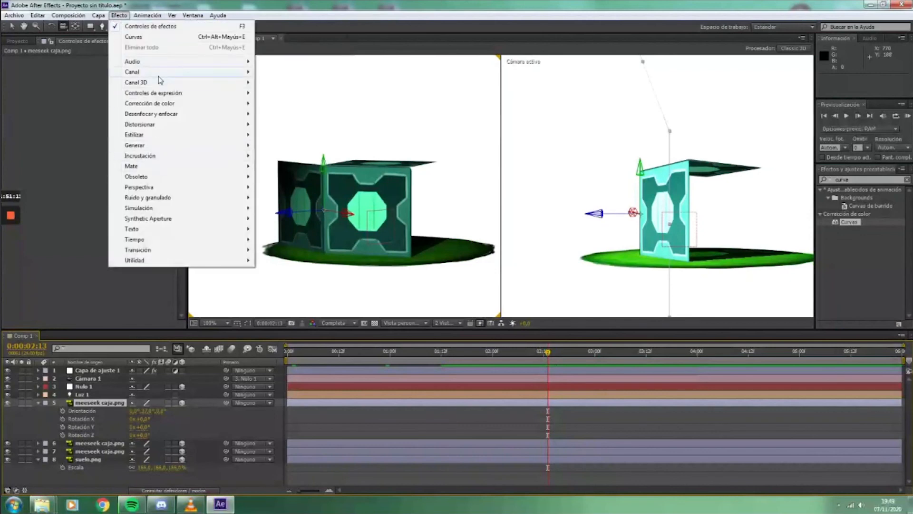
pyautogui.moveTo(159, 73)
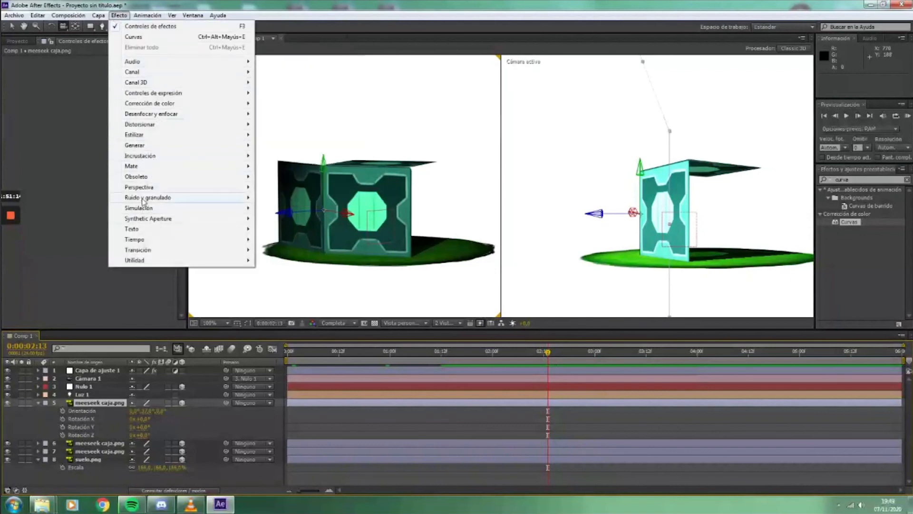
pyautogui.moveTo(146, 200)
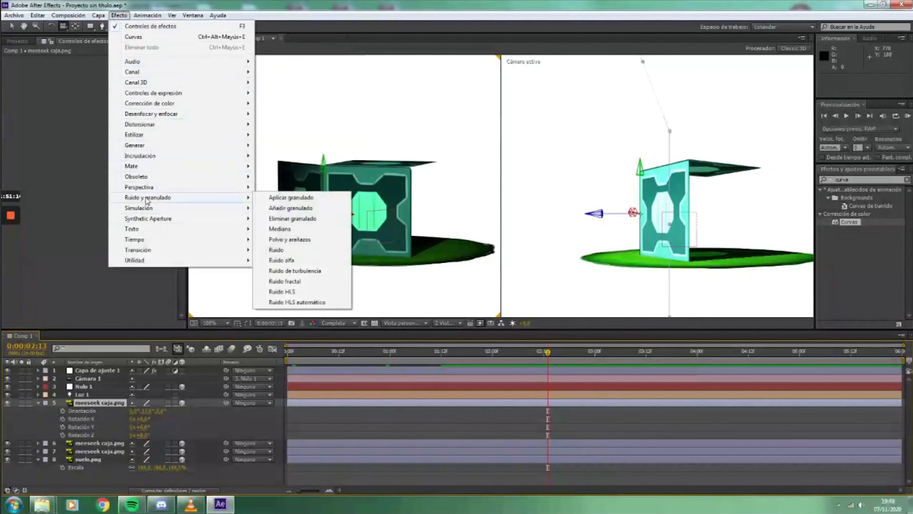
pyautogui.click(277, 250)
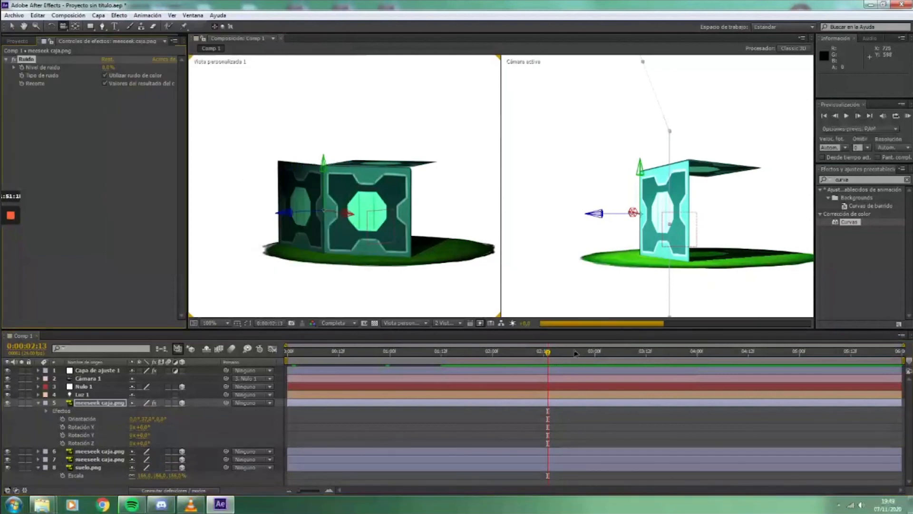
pyautogui.moveTo(550, 356); pyautogui.dragTo(492, 353)
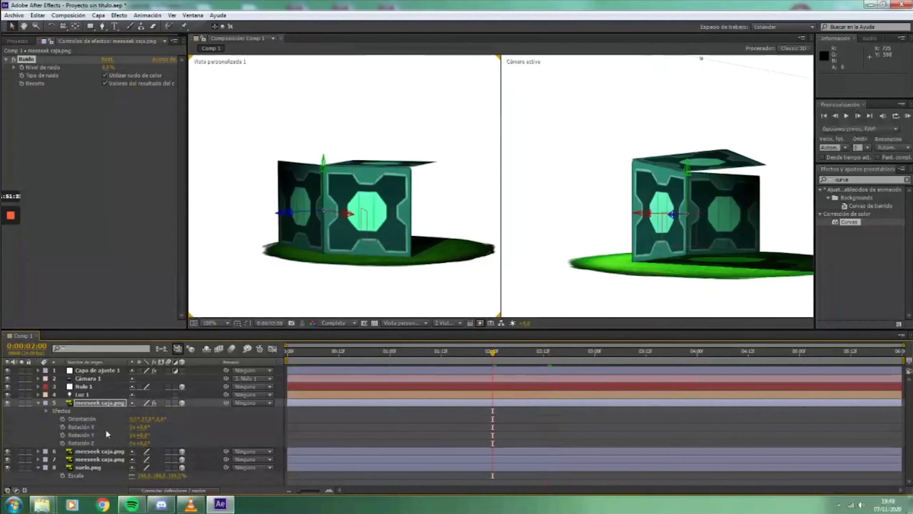
# - Add a new pale orange solid to Comp 1, keeping the default name and composition-sized dimensions
pyautogui.rightClick(248, 479)
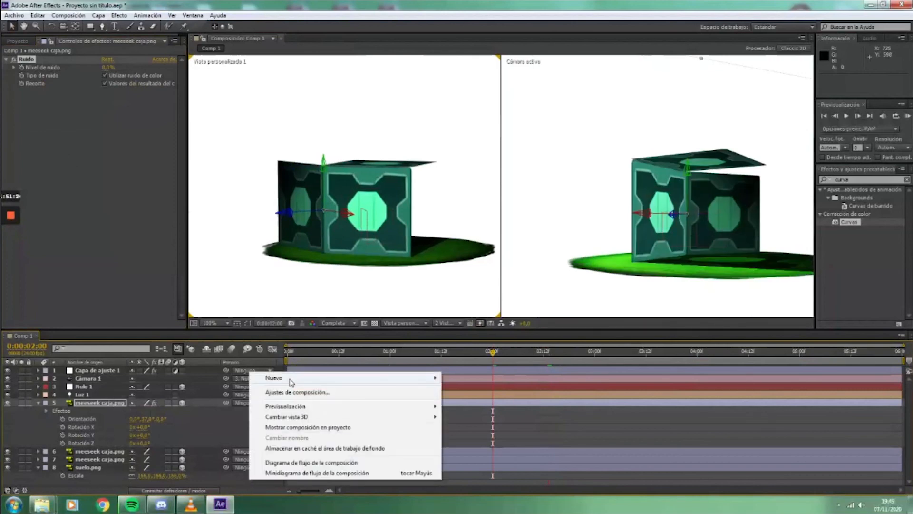
pyautogui.moveTo(291, 381)
pyautogui.click(503, 405)
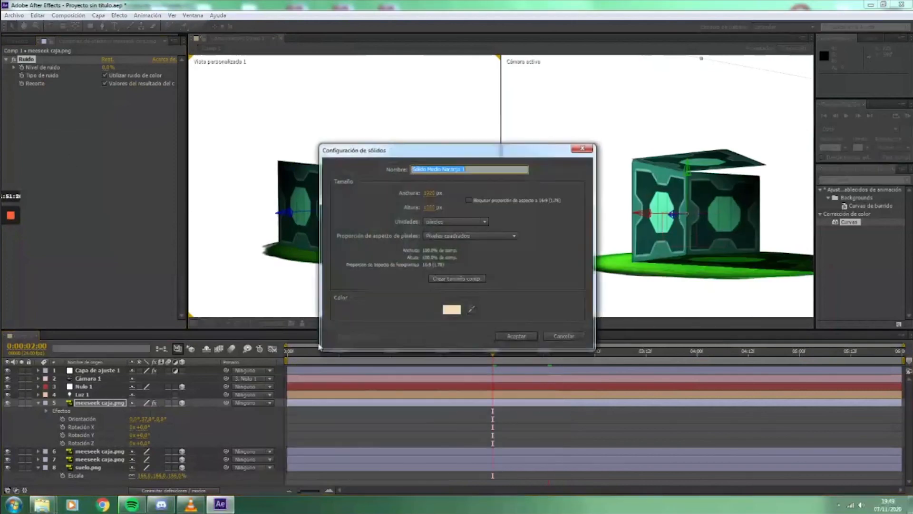
pyautogui.click(520, 331)
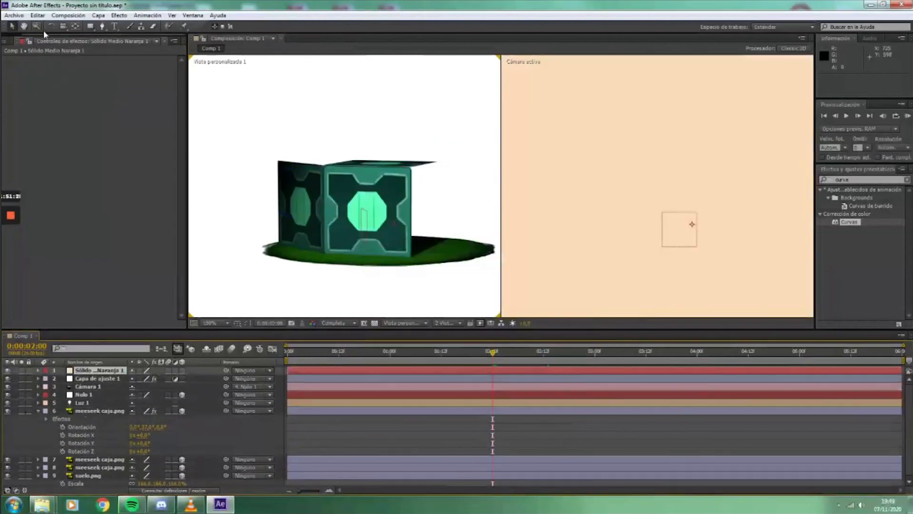
# - Show Comp 1 in a single active camera view, apply the Ruido effect to the orange solid, and raise its Nivel de ruido to a strong grain
pyautogui.click(459, 323)
pyautogui.click(469, 331)
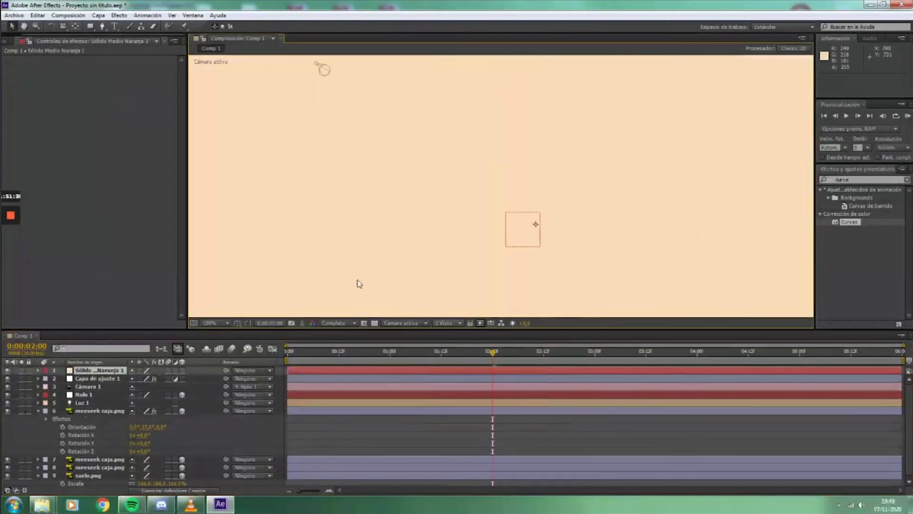
pyautogui.moveTo(850, 180); pyautogui.dragTo(755, 179)
pyautogui.write('ruido')
pyautogui.moveTo(853, 199); pyautogui.dragTo(129, 177)
pyautogui.press(',')
pyautogui.press(',')
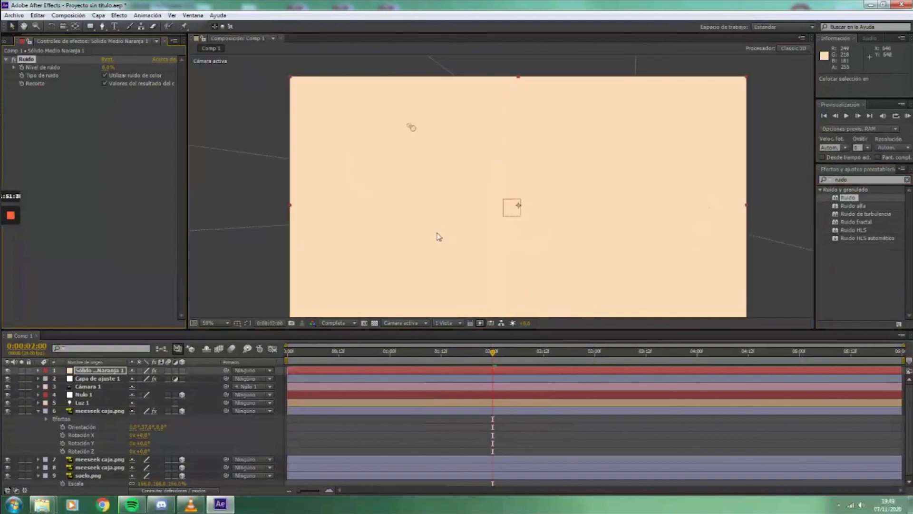
pyautogui.moveTo(107, 69); pyautogui.dragTo(125, 68)
# - Apply the Mosaico effect from Estilizar to the orange solid and greatly increase its Bloques horizontales
pyautogui.moveTo(854, 181); pyautogui.dragTo(697, 181)
pyautogui.write('mosa')
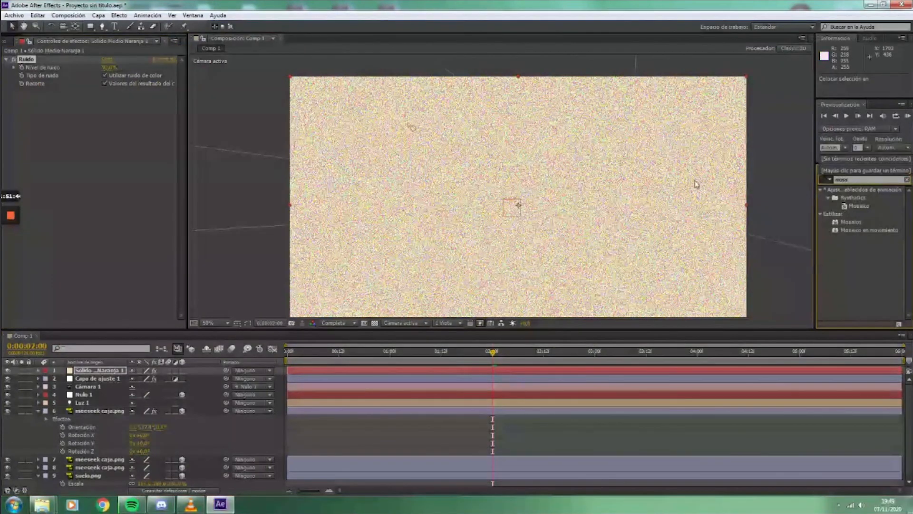
pyautogui.moveTo(859, 224); pyautogui.dragTo(363, 203)
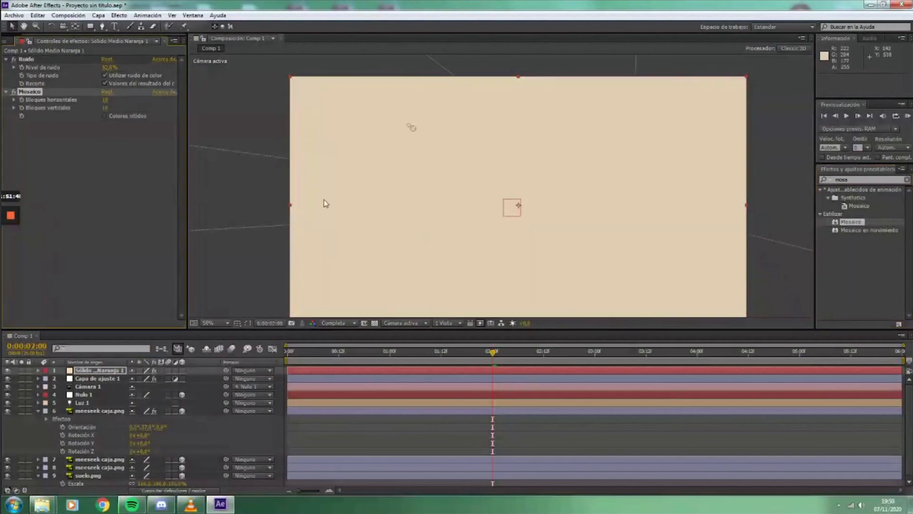
pyautogui.moveTo(105, 101); pyautogui.dragTo(127, 98)
# - Examine the mosaic noise at 0:00:03:19 and 0:00:02:22, with the Bloques horizontales slider expanded
pyautogui.click(676, 352)
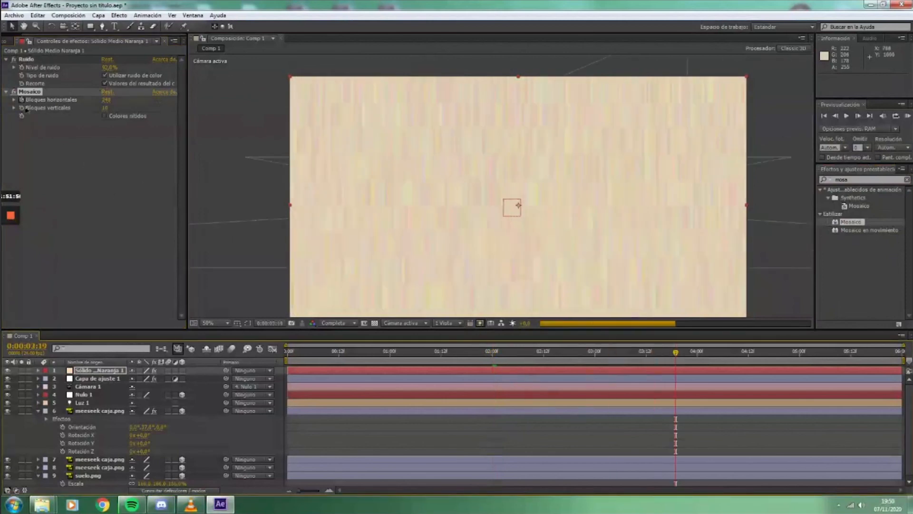
pyautogui.click(14, 100)
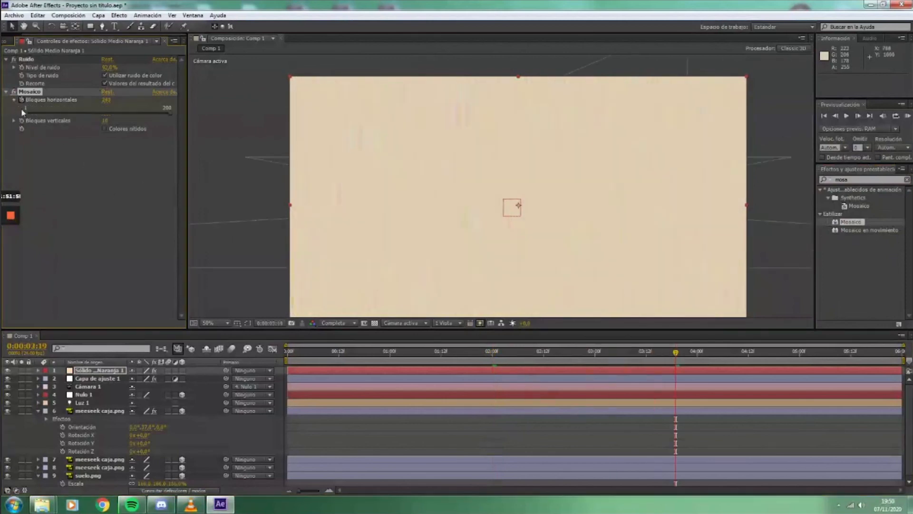
pyautogui.moveTo(672, 355); pyautogui.dragTo(586, 354)
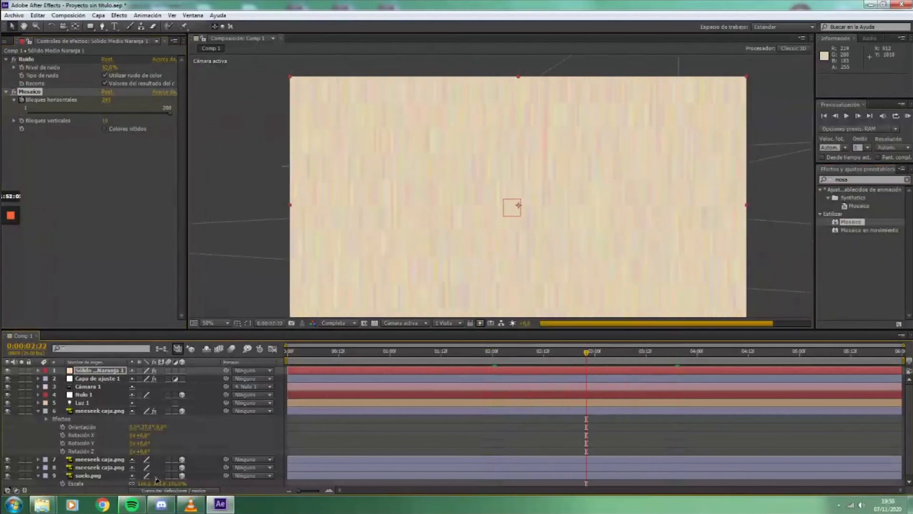
# - Display the layers' blending modes, try Oscurecer on the orange solid, and set its mode to Aclarar
pyautogui.scroll(-2, 179, 460)
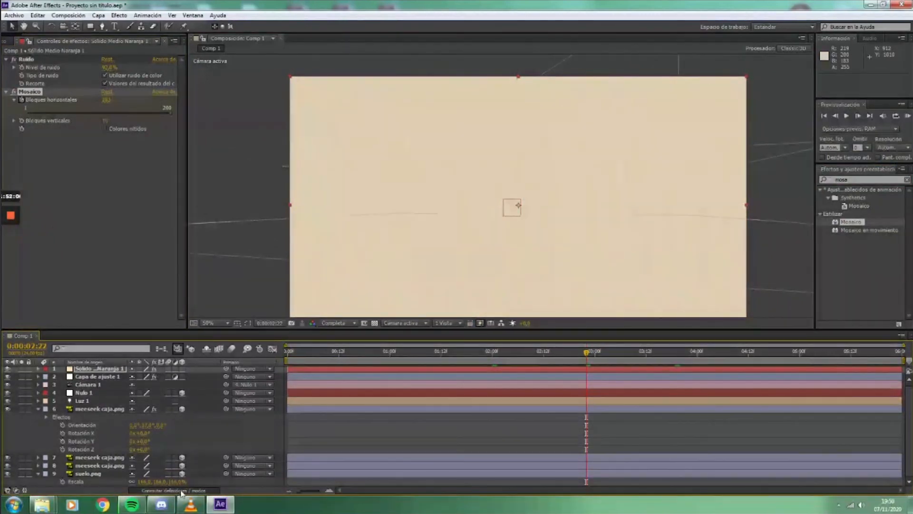
pyautogui.click(181, 491)
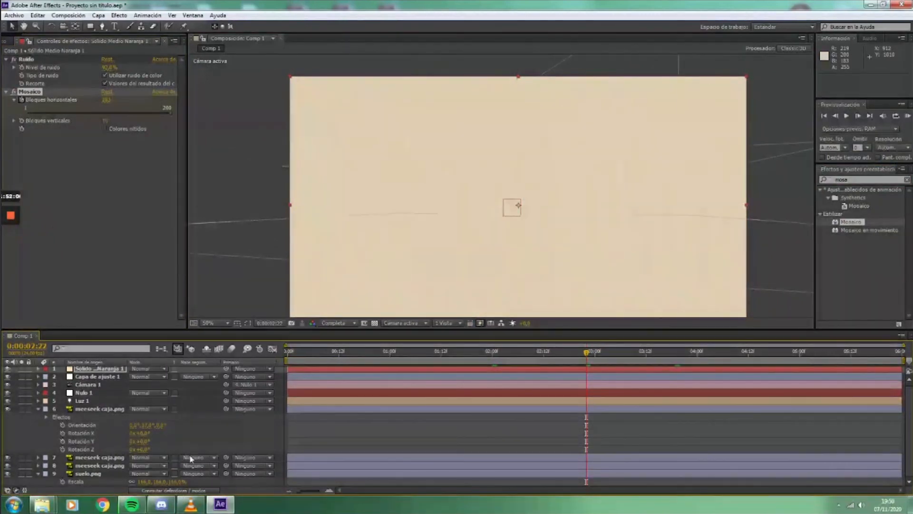
pyautogui.click(179, 490)
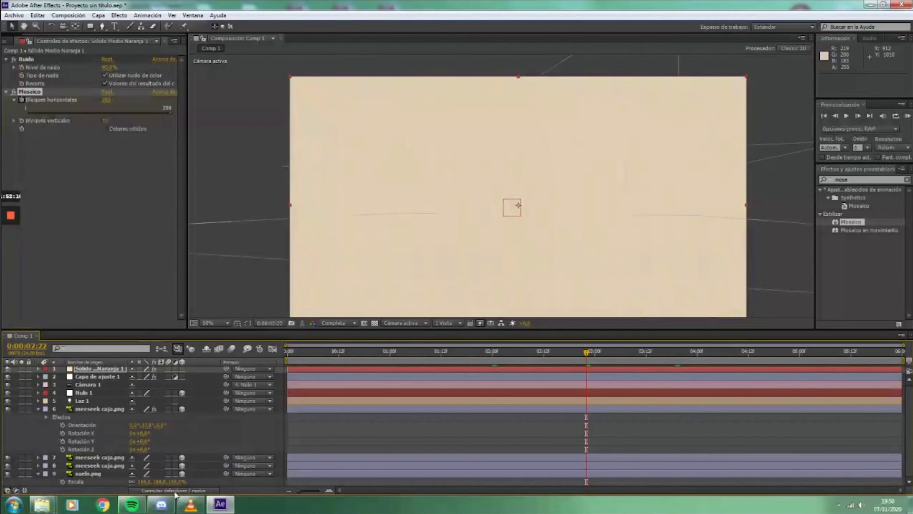
pyautogui.click(177, 490)
pyautogui.click(160, 381)
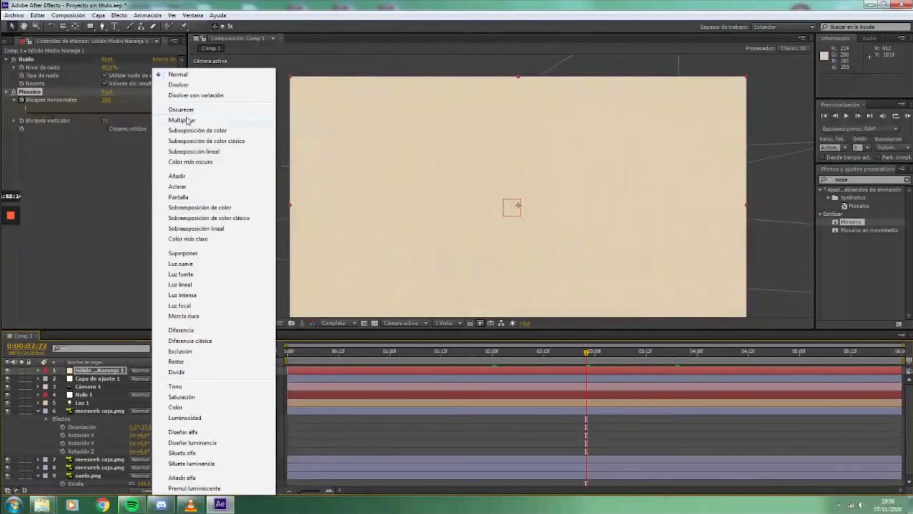
pyautogui.click(181, 109)
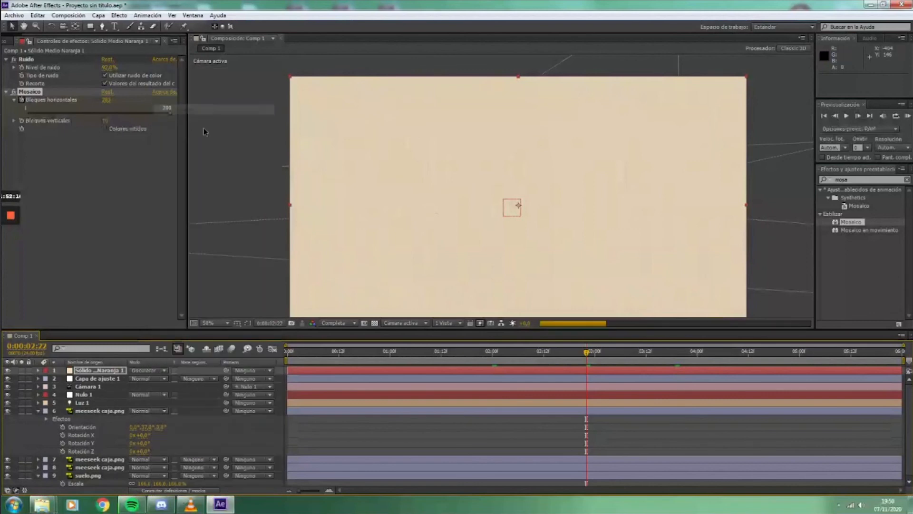
pyautogui.click(164, 370)
pyautogui.click(193, 189)
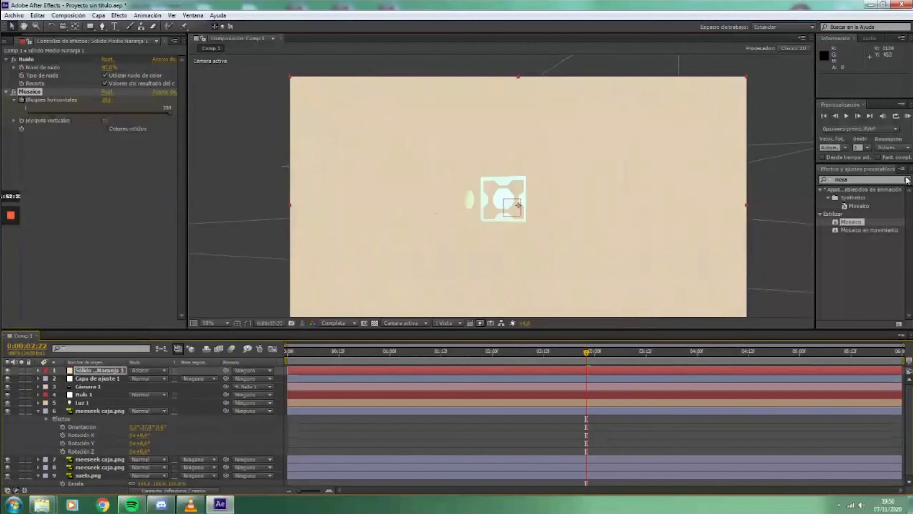
# - Scrub the animation to check the blended noise solid over the cube at several times, including 0:00:03:22
pyautogui.moveTo(584, 353); pyautogui.dragTo(496, 352)
pyautogui.click(688, 352)
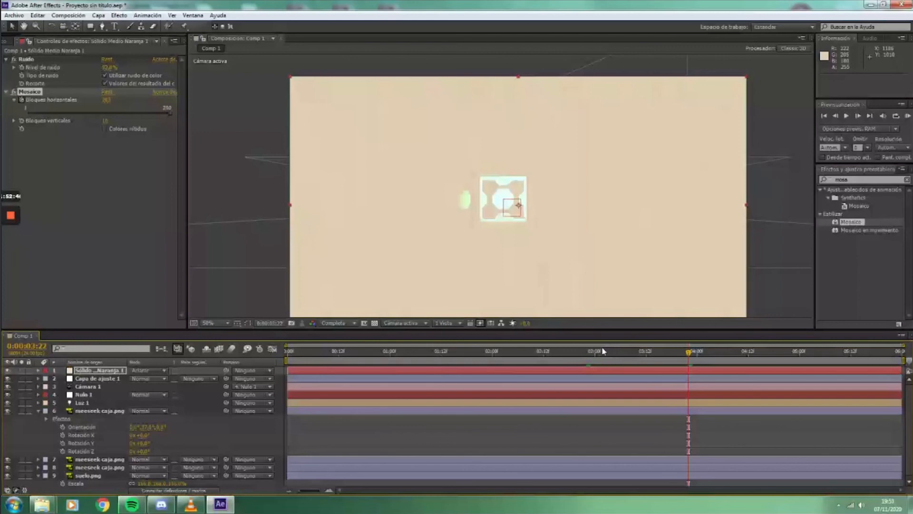
pyautogui.moveTo(549, 354); pyautogui.dragTo(437, 355)
# - Switch to the paused Mo An animated illustration project.mp4 in VLC and on to the CLUB DE ANIMACIÓN general chat in Discord
pyautogui.click(216, 503)
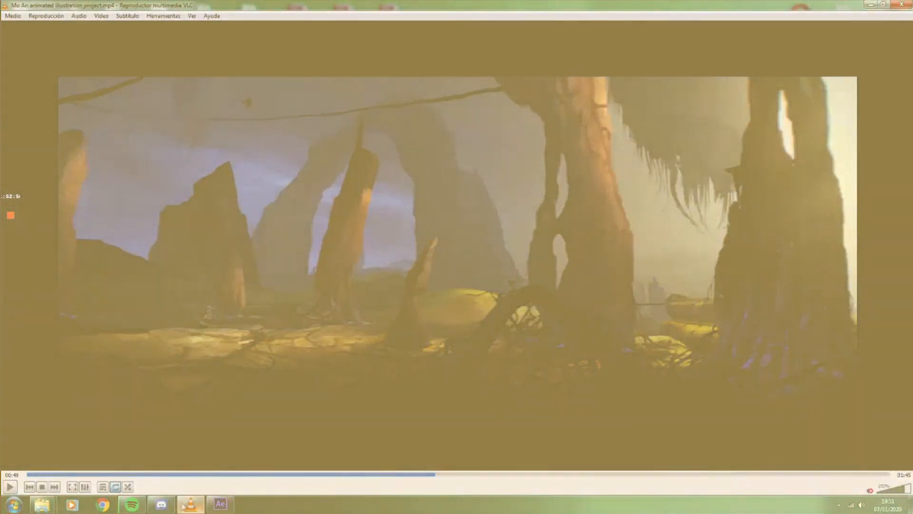
pyautogui.click(161, 504)
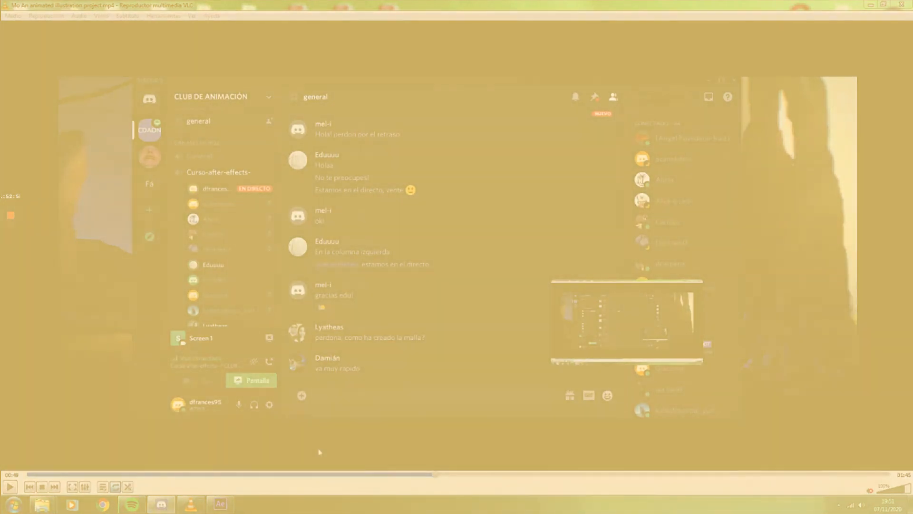